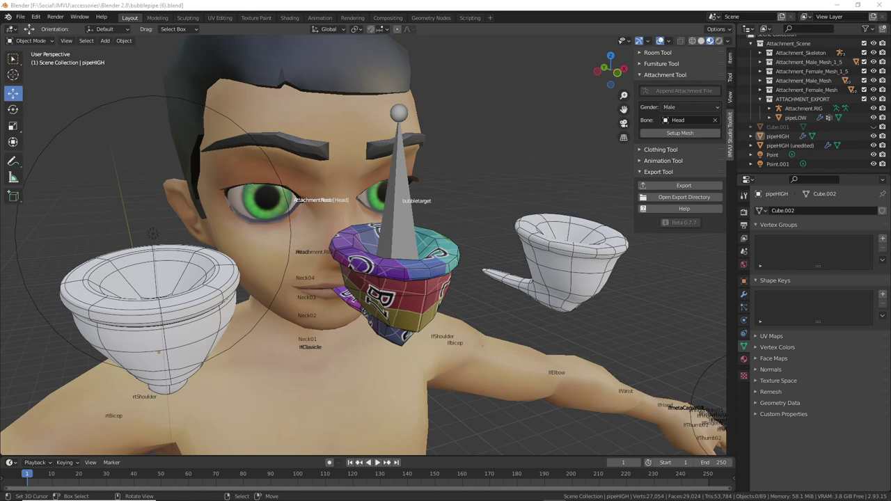
# Select the textured low-poly pipe and inspect how it sits at the avatar's mouth from several angles.
pyautogui.moveTo(331, 342); pyautogui.dragTo(326, 296, button='middle')
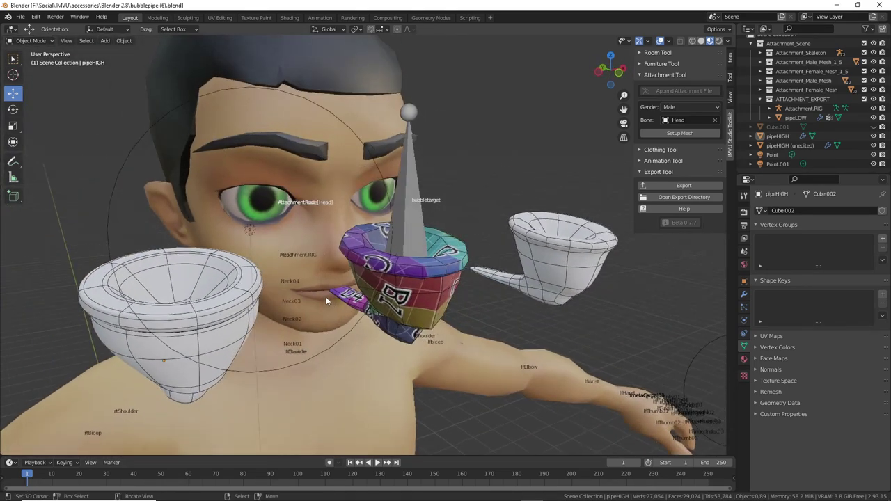
pyautogui.moveTo(384, 308); pyautogui.dragTo(376, 312, button='middle')
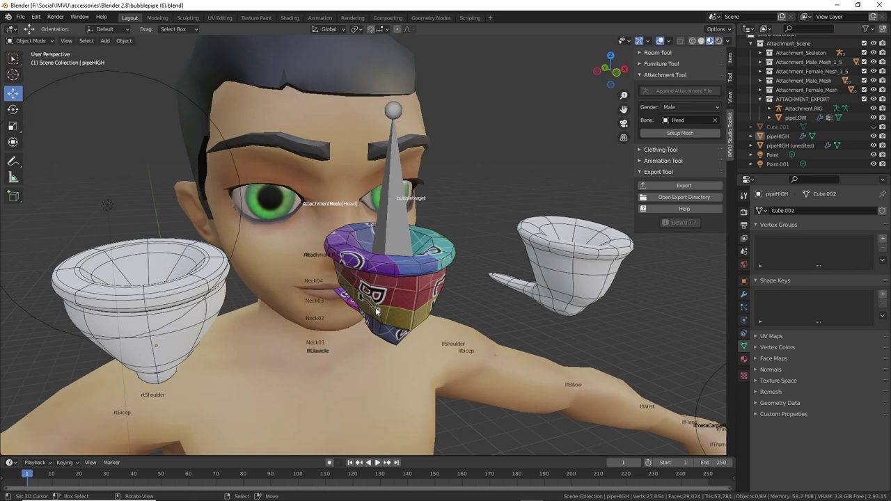
pyautogui.click(433, 279)
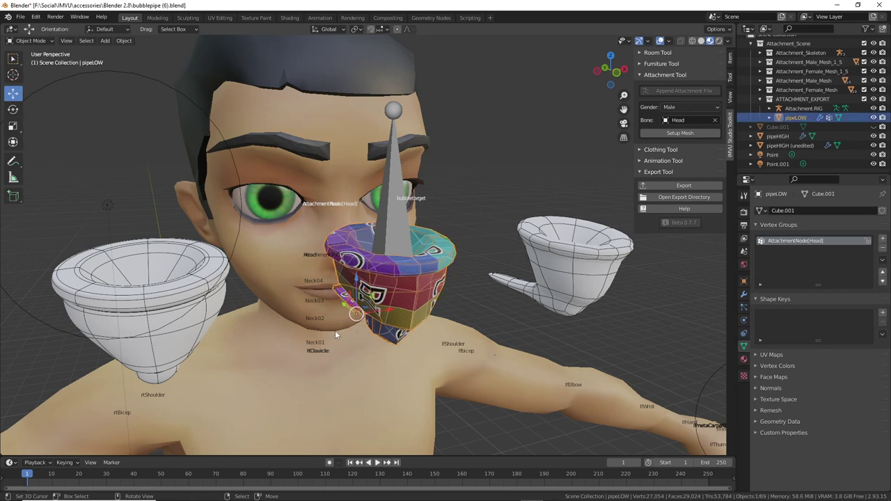
pyautogui.moveTo(335, 330); pyautogui.dragTo(373, 311, button='middle')
pyautogui.scroll(-3, 351, 331)
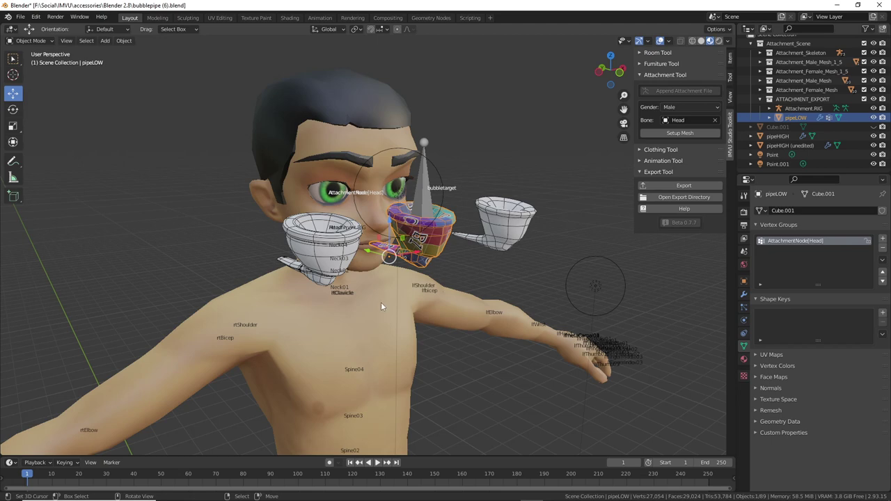
pyautogui.moveTo(381, 302); pyautogui.dragTo(372, 335, button='middle')
pyautogui.scroll(3, 359, 301)
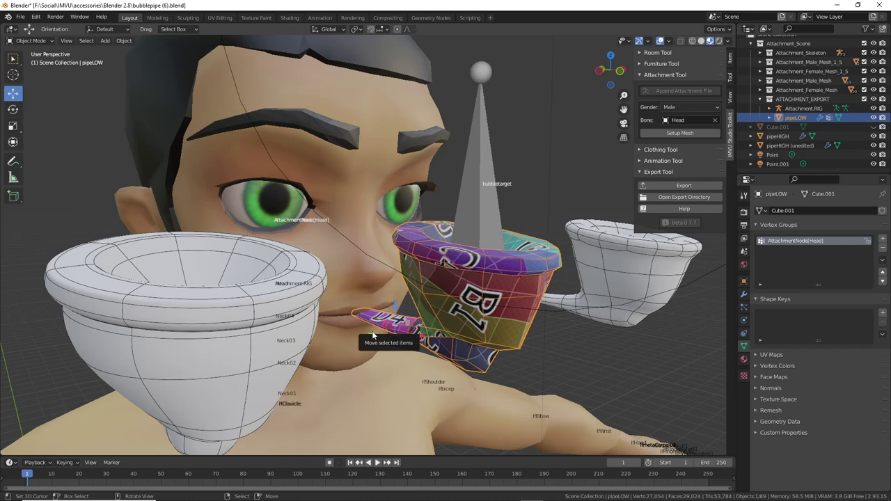
# Select the attachment rig by its bubbletarget bone and set the Attachment Tool's gender to Hide.
pyautogui.click(482, 146)
pyautogui.moveTo(482, 146); pyautogui.dragTo(431, 289, button='middle')
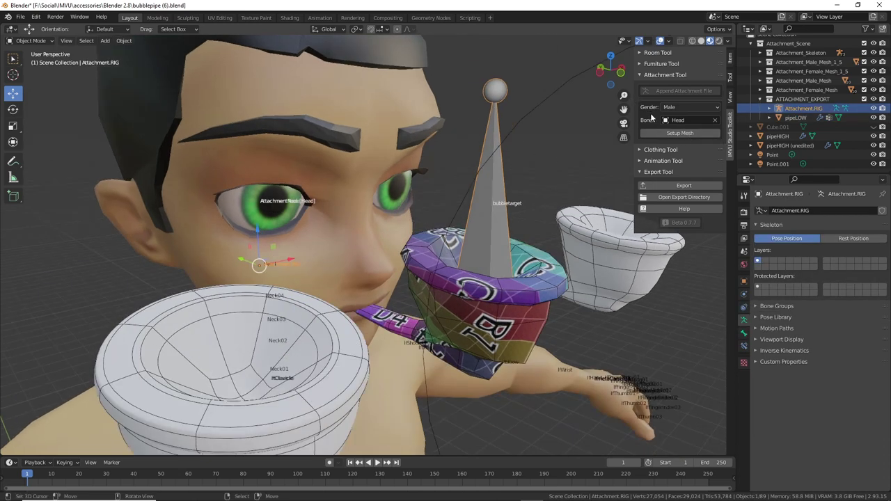
pyautogui.click(686, 109)
pyautogui.click(670, 159)
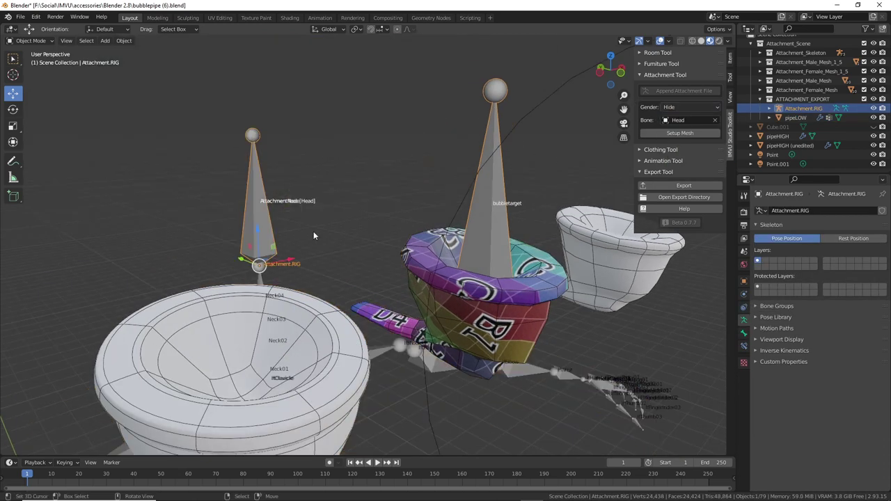
pyautogui.moveTo(256, 225); pyautogui.dragTo(189, 277, button='middle')
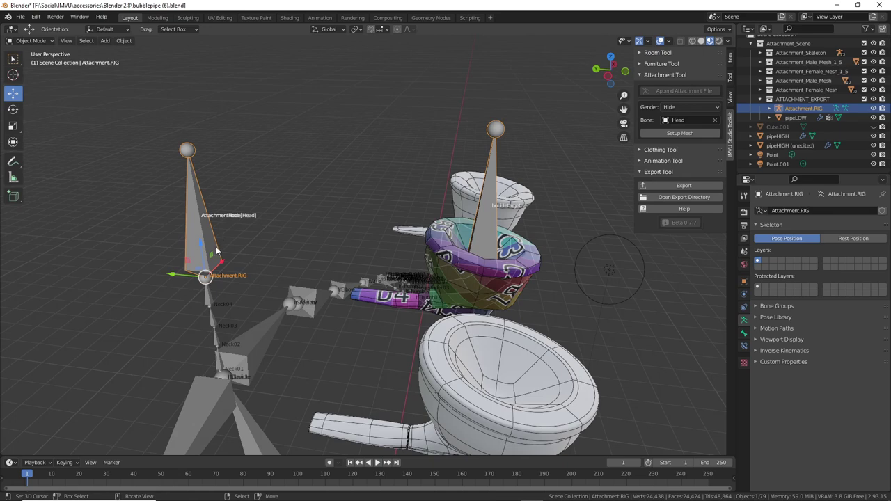
# Try moving the attachment rig to check that its head node and bubbletarget bones travel together, cancelling each move.
pyautogui.press('g')
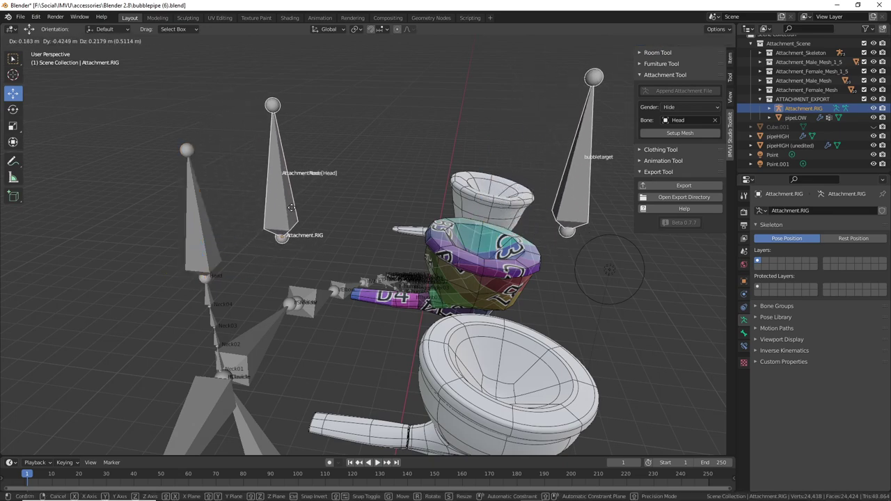
pyautogui.rightClick(291, 208)
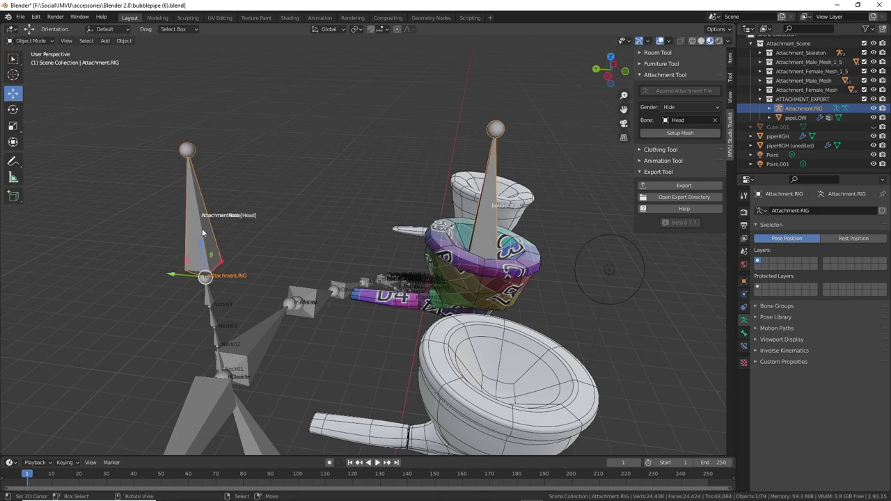
pyautogui.press('g')
pyautogui.rightClick(276, 208)
pyautogui.moveTo(314, 229); pyautogui.dragTo(277, 243, button='middle')
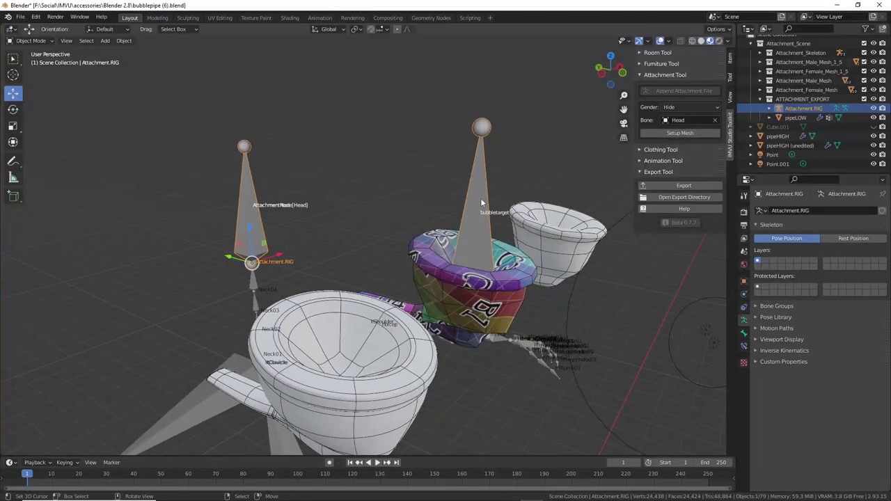
pyautogui.press('g')
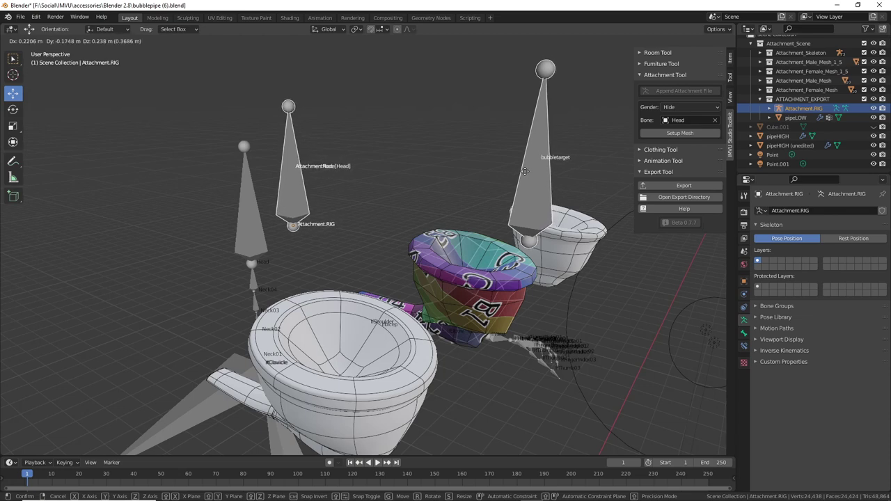
pyautogui.rightClick(525, 171)
pyautogui.moveTo(429, 341); pyautogui.dragTo(529, 347, button='middle')
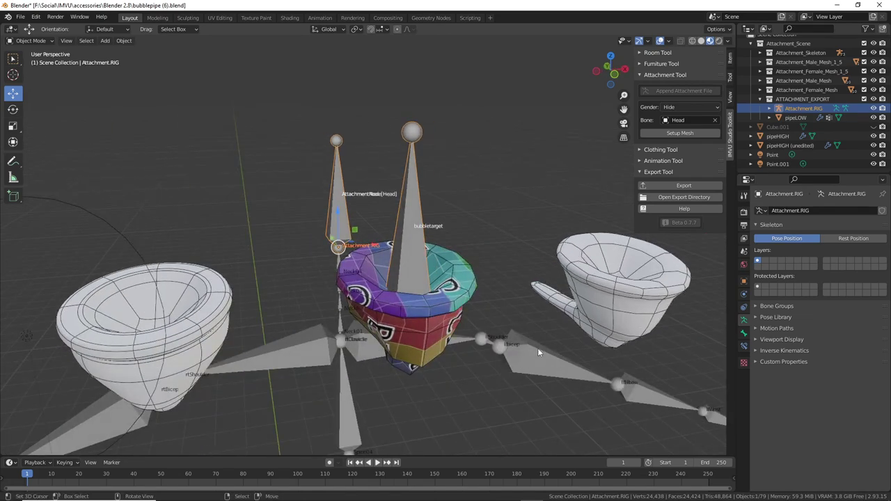
pyautogui.scroll(-3, 537, 350)
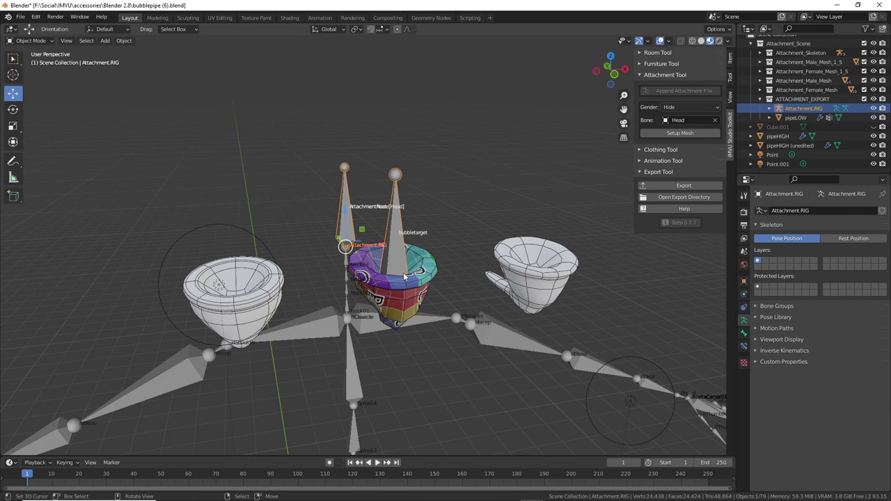
pyautogui.moveTo(385, 276); pyautogui.dragTo(412, 282, button='middle')
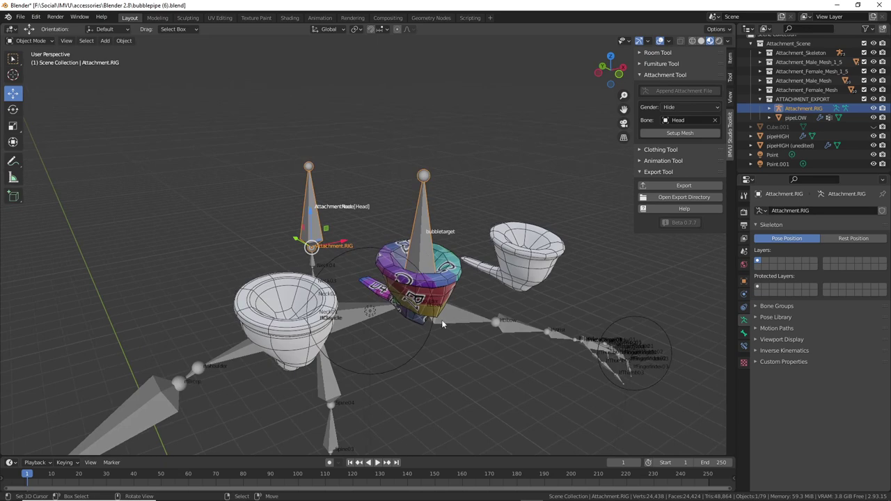
pyautogui.click(471, 316)
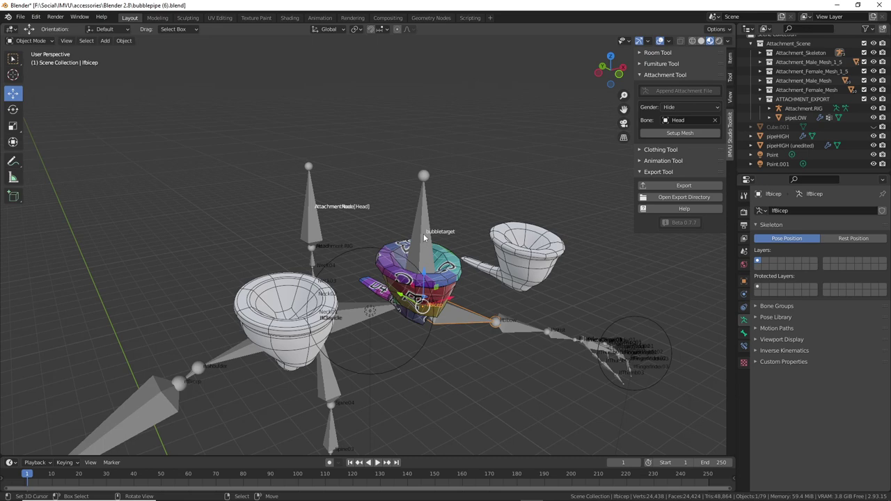
pyautogui.hotkey('ctrl', 'z')
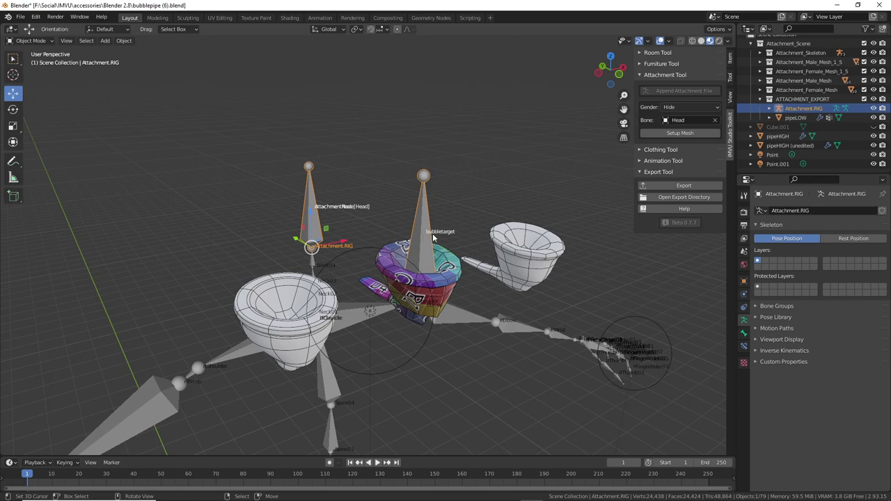
pyautogui.moveTo(436, 330)
pyautogui.mouseDown(button='middle')
pyautogui.moveTo(408, 330)
pyautogui.moveTo(431, 333)
pyautogui.mouseUp(button='middle')
pyautogui.scroll(2, 432, 330)
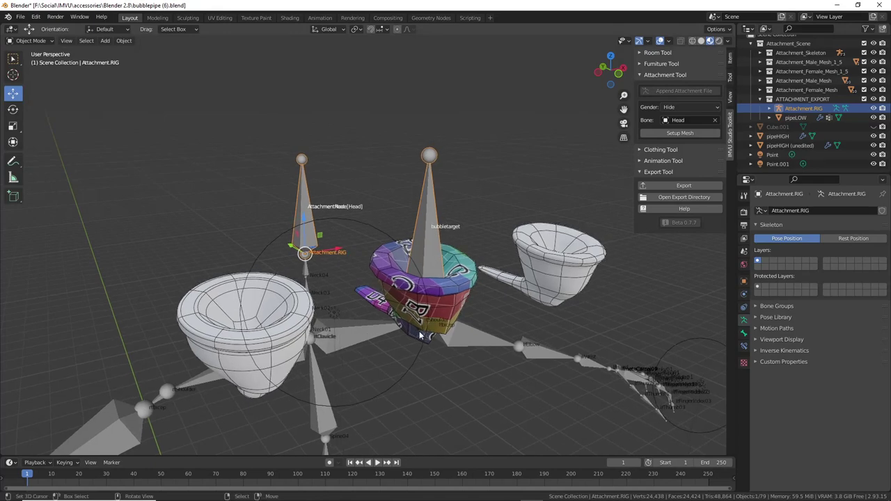
# Expand the Clothing Tool options, check the left bicep and wrist bones, and select the low-poly pipe mesh.
pyautogui.click(642, 149)
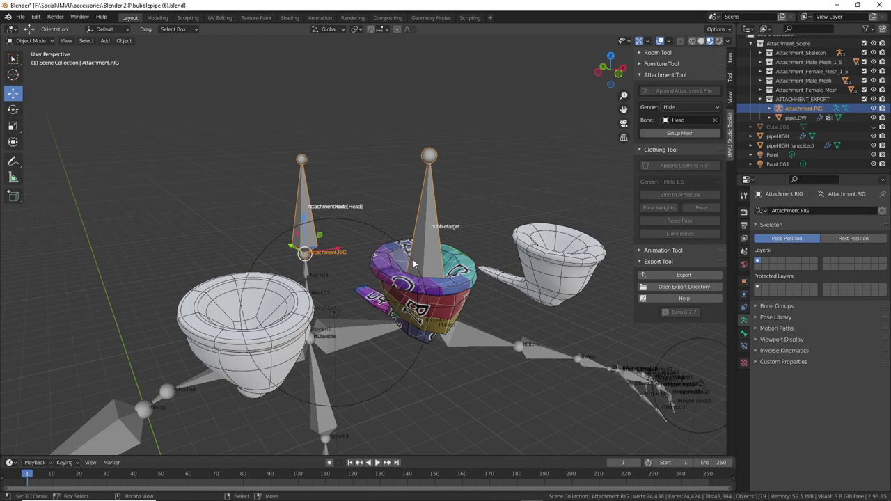
pyautogui.click(465, 286)
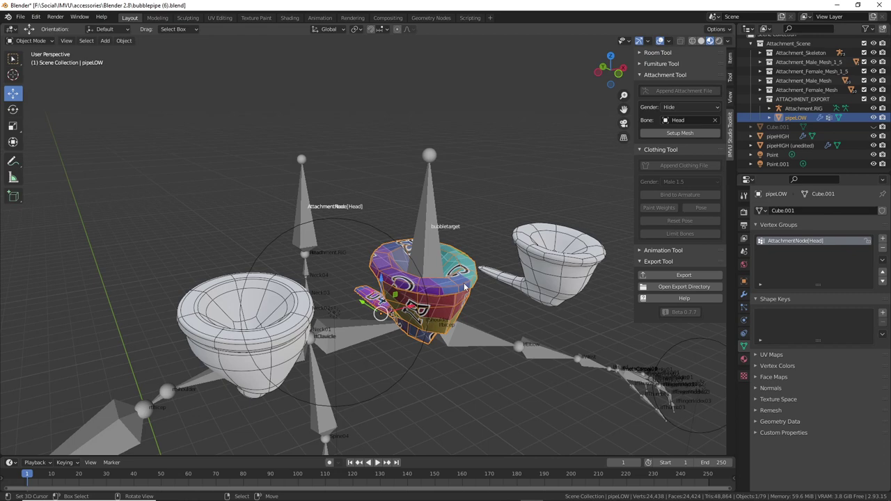
pyautogui.click(493, 348)
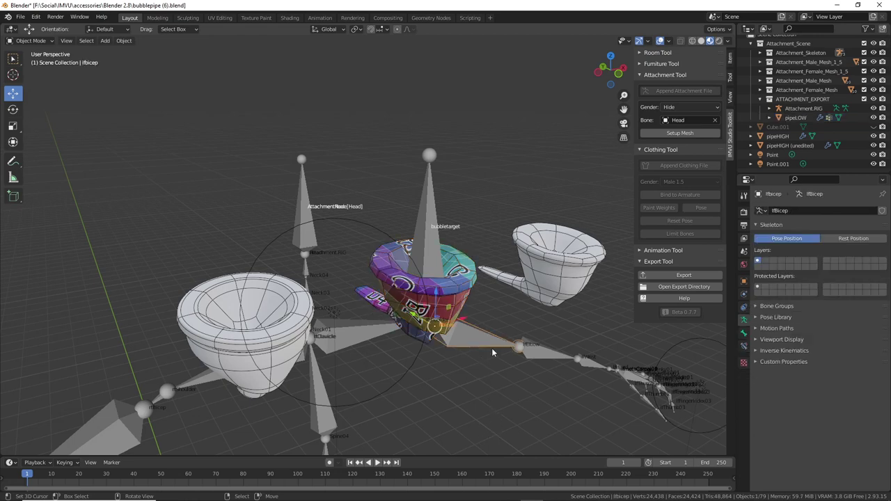
pyautogui.click(576, 358)
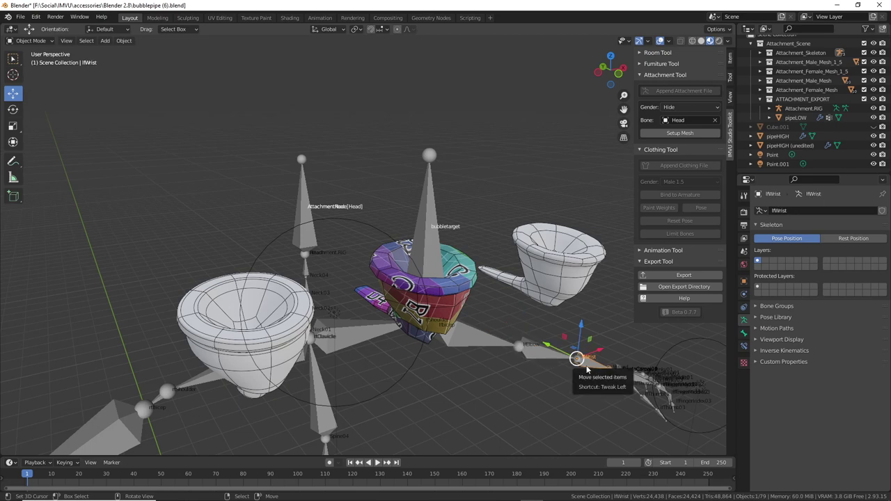
pyautogui.click(446, 293)
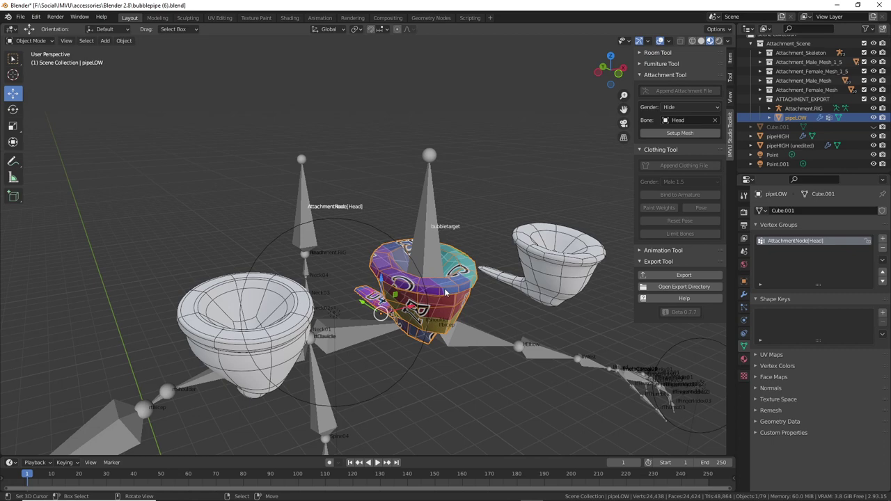
pyautogui.moveTo(455, 312); pyautogui.dragTo(450, 325, button='middle')
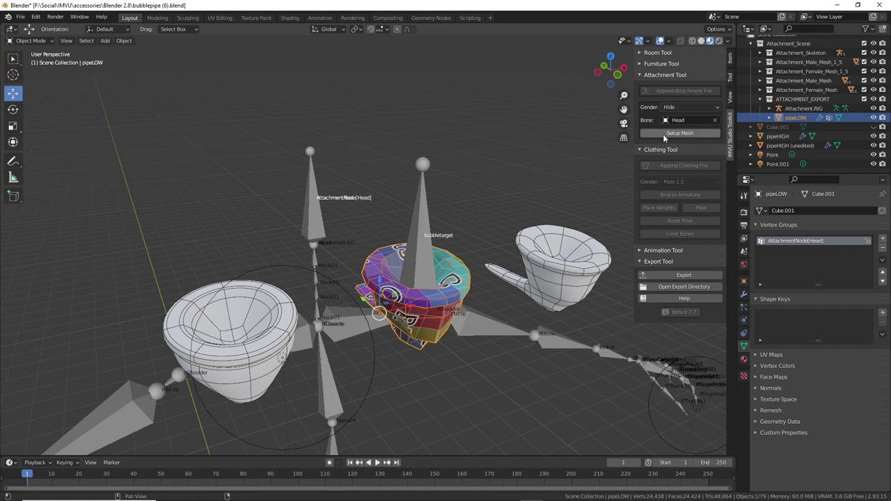
pyautogui.hotkey('ctrl', '2')
pyautogui.moveTo(640, 159); pyautogui.dragTo(661, 169)
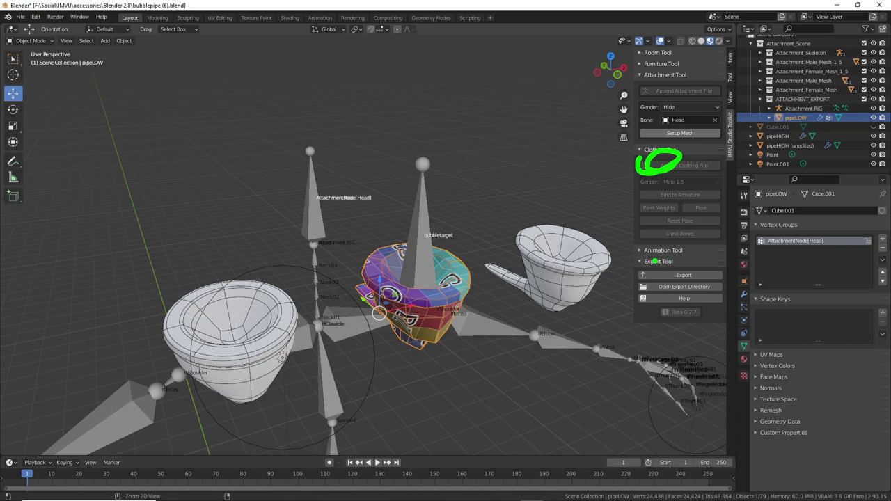
pyautogui.moveTo(638, 259)
pyautogui.mouseDown()
pyautogui.moveTo(689, 258)
pyautogui.moveTo(652, 267)
pyautogui.moveTo(667, 269)
pyautogui.mouseUp()
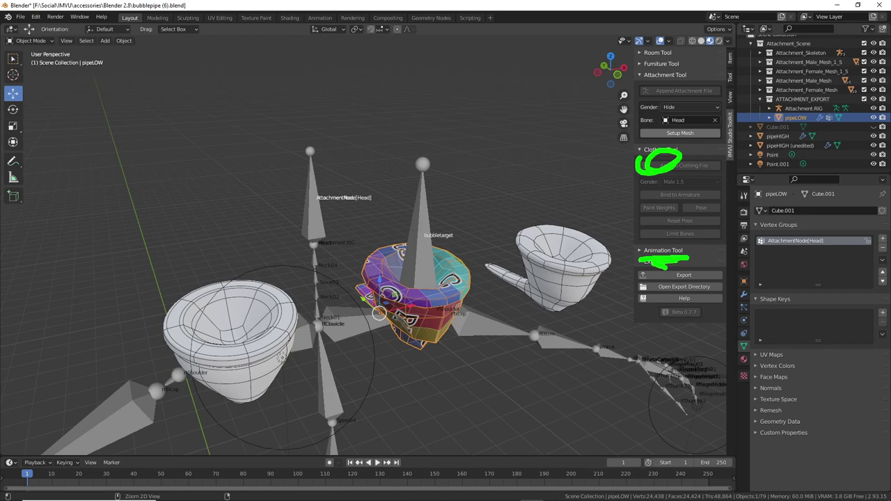
pyautogui.press('Escape')
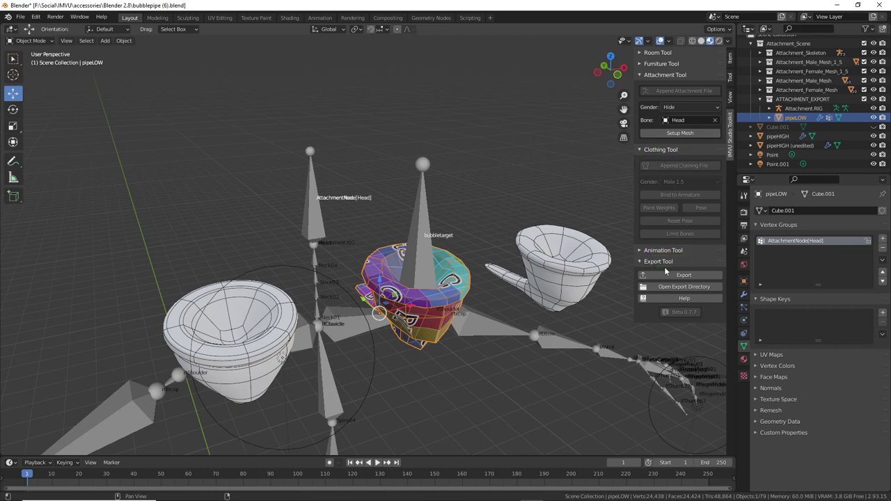
pyautogui.moveTo(531, 317)
pyautogui.mouseDown(button='middle')
pyautogui.moveTo(550, 299)
pyautogui.moveTo(532, 320)
pyautogui.mouseUp(button='middle')
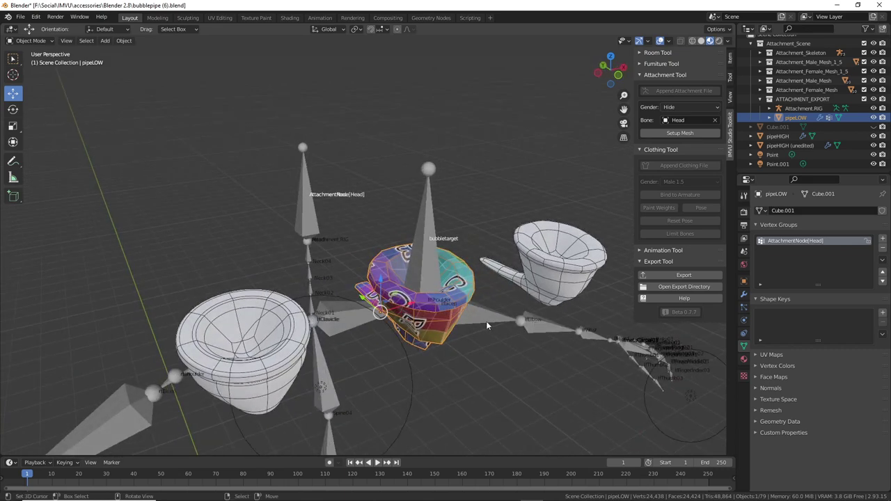
pyautogui.moveTo(487, 321); pyautogui.dragTo(468, 293, button='middle')
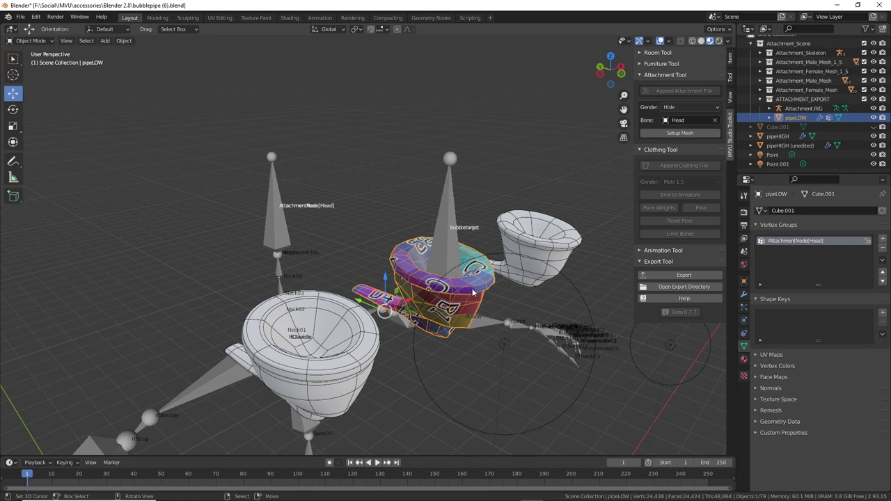
pyautogui.moveTo(451, 303); pyautogui.dragTo(429, 303, button='middle')
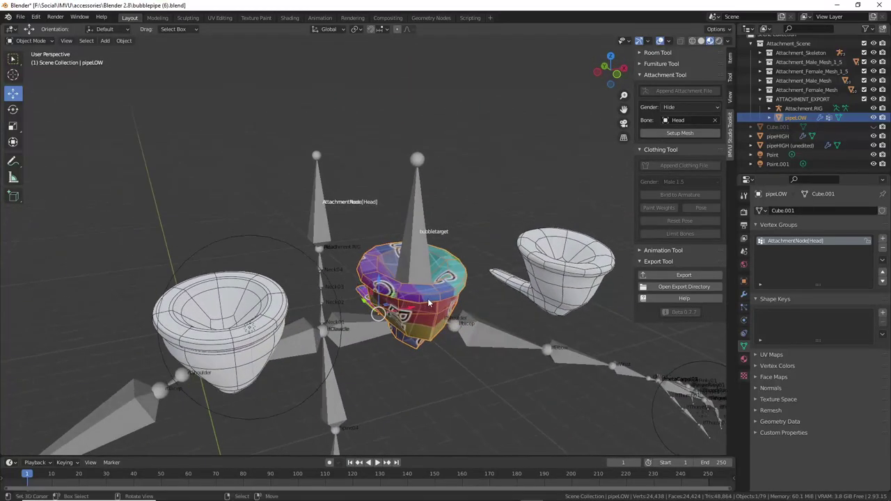
pyautogui.scroll(2, 429, 303)
pyautogui.keyDown('shift'); pyautogui.moveTo(455, 336); pyautogui.dragTo(406, 293, button='middle'); pyautogui.keyUp('shift')
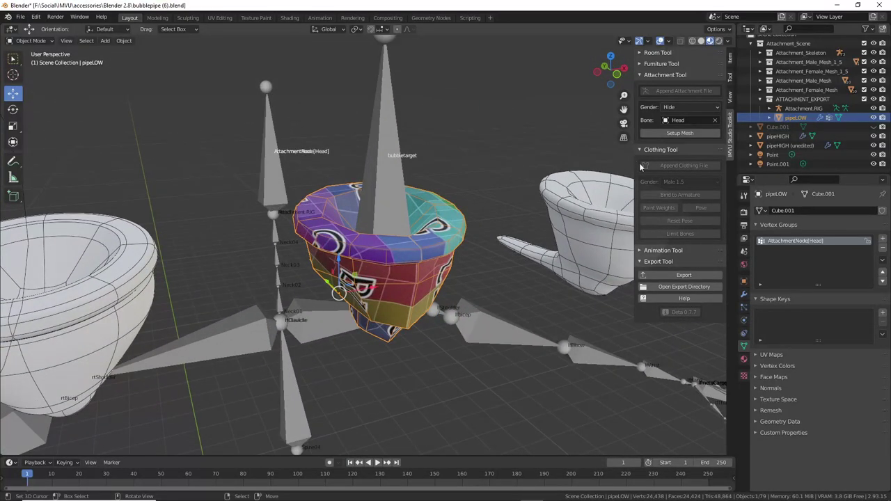
pyautogui.moveTo(655, 157)
pyautogui.mouseDown()
pyautogui.moveTo(664, 160)
pyautogui.moveTo(656, 166)
pyautogui.mouseUp()
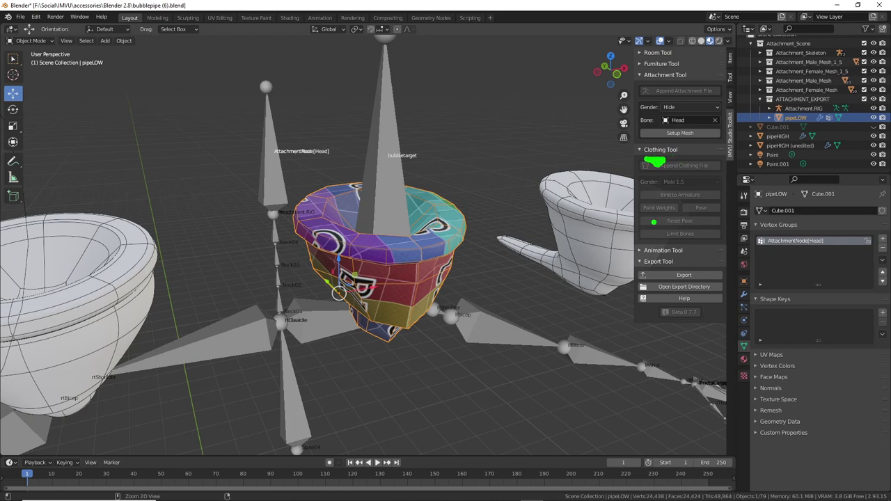
pyautogui.moveTo(662, 259)
pyautogui.mouseDown()
pyautogui.moveTo(649, 259)
pyautogui.moveTo(670, 264)
pyautogui.mouseUp()
pyautogui.press('Escape')
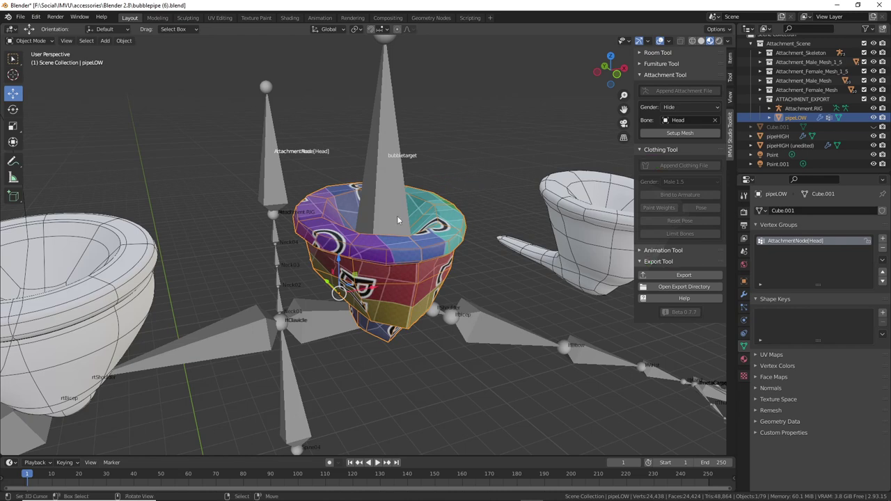
pyautogui.moveTo(398, 218); pyautogui.dragTo(410, 217, button='middle')
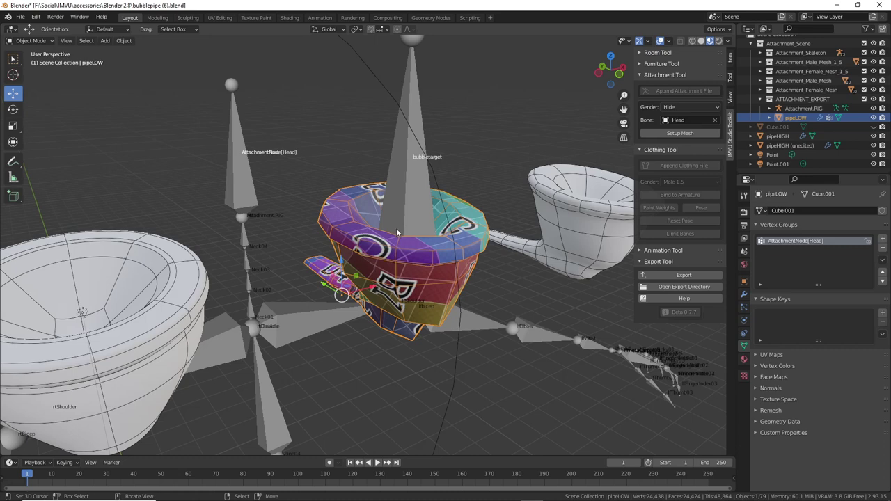
pyautogui.scroll(-2, 390, 232)
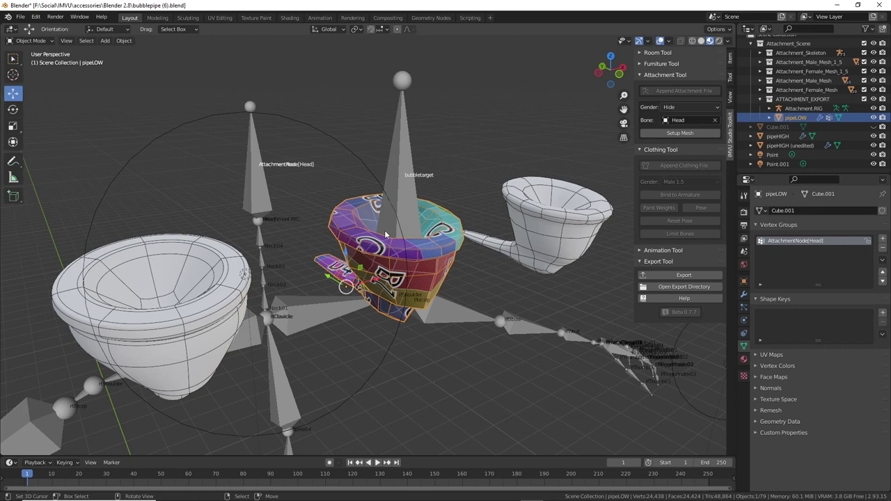
pyautogui.moveTo(386, 235); pyautogui.dragTo(420, 261, button='middle')
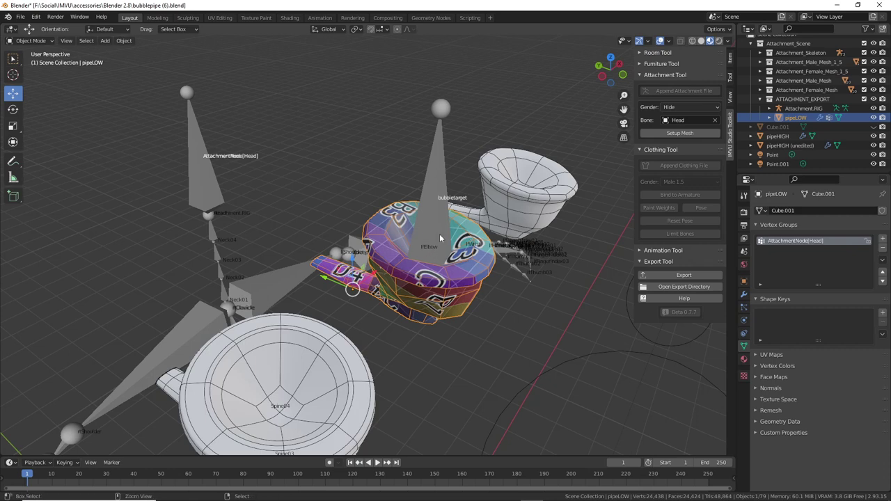
pyautogui.moveTo(451, 99)
pyautogui.mouseDown()
pyautogui.moveTo(413, 308)
pyautogui.moveTo(439, 99)
pyautogui.moveTo(453, 98)
pyautogui.moveTo(413, 227)
pyautogui.moveTo(422, 287)
pyautogui.mouseUp()
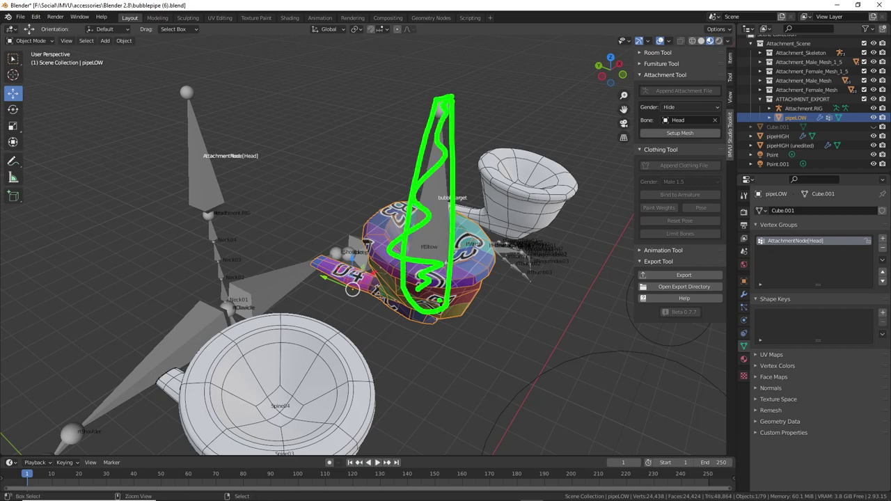
pyautogui.moveTo(397, 251)
pyautogui.mouseDown()
pyautogui.moveTo(217, 153)
pyautogui.moveTo(262, 179)
pyautogui.mouseUp()
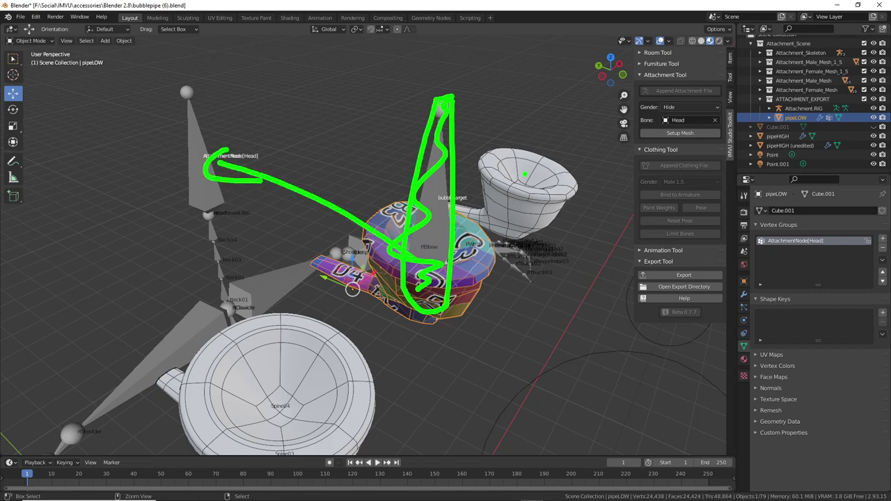
pyautogui.moveTo(524, 199)
pyautogui.mouseDown()
pyautogui.moveTo(493, 144)
pyautogui.moveTo(518, 112)
pyautogui.mouseUp()
pyautogui.moveTo(571, 76)
pyautogui.mouseDown()
pyautogui.moveTo(596, 73)
pyautogui.moveTo(565, 54)
pyautogui.mouseUp()
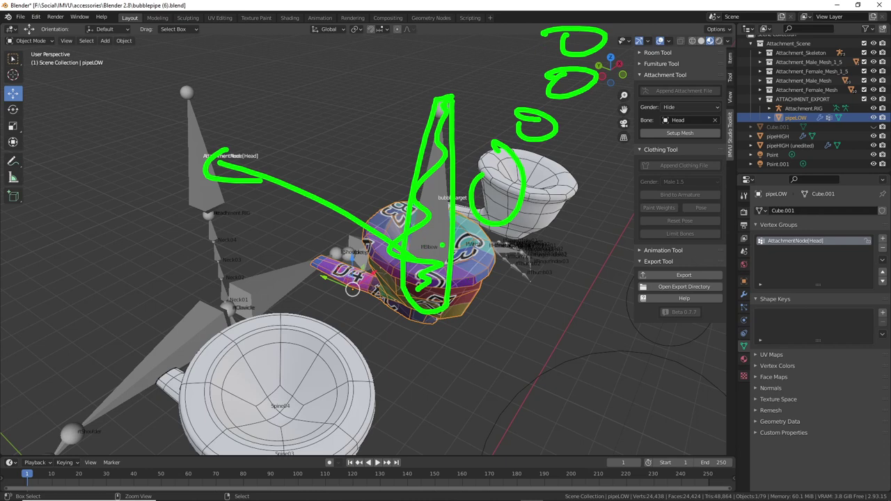
pyautogui.press('Escape')
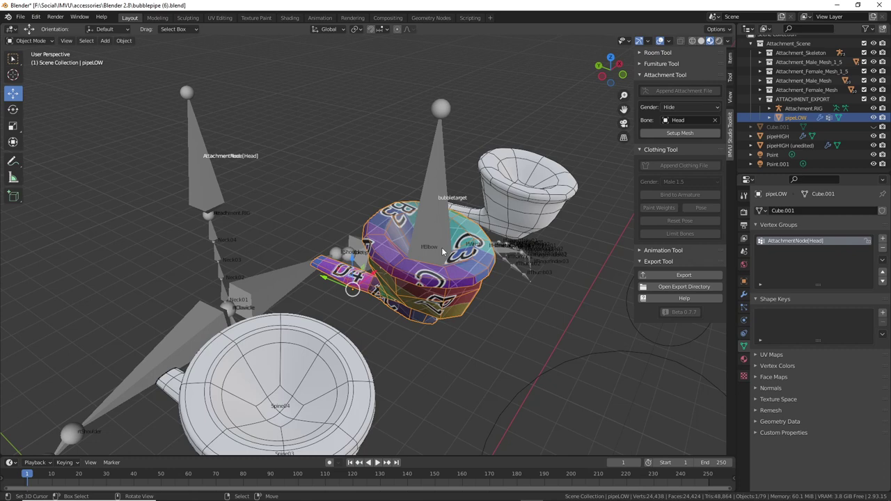
pyautogui.hotkey('ctrl', '2')
pyautogui.moveTo(440, 209); pyautogui.dragTo(442, 202)
pyautogui.moveTo(447, 158); pyautogui.dragTo(448, 147)
pyautogui.moveTo(446, 115); pyautogui.dragTo(457, 103)
pyautogui.moveTo(445, 73)
pyautogui.mouseDown()
pyautogui.moveTo(451, 86)
pyautogui.moveTo(449, 49)
pyautogui.mouseUp()
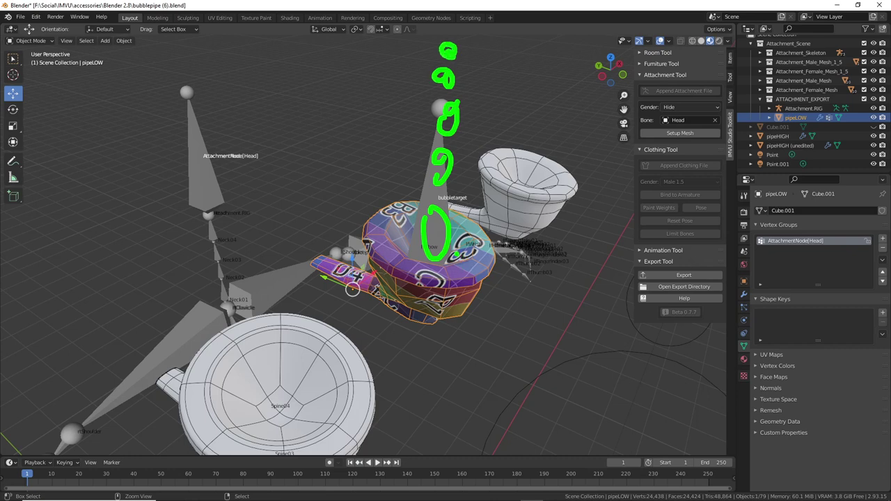
pyautogui.moveTo(459, 167); pyautogui.dragTo(516, 248)
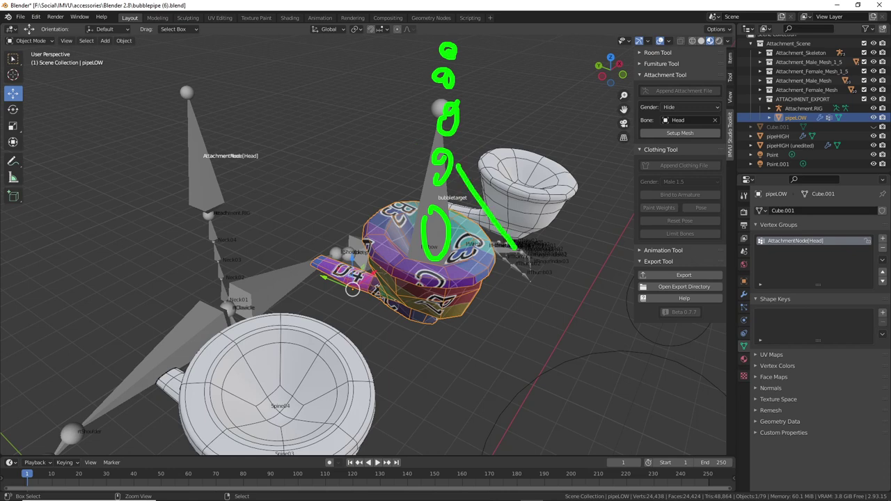
pyautogui.moveTo(534, 148); pyautogui.dragTo(434, 236)
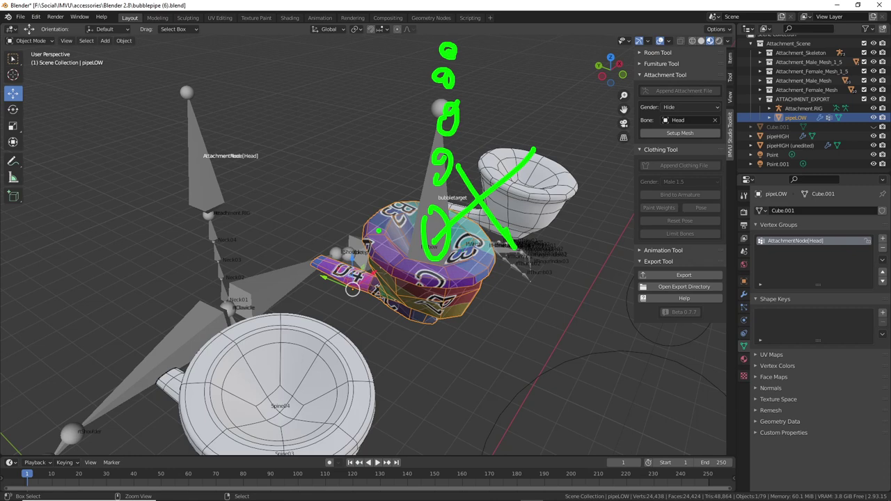
pyautogui.press('Escape')
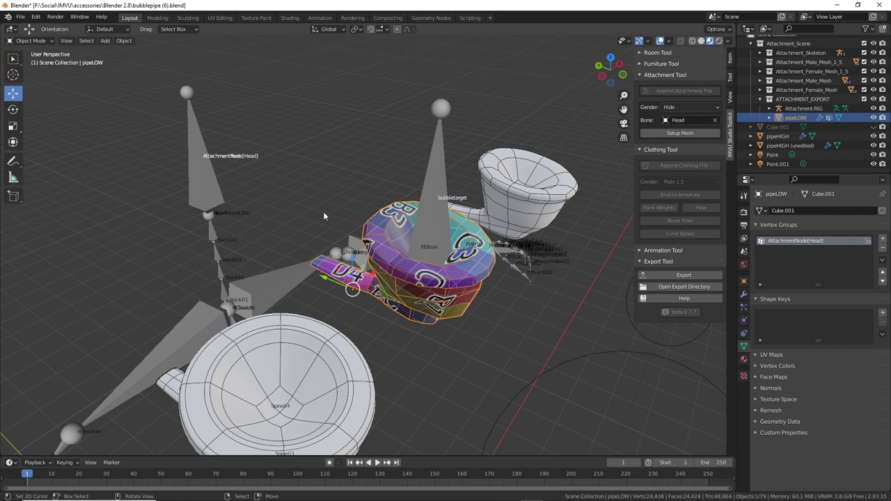
pyautogui.moveTo(373, 333); pyautogui.dragTo(337, 304, button='middle')
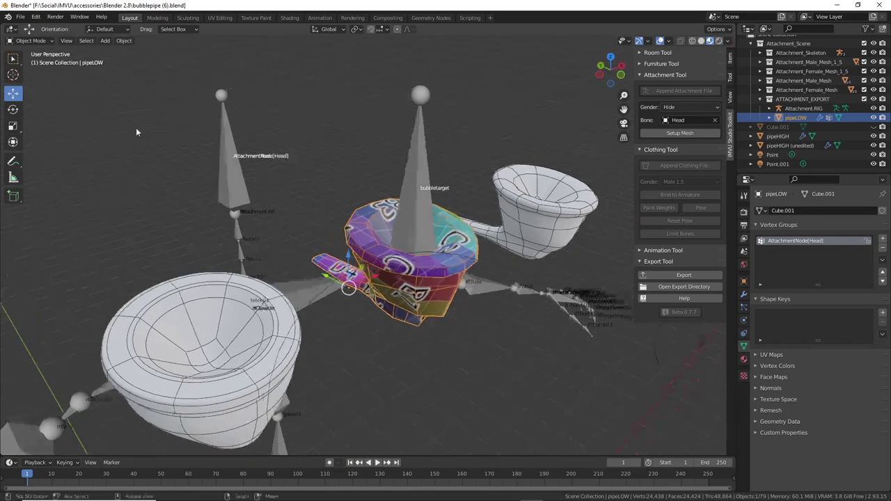
# Reopen bubblepipe (6).blend from the recent files, discarding the unsaved changes.
pyautogui.click(20, 17)
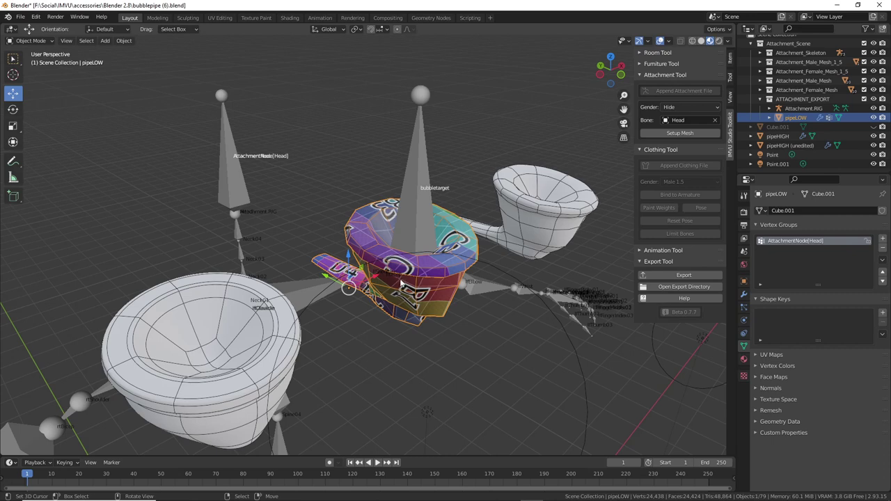
pyautogui.rightClick(473, 245)
pyautogui.moveTo(480, 287); pyautogui.dragTo(492, 270, button='middle')
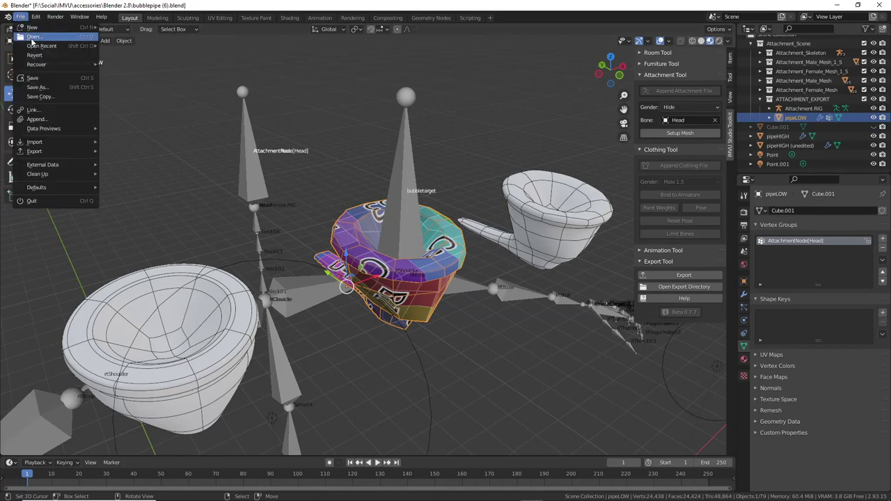
pyautogui.moveTo(41, 46)
pyautogui.click(134, 48)
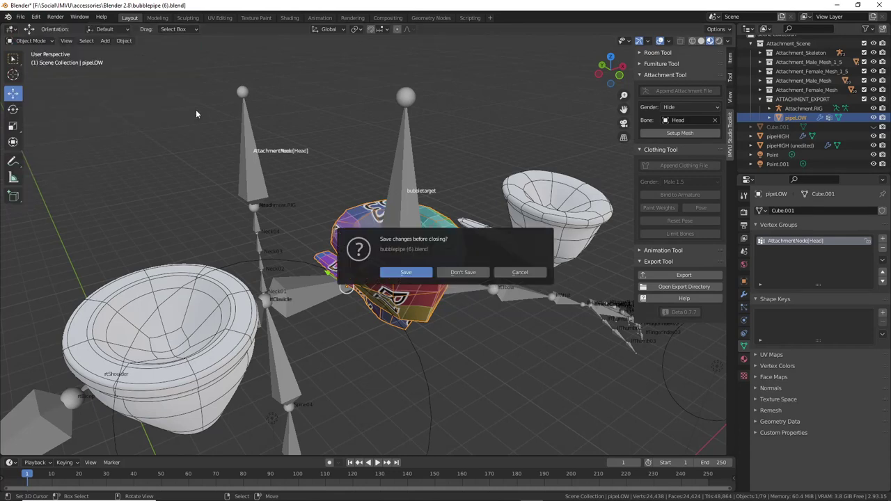
pyautogui.click(471, 273)
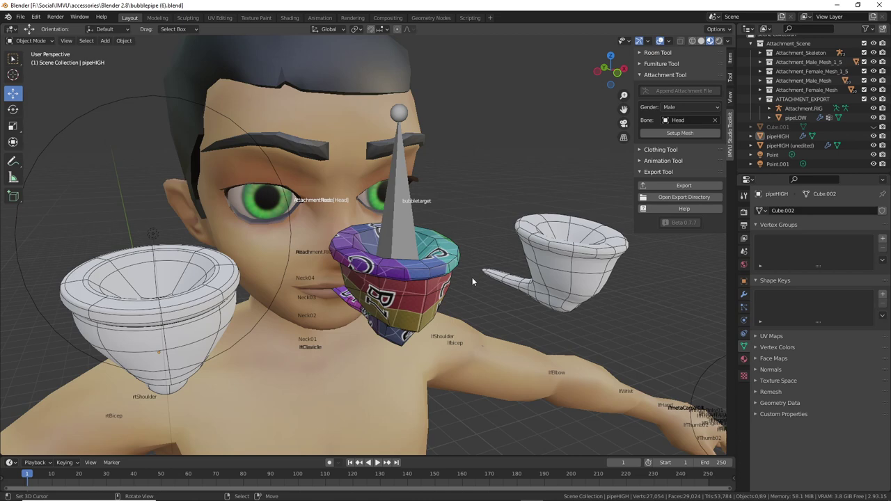
# Select the low-poly pipe at the avatar's mouth and display its object properties.
pyautogui.click(438, 257)
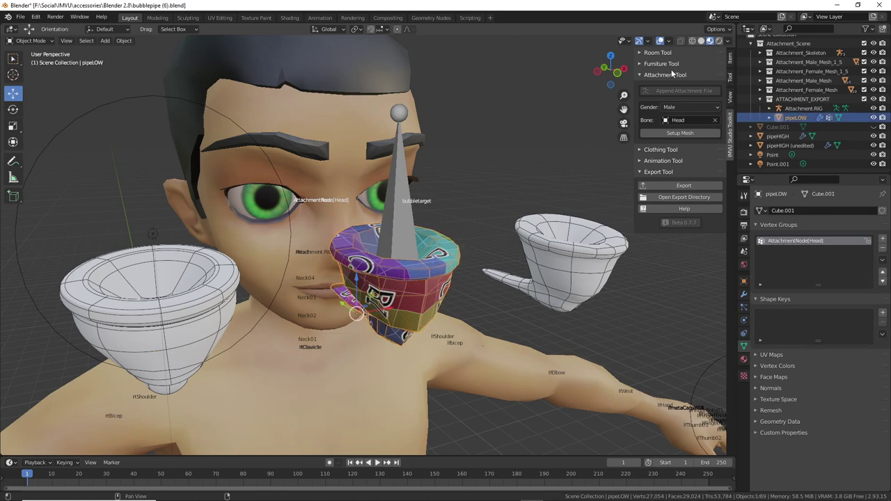
pyautogui.moveTo(639, 84); pyautogui.dragTo(679, 86)
pyautogui.moveTo(540, 163); pyautogui.dragTo(462, 211)
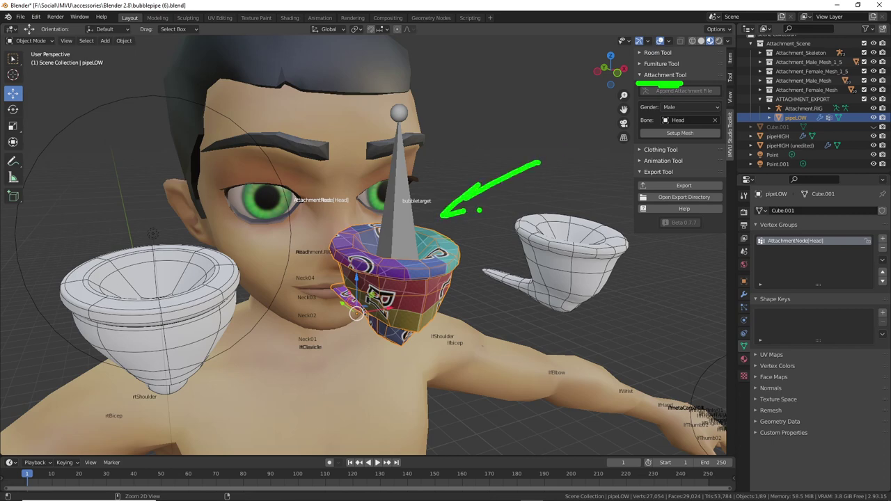
pyautogui.press('Escape')
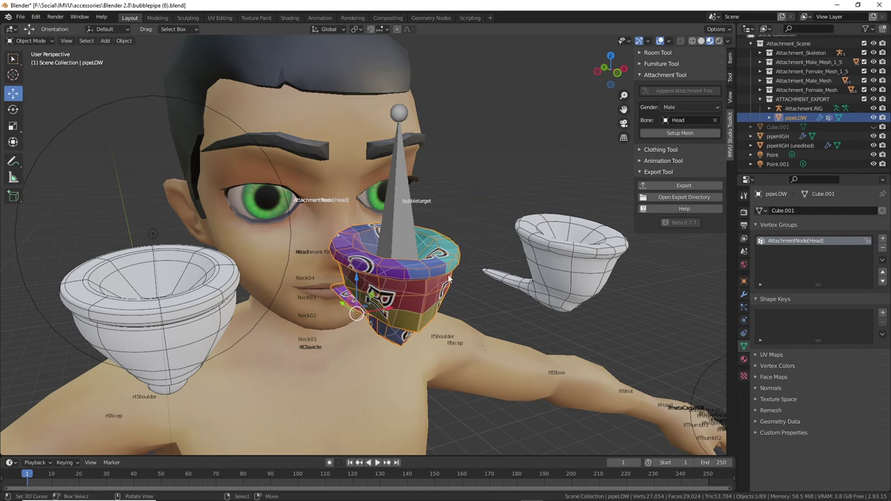
pyautogui.click(450, 277)
pyautogui.click(744, 280)
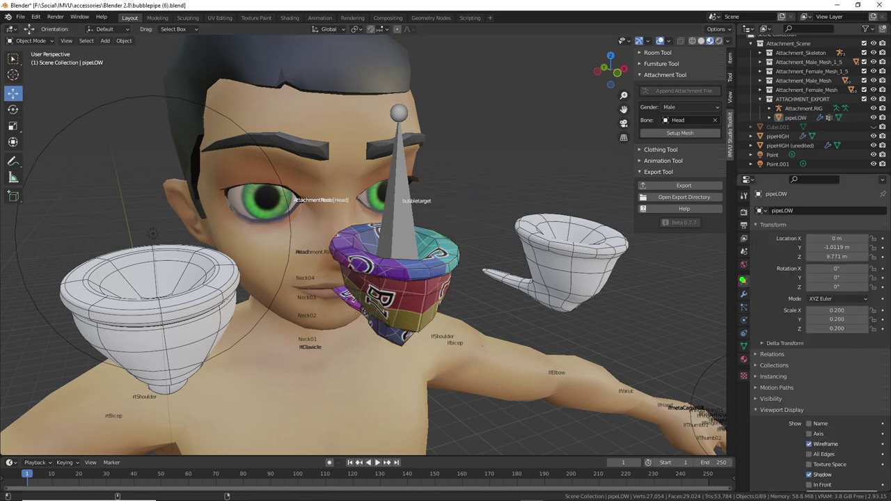
pyautogui.moveTo(748, 263); pyautogui.dragTo(741, 266)
pyautogui.press('Escape')
pyautogui.hotkey('ctrl', '2')
pyautogui.moveTo(768, 219); pyautogui.dragTo(798, 221)
# Rename the low-poly pipe object to pipeLOW.MESH.
pyautogui.click(823, 213)
pyautogui.write('>')
pyautogui.press('Return')
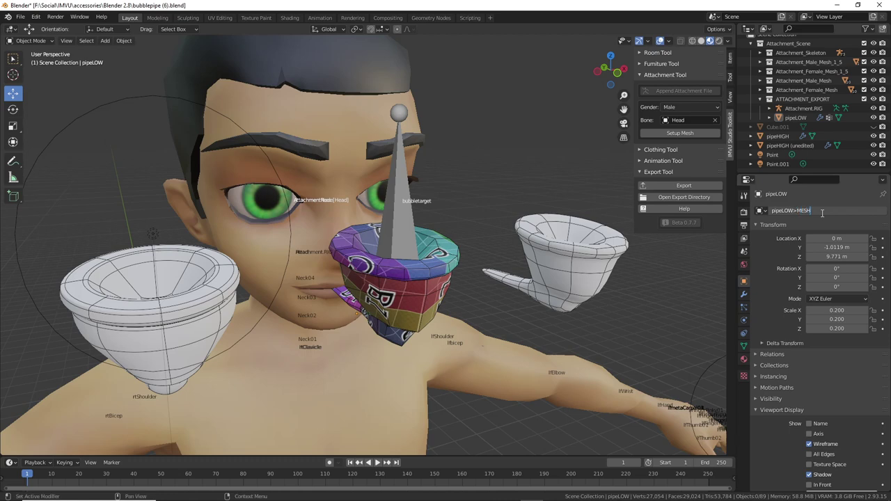
pyautogui.write('.MESH')
pyautogui.press('Return')
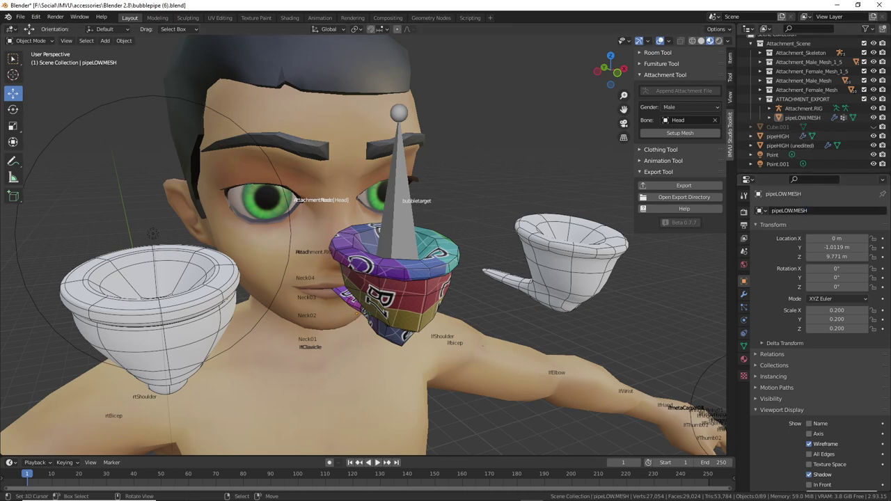
# Save the scene as a new version named bubblepipe (8).blend in the same folder.
pyautogui.click(20, 16)
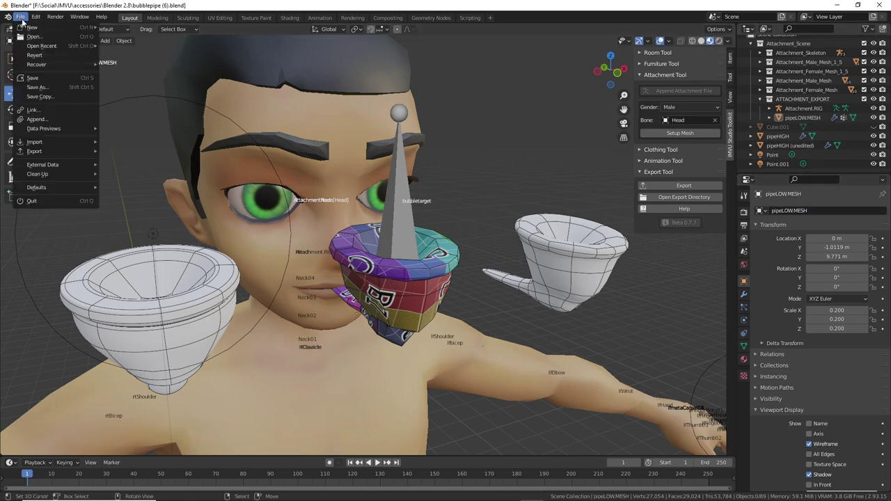
pyautogui.click(29, 88)
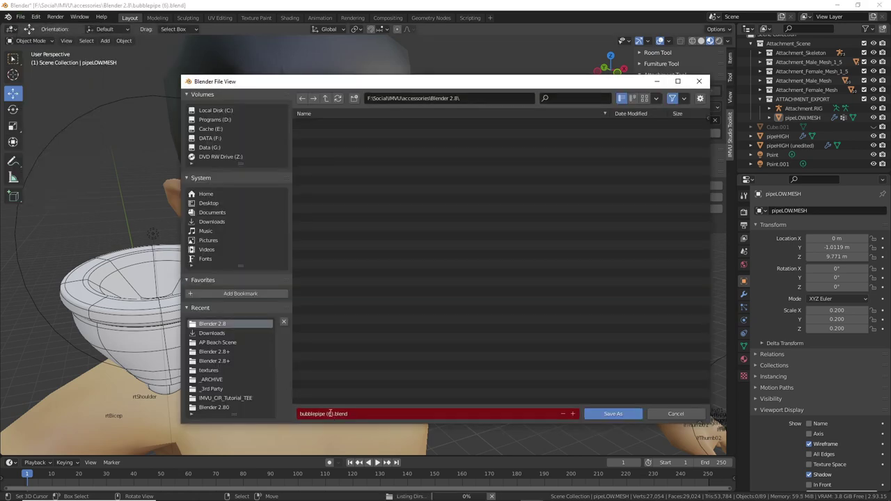
pyautogui.doubleClick(333, 415)
pyautogui.write('8')
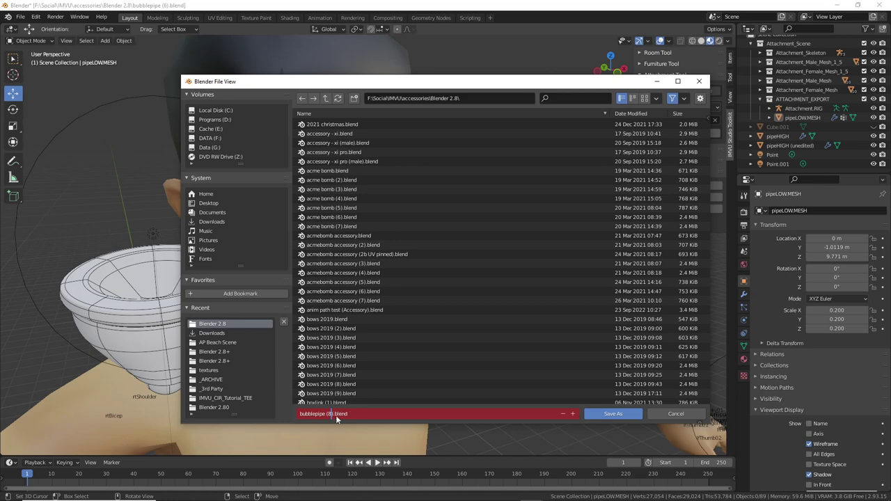
pyautogui.press('Return')
pyautogui.click(613, 414)
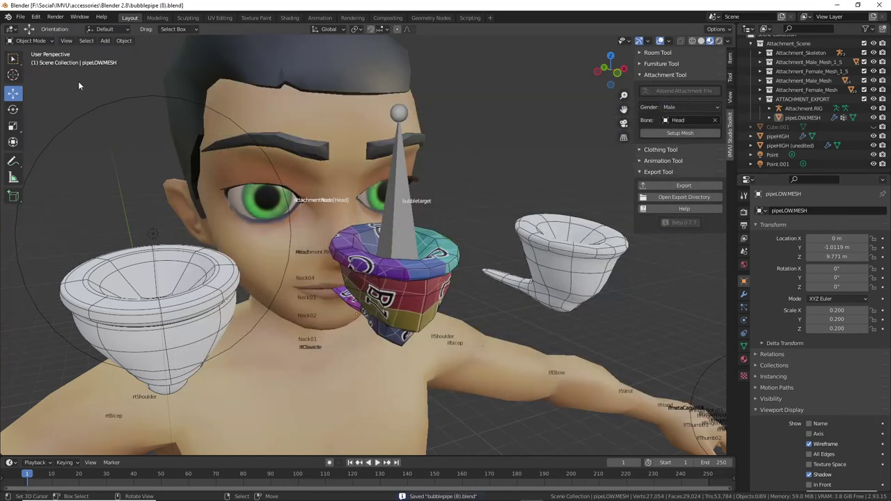
# Start a new General file and deselect everything in the default scene.
pyautogui.click(21, 16)
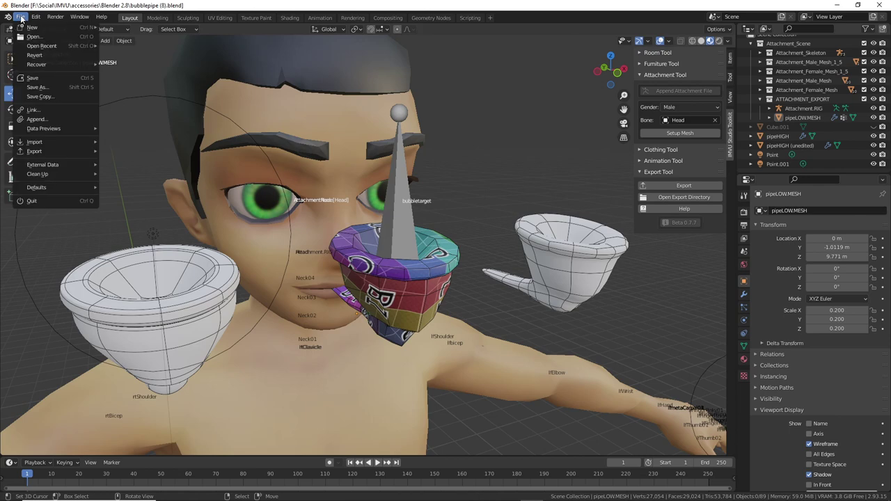
pyautogui.moveTo(43, 29)
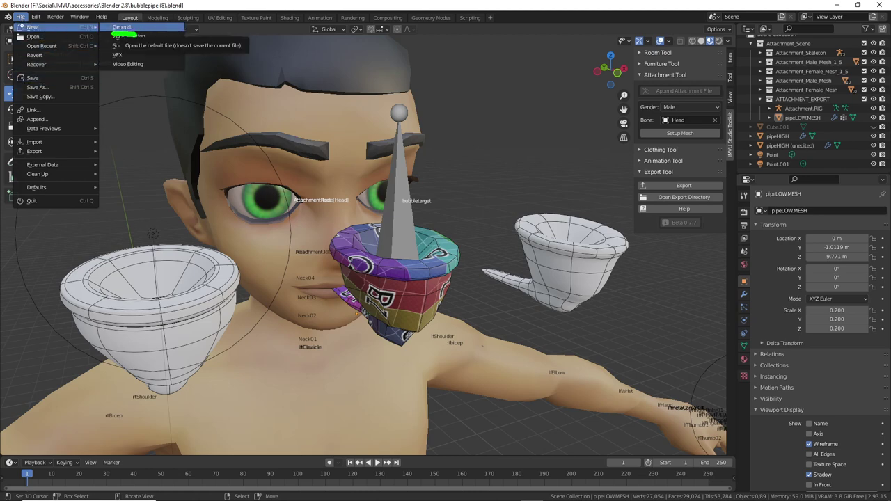
pyautogui.moveTo(53, 39)
pyautogui.mouseDown()
pyautogui.moveTo(27, 38)
pyautogui.moveTo(28, 27)
pyautogui.mouseUp()
pyautogui.press('Escape')
pyautogui.moveTo(41, 27)
pyautogui.click(147, 27)
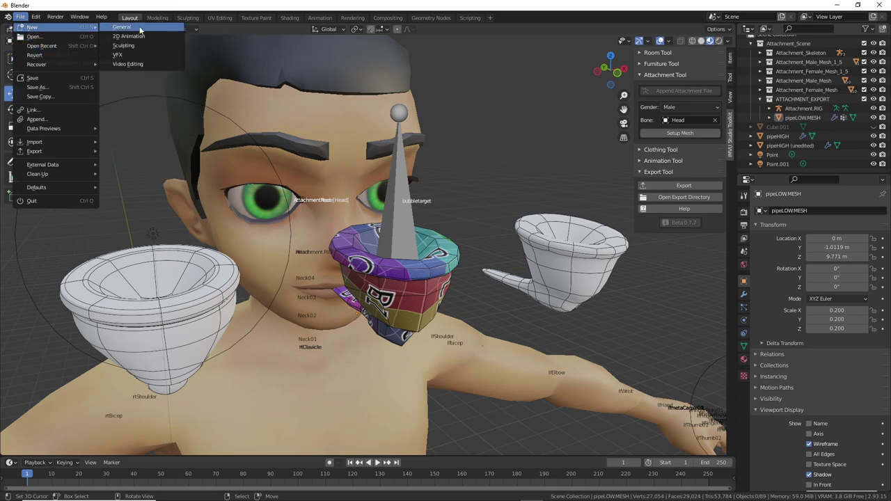
pyautogui.click(447, 279)
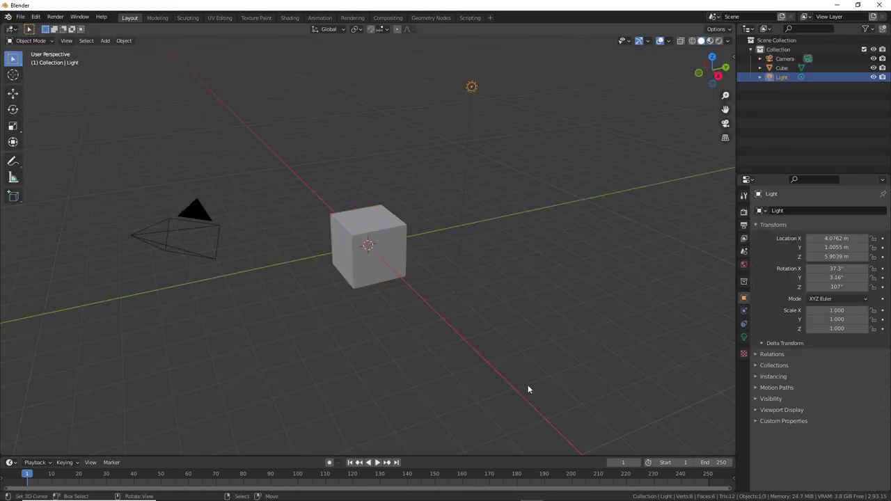
pyautogui.click(407, 336)
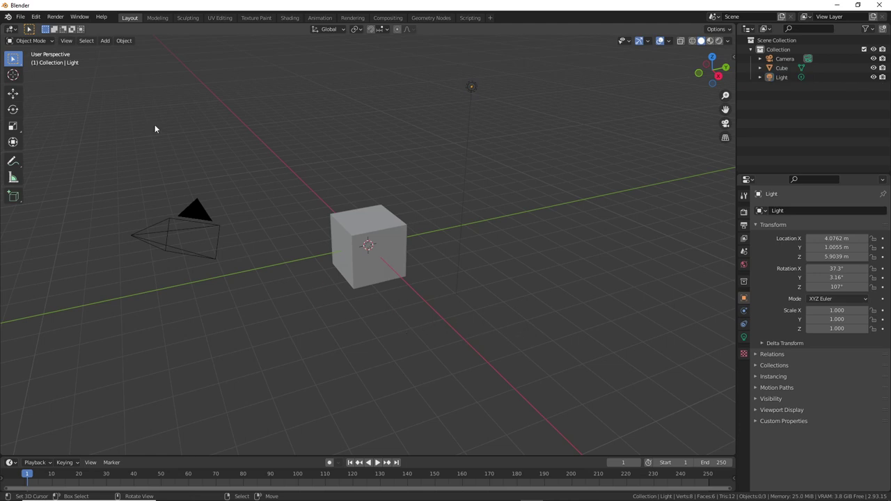
# Show the viewport sidebar with the IMVU Studio Toolkit tools.
pyautogui.click(66, 40)
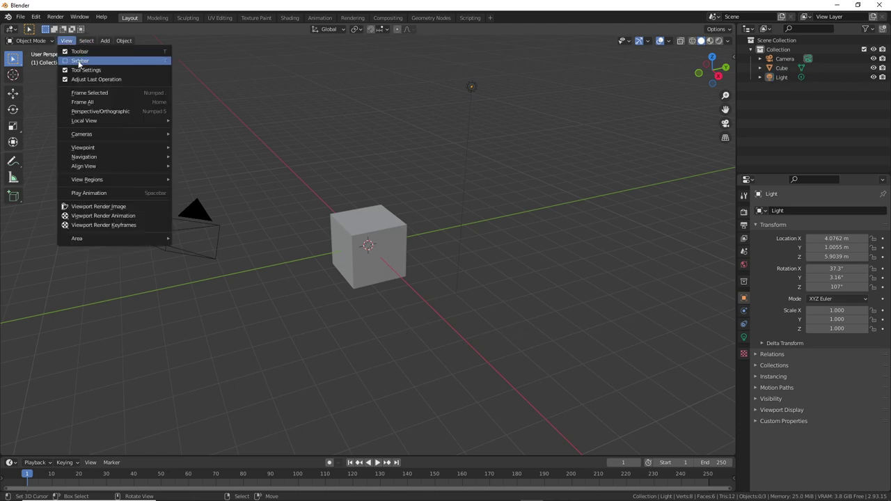
pyautogui.click(80, 61)
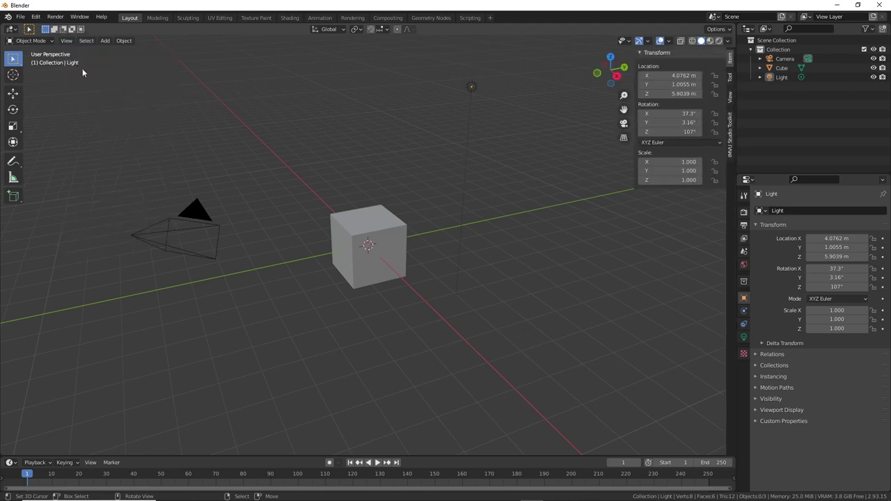
pyautogui.click(731, 138)
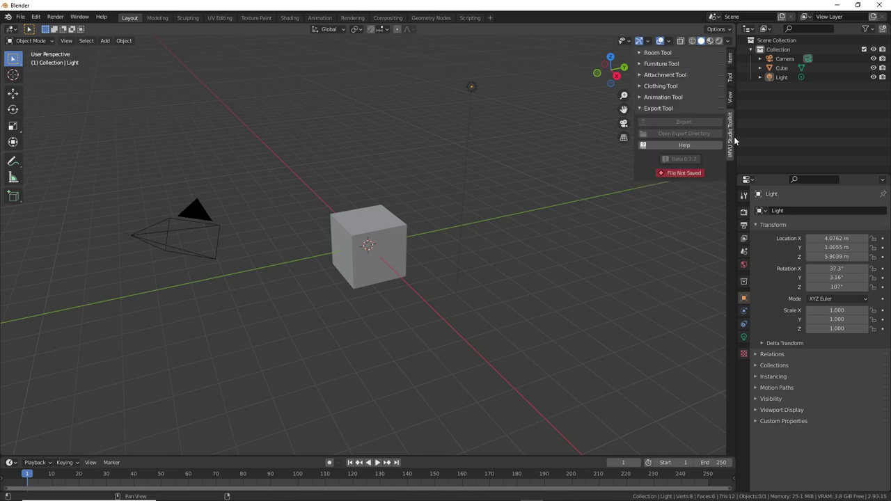
# Append the clothing file with the Clothing Tool and look over the male avatar with its armature.
pyautogui.click(644, 86)
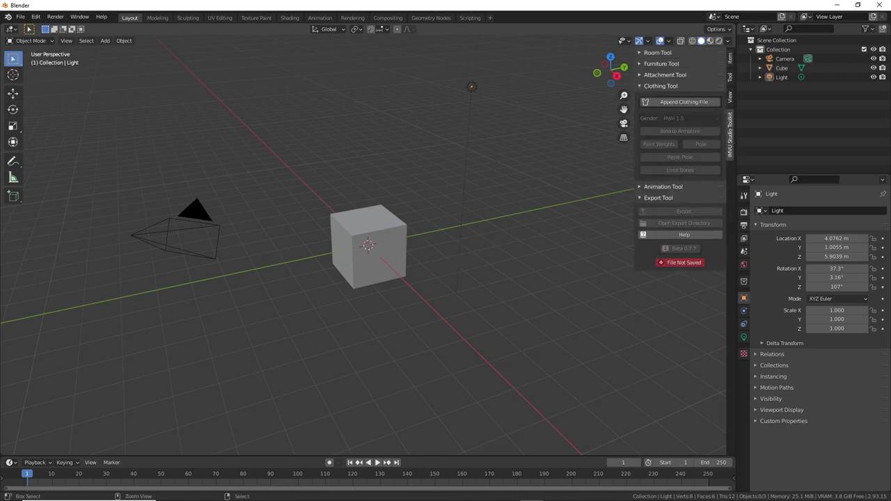
pyautogui.click(681, 103)
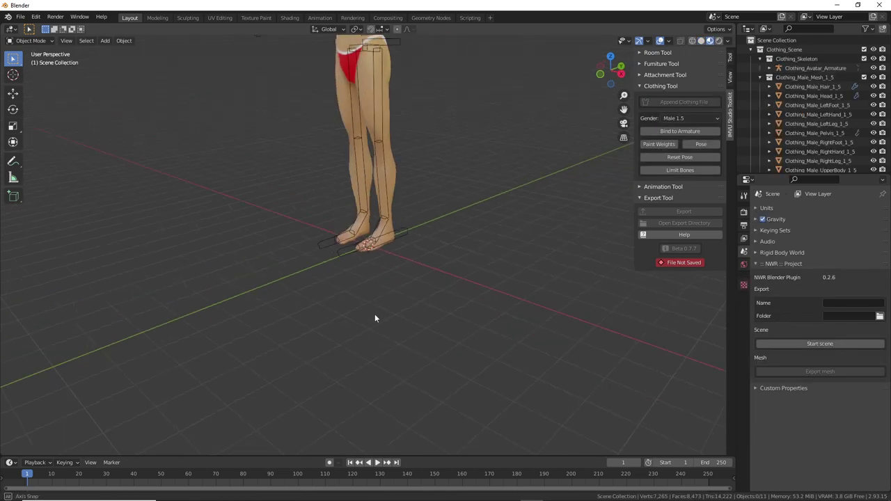
pyautogui.moveTo(375, 314); pyautogui.dragTo(378, 298, button='middle')
pyautogui.keyDown('shift'); pyautogui.moveTo(410, 119); pyautogui.dragTo(440, 296, button='middle'); pyautogui.keyUp('shift')
pyautogui.scroll(3, 453, 289)
pyautogui.keyDown('shift'); pyautogui.moveTo(420, 221); pyautogui.dragTo(428, 286, button='middle'); pyautogui.keyUp('shift')
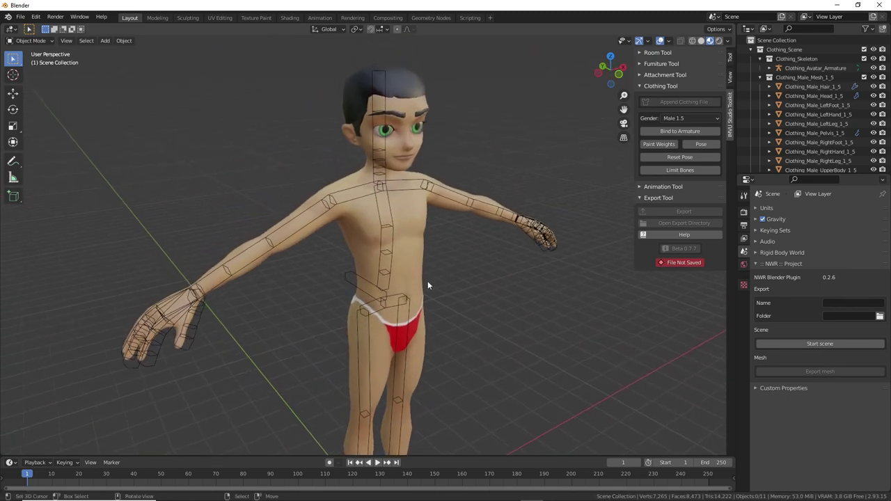
# Set the clothing avatar's gender to Male.
pyautogui.click(686, 116)
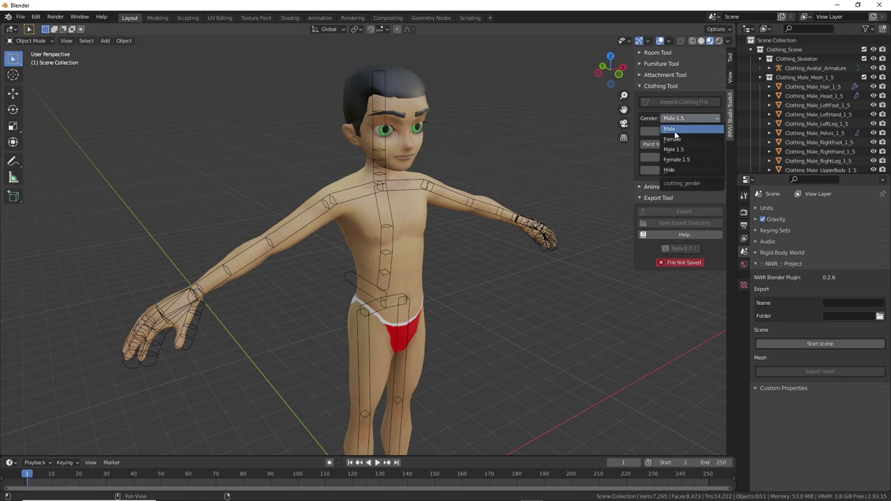
pyautogui.click(672, 129)
pyautogui.moveTo(542, 244); pyautogui.dragTo(509, 279, button='middle')
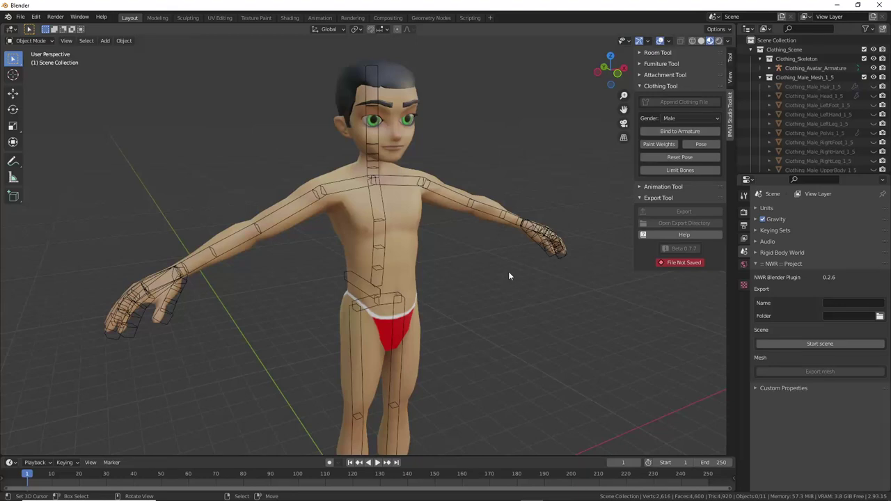
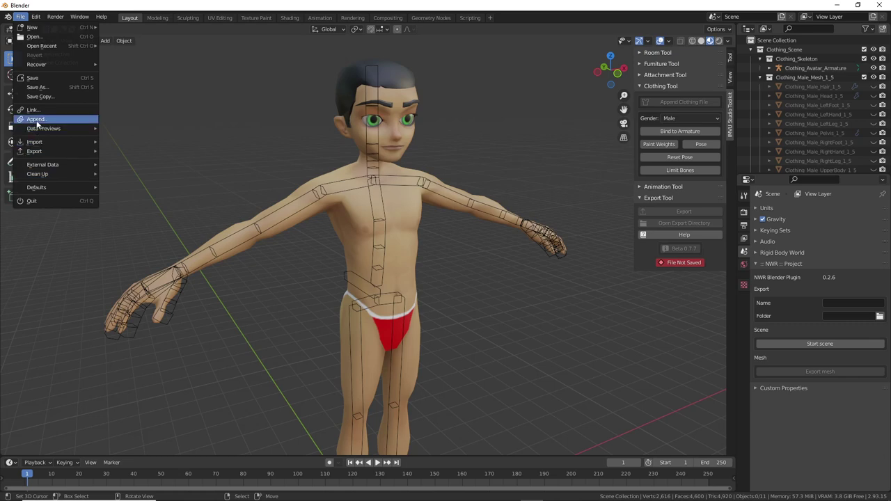
# Start an append and browse into bubblepipe (8).blend in the accessories folder Blender 2.8.
pyautogui.click(36, 119)
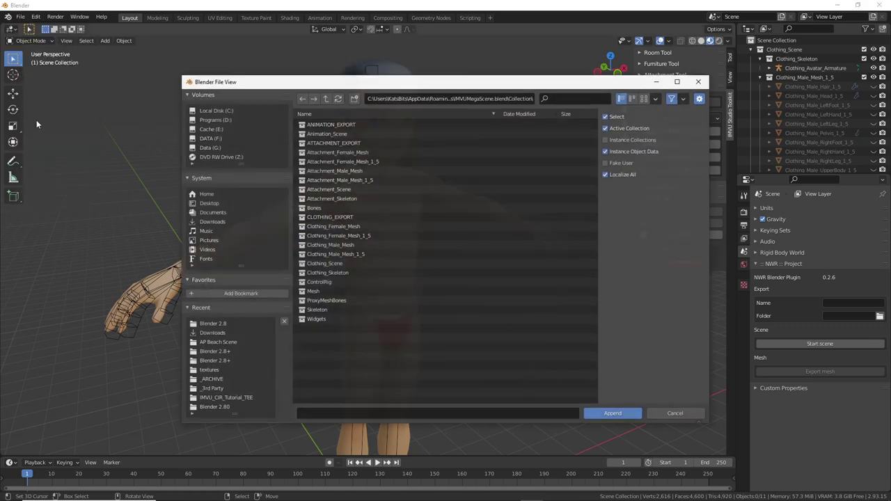
pyautogui.click(215, 326)
pyautogui.scroll(-10, 334, 285)
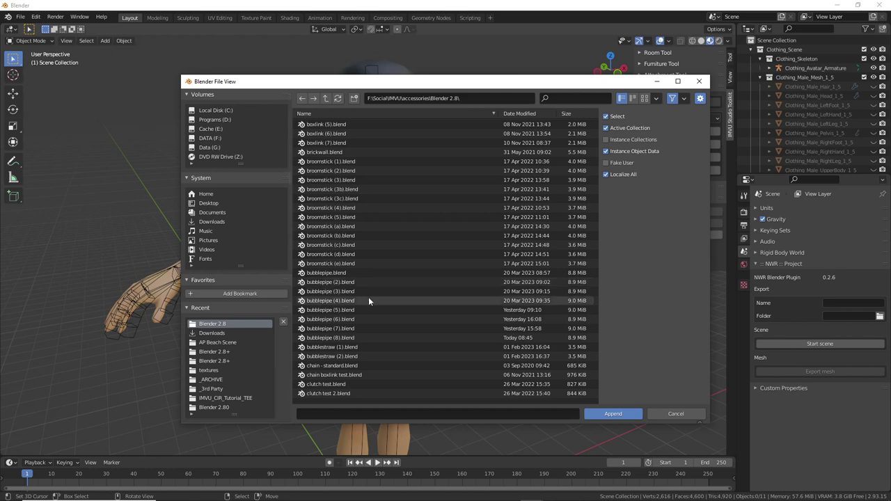
pyautogui.scroll(-1, 369, 301)
pyautogui.click(319, 301)
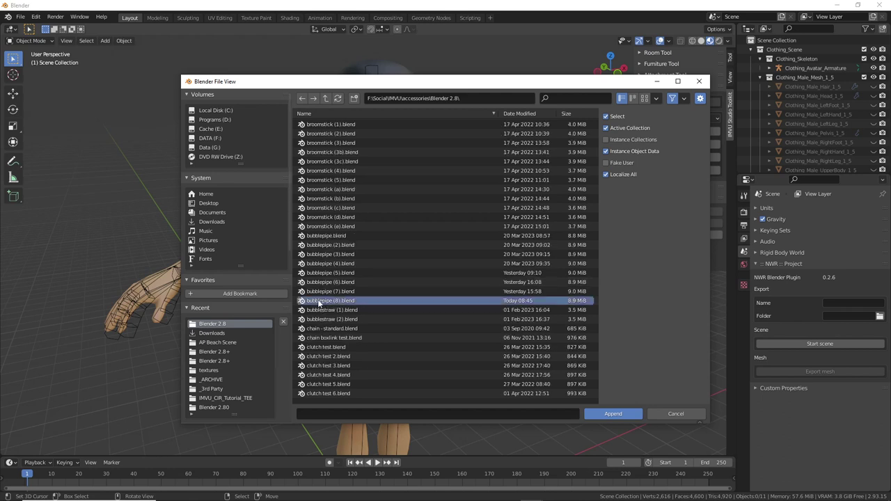
pyautogui.doubleClick(318, 301)
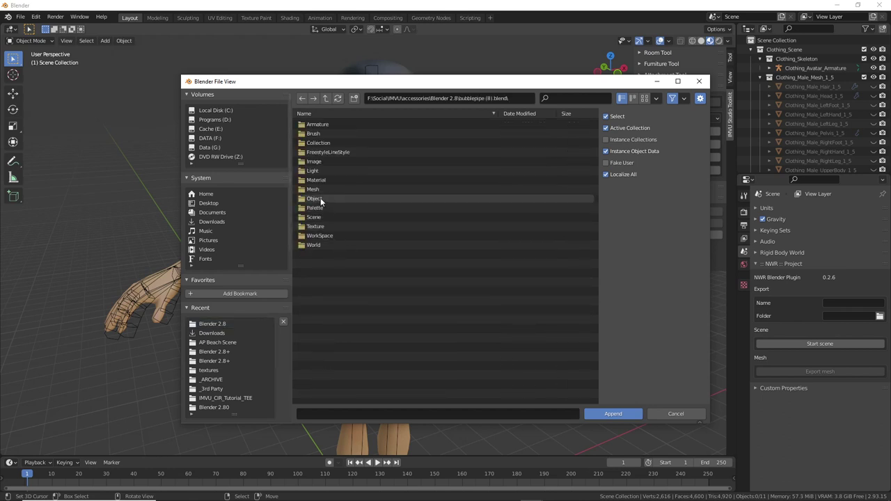
# Display the blend file's data categories as thumbnails and open its Object category.
pyautogui.click(645, 98)
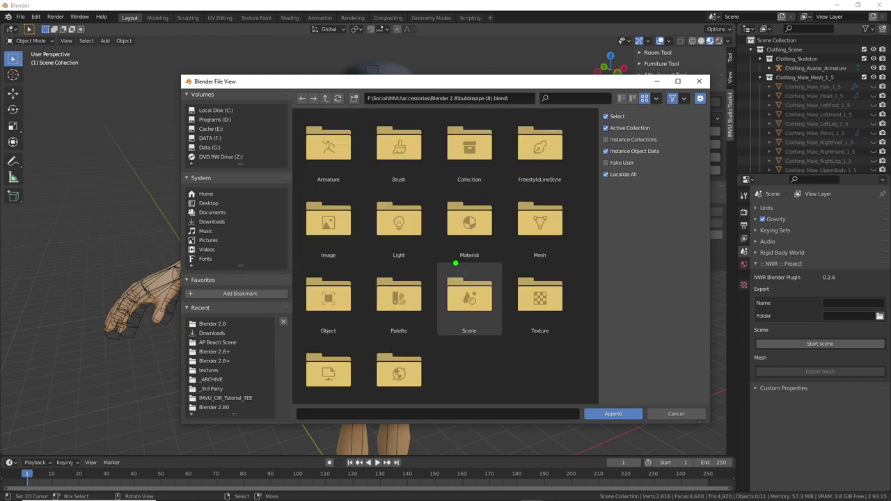
pyautogui.moveTo(316, 286); pyautogui.dragTo(306, 277)
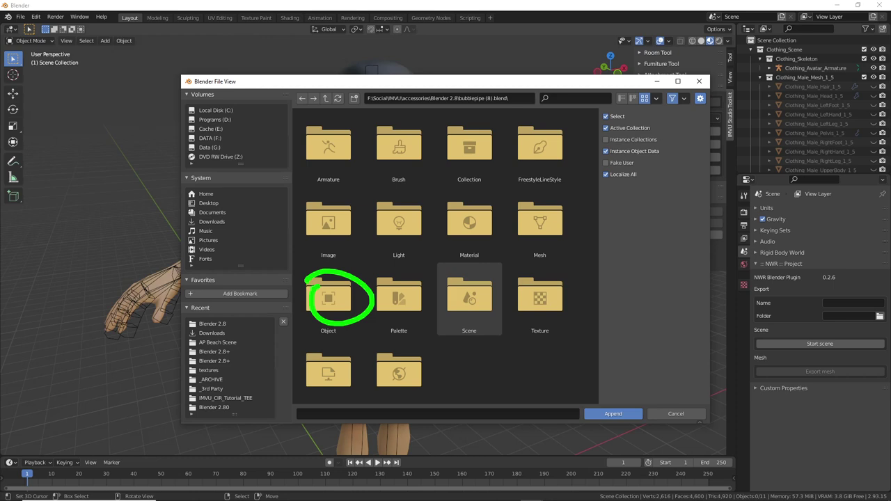
pyautogui.doubleClick(328, 297)
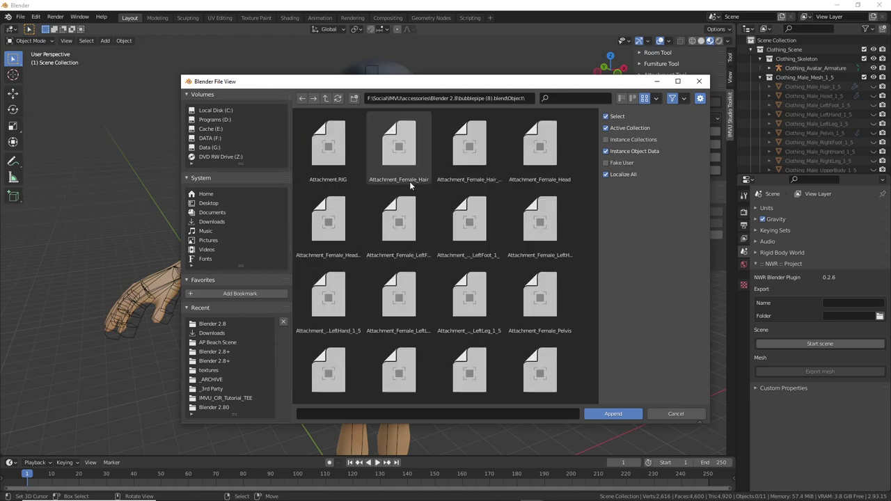
# Find and select pipeLOW.MESH among the objects of bubblepipe (8).blend.
pyautogui.scroll(-5, 406, 203)
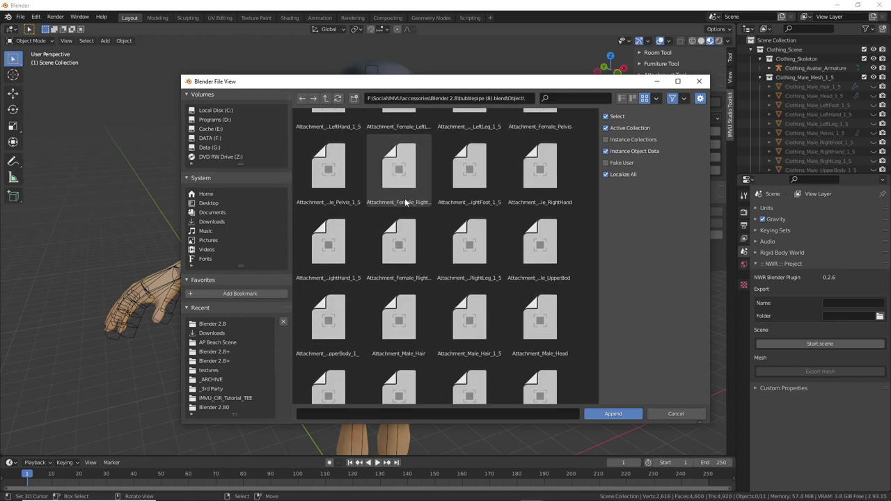
pyautogui.scroll(-4, 406, 204)
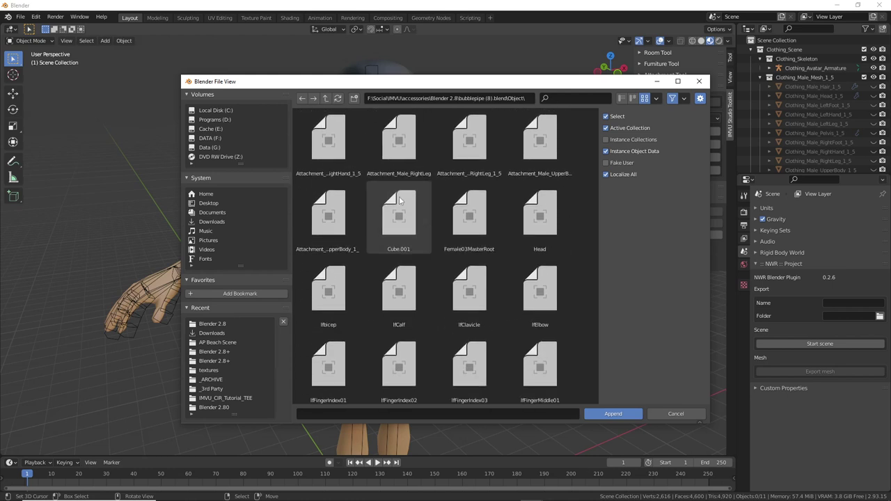
pyautogui.scroll(-1, 399, 201)
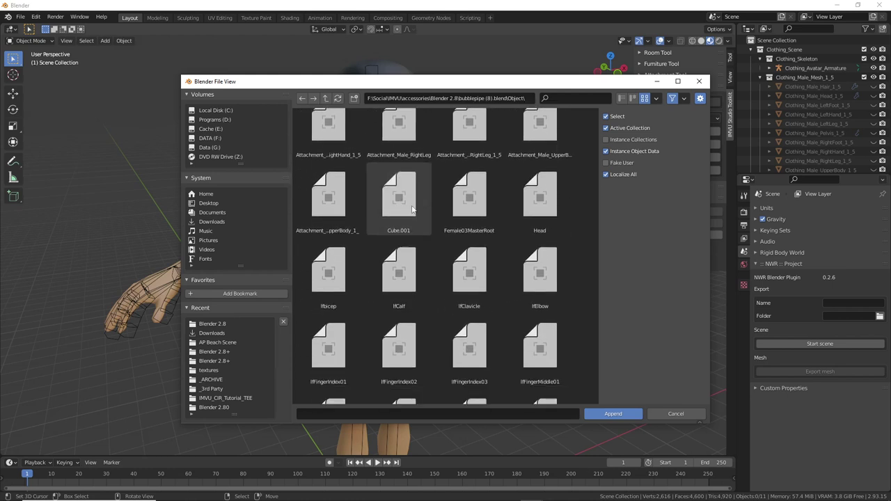
pyautogui.scroll(-3, 395, 240)
pyautogui.scroll(-3, 393, 240)
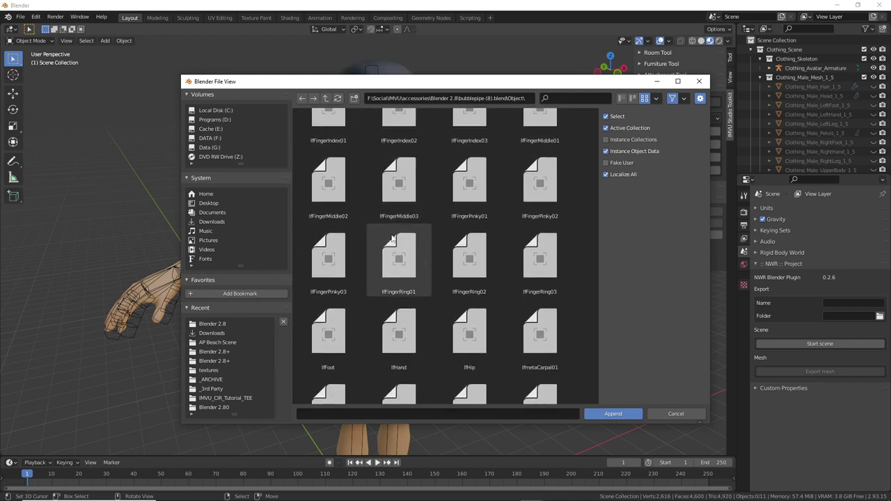
pyautogui.scroll(-3, 392, 240)
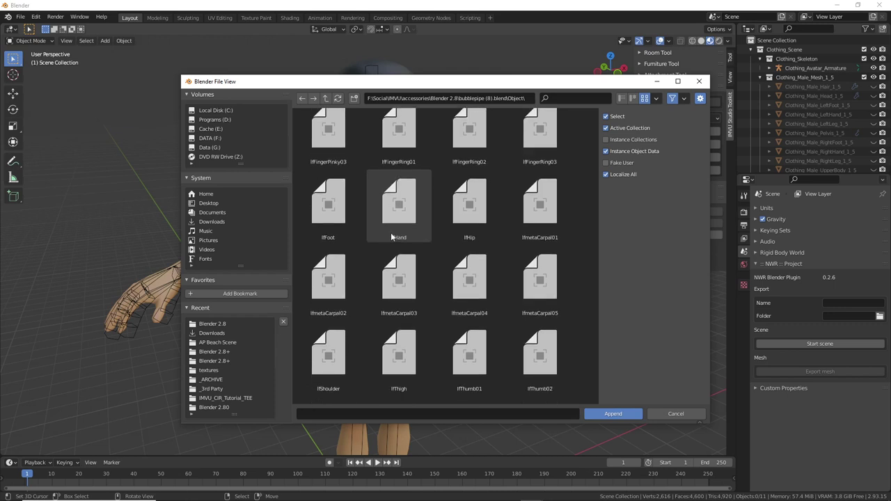
pyautogui.scroll(-8, 391, 233)
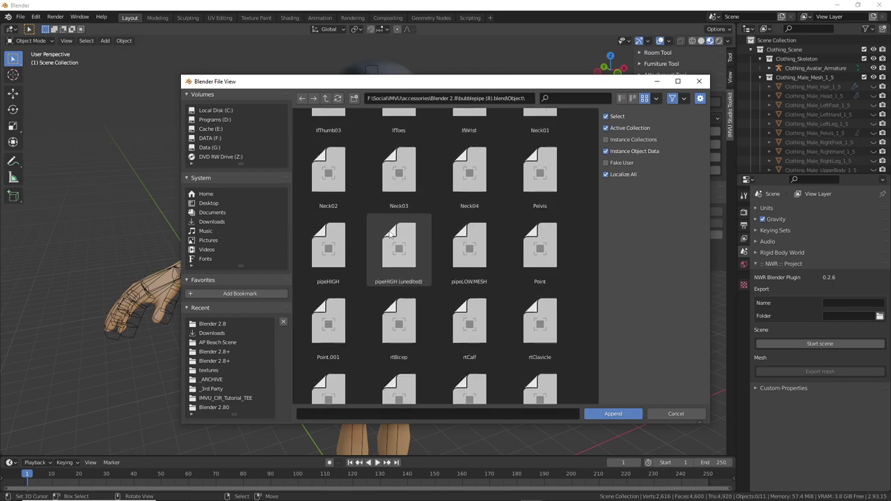
pyautogui.scroll(-3, 388, 234)
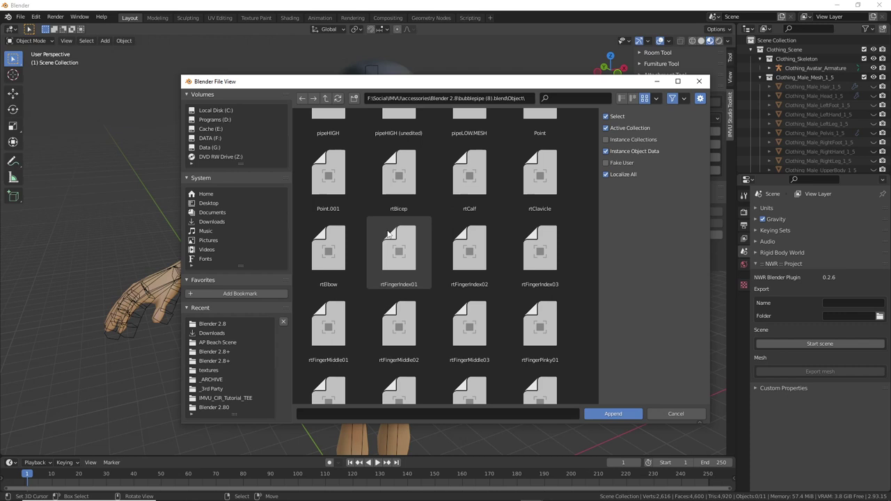
pyautogui.scroll(1, 389, 235)
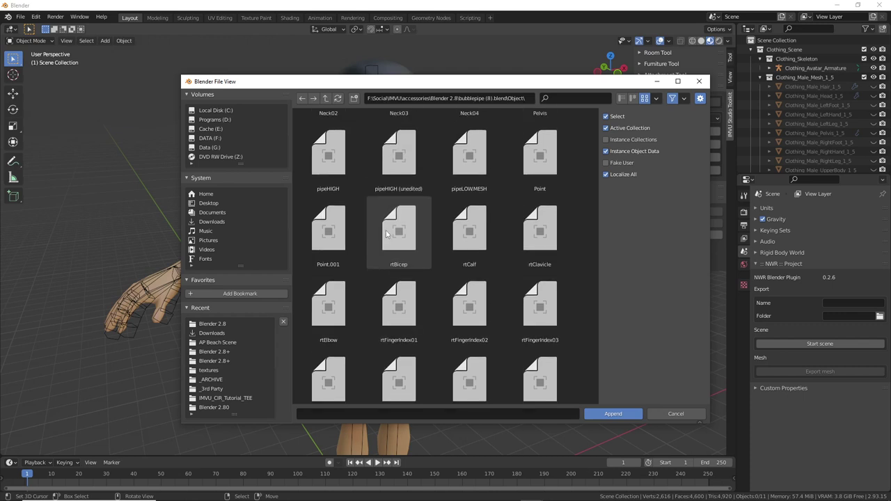
pyautogui.click(471, 162)
pyautogui.scroll(1, 471, 161)
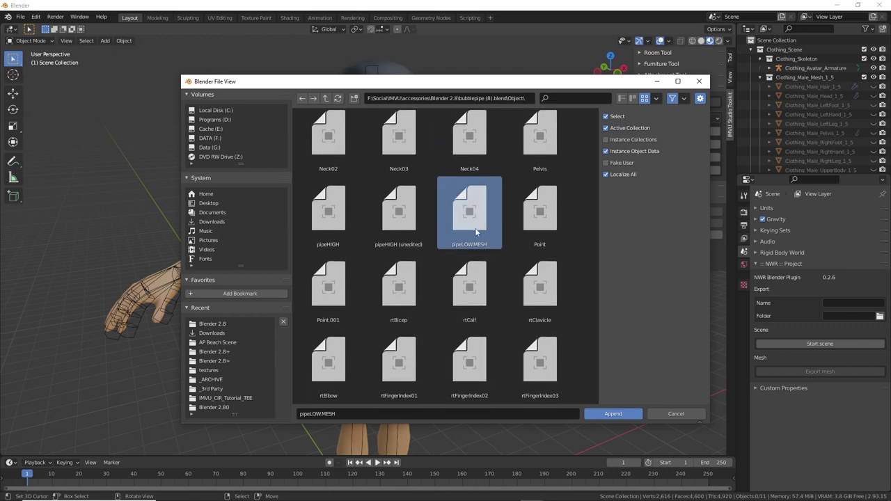
pyautogui.moveTo(461, 201); pyautogui.dragTo(450, 198)
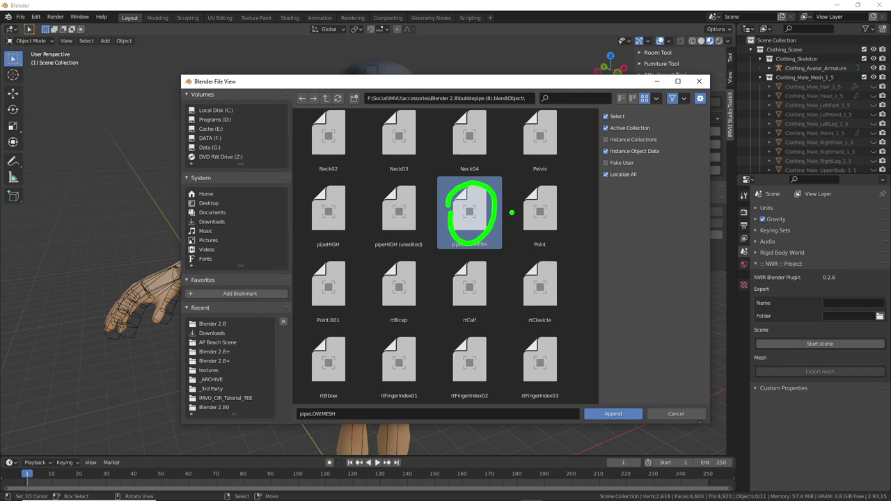
# Make the root Scene Collection active and append pipeLOW.MESH into the clothing scene.
pyautogui.press('Escape')
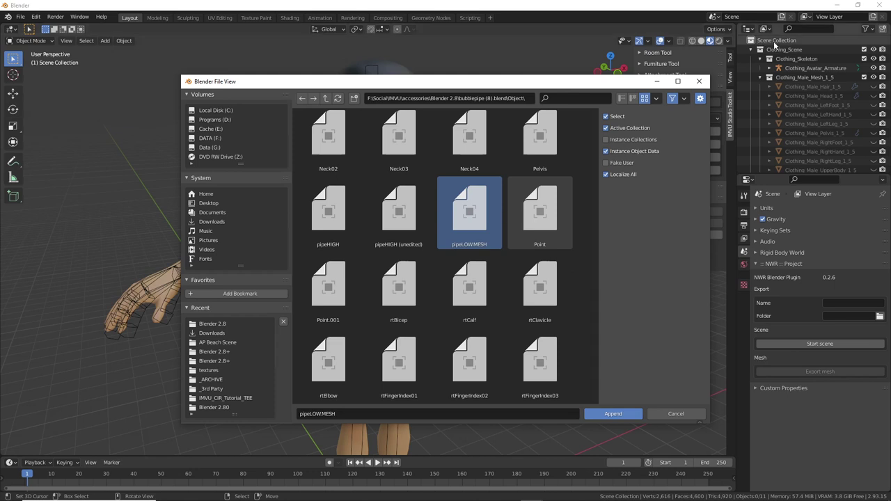
pyautogui.moveTo(752, 50); pyautogui.dragTo(808, 49)
pyautogui.press('Escape')
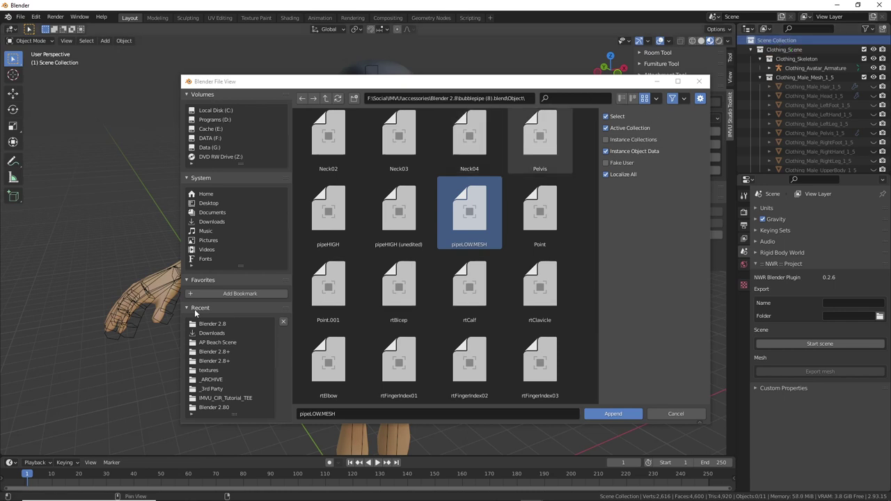
pyautogui.moveTo(219, 179)
pyautogui.mouseDown()
pyautogui.moveTo(260, 355)
pyautogui.moveTo(620, 92)
pyautogui.moveTo(360, 108)
pyautogui.mouseUp()
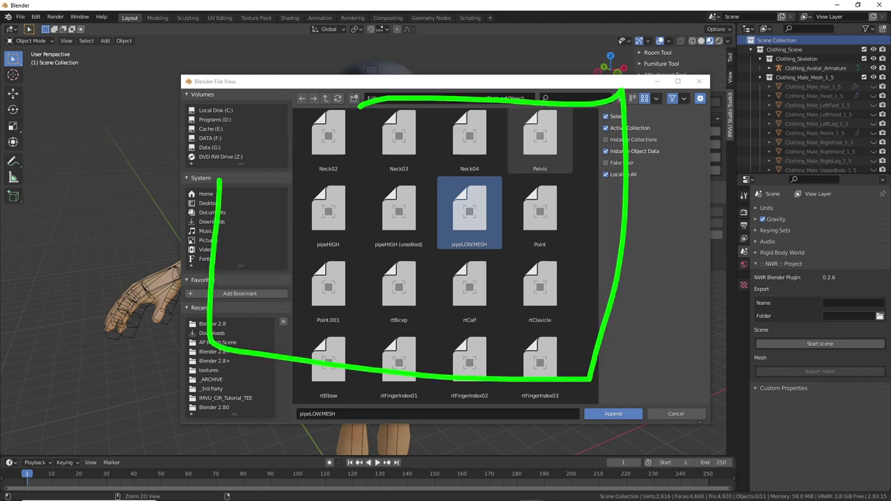
pyautogui.press('Escape')
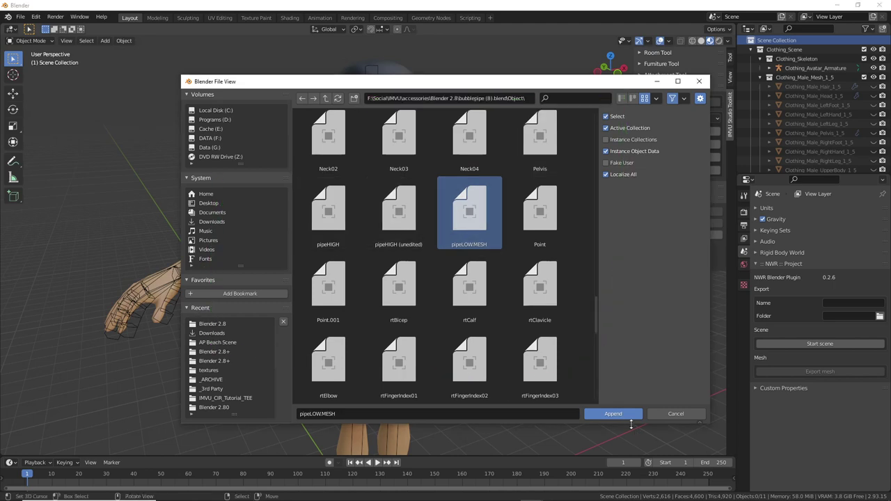
pyautogui.click(613, 414)
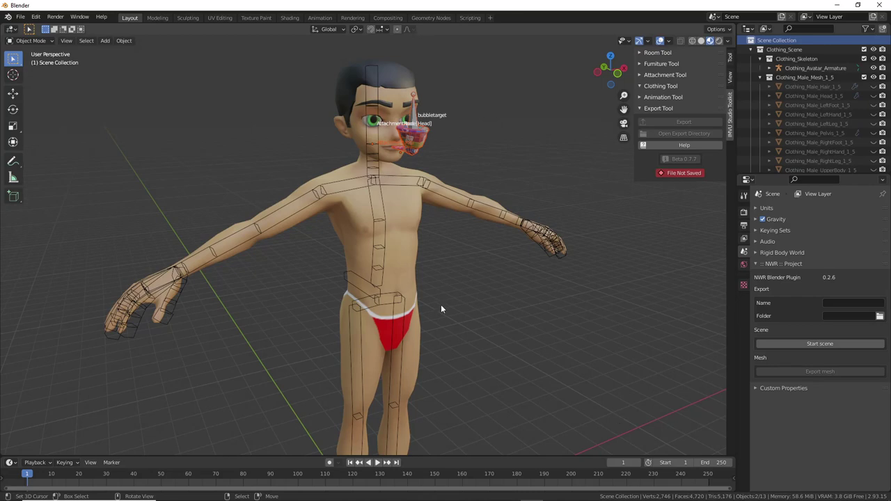
# Select the appended Attachment.RIG armature and view the bubble pipe up close at the avatar's mouth.
pyautogui.moveTo(441, 305); pyautogui.dragTo(505, 221, button='middle')
pyautogui.scroll(5, 421, 271)
pyautogui.click(504, 222)
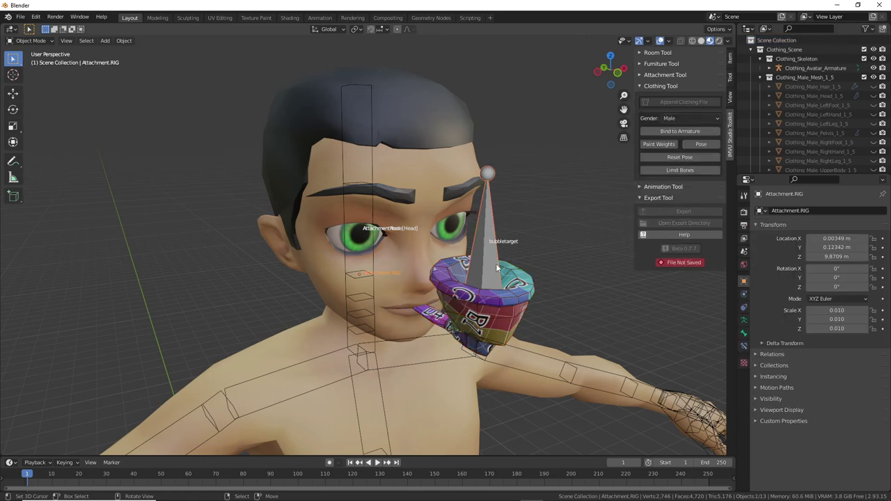
pyautogui.moveTo(500, 283); pyautogui.dragTo(511, 281, button='middle')
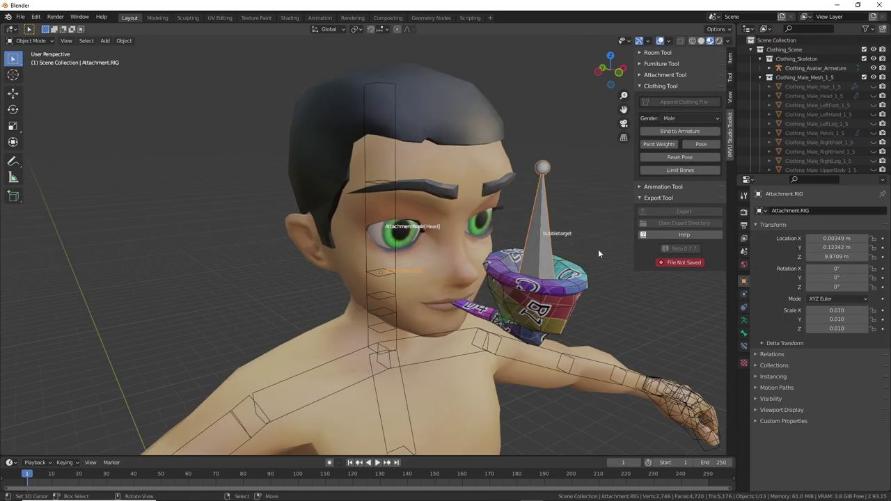
# Collapse the clothing skeleton and all male and female mesh collections in the Outliner.
pyautogui.scroll(-5, 797, 110)
pyautogui.scroll(-5, 797, 108)
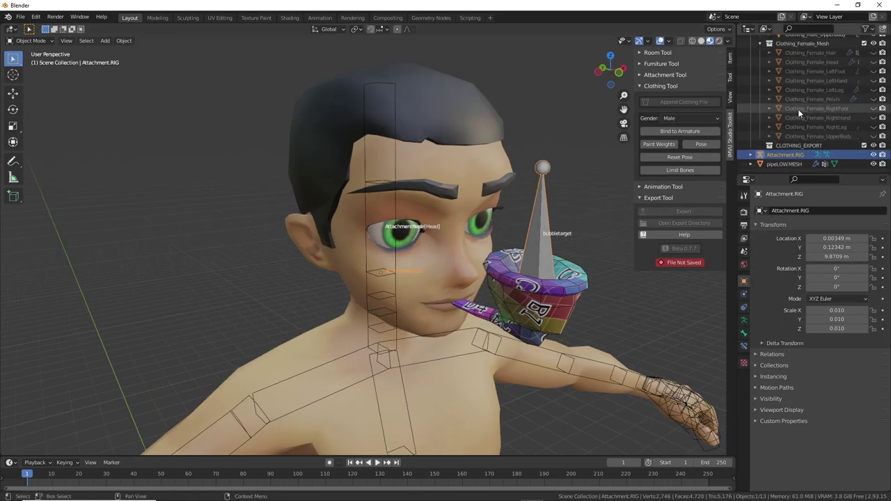
pyautogui.scroll(10, 771, 105)
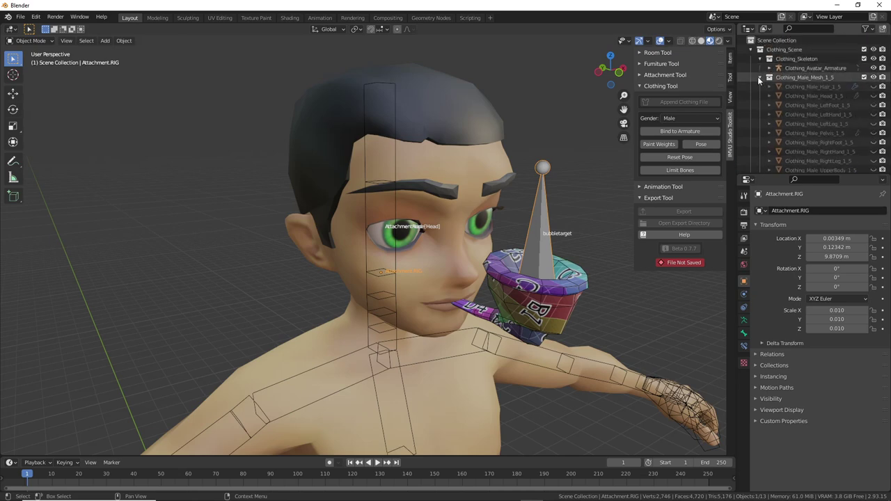
pyautogui.click(758, 77)
pyautogui.click(759, 96)
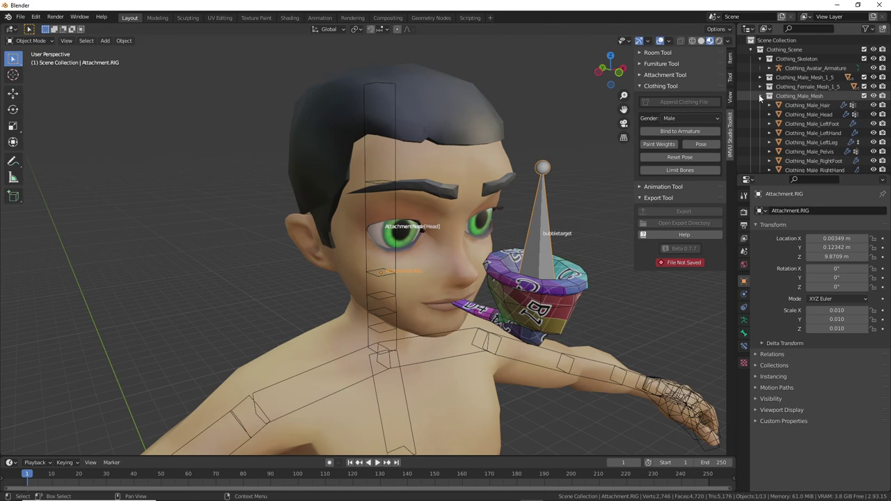
pyautogui.click(760, 95)
pyautogui.click(760, 105)
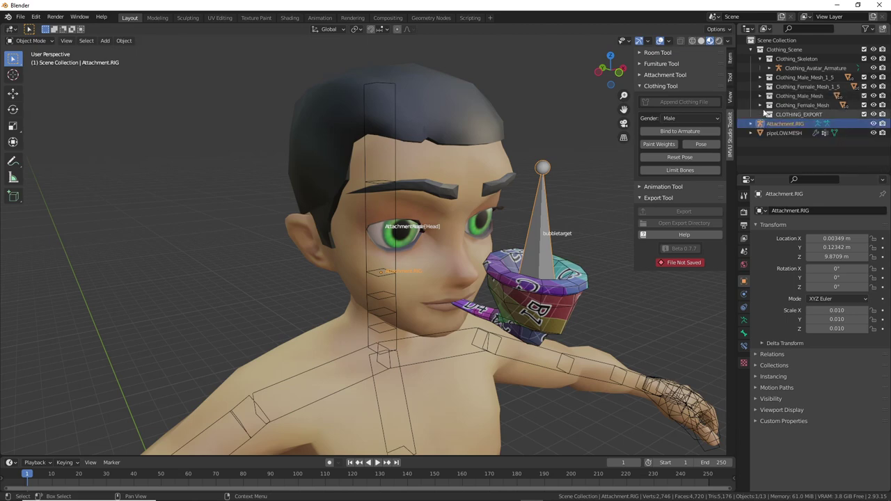
pyautogui.click(760, 58)
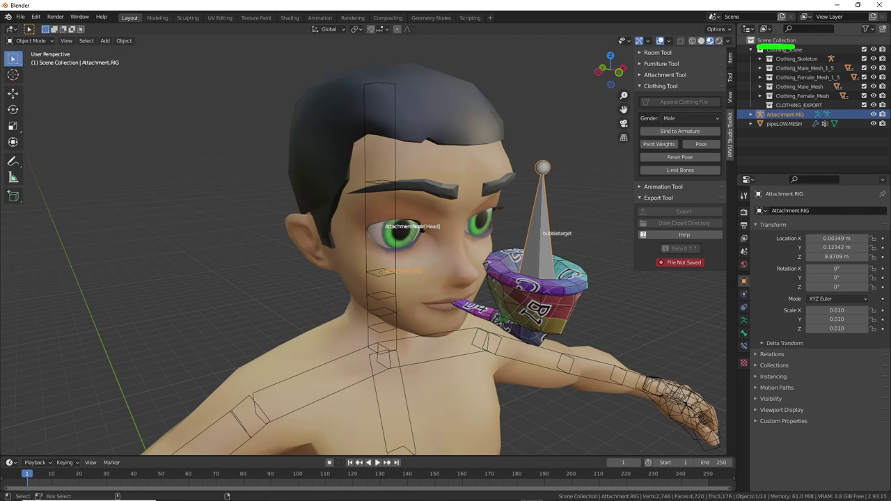
# Deselect Attachment.RIG and make the root Scene Collection the active collection.
pyautogui.moveTo(769, 135); pyautogui.dragTo(813, 133)
pyautogui.moveTo(747, 129)
pyautogui.mouseDown()
pyautogui.moveTo(744, 51)
pyautogui.moveTo(750, 72)
pyautogui.mouseUp()
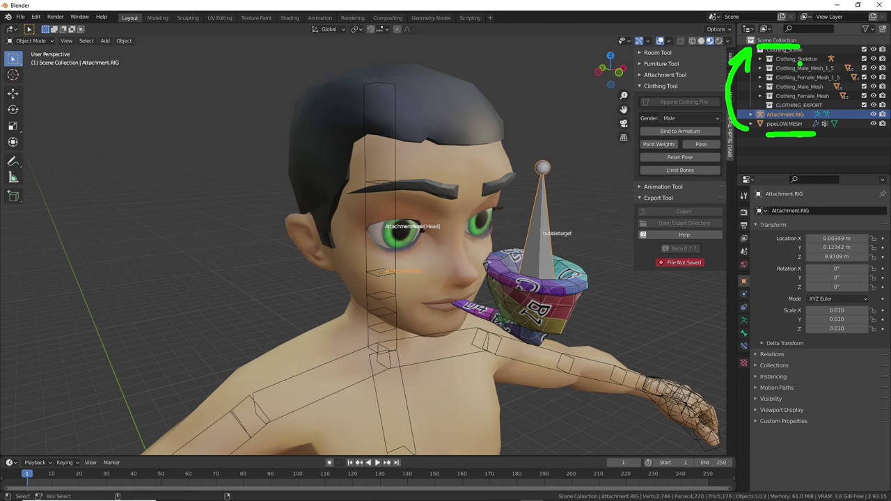
pyautogui.moveTo(794, 68); pyautogui.dragTo(801, 109)
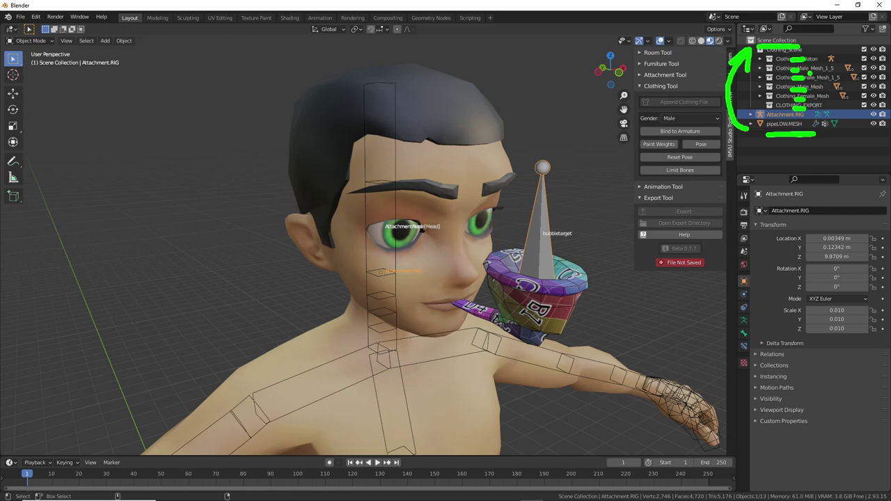
pyautogui.click(777, 42)
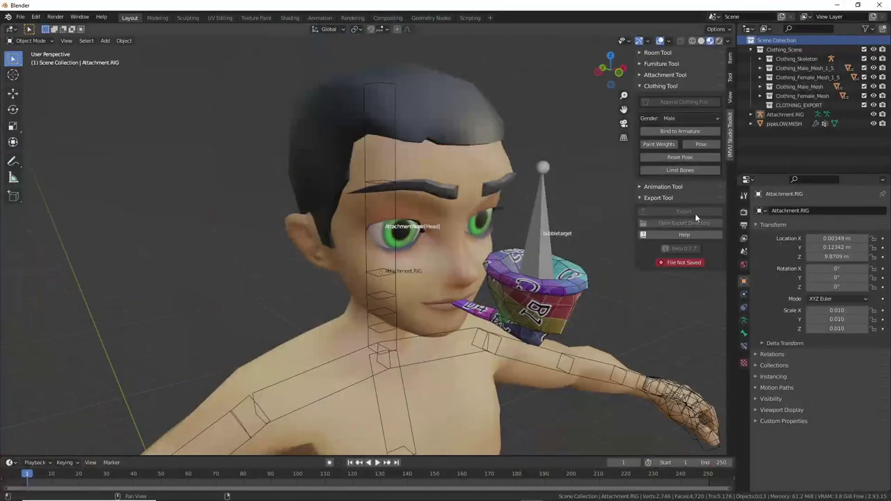
# Select the Attachment.RIG armature and hide it in the viewport.
pyautogui.scroll(-2, 567, 260)
pyautogui.moveTo(453, 306); pyautogui.dragTo(425, 320, button='middle')
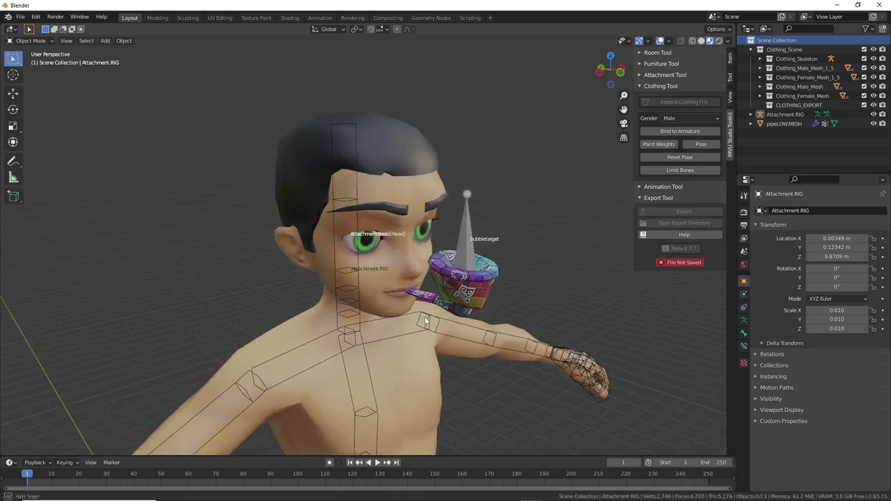
pyautogui.scroll(3, 424, 321)
pyautogui.click(577, 226)
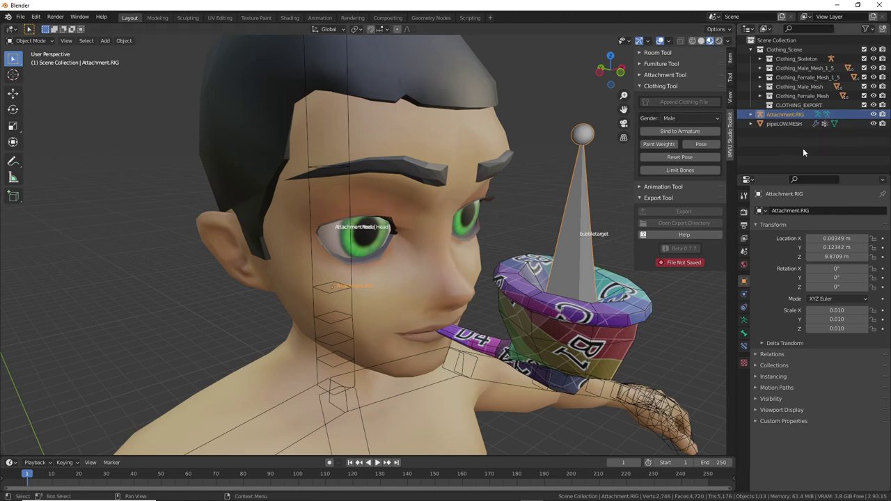
pyautogui.click(873, 115)
pyautogui.moveTo(514, 299); pyautogui.dragTo(459, 302, button='middle')
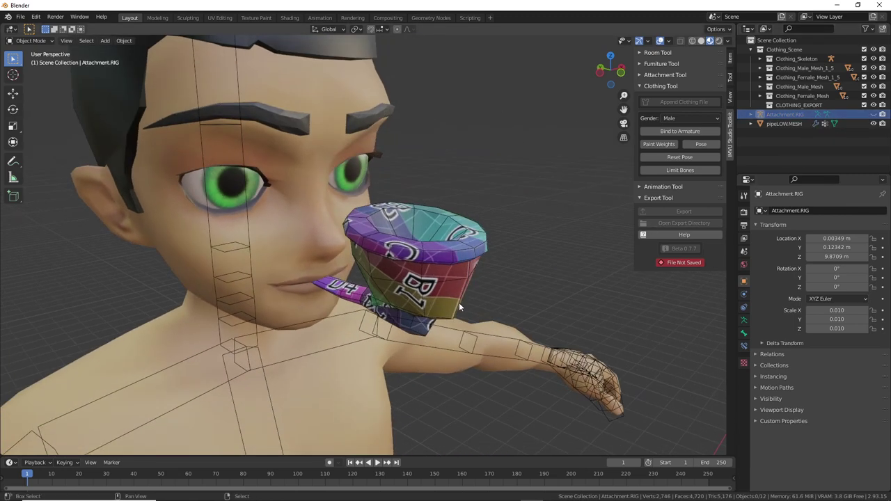
# Select pipeLOW.MESH and frame the pipe at the avatar's mouth.
pyautogui.click(458, 261)
pyautogui.moveTo(458, 260); pyautogui.dragTo(446, 275, button='middle')
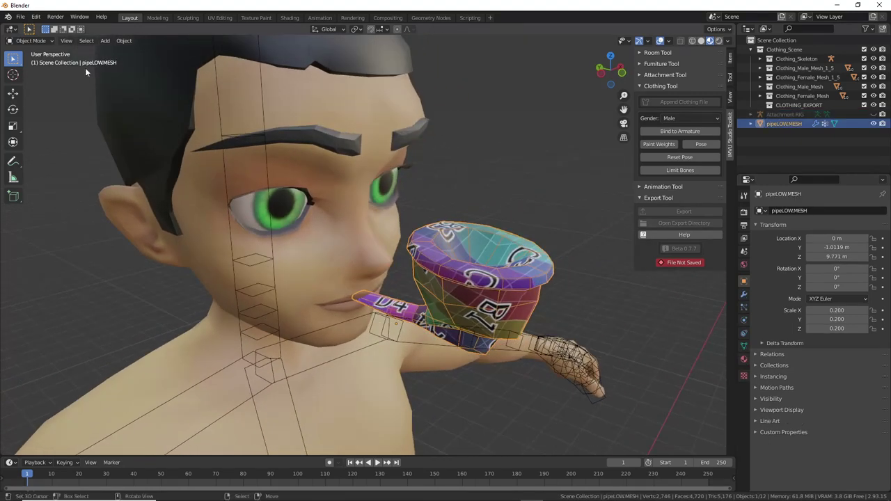
pyautogui.click(65, 41)
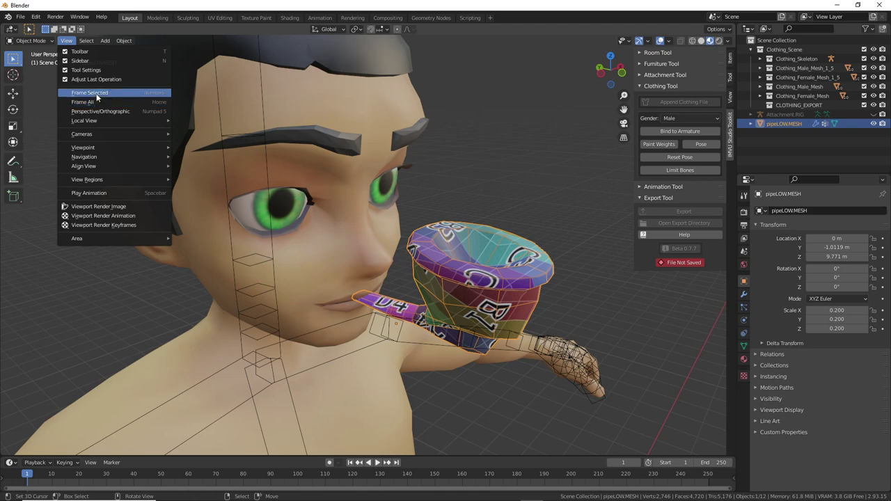
pyautogui.hotkey('ctrl', '2')
pyautogui.moveTo(80, 102); pyautogui.dragTo(110, 101)
pyautogui.moveTo(61, 52); pyautogui.dragTo(75, 51)
pyautogui.click(90, 94)
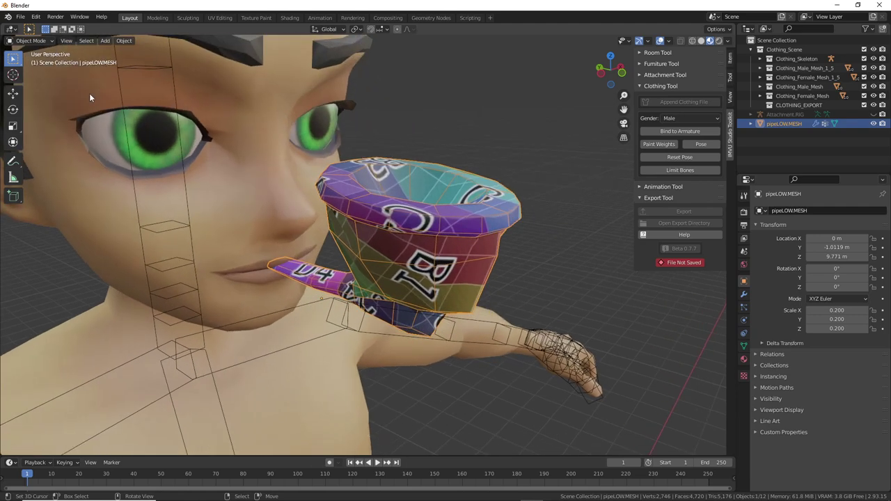
pyautogui.moveTo(89, 98); pyautogui.dragTo(414, 294, button='middle')
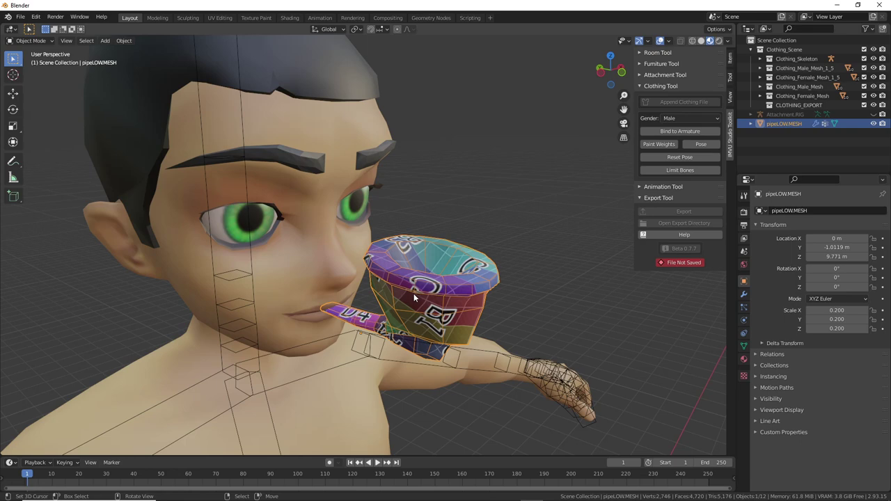
pyautogui.moveTo(414, 293); pyautogui.dragTo(444, 317, button='middle')
# Bind pipeLOW.MESH to the clothing avatar armature, with the gender set to Male.
pyautogui.click(269, 235)
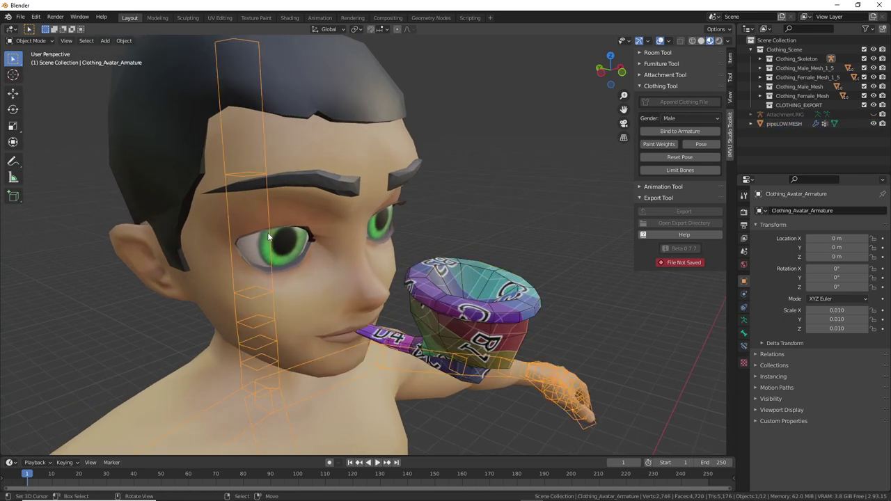
pyautogui.click(475, 314)
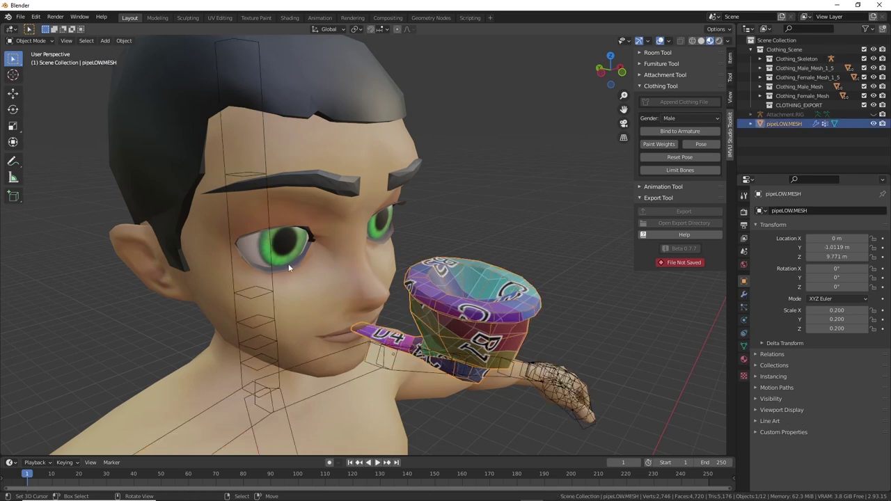
pyautogui.click(270, 240)
pyautogui.scroll(-2, 282, 363)
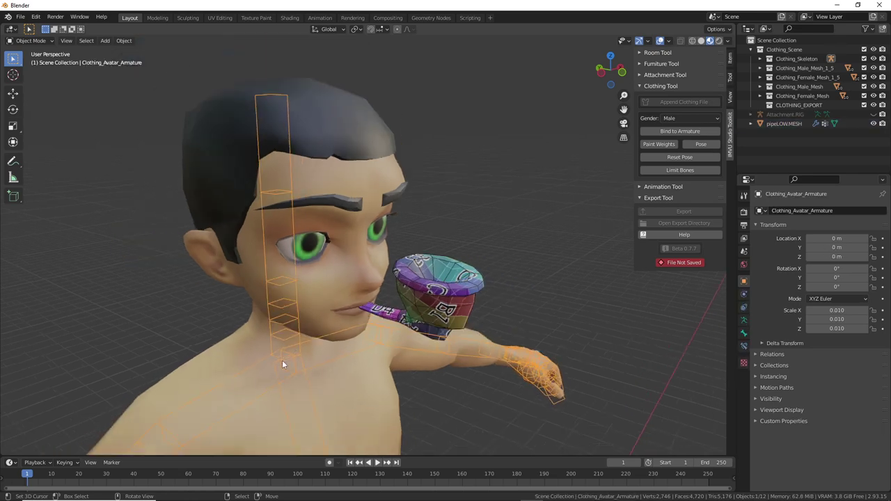
pyautogui.scroll(3, 283, 361)
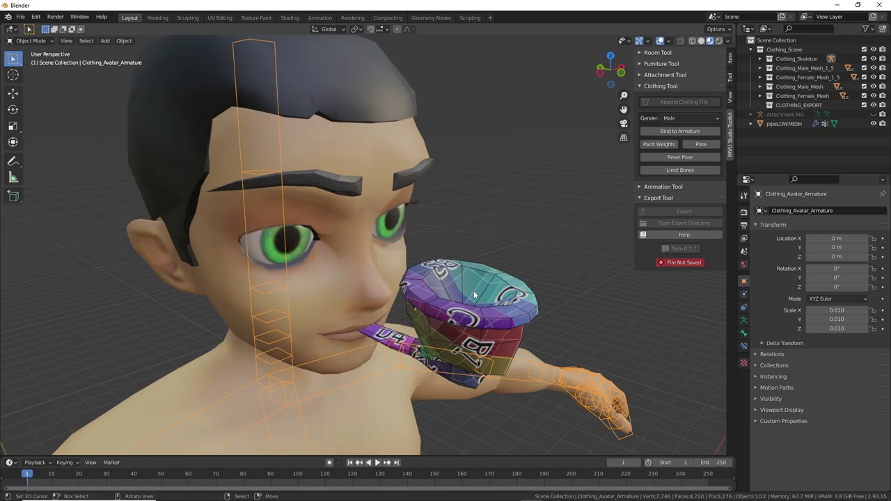
pyautogui.click(512, 294)
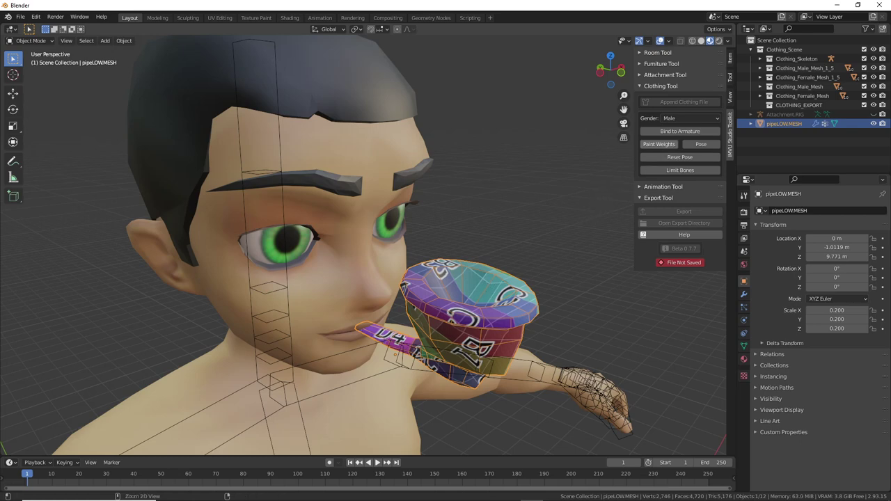
pyautogui.click(665, 132)
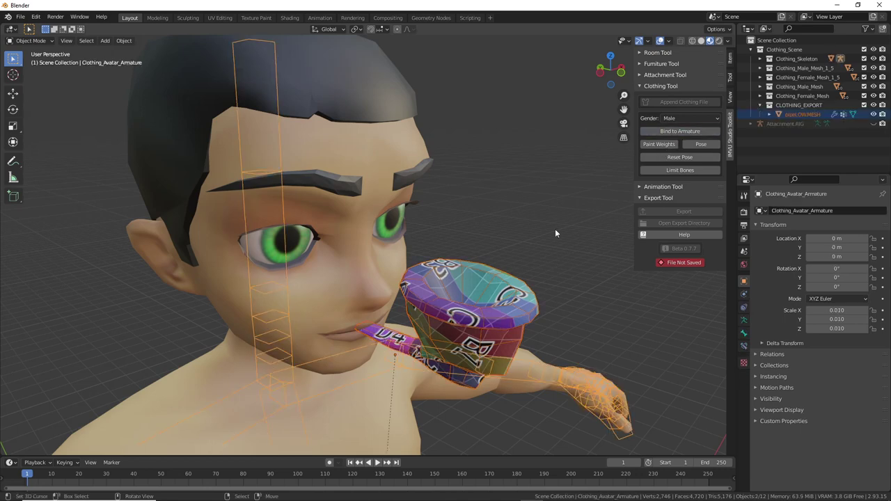
# Remove the Armature modifier that targets Attachment.RIG from pipeLOW.MESH.
pyautogui.click(523, 296)
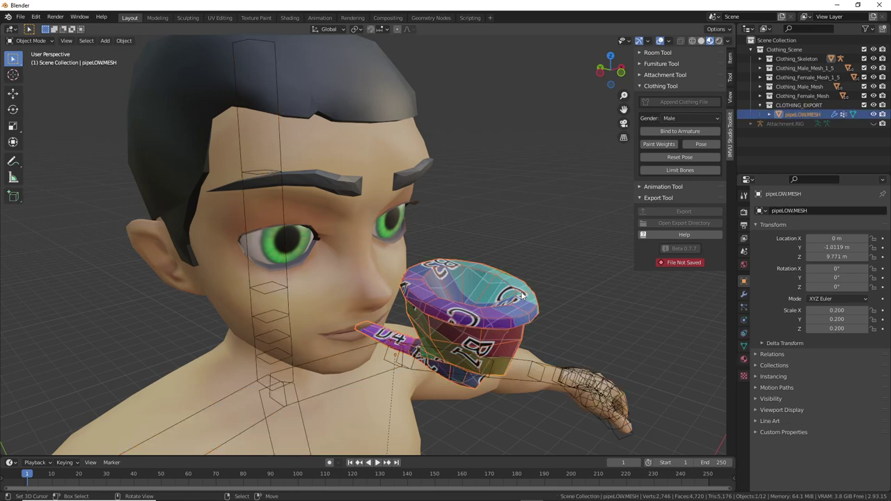
pyautogui.click(744, 295)
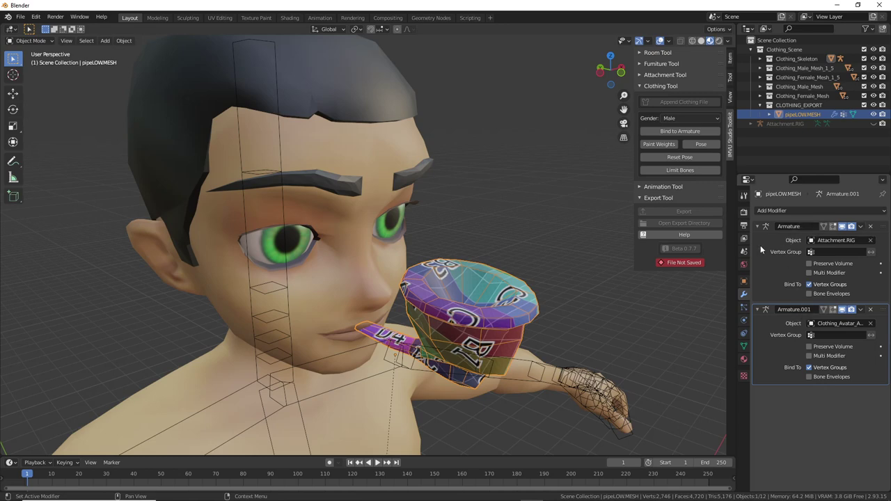
pyautogui.click(870, 227)
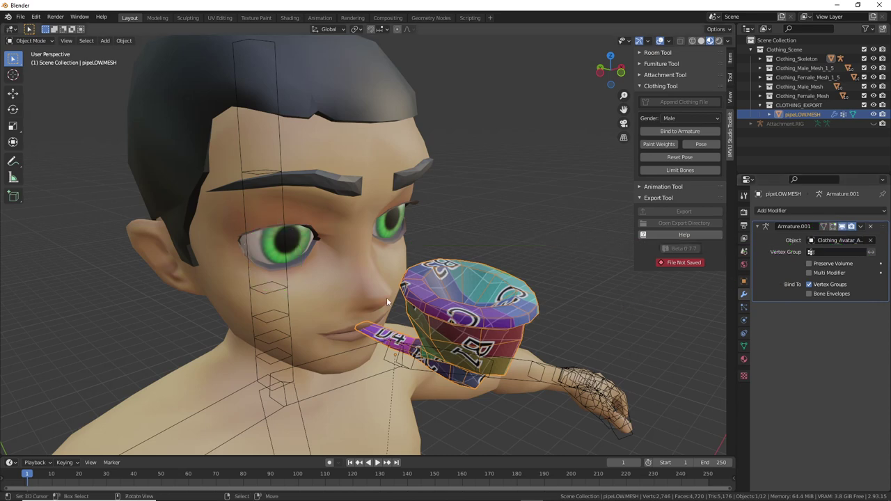
# Test-rotate the Head bone of Clothing_Avatar_Armature in Pose Mode to check how the pipe follows, cancel the rotations and return to Object Mode.
pyautogui.click(284, 239)
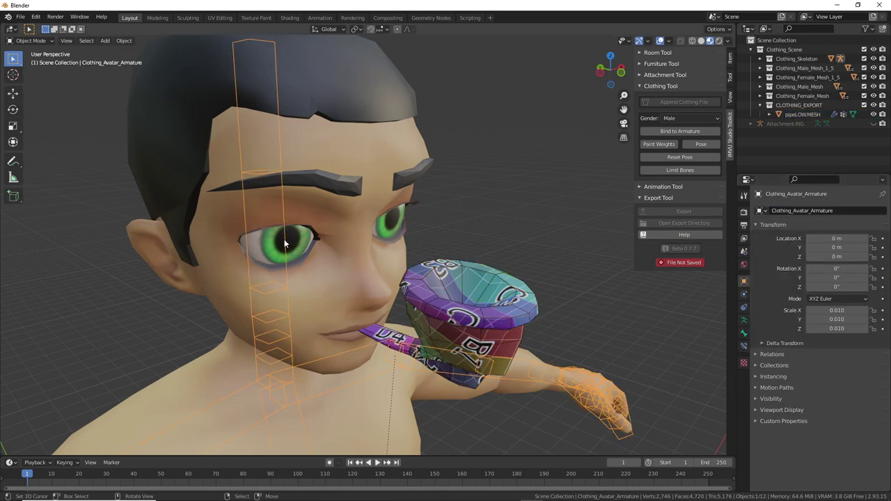
pyautogui.click(31, 41)
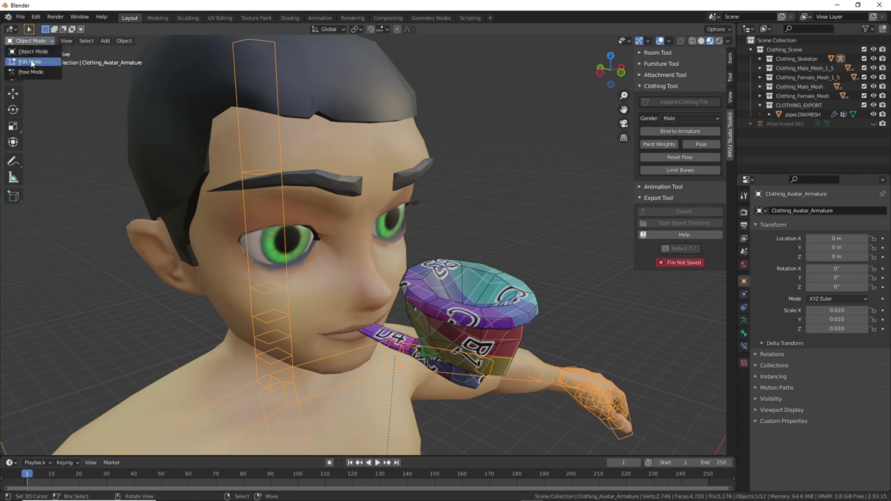
pyautogui.click(30, 72)
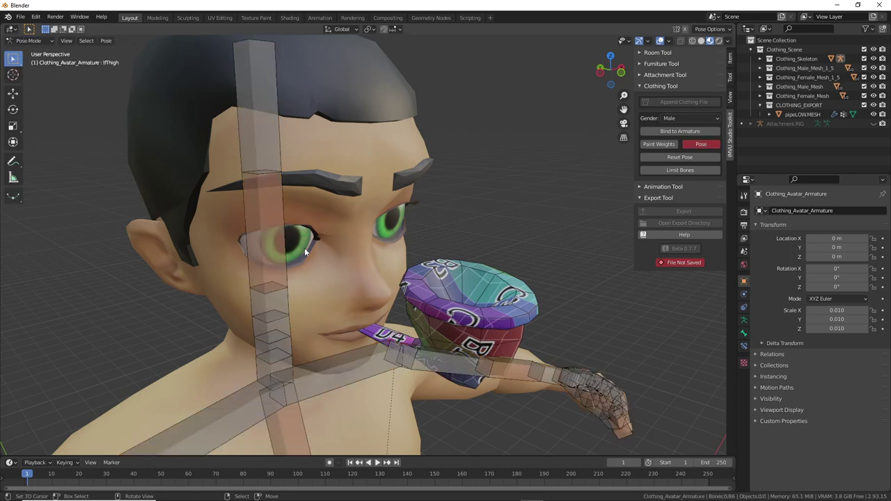
pyautogui.click(279, 237)
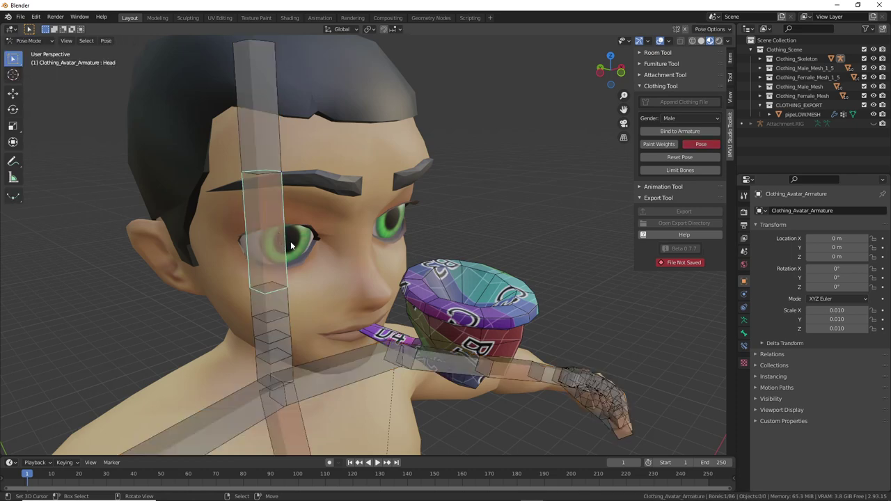
pyautogui.press('r')
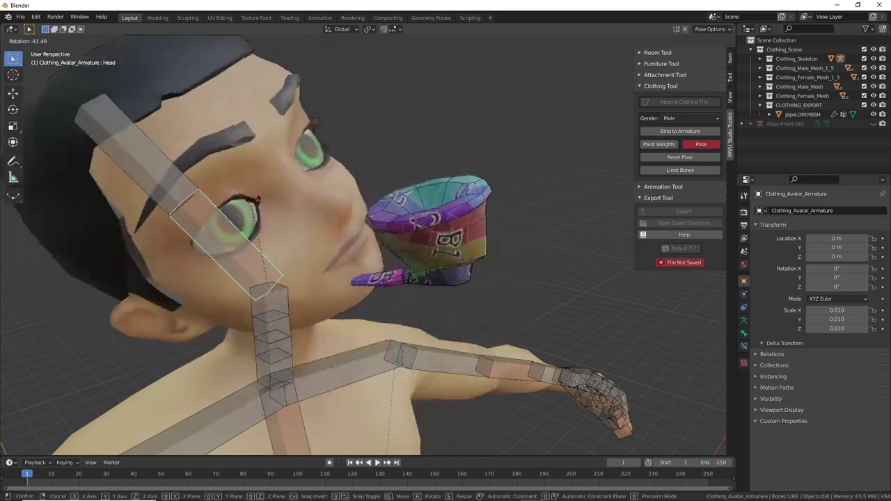
pyautogui.rightClick(283, 252)
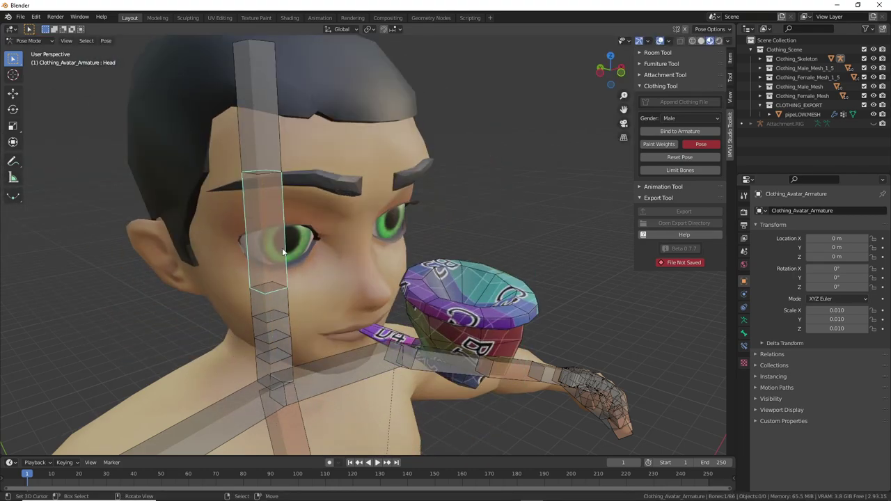
pyautogui.moveTo(284, 253); pyautogui.dragTo(311, 275, button='middle')
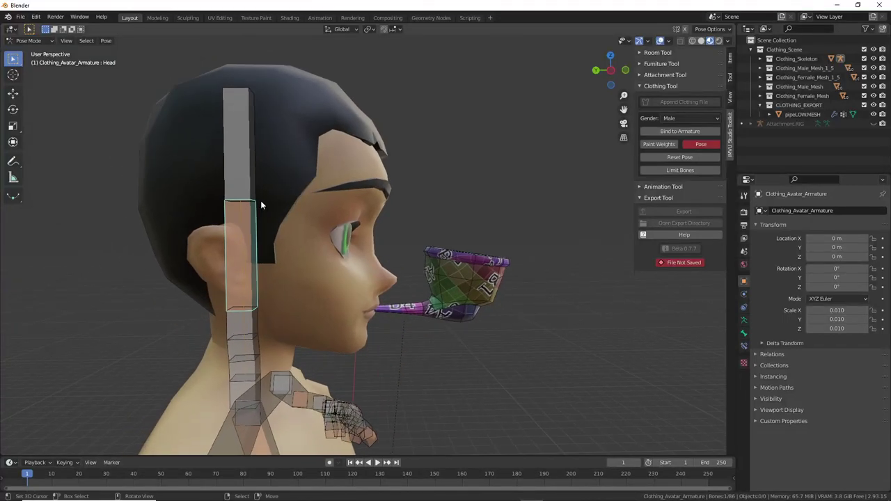
pyautogui.press('r')
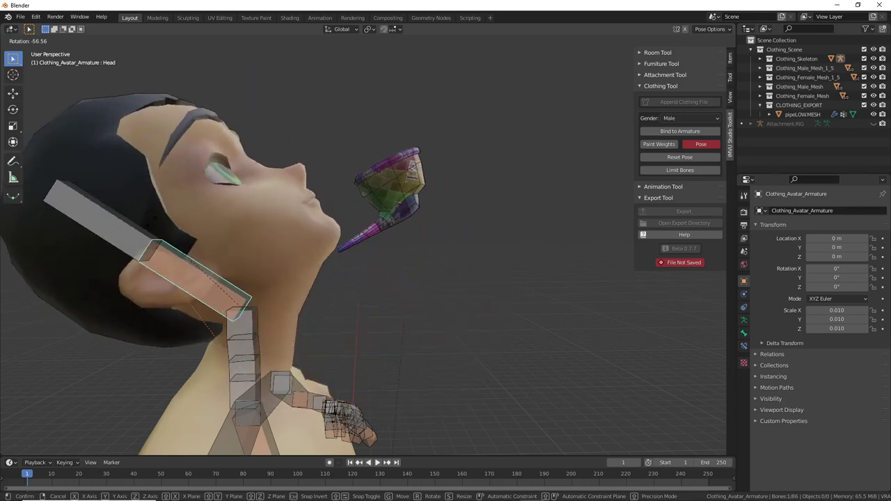
pyautogui.rightClick(222, 267)
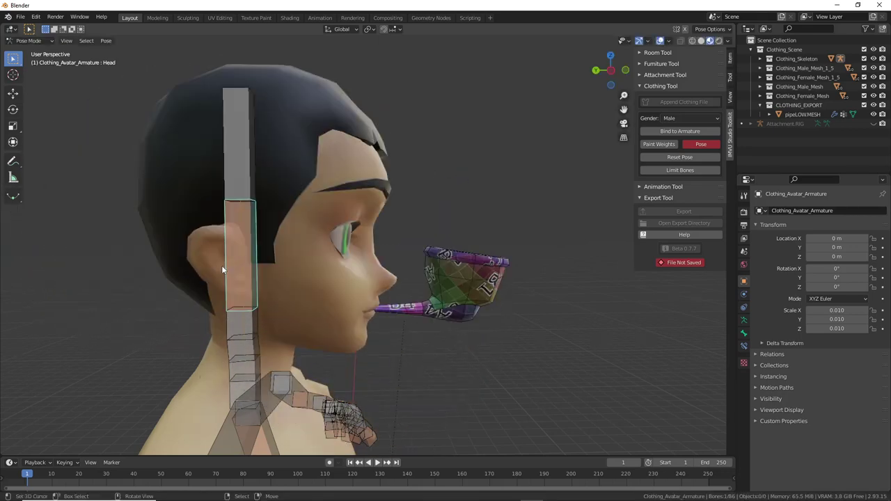
pyautogui.click(451, 272)
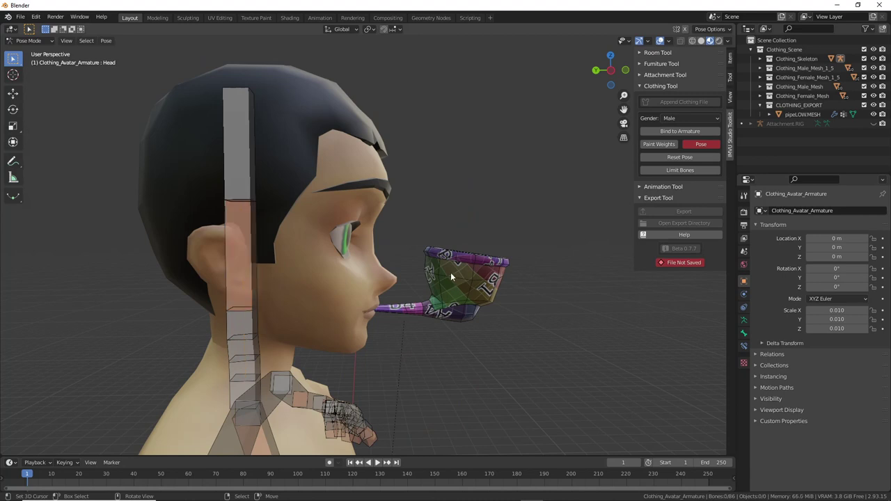
pyautogui.click(29, 41)
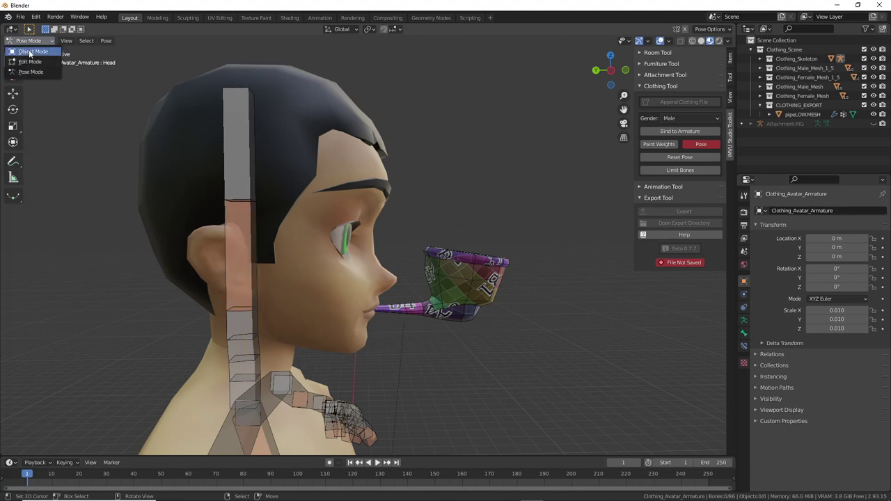
pyautogui.click(31, 51)
# Enlarge the vertex group list of pipeLOW.MESH and examine its groups from the end up to the first entry.
pyautogui.click(471, 256)
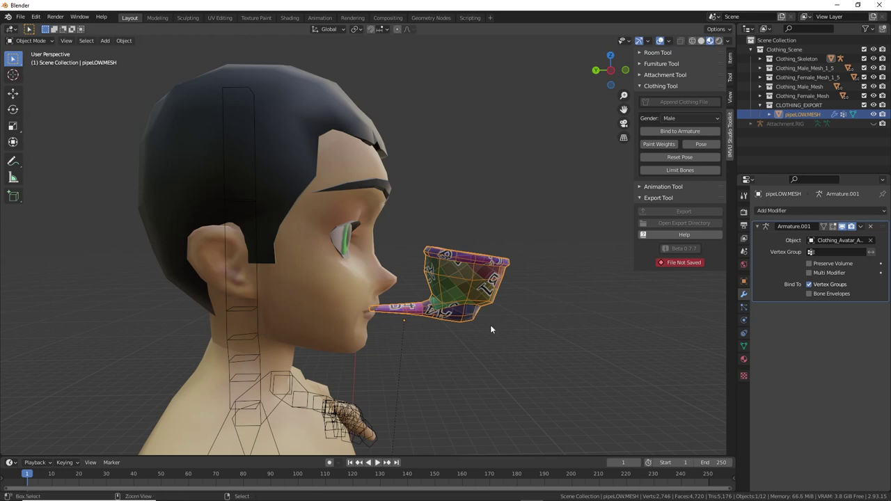
pyautogui.moveTo(739, 338)
pyautogui.mouseDown()
pyautogui.moveTo(760, 344)
pyautogui.moveTo(712, 338)
pyautogui.mouseUp()
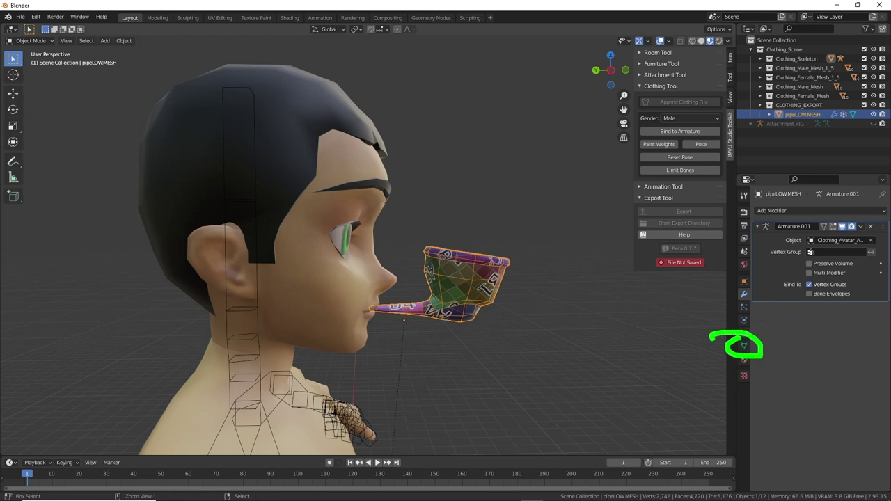
pyautogui.click(745, 346)
pyautogui.scroll(8, 806, 267)
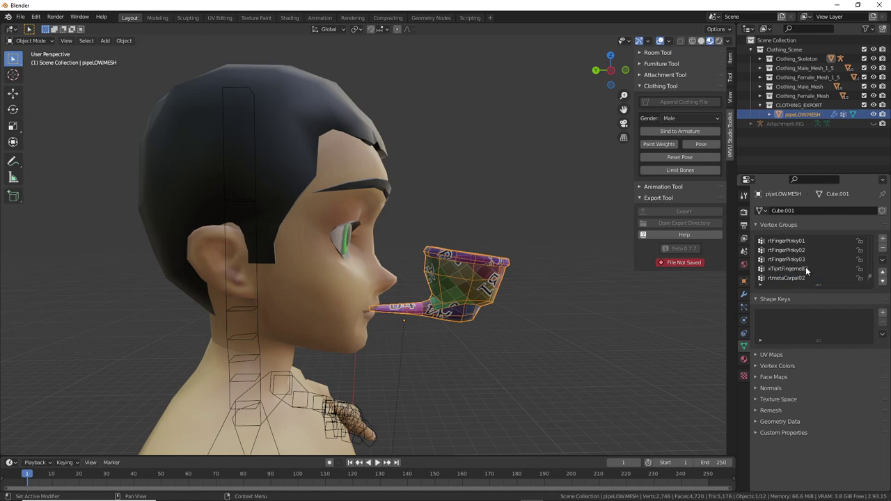
pyautogui.scroll(10, 801, 267)
pyautogui.scroll(5, 794, 266)
pyautogui.moveTo(820, 289); pyautogui.dragTo(815, 316)
pyautogui.scroll(12, 812, 310)
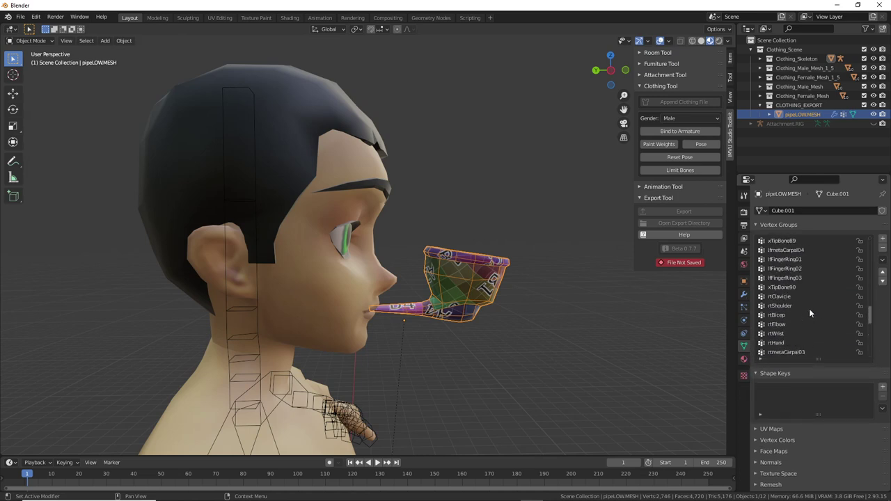
pyautogui.scroll(10, 808, 305)
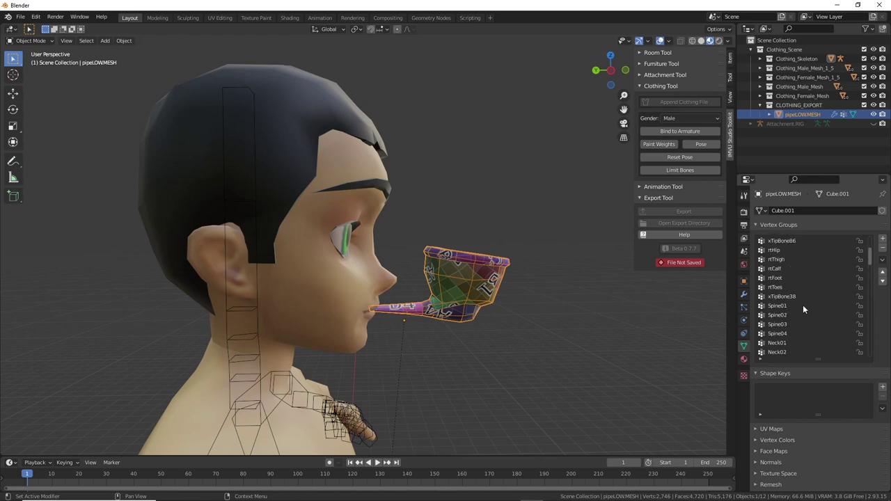
# Switch the viewport to Solid shading and show only the Clothing_Skeleton collection.
pyautogui.moveTo(620, 278); pyautogui.dragTo(460, 310, button='middle')
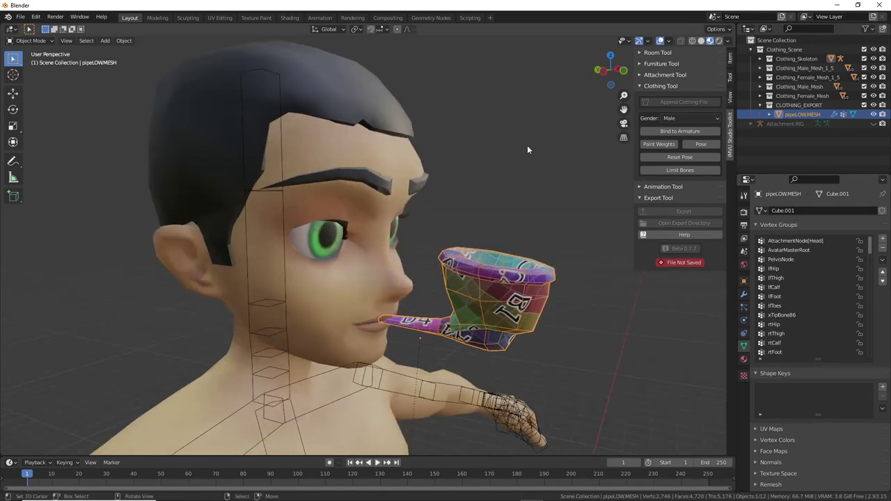
pyautogui.keyDown('shift'); pyautogui.moveTo(526, 174); pyautogui.dragTo(501, 161, button='middle'); pyautogui.keyUp('shift')
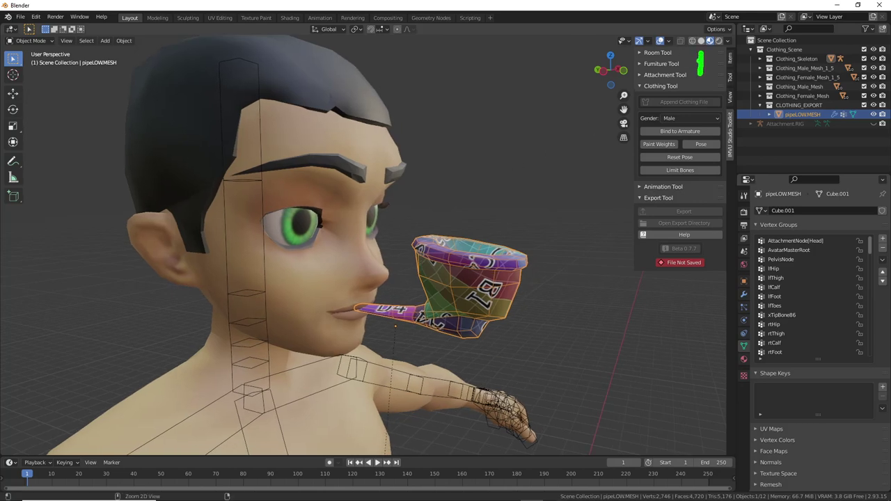
pyautogui.click(701, 41)
pyautogui.moveTo(448, 280)
pyautogui.mouseDown(button='middle')
pyautogui.moveTo(498, 280)
pyautogui.moveTo(464, 277)
pyautogui.mouseUp(button='middle')
pyautogui.press('2')
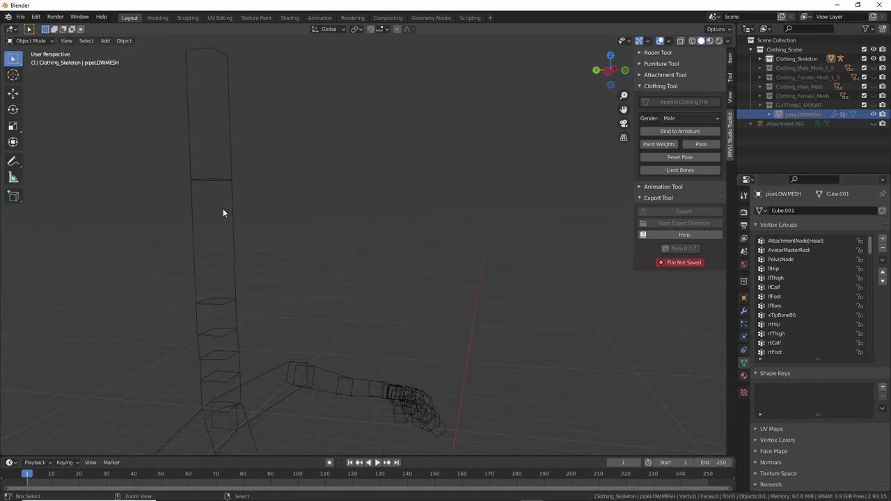
# Undo the isolation of the Clothing_Skeleton collection.
pyautogui.hotkey('ctrl', 'z')
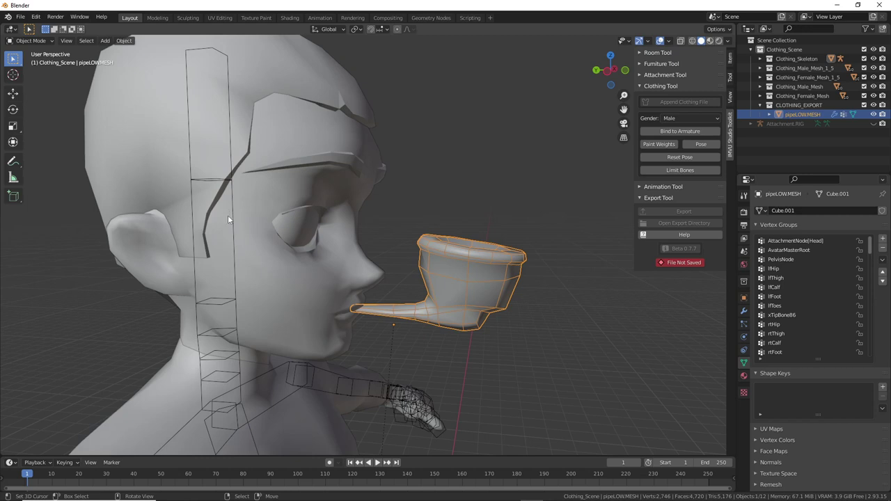
pyautogui.moveTo(198, 186)
pyautogui.mouseDown()
pyautogui.moveTo(188, 291)
pyautogui.moveTo(233, 179)
pyautogui.moveTo(194, 179)
pyautogui.mouseUp()
pyautogui.moveTo(256, 241)
pyautogui.mouseDown()
pyautogui.moveTo(364, 253)
pyautogui.moveTo(390, 267)
pyautogui.moveTo(370, 276)
pyautogui.mouseUp()
pyautogui.moveTo(421, 234)
pyautogui.mouseDown()
pyautogui.moveTo(412, 285)
pyautogui.moveTo(348, 333)
pyautogui.moveTo(541, 314)
pyautogui.moveTo(436, 228)
pyautogui.moveTo(422, 229)
pyautogui.mouseUp()
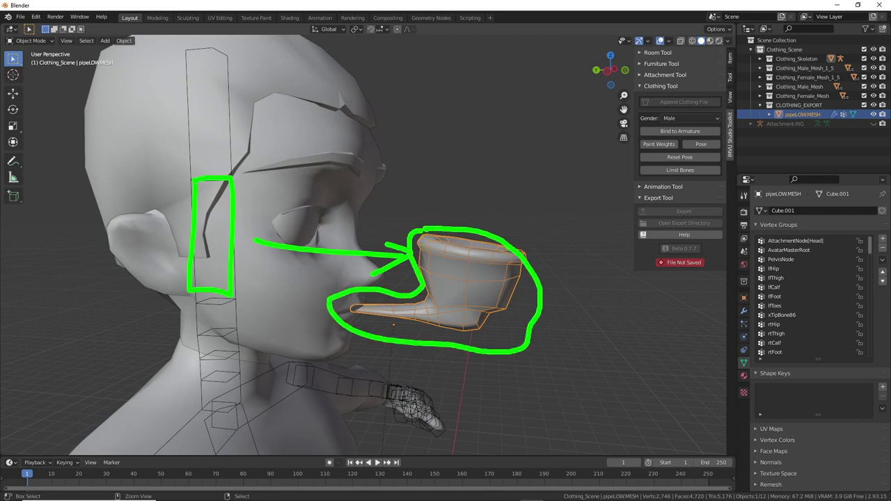
pyautogui.press('Escape')
# Select Clothing_Avatar_Armature, test-rotate its Head bone in Pose Mode to check the pipe's movement, cancel the rotation and return to Object Mode.
pyautogui.click(48, 41)
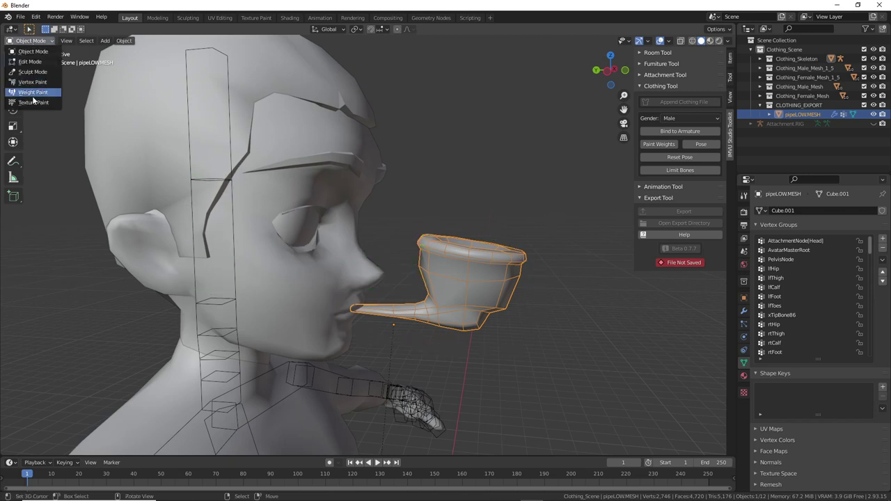
pyautogui.click(188, 125)
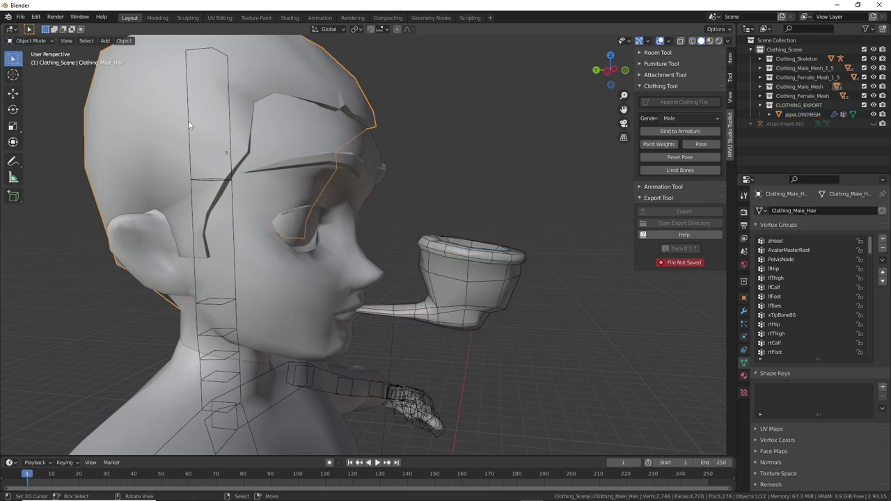
pyautogui.click(190, 187)
pyautogui.click(200, 308)
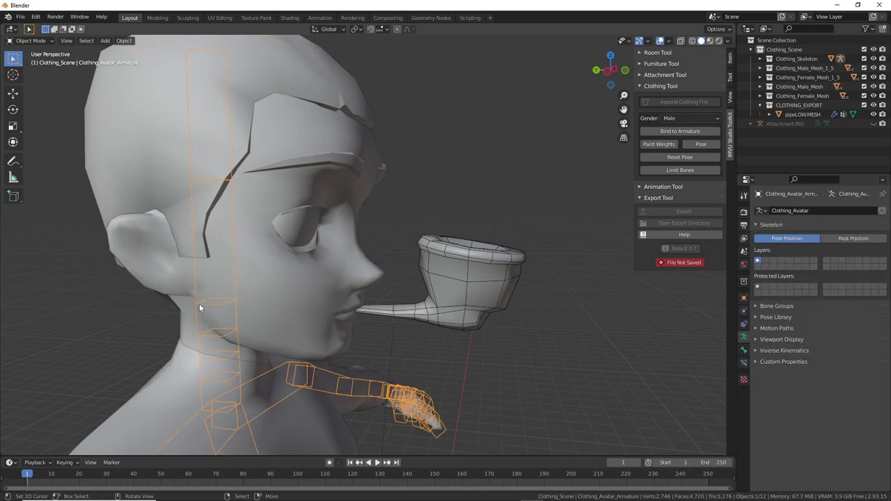
pyautogui.click(27, 40)
pyautogui.click(32, 70)
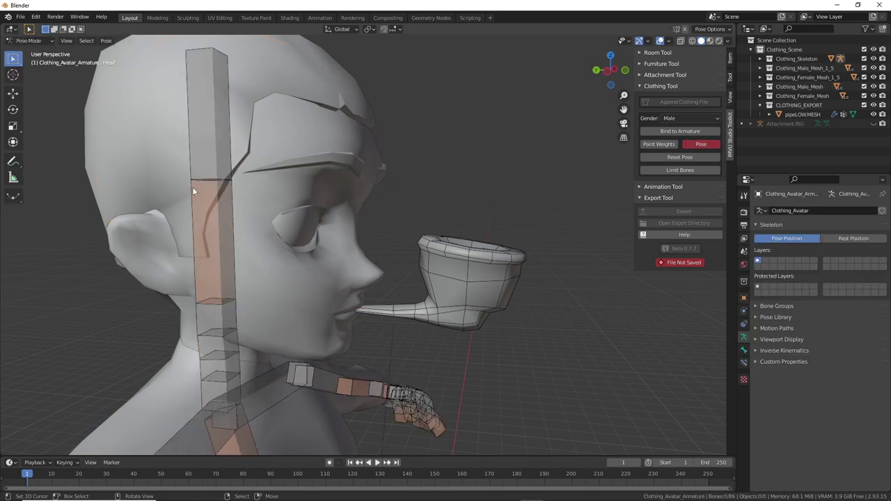
pyautogui.click(222, 198)
pyautogui.moveTo(221, 198); pyautogui.dragTo(296, 253, button='middle')
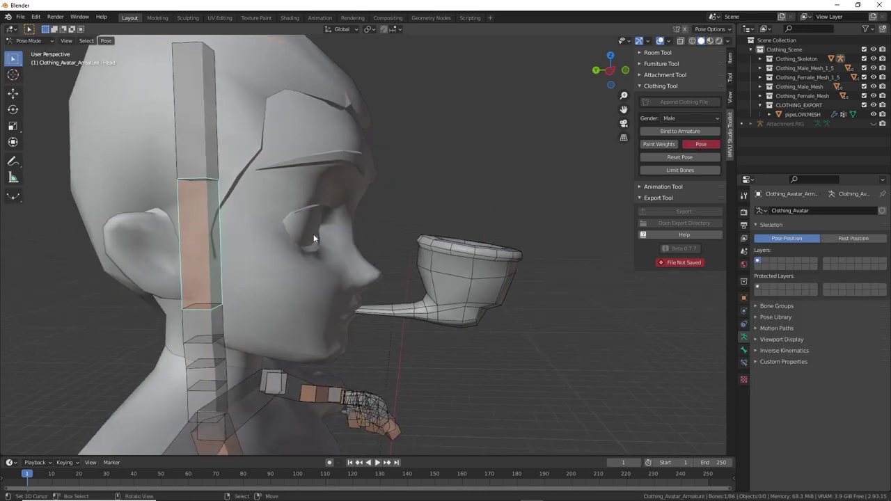
pyautogui.press('r')
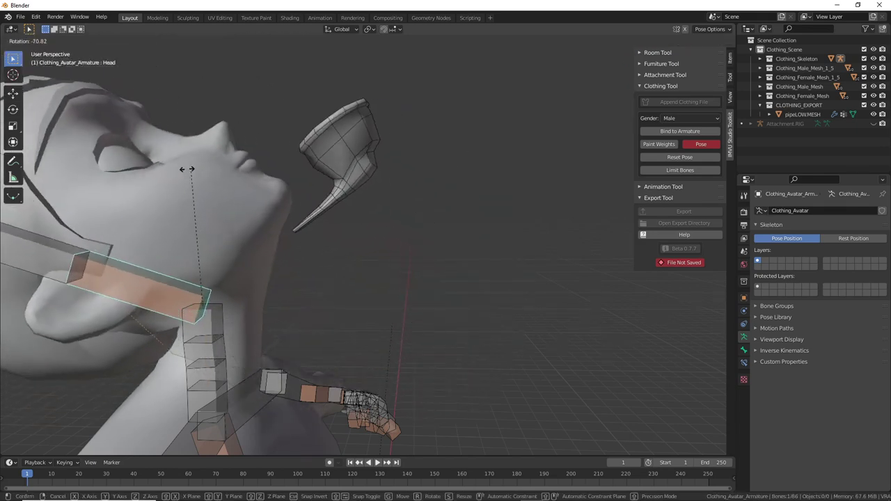
pyautogui.press('Escape')
pyautogui.click(28, 40)
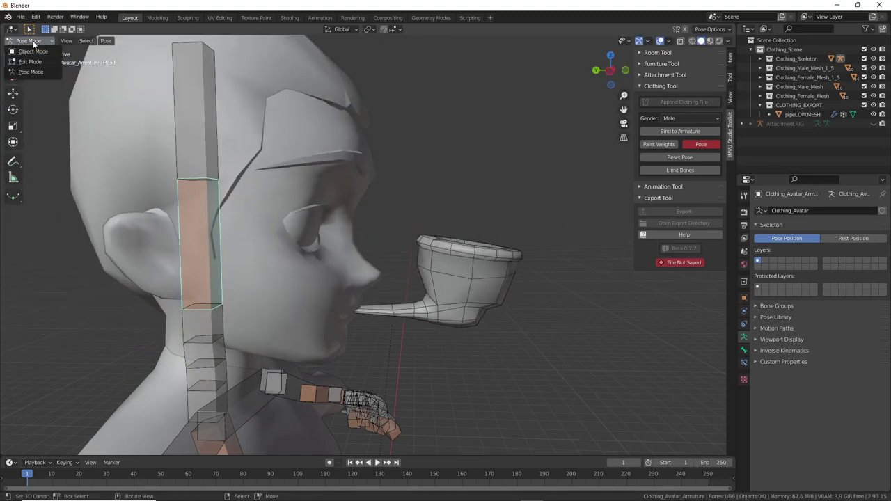
pyautogui.click(27, 53)
# Select pipeLOW.MESH and start weight painting on it with the Clothing Tool's Paint Weights.
pyautogui.click(447, 288)
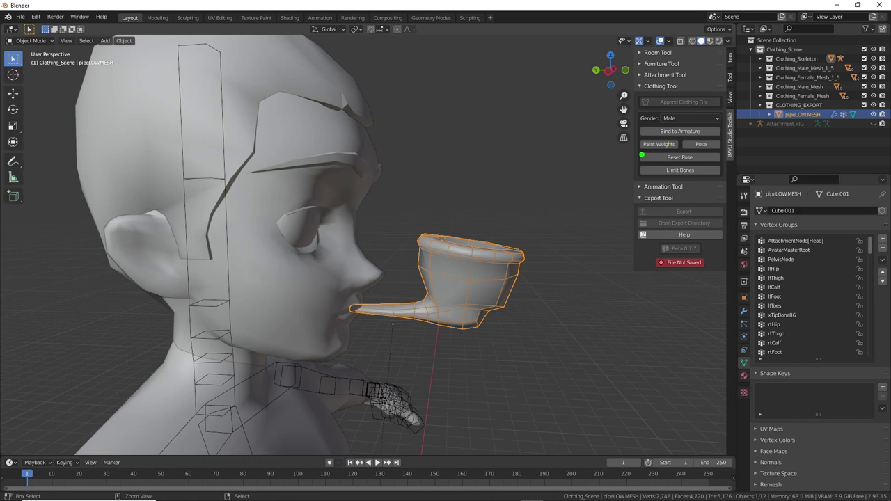
pyautogui.moveTo(642, 156); pyautogui.dragTo(674, 156)
pyautogui.click(660, 145)
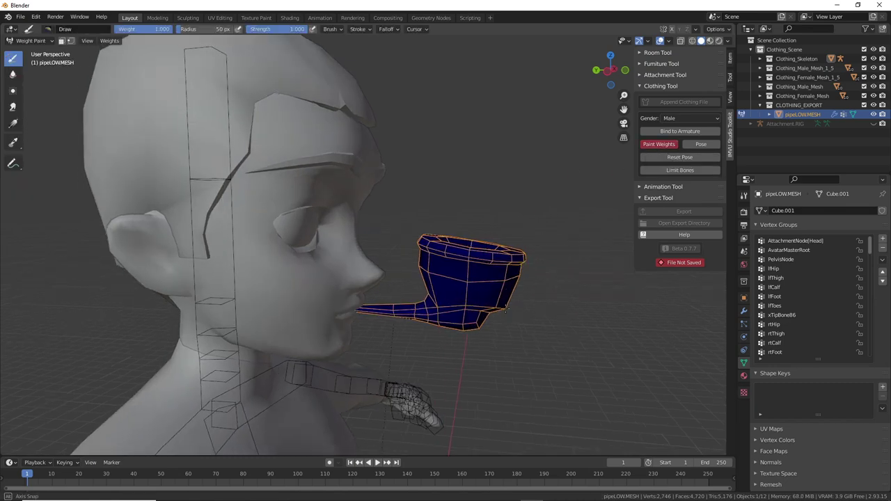
pyautogui.moveTo(506, 312)
pyautogui.mouseDown(button='middle')
pyautogui.moveTo(397, 309)
pyautogui.moveTo(513, 307)
pyautogui.mouseUp(button='middle')
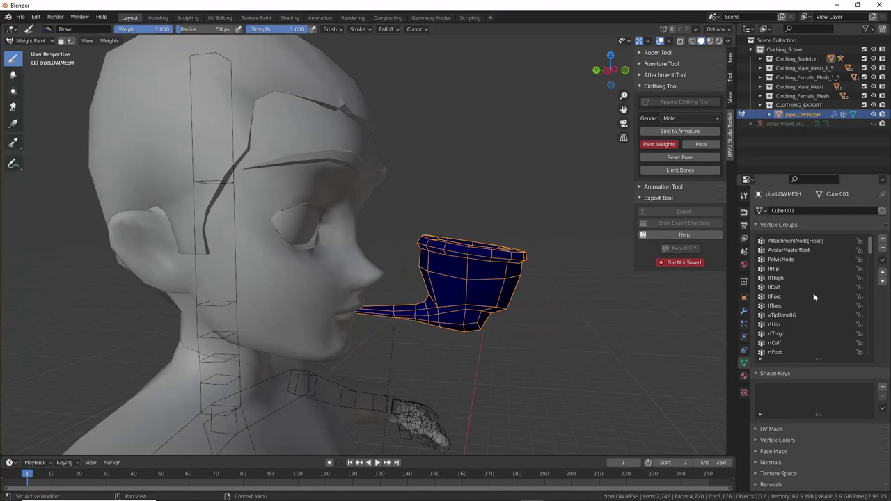
# Inspect the pipe's weights one vertex group at a time, from AttachmentNode[Head] down to rtHip.
pyautogui.click(778, 242)
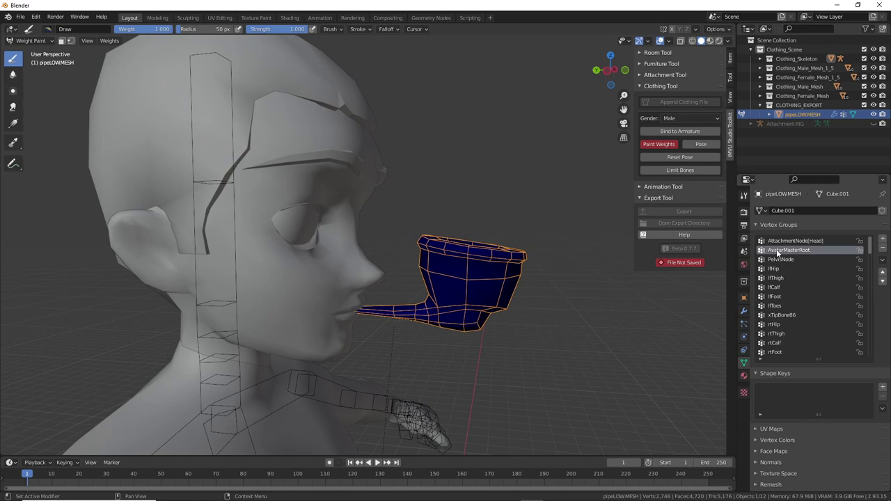
pyautogui.click(780, 250)
pyautogui.click(779, 259)
pyautogui.click(776, 242)
pyautogui.moveTo(479, 316); pyautogui.dragTo(502, 315, button='middle')
pyautogui.click(788, 252)
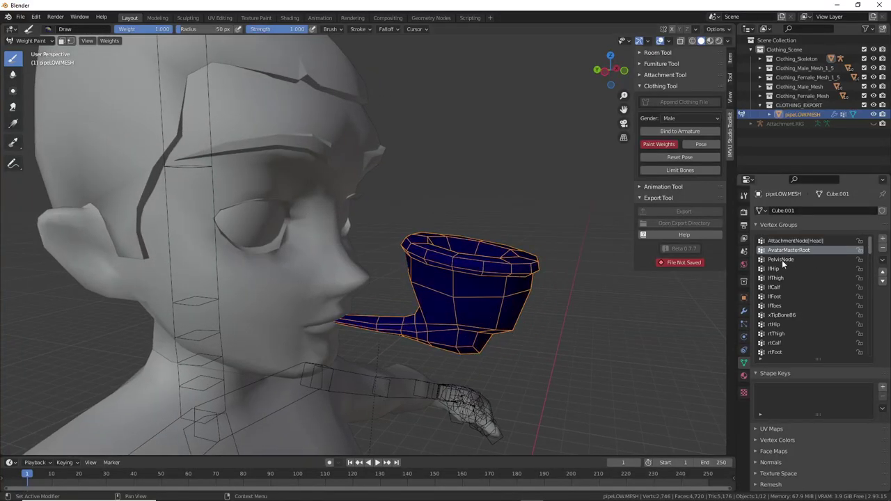
pyautogui.click(782, 261)
pyautogui.click(777, 270)
pyautogui.click(777, 278)
pyautogui.click(776, 288)
pyautogui.click(776, 298)
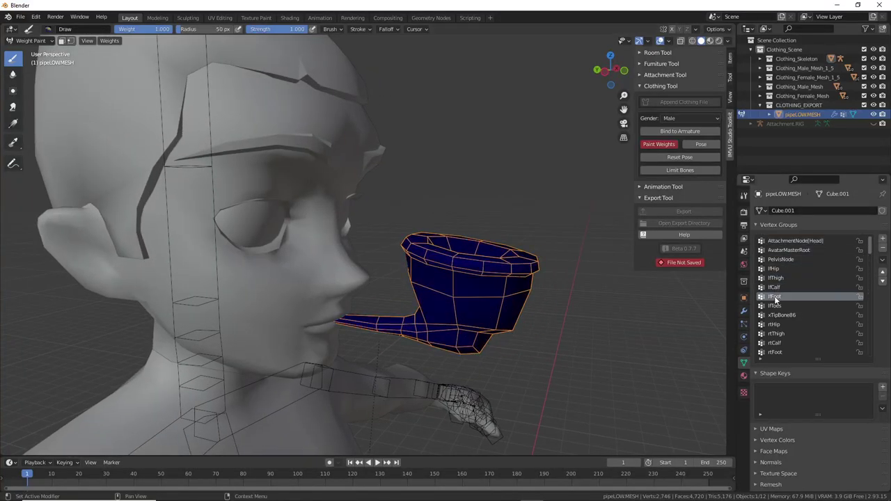
pyautogui.click(778, 306)
pyautogui.click(778, 315)
pyautogui.click(779, 325)
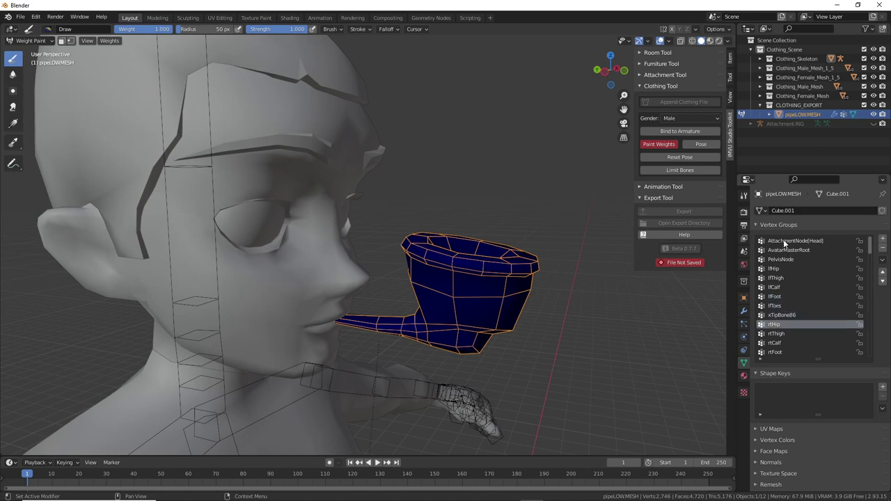
# Remove the AttachmentNode[Head] vertex group from pipeLOW.MESH.
pyautogui.click(784, 242)
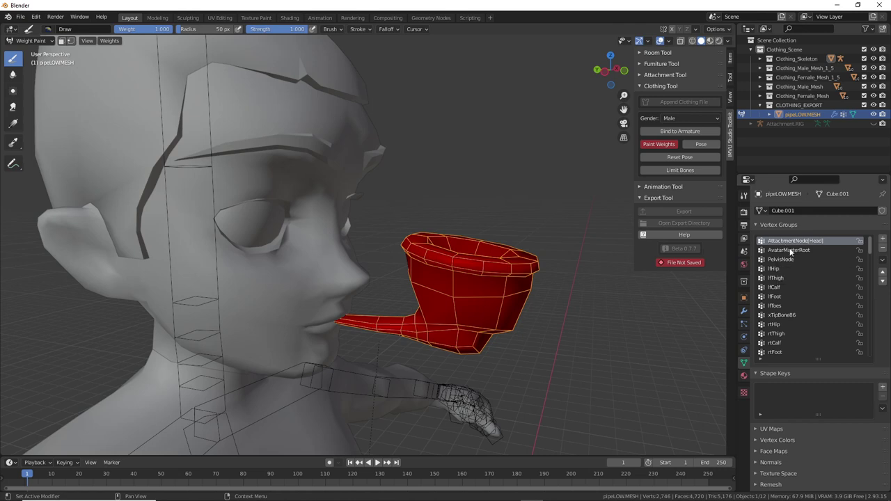
pyautogui.click(883, 248)
pyautogui.moveTo(557, 265); pyautogui.dragTo(524, 279, button='middle')
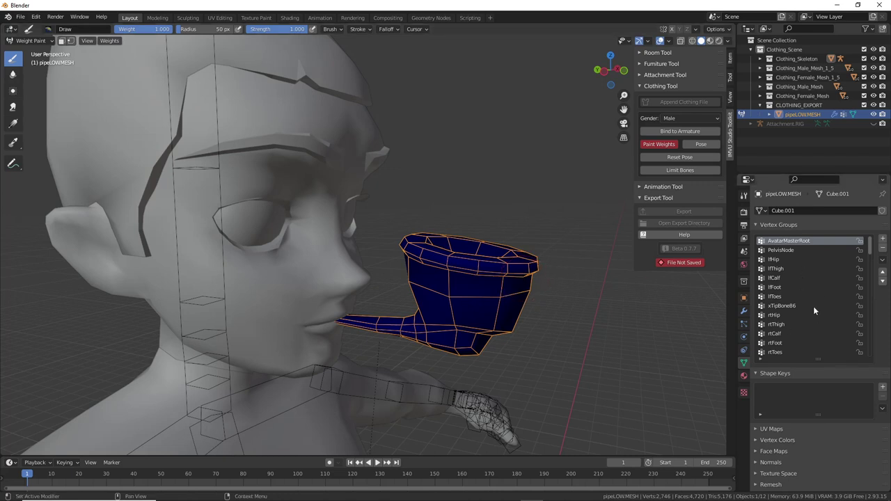
# Make the Head vertex group active and examine its weights on the pipe up close.
pyautogui.scroll(-10, 780, 293)
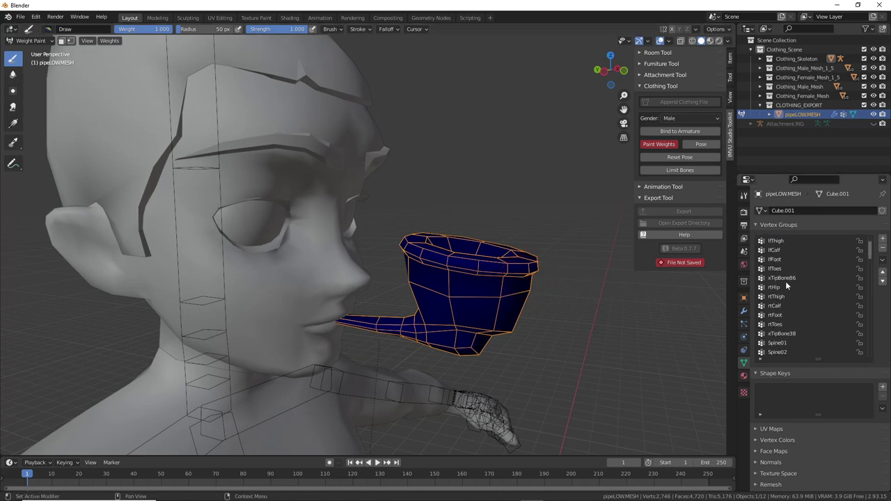
pyautogui.scroll(-4, 790, 285)
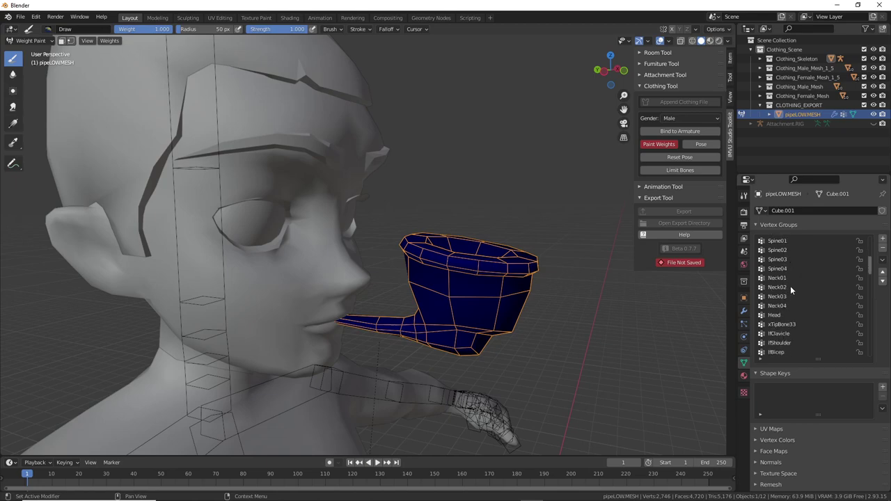
pyautogui.click(776, 315)
pyautogui.moveTo(502, 306)
pyautogui.mouseDown(button='middle')
pyautogui.moveTo(445, 307)
pyautogui.moveTo(571, 306)
pyautogui.moveTo(507, 309)
pyautogui.mouseUp(button='middle')
pyautogui.scroll(1, 509, 342)
pyautogui.moveTo(509, 342); pyautogui.dragTo(435, 280, button='middle')
pyautogui.scroll(2, 484, 322)
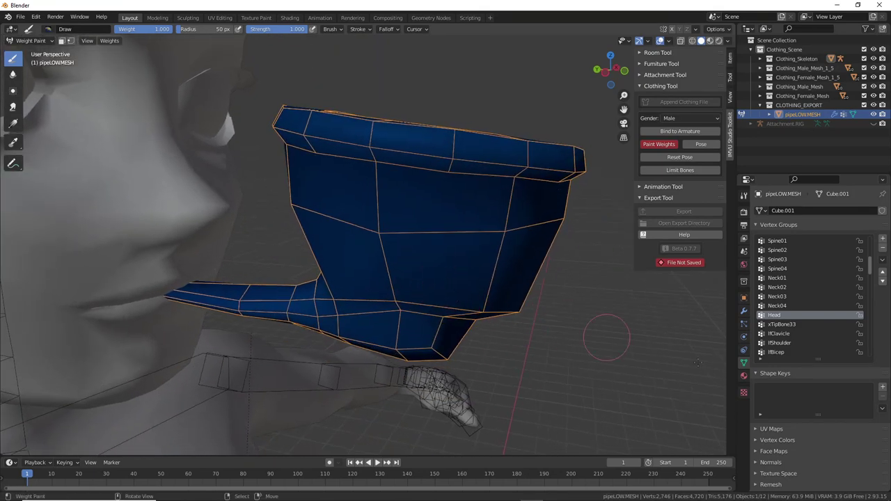
# Compare the pipe's weights in the AvatarMasterRoot vertex group with those in the Head group.
pyautogui.scroll(13, 831, 267)
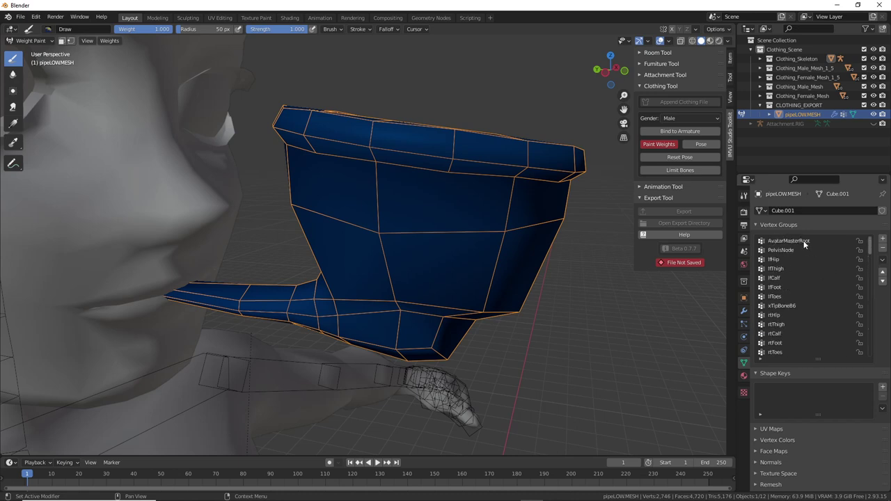
pyautogui.click(803, 240)
pyautogui.scroll(-6, 802, 298)
pyautogui.scroll(-11, 803, 297)
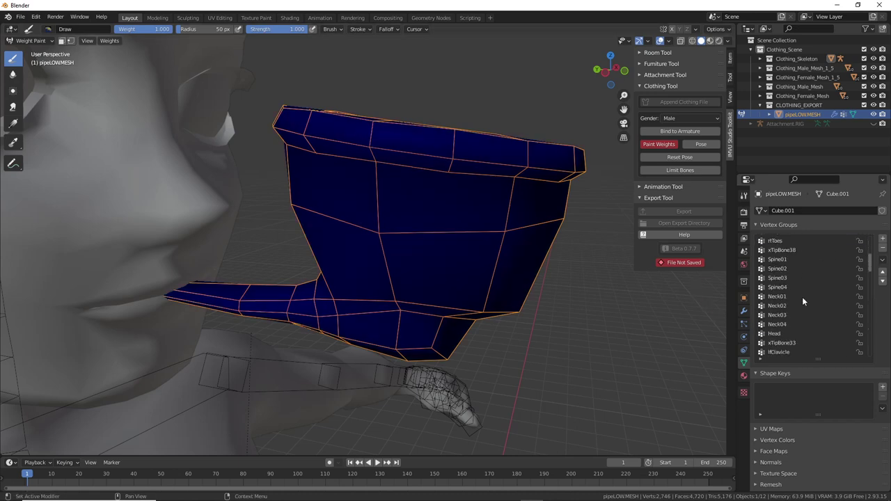
pyautogui.moveTo(550, 300); pyautogui.dragTo(517, 299, button='middle')
pyautogui.click(774, 288)
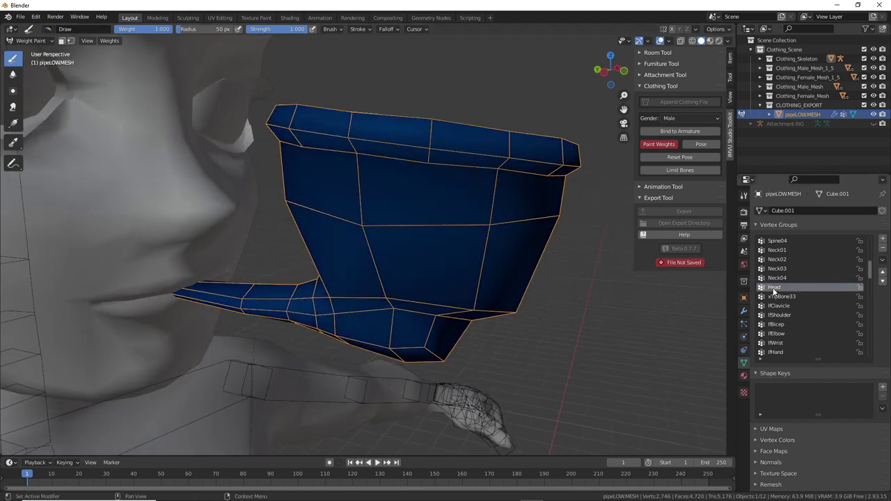
# Inspect the pipe's weights in the vertex groups Neck04 through Neck01, and make the Head group active again.
pyautogui.click(777, 278)
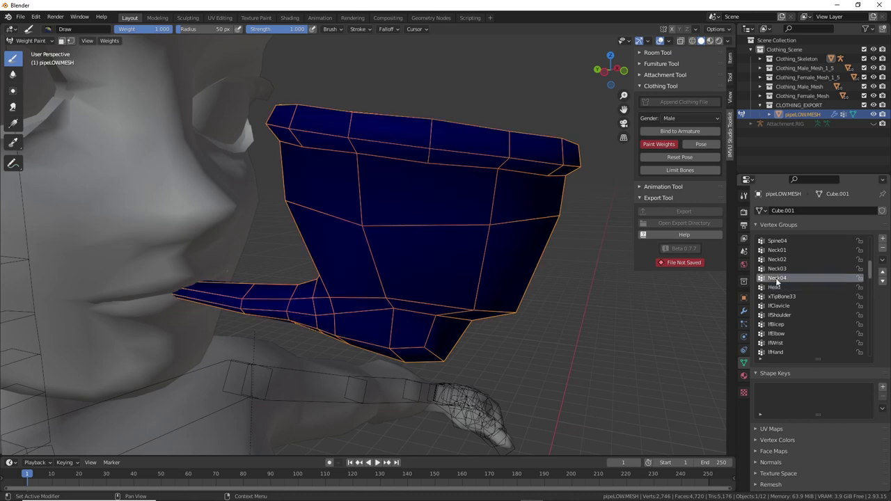
pyautogui.click(776, 269)
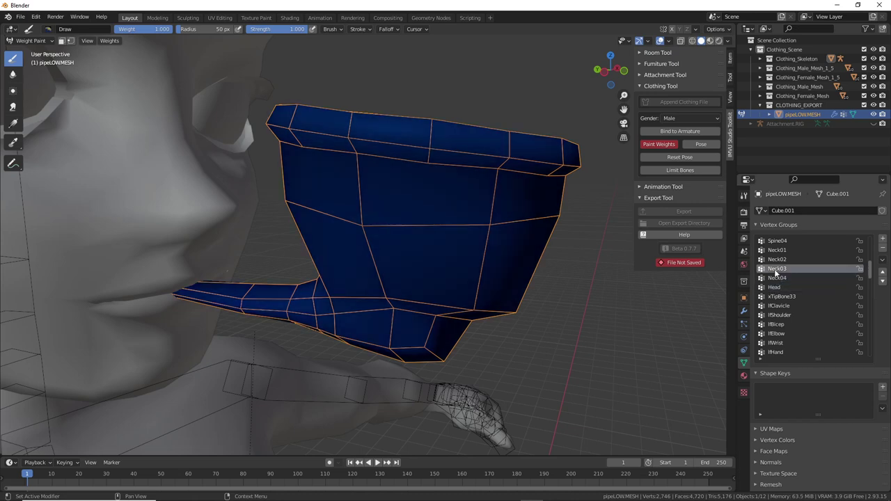
pyautogui.click(776, 279)
pyautogui.click(777, 270)
pyautogui.click(776, 260)
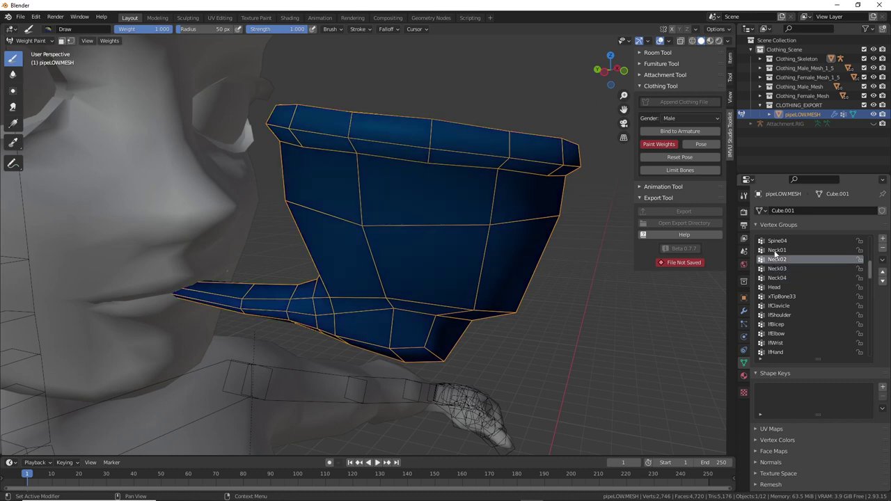
pyautogui.click(776, 250)
pyautogui.click(777, 260)
pyautogui.click(777, 269)
pyautogui.click(777, 277)
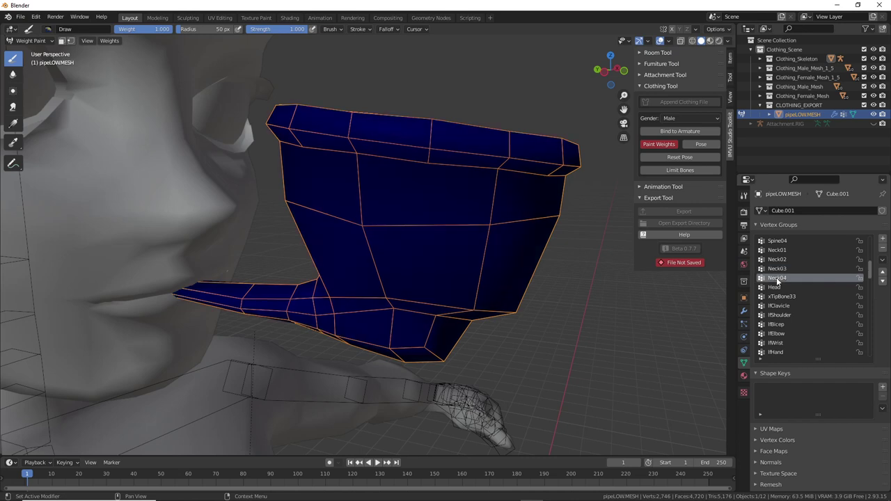
pyautogui.click(776, 288)
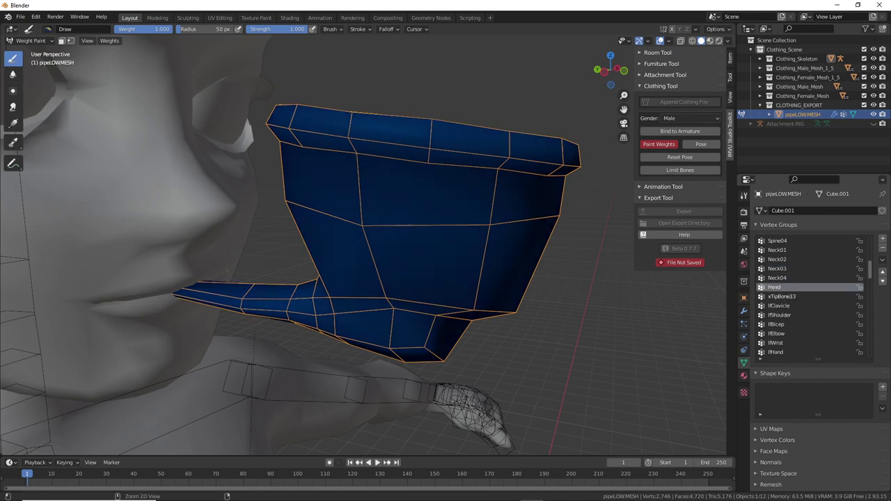
pyautogui.moveTo(769, 297); pyautogui.dragTo(792, 296)
pyautogui.moveTo(208, 282)
pyautogui.mouseDown()
pyautogui.moveTo(149, 295)
pyautogui.moveTo(206, 293)
pyautogui.mouseUp()
pyautogui.moveTo(264, 317)
pyautogui.mouseDown()
pyautogui.moveTo(458, 385)
pyautogui.moveTo(577, 147)
pyautogui.moveTo(289, 225)
pyautogui.mouseUp()
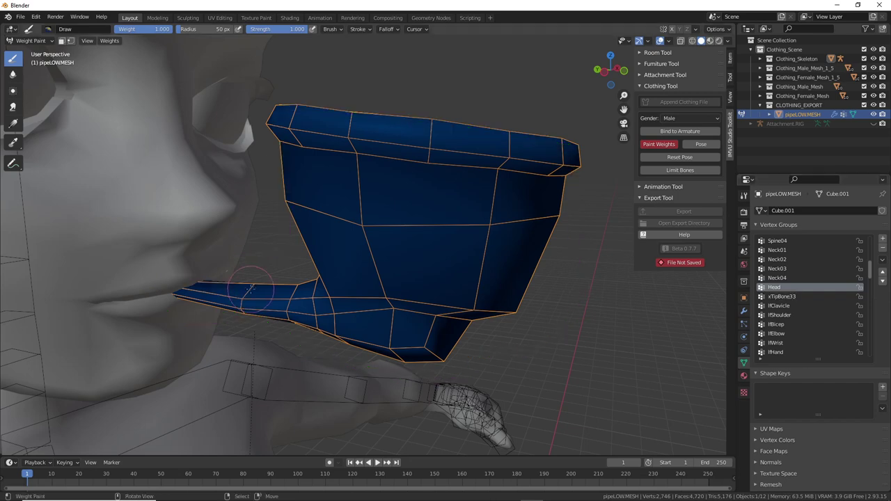
pyautogui.moveTo(328, 289); pyautogui.dragTo(318, 298, button='middle')
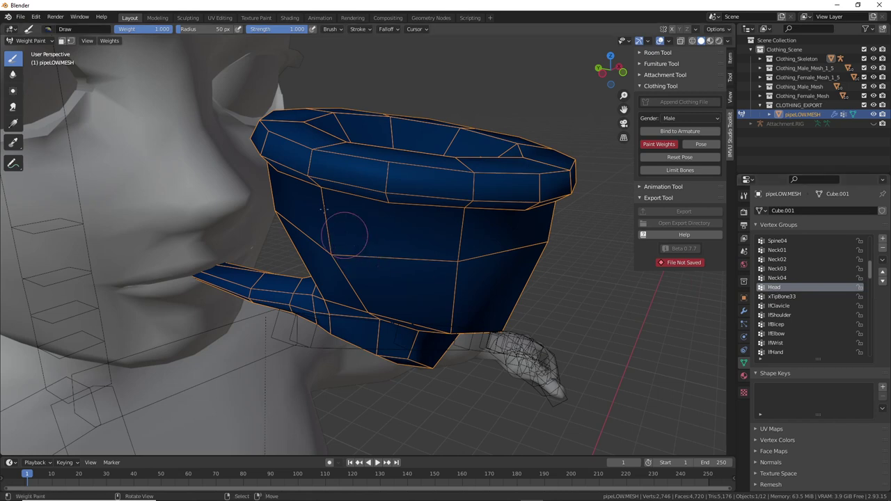
pyautogui.moveTo(112, 40); pyautogui.dragTo(337, 44)
pyautogui.moveTo(141, 46); pyautogui.dragTo(133, 99)
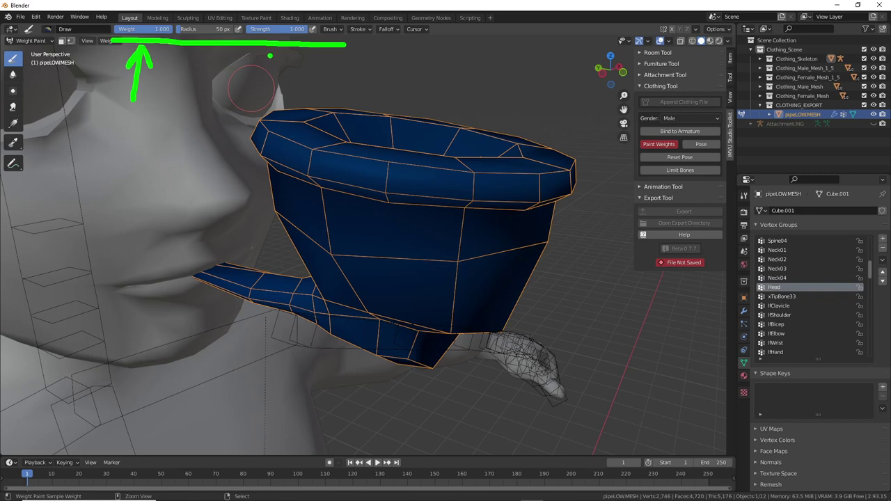
pyautogui.press('Escape')
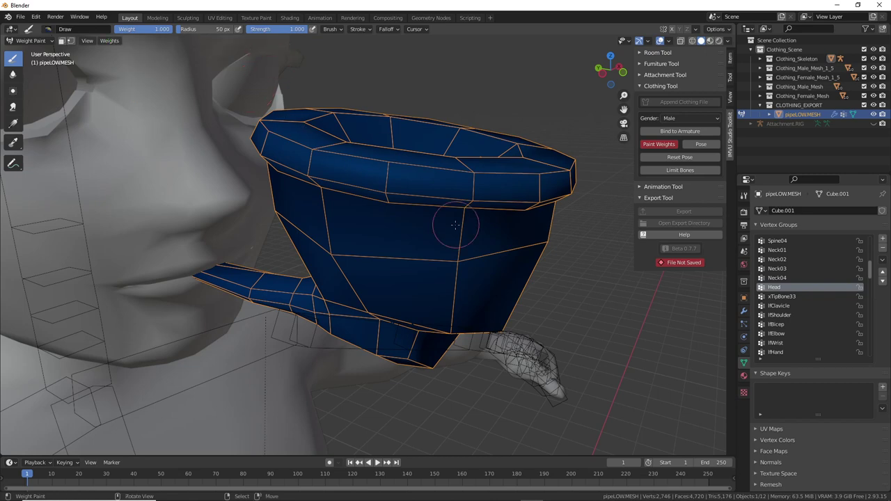
# Paint weight 1.000 in the Head vertex group over the outer side and outer rim of the pipe's bowl.
pyautogui.moveTo(455, 225); pyautogui.dragTo(450, 213, button='middle')
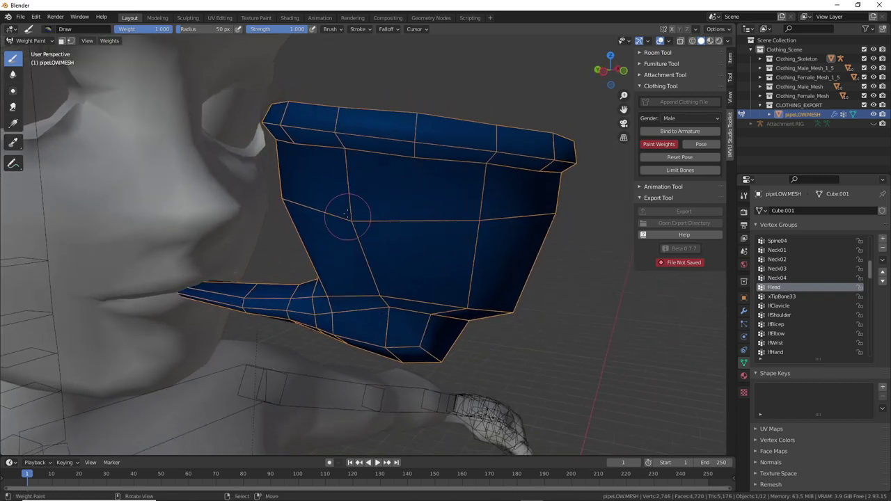
pyautogui.moveTo(347, 216)
pyautogui.mouseDown()
pyautogui.moveTo(357, 202)
pyautogui.moveTo(349, 217)
pyautogui.moveTo(346, 157)
pyautogui.moveTo(331, 115)
pyautogui.moveTo(352, 133)
pyautogui.moveTo(475, 122)
pyautogui.moveTo(498, 160)
pyautogui.moveTo(390, 202)
pyautogui.moveTo(474, 265)
pyautogui.moveTo(473, 220)
pyautogui.mouseUp()
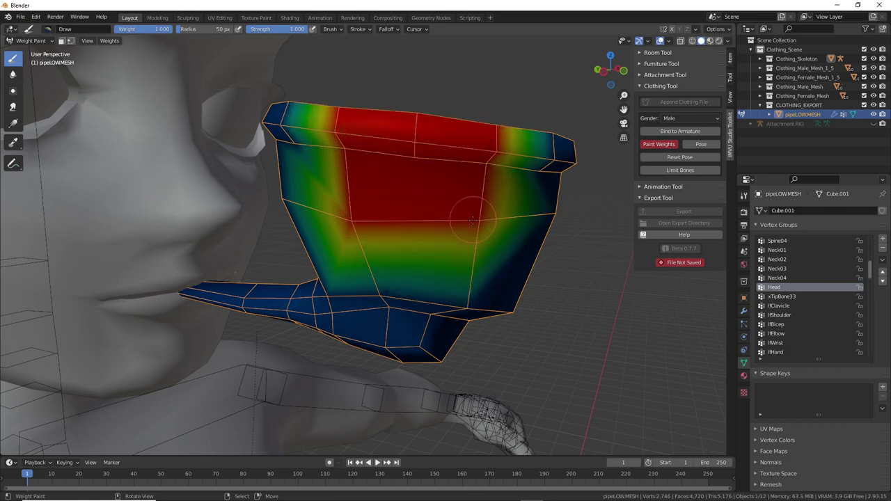
pyautogui.moveTo(473, 220); pyautogui.dragTo(392, 177, button='middle')
pyautogui.moveTo(366, 143)
pyautogui.mouseDown()
pyautogui.moveTo(361, 206)
pyautogui.moveTo(414, 149)
pyautogui.moveTo(428, 202)
pyautogui.moveTo(390, 230)
pyautogui.moveTo(433, 283)
pyautogui.mouseUp()
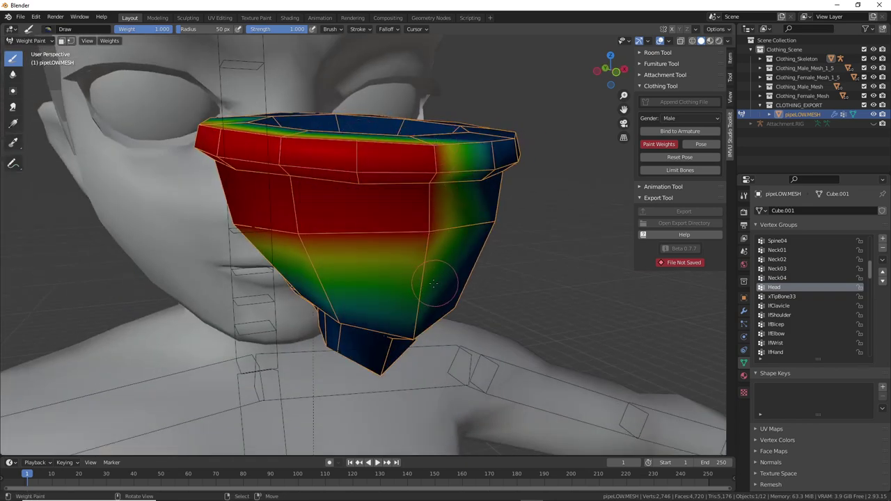
pyautogui.moveTo(433, 282); pyautogui.dragTo(352, 234, button='middle')
pyautogui.moveTo(351, 233)
pyautogui.mouseDown()
pyautogui.moveTo(317, 177)
pyautogui.moveTo(339, 239)
pyautogui.moveTo(365, 175)
pyautogui.moveTo(401, 155)
pyautogui.moveTo(320, 174)
pyautogui.moveTo(245, 174)
pyautogui.mouseUp()
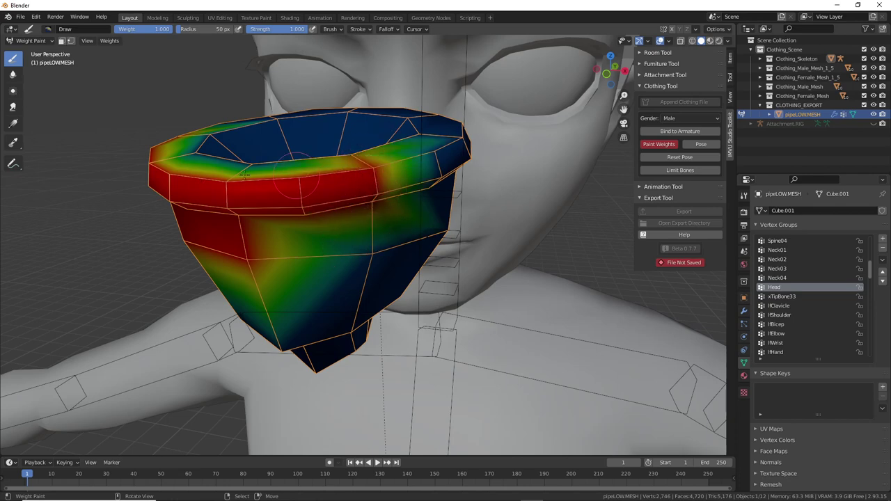
# Paint the inside of the pipe's bowl with full Head weight.
pyautogui.moveTo(248, 203); pyautogui.dragTo(279, 282, button='middle')
pyautogui.moveTo(358, 283)
pyautogui.mouseDown()
pyautogui.moveTo(351, 254)
pyautogui.moveTo(361, 266)
pyautogui.moveTo(325, 270)
pyautogui.moveTo(348, 278)
pyautogui.moveTo(316, 262)
pyautogui.moveTo(341, 369)
pyautogui.moveTo(293, 376)
pyautogui.moveTo(230, 348)
pyautogui.moveTo(208, 316)
pyautogui.moveTo(195, 254)
pyautogui.moveTo(237, 167)
pyautogui.moveTo(334, 150)
pyautogui.moveTo(434, 173)
pyautogui.moveTo(418, 209)
pyautogui.moveTo(408, 191)
pyautogui.moveTo(334, 159)
pyautogui.moveTo(250, 176)
pyautogui.mouseUp()
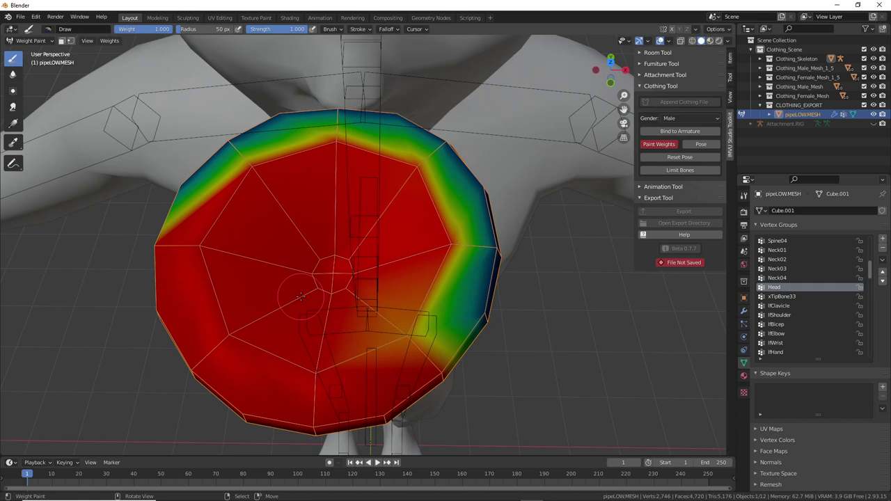
pyautogui.moveTo(301, 297)
pyautogui.mouseDown()
pyautogui.moveTo(348, 317)
pyautogui.moveTo(418, 307)
pyautogui.moveTo(430, 247)
pyautogui.mouseUp()
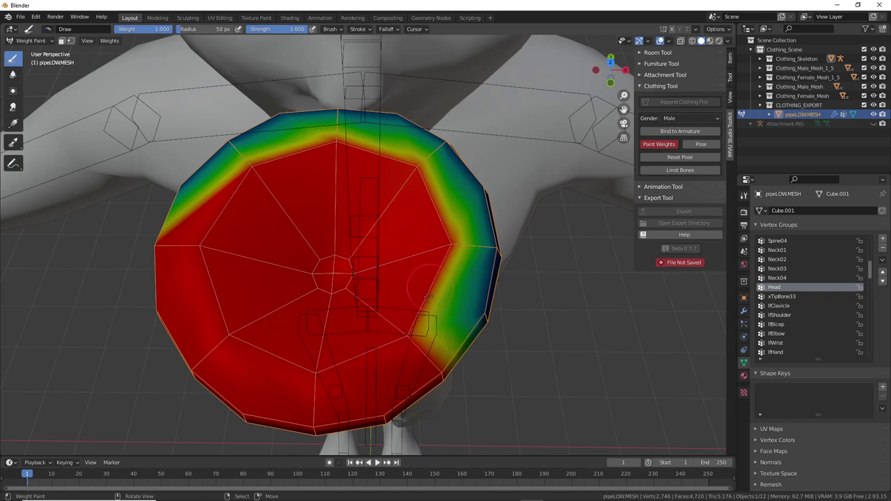
# Paint full Head weight over the remaining part of the bowl's rim facing the avatar.
pyautogui.moveTo(424, 341)
pyautogui.mouseDown(button='middle')
pyautogui.moveTo(267, 285)
pyautogui.moveTo(293, 317)
pyautogui.moveTo(307, 219)
pyautogui.moveTo(355, 236)
pyautogui.mouseUp(button='middle')
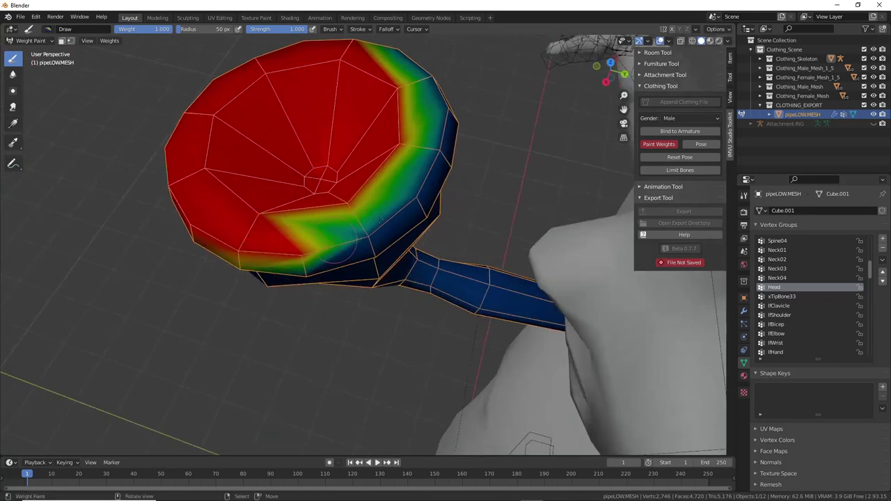
pyautogui.moveTo(341, 245)
pyautogui.mouseDown()
pyautogui.moveTo(400, 215)
pyautogui.moveTo(380, 205)
pyautogui.moveTo(393, 202)
pyautogui.moveTo(397, 216)
pyautogui.moveTo(435, 150)
pyautogui.moveTo(427, 81)
pyautogui.moveTo(428, 111)
pyautogui.moveTo(403, 60)
pyautogui.moveTo(467, 125)
pyautogui.moveTo(440, 130)
pyautogui.mouseUp()
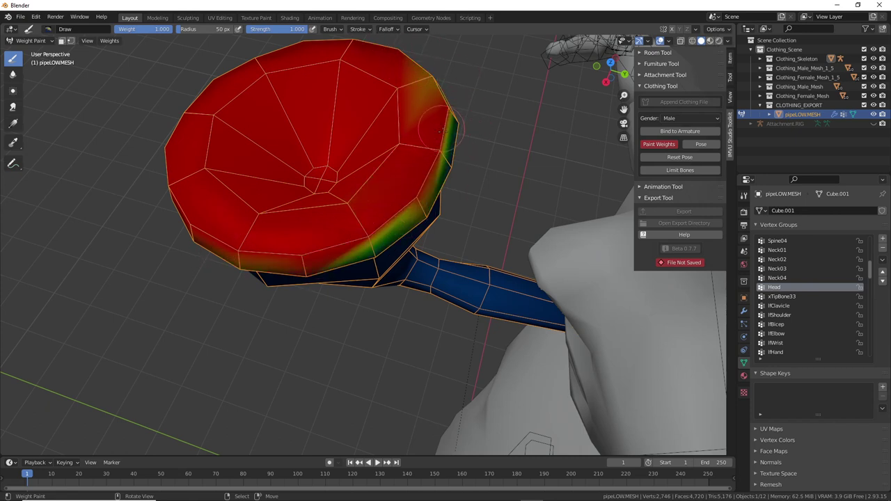
pyautogui.moveTo(440, 130); pyautogui.dragTo(366, 252, button='middle')
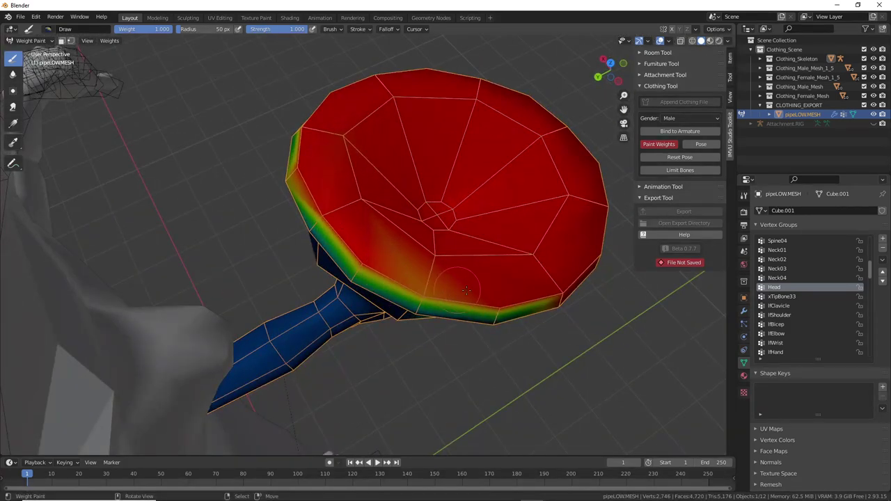
pyautogui.moveTo(465, 289); pyautogui.dragTo(373, 261)
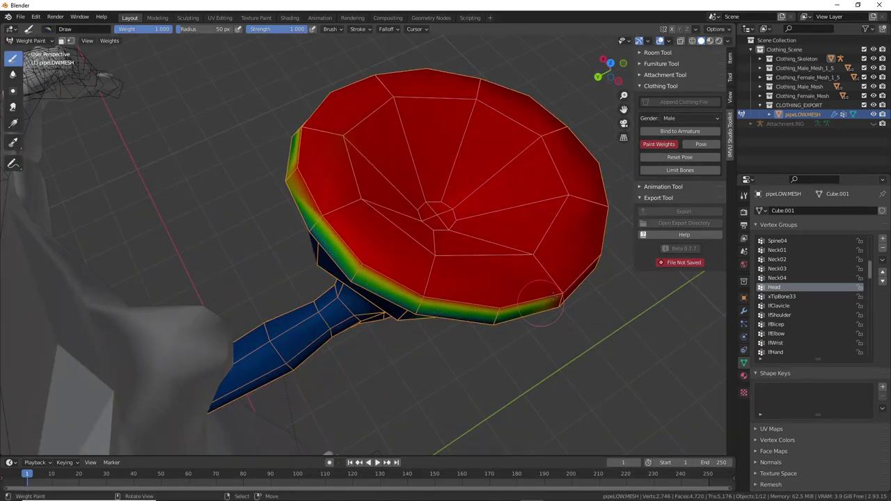
pyautogui.moveTo(384, 305)
pyautogui.mouseDown(button='middle')
pyautogui.moveTo(523, 304)
pyautogui.moveTo(565, 287)
pyautogui.mouseUp(button='middle')
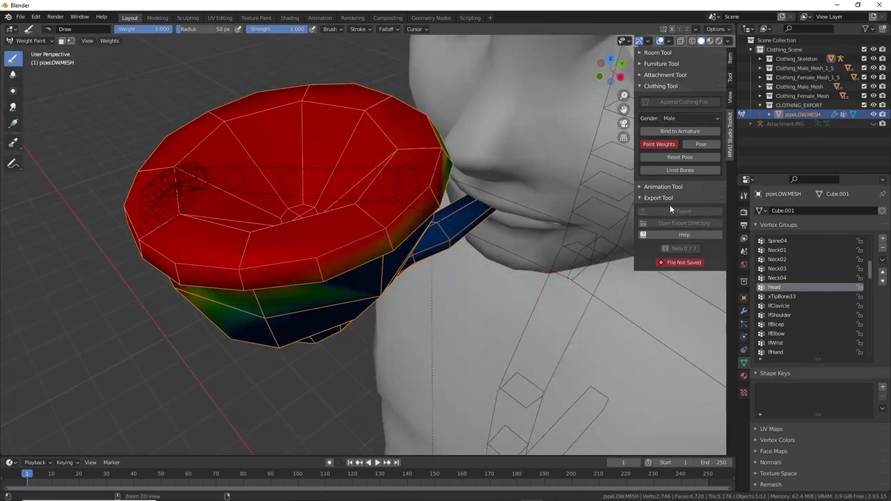
# Leave weight painting and switch pipeLOW.MESH to Edit Mode with the Head vertex group active.
pyautogui.moveTo(641, 156); pyautogui.dragTo(684, 156)
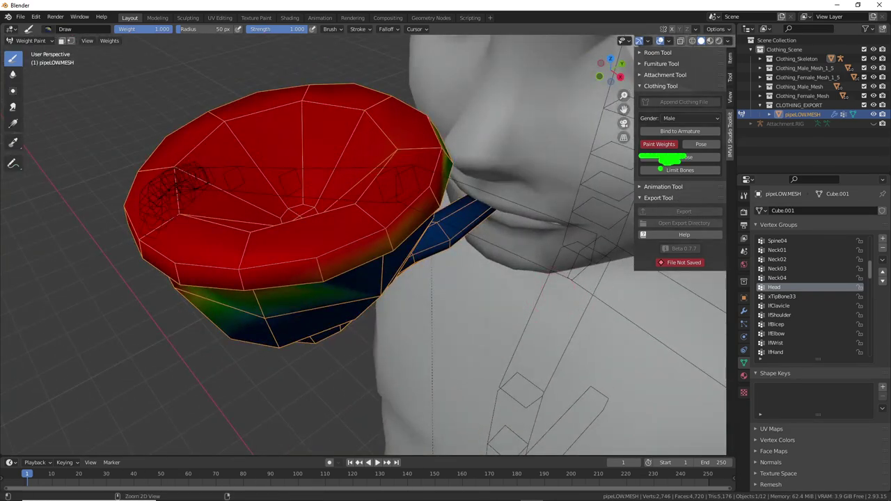
pyautogui.click(659, 144)
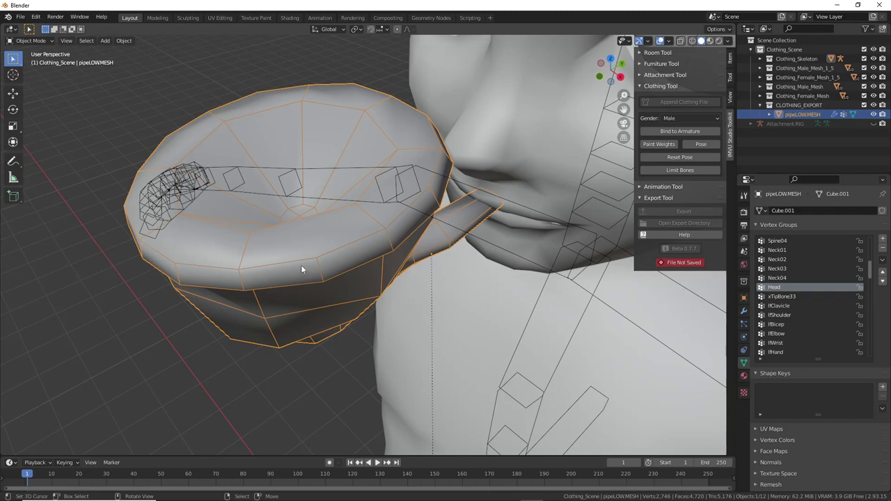
pyautogui.click(36, 42)
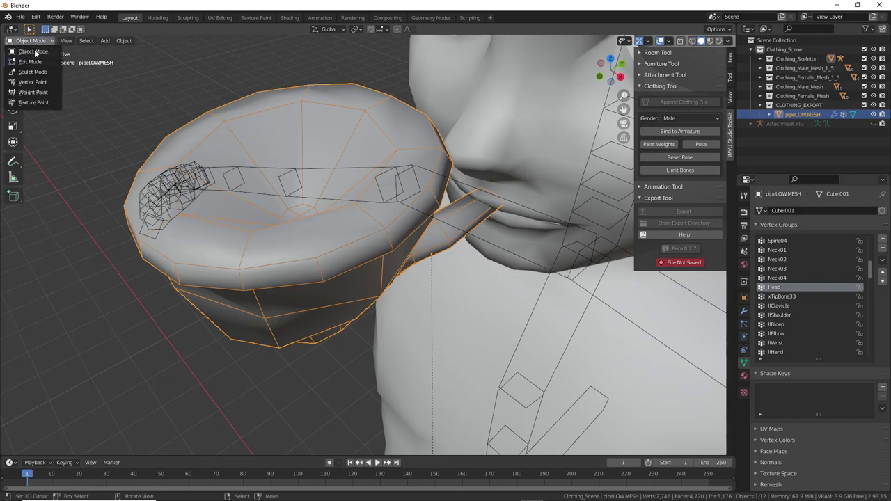
pyautogui.click(31, 62)
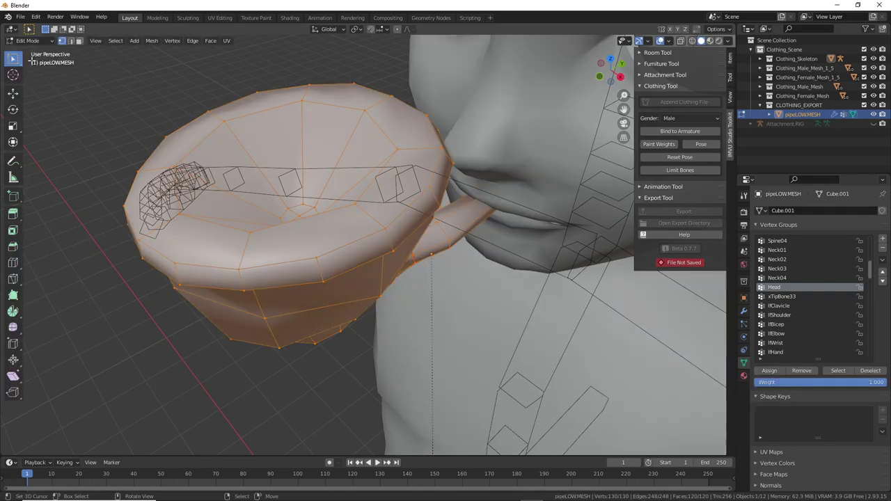
pyautogui.moveTo(296, 291); pyautogui.dragTo(299, 279, button='middle')
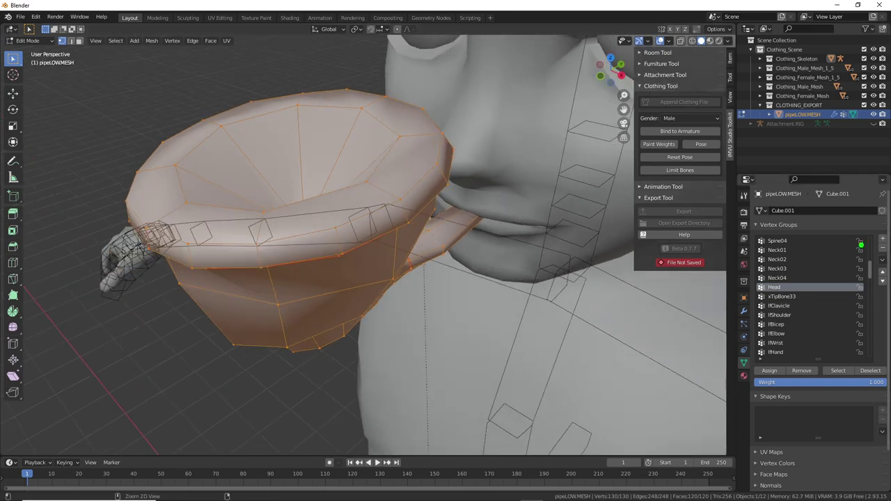
pyautogui.moveTo(778, 352)
pyautogui.mouseDown()
pyautogui.moveTo(807, 421)
pyautogui.moveTo(829, 343)
pyautogui.moveTo(735, 356)
pyautogui.mouseUp()
pyautogui.moveTo(747, 218)
pyautogui.mouseDown()
pyautogui.moveTo(735, 341)
pyautogui.moveTo(889, 207)
pyautogui.moveTo(885, 348)
pyautogui.mouseUp()
pyautogui.press('Escape')
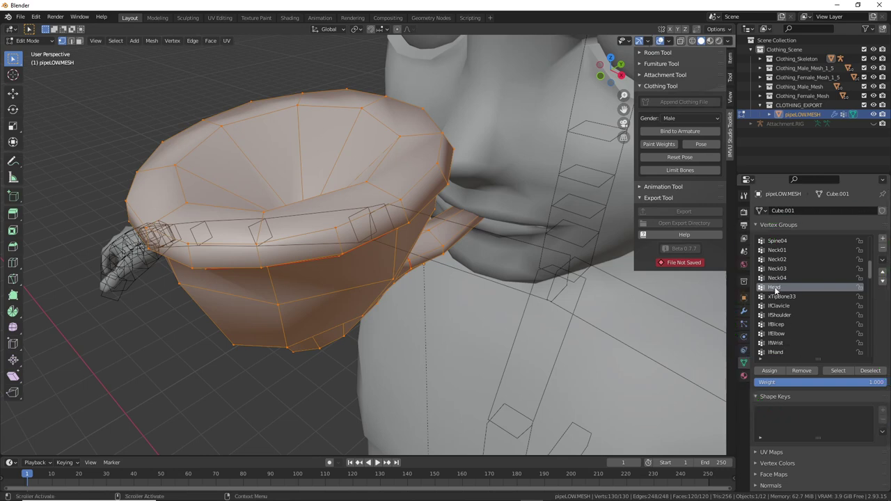
# Select all vertices of the pipe mesh and assign them to the Head vertex group with weight 1.000.
pyautogui.moveTo(446, 275); pyautogui.dragTo(427, 265, button='middle')
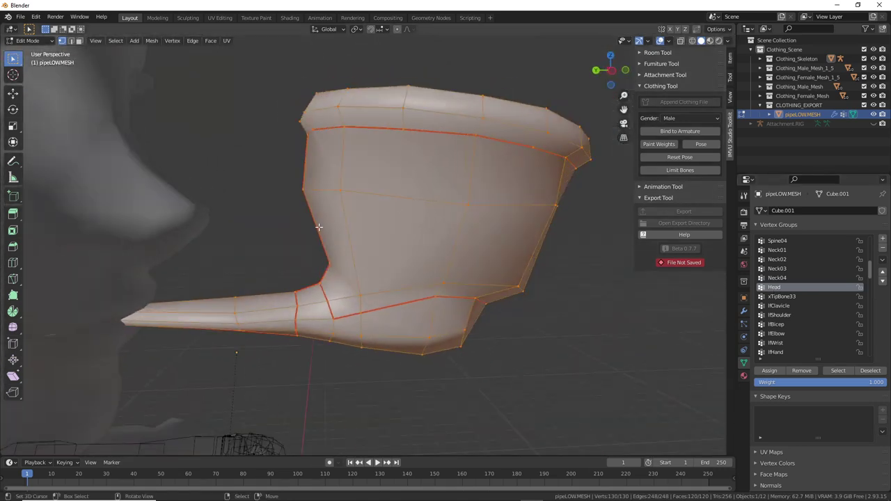
pyautogui.moveTo(415, 115)
pyautogui.mouseDown()
pyautogui.moveTo(494, 245)
pyautogui.moveTo(369, 145)
pyautogui.mouseUp()
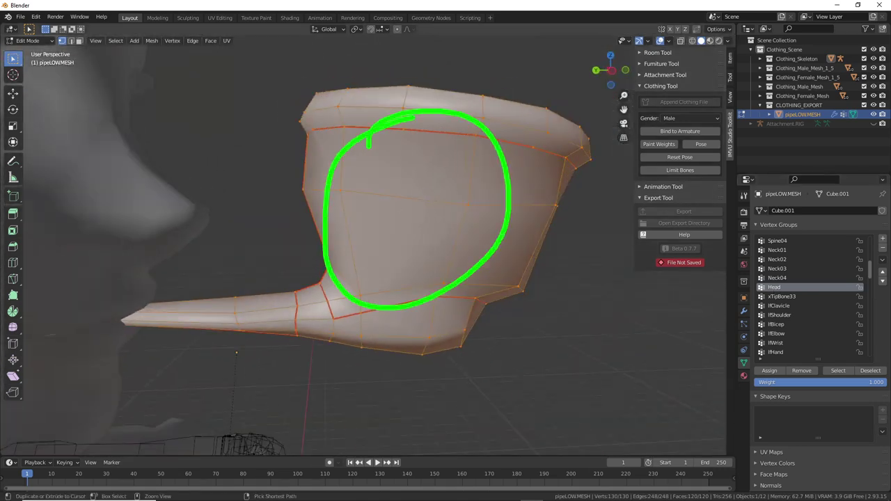
pyautogui.click(115, 41)
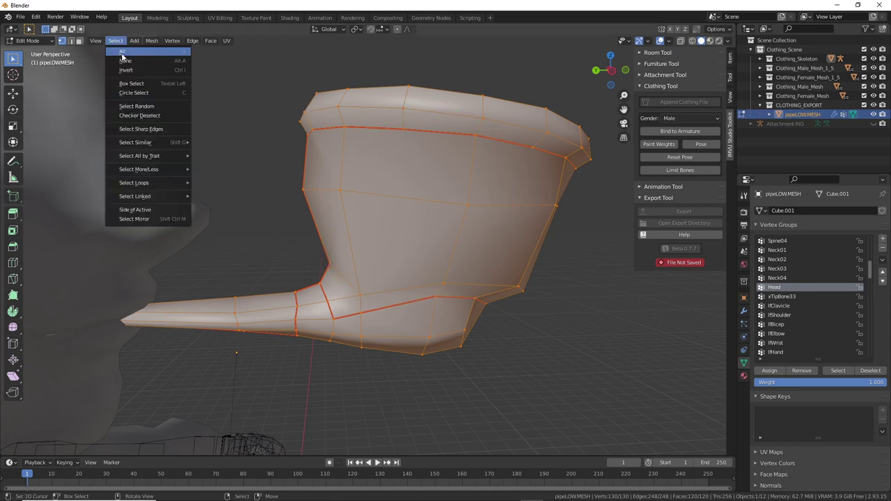
pyautogui.click(123, 53)
pyautogui.hotkey('ctrl', '2')
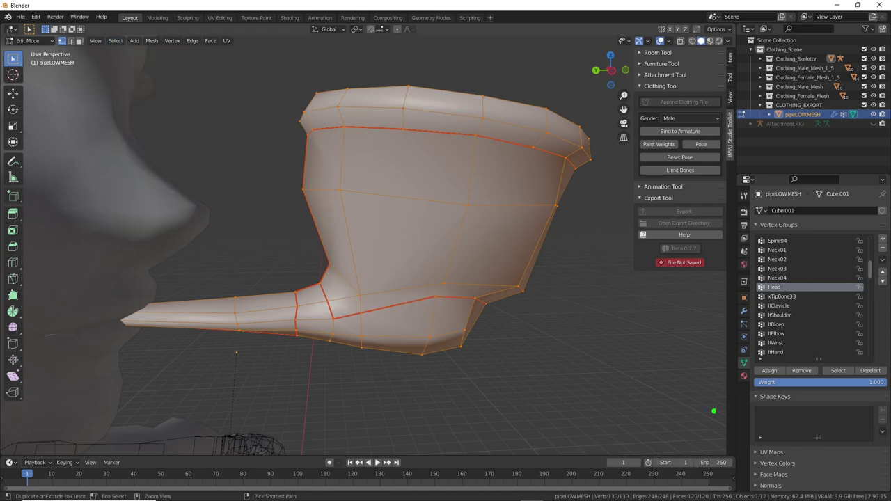
pyautogui.moveTo(772, 370)
pyautogui.mouseDown()
pyautogui.moveTo(779, 385)
pyautogui.moveTo(762, 359)
pyautogui.mouseUp()
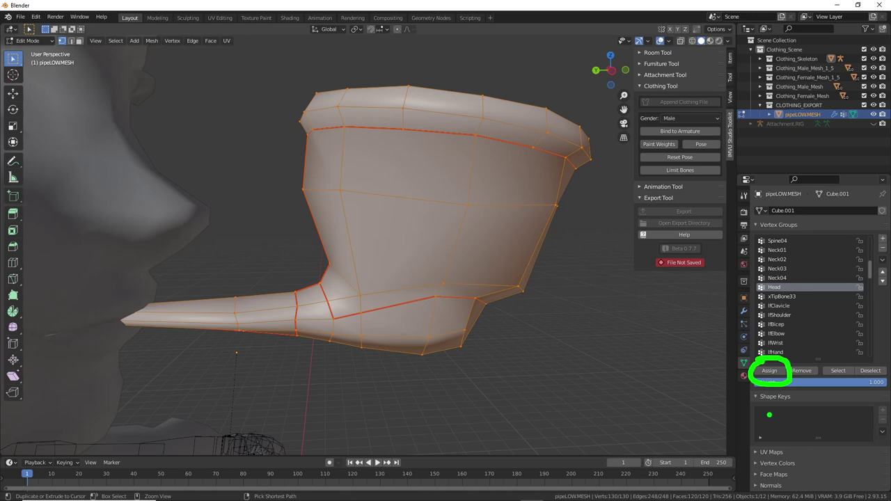
pyautogui.press('Escape')
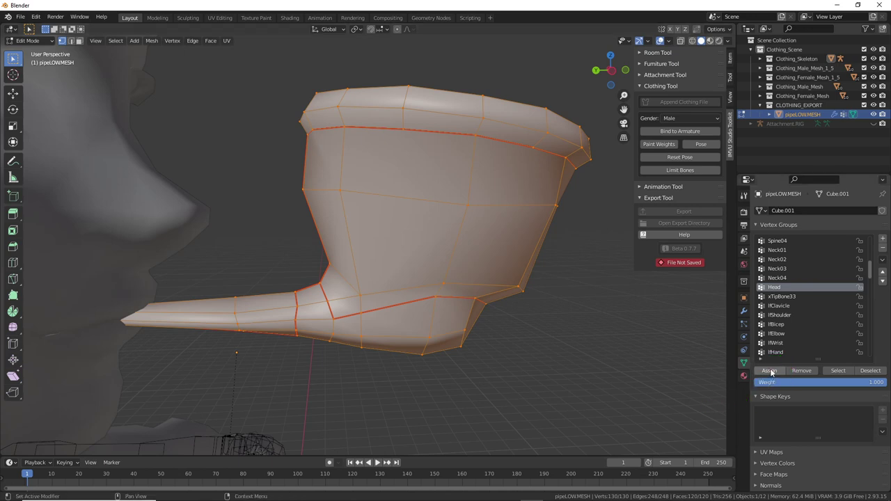
# Deselect all vertices of the pipe mesh.
pyautogui.moveTo(477, 167); pyautogui.dragTo(425, 230, button='middle')
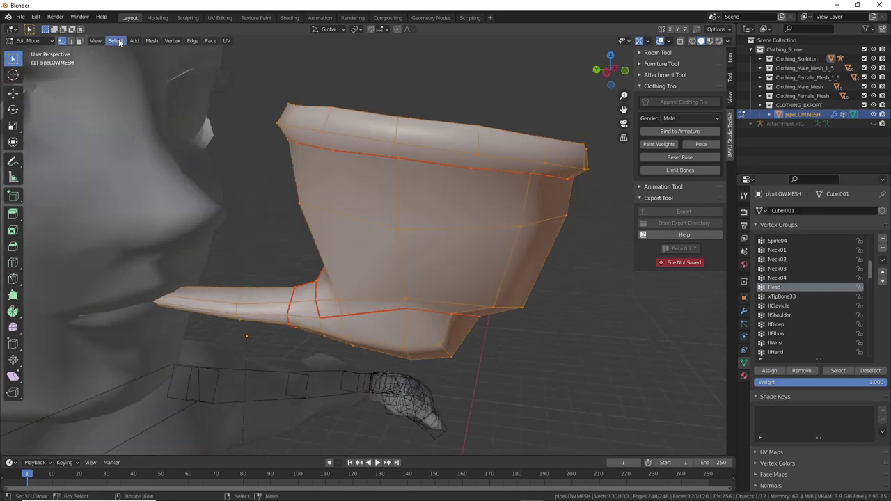
pyautogui.click(115, 40)
pyautogui.click(128, 60)
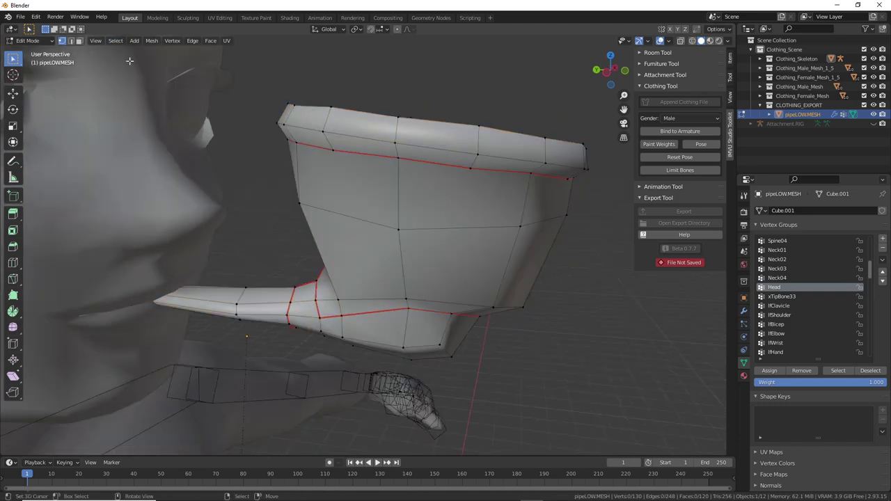
# Step through the vertex groups Neck04 to Neck01, and select the vertices assigned to Neck04 to check its contents.
pyautogui.moveTo(479, 239); pyautogui.dragTo(449, 247, button='middle')
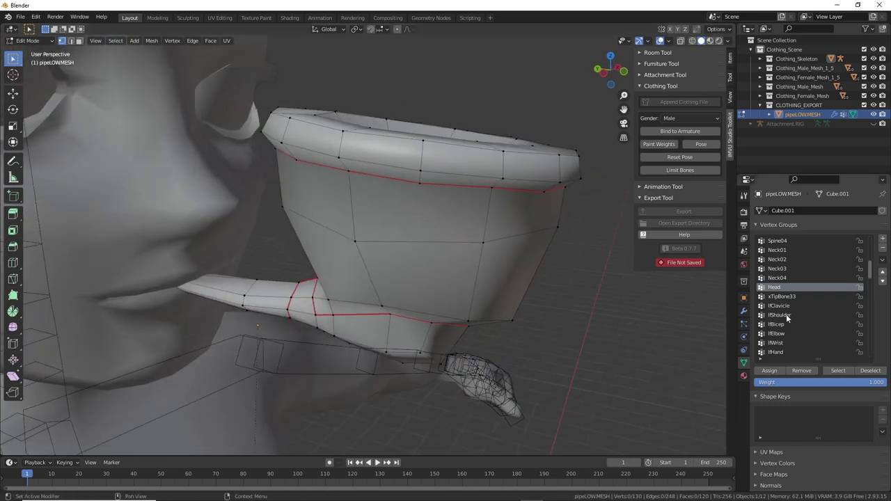
pyautogui.click(780, 278)
pyautogui.click(780, 269)
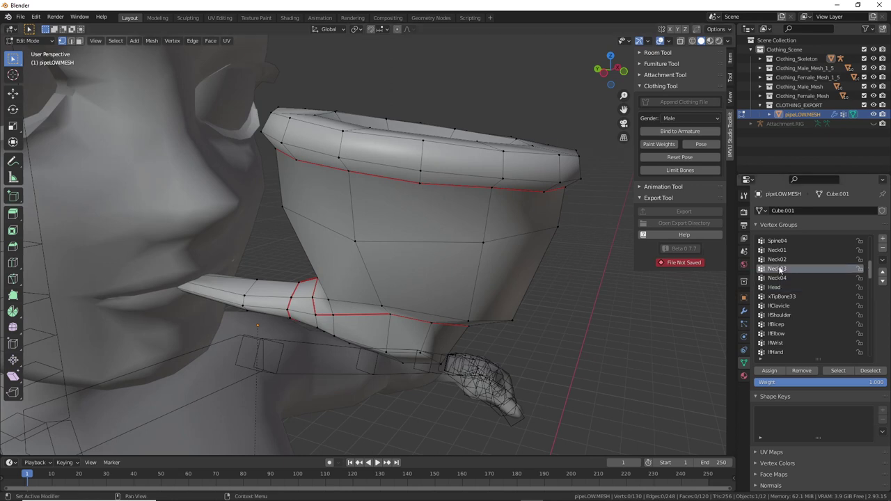
pyautogui.click(780, 260)
pyautogui.click(780, 251)
pyautogui.click(779, 261)
pyautogui.click(779, 269)
pyautogui.click(779, 279)
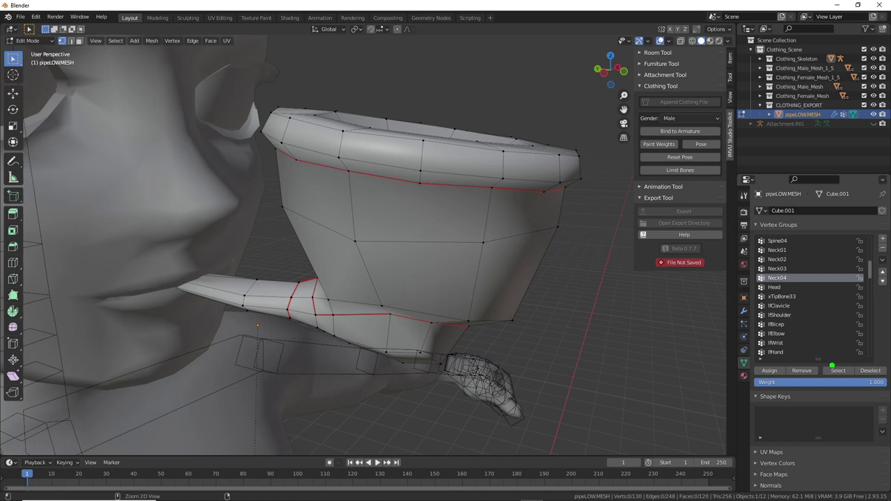
pyautogui.moveTo(839, 364)
pyautogui.mouseDown()
pyautogui.moveTo(835, 381)
pyautogui.moveTo(846, 362)
pyautogui.moveTo(887, 365)
pyautogui.moveTo(857, 361)
pyautogui.mouseUp()
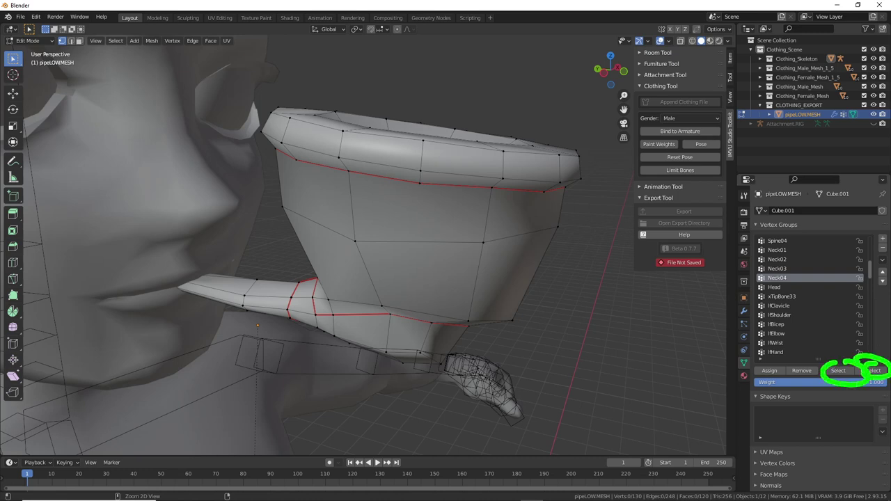
pyautogui.press('Escape')
pyautogui.click(840, 373)
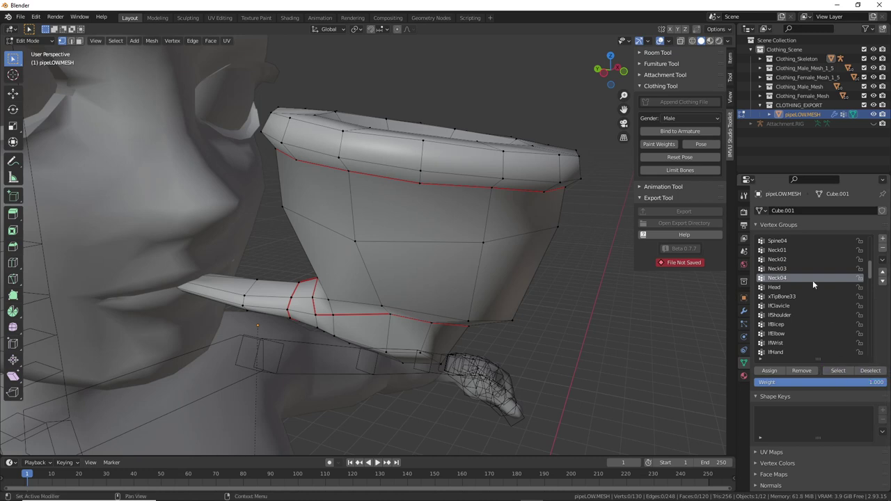
# Check the vertices assigned to Neck03, Neck02 and Neck01 by selecting each group's vertices, clearing the selection between groups.
pyautogui.click(779, 270)
pyautogui.click(839, 372)
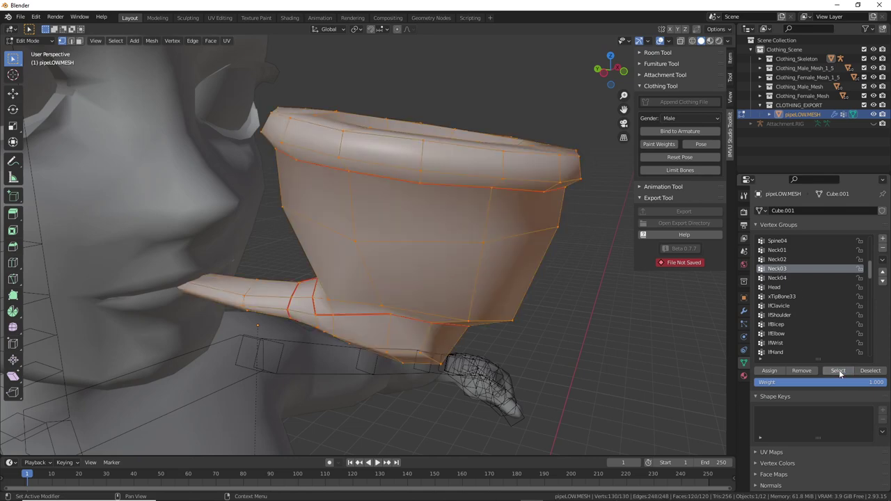
pyautogui.moveTo(385, 324)
pyautogui.mouseDown(button='middle')
pyautogui.moveTo(370, 340)
pyautogui.moveTo(368, 318)
pyautogui.mouseUp(button='middle')
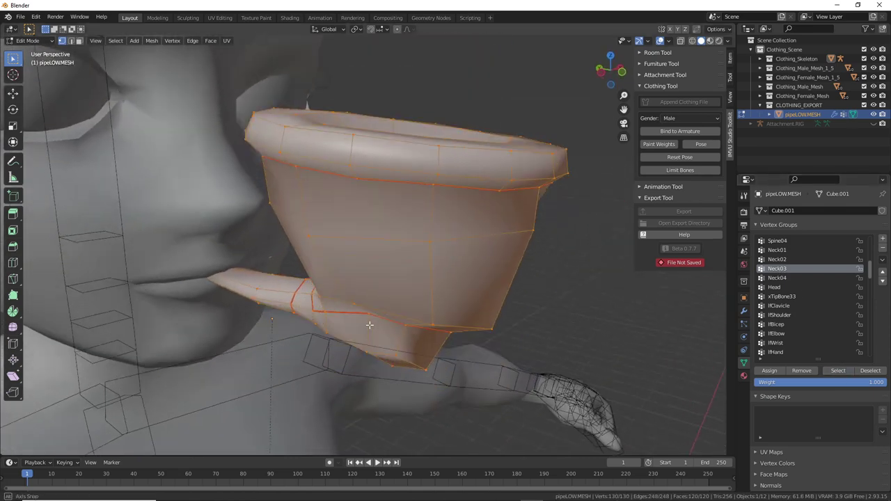
pyautogui.click(870, 370)
pyautogui.click(780, 260)
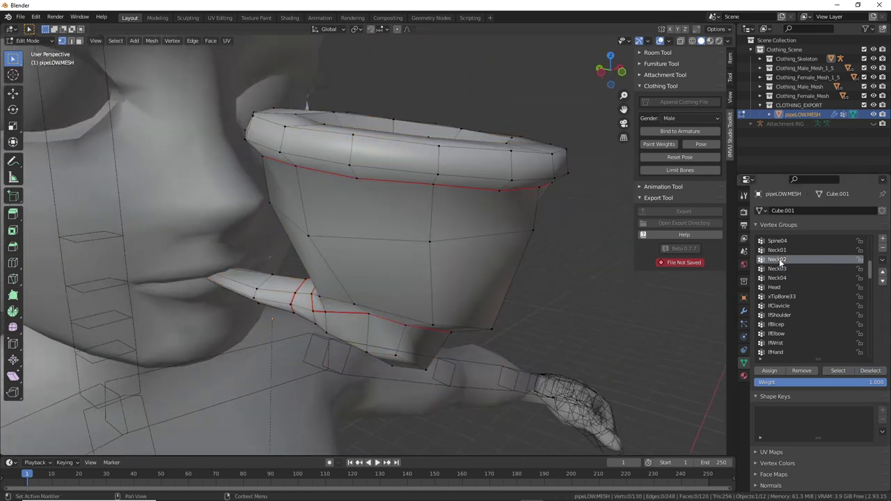
pyautogui.click(840, 371)
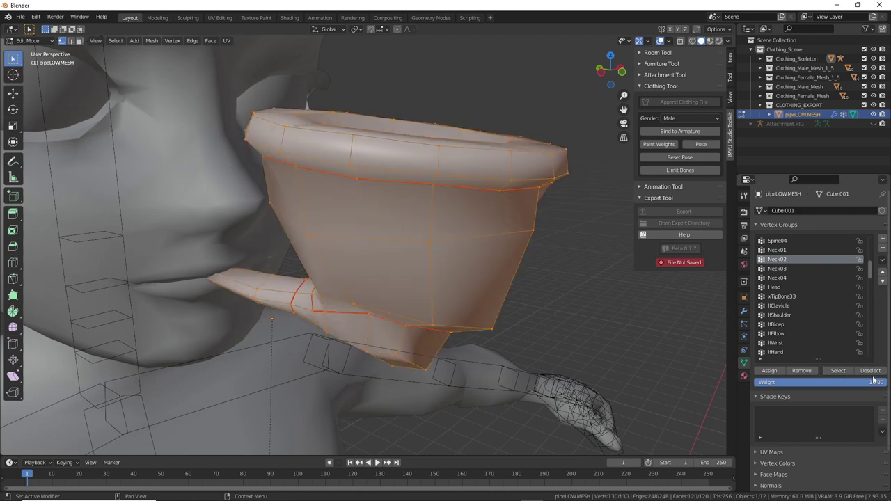
pyautogui.click(872, 371)
pyautogui.click(780, 250)
pyautogui.click(837, 372)
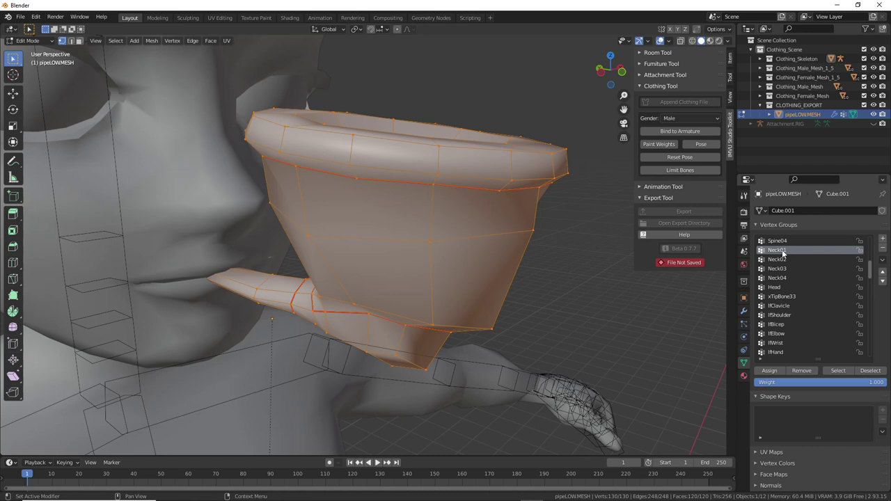
# Clear the Neck01 vertex selection and select the vertices assigned to the lfClavicle group to check its contents.
pyautogui.click(871, 371)
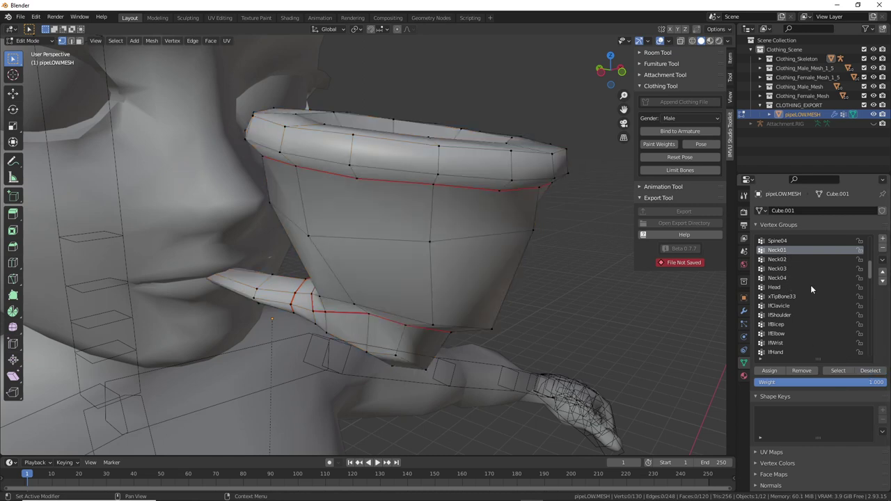
pyautogui.scroll(1, 810, 285)
pyautogui.click(779, 260)
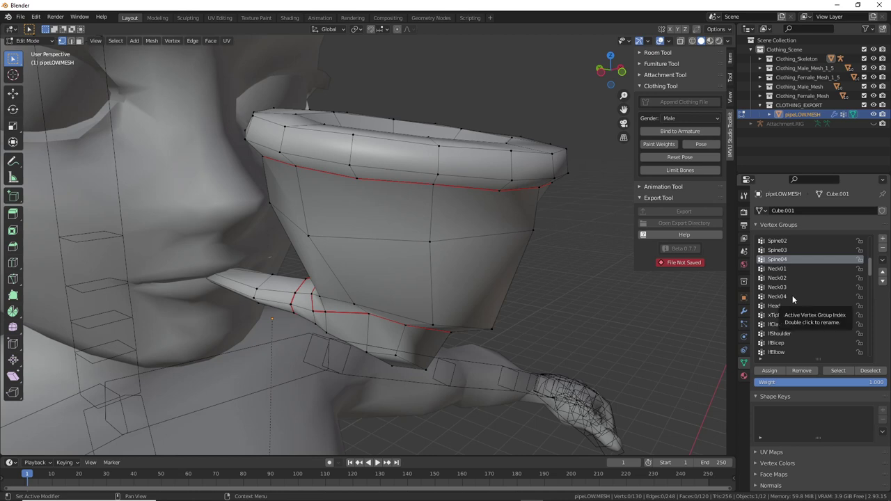
pyautogui.scroll(-2, 792, 295)
pyautogui.click(778, 307)
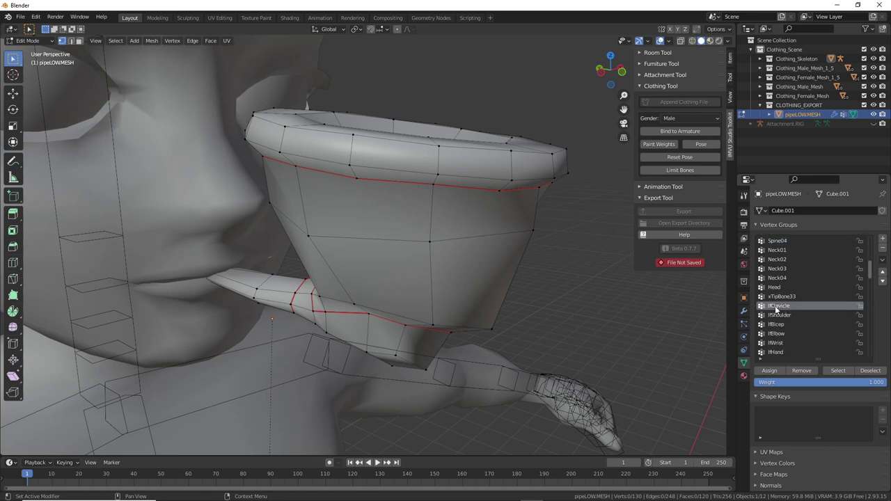
pyautogui.click(839, 371)
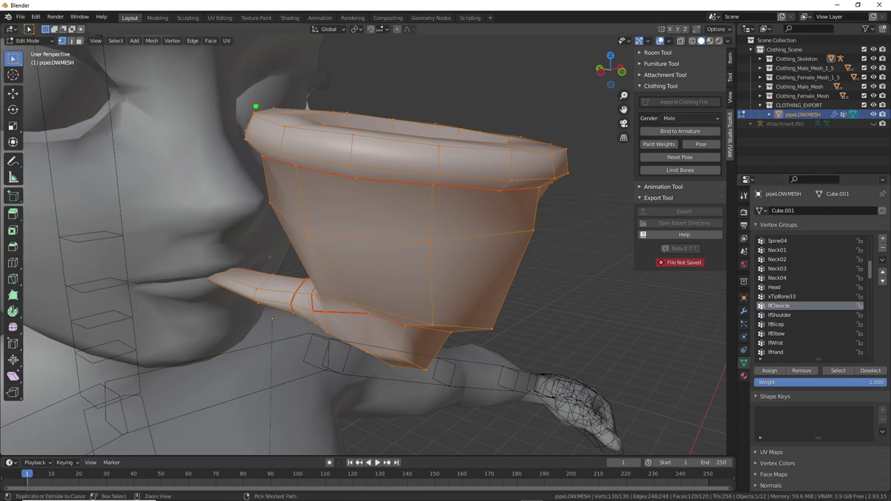
pyautogui.moveTo(256, 107)
pyautogui.mouseDown()
pyautogui.moveTo(198, 267)
pyautogui.moveTo(513, 309)
pyautogui.moveTo(580, 92)
pyautogui.moveTo(254, 94)
pyautogui.mouseUp()
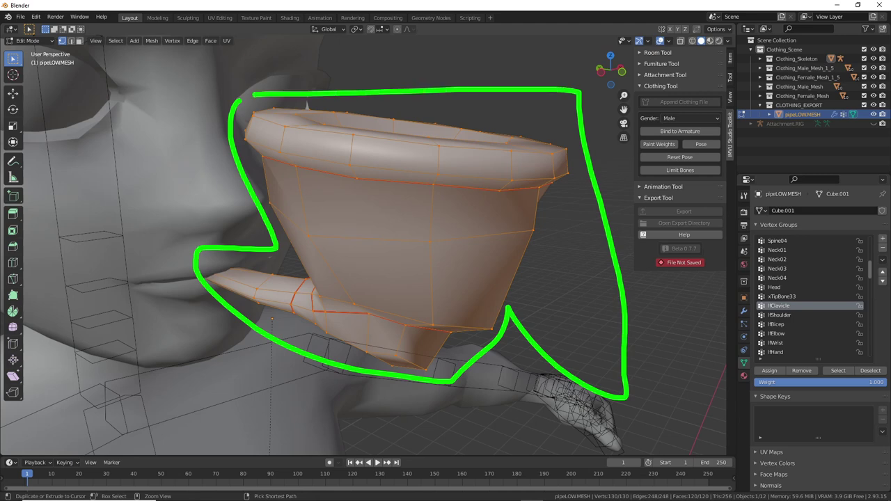
pyautogui.press('Escape')
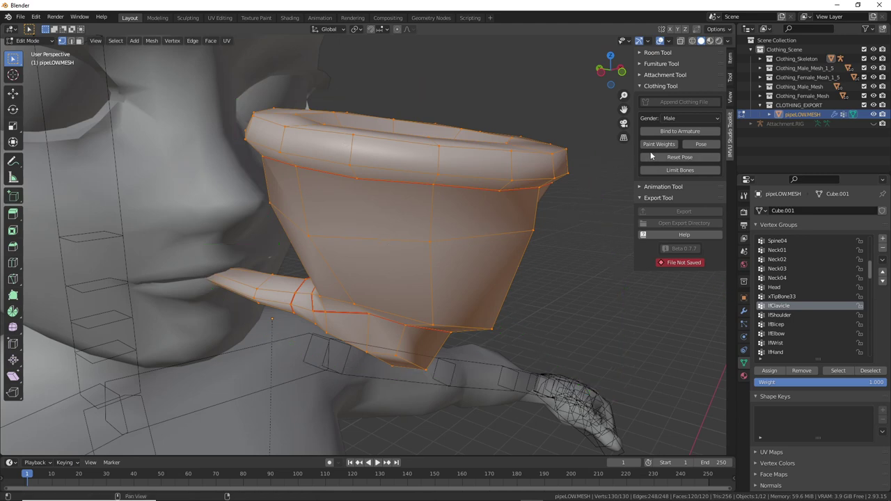
pyautogui.moveTo(641, 153); pyautogui.dragTo(671, 156)
pyautogui.press('Escape')
# Select all vertices of the pipe mesh and assign them to the Head vertex group again with weight 1.000.
pyautogui.moveTo(439, 295); pyautogui.dragTo(448, 295, button='middle')
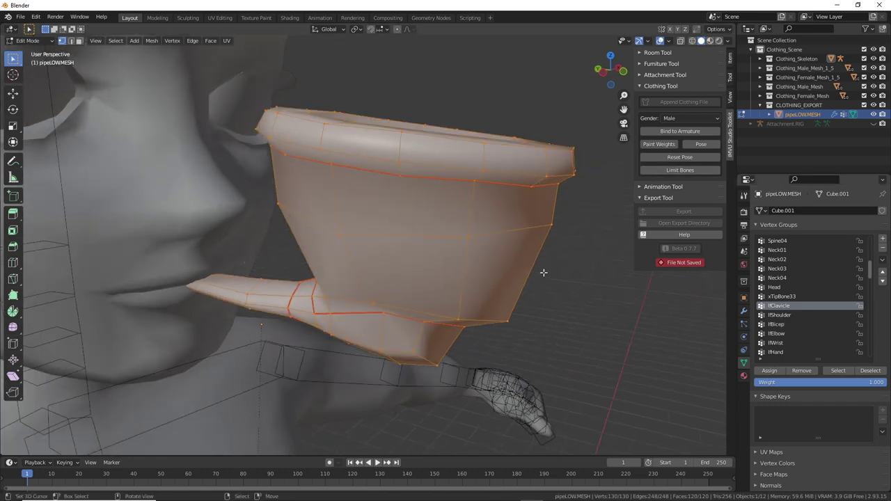
pyautogui.moveTo(502, 251); pyautogui.dragTo(497, 253, button='middle')
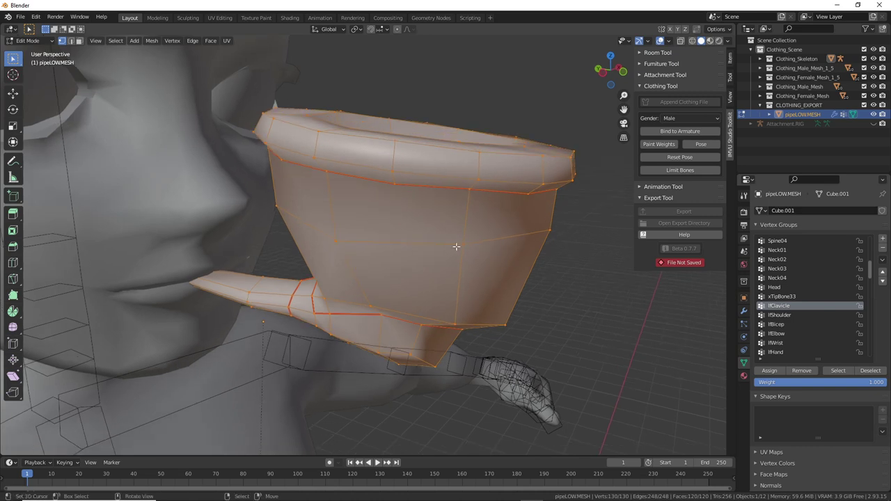
pyautogui.click(115, 40)
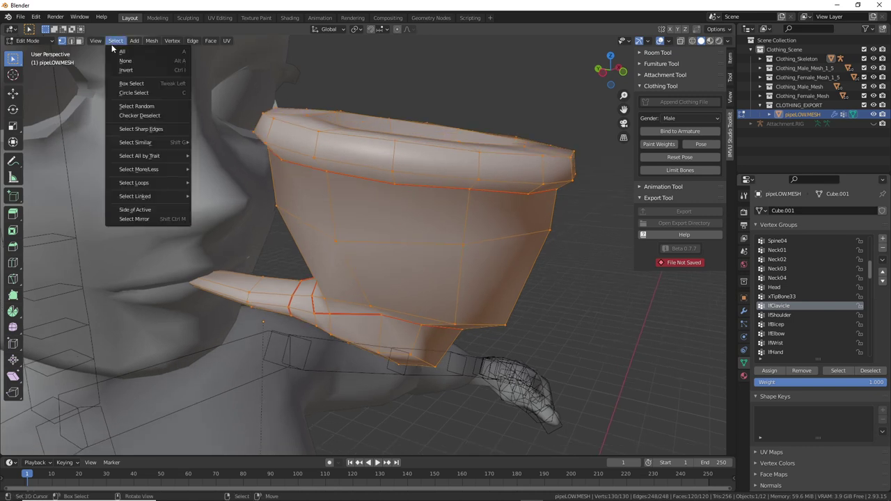
pyautogui.click(123, 53)
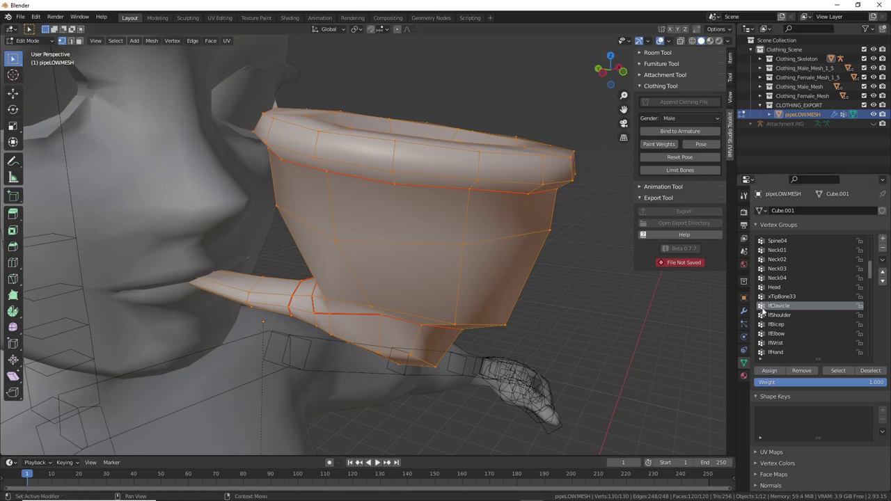
pyautogui.click(776, 288)
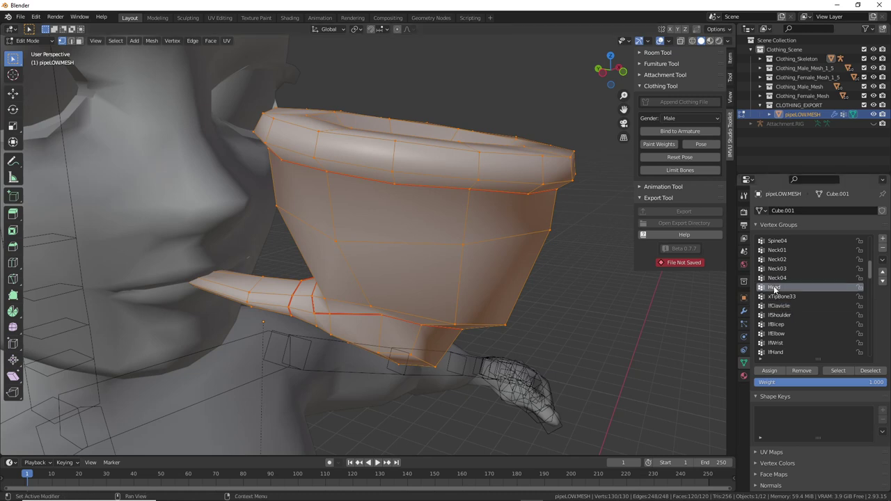
pyautogui.click(770, 371)
# Check the Head vertex group by alternately selecting and deselecting its assigned vertices, leaving them deselected.
pyautogui.click(871, 372)
pyautogui.click(840, 371)
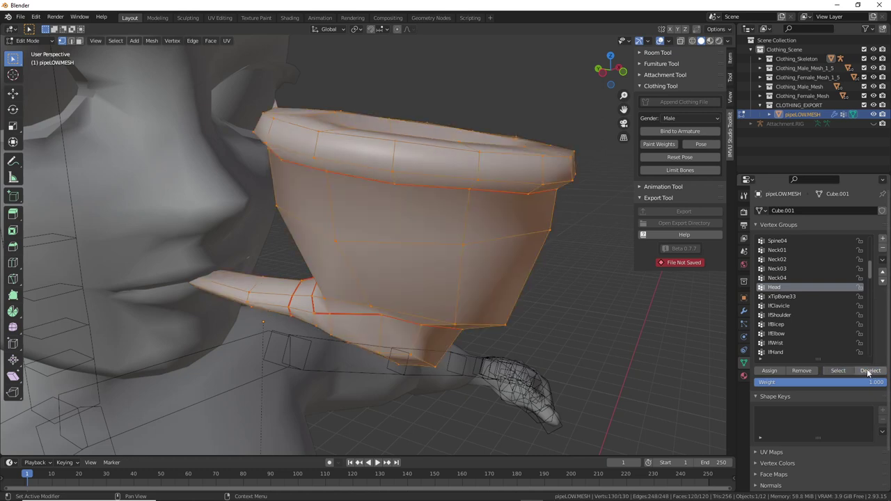
pyautogui.click(859, 371)
pyautogui.click(840, 371)
pyautogui.click(874, 372)
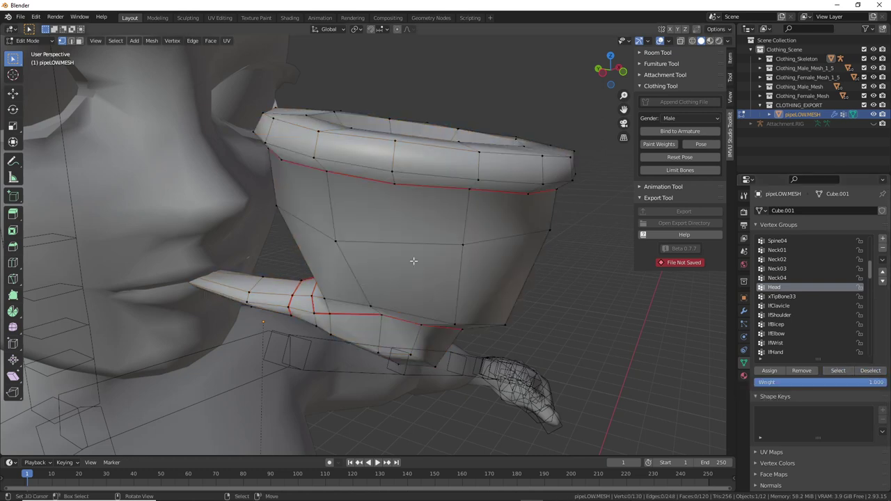
# Leave mesh editing and return the pipe mesh to Object Mode.
pyautogui.moveTo(409, 259); pyautogui.dragTo(250, 181, button='middle')
pyautogui.click(29, 42)
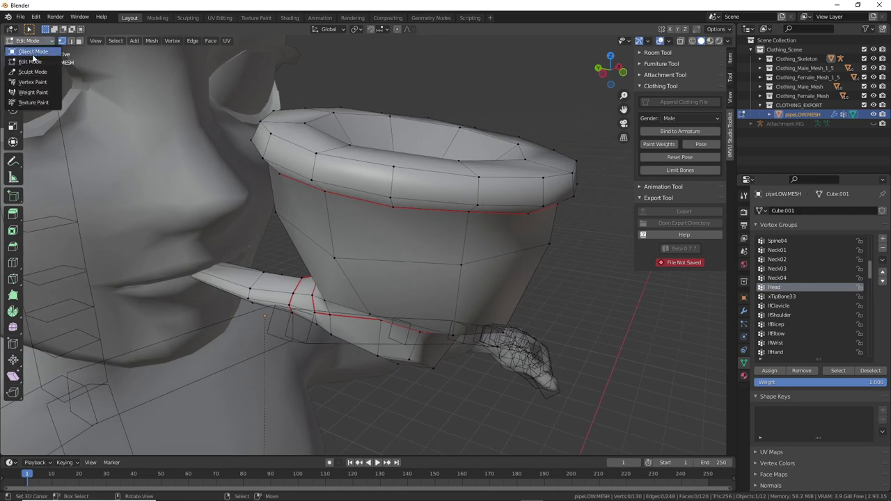
pyautogui.click(32, 62)
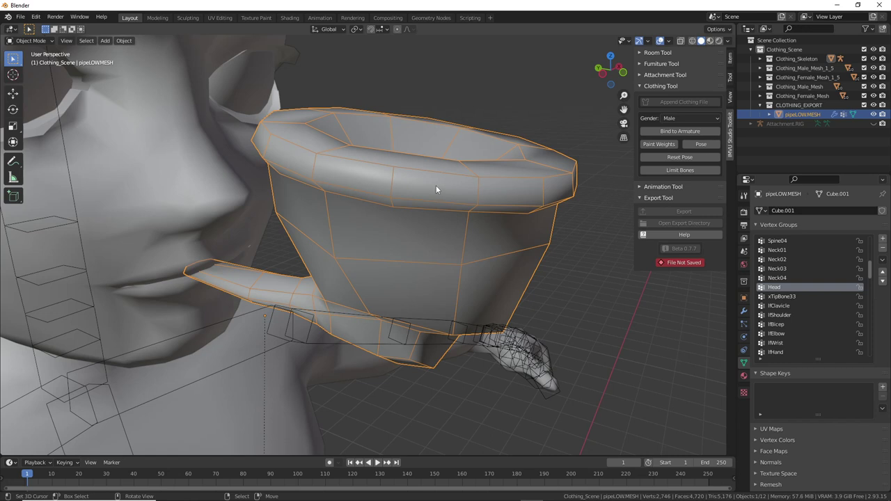
# Inspect the pipe's Head group weights in the weight painting display from several angles, and leave weight painting.
pyautogui.moveTo(646, 151); pyautogui.dragTo(661, 158)
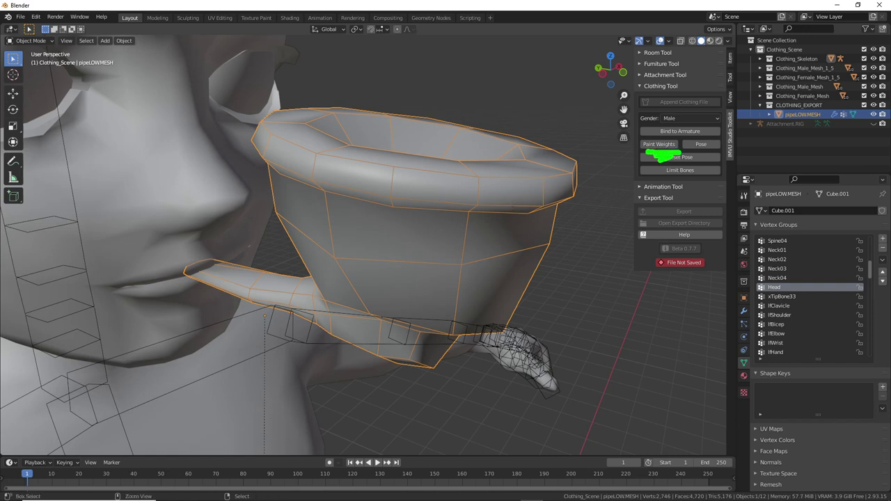
pyautogui.click(660, 144)
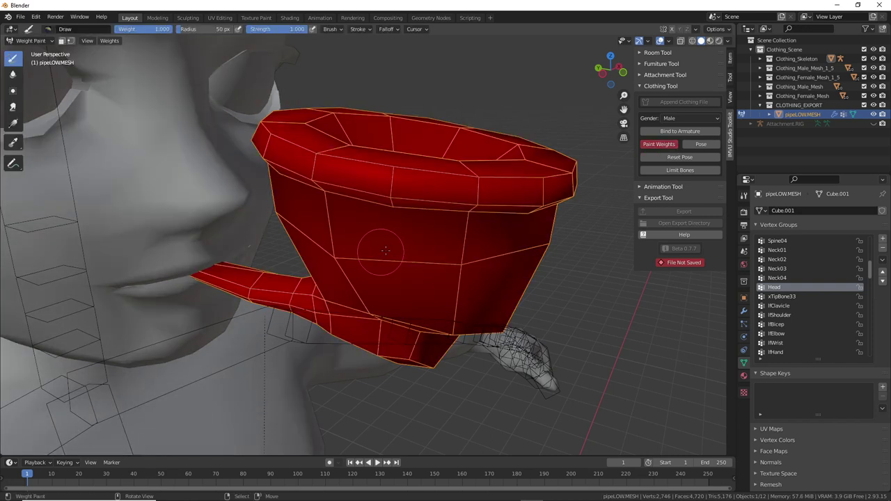
pyautogui.moveTo(453, 225); pyautogui.dragTo(482, 227, button='middle')
pyautogui.moveTo(454, 262); pyautogui.dragTo(394, 255, button='middle')
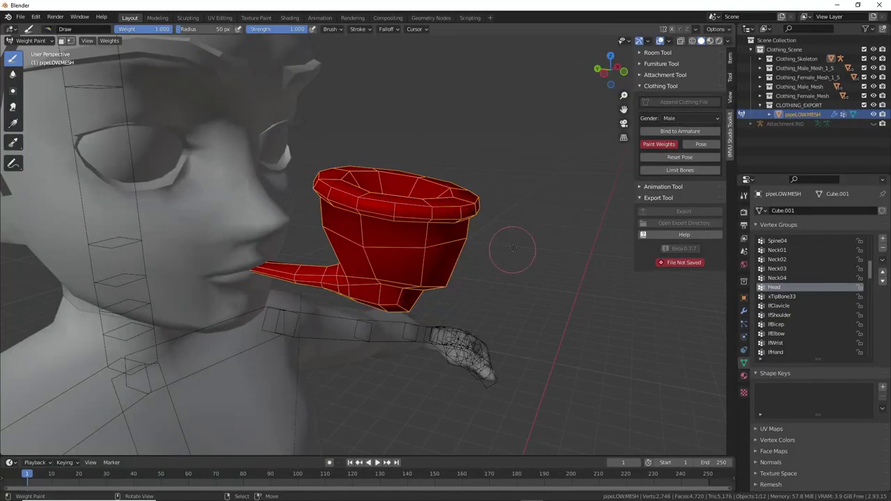
pyautogui.moveTo(581, 191); pyautogui.dragTo(536, 213, button='middle')
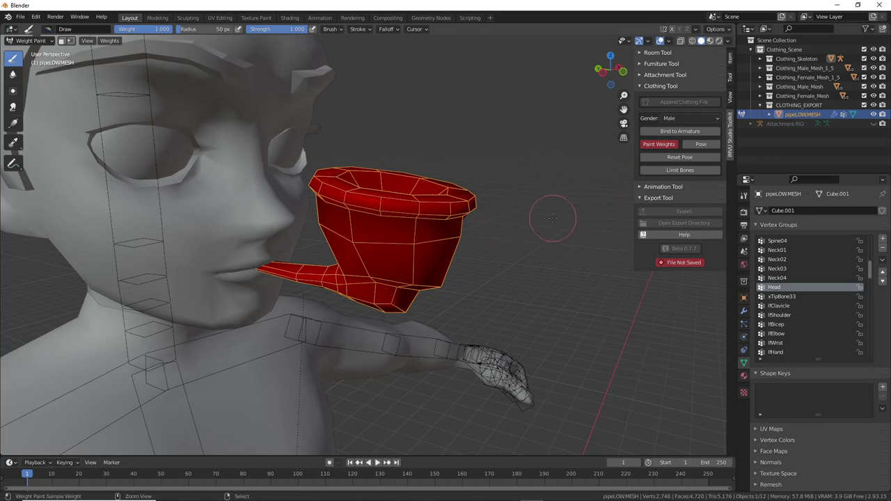
pyautogui.click(659, 145)
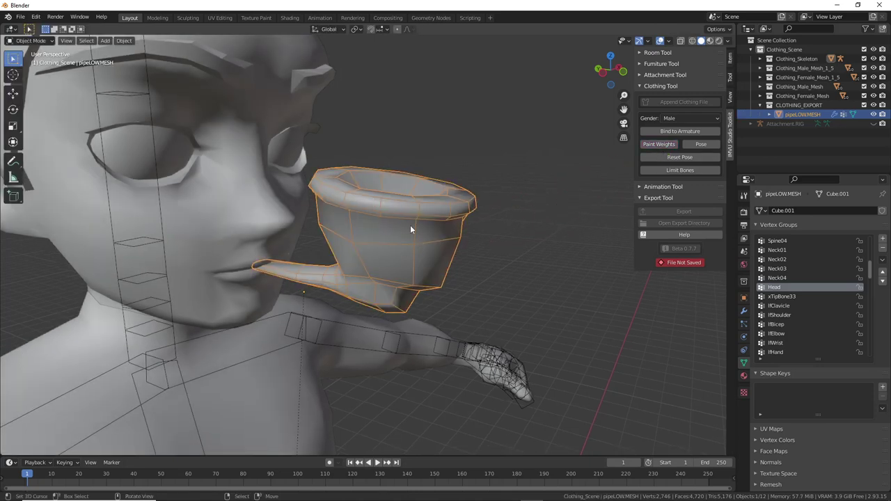
# Delete the xTipBone33 vertex group directly below Head from the pipe mesh.
pyautogui.click(777, 287)
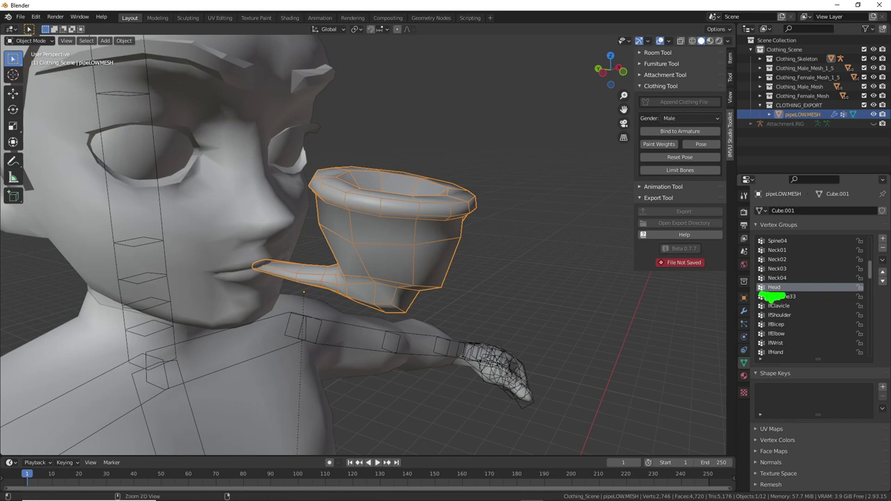
pyautogui.click(778, 297)
pyautogui.click(882, 259)
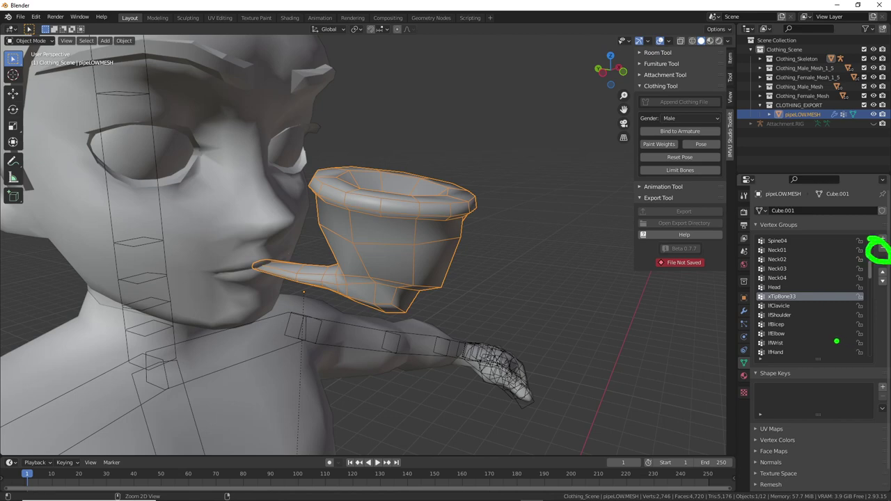
pyautogui.press('Escape')
pyautogui.click(883, 248)
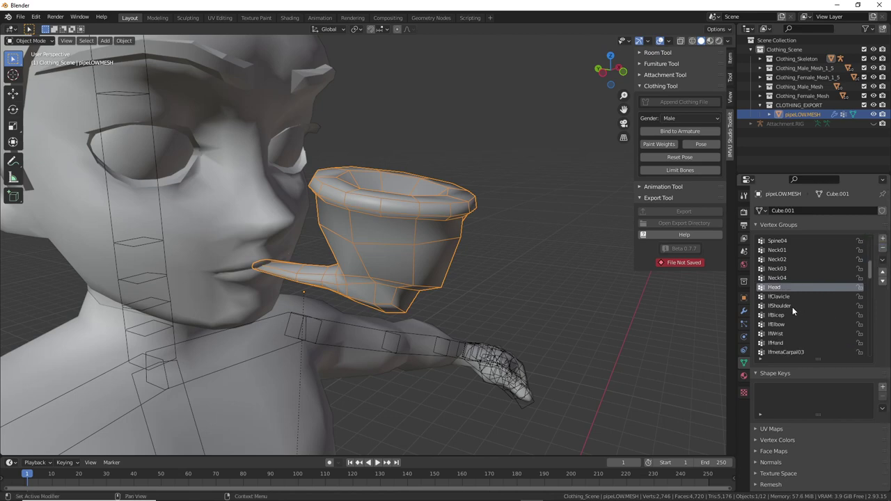
# Delete all vertex groups listed above Head, from PelvisNode through Neck04.
pyautogui.scroll(10, 773, 243)
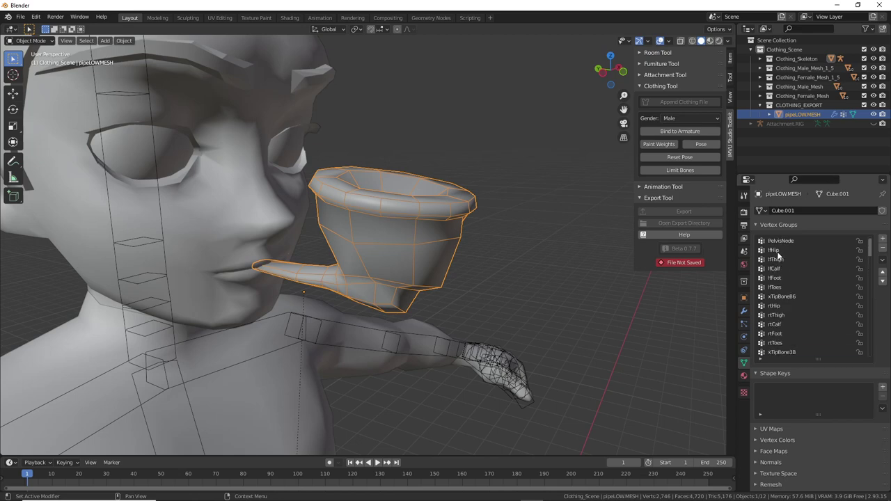
pyautogui.click(782, 242)
pyautogui.click(883, 248)
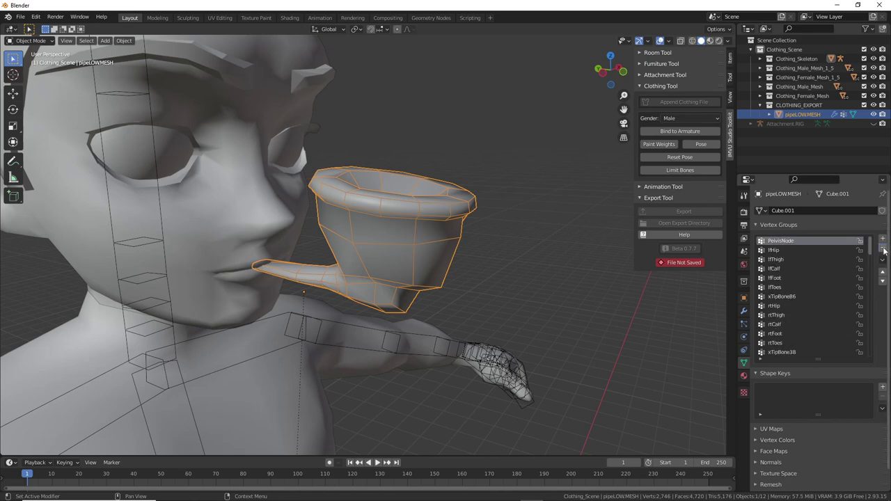
pyautogui.click(883, 248)
pyautogui.click(883, 247)
pyautogui.click(883, 247)
pyautogui.click(883, 248)
pyautogui.click(884, 248)
pyautogui.click(883, 248)
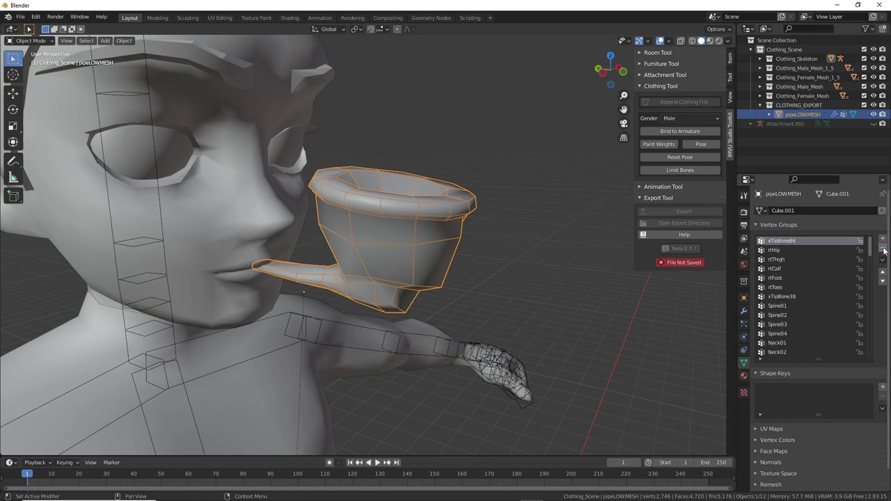
pyautogui.click(883, 249)
pyautogui.click(883, 248)
pyautogui.click(883, 249)
pyautogui.click(883, 249)
pyautogui.click(883, 248)
pyautogui.click(883, 248)
pyautogui.click(883, 249)
pyautogui.click(883, 249)
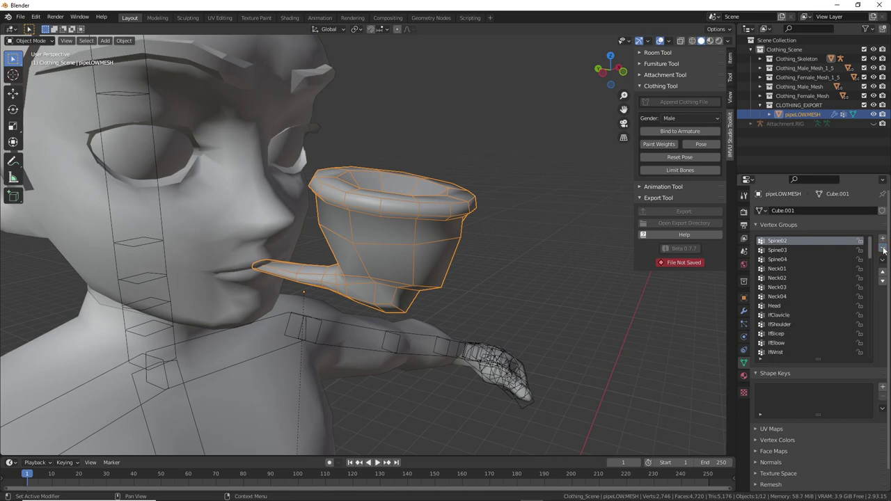
pyautogui.click(883, 248)
pyautogui.click(883, 248)
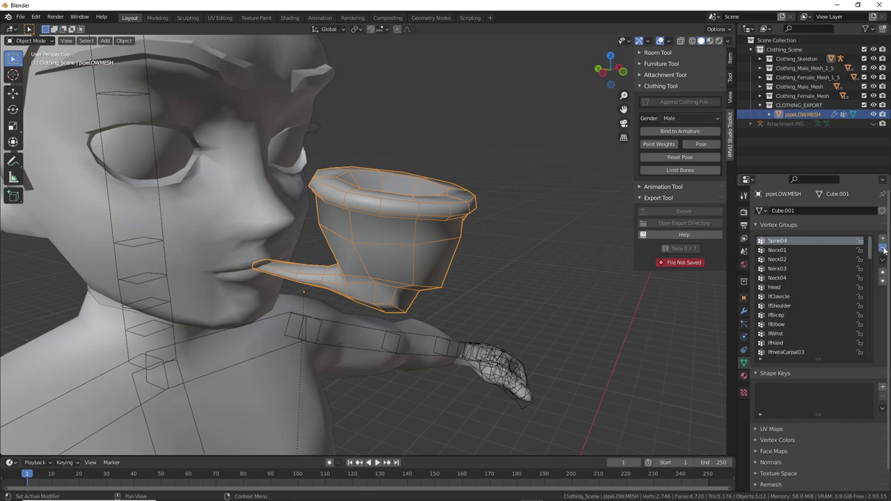
pyautogui.click(884, 249)
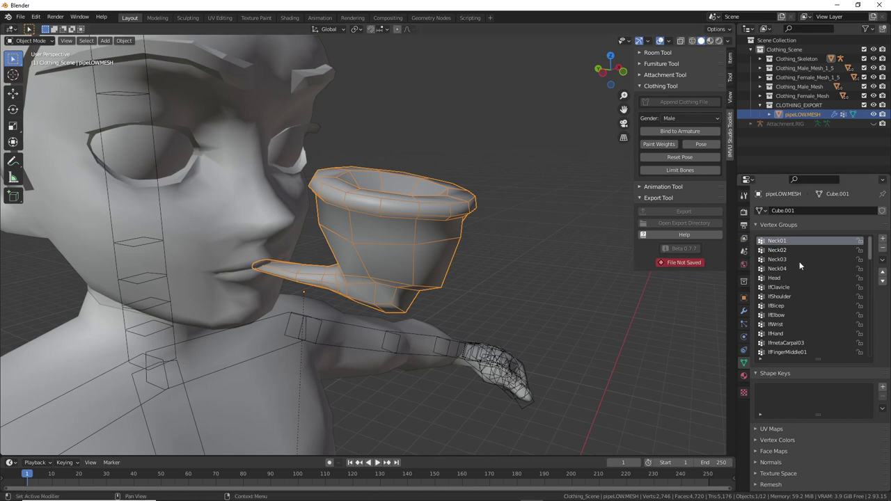
pyautogui.click(884, 249)
pyautogui.click(883, 249)
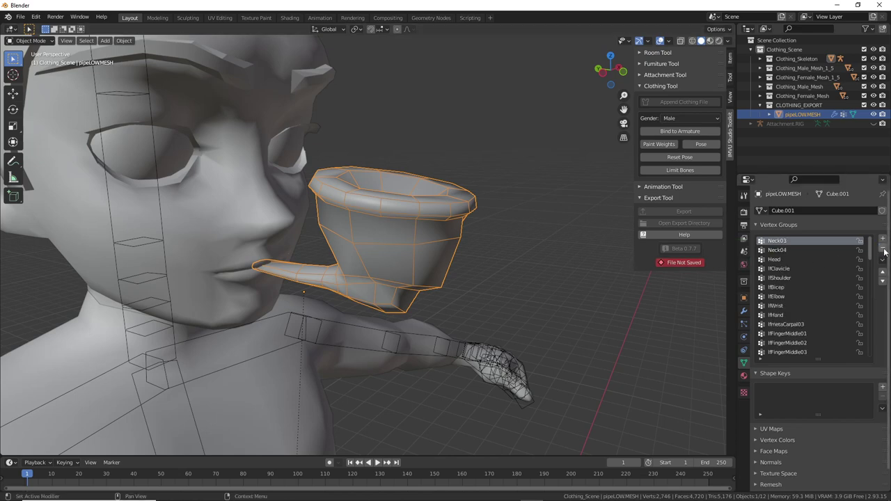
pyautogui.click(883, 249)
pyautogui.click(883, 249)
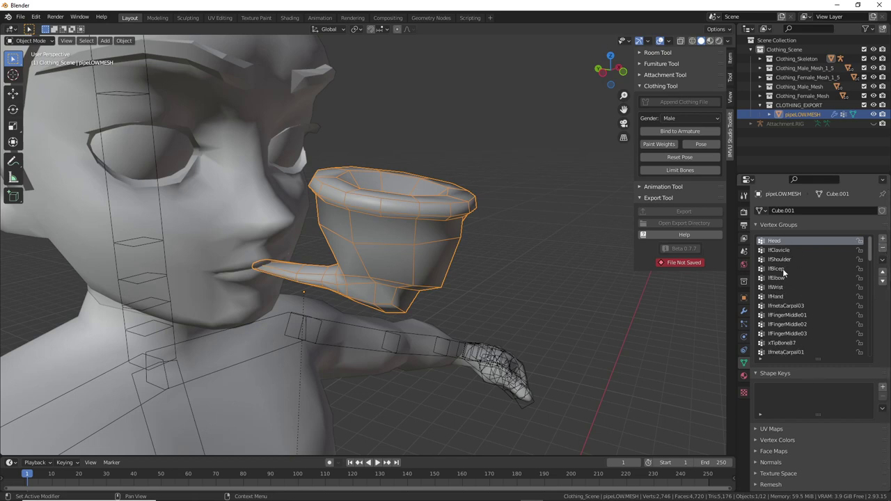
# Delete all vertex groups listed below Head from the pipe mesh, from xTipBone78 up through lfClavicle.
pyautogui.scroll(-15, 785, 307)
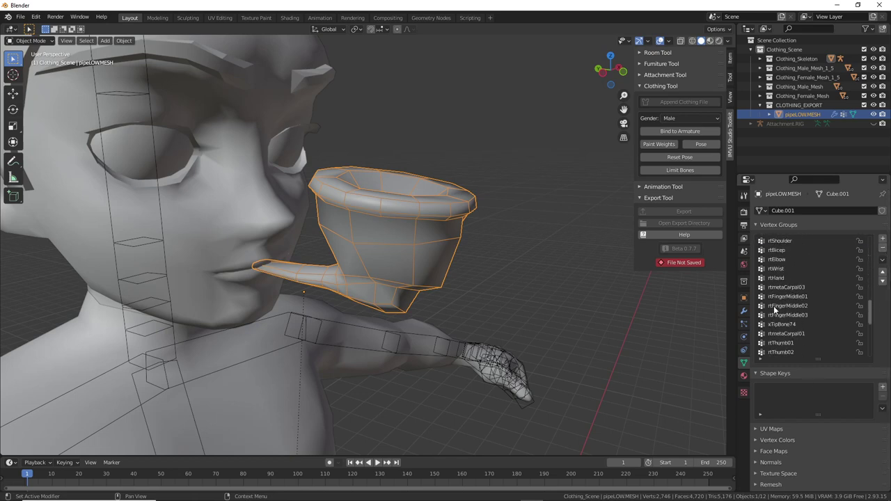
pyautogui.scroll(-1, 774, 317)
pyautogui.click(780, 353)
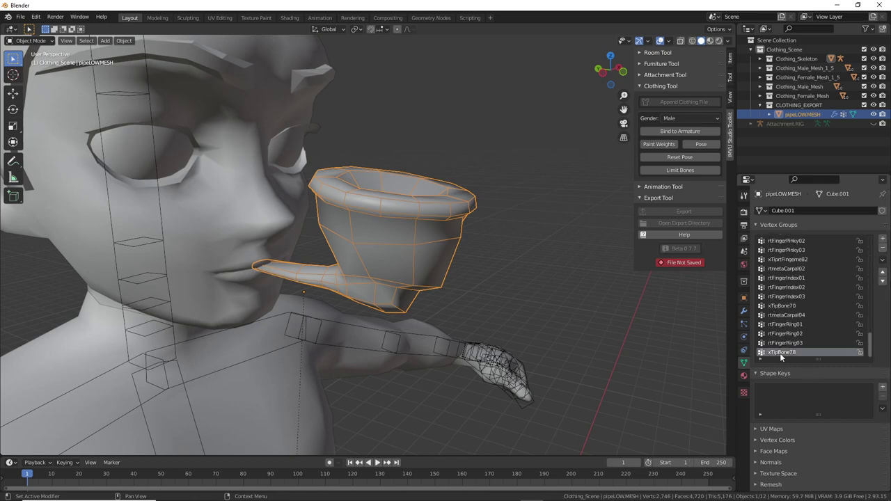
pyautogui.click(884, 249)
pyautogui.click(884, 249)
pyautogui.click(884, 249)
pyautogui.click(884, 249)
pyautogui.click(884, 250)
pyautogui.click(884, 249)
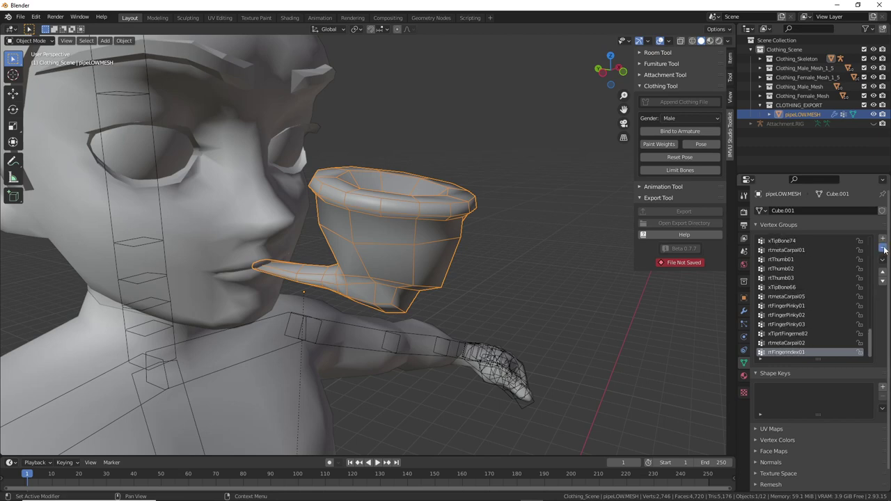
pyautogui.click(883, 249)
pyautogui.click(883, 249)
pyautogui.doubleClick(883, 248)
pyautogui.click(883, 249)
pyautogui.doubleClick(883, 248)
pyautogui.doubleClick(884, 249)
pyautogui.click(883, 248)
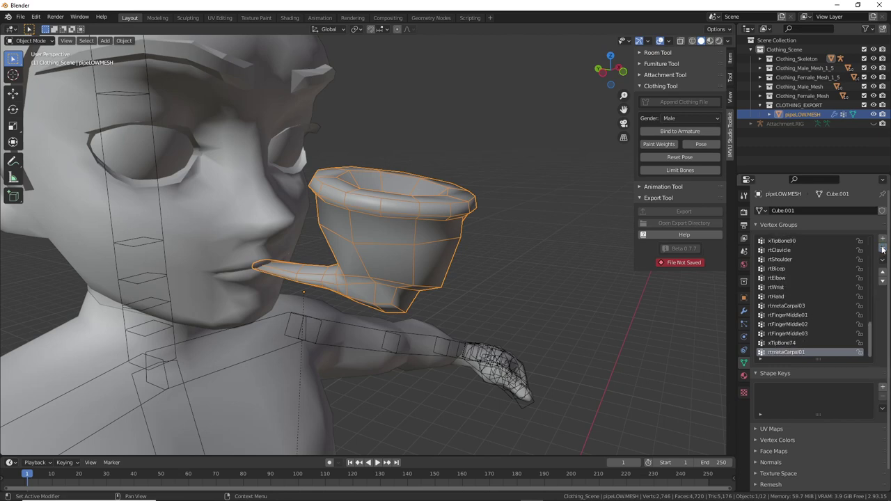
pyautogui.doubleClick(883, 248)
pyautogui.doubleClick(883, 248)
pyautogui.click(883, 249)
pyautogui.doubleClick(883, 249)
pyautogui.doubleClick(883, 249)
pyautogui.click(883, 249)
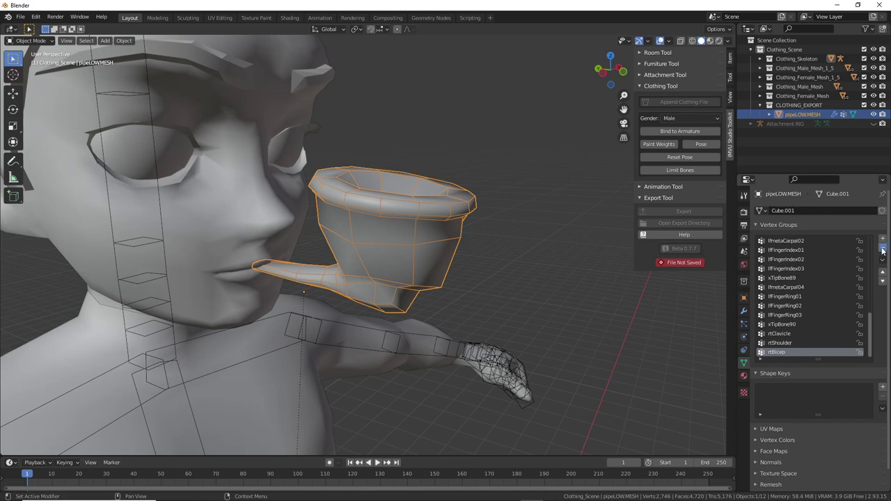
pyautogui.doubleClick(883, 249)
pyautogui.doubleClick(883, 248)
pyautogui.click(883, 248)
pyautogui.doubleClick(883, 249)
pyautogui.doubleClick(883, 249)
pyautogui.click(883, 249)
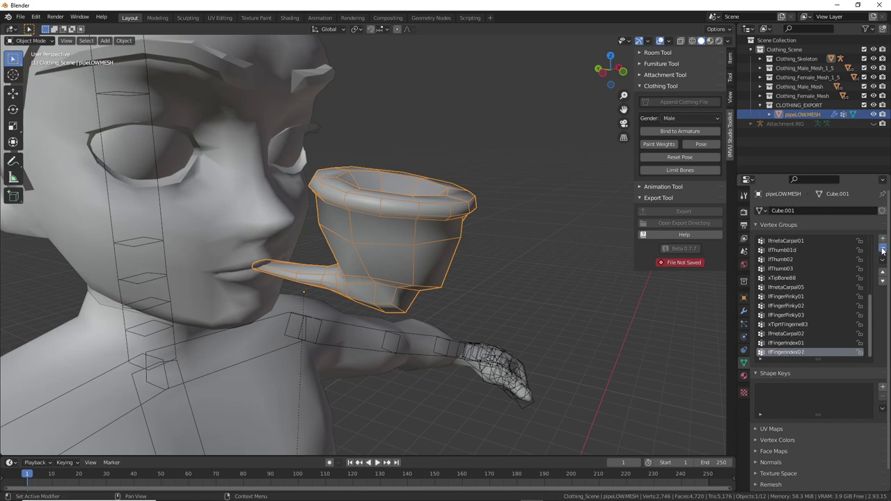
pyautogui.doubleClick(883, 248)
pyautogui.doubleClick(883, 249)
pyautogui.click(883, 248)
pyautogui.doubleClick(883, 249)
pyautogui.doubleClick(883, 248)
pyautogui.click(883, 249)
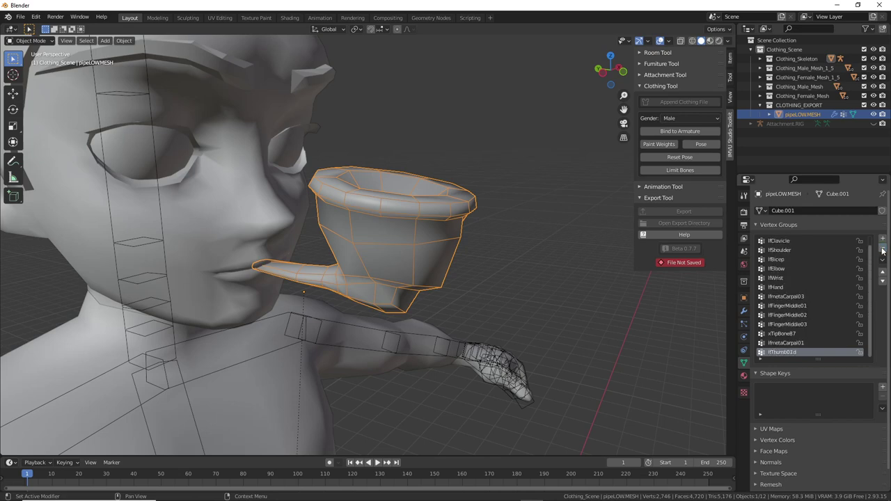
pyautogui.doubleClick(883, 248)
pyautogui.doubleClick(883, 248)
pyautogui.doubleClick(883, 249)
pyautogui.doubleClick(883, 249)
pyautogui.click(883, 249)
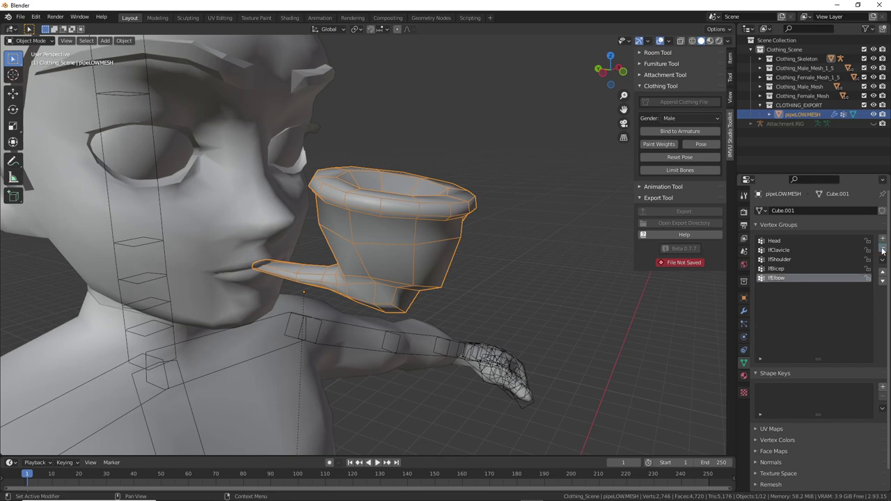
pyautogui.doubleClick(884, 248)
pyautogui.click(883, 249)
pyautogui.click(883, 249)
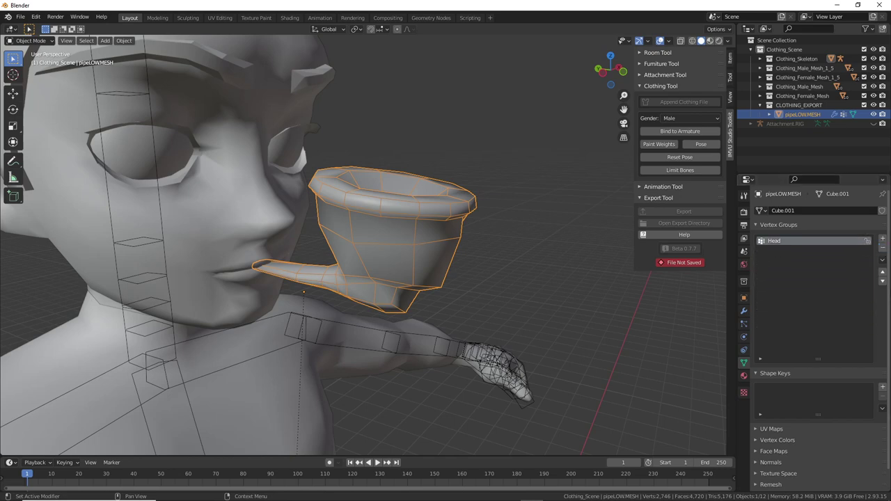
# Enter pose mode and test how the pipe follows trial rotations of the Head bone, cancelling each one.
pyautogui.moveTo(585, 284); pyautogui.dragTo(438, 283, button='middle')
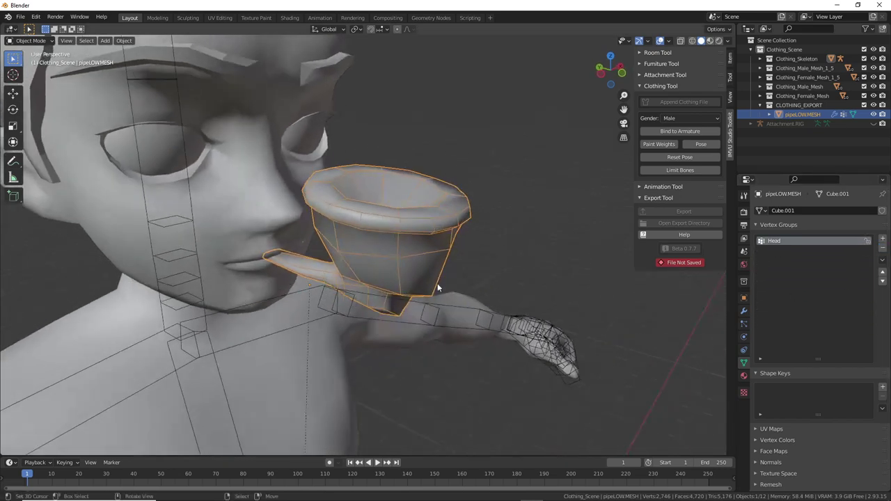
pyautogui.moveTo(301, 266); pyautogui.dragTo(369, 294, button='middle')
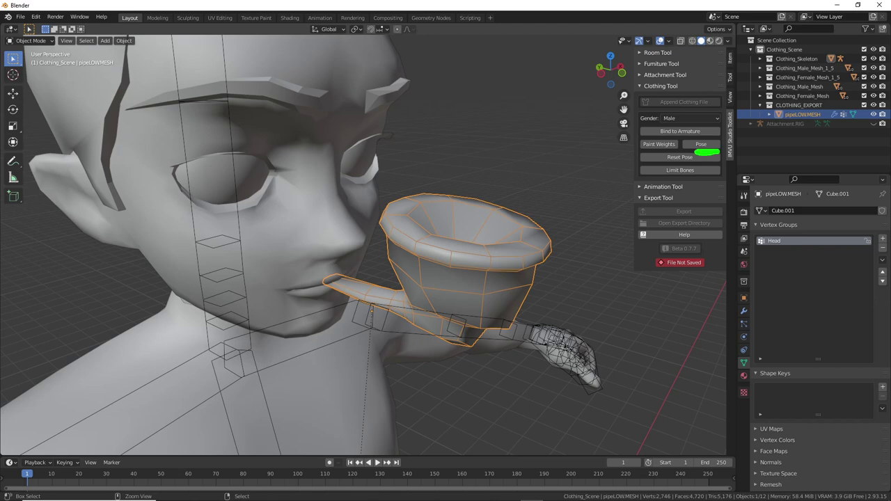
pyautogui.click(700, 144)
pyautogui.press('r')
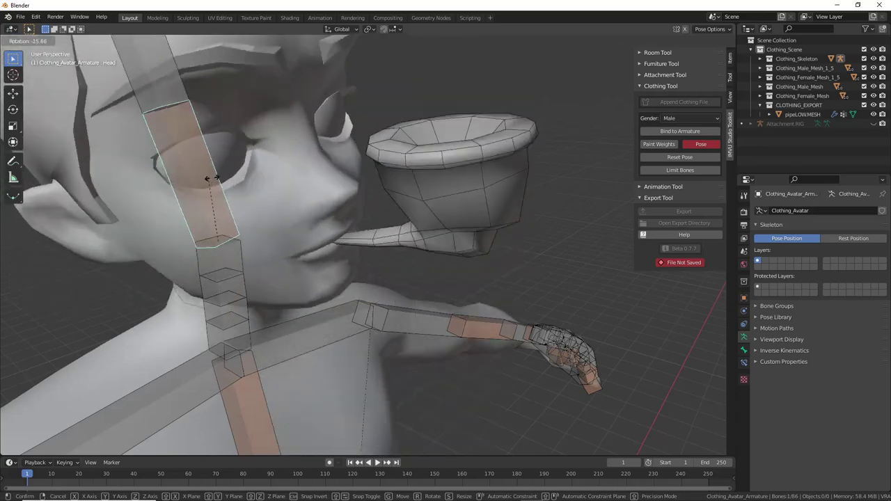
pyautogui.rightClick(226, 240)
pyautogui.moveTo(226, 240); pyautogui.dragTo(340, 257, button='middle')
pyautogui.scroll(-2, 337, 263)
pyautogui.press('r')
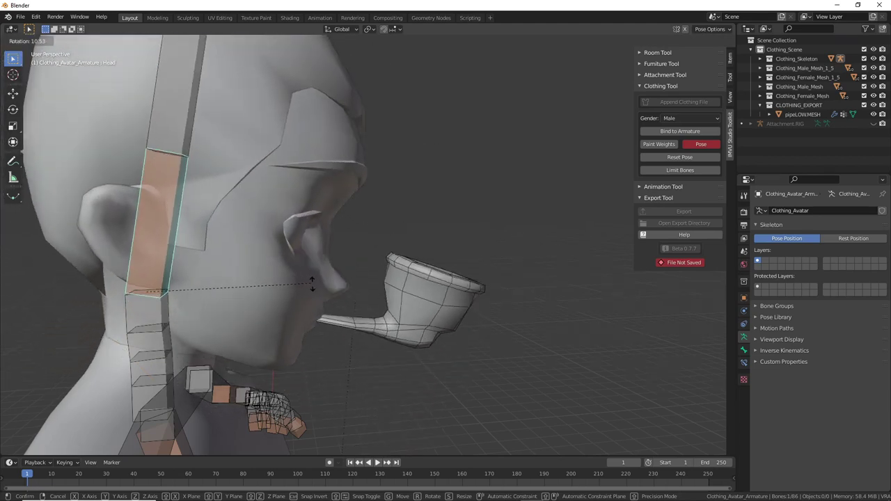
pyautogui.rightClick(334, 295)
# Test a large sideways rotation of the Head bone from the front, restore the pose, and leave pose mode.
pyautogui.moveTo(374, 319); pyautogui.dragTo(277, 317, button='middle')
pyautogui.press('r')
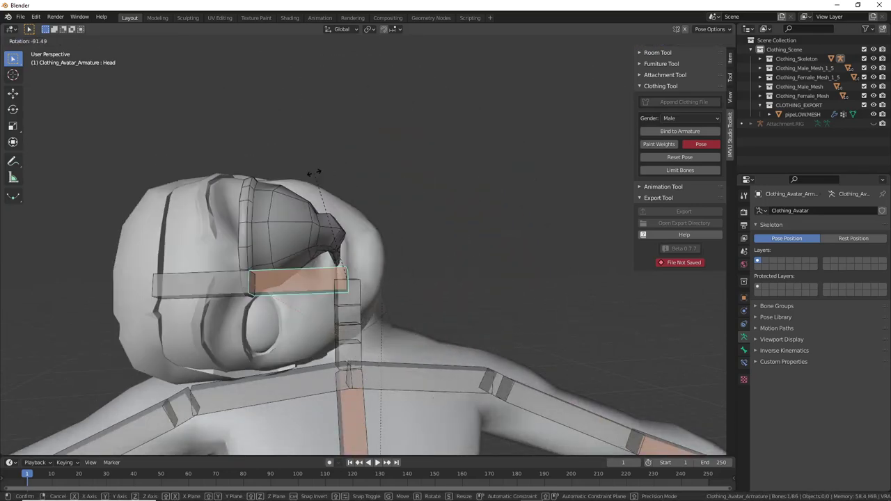
pyautogui.click(439, 249)
pyautogui.moveTo(341, 245); pyautogui.dragTo(432, 275, button='middle')
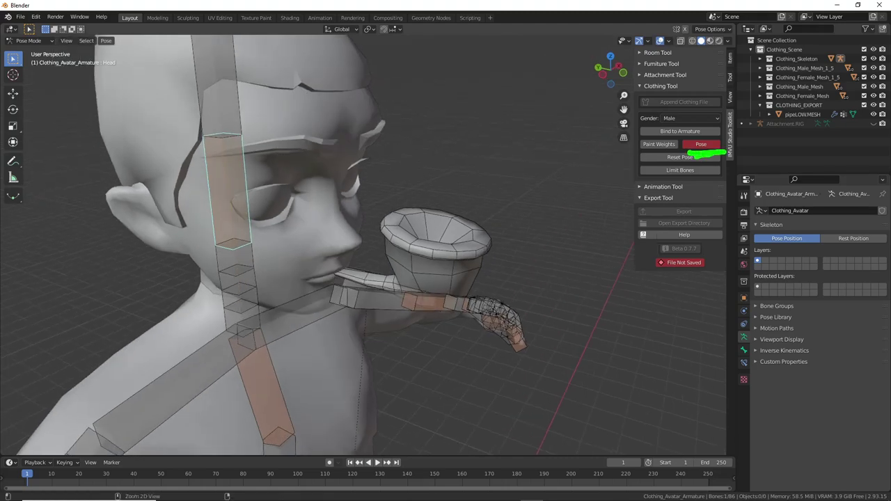
pyautogui.click(701, 145)
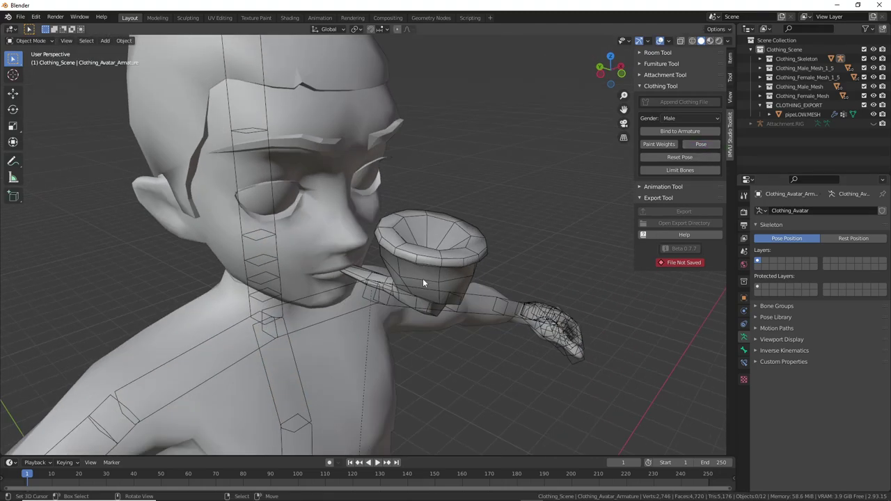
# Select the pipe mesh, turn its bowl toward the character's left side, and tilt it around the Y axis.
pyautogui.click(426, 271)
pyautogui.moveTo(429, 264); pyautogui.dragTo(364, 298, button='middle')
pyautogui.press('r')
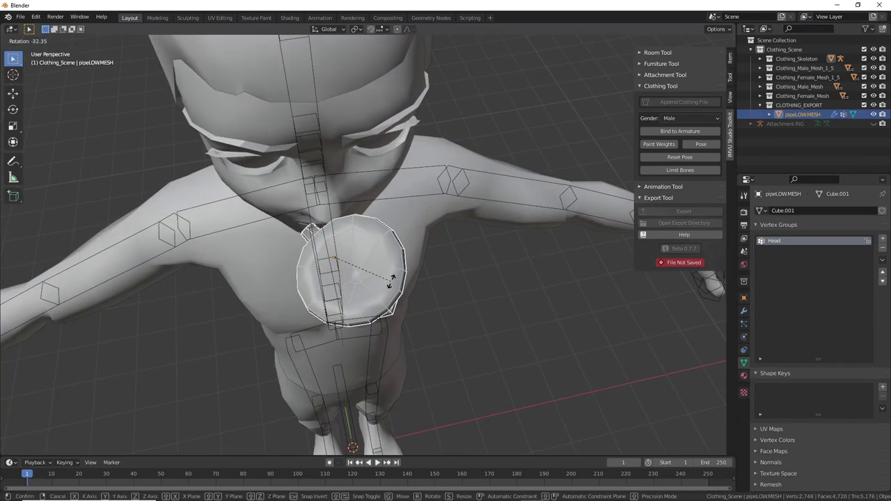
pyautogui.click(385, 284)
pyautogui.moveTo(257, 236); pyautogui.dragTo(244, 179, button='middle')
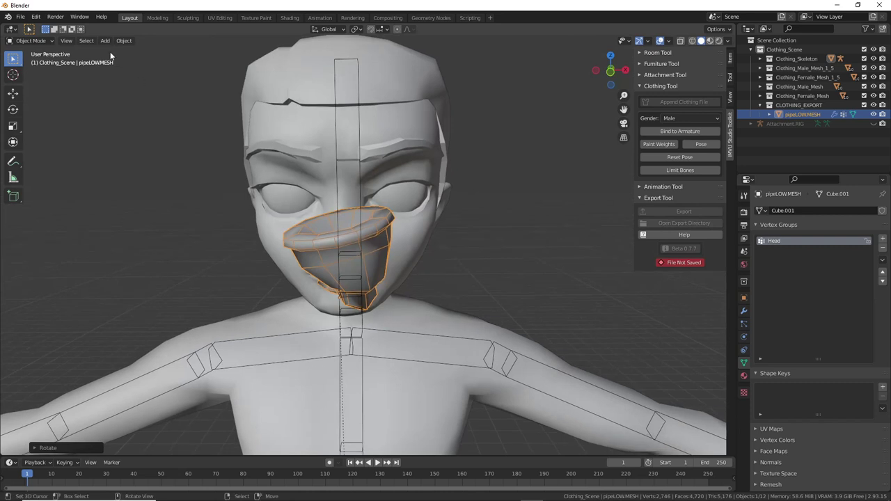
pyautogui.click(12, 110)
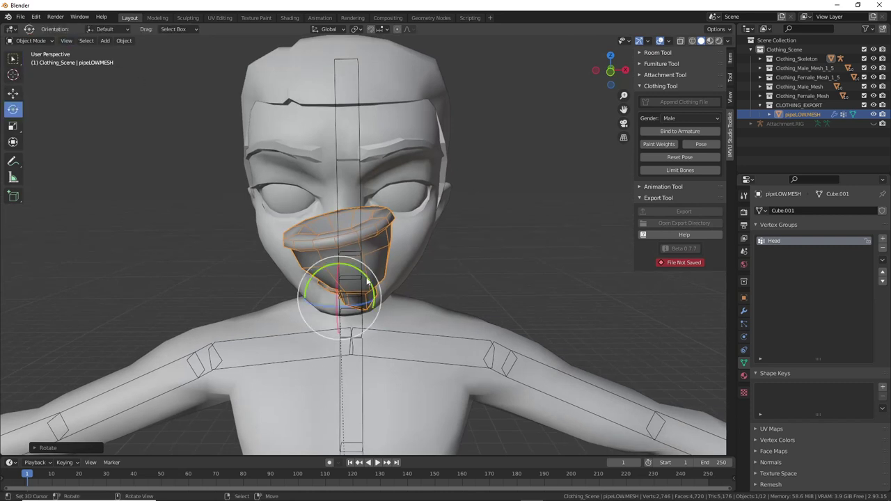
pyautogui.moveTo(367, 278); pyautogui.dragTo(374, 296)
# Move the pipe sideways along the X axis toward the left corner of the mouth.
pyautogui.moveTo(366, 298); pyautogui.dragTo(346, 301, button='middle')
pyautogui.click(13, 93)
pyautogui.moveTo(365, 304); pyautogui.dragTo(398, 310)
pyautogui.moveTo(398, 310); pyautogui.dragTo(439, 341, button='middle')
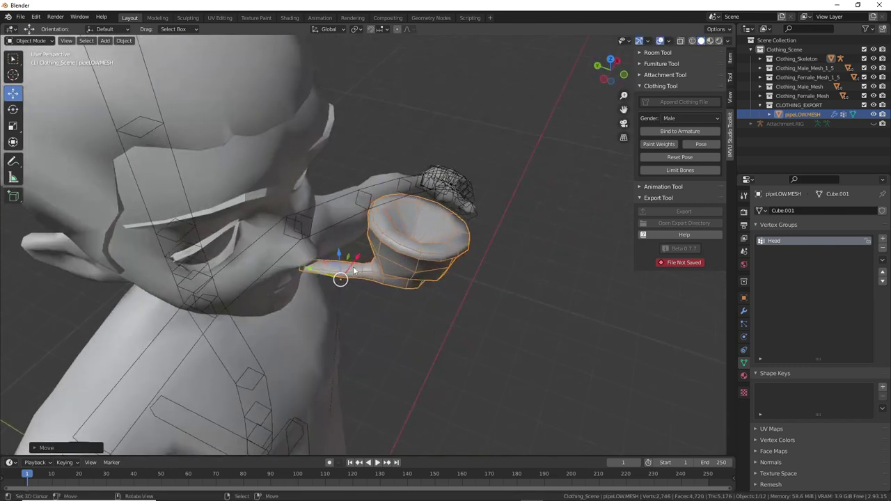
pyautogui.moveTo(315, 277); pyautogui.dragTo(337, 269, button='middle')
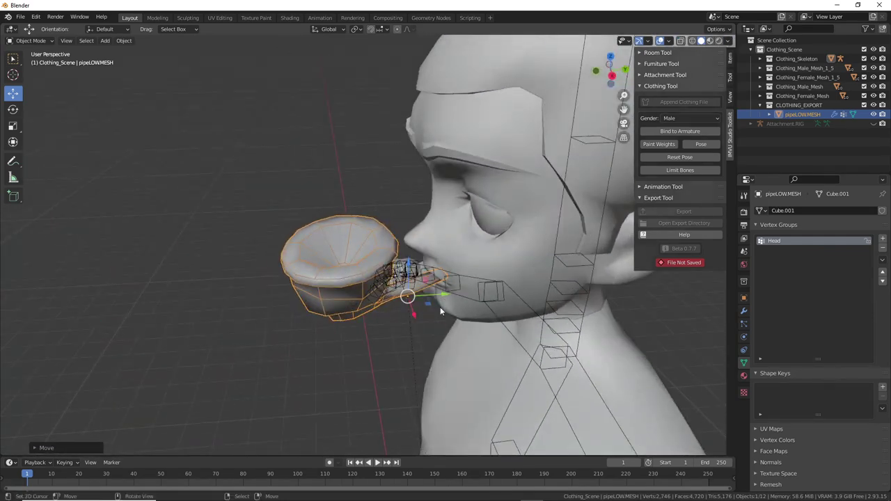
# Adjust the pipe's rotation around the Z axis and tilt its bowl relative to the mouth.
pyautogui.moveTo(440, 307); pyautogui.dragTo(316, 263, button='middle')
pyautogui.click(13, 109)
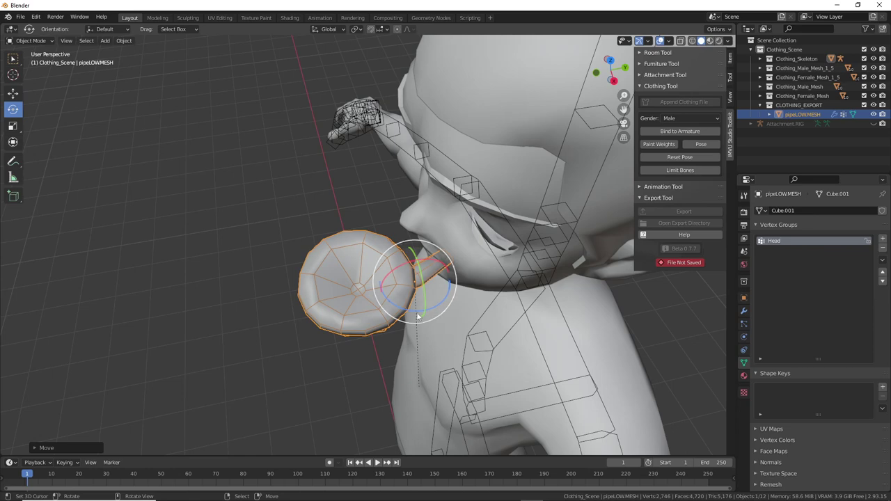
pyautogui.moveTo(439, 305)
pyautogui.mouseDown()
pyautogui.moveTo(424, 309)
pyautogui.moveTo(432, 315)
pyautogui.mouseUp()
pyautogui.moveTo(432, 315); pyautogui.dragTo(386, 267, button='middle')
pyautogui.moveTo(394, 284); pyautogui.dragTo(265, 212)
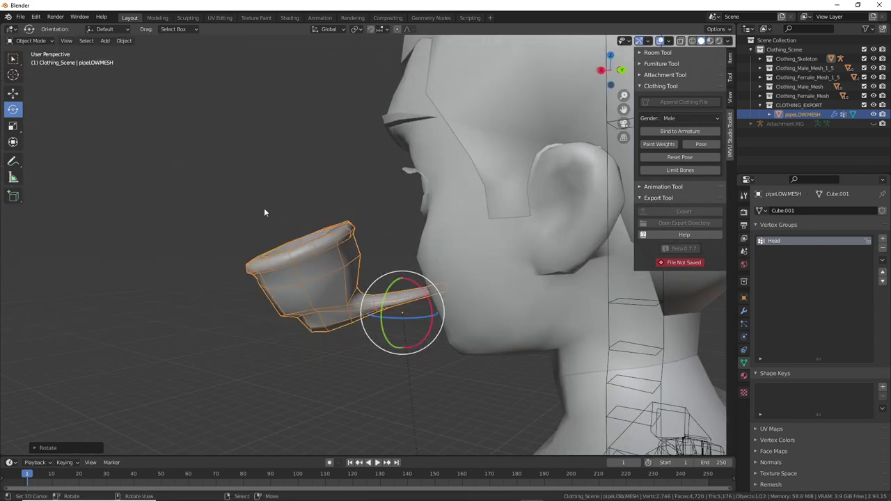
# Reposition the pipe vertically and horizontally so the tip of its stem sits at the left side of the lips.
pyautogui.click(15, 95)
pyautogui.moveTo(401, 279); pyautogui.dragTo(402, 291)
pyautogui.moveTo(402, 291); pyautogui.dragTo(306, 345, button='middle')
pyautogui.press('g')
pyautogui.moveTo(282, 330); pyautogui.dragTo(275, 326)
pyautogui.moveTo(341, 333); pyautogui.dragTo(236, 342, button='middle')
pyautogui.moveTo(410, 332); pyautogui.dragTo(329, 298, button='middle')
pyautogui.moveTo(485, 344); pyautogui.dragTo(489, 342)
pyautogui.moveTo(462, 341); pyautogui.dragTo(557, 361, button='middle')
pyautogui.scroll(-5, 556, 362)
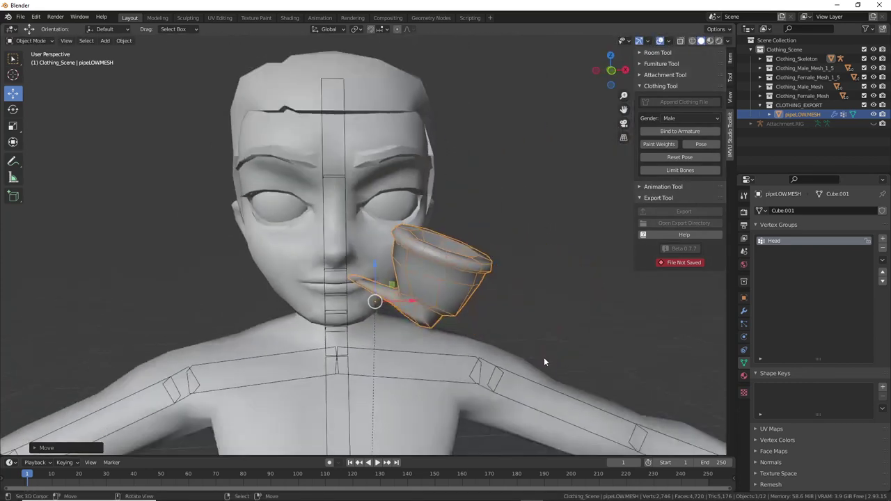
# Return to pose mode and test moving and rotating the Head bone with the repositioned pipe, then cancel the transforms.
pyautogui.moveTo(378, 307); pyautogui.dragTo(409, 300, button='middle')
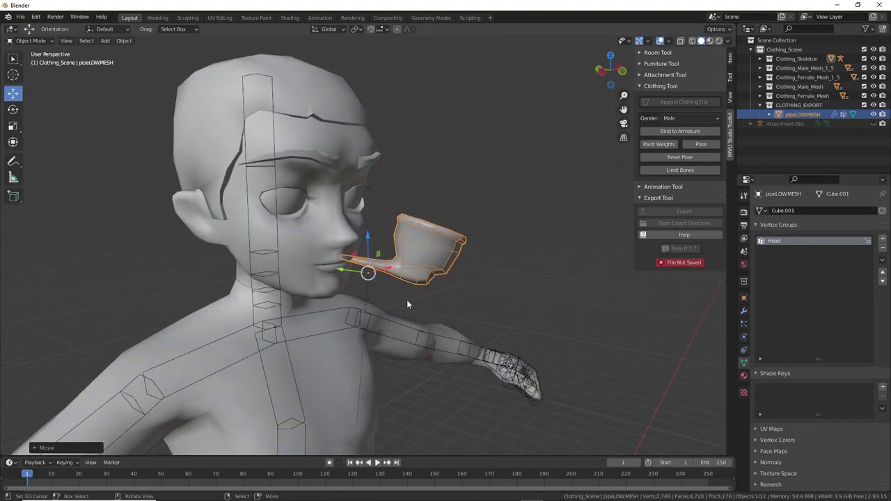
pyautogui.keyDown('shift'); pyautogui.moveTo(352, 294); pyautogui.dragTo(417, 291, button='middle'); pyautogui.keyUp('shift')
pyautogui.click(701, 145)
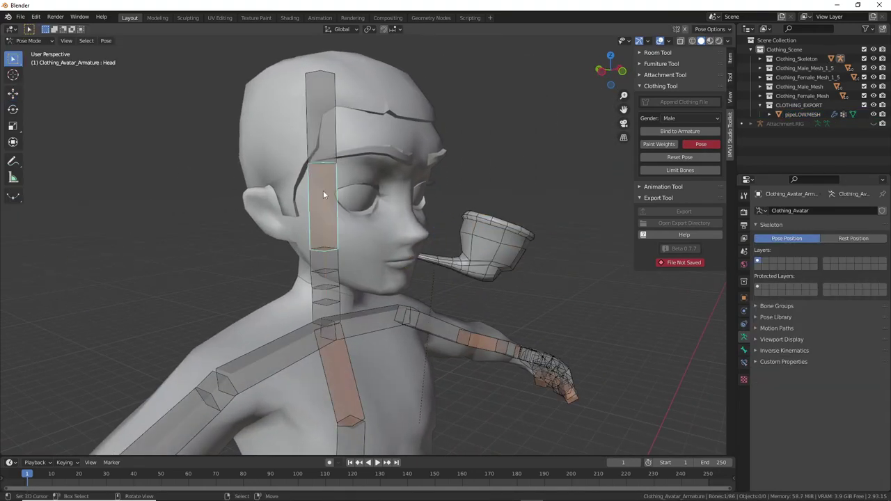
pyautogui.press('g')
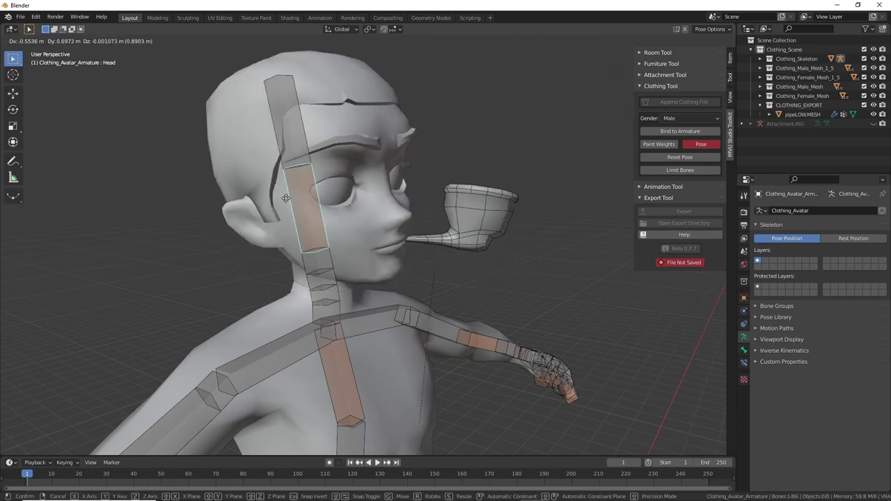
pyautogui.press('r')
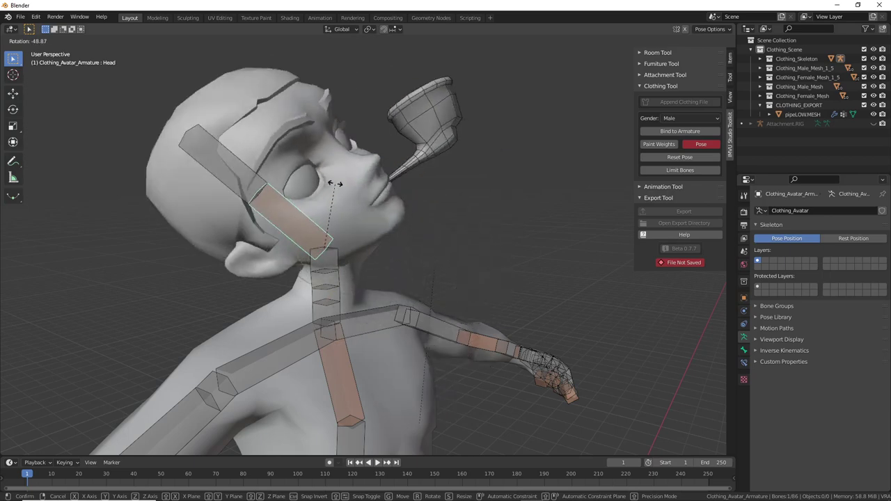
pyautogui.rightClick(453, 264)
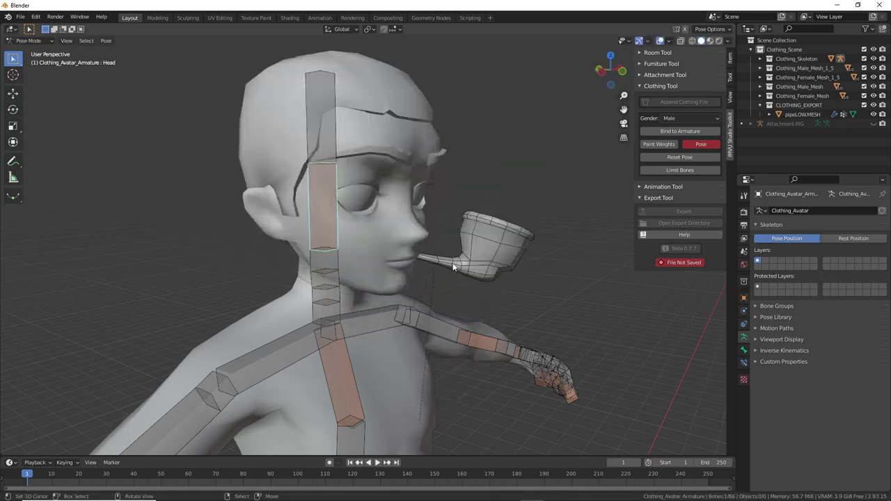
# Switch the viewport to Material Preview shading to display the textured avatar and pipe.
pyautogui.moveTo(453, 264)
pyautogui.mouseDown(button='middle')
pyautogui.moveTo(349, 271)
pyautogui.moveTo(446, 277)
pyautogui.mouseUp(button='middle')
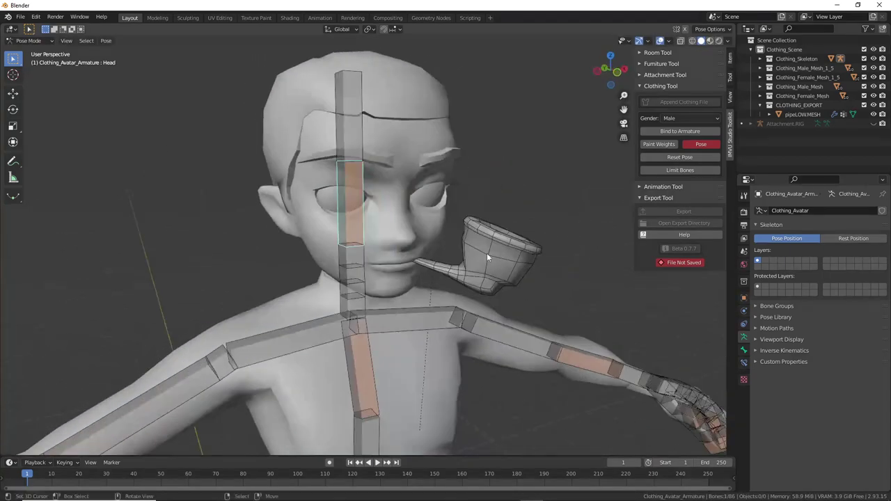
pyautogui.click(709, 41)
pyautogui.moveTo(530, 277); pyautogui.dragTo(552, 270, button='middle')
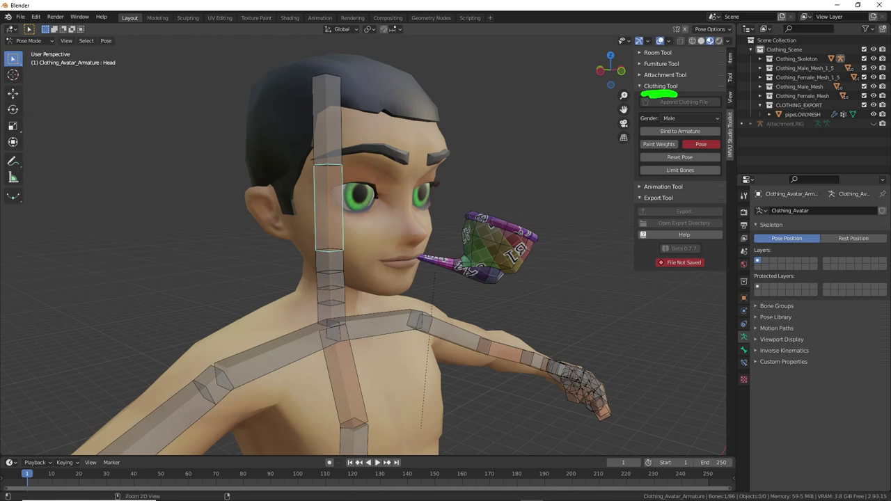
# Show the Attachment.RIG armature briefly to check its bubbletarget bone, and hide it again.
pyautogui.click(874, 123)
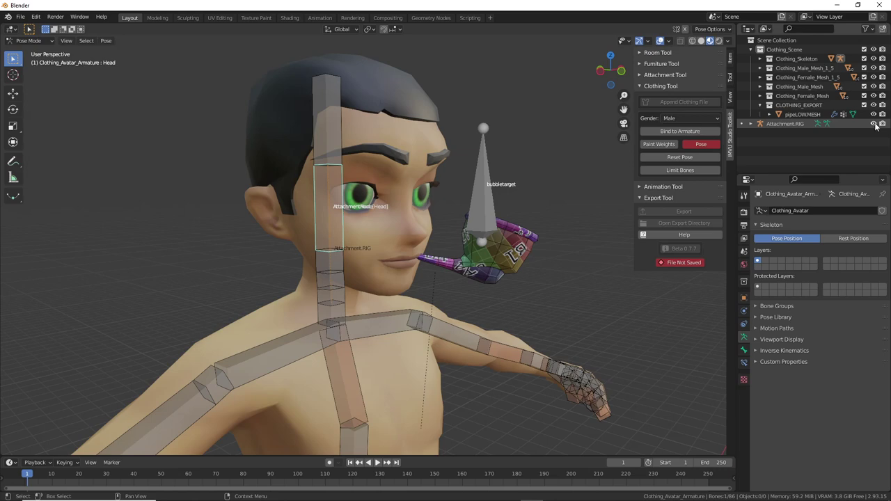
pyautogui.click(874, 123)
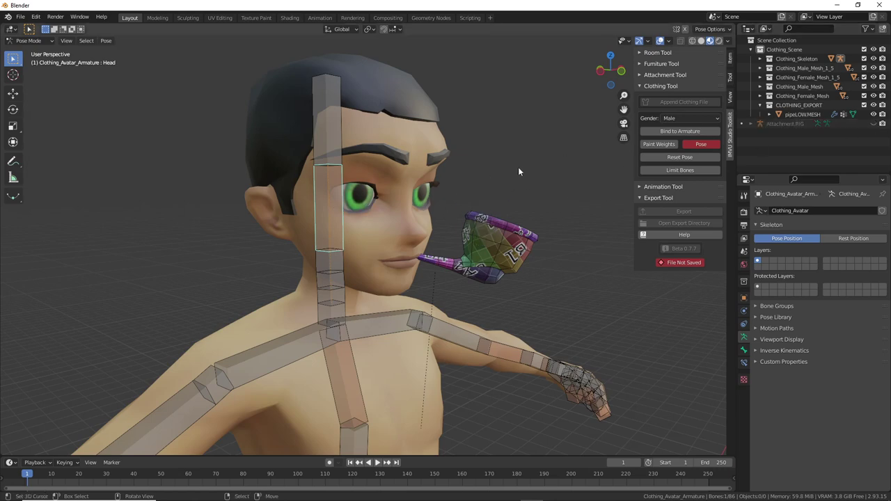
# Leave pose mode and select the pipe mesh.
pyautogui.click(505, 244)
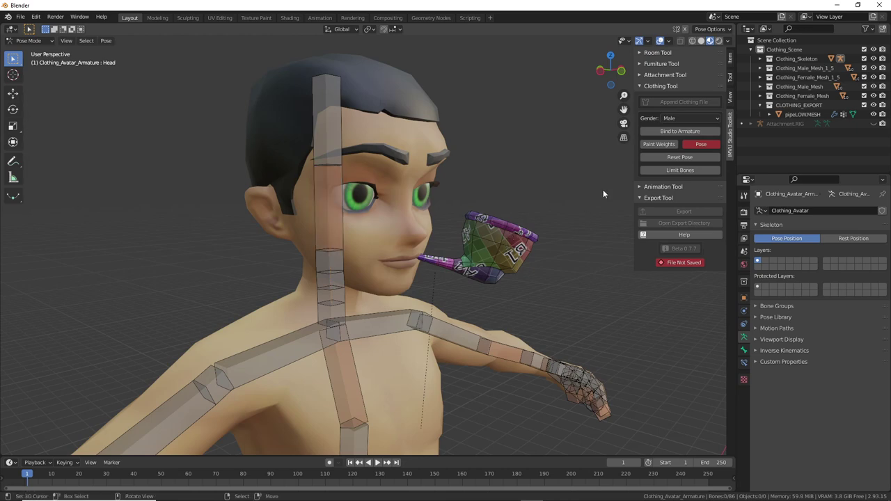
pyautogui.click(698, 145)
pyautogui.click(522, 232)
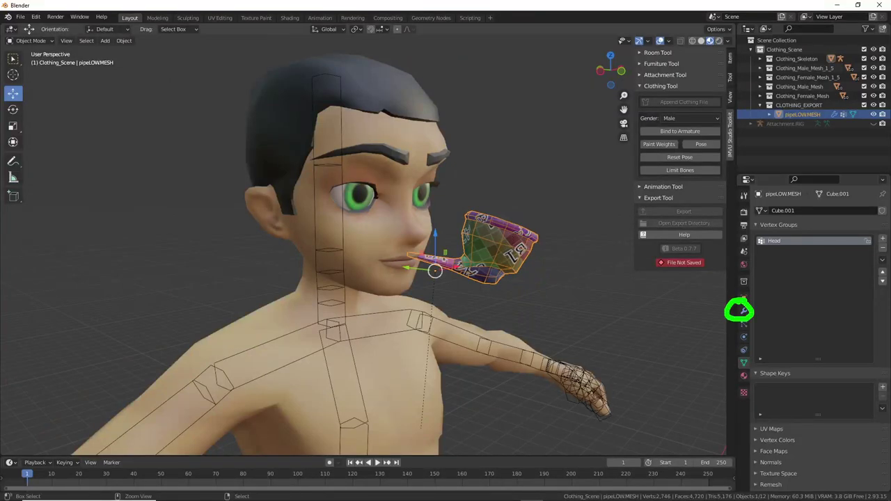
# Rename the pipe mesh's armature modifier to Armature.
pyautogui.click(744, 310)
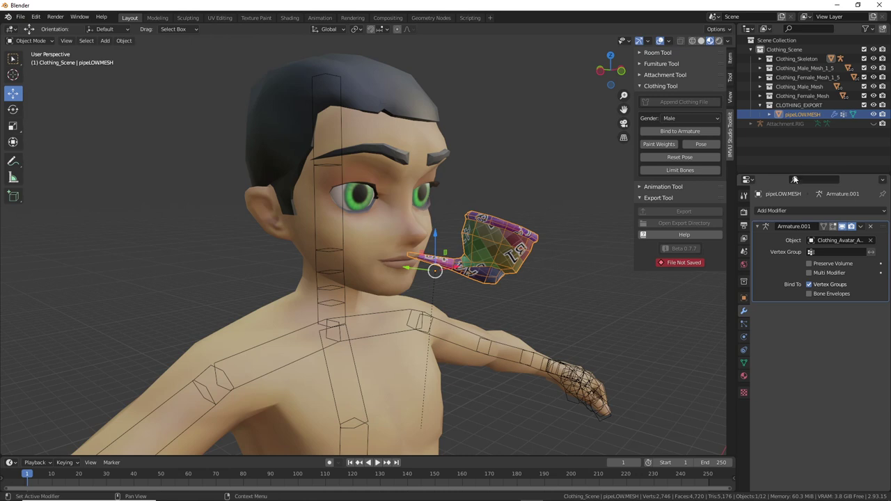
pyautogui.click(812, 226)
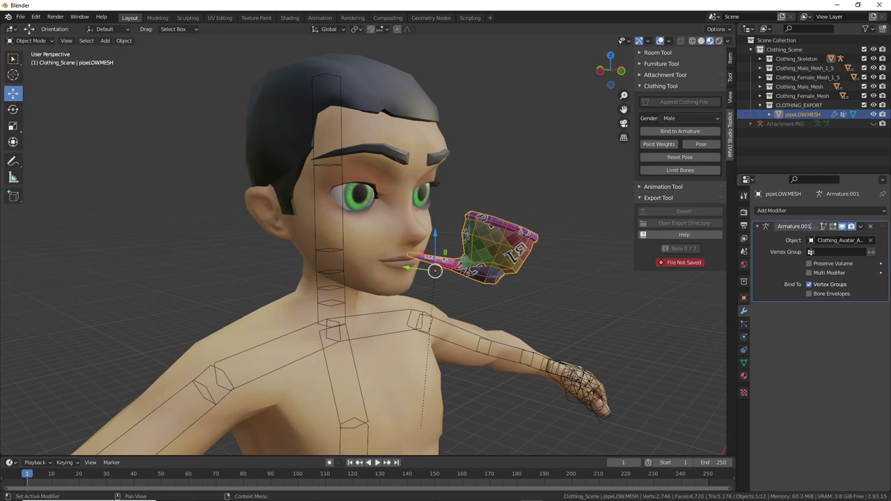
pyautogui.press('BackSpace')
pyautogui.press('BackSpace')
pyautogui.press('BackSpace')
pyautogui.press('BackSpace')
pyautogui.press('Return')
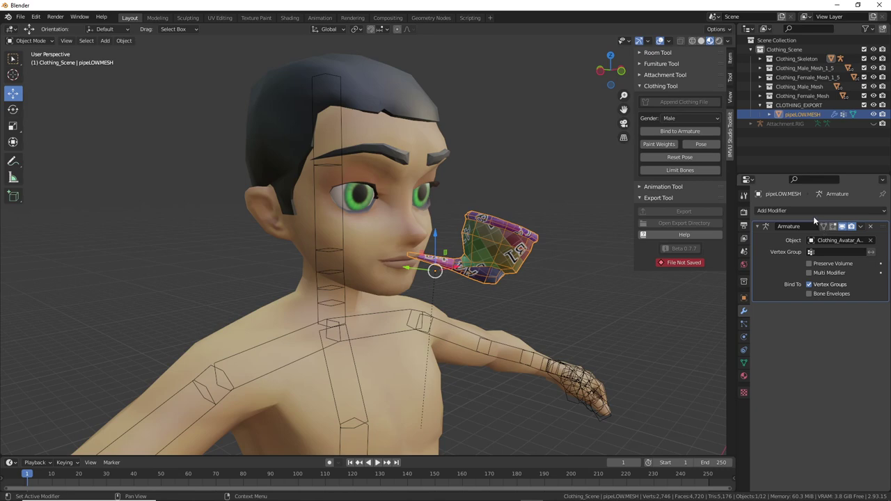
pyautogui.moveTo(520, 235); pyautogui.dragTo(501, 239, button='middle')
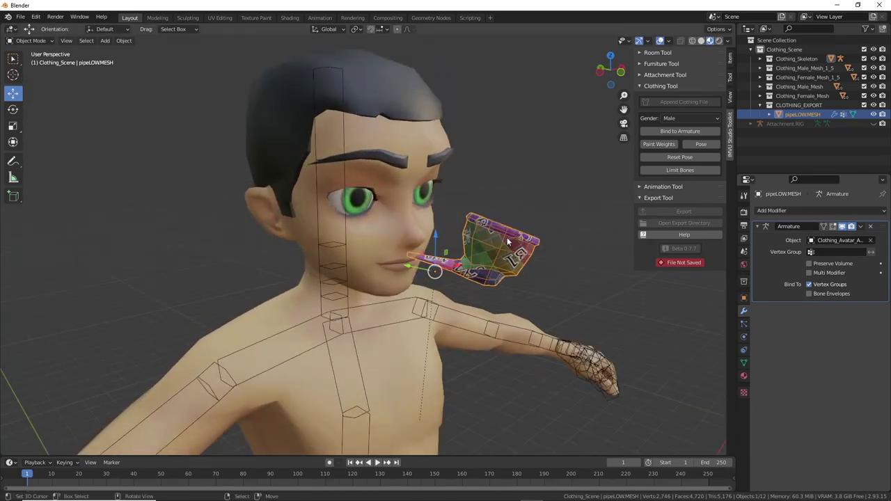
pyautogui.click(681, 131)
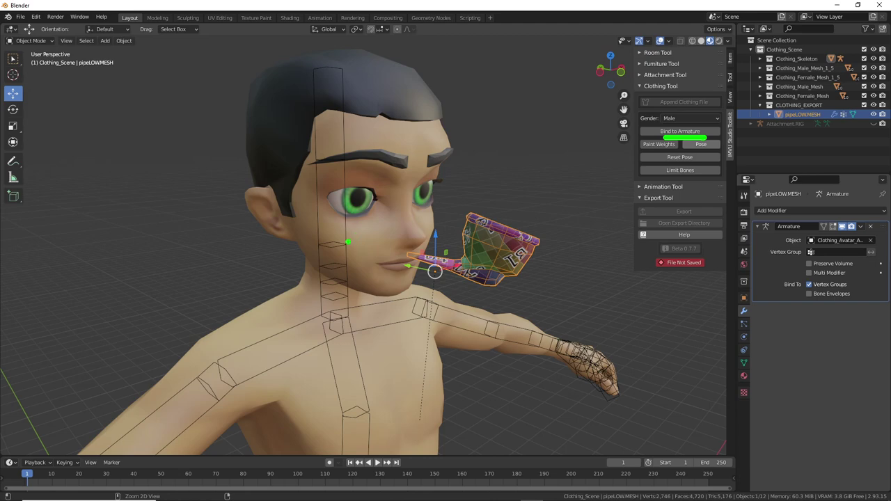
pyautogui.moveTo(350, 241)
pyautogui.mouseDown()
pyautogui.moveTo(340, 234)
pyautogui.moveTo(368, 245)
pyautogui.moveTo(319, 232)
pyautogui.mouseUp()
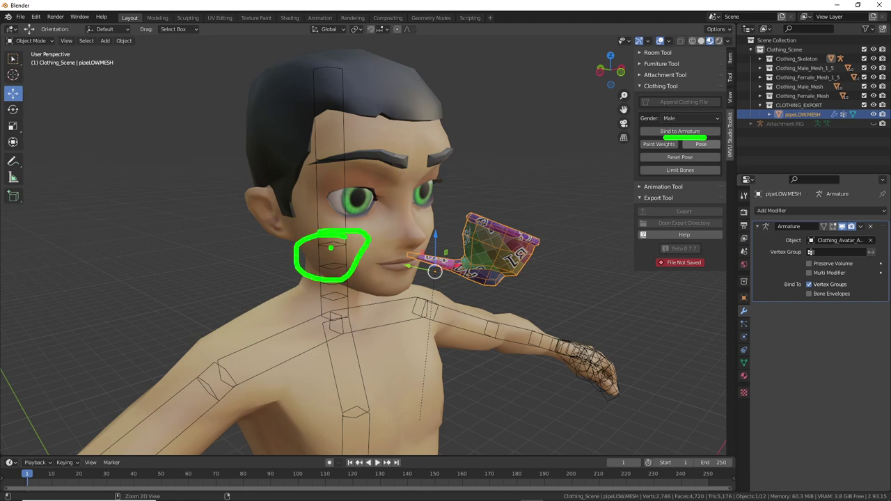
pyautogui.moveTo(403, 253)
pyautogui.mouseDown()
pyautogui.moveTo(685, 263)
pyautogui.moveTo(670, 286)
pyautogui.mouseUp()
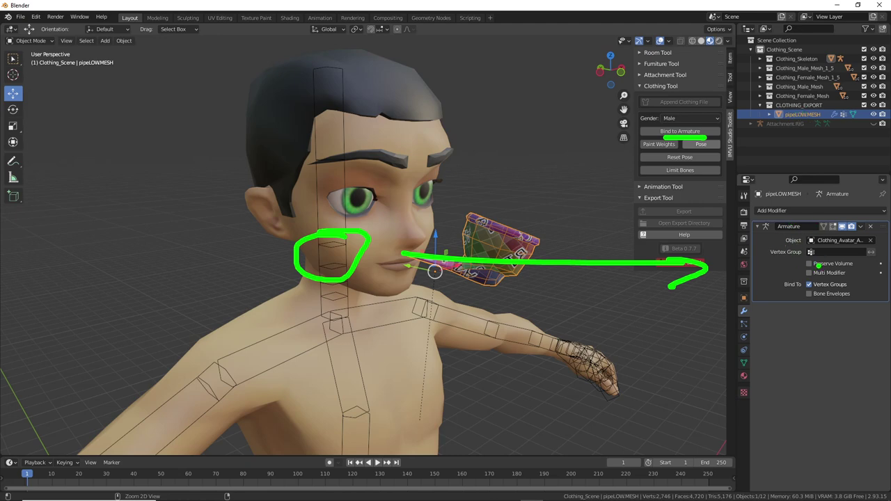
pyautogui.press('Escape')
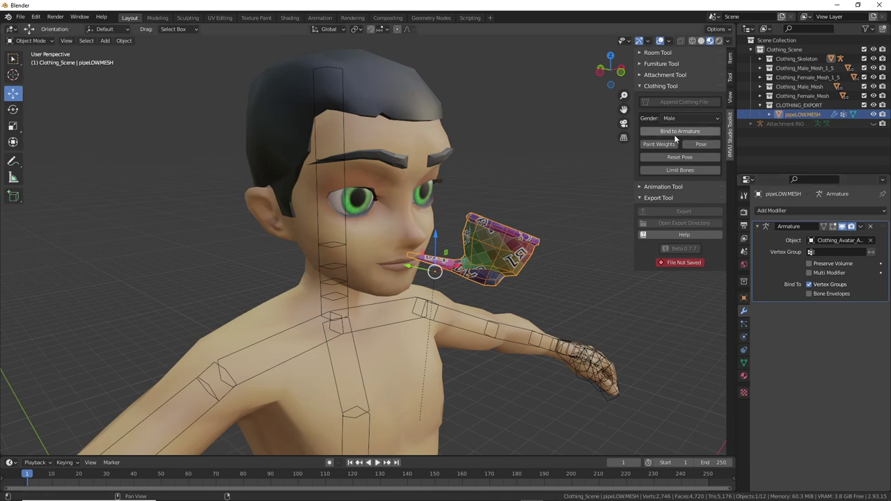
pyautogui.moveTo(481, 278); pyautogui.dragTo(463, 288, button='middle')
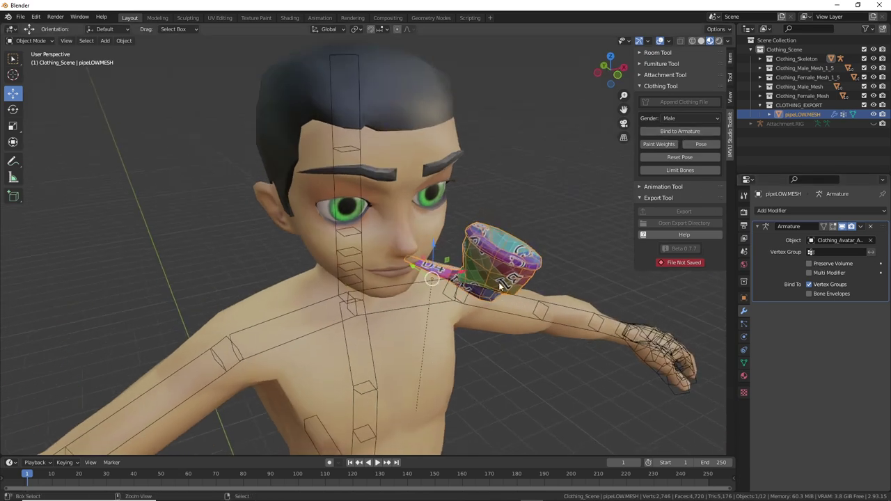
pyautogui.hotkey('ctrl', '2')
pyautogui.moveTo(487, 263); pyautogui.dragTo(493, 259)
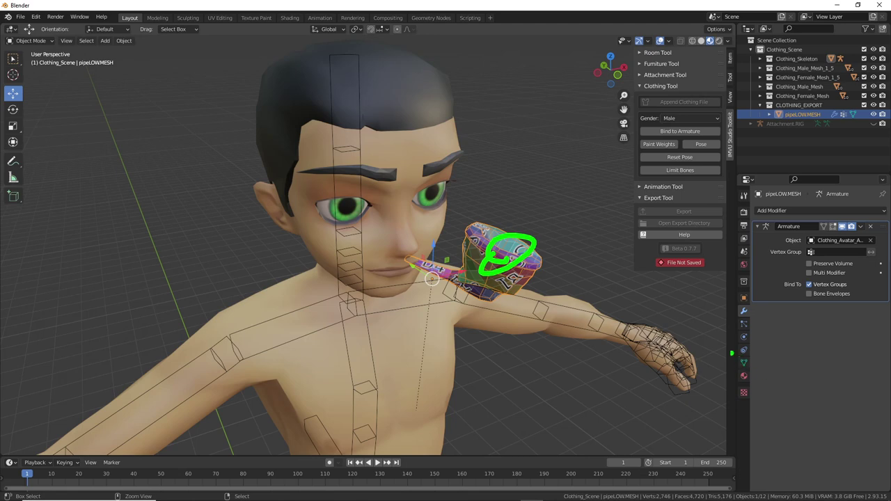
pyautogui.moveTo(730, 352); pyautogui.dragTo(709, 346)
# Display the pipe mesh's vertex groups and examine the pipe's placement at the mouth from the front.
pyautogui.click(744, 362)
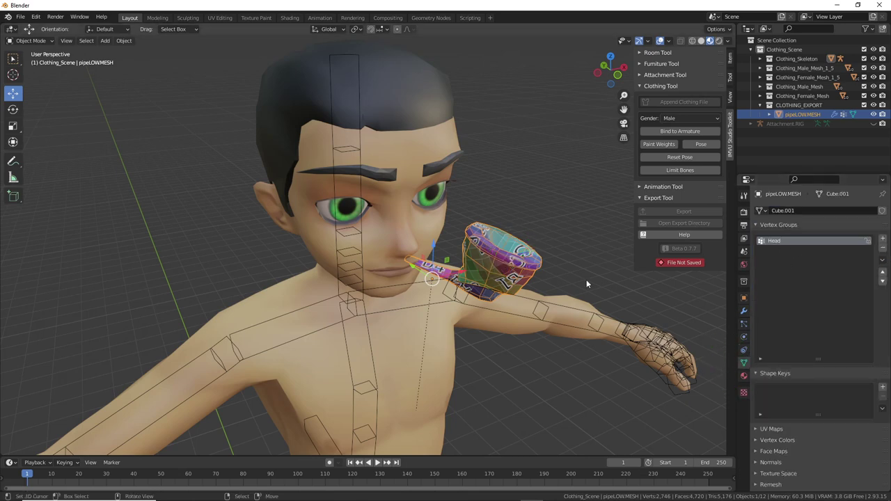
pyautogui.moveTo(557, 283); pyautogui.dragTo(428, 289, button='middle')
pyautogui.scroll(1, 492, 289)
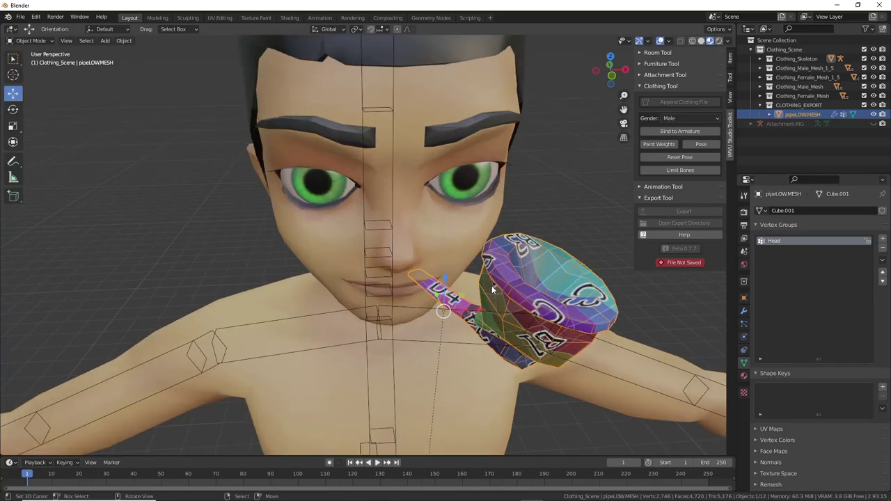
pyautogui.scroll(-1, 492, 289)
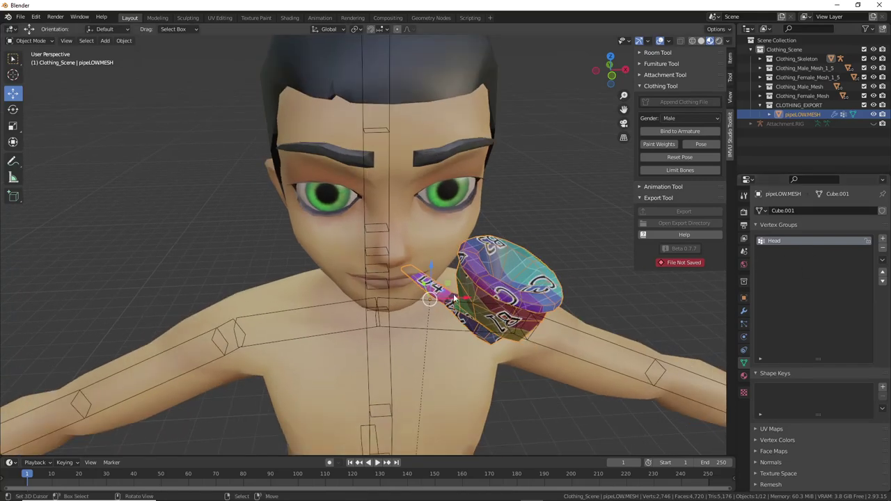
pyautogui.moveTo(515, 289); pyautogui.dragTo(468, 281, button='middle')
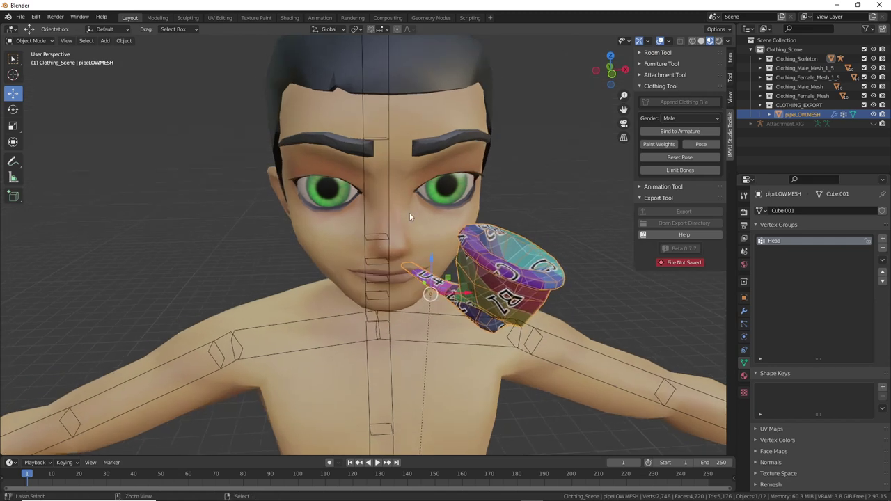
pyautogui.moveTo(371, 156); pyautogui.dragTo(379, 164)
pyautogui.moveTo(486, 245)
pyautogui.mouseDown()
pyautogui.moveTo(518, 260)
pyautogui.moveTo(450, 233)
pyautogui.mouseUp()
pyautogui.moveTo(640, 154); pyautogui.dragTo(716, 155)
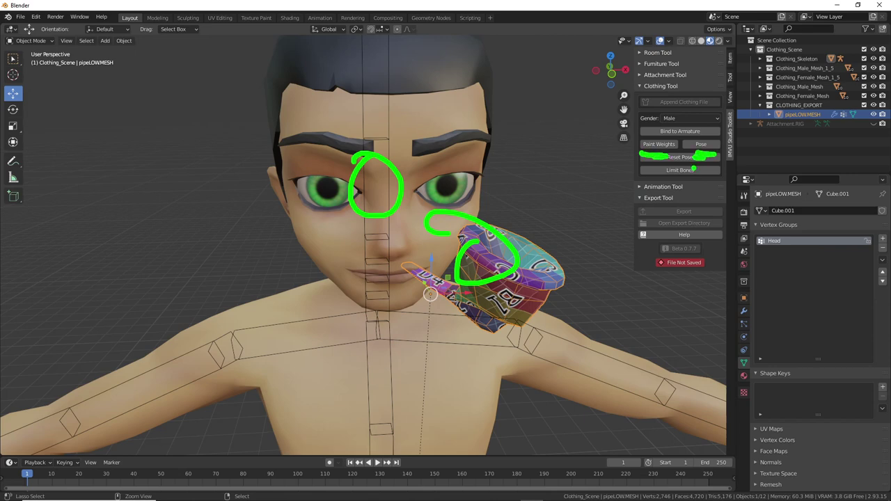
pyautogui.press('Escape')
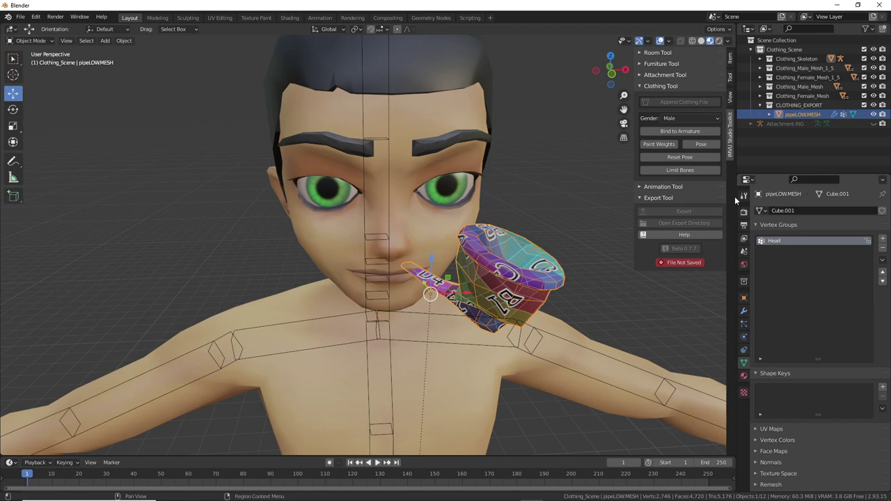
# Check the pipe's Head group weights in Weight Paint mode, and return to Object Mode.
pyautogui.click(658, 144)
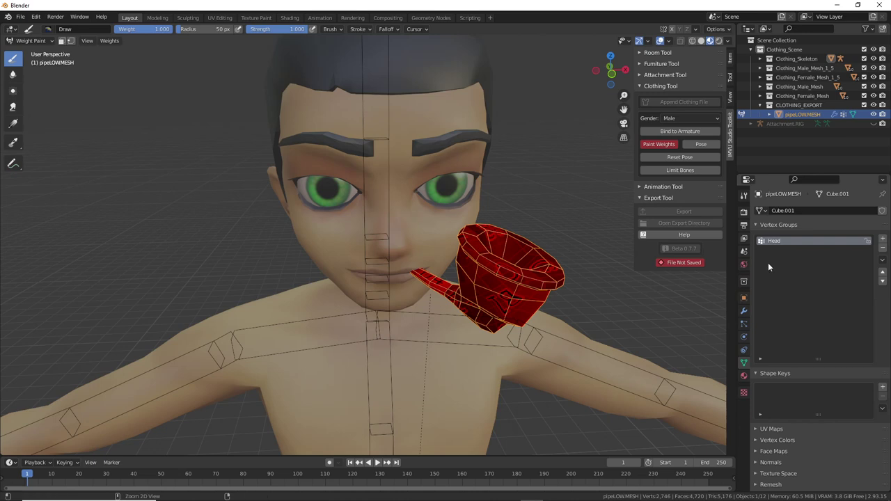
pyautogui.moveTo(780, 257)
pyautogui.mouseDown()
pyautogui.moveTo(794, 259)
pyautogui.moveTo(794, 357)
pyautogui.mouseUp()
pyautogui.click(659, 144)
pyautogui.moveTo(561, 296)
pyautogui.mouseDown(button='middle')
pyautogui.moveTo(507, 317)
pyautogui.moveTo(472, 313)
pyautogui.moveTo(479, 301)
pyautogui.mouseUp(button='middle')
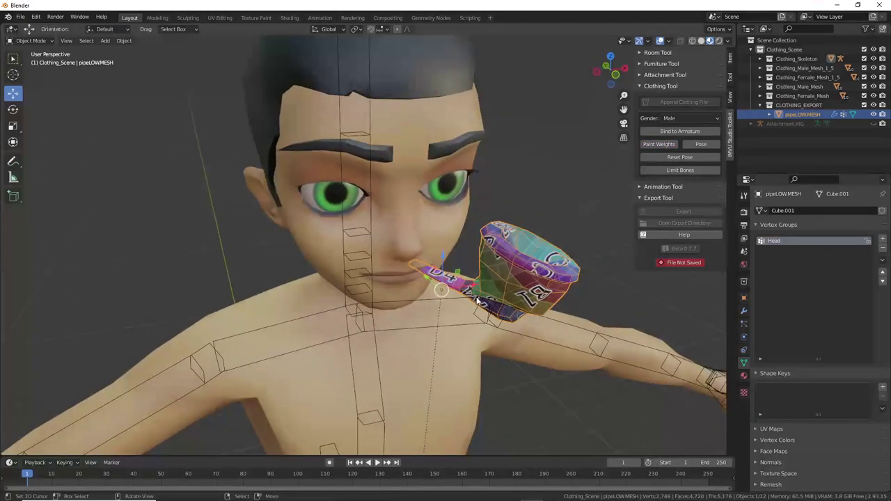
# Start saving the scene as a new file in the Blender 2.8 folder and find the existing bubblepipe files there.
pyautogui.click(21, 17)
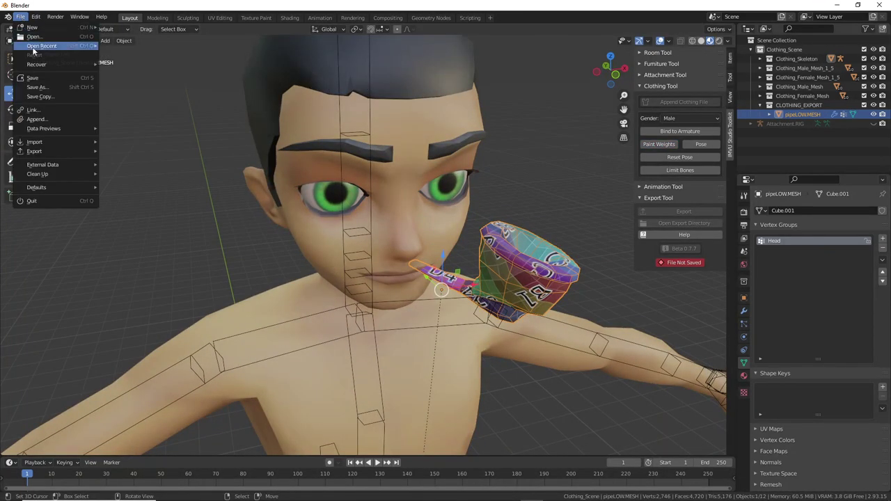
pyautogui.click(39, 88)
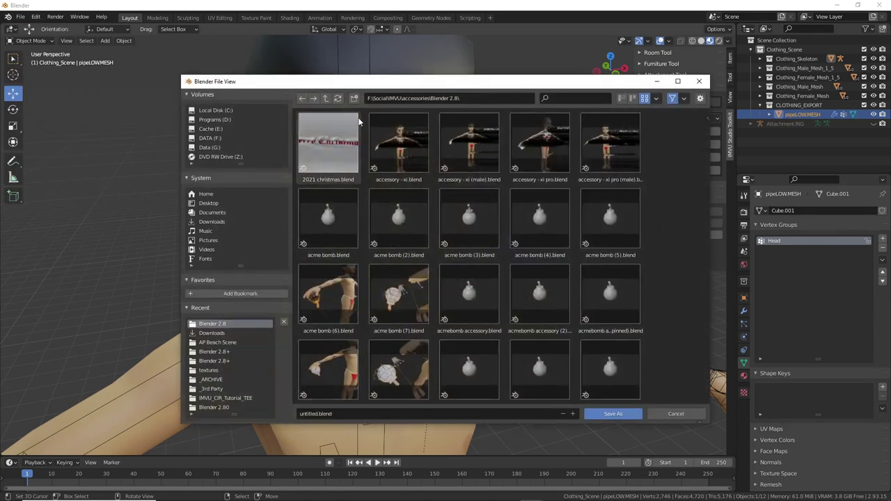
pyautogui.click(337, 413)
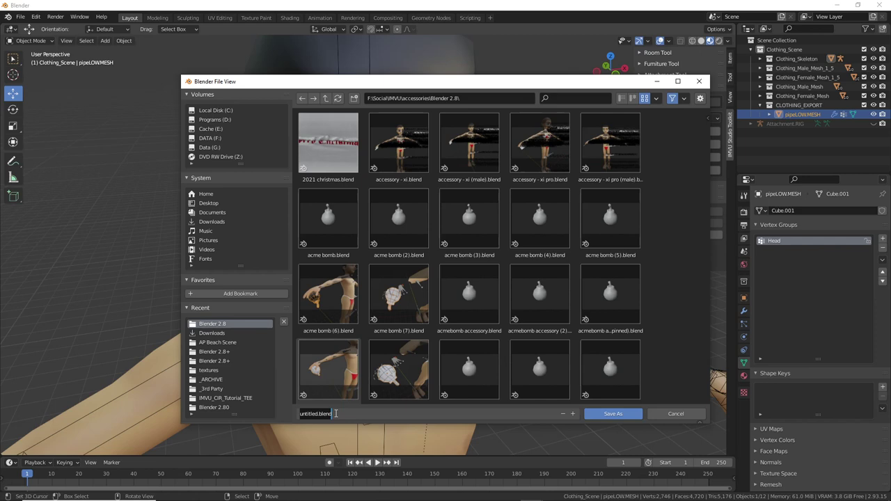
pyautogui.scroll(-10, 682, 288)
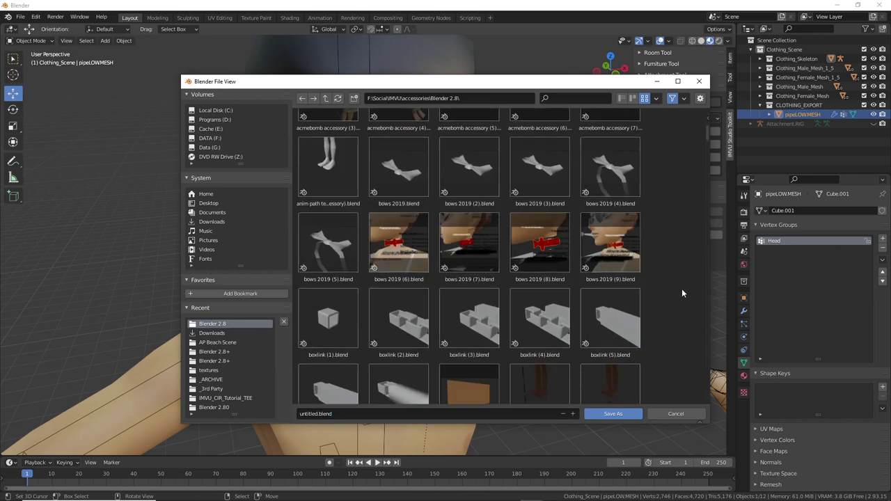
pyautogui.scroll(-5, 677, 291)
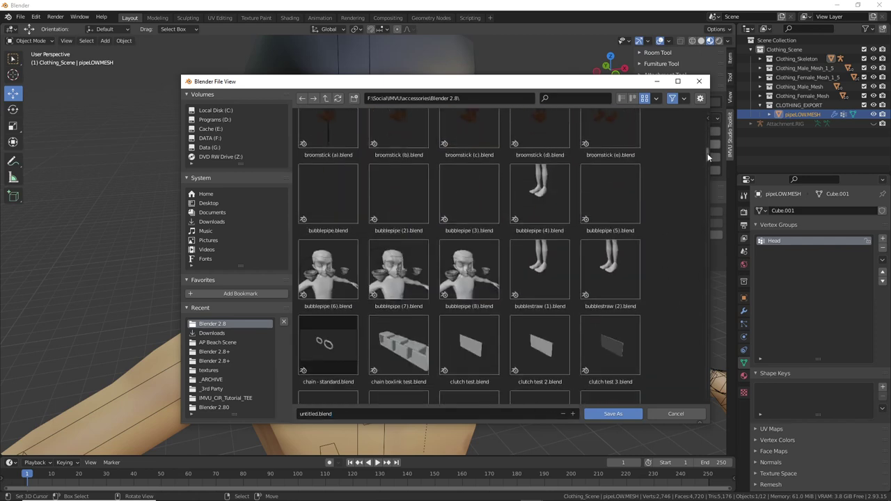
pyautogui.moveTo(708, 153)
pyautogui.mouseDown()
pyautogui.moveTo(685, 278)
pyautogui.moveTo(694, 324)
pyautogui.moveTo(692, 139)
pyautogui.moveTo(695, 157)
pyautogui.mouseUp()
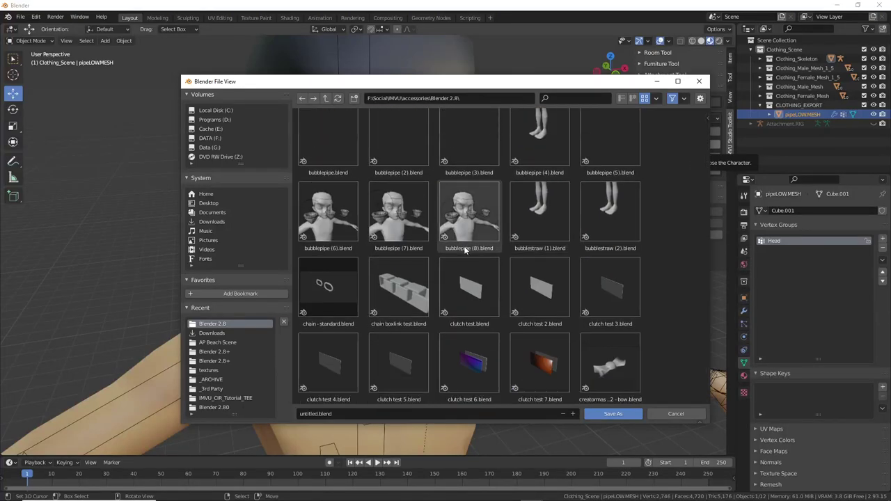
# Save the project as bubblepipe (9).blend in the Blender 2.8 accessories folder, basing the name on bubblepipe (8).blend.
pyautogui.click(468, 227)
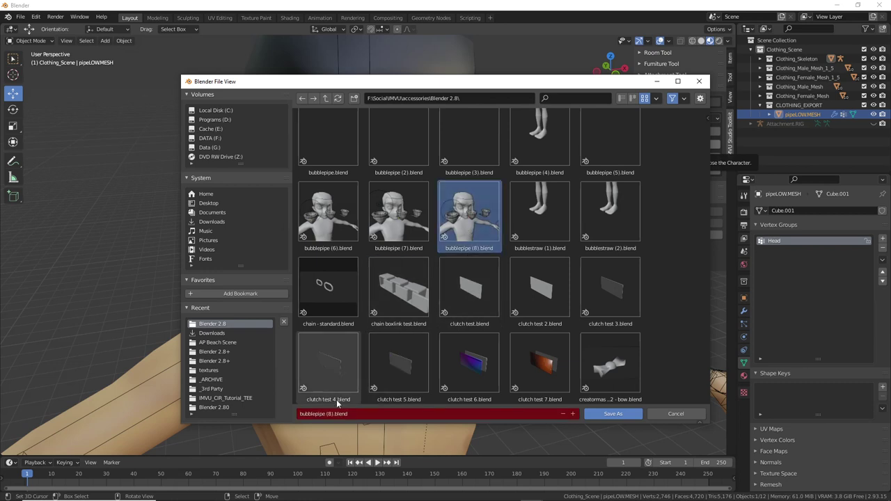
pyautogui.click(330, 414)
pyautogui.click(329, 414)
pyautogui.press('Delete')
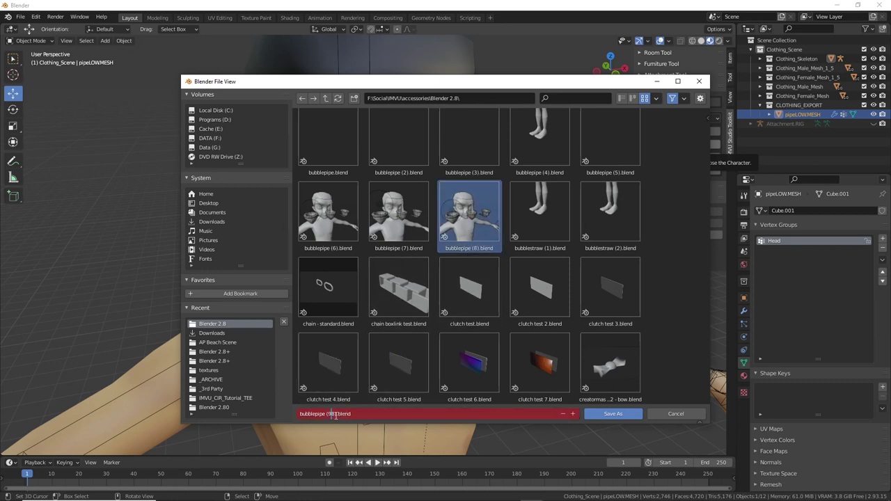
pyautogui.write('9')
pyautogui.press('Return')
pyautogui.click(612, 413)
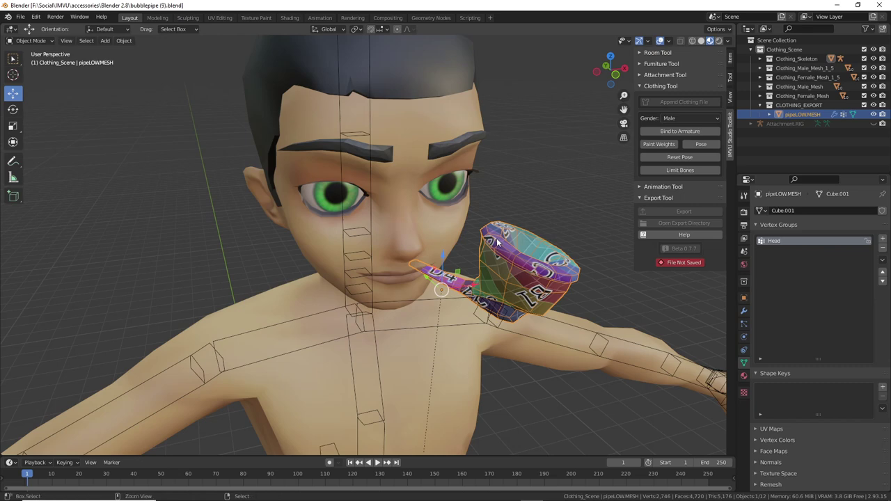
pyautogui.hotkey('ctrl', '2')
pyautogui.moveTo(649, 95)
pyautogui.mouseDown()
pyautogui.moveTo(670, 99)
pyautogui.moveTo(662, 99)
pyautogui.mouseUp()
pyautogui.moveTo(503, 237)
pyautogui.mouseDown()
pyautogui.moveTo(477, 219)
pyautogui.moveTo(382, 268)
pyautogui.moveTo(581, 342)
pyautogui.moveTo(478, 214)
pyautogui.mouseUp()
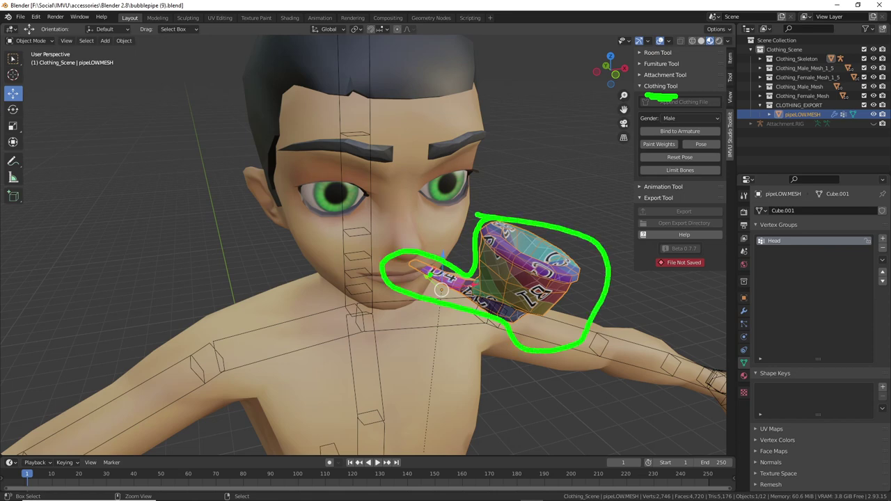
pyautogui.press('Escape')
# Save the current scene to its existing file again.
pyautogui.hotkey('ctrl', 's')
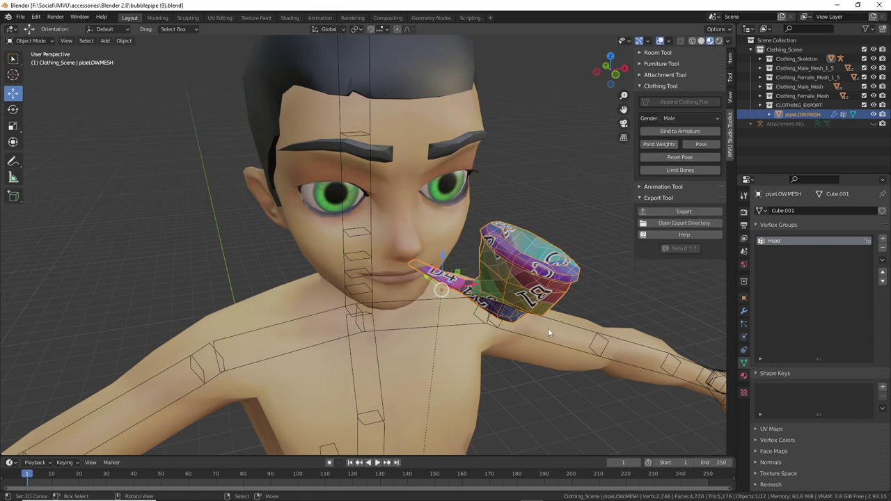
# Examine the pipe's placement at the avatar's mouth and its relation to the arm and hand from several angles.
pyautogui.moveTo(548, 328)
pyautogui.mouseDown(button='middle')
pyautogui.moveTo(462, 327)
pyautogui.moveTo(551, 326)
pyautogui.mouseUp(button='middle')
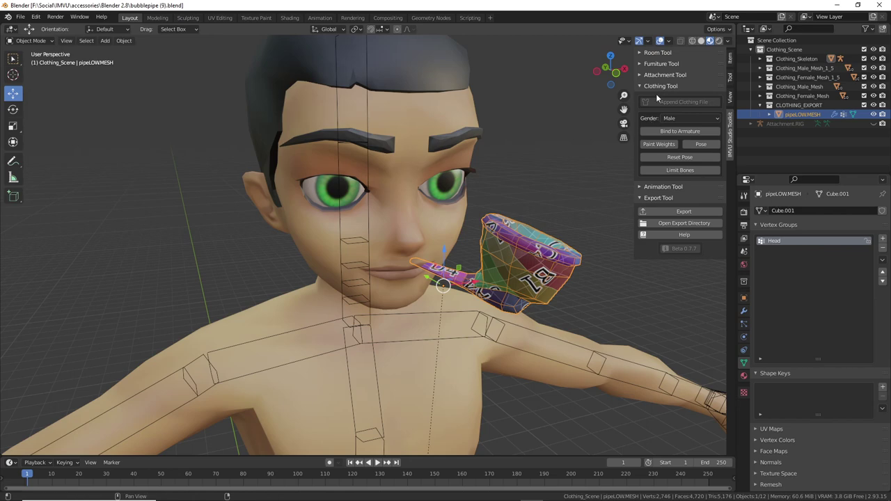
pyautogui.hotkey('ctrl', '2')
pyautogui.moveTo(656, 97); pyautogui.dragTo(665, 106)
pyautogui.scroll(-4, 588, 188)
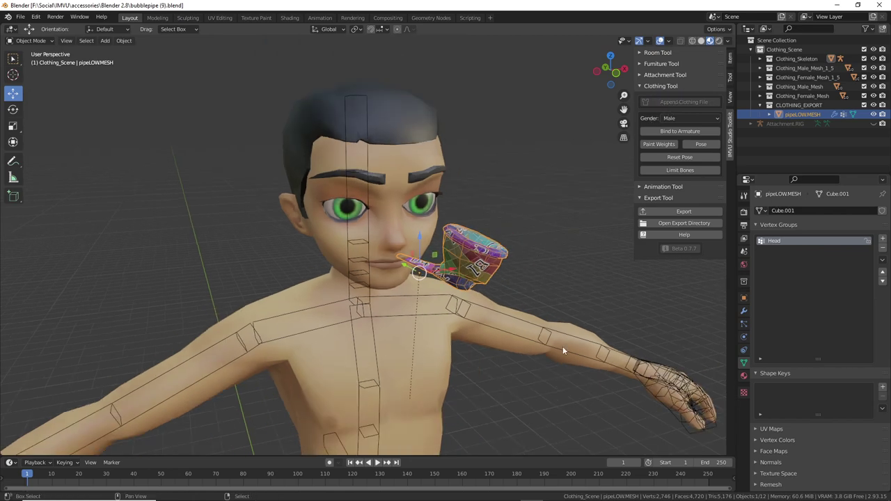
pyautogui.scroll(2, 518, 289)
pyautogui.scroll(-3, 509, 290)
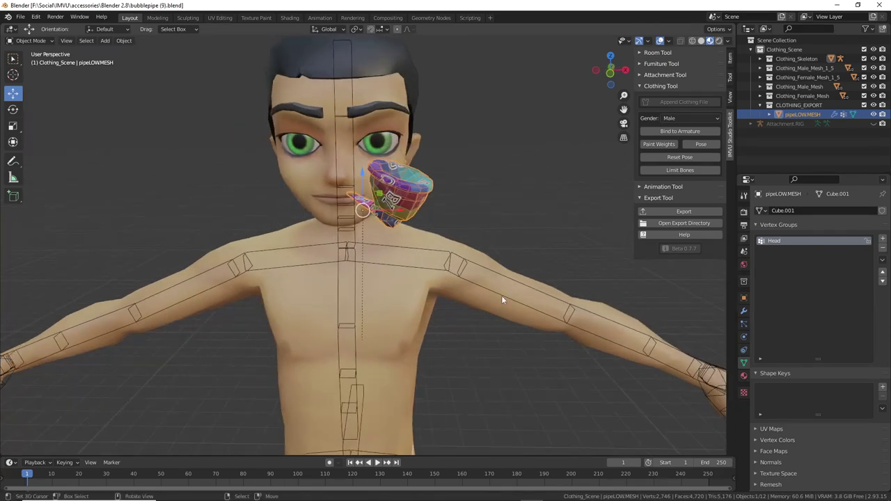
pyautogui.scroll(4, 491, 296)
pyautogui.moveTo(477, 293); pyautogui.dragTo(494, 298, button='middle')
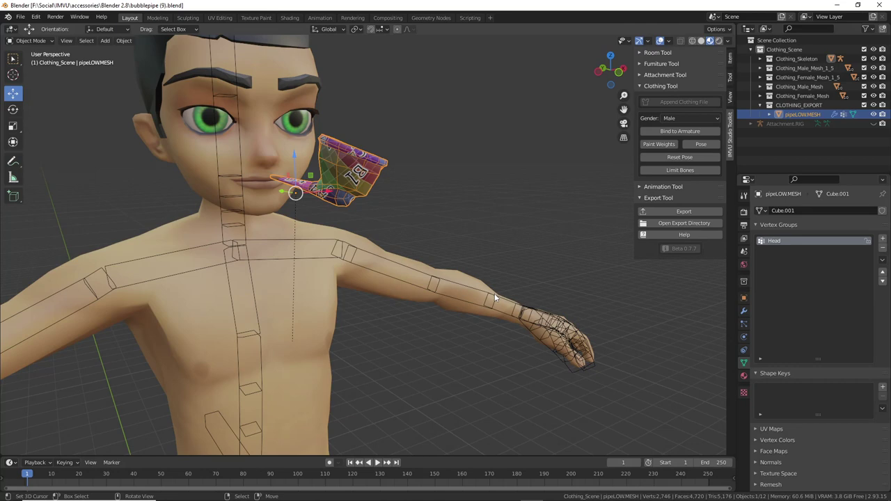
pyautogui.moveTo(451, 276); pyautogui.dragTo(428, 224, button='middle')
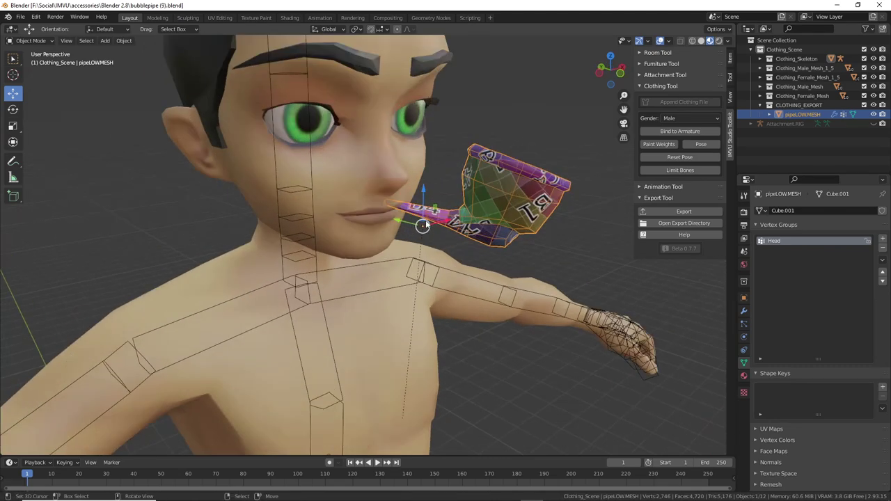
pyautogui.moveTo(426, 224); pyautogui.dragTo(490, 244, button='middle')
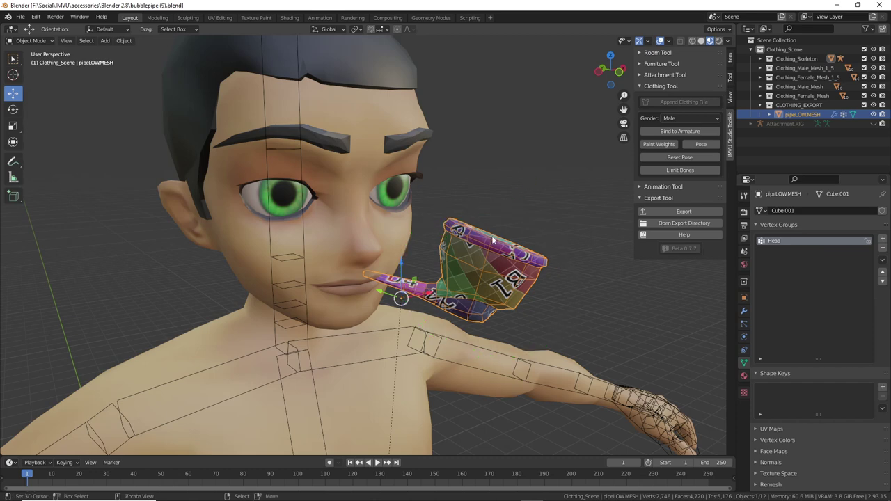
# Decline the Winamp update, launch a second Blender 2.93 LTS instance from the desktop, and open the recent file bubblepipe (6).blend.
pyautogui.click(836, 5)
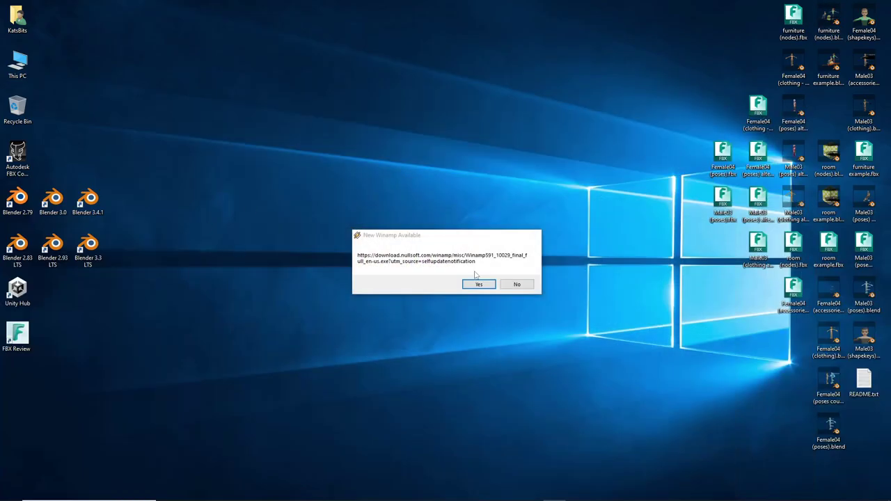
pyautogui.click(516, 284)
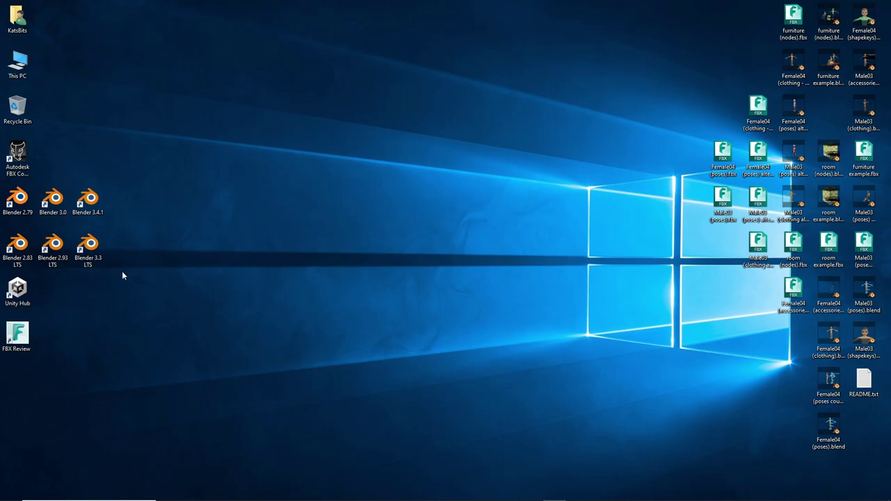
pyautogui.doubleClick(55, 247)
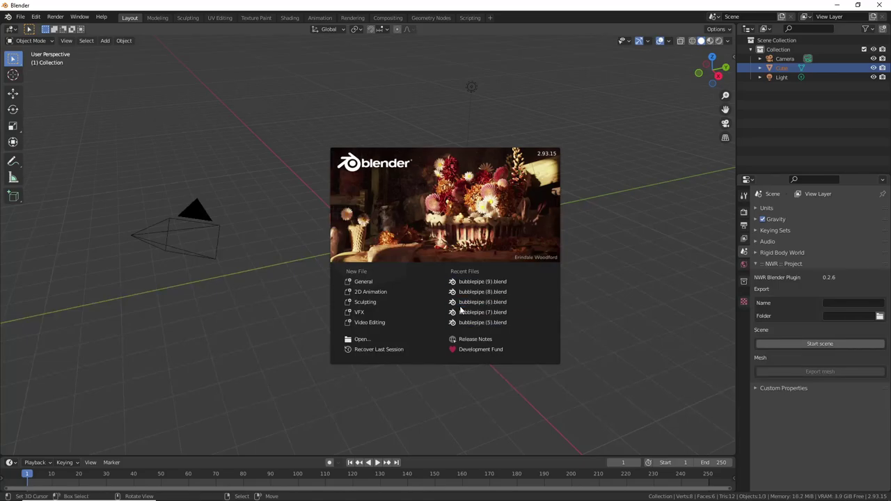
pyautogui.click(481, 303)
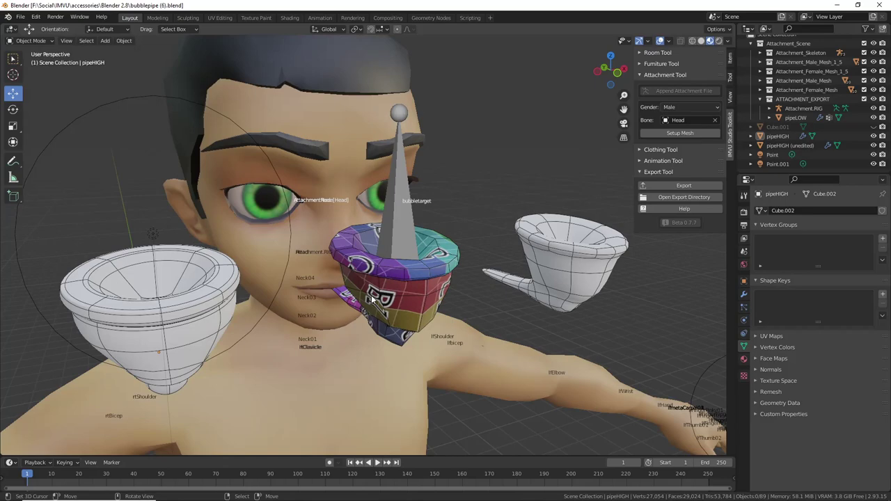
# Hide the pipeHIGH and pipeHIGH (unedited) meshes, leaving the textured low-poly pipe visible at the avatar's mouth.
pyautogui.moveTo(372, 297)
pyautogui.mouseDown(button='middle')
pyautogui.moveTo(393, 307)
pyautogui.moveTo(382, 315)
pyautogui.moveTo(383, 304)
pyautogui.mouseUp(button='middle')
pyautogui.scroll(1, 382, 327)
pyautogui.rightClick(237, 310)
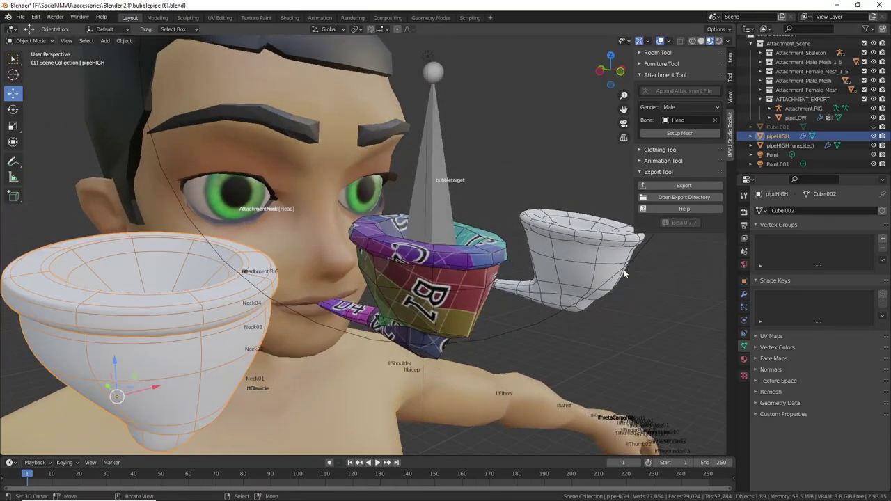
pyautogui.click(874, 136)
pyautogui.rightClick(575, 261)
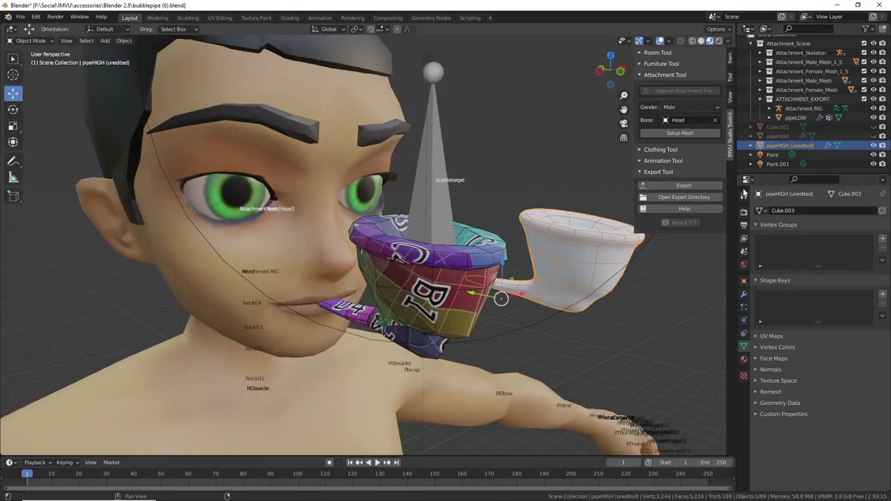
pyautogui.click(874, 146)
pyautogui.moveTo(406, 278); pyautogui.dragTo(396, 308, button='middle')
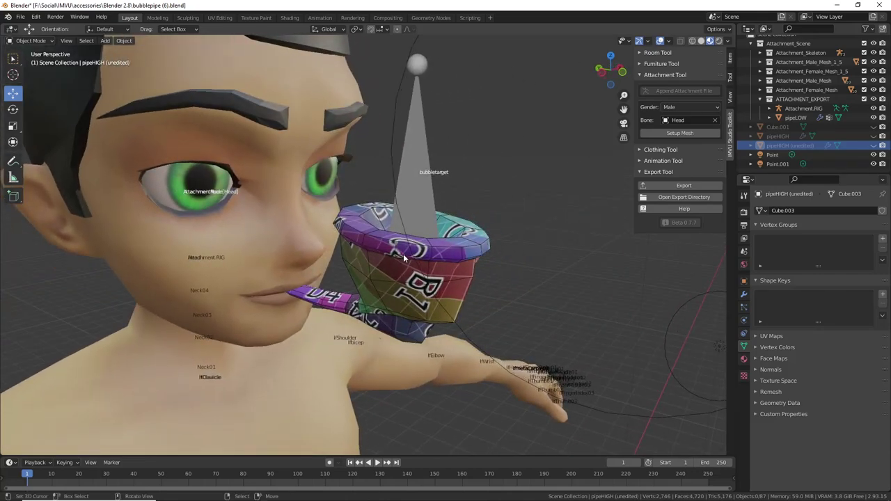
pyautogui.moveTo(404, 253); pyautogui.dragTo(408, 253, button='middle')
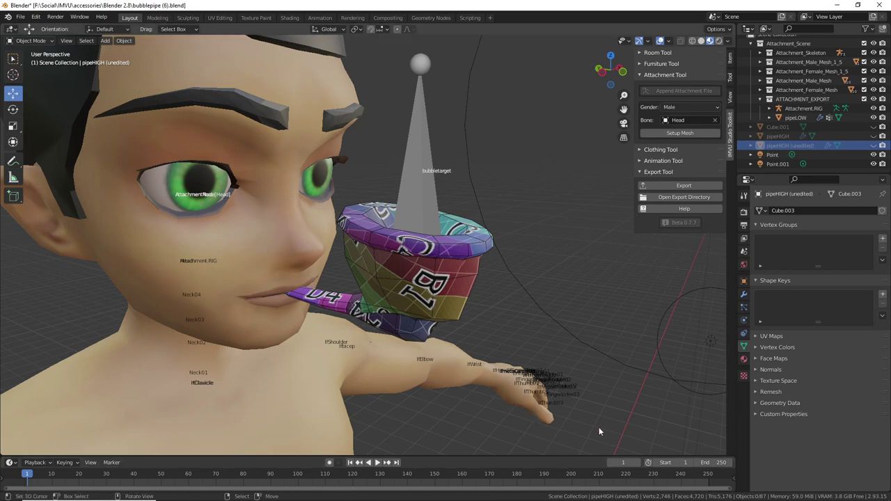
# Switch back to the Blender window with bubblepipe (9).blend and inspect the pipe against the avatar's head and hand.
pyautogui.moveTo(561, 495)
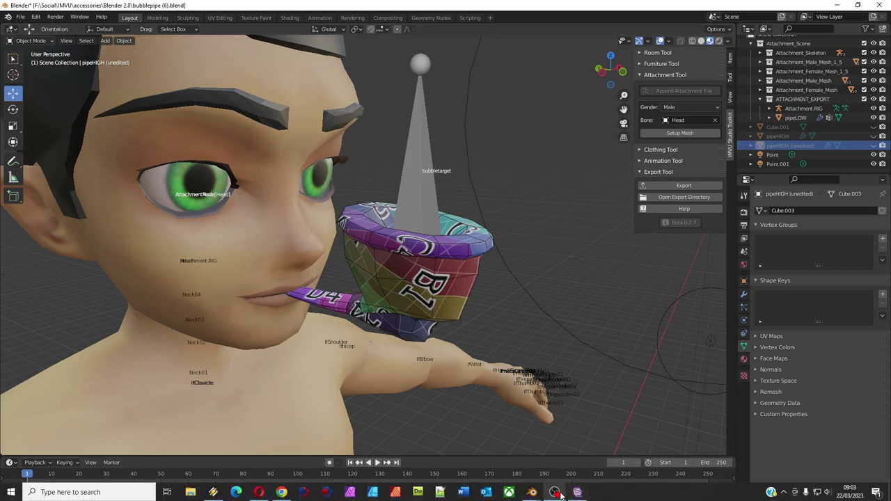
pyautogui.moveTo(534, 492)
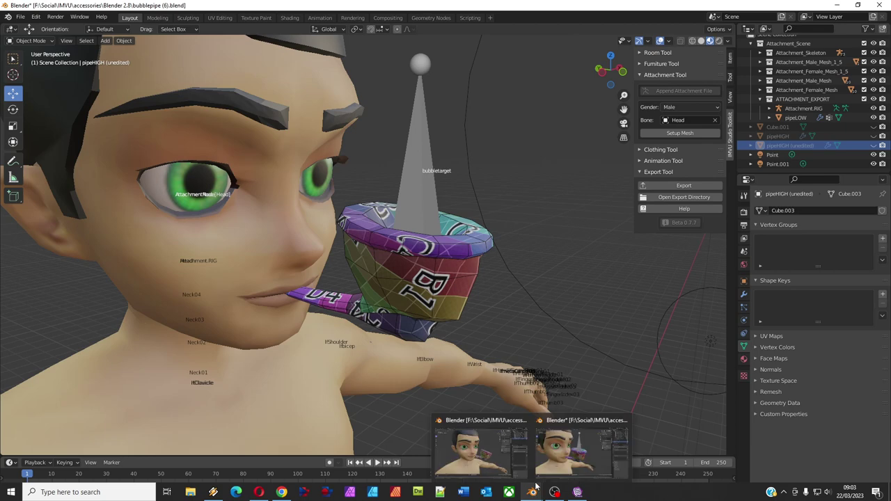
pyautogui.click(505, 454)
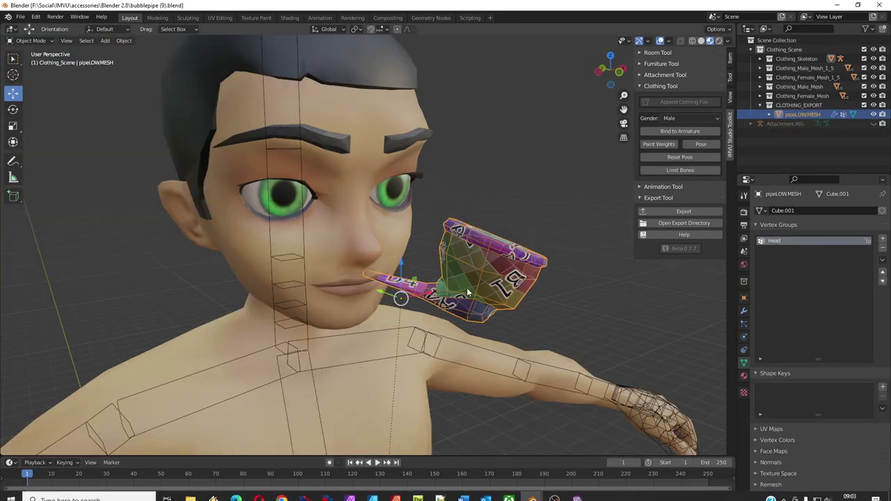
pyautogui.moveTo(468, 292); pyautogui.dragTo(419, 301, button='middle')
pyautogui.scroll(-5, 468, 296)
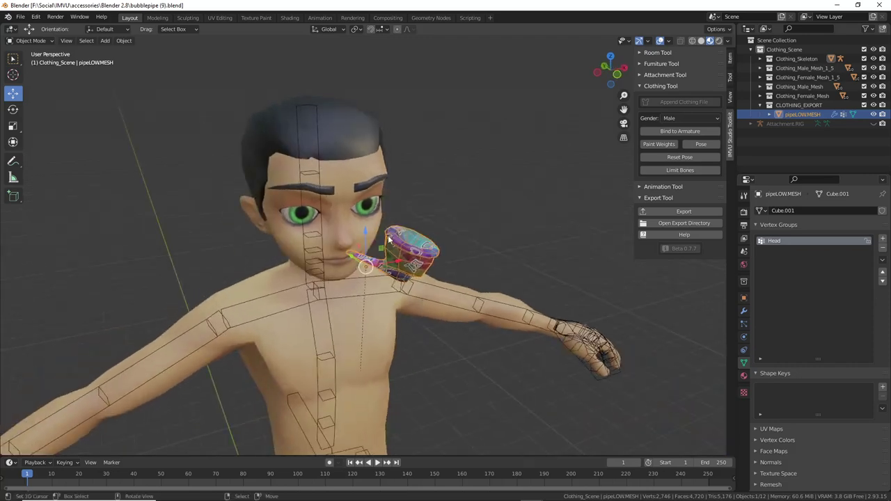
pyautogui.scroll(3, 413, 255)
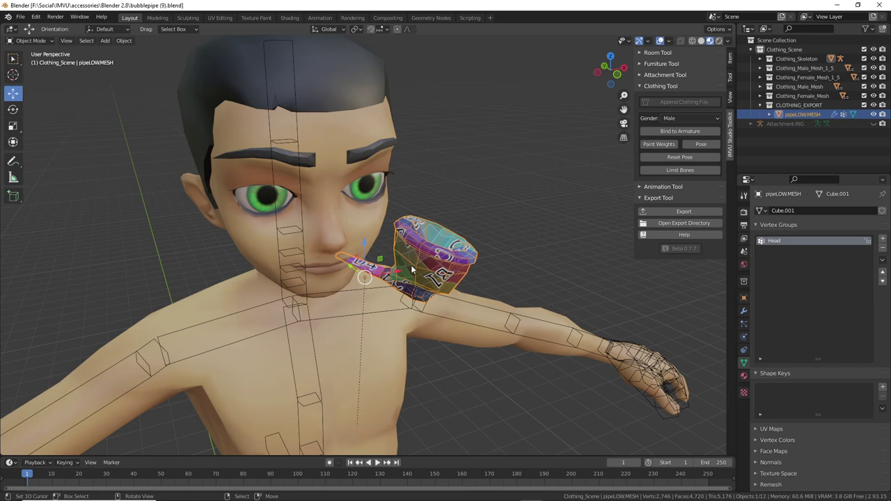
pyautogui.hotkey('ctrl', '2')
pyautogui.moveTo(660, 358)
pyautogui.mouseDown()
pyautogui.moveTo(401, 337)
pyautogui.moveTo(389, 317)
pyautogui.moveTo(419, 316)
pyautogui.mouseUp()
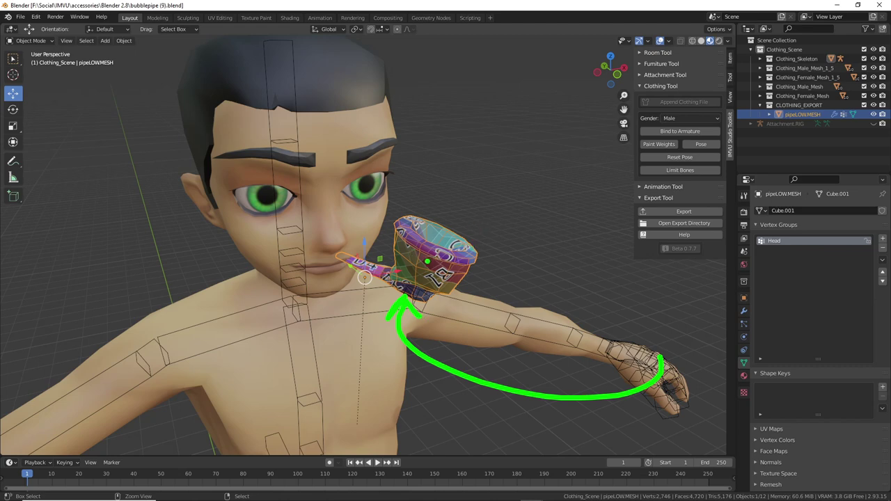
pyautogui.press('Escape')
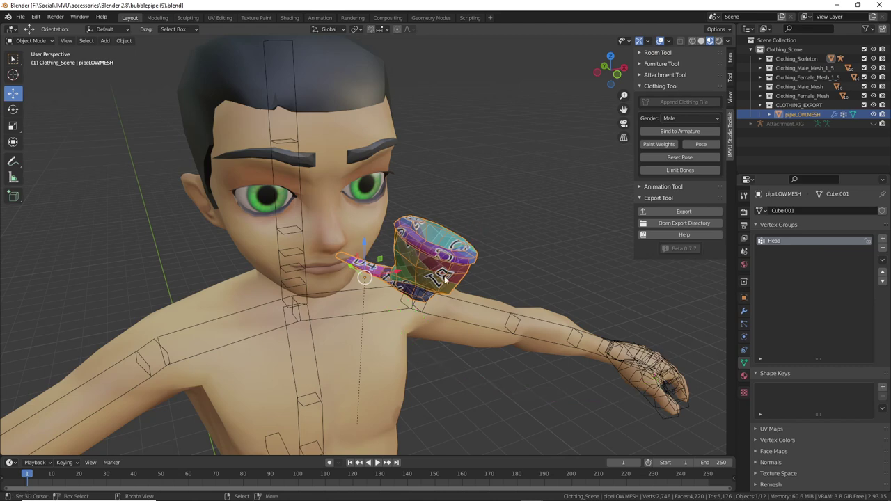
pyautogui.moveTo(444, 279); pyautogui.dragTo(310, 194, button='middle')
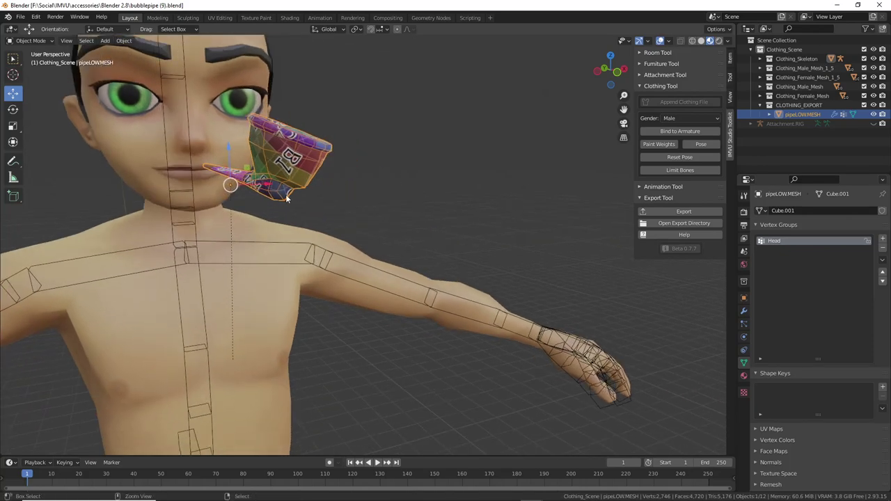
pyautogui.moveTo(282, 133); pyautogui.dragTo(259, 178)
pyautogui.moveTo(338, 200)
pyautogui.mouseDown()
pyautogui.moveTo(592, 370)
pyautogui.moveTo(589, 380)
pyautogui.mouseUp()
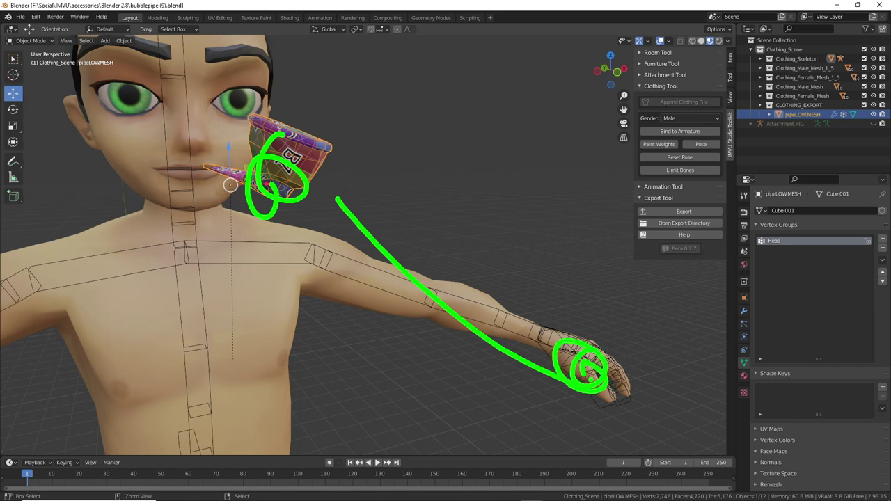
pyautogui.press('Escape')
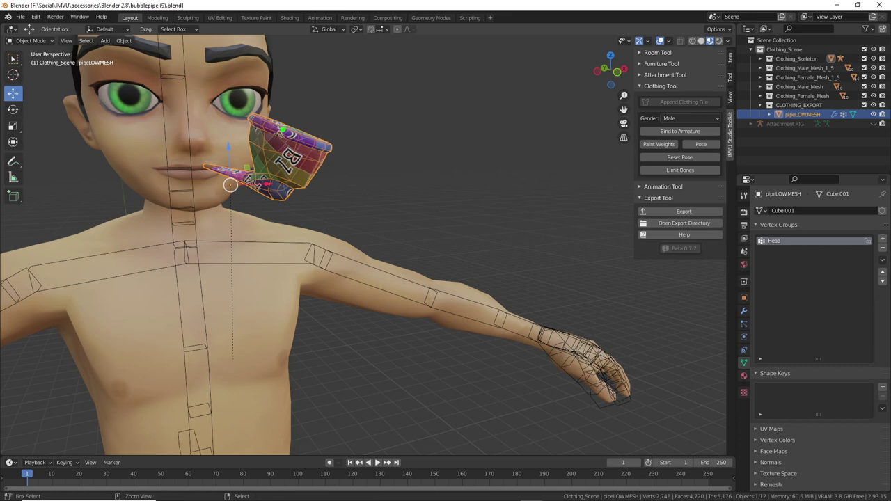
pyautogui.moveTo(284, 130); pyautogui.dragTo(268, 151)
pyautogui.moveTo(575, 339); pyautogui.dragTo(577, 333)
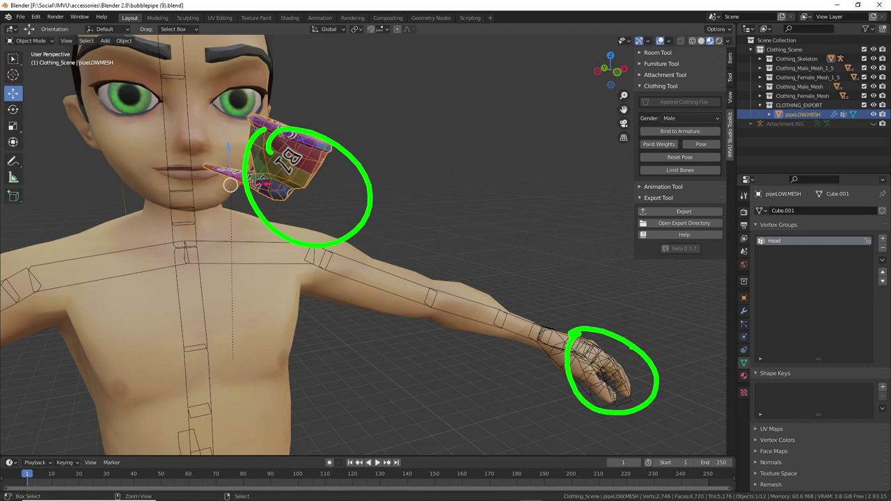
pyautogui.moveTo(630, 349)
pyautogui.mouseDown()
pyautogui.moveTo(624, 376)
pyautogui.moveTo(209, 259)
pyautogui.moveTo(189, 234)
pyautogui.moveTo(185, 244)
pyautogui.mouseUp()
pyautogui.moveTo(206, 193); pyautogui.dragTo(242, 245)
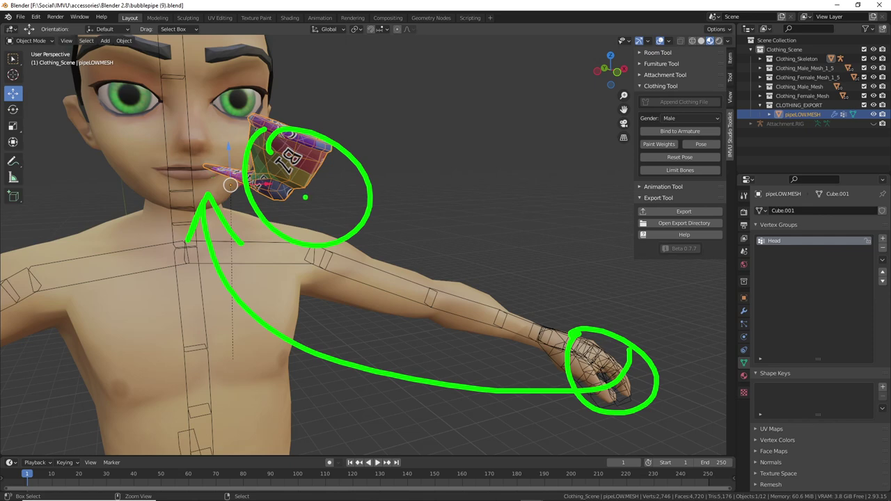
pyautogui.press('Escape')
pyautogui.moveTo(290, 207); pyautogui.dragTo(331, 248, button='middle')
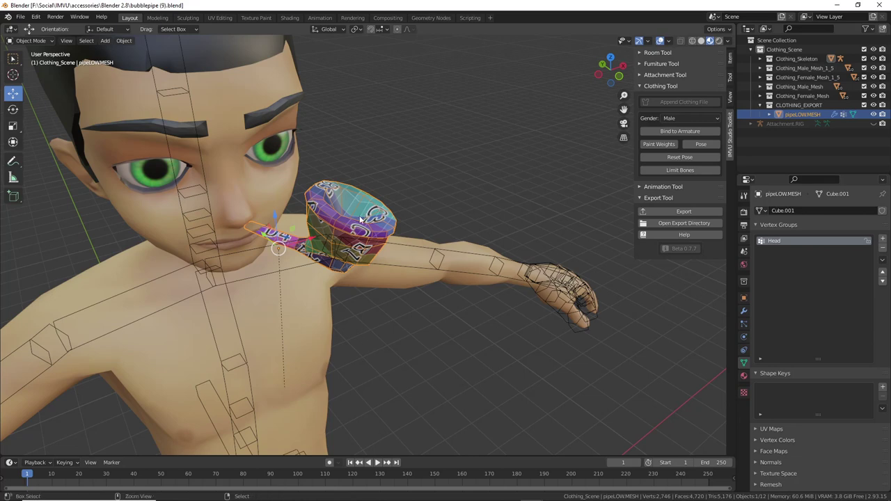
pyautogui.moveTo(333, 188); pyautogui.dragTo(318, 201)
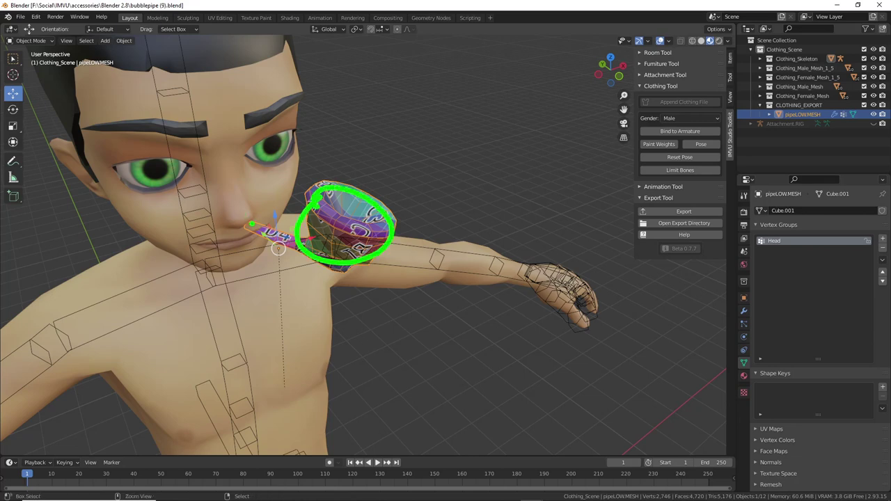
pyautogui.moveTo(250, 223); pyautogui.dragTo(338, 255)
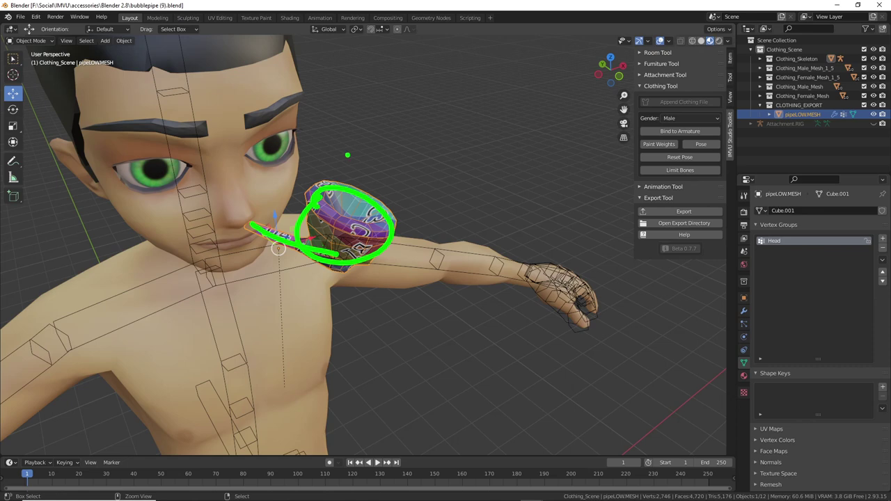
pyautogui.moveTo(183, 109)
pyautogui.mouseDown()
pyautogui.moveTo(171, 110)
pyautogui.moveTo(166, 128)
pyautogui.mouseUp()
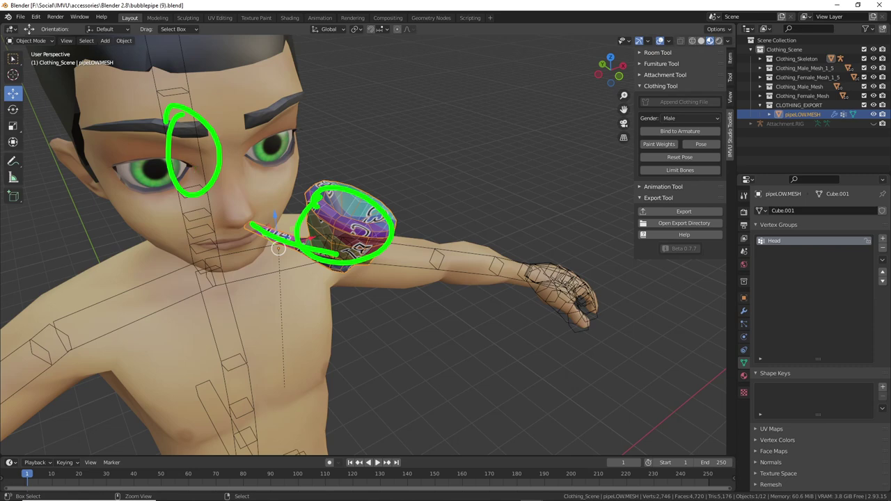
pyautogui.moveTo(557, 279)
pyautogui.mouseDown()
pyautogui.moveTo(550, 311)
pyautogui.moveTo(542, 284)
pyautogui.mouseUp()
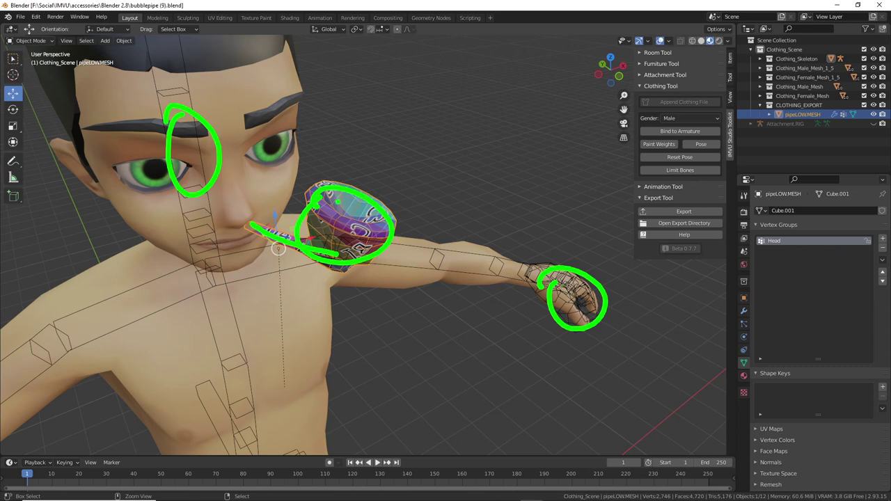
pyautogui.moveTo(364, 226)
pyautogui.mouseDown()
pyautogui.moveTo(518, 280)
pyautogui.moveTo(502, 298)
pyautogui.mouseUp()
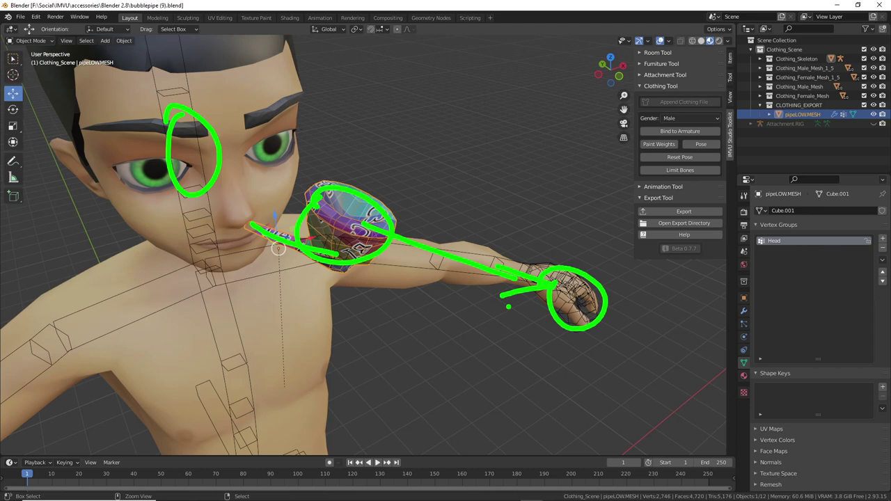
pyautogui.press('Escape')
# Select the left wrist bone of Clothing_Avatar_Armature in Edit Mode and return to Object Mode.
pyautogui.moveTo(452, 302)
pyautogui.mouseDown(button='middle')
pyautogui.moveTo(354, 270)
pyautogui.moveTo(308, 137)
pyautogui.mouseUp(button='middle')
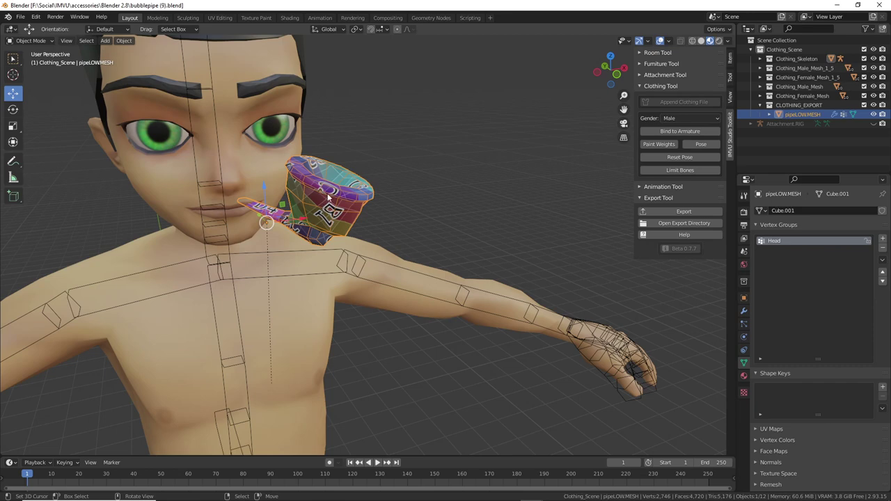
pyautogui.moveTo(325, 210); pyautogui.dragTo(356, 196, button='middle')
pyautogui.click(395, 222)
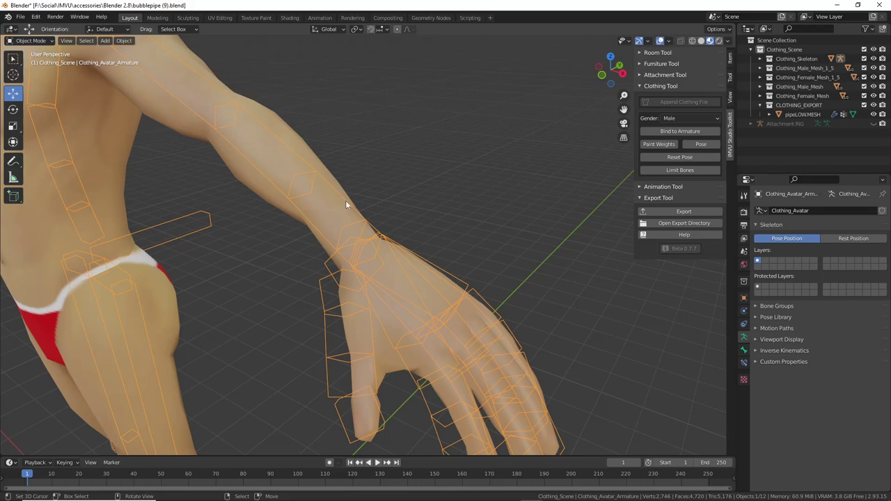
pyautogui.press('Tab')
pyautogui.click(342, 200)
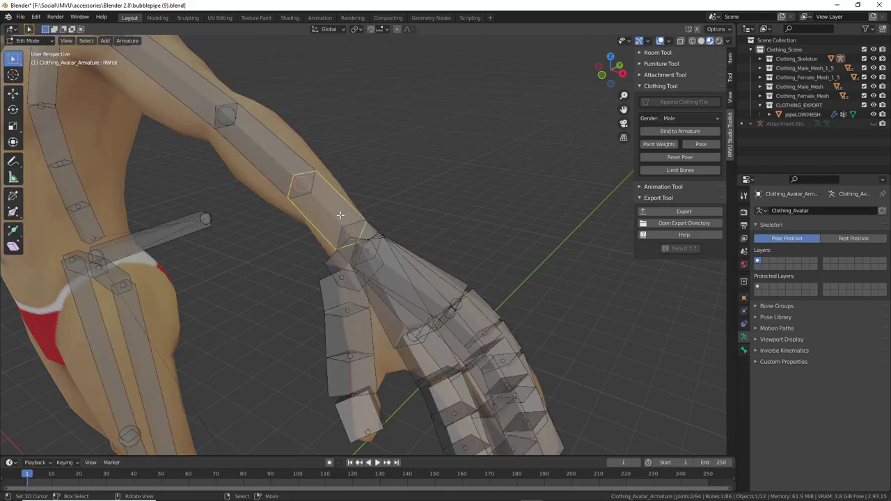
pyautogui.press('Tab')
pyautogui.moveTo(340, 215); pyautogui.dragTo(391, 225, button='middle')
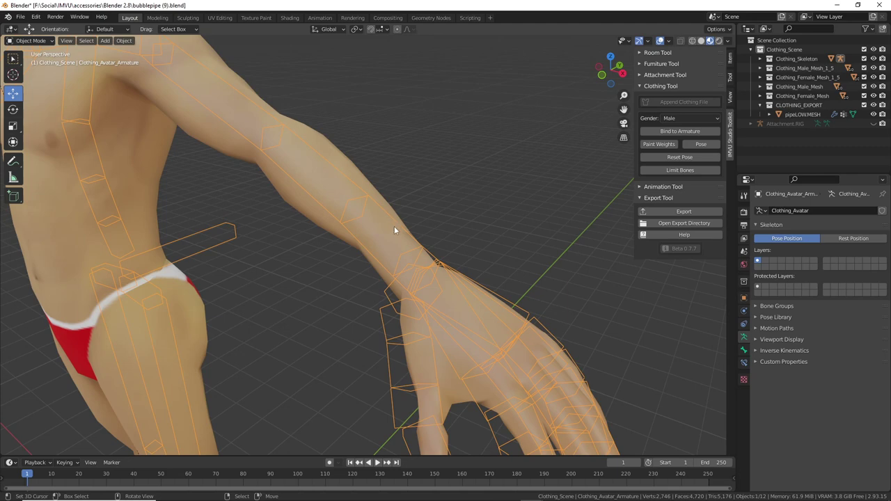
# Move the pipeLOW.MESH pipe freely from the avatar's mouth down to its left hand.
pyautogui.scroll(-5, 392, 226)
pyautogui.scroll(1, 391, 223)
pyautogui.rightClick(149, 97)
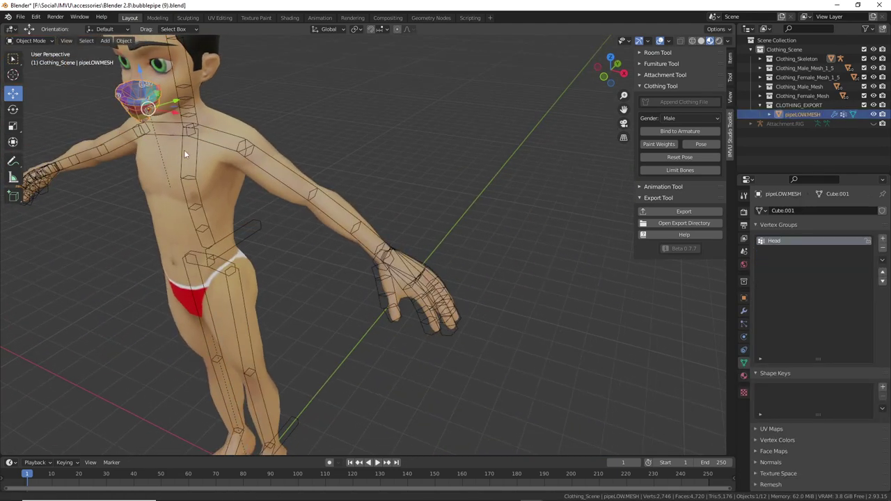
pyautogui.moveTo(184, 150); pyautogui.dragTo(217, 171, button='middle')
pyautogui.press('g')
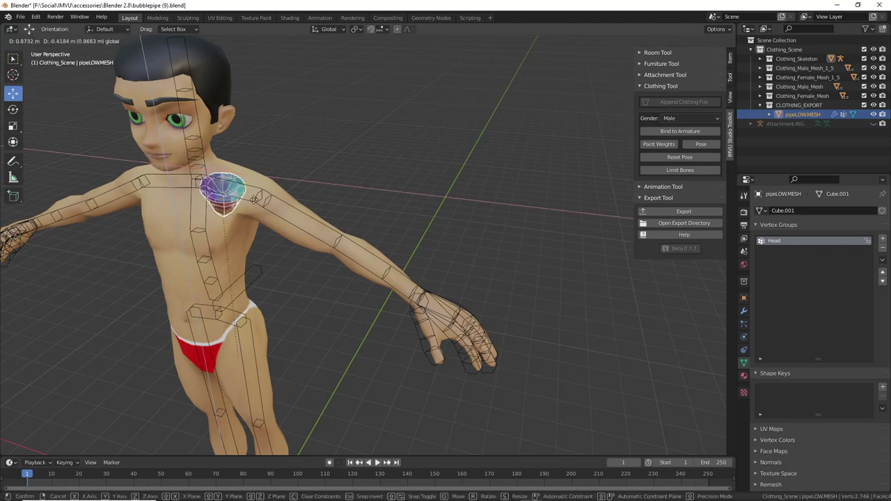
pyautogui.click(445, 321)
pyautogui.scroll(1, 448, 324)
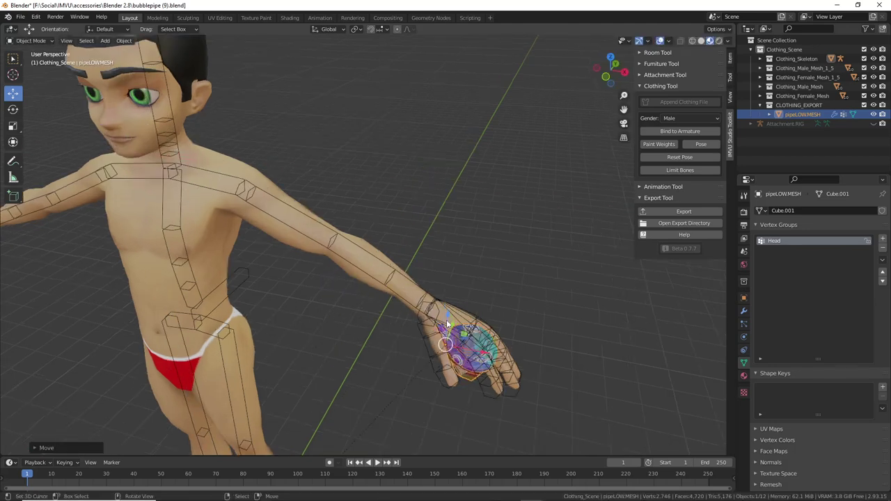
pyautogui.scroll(1, 448, 324)
pyautogui.moveTo(448, 324); pyautogui.dragTo(405, 288, button='middle')
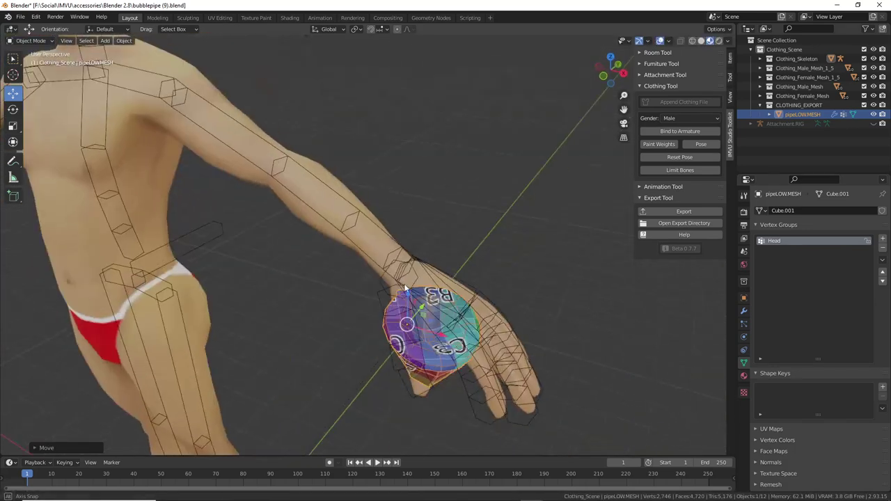
# Snap the 3D cursor to the selected left wrist bone in the armature's Edit Mode and return to Object Mode.
pyautogui.click(376, 227)
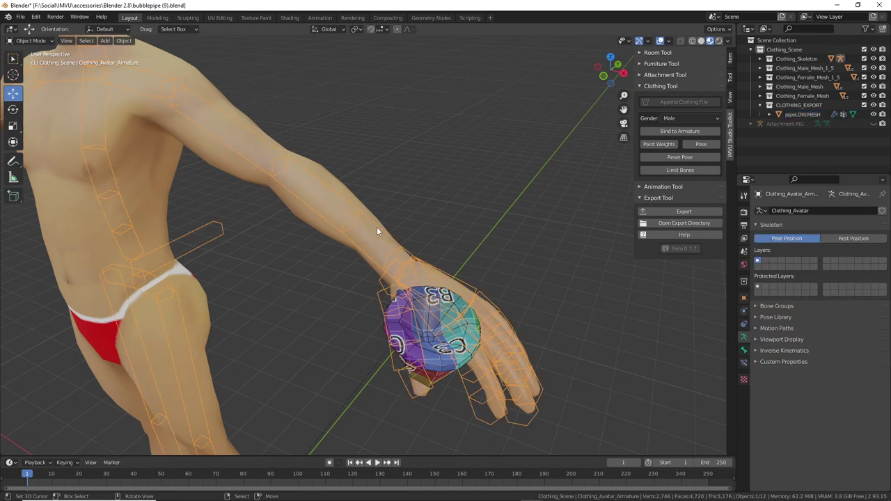
pyautogui.click(31, 40)
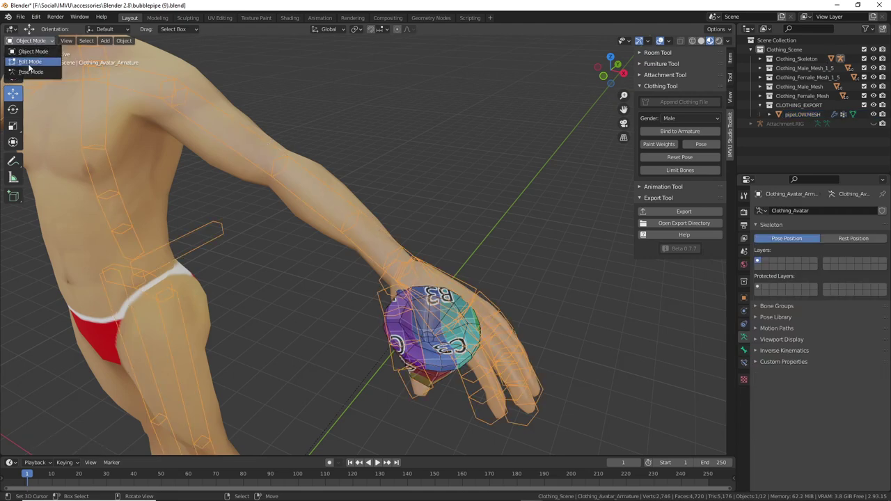
pyautogui.click(29, 62)
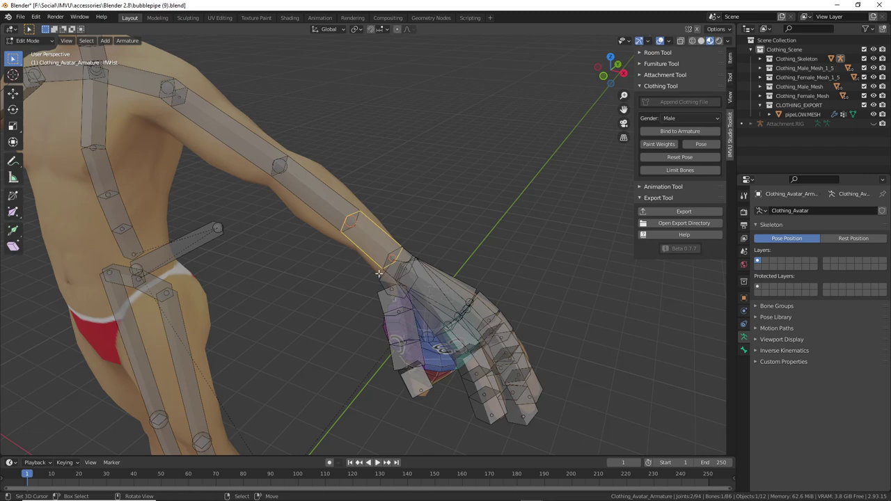
pyautogui.click(86, 41)
pyautogui.moveTo(109, 43)
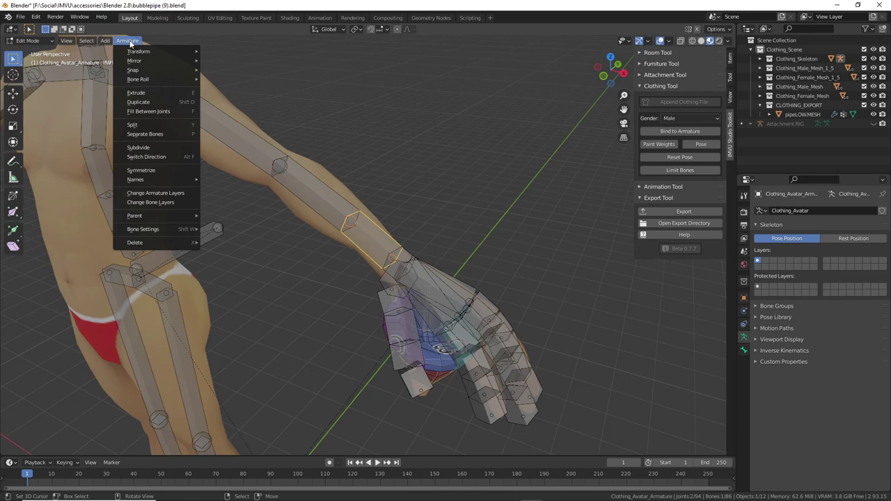
pyautogui.moveTo(156, 72)
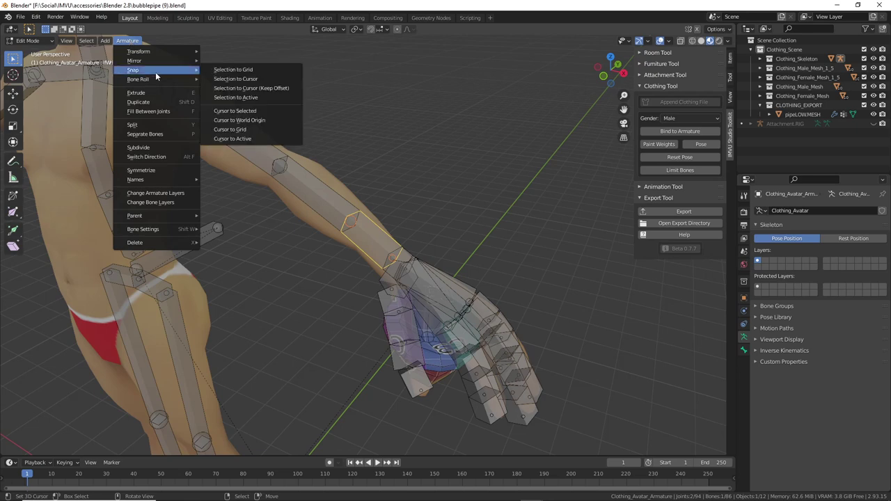
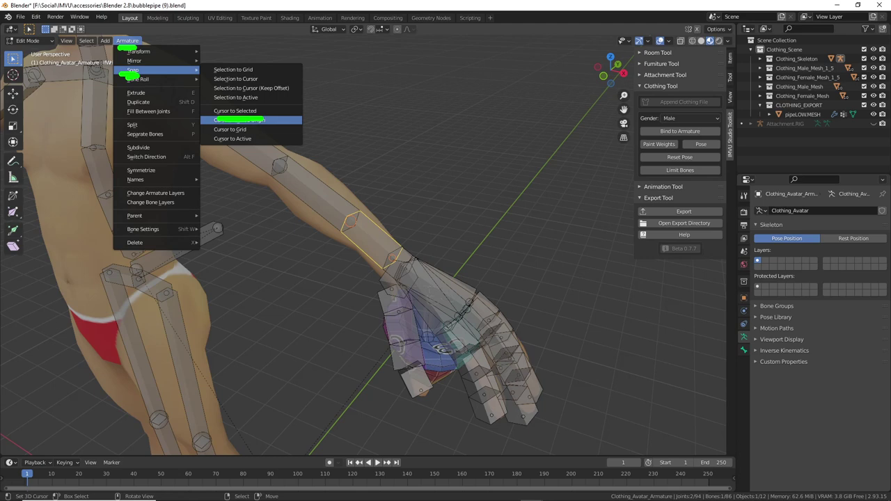
pyautogui.click(233, 113)
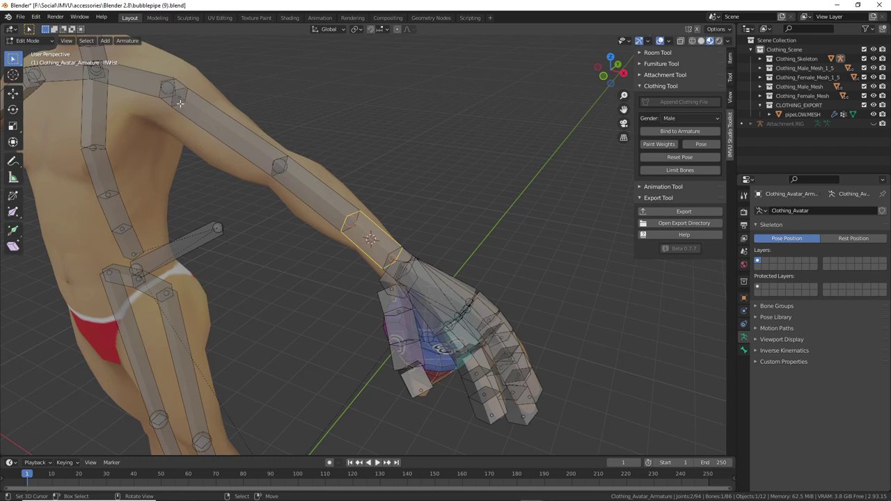
pyautogui.click(29, 40)
pyautogui.click(31, 53)
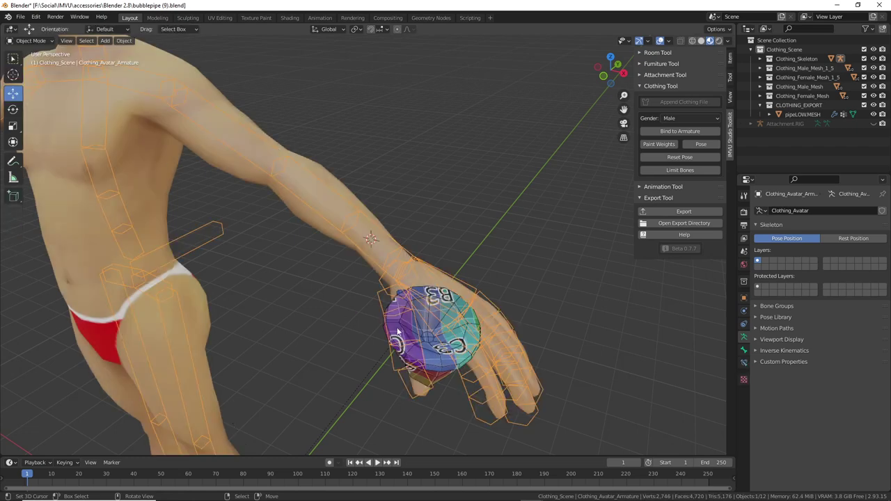
# Select the pipe and snap it to the 3D cursor at the wrist bone.
pyautogui.click(438, 370)
pyautogui.scroll(5, 362, 242)
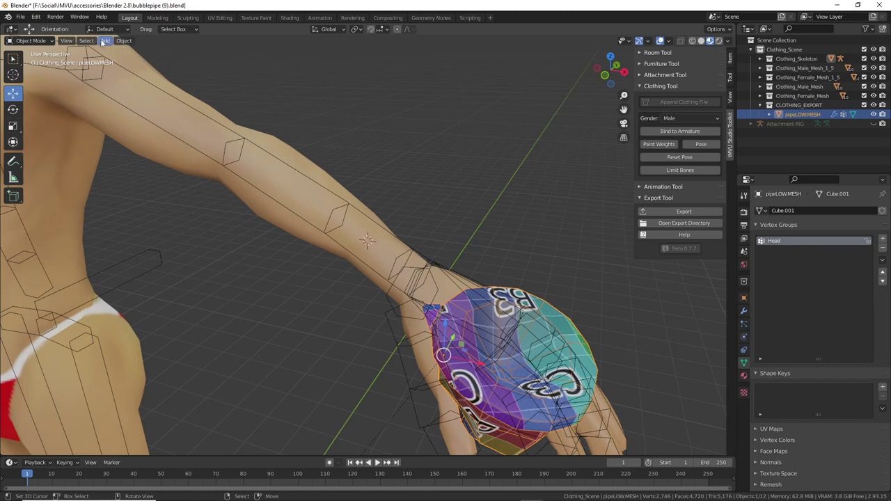
pyautogui.click(123, 44)
pyautogui.moveTo(141, 98)
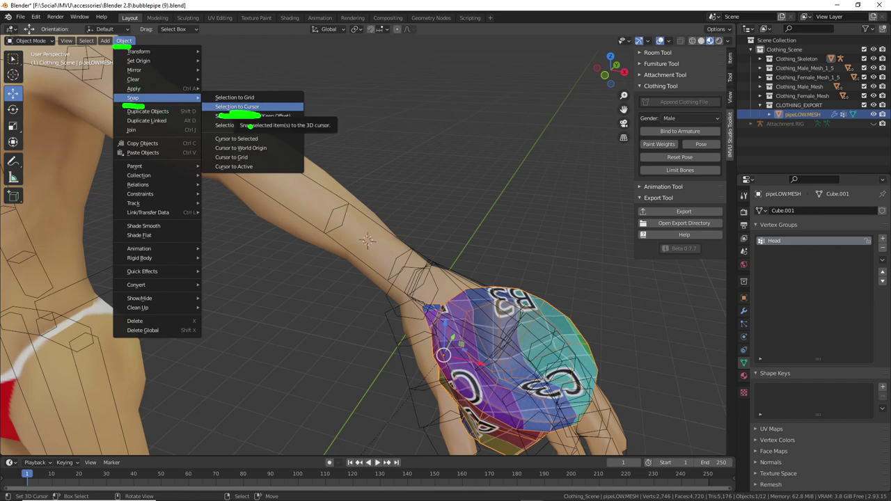
pyautogui.click(242, 109)
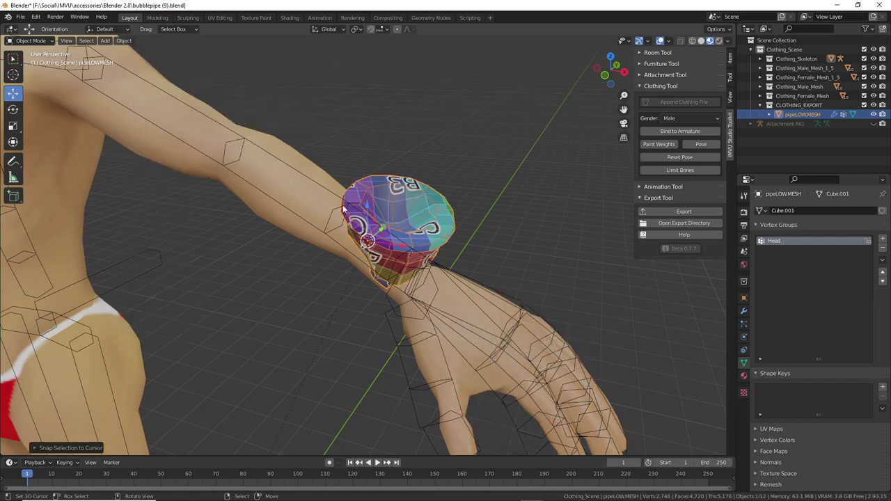
# Move the pipe from the forearm to below the fingers and rotate it so the bowl opens downward.
pyautogui.moveTo(241, 107); pyautogui.dragTo(340, 259, button='middle')
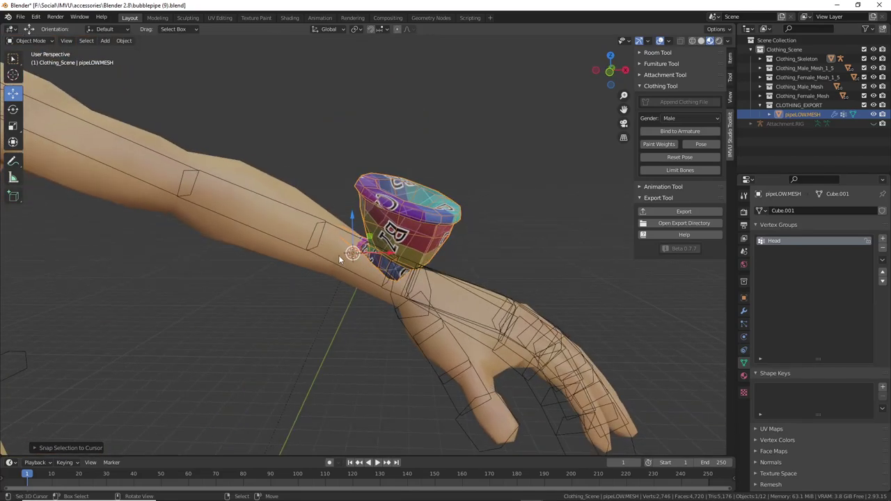
pyautogui.moveTo(341, 297); pyautogui.dragTo(376, 235)
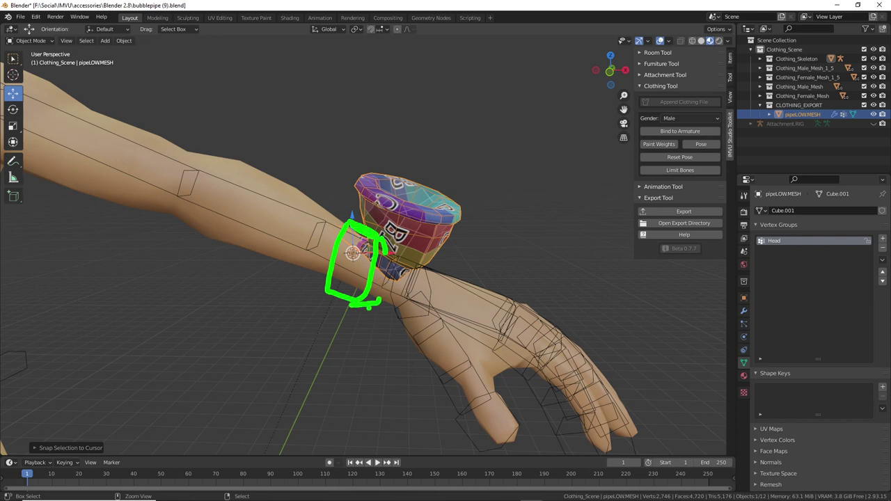
pyautogui.press('Escape')
pyautogui.moveTo(407, 221); pyautogui.dragTo(340, 235, button='middle')
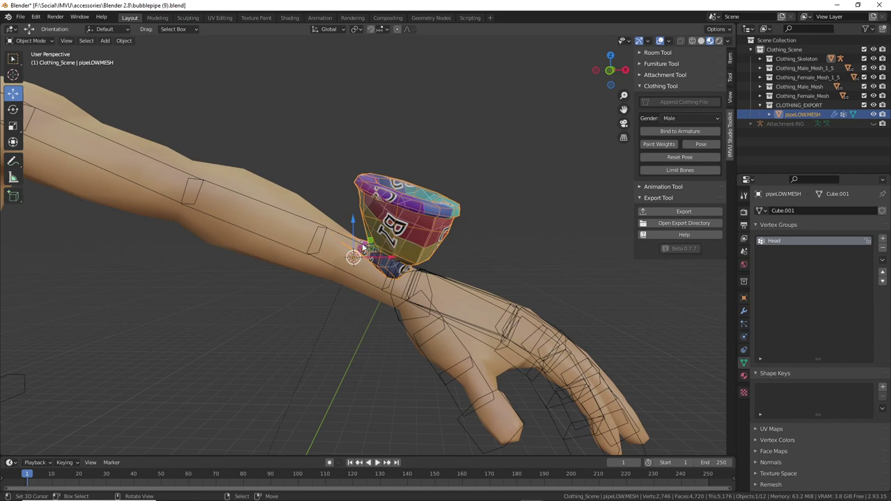
pyautogui.moveTo(369, 243); pyautogui.dragTo(533, 381)
pyautogui.keyDown('shift'); pyautogui.moveTo(532, 381); pyautogui.dragTo(321, 241, button='middle'); pyautogui.keyUp('shift')
pyautogui.click(14, 113)
pyautogui.moveTo(405, 233); pyautogui.dragTo(455, 321)
pyautogui.moveTo(455, 322); pyautogui.dragTo(520, 332, button='middle')
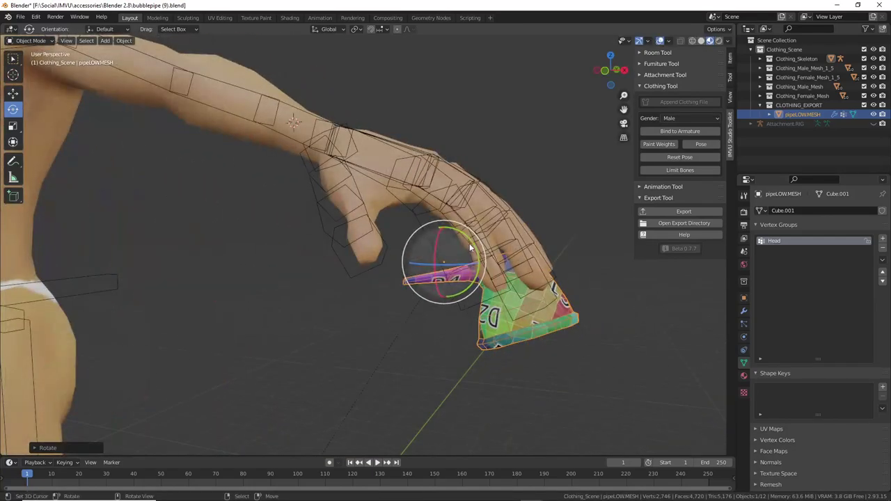
# Rotate the pipe about the vertical axis so the bowl points out to the side of the hand.
pyautogui.moveTo(469, 243); pyautogui.dragTo(430, 314, button='middle')
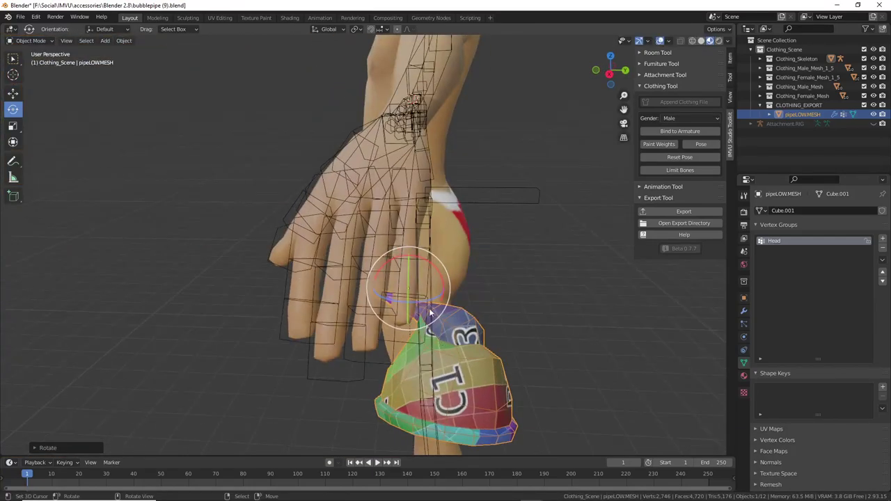
pyautogui.moveTo(430, 313); pyautogui.dragTo(473, 298)
pyautogui.moveTo(474, 299); pyautogui.dragTo(453, 301, button='middle')
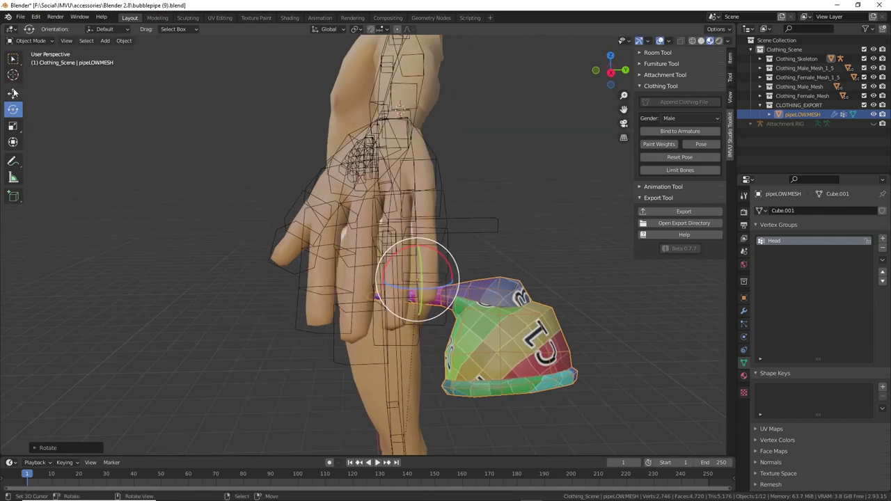
# Shift the pipe along Y into the hand with the Transform tool and adjust its tilt about the Y axis.
pyautogui.click(14, 142)
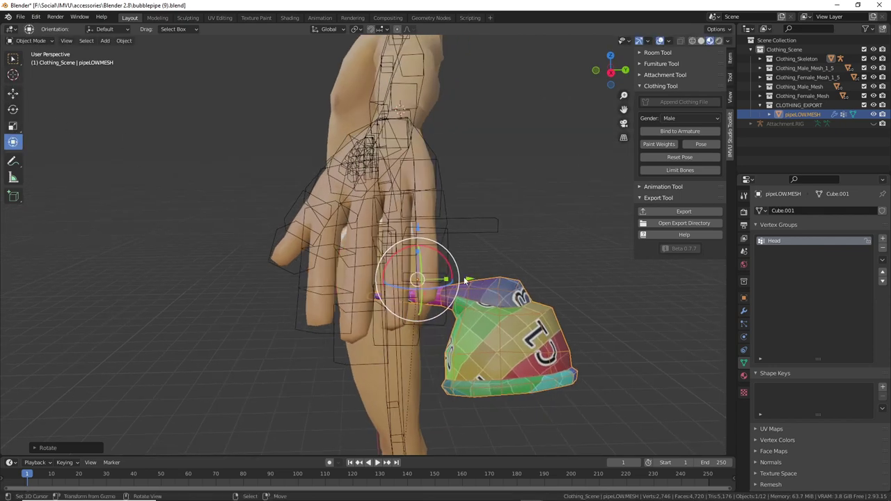
pyautogui.moveTo(466, 280); pyautogui.dragTo(325, 281)
pyautogui.moveTo(325, 280); pyautogui.dragTo(270, 226, button='middle')
pyautogui.moveTo(313, 251); pyautogui.dragTo(317, 296, button='middle')
pyautogui.moveTo(312, 193); pyautogui.dragTo(313, 195)
pyautogui.moveTo(292, 164); pyautogui.dragTo(292, 170)
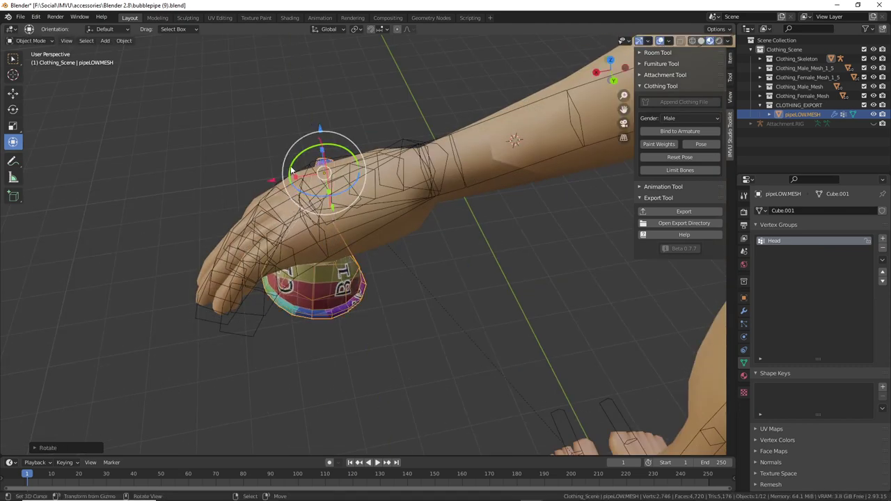
# Reposition the pipe along the X, Y and Z axes so the bowl sits under the palm between thumb and fingers.
pyautogui.moveTo(293, 171); pyautogui.dragTo(299, 282, button='middle')
pyautogui.press('g')
pyautogui.press('x')
pyautogui.click(453, 227)
pyautogui.moveTo(310, 220); pyautogui.dragTo(317, 188)
pyautogui.moveTo(370, 241); pyautogui.dragTo(385, 239)
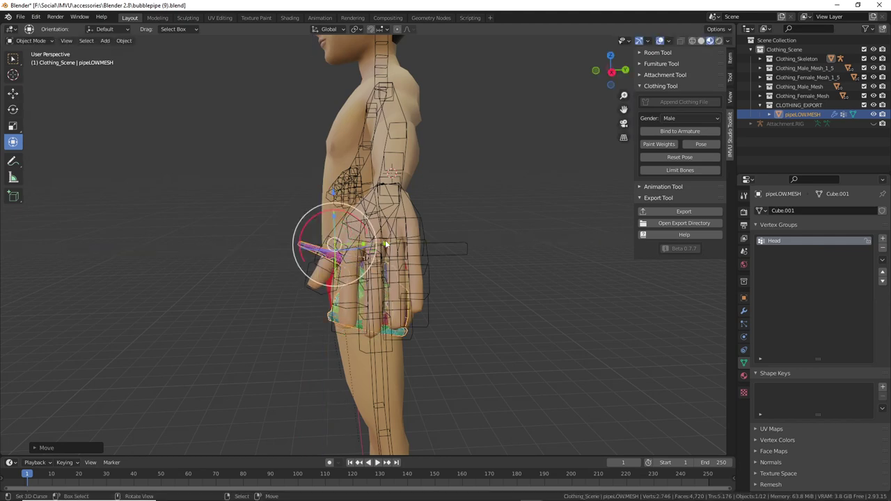
pyautogui.moveTo(385, 239); pyautogui.dragTo(432, 236, button='middle')
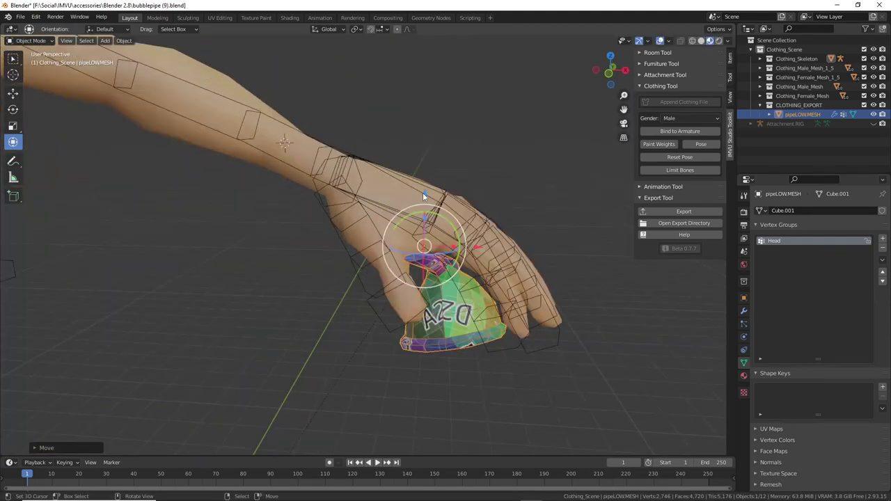
pyautogui.moveTo(423, 192); pyautogui.dragTo(424, 187)
# Turn the pipe about the Z axis and shift it along X to fit its stem against the fingers.
pyautogui.moveTo(423, 187); pyautogui.dragTo(284, 263, button='middle')
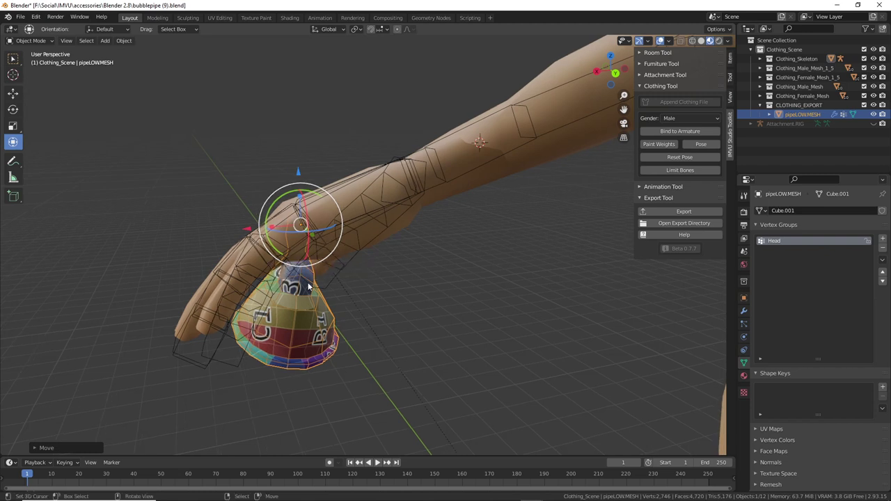
pyautogui.moveTo(423, 327); pyautogui.dragTo(348, 387, button='middle')
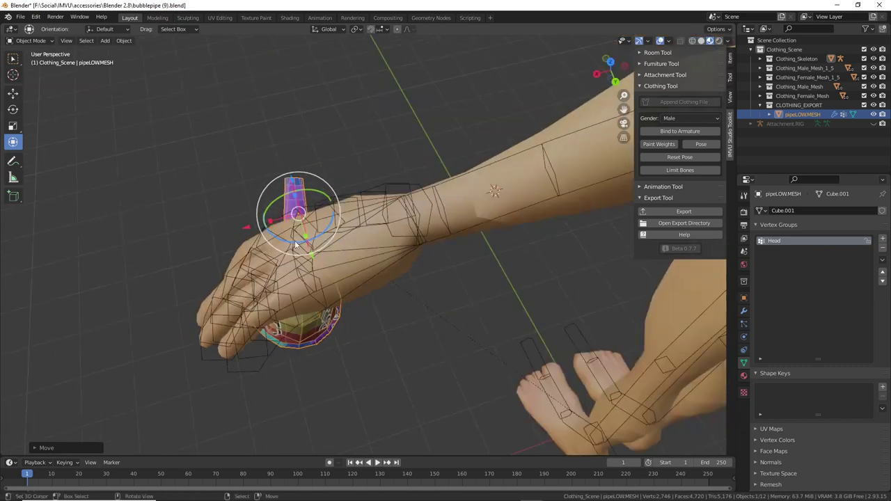
pyautogui.moveTo(295, 242); pyautogui.dragTo(324, 240)
pyautogui.moveTo(248, 228); pyautogui.dragTo(206, 230)
pyautogui.moveTo(304, 262); pyautogui.dragTo(445, 217, button='middle')
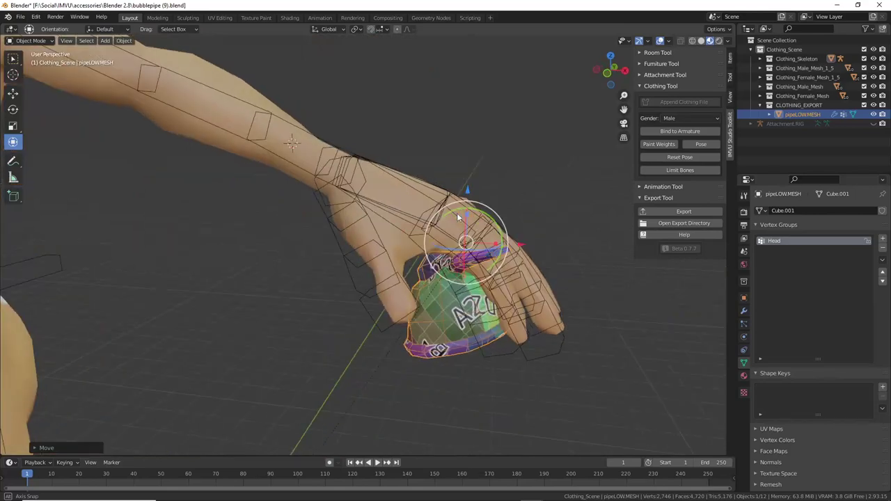
pyautogui.moveTo(526, 248); pyautogui.dragTo(499, 249)
pyautogui.moveTo(499, 249); pyautogui.dragTo(317, 247, button='middle')
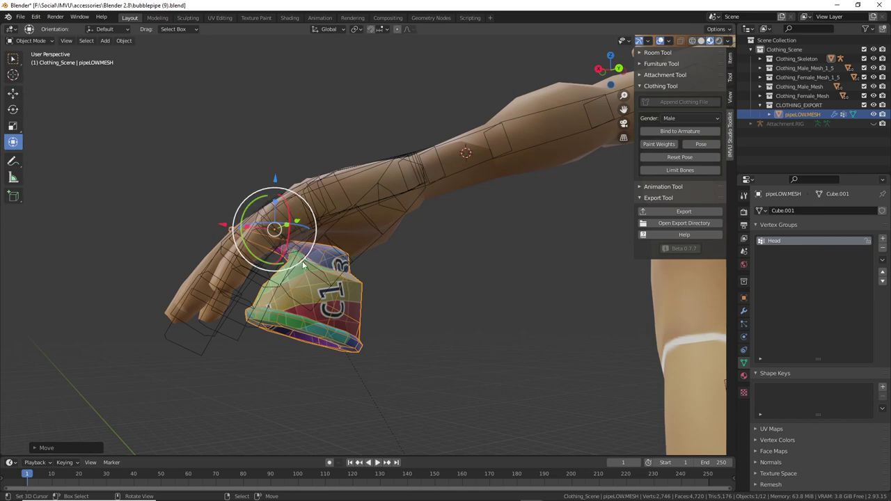
# Adjust the pipe's rotation and its height along Z so the bowl hangs just below the palm.
pyautogui.moveTo(317, 248); pyautogui.dragTo(315, 252)
pyautogui.moveTo(277, 182); pyautogui.dragTo(279, 195)
pyautogui.moveTo(288, 204); pyautogui.dragTo(456, 257, button='middle')
pyautogui.moveTo(444, 245); pyautogui.dragTo(441, 254)
pyautogui.moveTo(446, 255); pyautogui.dragTo(249, 261, button='middle')
pyautogui.moveTo(291, 185); pyautogui.dragTo(293, 188)
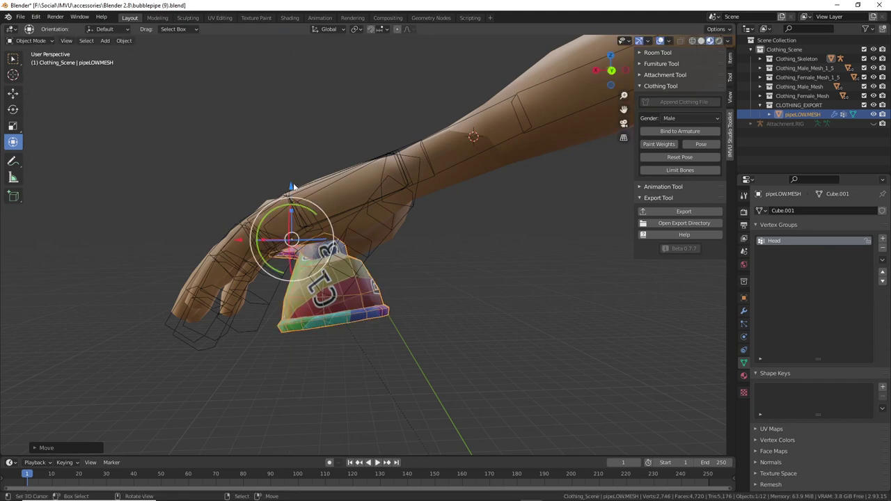
# Move the pipe about 0.2 m along X toward the fingers.
pyautogui.moveTo(356, 214); pyautogui.dragTo(377, 217, button='middle')
pyautogui.press('g')
pyautogui.press('x')
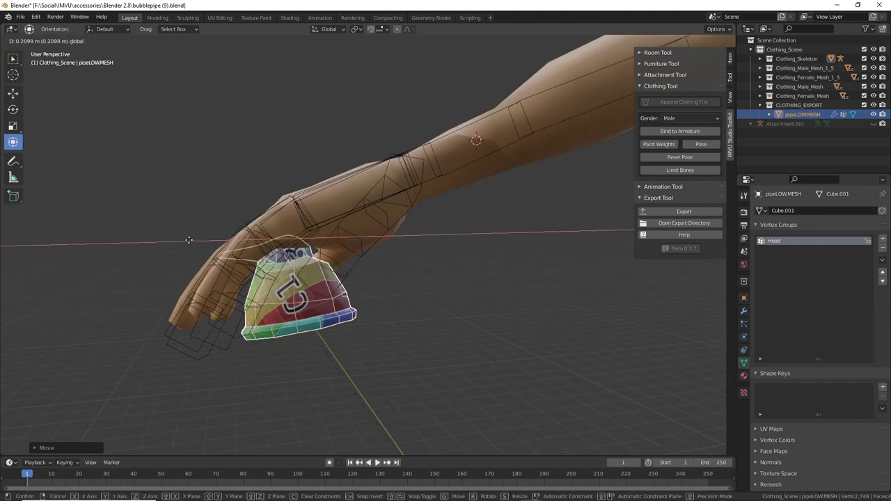
pyautogui.click(193, 240)
# Turn the pipe with the rotation gizmo and shift it along X so it sits between thumb and index finger.
pyautogui.moveTo(194, 240); pyautogui.dragTo(318, 122, button='middle')
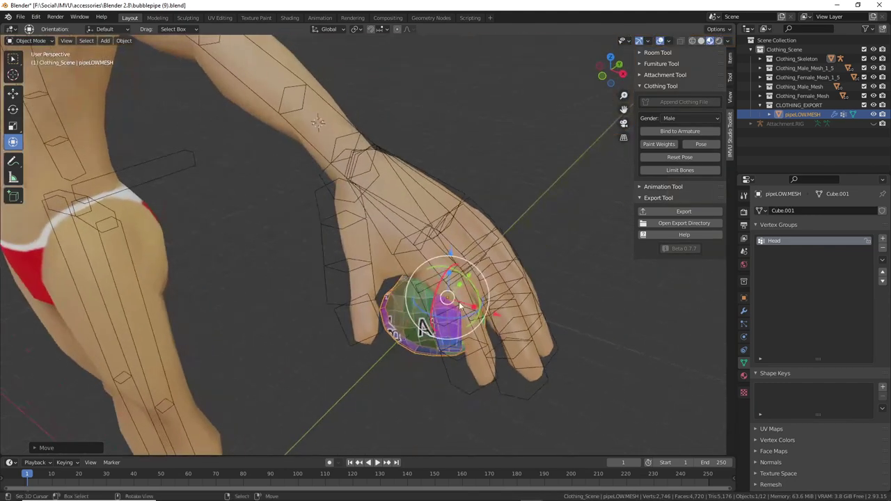
pyautogui.moveTo(464, 314); pyautogui.dragTo(455, 322)
pyautogui.moveTo(478, 284); pyautogui.dragTo(478, 294)
pyautogui.press('g')
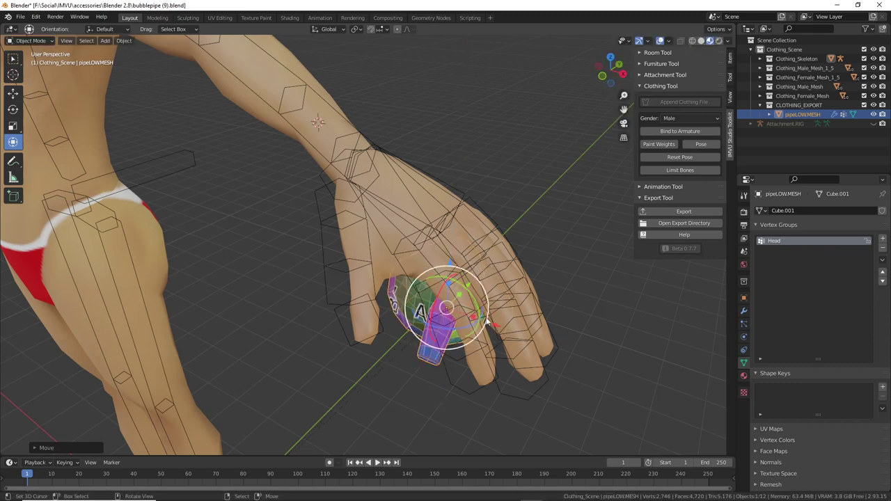
pyautogui.press('x')
pyautogui.click(472, 312)
# Rotate the pipe about the global Y axis to tilt its bowl under the palm.
pyautogui.moveTo(473, 312); pyautogui.dragTo(335, 287, button='middle')
pyautogui.press('r')
pyautogui.press('y')
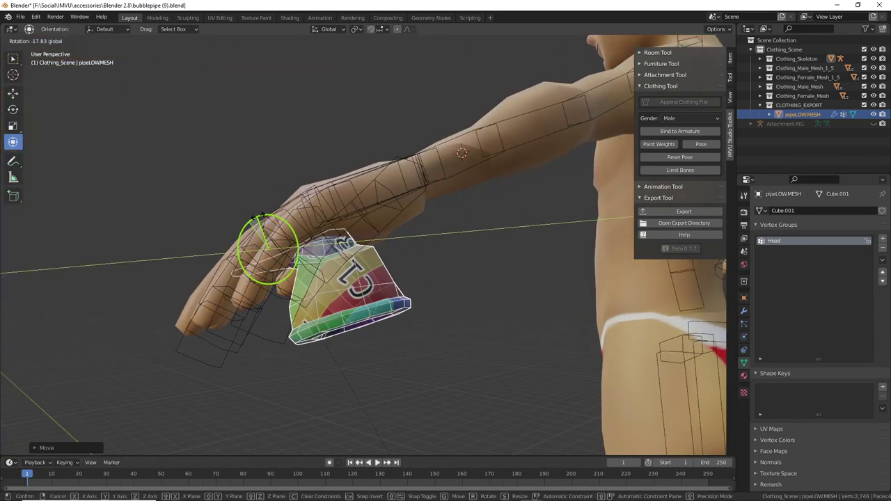
pyautogui.click(350, 259)
# Shift the pipe along Y and adjust its height along Z to centre the bowl between thumb and fingers.
pyautogui.moveTo(350, 259); pyautogui.dragTo(409, 286, button='middle')
pyautogui.moveTo(397, 300); pyautogui.dragTo(365, 310)
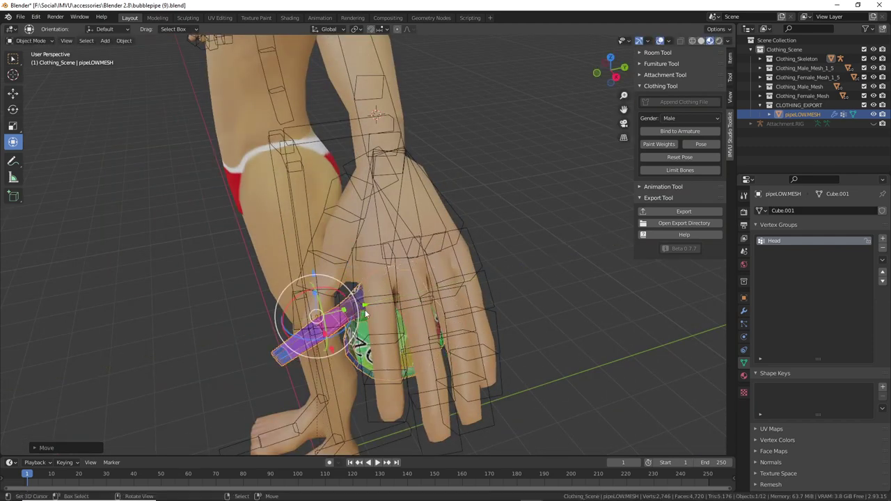
pyautogui.moveTo(365, 310); pyautogui.dragTo(454, 278, button='middle')
pyautogui.press('g')
pyautogui.press('z')
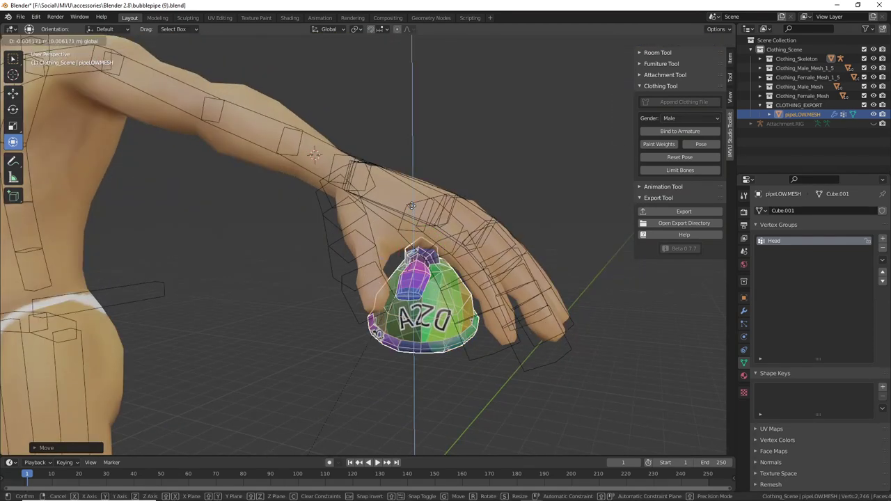
pyautogui.click(444, 229)
pyautogui.moveTo(444, 228); pyautogui.dragTo(459, 348, button='middle')
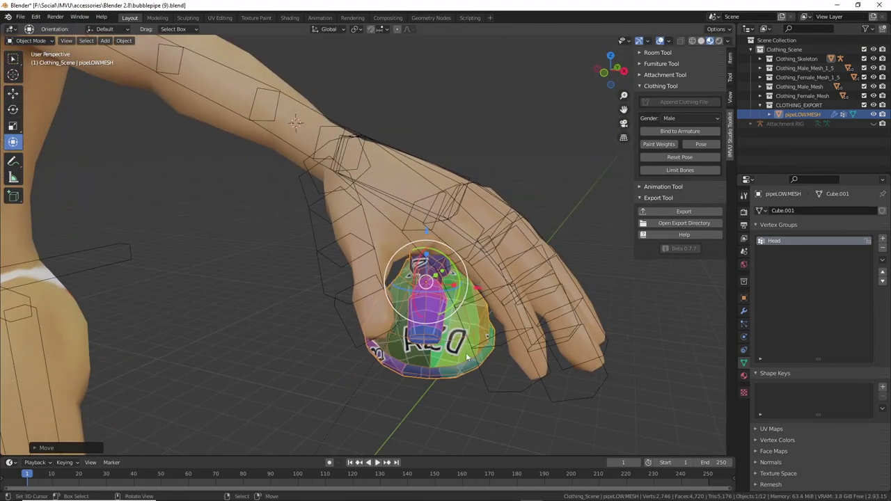
pyautogui.hotkey('ctrl', '2')
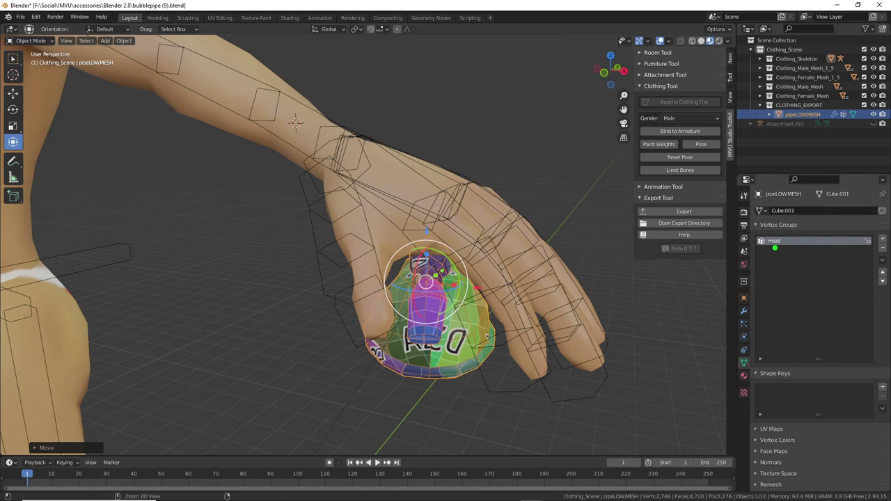
pyautogui.moveTo(768, 250); pyautogui.dragTo(791, 250)
pyautogui.moveTo(295, 123); pyautogui.dragTo(296, 125)
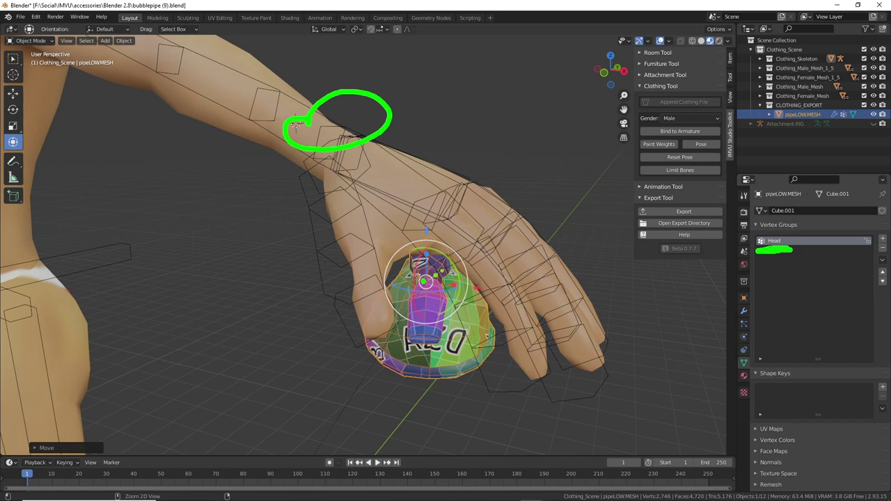
pyautogui.press('Escape')
# Inspect the avatar armature's left wrist and hand bones in Edit Mode to identify the hand bone's name.
pyautogui.moveTo(414, 242); pyautogui.dragTo(411, 268, button='middle')
pyautogui.moveTo(348, 211); pyautogui.dragTo(352, 223, button='middle')
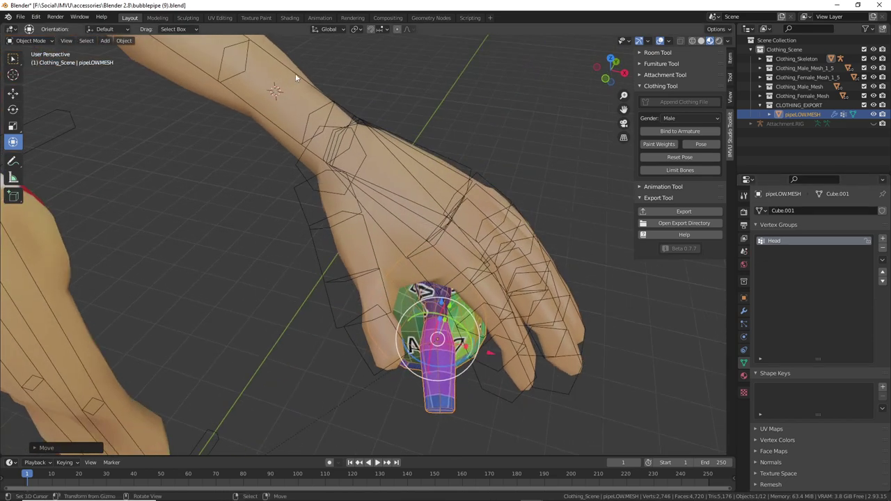
pyautogui.click(295, 78)
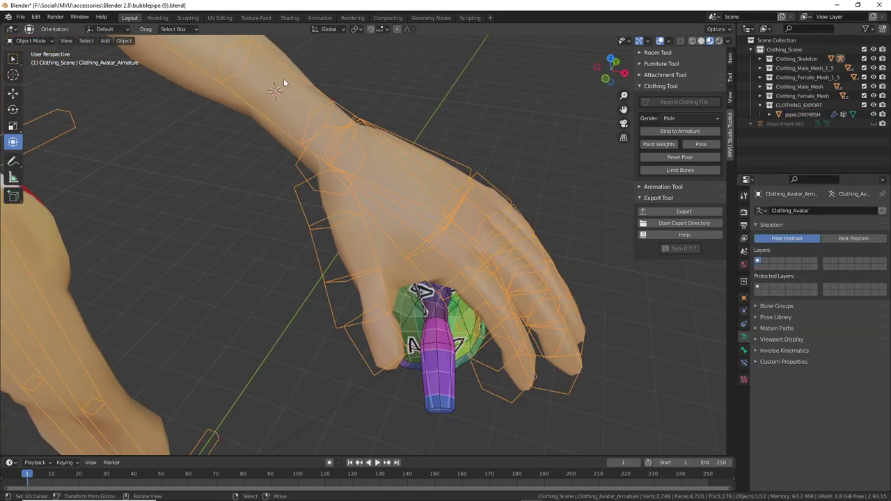
pyautogui.press('Tab')
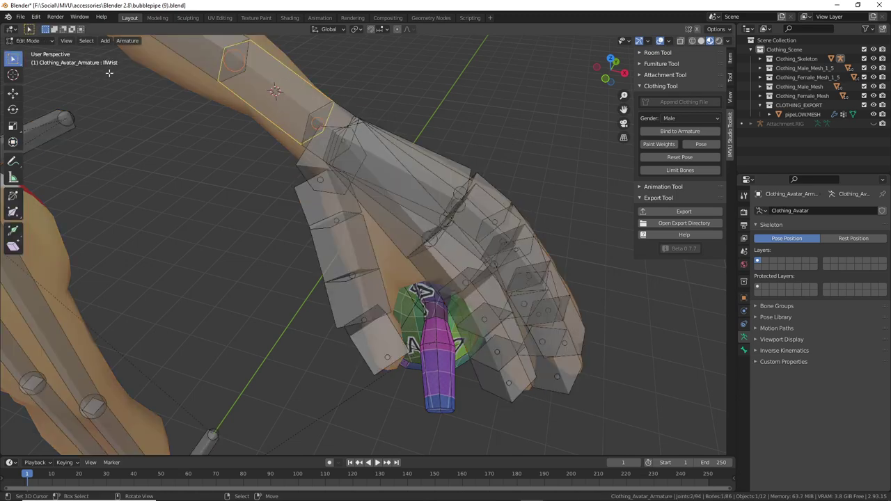
pyautogui.click(342, 109)
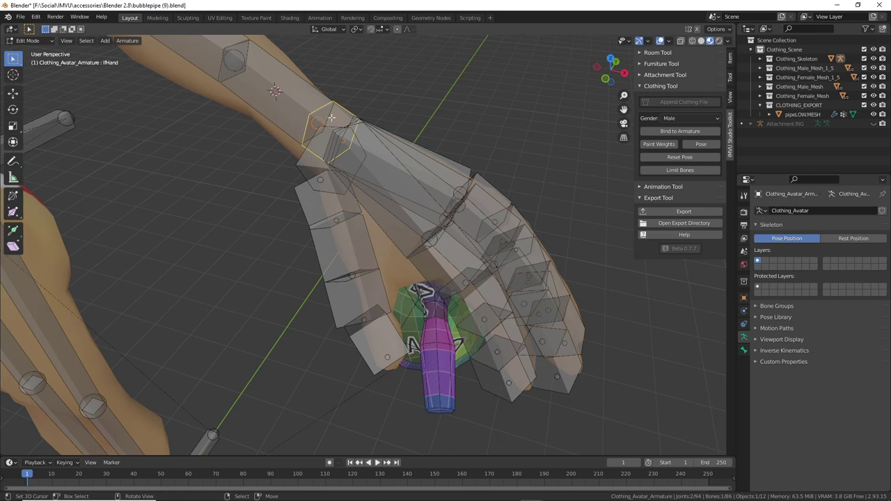
pyautogui.click(287, 70)
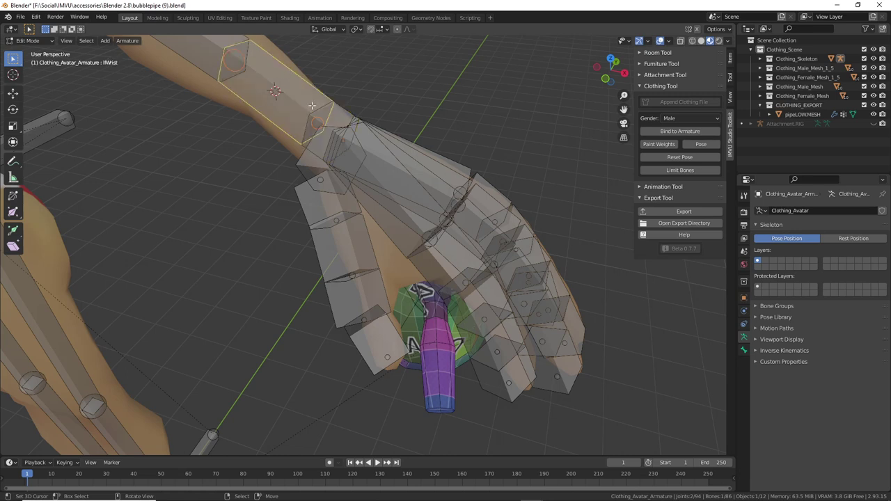
pyautogui.click(340, 111)
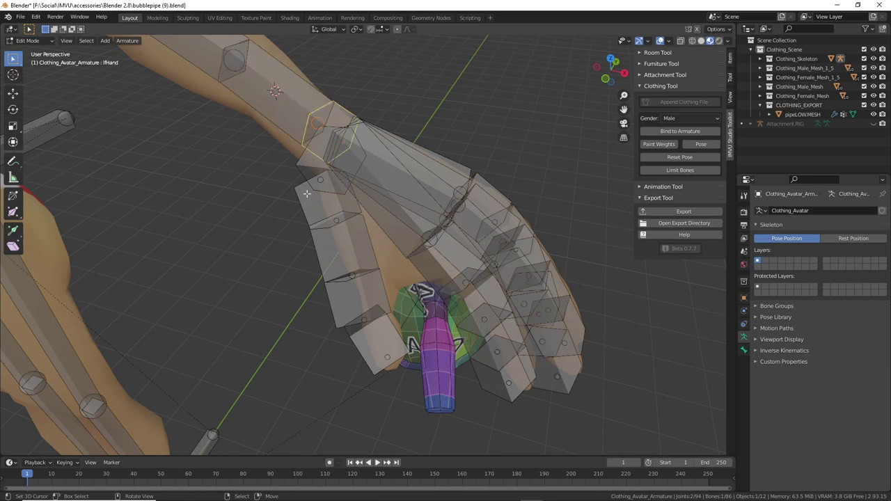
pyautogui.press('Tab')
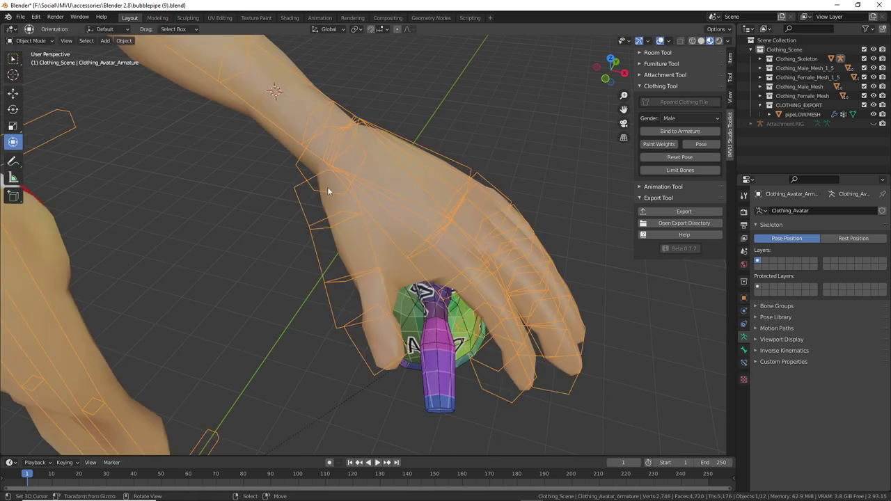
# Rename the pipe mesh's Head vertex group to lfHand.
pyautogui.click(422, 337)
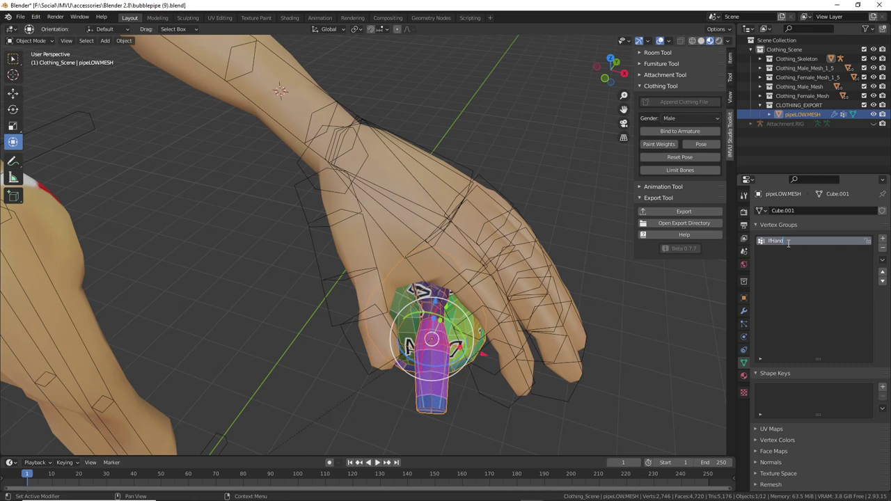
pyautogui.scroll(-1, 521, 311)
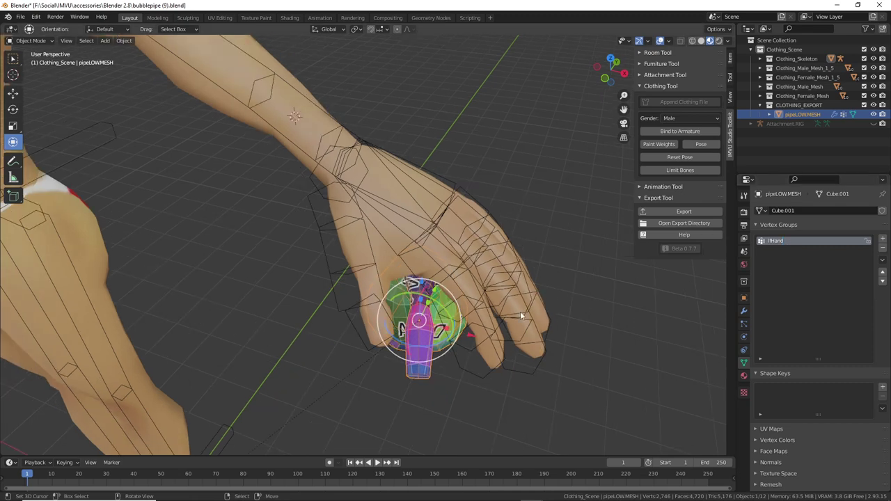
pyautogui.moveTo(520, 312); pyautogui.dragTo(465, 285, button='middle')
pyautogui.moveTo(395, 287); pyautogui.dragTo(307, 120, button='middle')
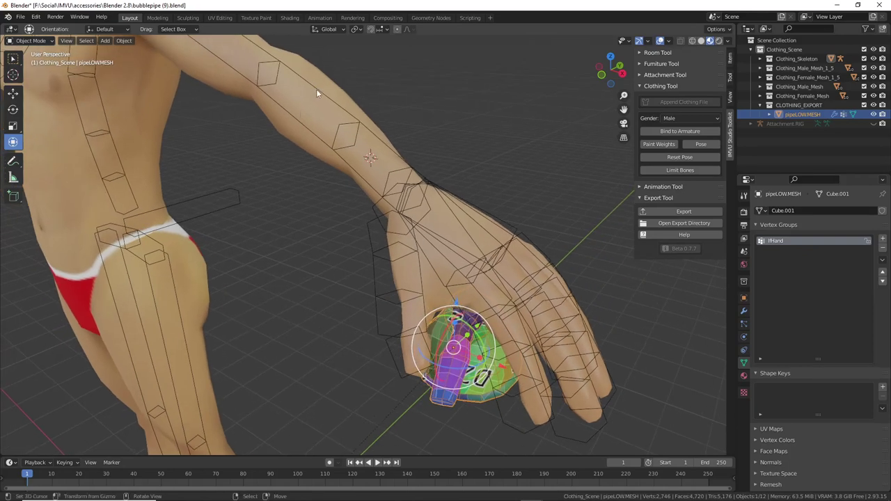
# Put the avatar armature in Pose Mode and test-rotate the left elbow bone to check how the pipe follows the hand.
pyautogui.click(317, 89)
pyautogui.moveTo(296, 227); pyautogui.dragTo(299, 232, button='middle')
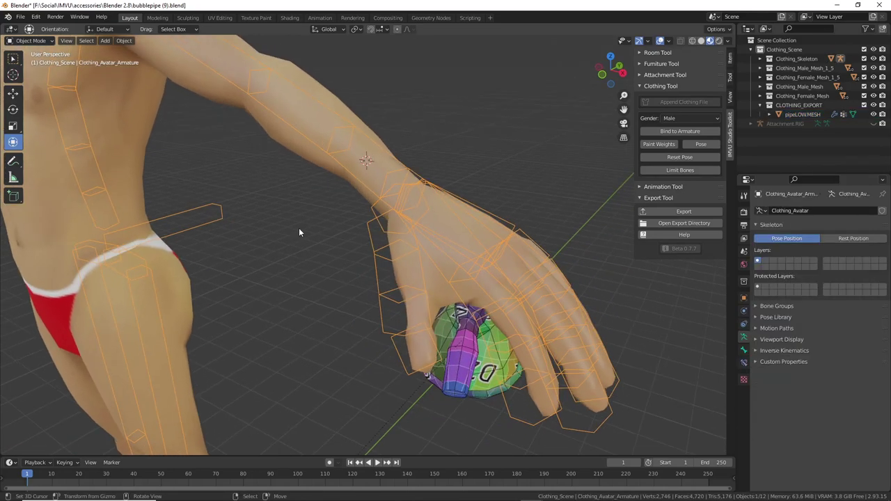
pyautogui.click(701, 144)
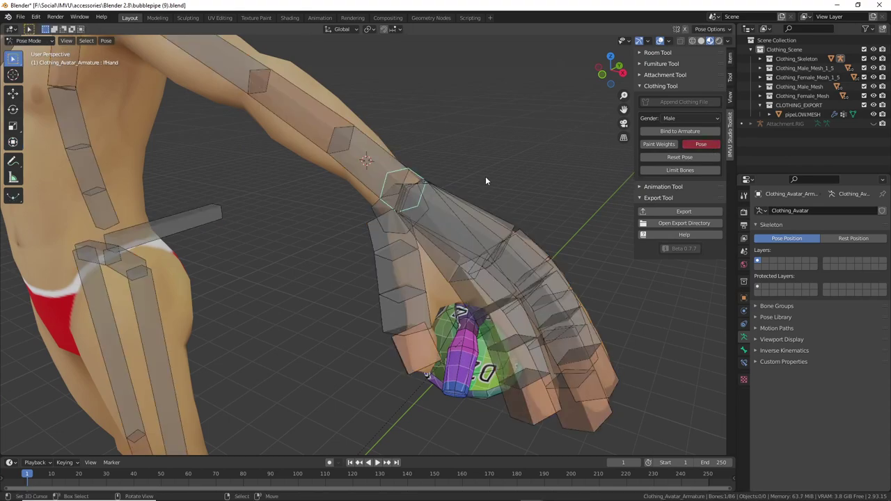
pyautogui.click(353, 124)
pyautogui.press('r')
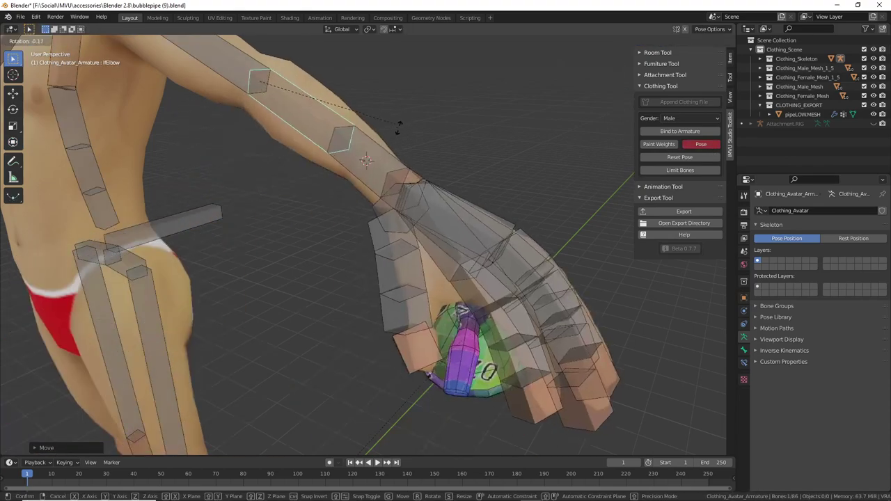
pyautogui.rightClick(359, 195)
pyautogui.scroll(-3, 358, 195)
pyautogui.moveTo(358, 217)
pyautogui.mouseDown(button='middle')
pyautogui.moveTo(354, 195)
pyautogui.moveTo(354, 203)
pyautogui.mouseUp(button='middle')
pyautogui.press('r')
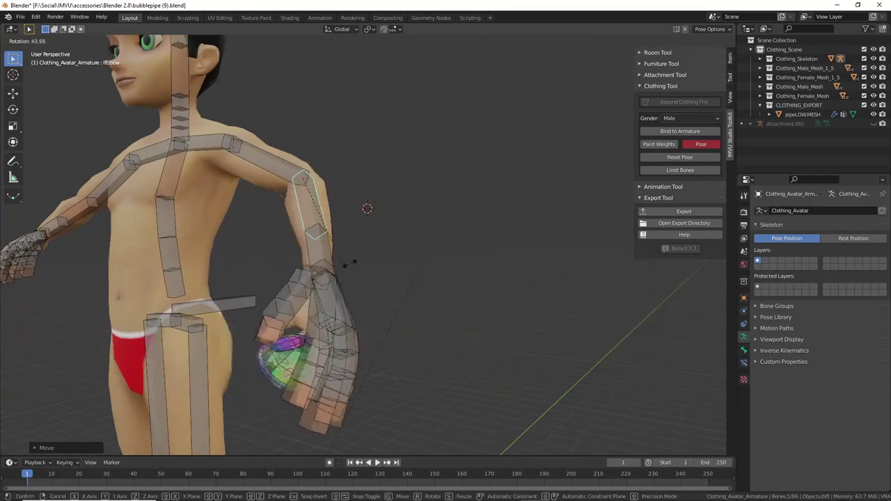
pyautogui.rightClick(383, 273)
pyautogui.moveTo(378, 251); pyautogui.dragTo(419, 261, button='middle')
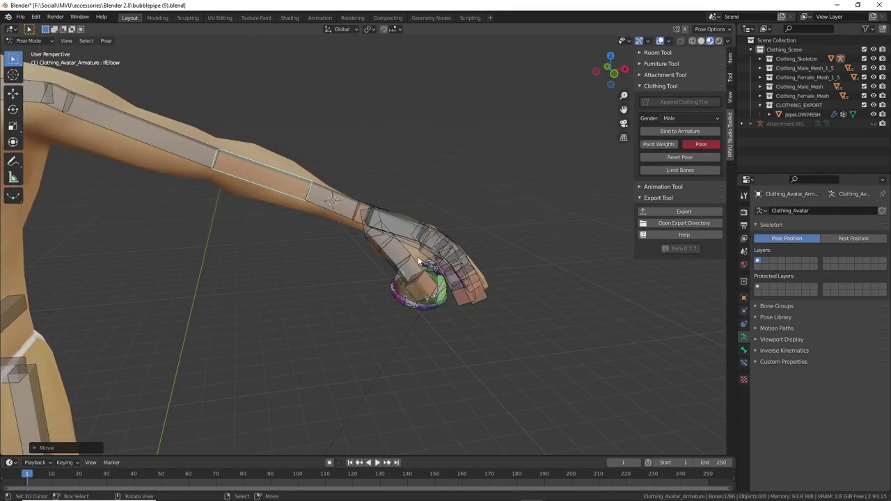
pyautogui.keyDown('shift'); pyautogui.moveTo(265, 208); pyautogui.dragTo(469, 297, button='middle'); pyautogui.keyUp('shift')
pyautogui.moveTo(370, 270); pyautogui.dragTo(365, 292, button='middle')
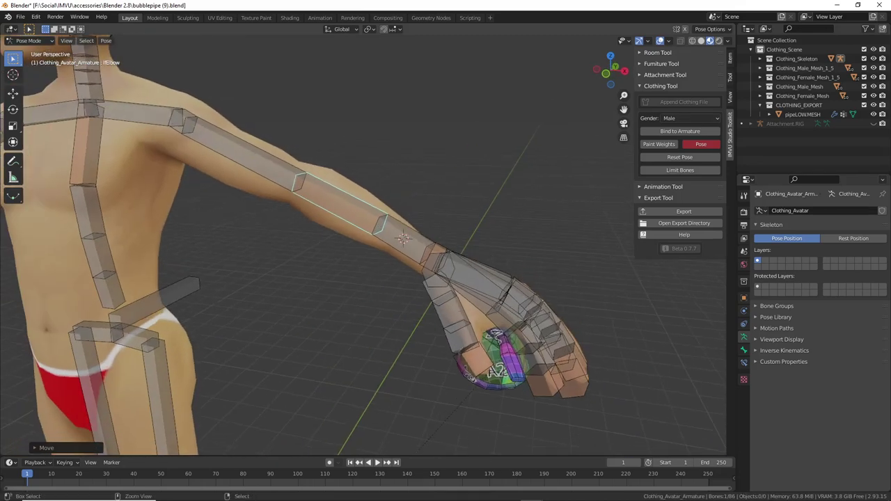
pyautogui.moveTo(653, 94)
pyautogui.mouseDown()
pyautogui.moveTo(680, 96)
pyautogui.moveTo(660, 103)
pyautogui.mouseUp()
pyautogui.moveTo(615, 184); pyautogui.dragTo(546, 221, button='middle')
# Save the scene as a new file named bubblepipe (10).blend.
pyautogui.click(21, 16)
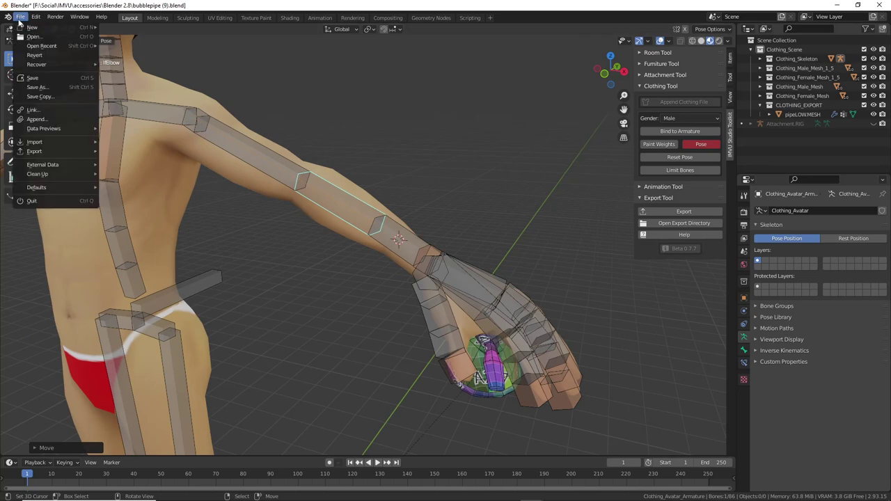
pyautogui.click(35, 90)
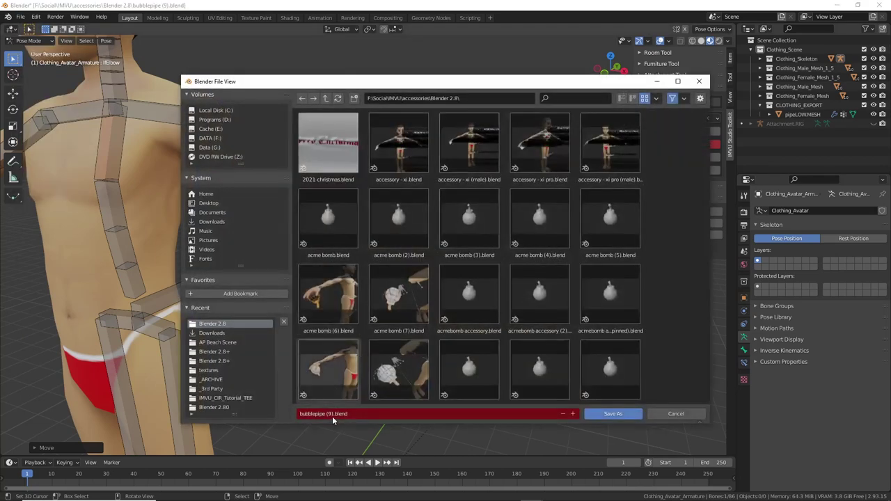
pyautogui.click(333, 416)
pyautogui.click(328, 414)
pyautogui.write('10')
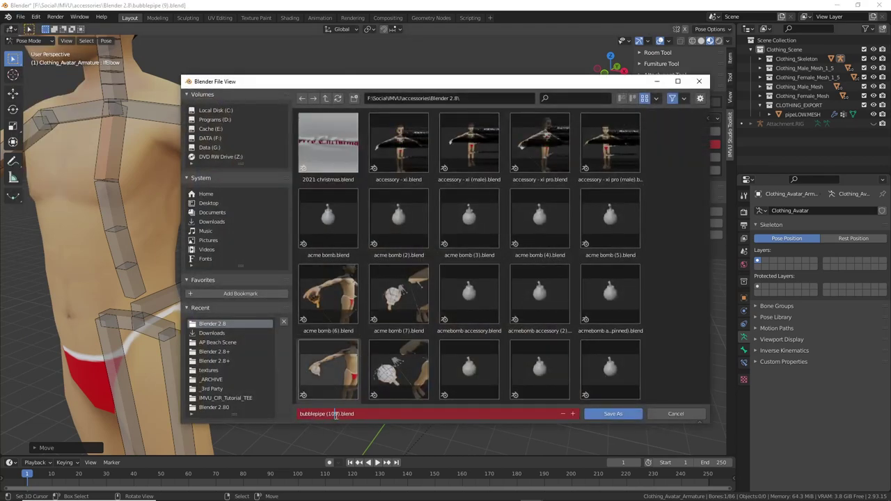
pyautogui.press('Delete')
pyautogui.press('Return')
pyautogui.click(617, 415)
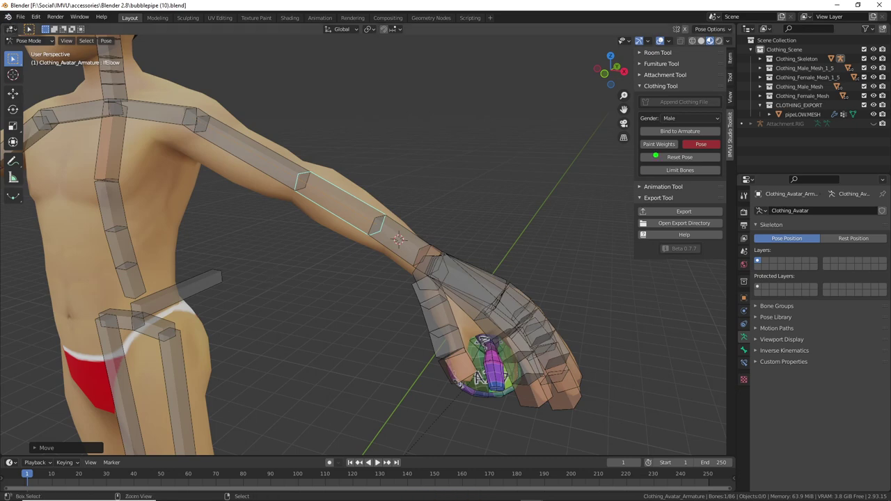
pyautogui.moveTo(655, 197); pyautogui.dragTo(680, 197)
pyautogui.press('Escape')
pyautogui.moveTo(381, 290); pyautogui.dragTo(379, 289, button='middle')
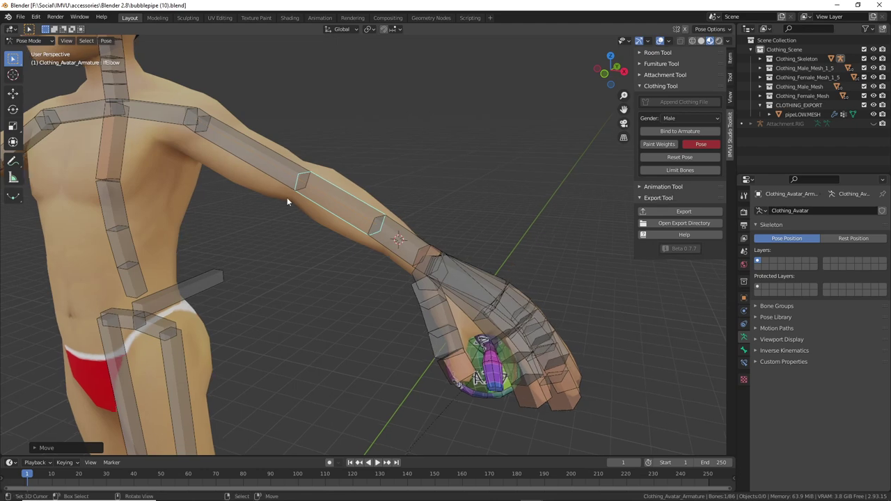
# Start a new General file and show the IMVU Studio Toolkit tools.
pyautogui.click(20, 16)
pyautogui.moveTo(32, 27)
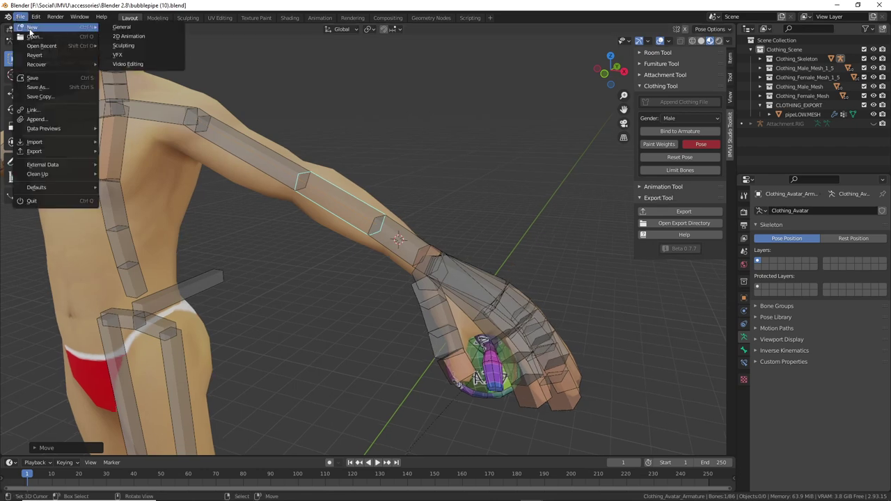
pyautogui.click(139, 27)
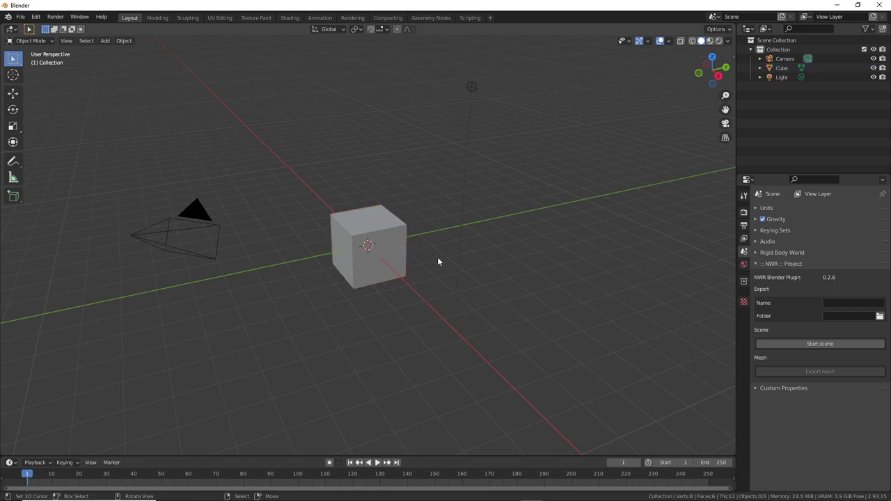
pyautogui.press('n')
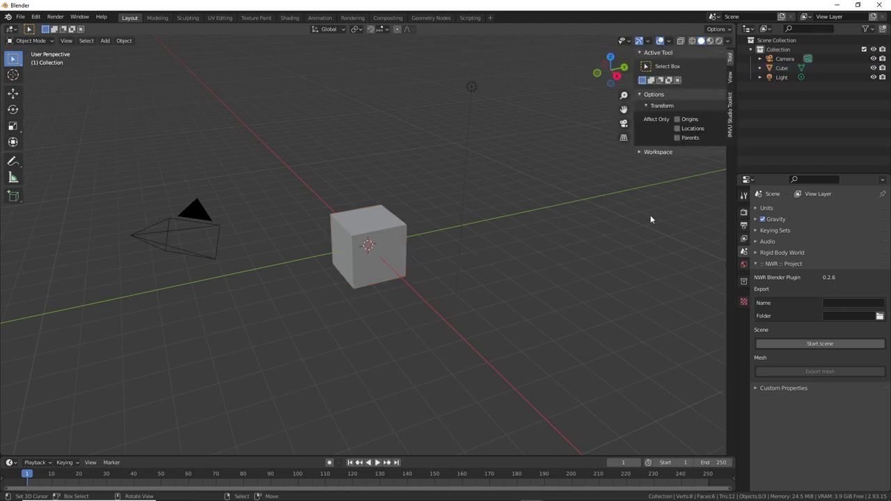
pyautogui.click(730, 117)
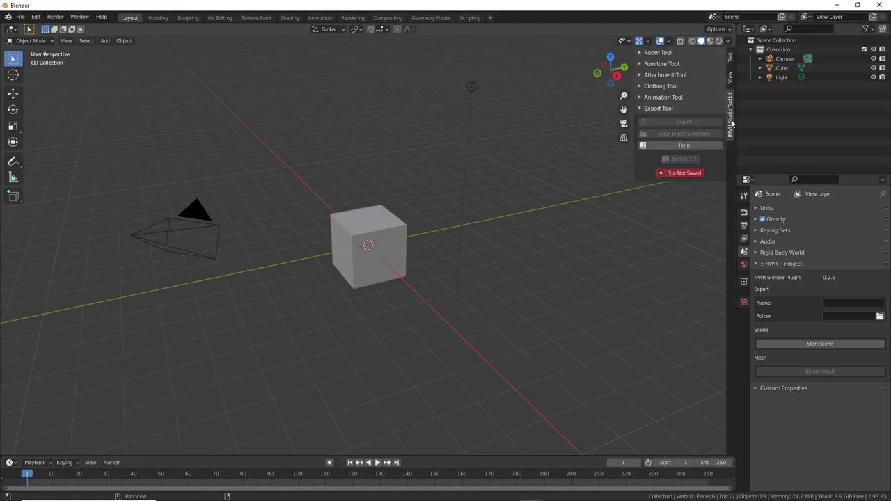
# Append the toolkit's animation file to bring in the rigged avatar and frame its upper body.
pyautogui.click(641, 99)
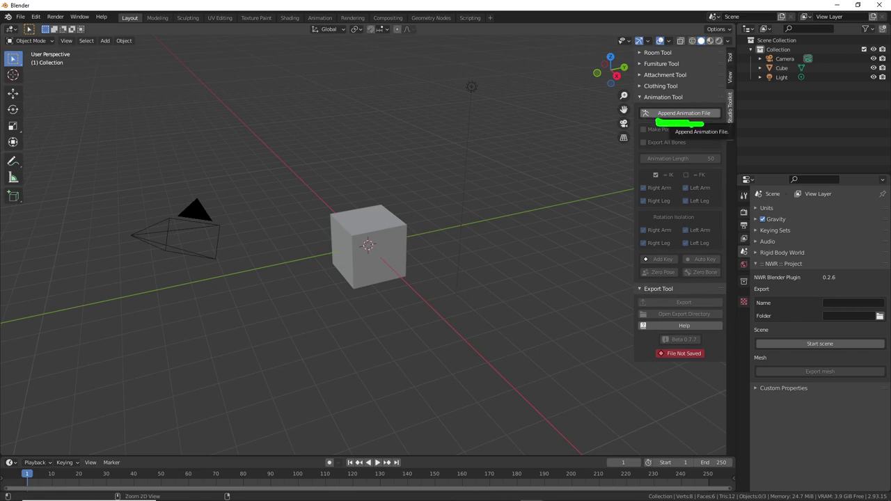
pyautogui.click(682, 114)
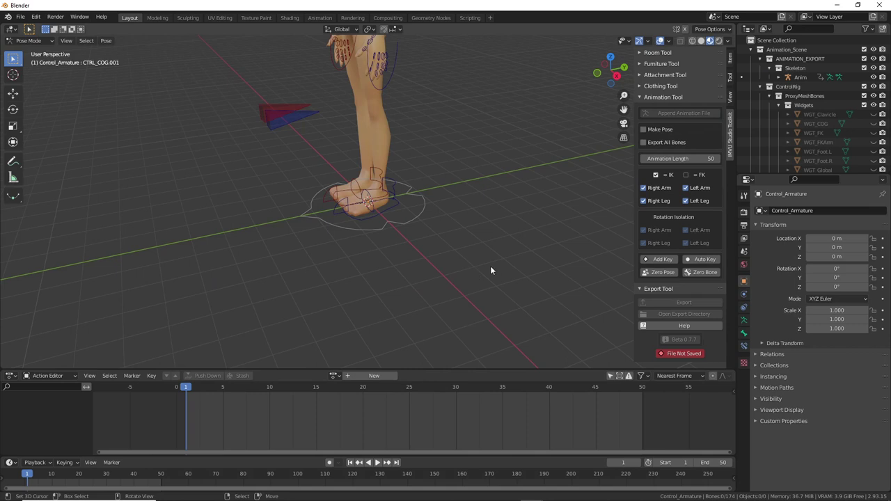
pyautogui.moveTo(359, 240); pyautogui.dragTo(387, 224, button='middle')
pyautogui.keyDown('shift'); pyautogui.moveTo(363, 172); pyautogui.dragTo(360, 218, button='middle'); pyautogui.keyUp('shift')
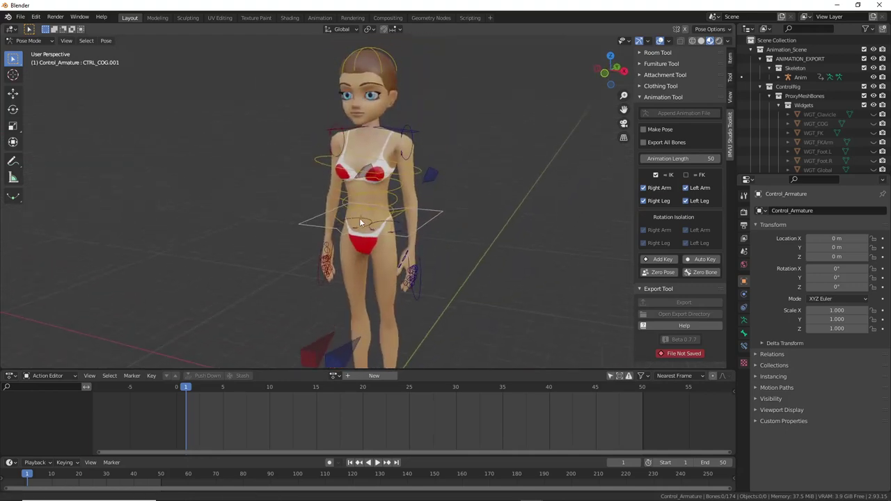
# Start an Append and browse to the Object data inside bubblepipe (10).blend in the Blender 2.8 folder.
pyautogui.click(20, 16)
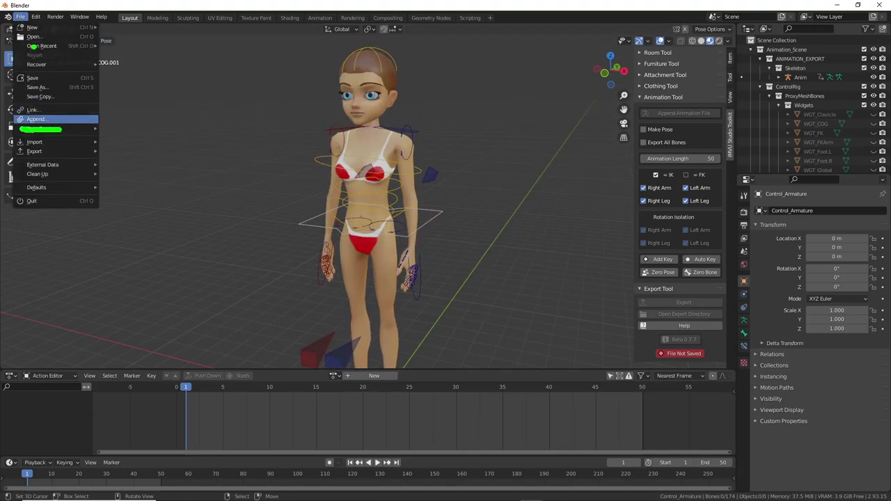
pyautogui.click(38, 120)
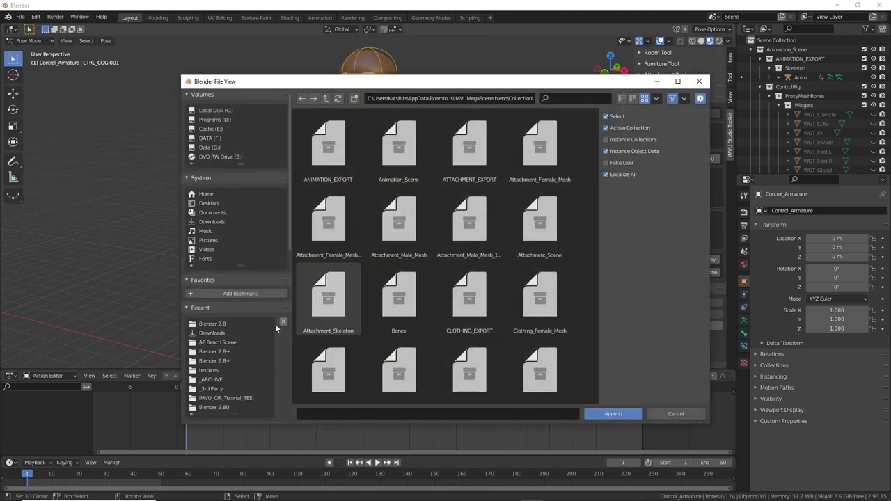
pyautogui.click(216, 324)
pyautogui.scroll(-10, 397, 260)
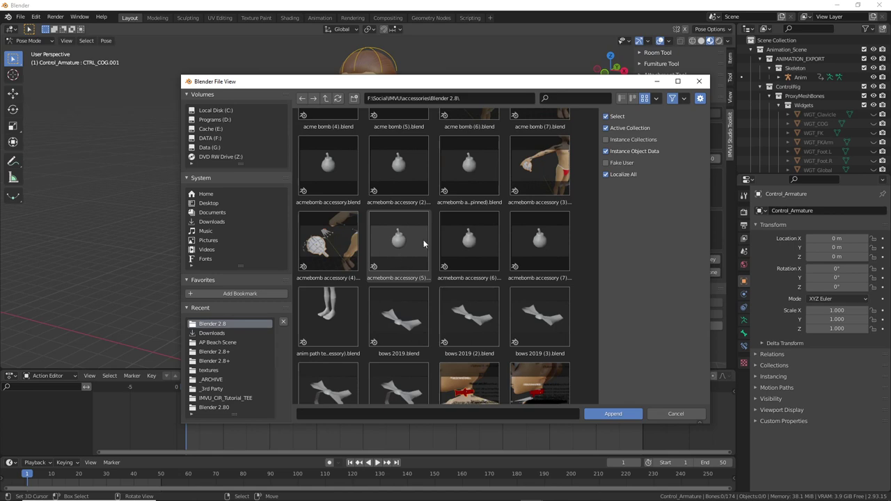
pyautogui.scroll(-10, 424, 239)
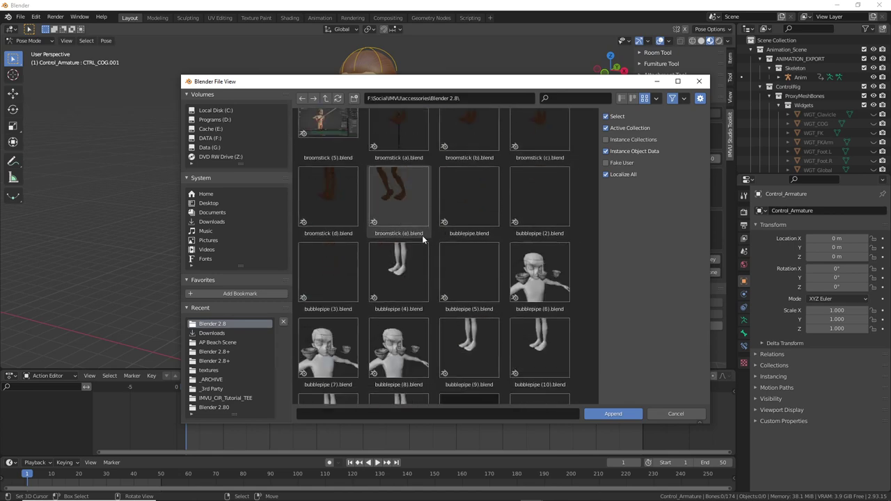
pyautogui.scroll(-5, 422, 235)
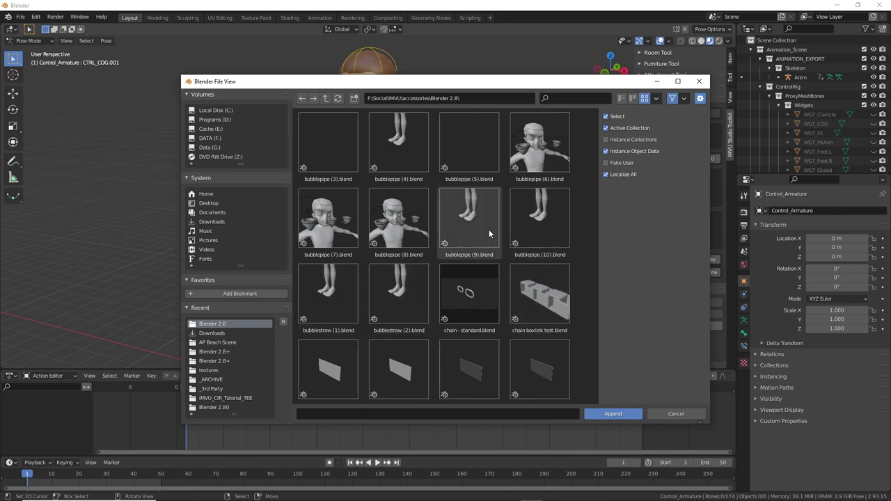
pyautogui.click(544, 216)
pyautogui.doubleClick(540, 216)
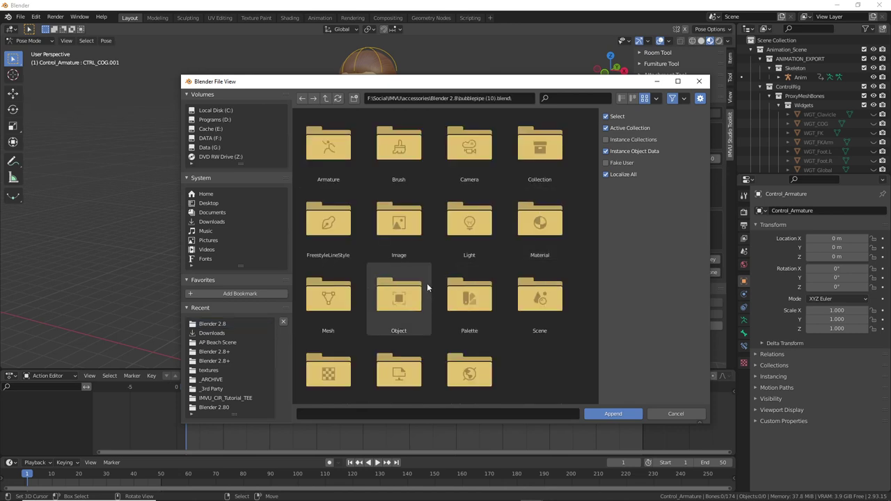
pyautogui.doubleClick(401, 309)
# Append the pipeLOW.MESH object with the top-level Scene Collection as the active collection.
pyautogui.scroll(-10, 401, 307)
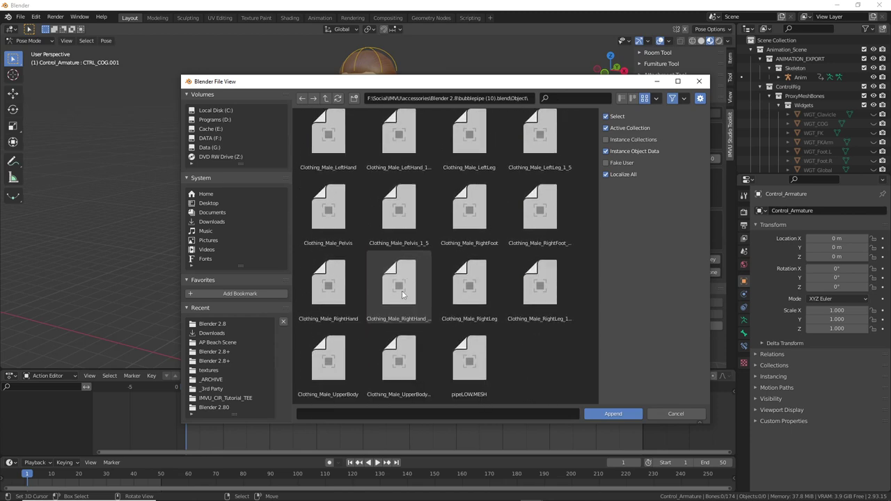
pyautogui.click(473, 361)
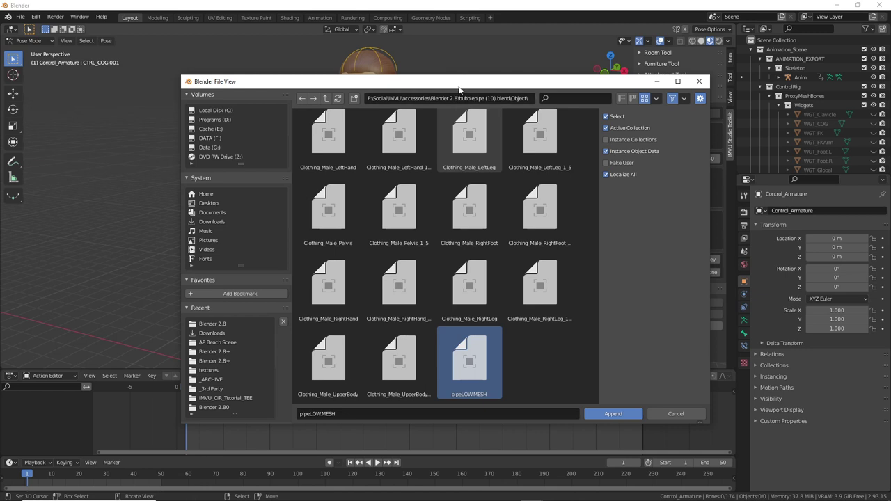
pyautogui.moveTo(463, 87); pyautogui.dragTo(407, 91)
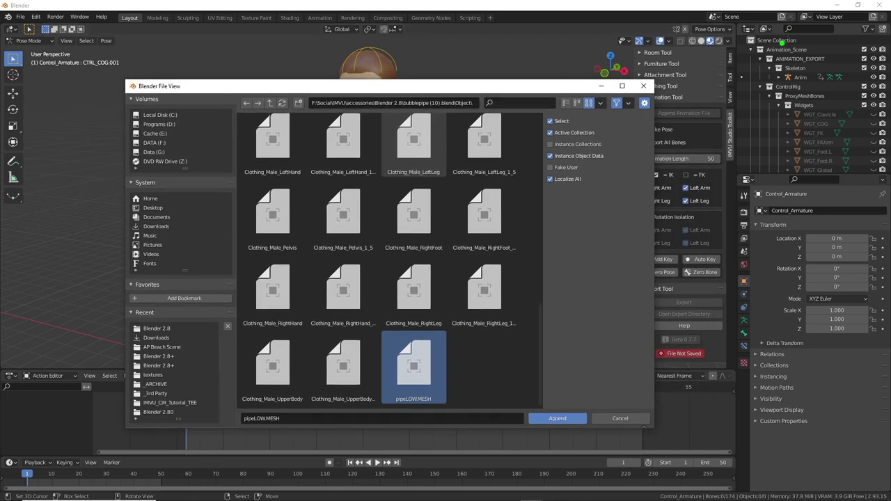
pyautogui.moveTo(758, 49); pyautogui.dragTo(791, 48)
pyautogui.press('Escape')
pyautogui.click(780, 42)
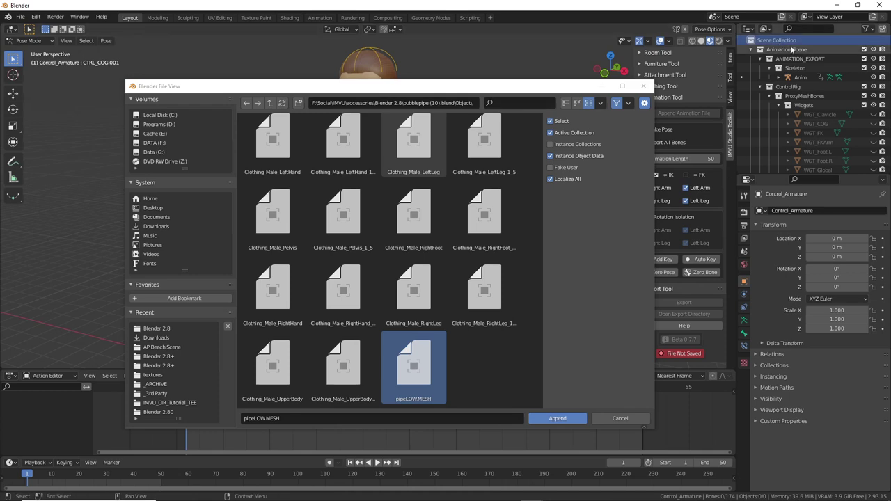
pyautogui.click(561, 420)
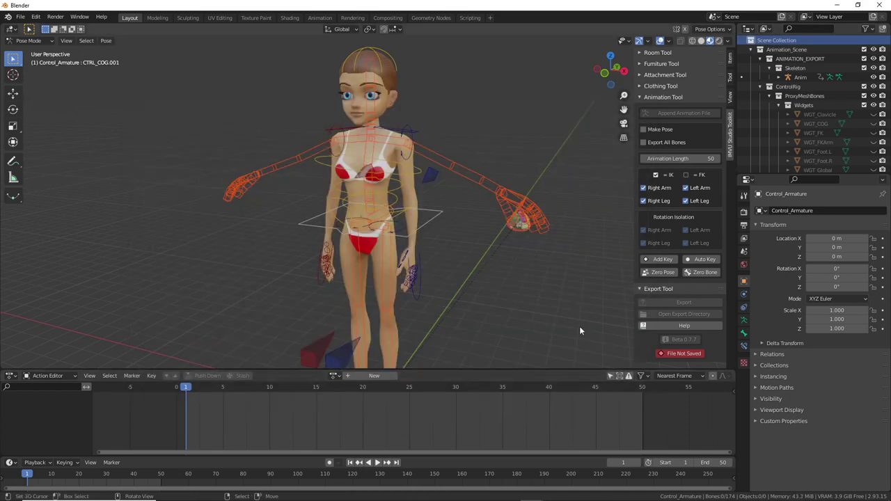
# Select the control rig's root control at the feet and switch from Pose Mode to Object Mode.
pyautogui.scroll(2, 479, 197)
pyautogui.moveTo(479, 196); pyautogui.dragTo(496, 238, button='middle')
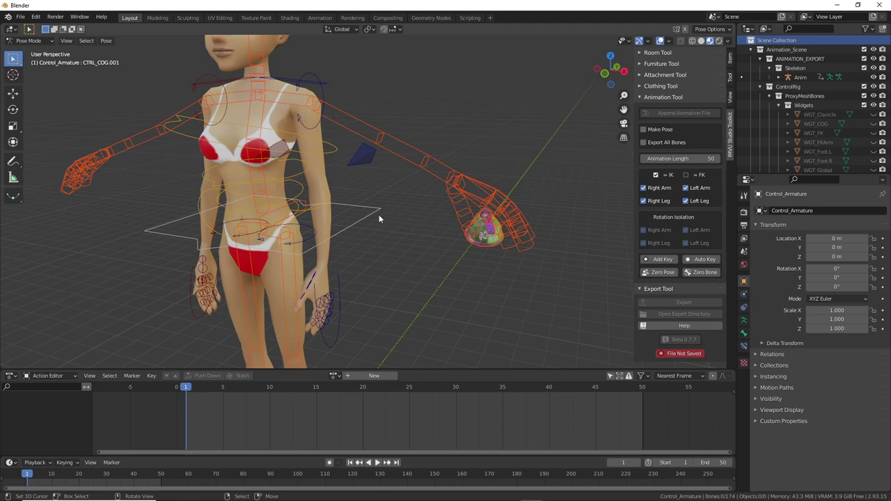
pyautogui.moveTo(379, 215); pyautogui.dragTo(348, 183, button='middle')
pyautogui.scroll(-3, 314, 165)
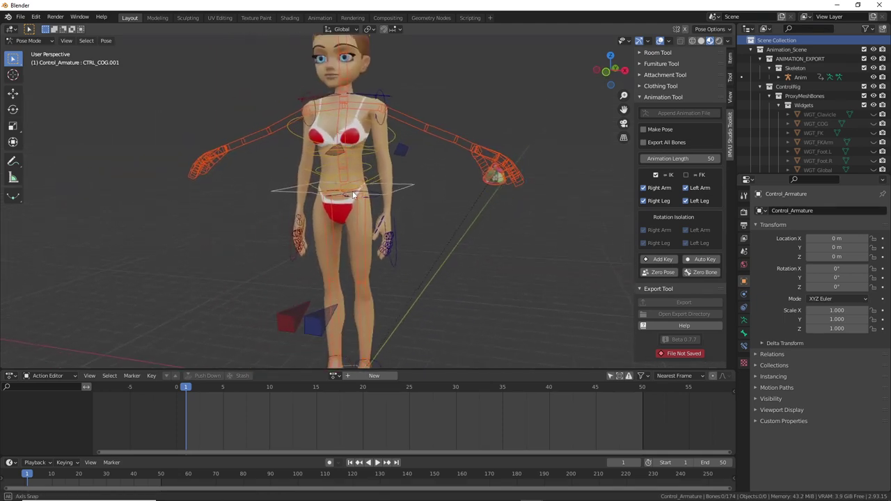
pyautogui.scroll(-1, 351, 193)
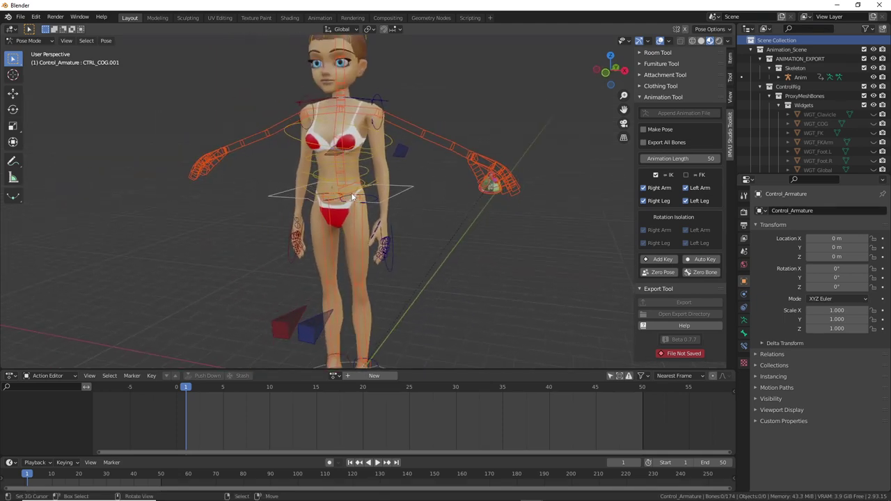
pyautogui.rightClick(392, 347)
pyautogui.rightClick(331, 304)
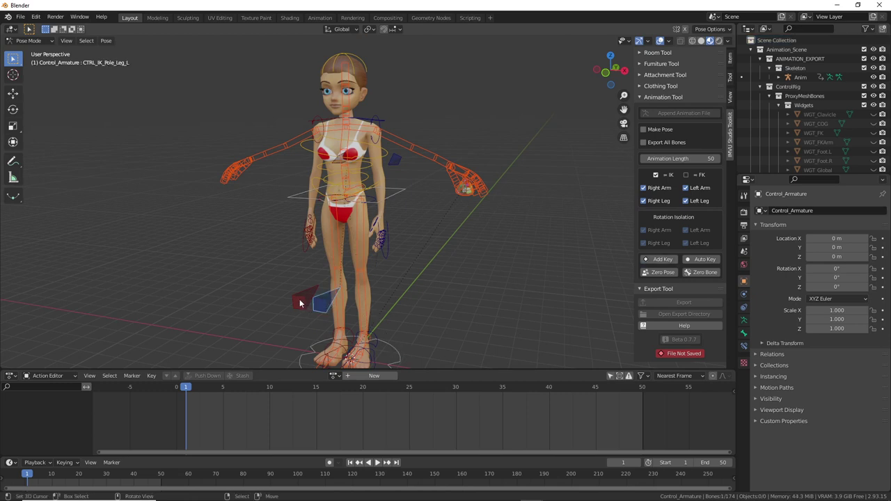
pyautogui.click(312, 344)
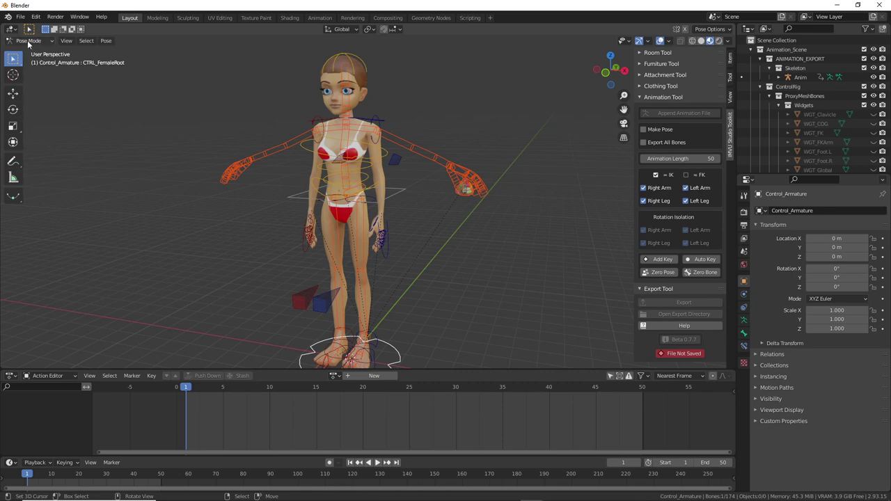
pyautogui.click(28, 42)
pyautogui.click(31, 51)
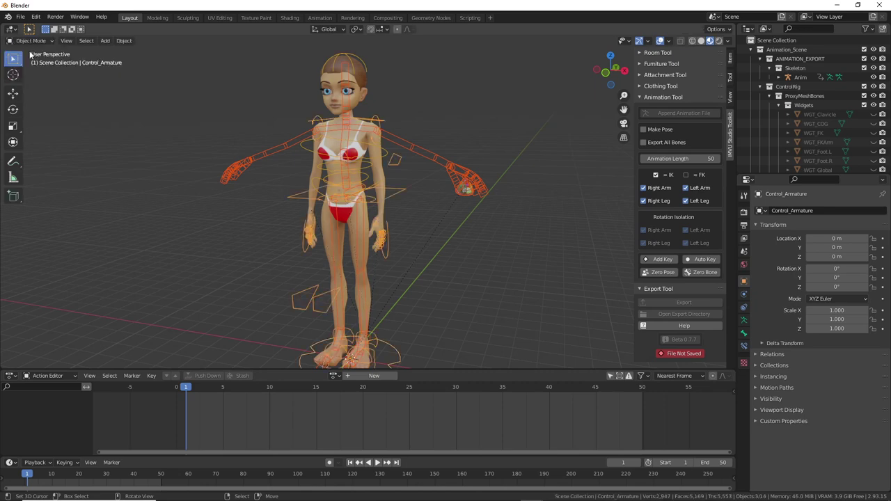
# Select the imported Clothing_Avatar_Armature and expand its hierarchy, with the ControlRig and ANIMATION_EXPORT collections collapsed.
pyautogui.click(441, 151)
pyautogui.scroll(3, 446, 185)
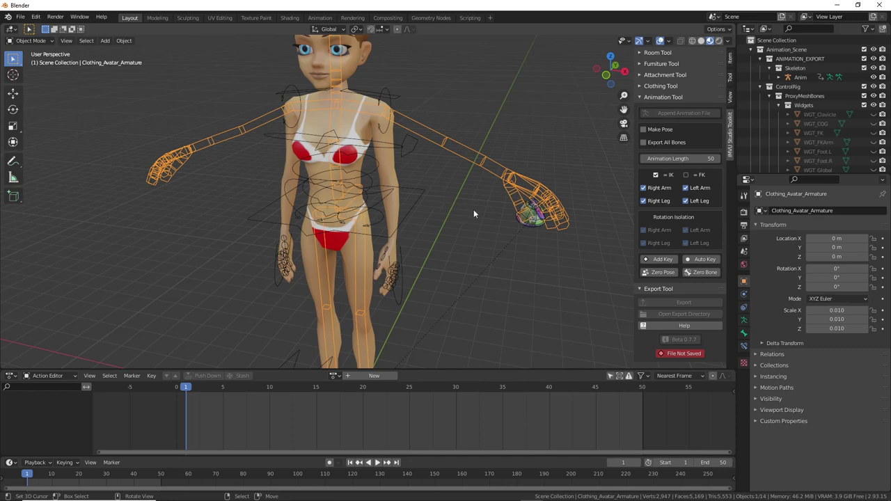
pyautogui.click(760, 87)
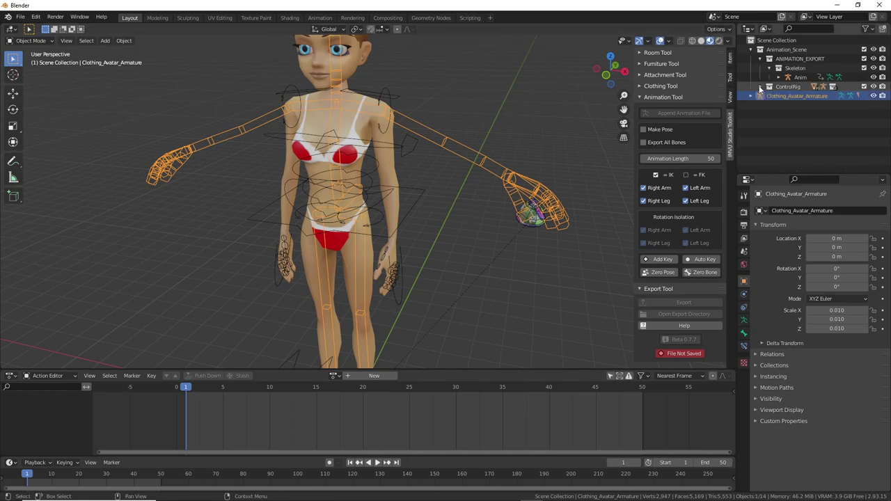
pyautogui.click(760, 59)
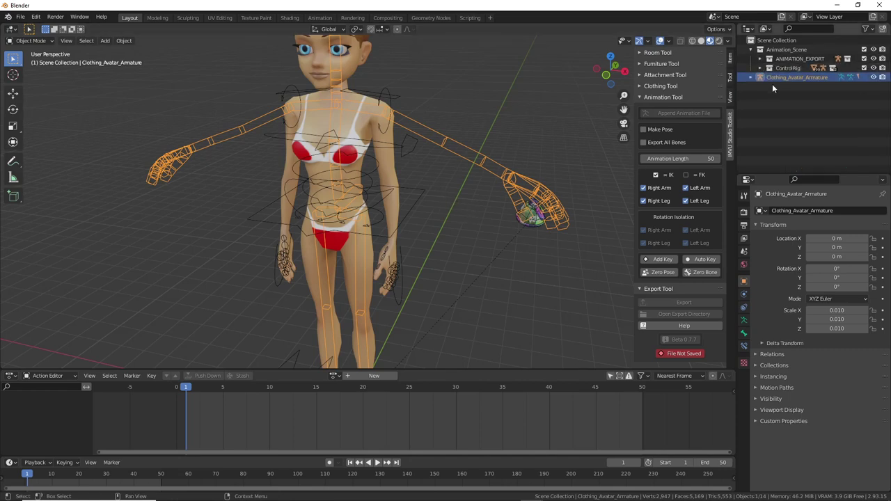
pyautogui.click(759, 77)
pyautogui.scroll(4, 562, 151)
pyautogui.keyDown('shift'); pyautogui.moveTo(564, 206); pyautogui.dragTo(400, 215, button='middle'); pyautogui.keyUp('shift')
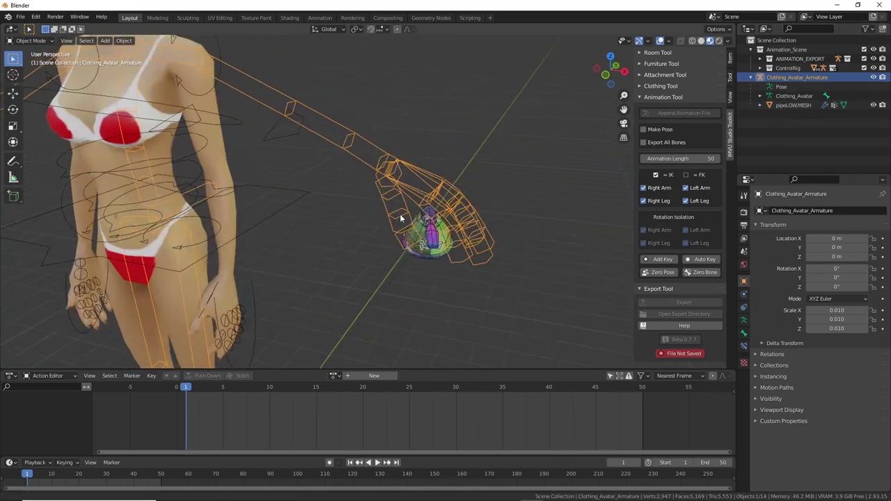
# Delete the imported Clothing_Avatar_Armature, keeping the pipe mesh in the scene.
pyautogui.click(428, 251)
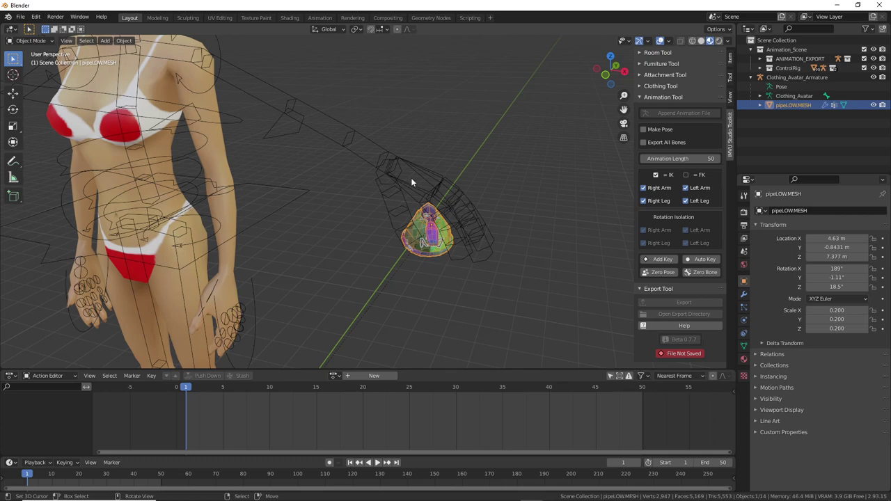
pyautogui.click(380, 155)
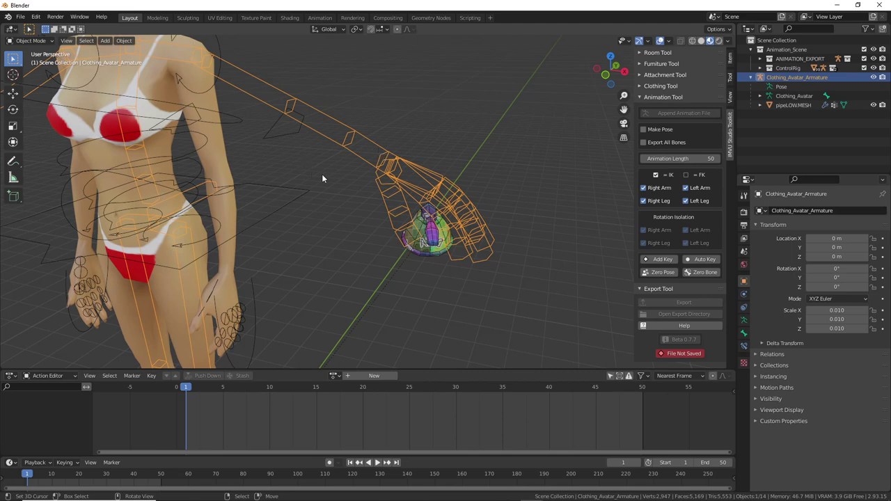
pyautogui.moveTo(322, 174); pyautogui.dragTo(364, 192, button='middle')
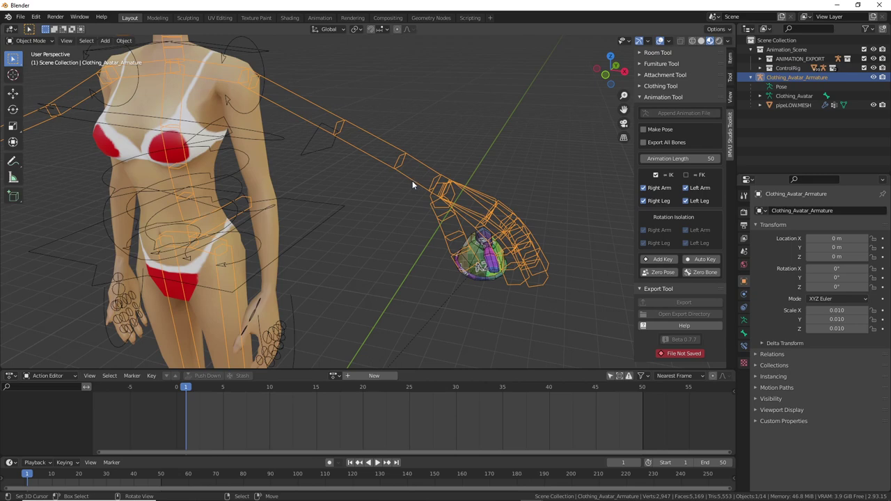
pyautogui.press('Delete')
pyautogui.moveTo(385, 200); pyautogui.dragTo(424, 257, button='middle')
# Set the target object of the pipeLOW.MESH Armature modifier to Anim and check the pipe at the avatar's left hand.
pyautogui.click(460, 251)
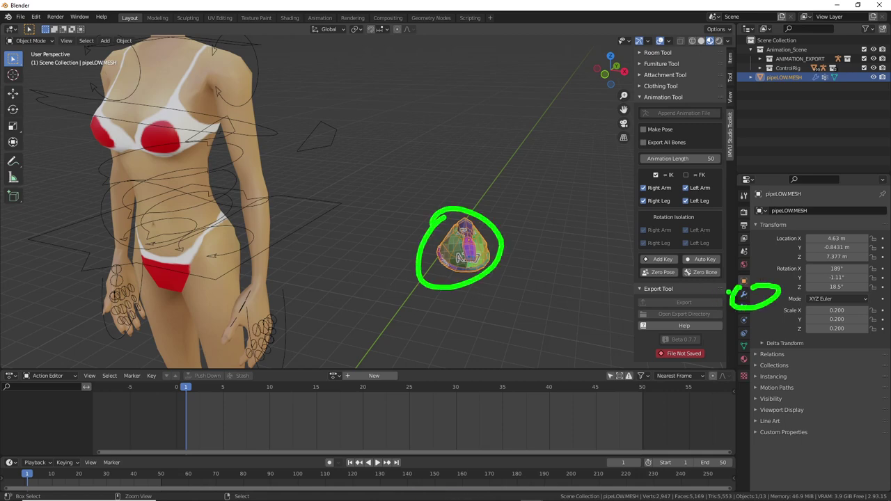
pyautogui.click(744, 294)
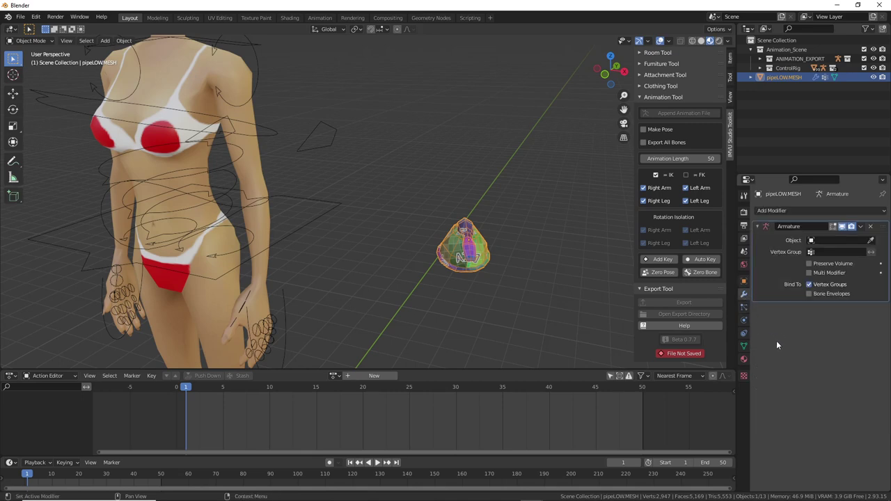
pyautogui.keyDown('shift'); pyautogui.moveTo(330, 263); pyautogui.dragTo(348, 261, button='middle'); pyautogui.keyUp('shift')
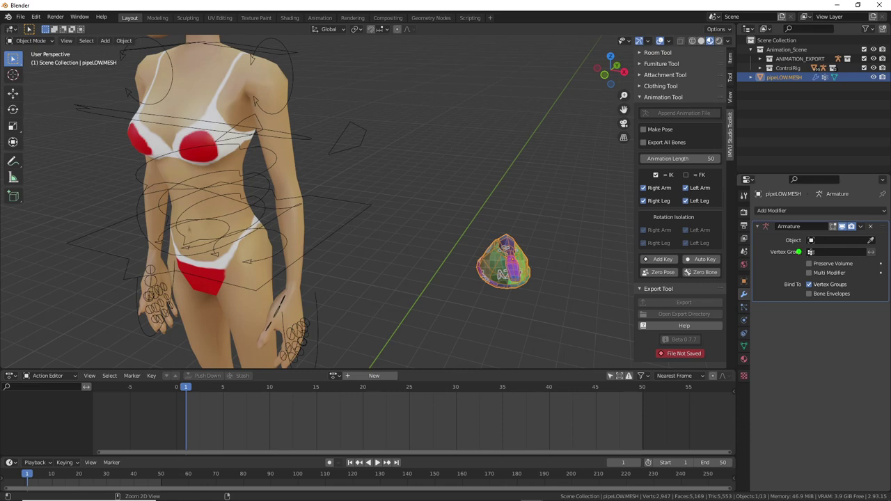
pyautogui.moveTo(783, 248)
pyautogui.mouseDown()
pyautogui.moveTo(807, 248)
pyautogui.moveTo(812, 233)
pyautogui.moveTo(769, 235)
pyautogui.mouseUp()
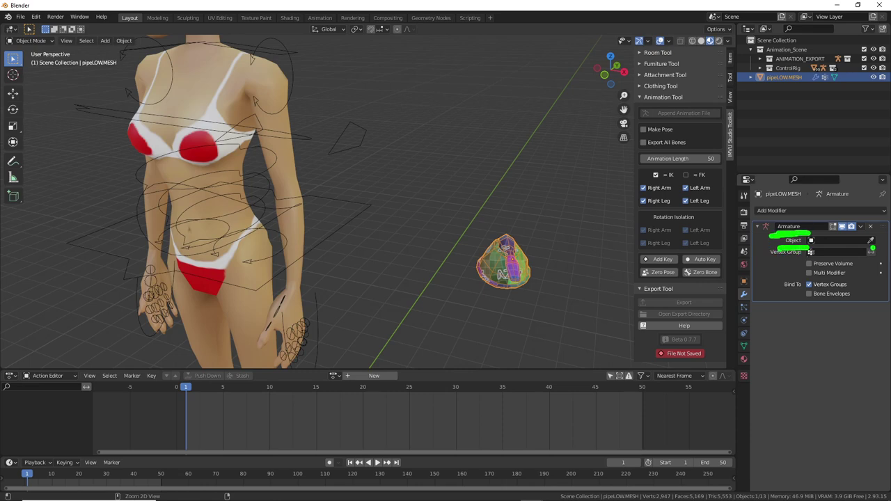
pyautogui.click(812, 240)
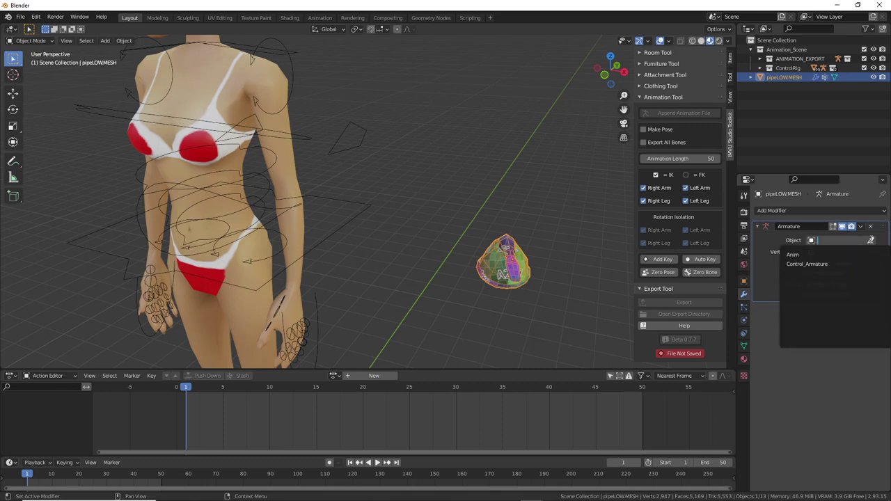
pyautogui.click(802, 265)
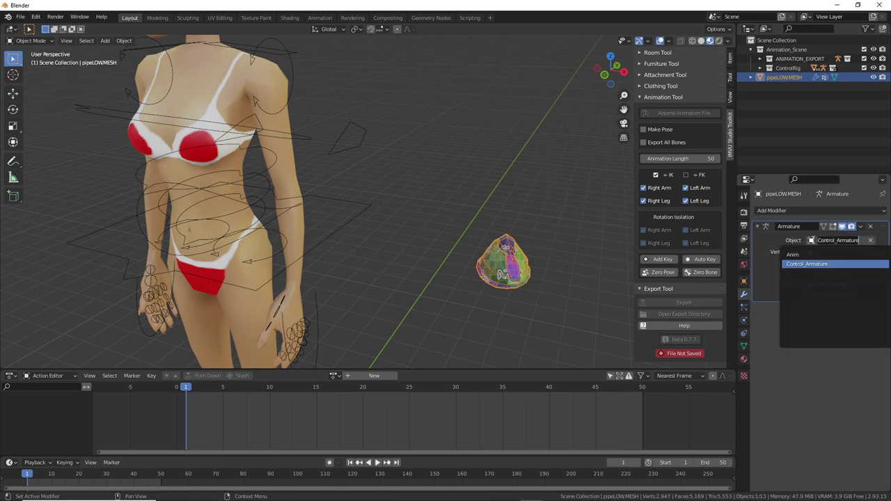
pyautogui.click(795, 256)
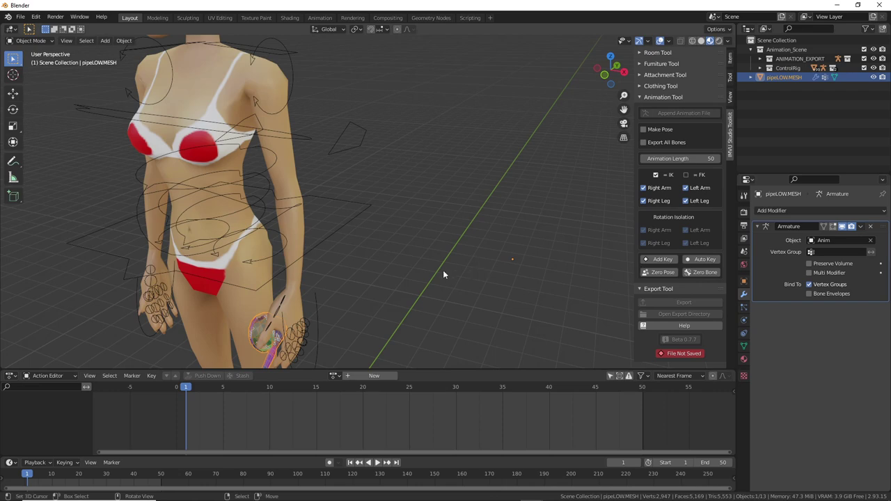
pyautogui.moveTo(444, 274); pyautogui.dragTo(620, 261, button='middle')
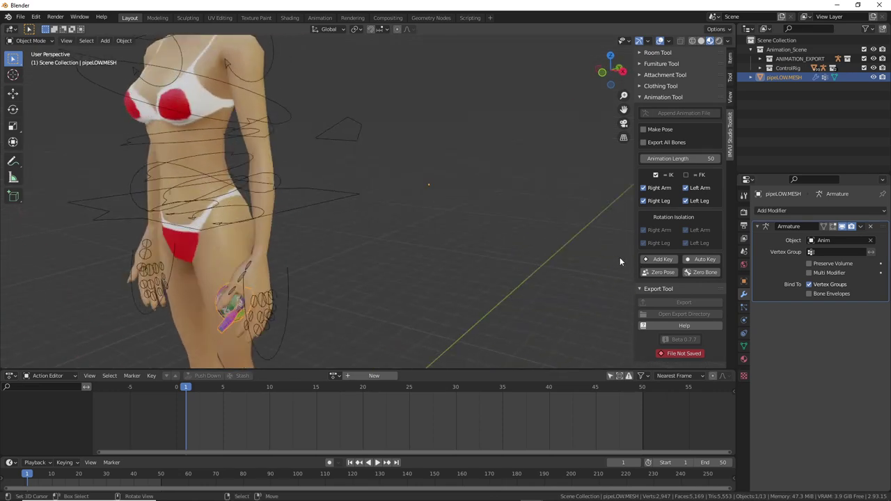
# Clear the target object of the pipeLOW.MESH Armature modifier and check the pipe's position relative to the avatar's left hand.
pyautogui.click(871, 240)
pyautogui.moveTo(509, 209); pyautogui.dragTo(460, 238, button='middle')
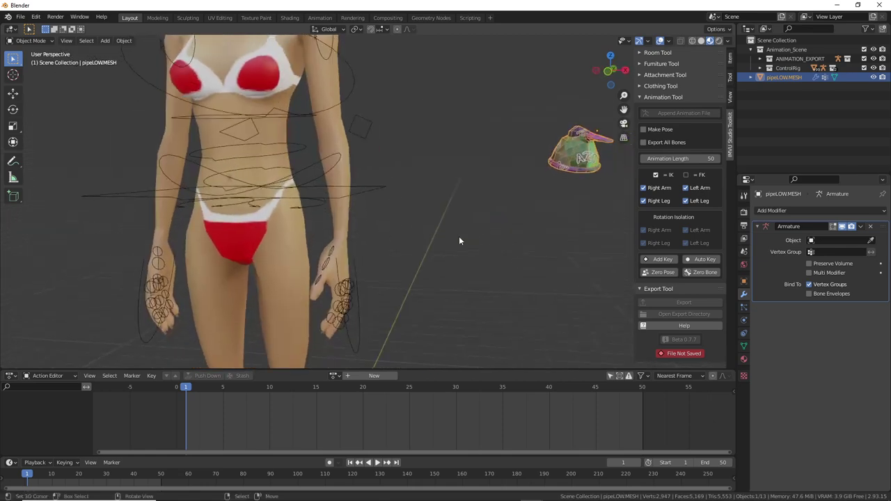
pyautogui.moveTo(350, 260)
pyautogui.mouseDown()
pyautogui.moveTo(326, 255)
pyautogui.moveTo(380, 286)
pyautogui.moveTo(343, 253)
pyautogui.mouseUp()
pyautogui.press('Escape')
pyautogui.moveTo(563, 110); pyautogui.dragTo(617, 188)
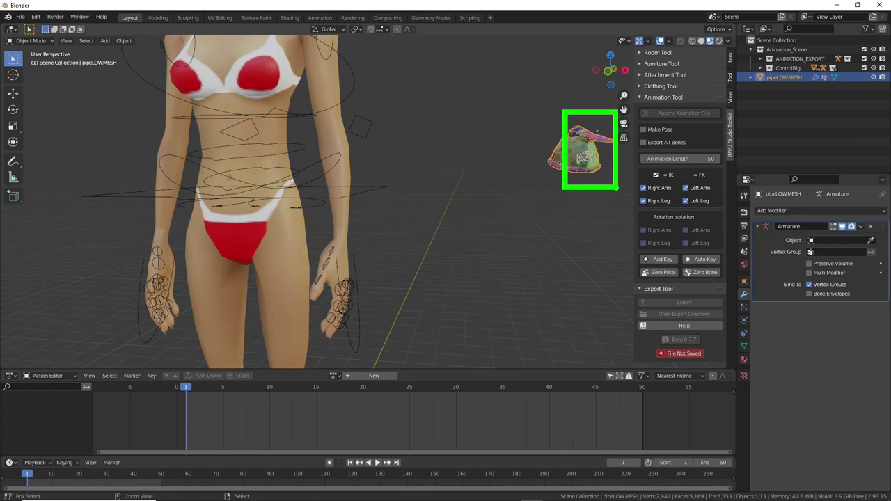
# Assign Anim as the pipeLOW.MESH Armature modifier's target object again and inspect the pipe at the left hand.
pyautogui.click(820, 241)
pyautogui.click(815, 255)
pyautogui.moveTo(418, 278); pyautogui.dragTo(409, 256, button='middle')
pyautogui.scroll(3, 396, 258)
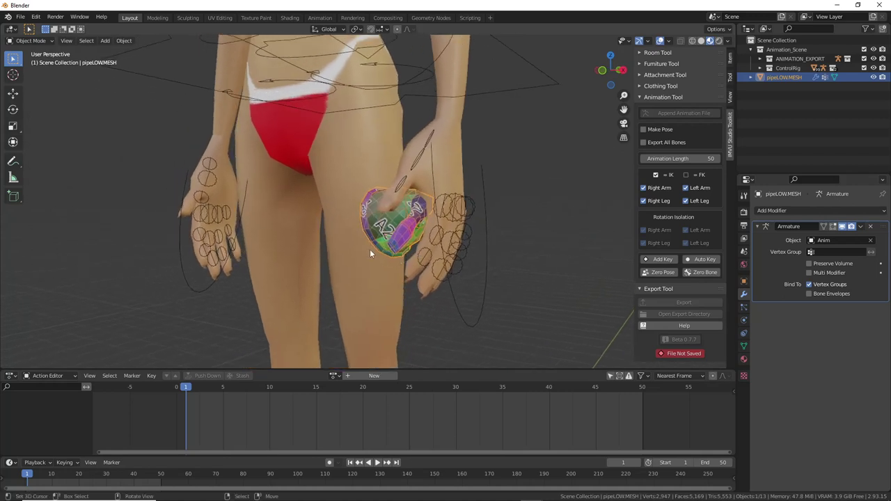
pyautogui.moveTo(370, 250); pyautogui.dragTo(401, 261, button='middle')
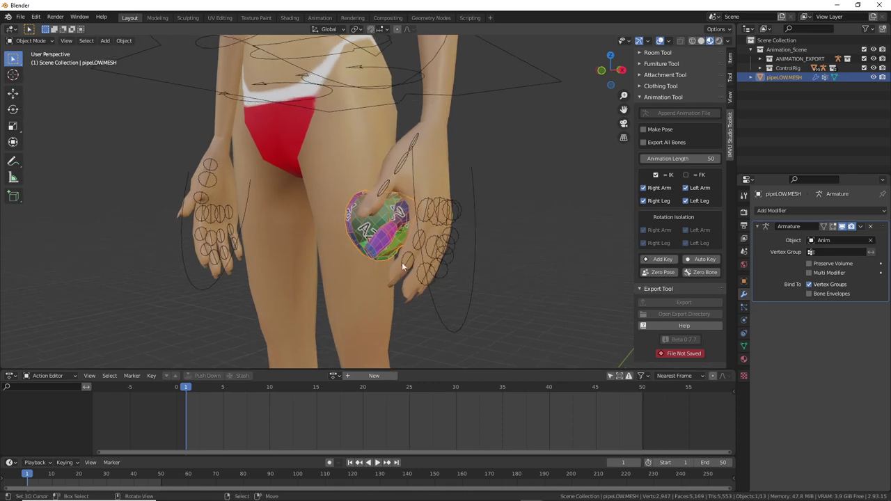
# Save the scene as bubblepipe (11).blend in the accessories\Blender 2.8 folder.
pyautogui.click(20, 16)
pyautogui.click(32, 92)
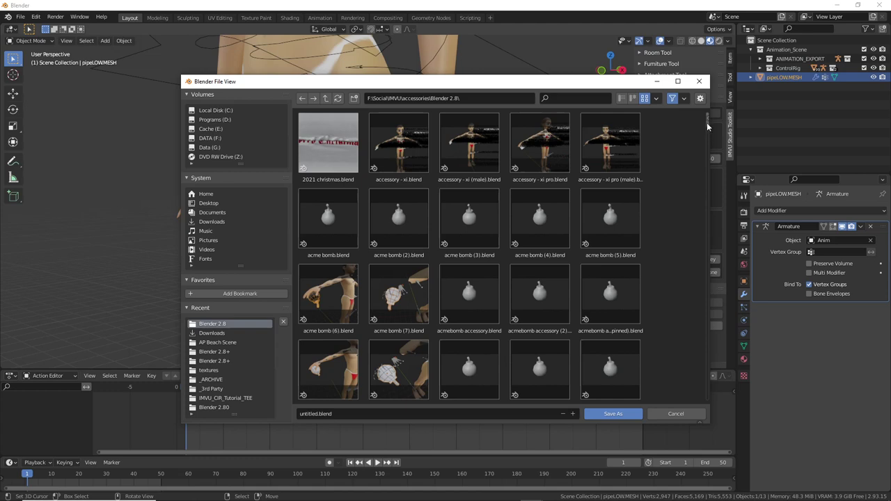
pyautogui.moveTo(707, 123); pyautogui.dragTo(710, 160)
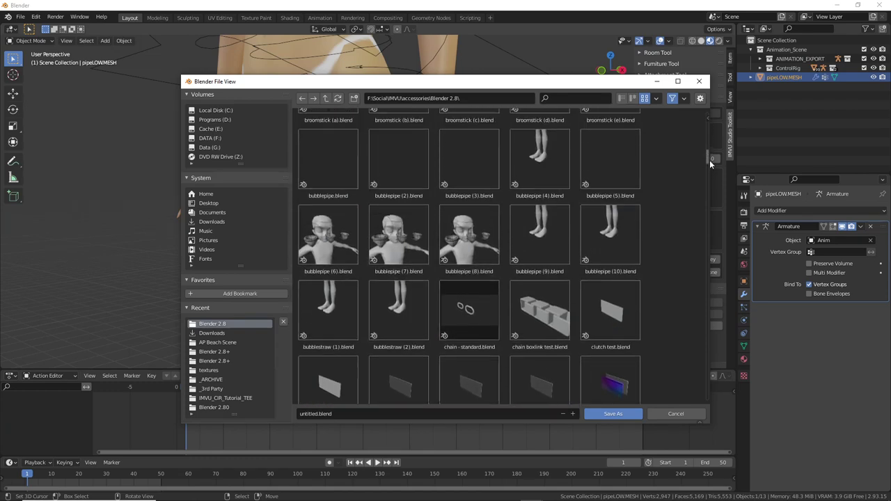
pyautogui.click(611, 235)
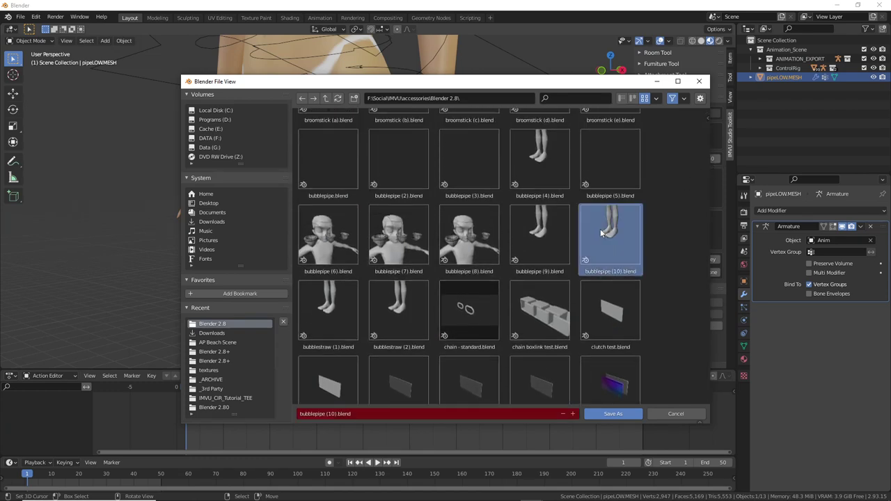
pyautogui.click(333, 413)
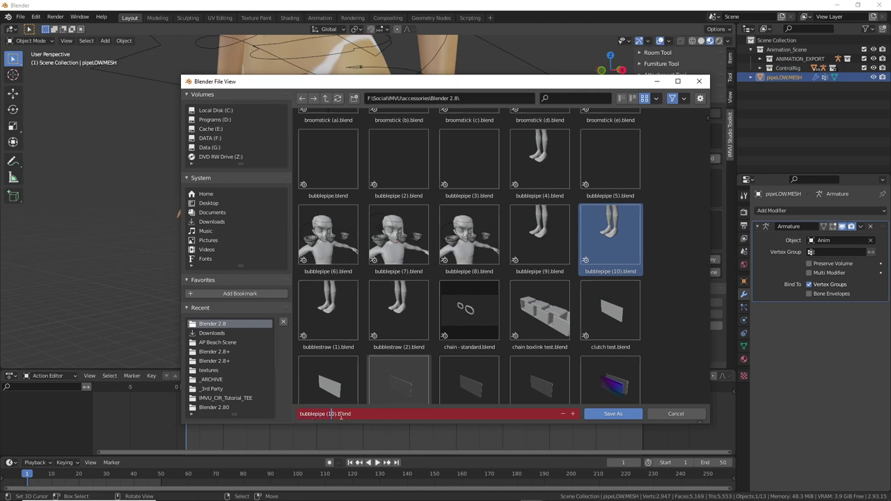
pyautogui.click(381, 428)
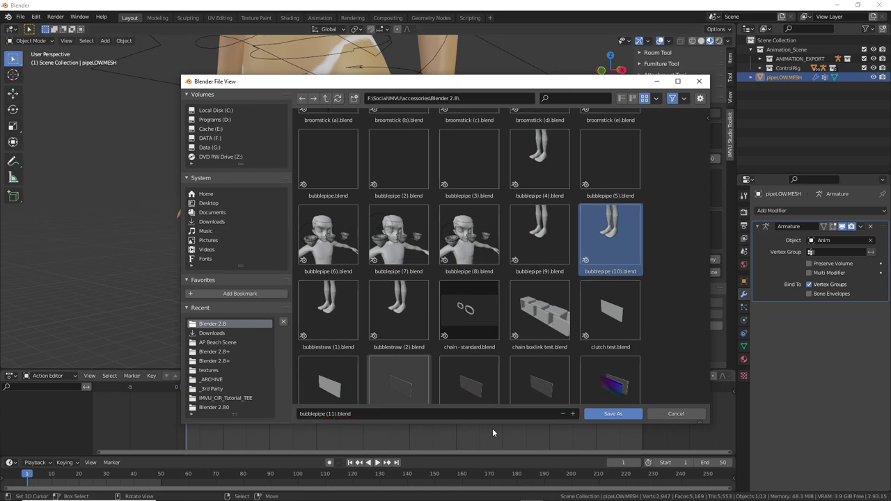
pyautogui.click(613, 414)
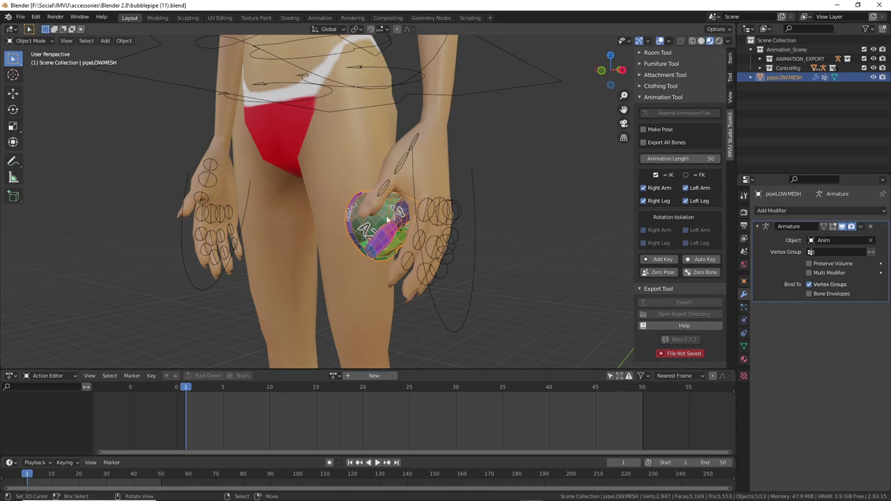
# Select the Control_Armature, switch it to Pose Mode and select the left hand control CTRL_IK_Hand.L.
pyautogui.moveTo(415, 235)
pyautogui.mouseDown(button='middle')
pyautogui.moveTo(447, 237)
pyautogui.moveTo(416, 237)
pyautogui.mouseUp(button='middle')
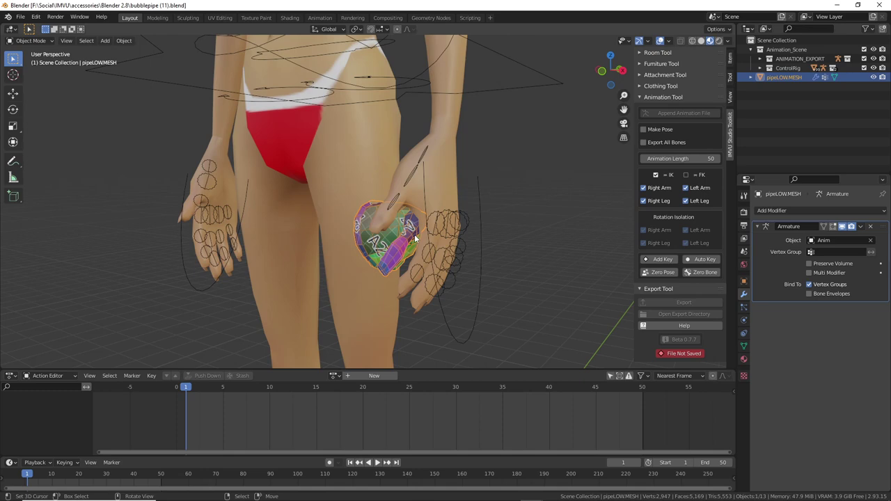
pyautogui.moveTo(409, 242)
pyautogui.mouseDown(button='middle')
pyautogui.moveTo(365, 246)
pyautogui.moveTo(397, 253)
pyautogui.moveTo(436, 242)
pyautogui.moveTo(413, 247)
pyautogui.moveTo(421, 250)
pyautogui.mouseUp(button='middle')
pyautogui.click(521, 264)
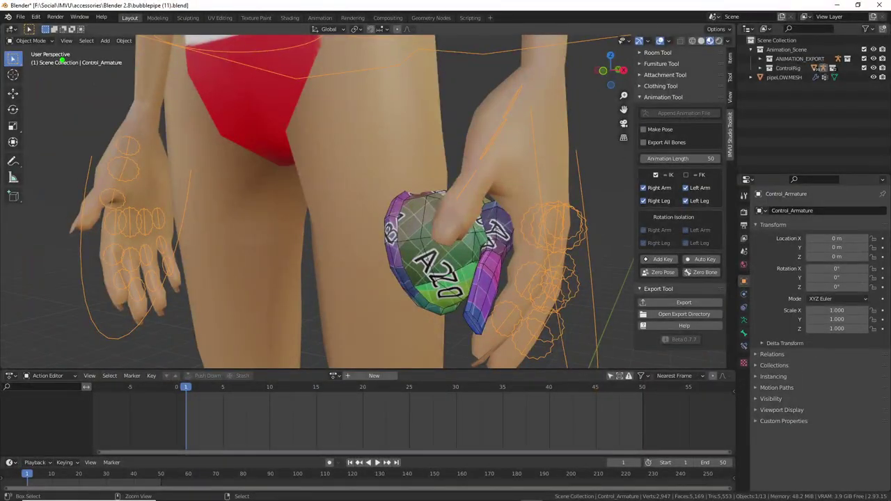
pyautogui.click(31, 40)
pyautogui.click(30, 72)
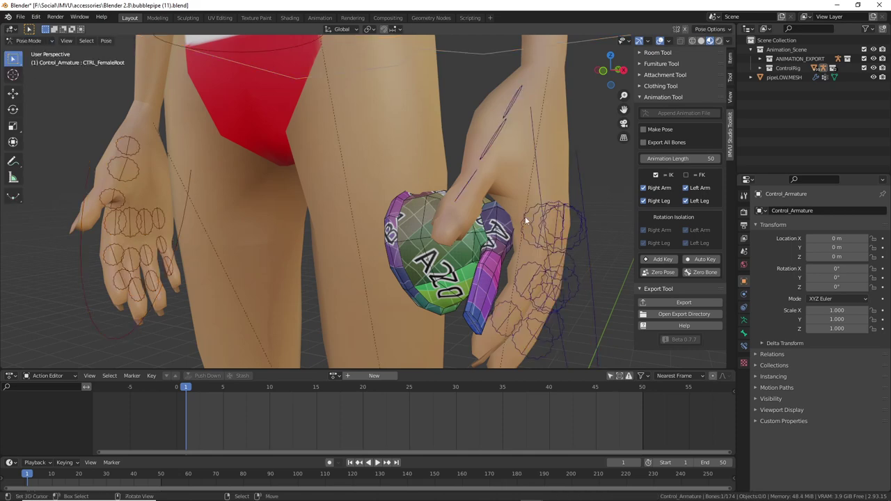
pyautogui.click(539, 193)
pyautogui.scroll(-2, 535, 221)
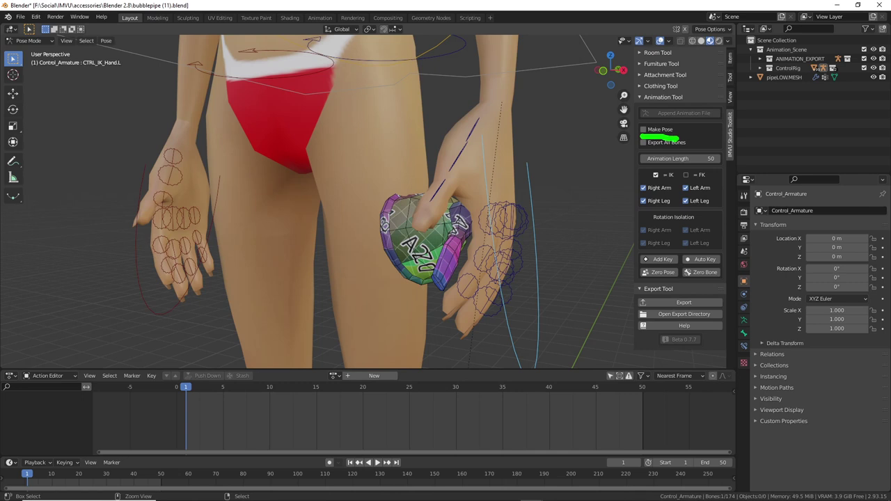
# Enable Make Pose and turn on Auto Key for the animation.
pyautogui.click(643, 129)
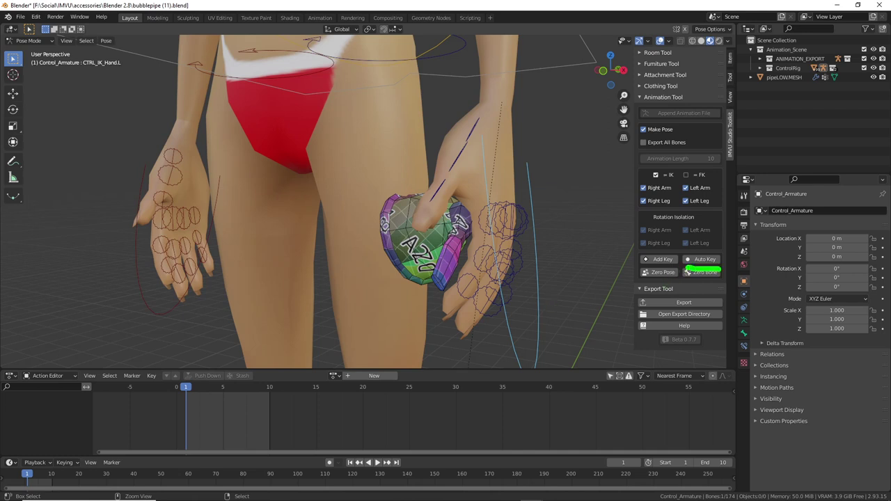
pyautogui.press('Escape')
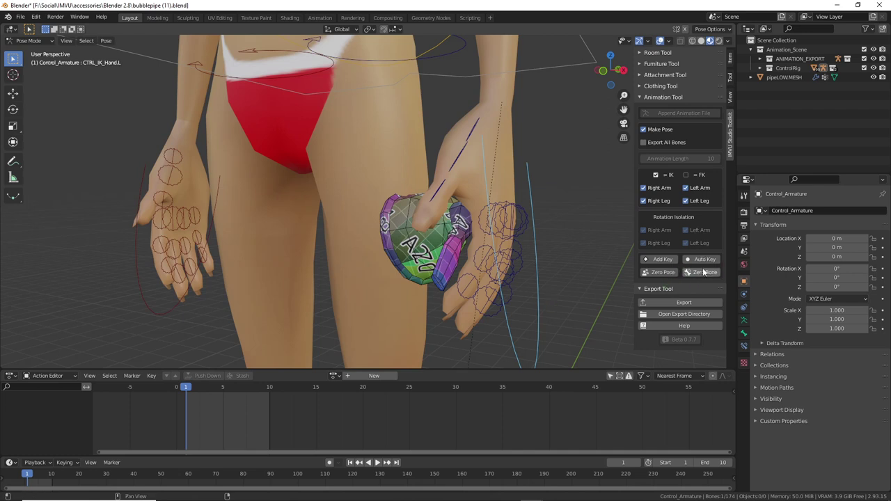
pyautogui.scroll(2, 478, 286)
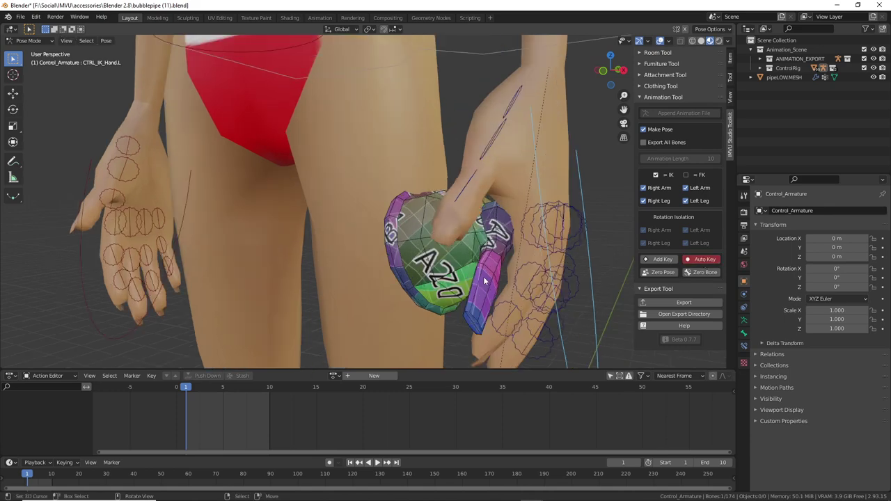
# Move the left hand control CTRL_IK_Hand.L up and inward beside the hip so the elbow bends.
pyautogui.click(527, 214)
pyautogui.moveTo(540, 247); pyautogui.dragTo(510, 257, button='middle')
pyautogui.scroll(-4, 509, 259)
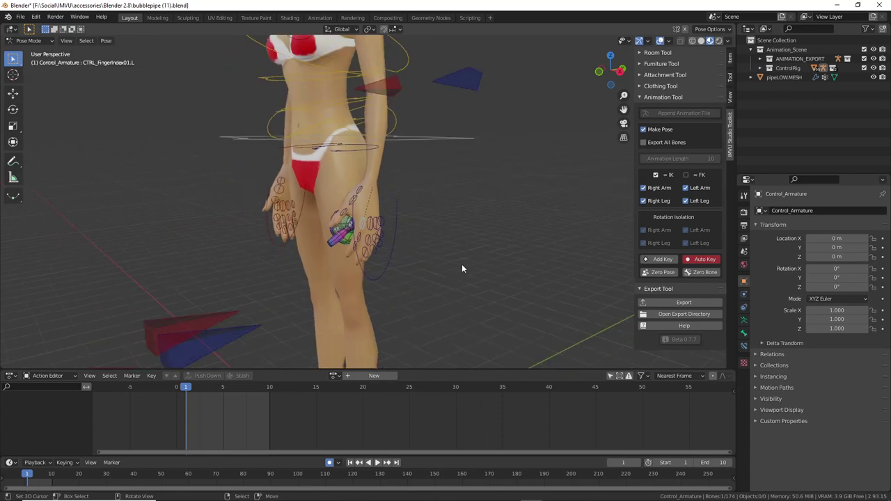
pyautogui.click(392, 261)
pyautogui.moveTo(415, 242); pyautogui.dragTo(490, 279, button='middle')
pyautogui.press('g')
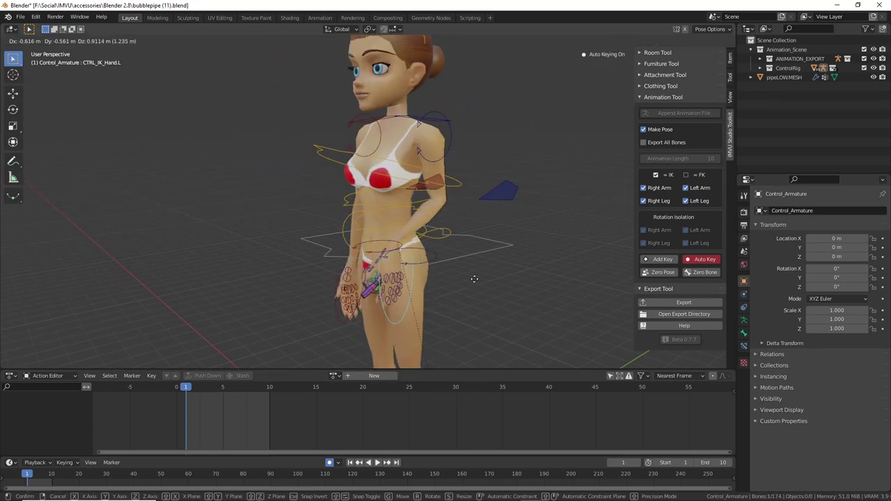
pyautogui.click(489, 271)
pyautogui.moveTo(431, 310); pyautogui.dragTo(493, 267, button='middle')
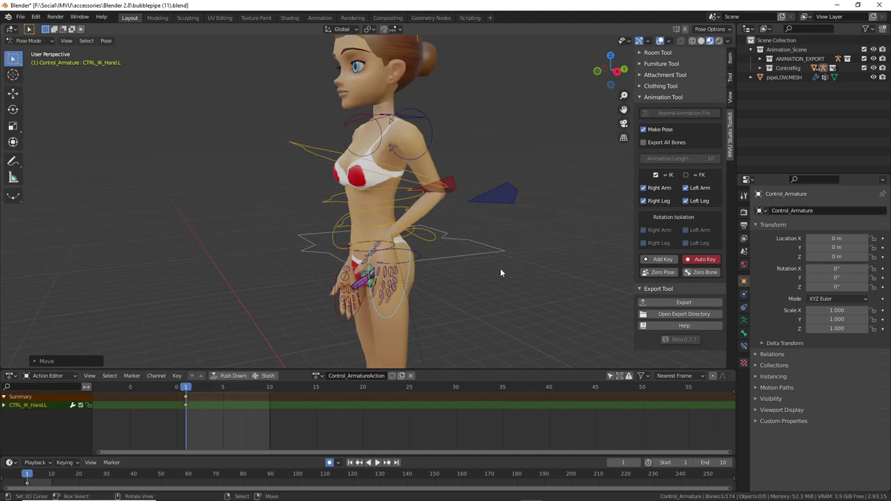
pyautogui.press('g')
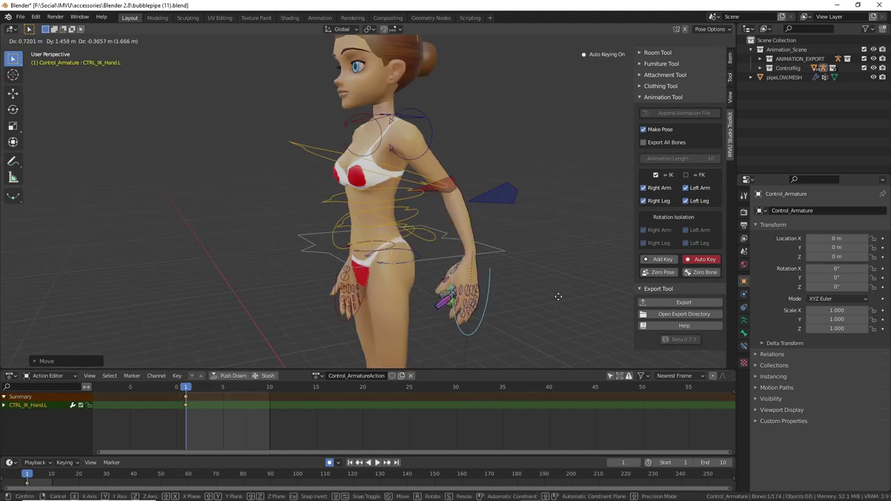
pyautogui.rightClick(497, 294)
# Raise the left hand control in front of the chest and rotate it so the pipe's stem points upward.
pyautogui.press('r')
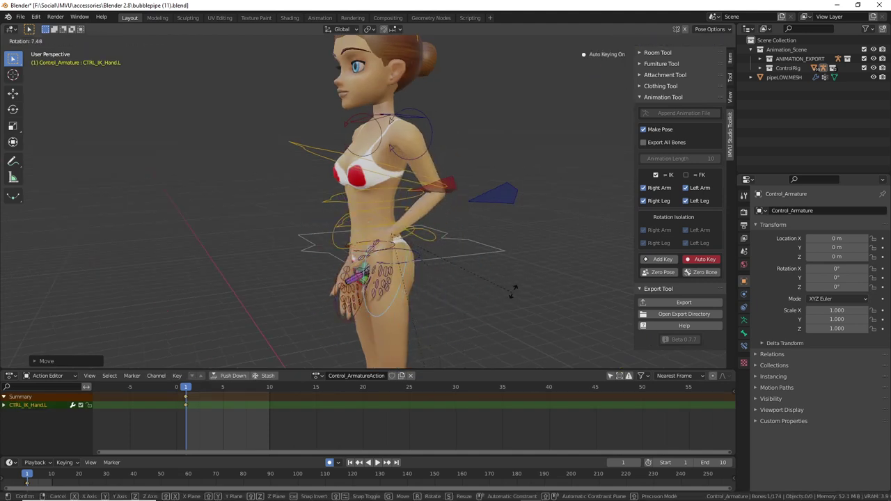
pyautogui.click(429, 301)
pyautogui.moveTo(428, 301); pyautogui.dragTo(496, 306, button='middle')
pyautogui.press('g')
pyautogui.click(503, 253)
pyautogui.moveTo(503, 253); pyautogui.dragTo(427, 261, button='middle')
pyautogui.press('r')
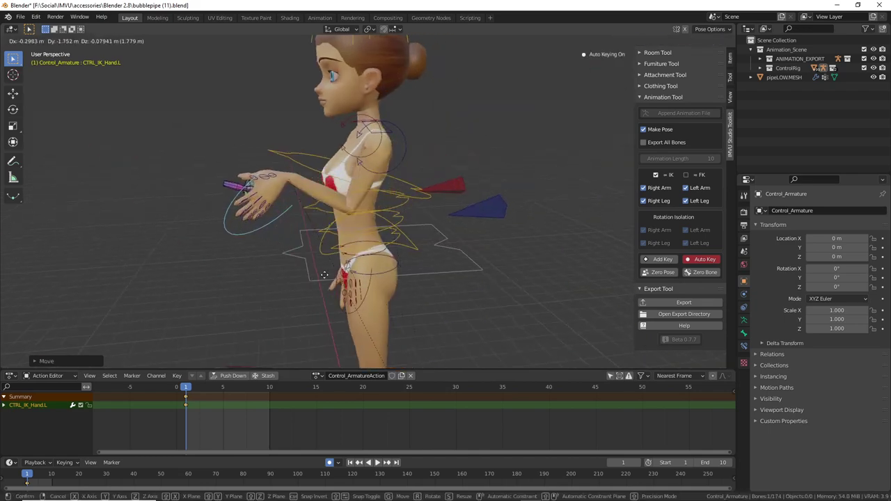
pyautogui.click(291, 208)
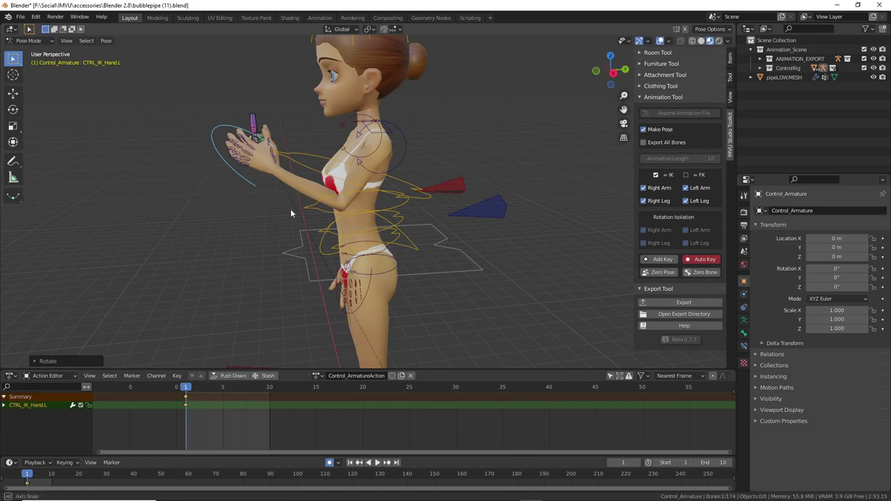
# Move the left hand control inward across the body until the pipe sits in front of the chest.
pyautogui.moveTo(290, 209); pyautogui.dragTo(380, 215, button='middle')
pyautogui.press('g')
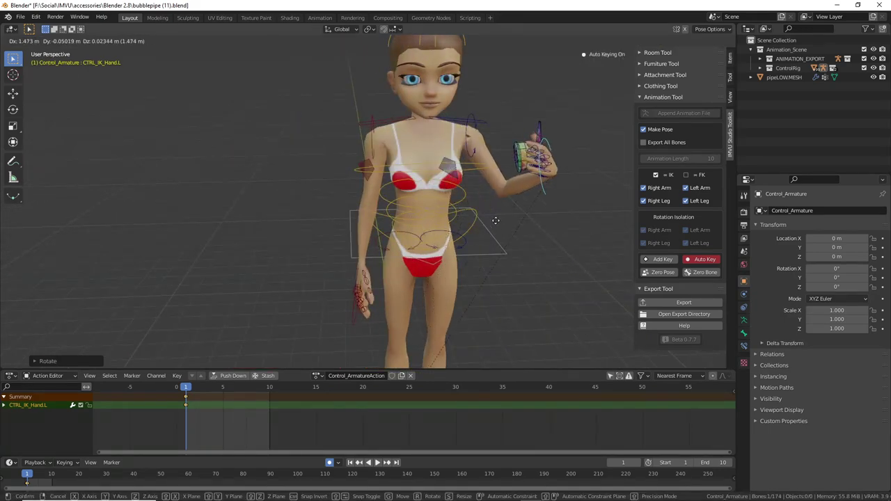
pyautogui.click(465, 225)
pyautogui.moveTo(465, 225); pyautogui.dragTo(482, 162, button='middle')
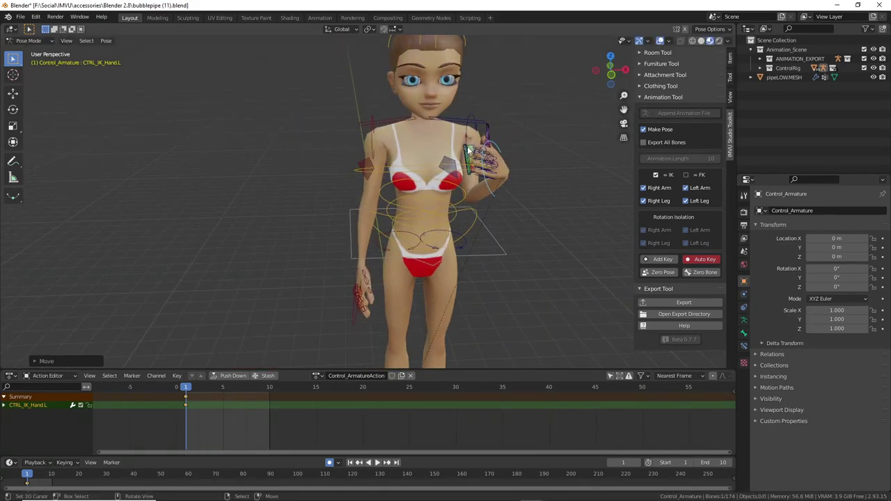
pyautogui.press('g')
pyautogui.click(472, 164)
# Try rotating the left hand control as seen from the front, and undo the rotation.
pyautogui.press('r')
pyautogui.click(455, 160)
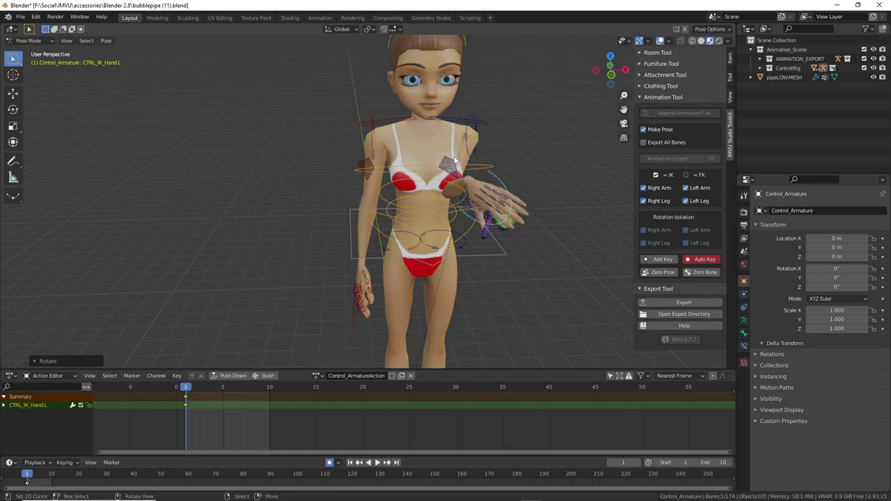
pyautogui.hotkey('ctrl', 'z')
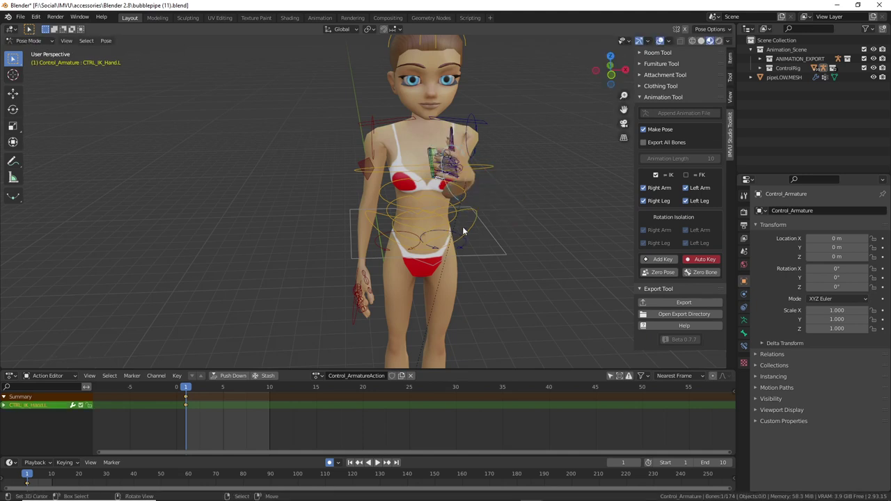
pyautogui.moveTo(462, 229); pyautogui.dragTo(358, 262, button='middle')
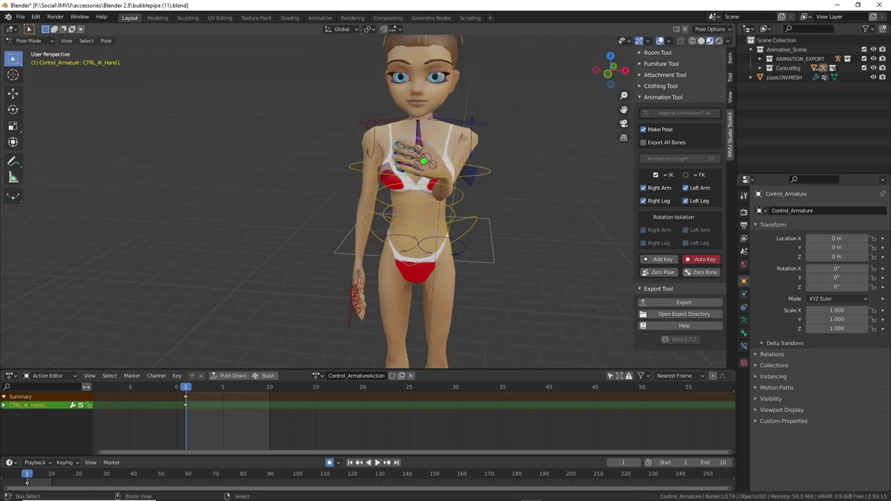
pyautogui.moveTo(423, 161); pyautogui.dragTo(376, 174)
pyautogui.moveTo(185, 384); pyautogui.dragTo(175, 368)
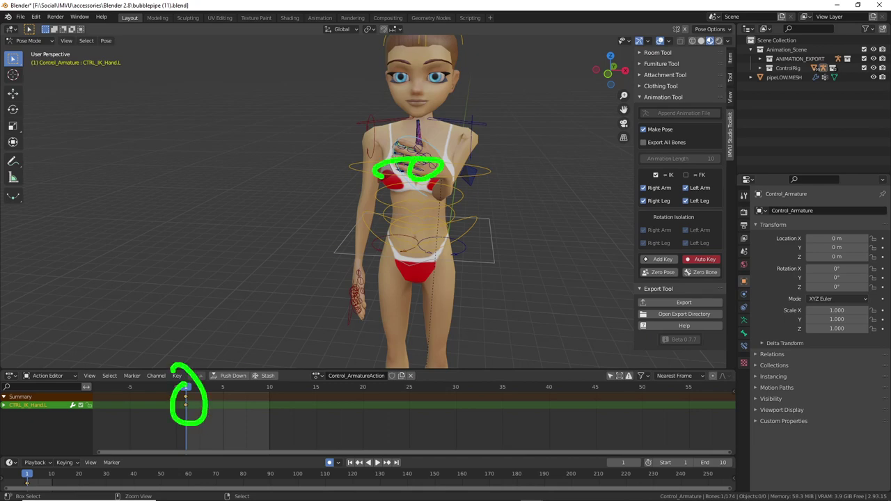
pyautogui.press('Escape')
# Move the left elbow pole control CTRL_IK_ArmPole.L.001 about 1.7 m outward, away from the avatar's left side.
pyautogui.moveTo(475, 239); pyautogui.dragTo(328, 243, button='middle')
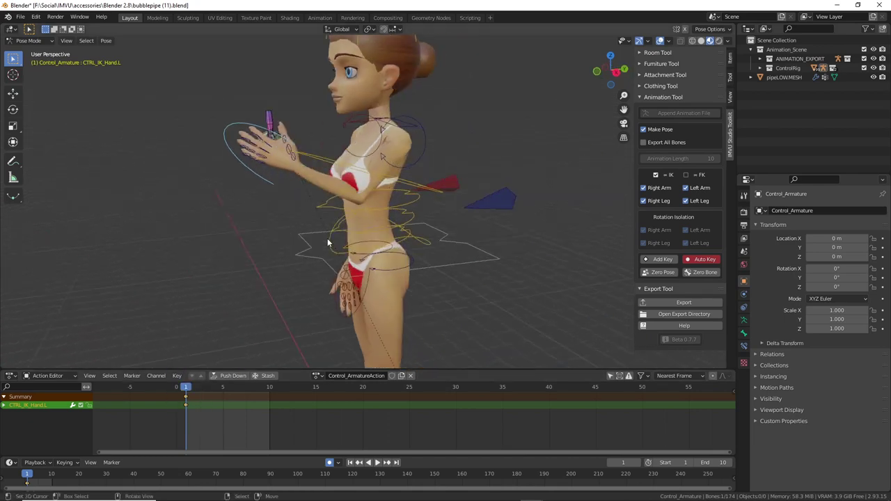
pyautogui.moveTo(492, 192); pyautogui.dragTo(522, 226, button='middle')
pyautogui.click(500, 194)
pyautogui.press('g')
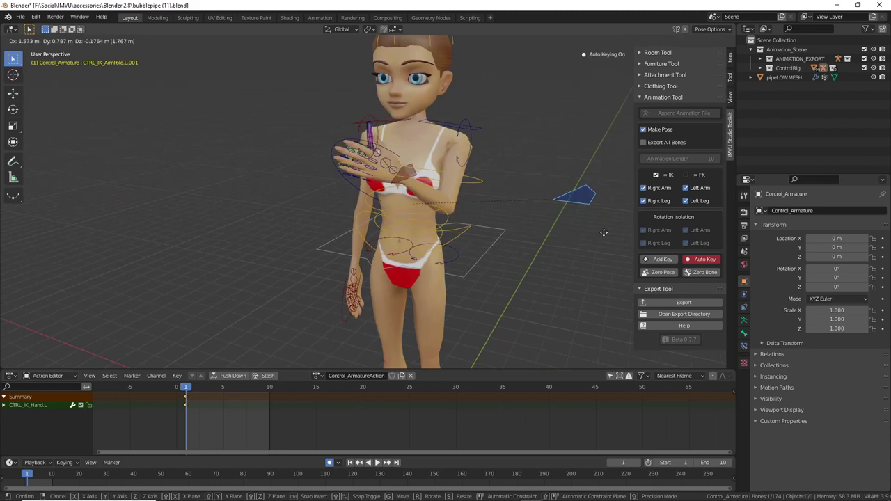
pyautogui.click(597, 238)
# Rotate the left hand control about 26° as seen from the side so the pipe's stem tilts toward the face.
pyautogui.moveTo(597, 237); pyautogui.dragTo(451, 253, button='middle')
pyautogui.scroll(5, 451, 252)
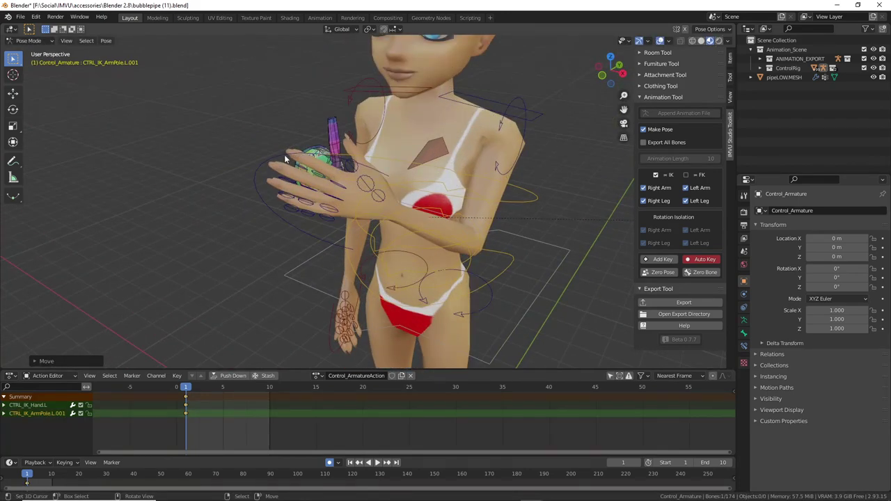
pyautogui.click(284, 160)
pyautogui.moveTo(285, 159); pyautogui.dragTo(258, 243, button='middle')
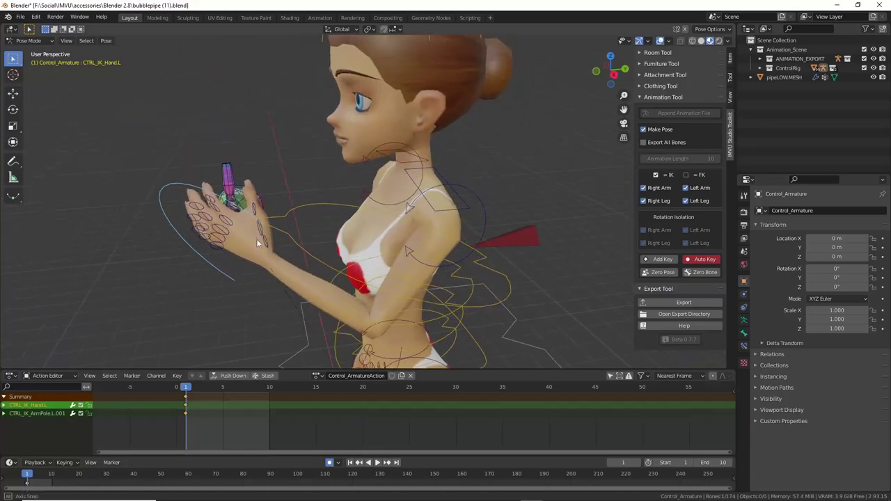
pyautogui.press('r')
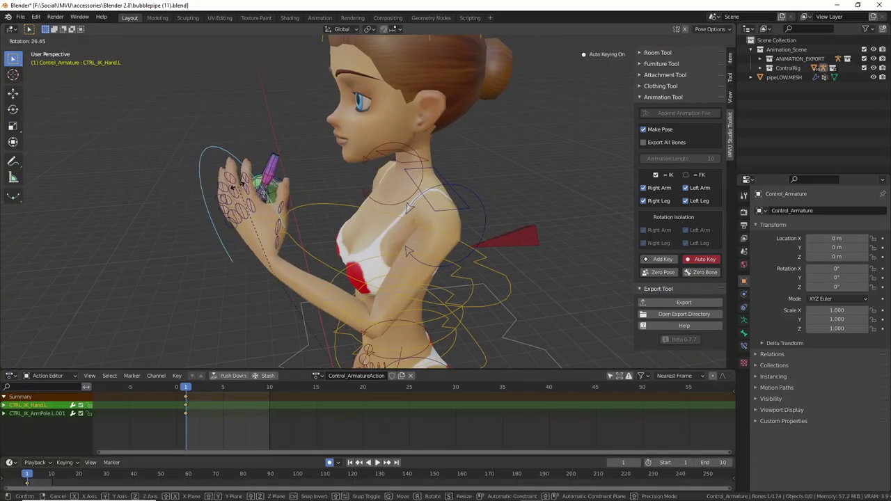
pyautogui.click(233, 186)
# Move the left hand control up toward the chin and rotate it about 24° from the side, aiming the stem at the mouth.
pyautogui.moveTo(232, 186); pyautogui.dragTo(324, 277, button='middle')
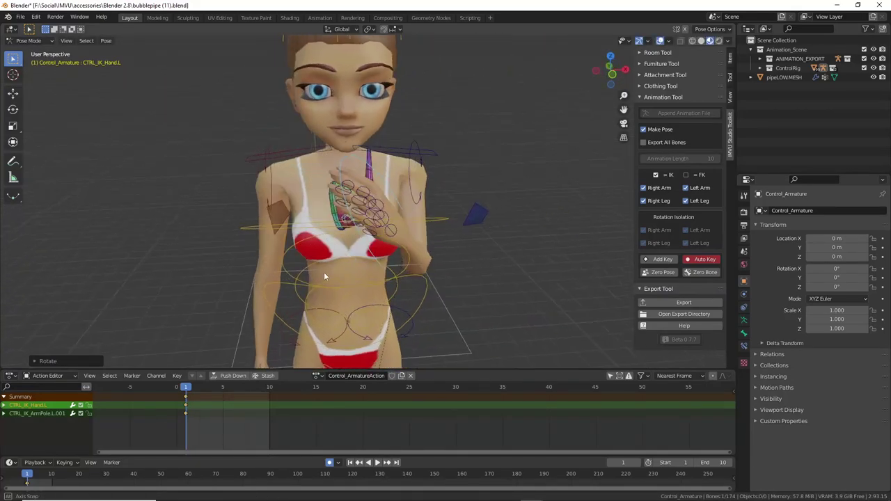
pyautogui.press('g')
pyautogui.click(323, 240)
pyautogui.moveTo(364, 251); pyautogui.dragTo(487, 230, button='middle')
pyautogui.press('r')
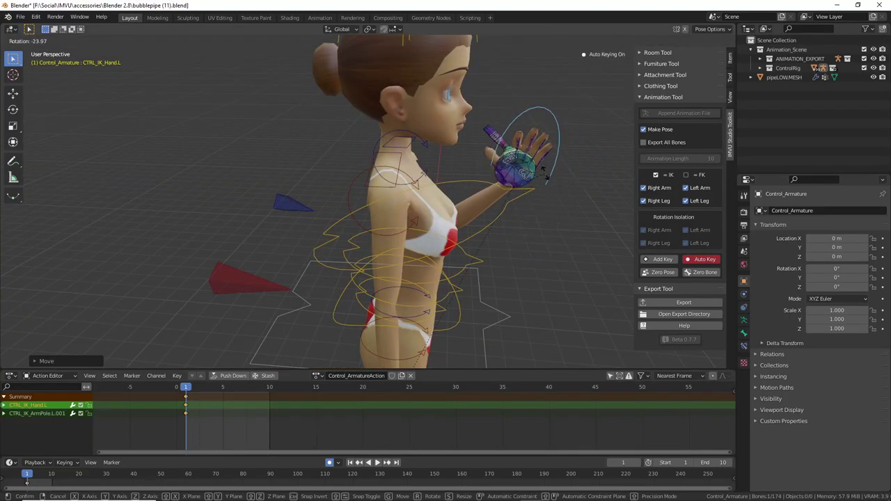
pyautogui.click(543, 191)
# Rotate the left hand control upright as seen from the front and move it inward in front of the mouth.
pyautogui.moveTo(543, 191); pyautogui.dragTo(452, 252, button='middle')
pyautogui.scroll(2, 452, 255)
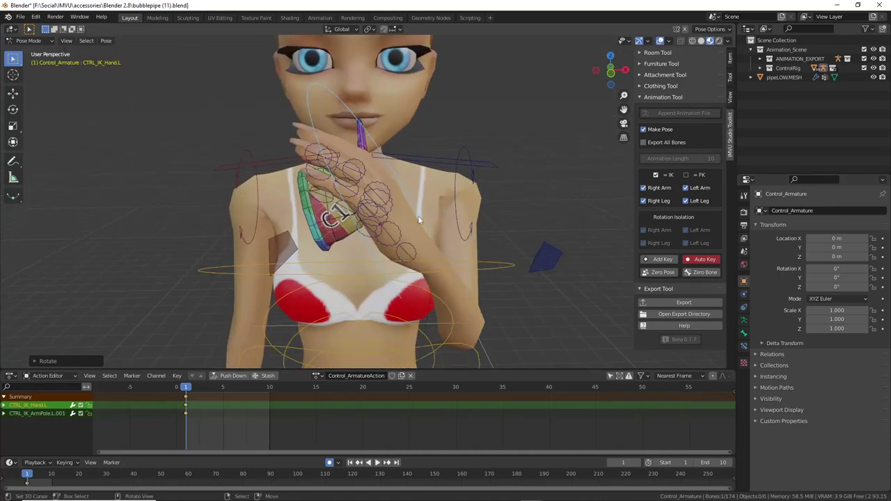
pyautogui.press('g')
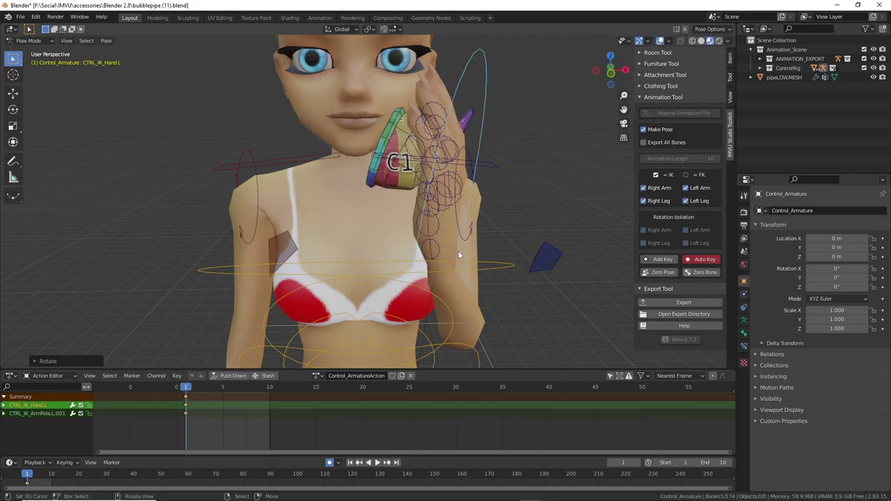
pyautogui.click(426, 266)
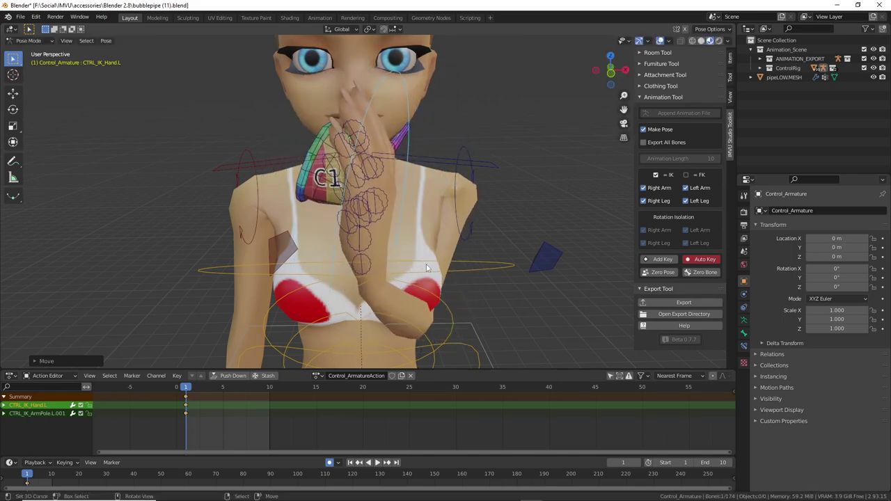
# Move the left elbow pole control about 2.8 m farther outward from the avatar's left side.
pyautogui.click(559, 266)
pyautogui.press('g')
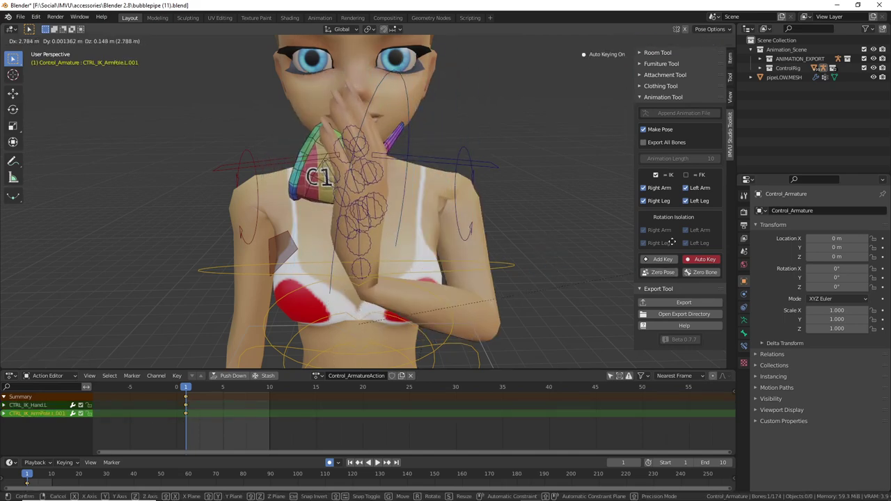
pyautogui.click(561, 259)
# Turn the left hand control around the wrist with the Rotate tool until the pipe's bowl opening faces forward.
pyautogui.moveTo(562, 259); pyautogui.dragTo(475, 255, button='middle')
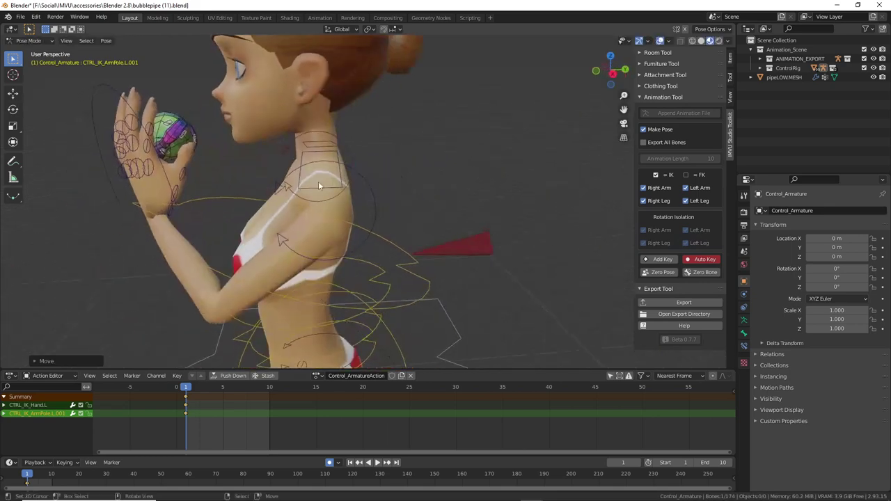
pyautogui.moveTo(239, 156); pyautogui.dragTo(321, 179, button='middle')
pyautogui.click(319, 210)
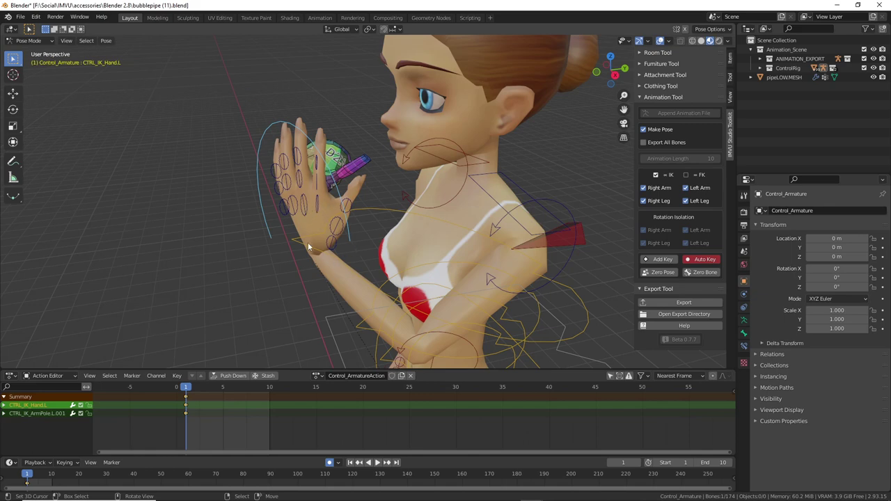
pyautogui.moveTo(308, 244); pyautogui.dragTo(136, 120, button='middle')
pyautogui.click(12, 109)
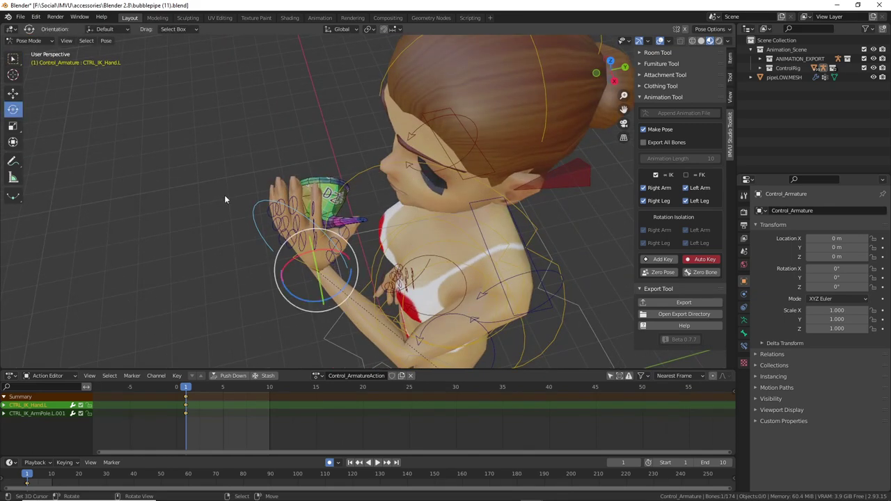
pyautogui.moveTo(307, 301); pyautogui.dragTo(333, 277)
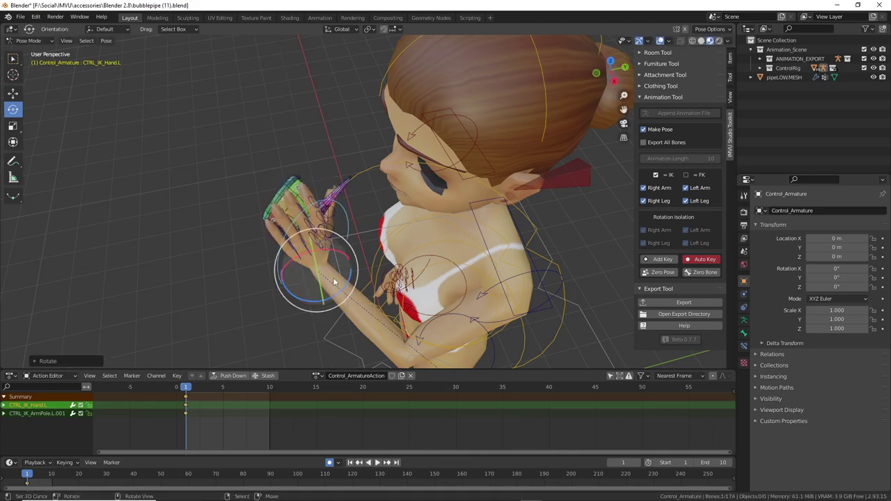
pyautogui.moveTo(333, 277); pyautogui.dragTo(402, 218, button='middle')
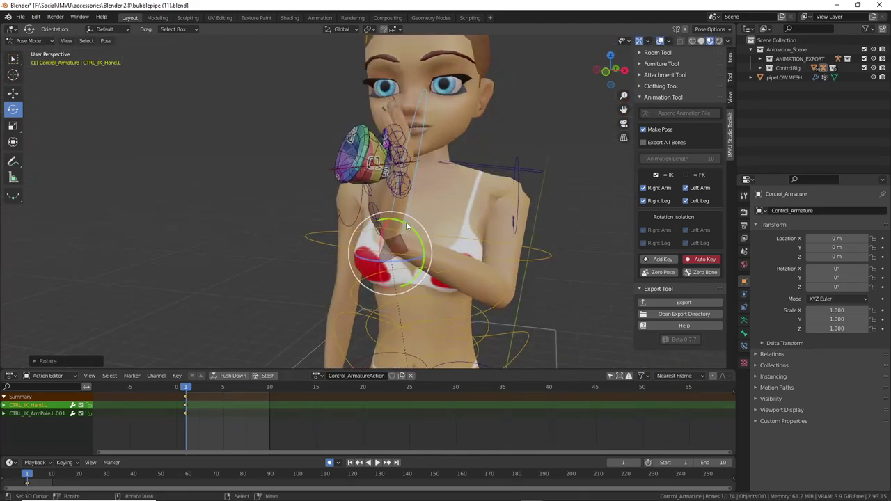
pyautogui.moveTo(406, 221); pyautogui.dragTo(437, 257)
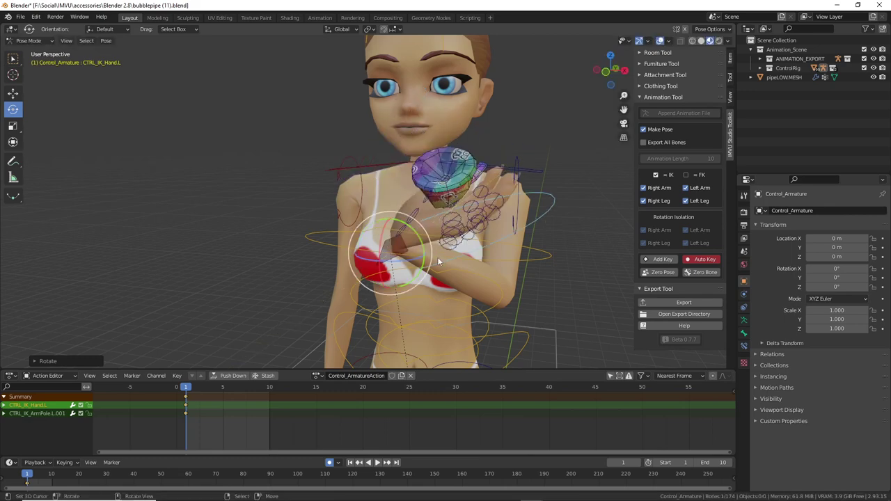
# Rotate the left hand control from the side and reposition it so the pipe's stem comes up to the mouth.
pyautogui.moveTo(437, 257); pyautogui.dragTo(508, 240, button='middle')
pyautogui.press('r')
pyautogui.click(386, 238)
pyautogui.press('g')
pyautogui.click(369, 209)
pyautogui.press('g')
pyautogui.click(394, 238)
pyautogui.moveTo(467, 209); pyautogui.dragTo(496, 263, button='middle')
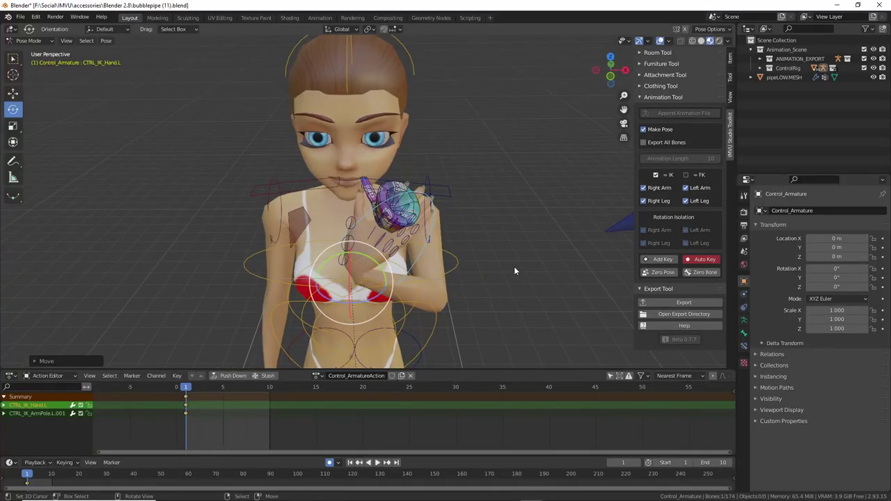
# Move the left hand control across the chest and rotate it so the palm faces the body and the stem points up.
pyautogui.press('g')
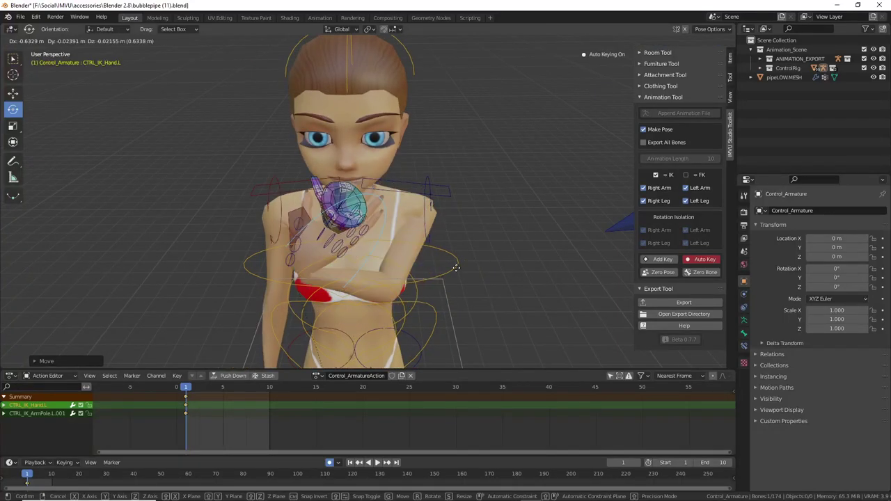
pyautogui.click(417, 214)
pyautogui.moveTo(370, 279); pyautogui.dragTo(323, 286)
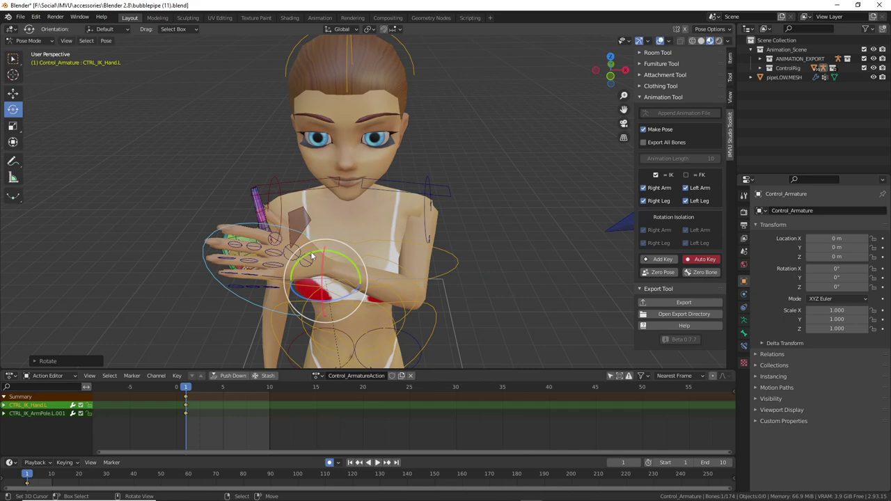
# Rotate the left hand control from the side and move it about 0.71 m toward the face until the stem reaches the mouth.
pyautogui.moveTo(312, 256); pyautogui.dragTo(487, 252, button='middle')
pyautogui.press('g')
pyautogui.click(408, 256)
pyautogui.press('r')
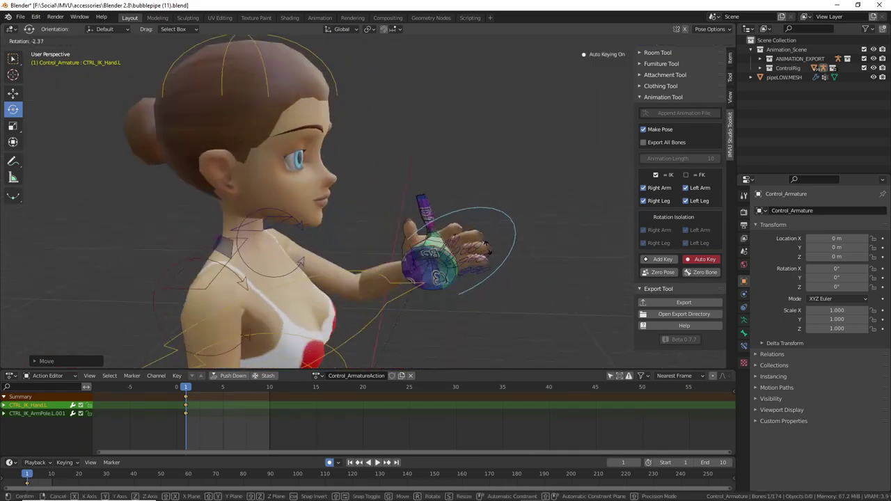
pyautogui.click(459, 251)
pyautogui.press('g')
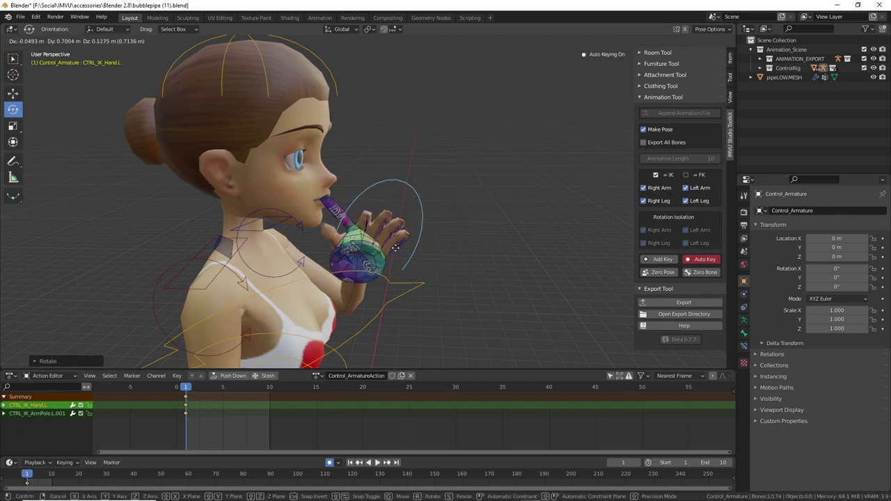
pyautogui.click(395, 247)
# Rotate the left hand control freely with Trackball, refine its angle, and shift it so the stem sits at the lips.
pyautogui.moveTo(395, 248); pyautogui.dragTo(346, 267, button='middle')
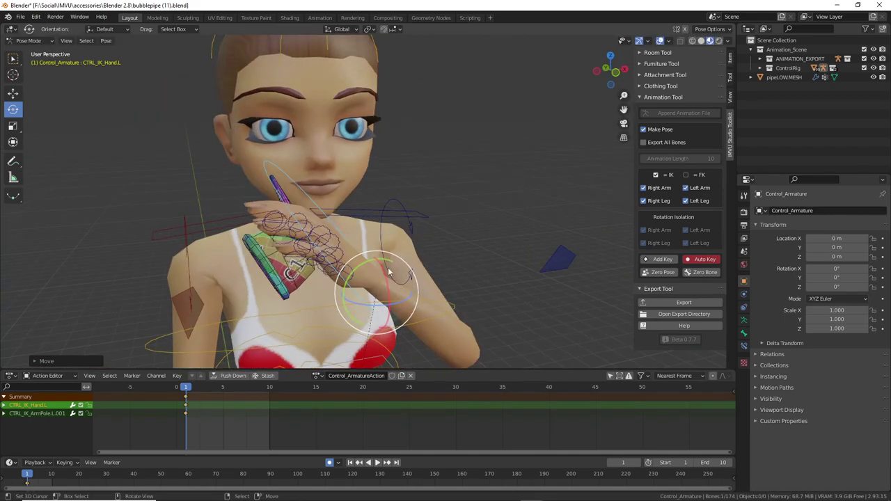
pyautogui.press('r')
pyautogui.press('r')
pyautogui.click(364, 292)
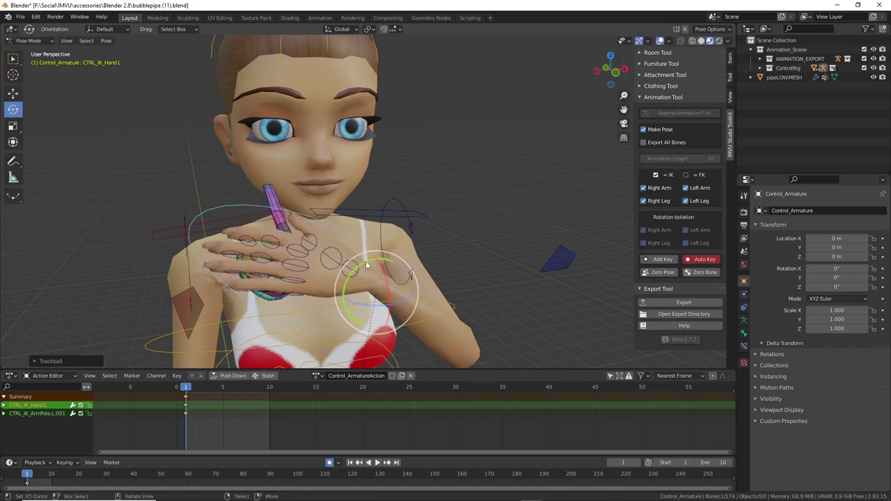
pyautogui.press('r')
pyautogui.click(376, 289)
pyautogui.moveTo(376, 289); pyautogui.dragTo(450, 281, button='middle')
pyautogui.press('g')
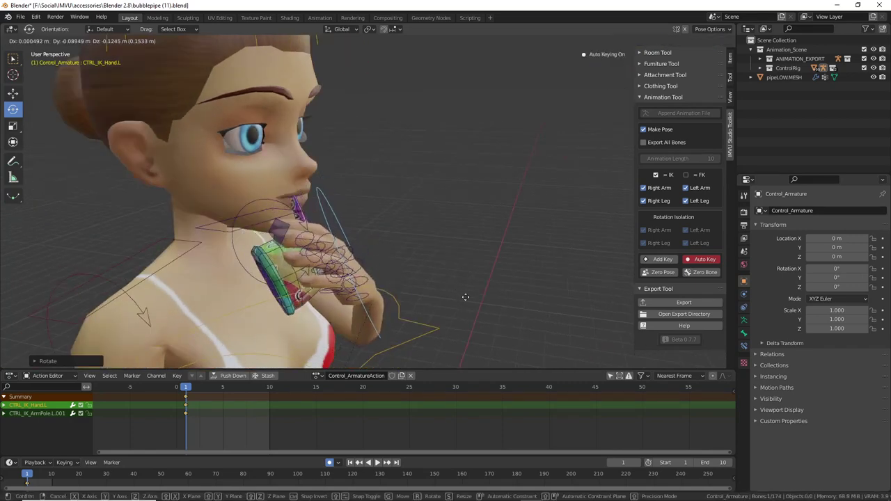
pyautogui.click(408, 287)
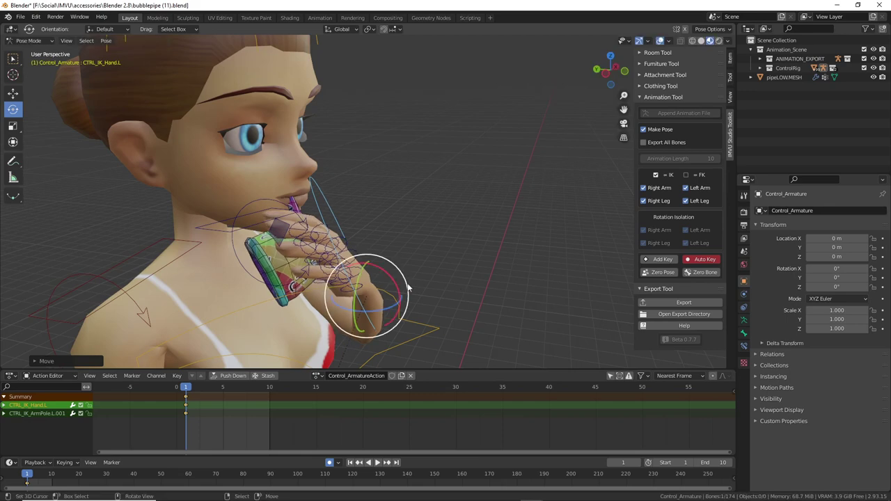
# Rotate the left hand control until the bowl faces the chin and the stem points outward, and move it about 0.28 m.
pyautogui.moveTo(408, 288); pyautogui.dragTo(408, 267, button='middle')
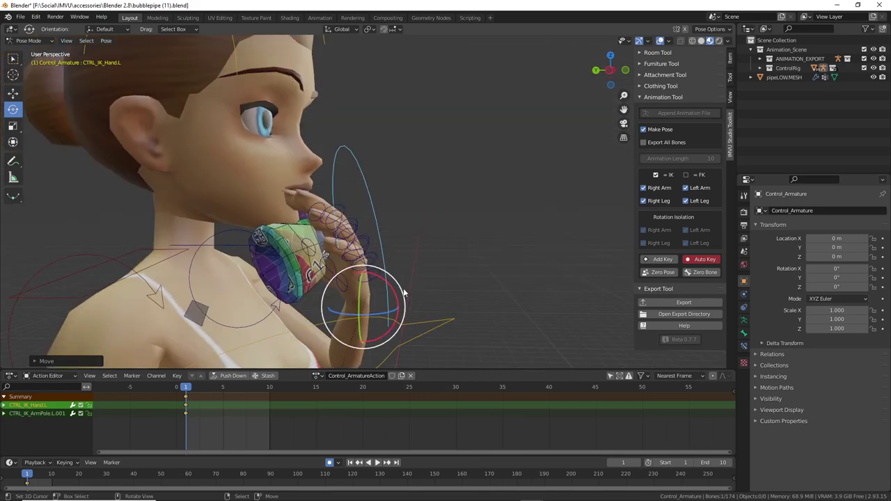
pyautogui.moveTo(404, 295); pyautogui.dragTo(392, 323)
pyautogui.press('g')
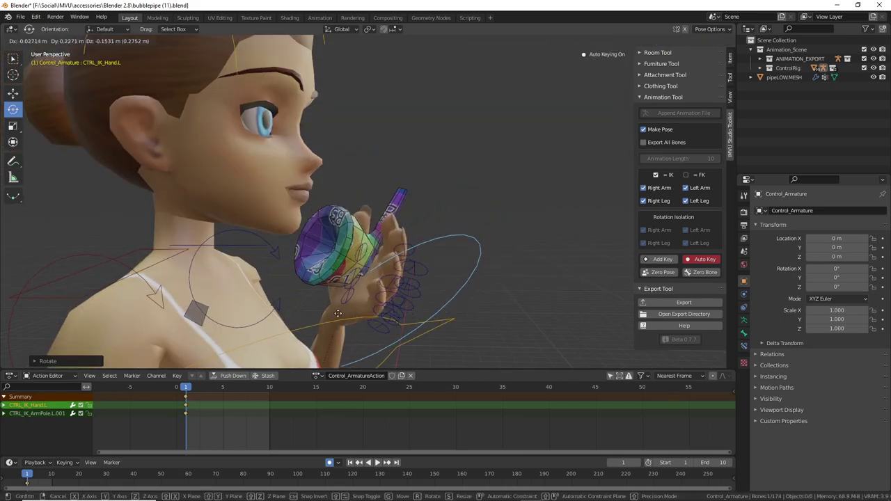
pyautogui.click(338, 313)
pyautogui.moveTo(363, 300); pyautogui.dragTo(412, 270, button='middle')
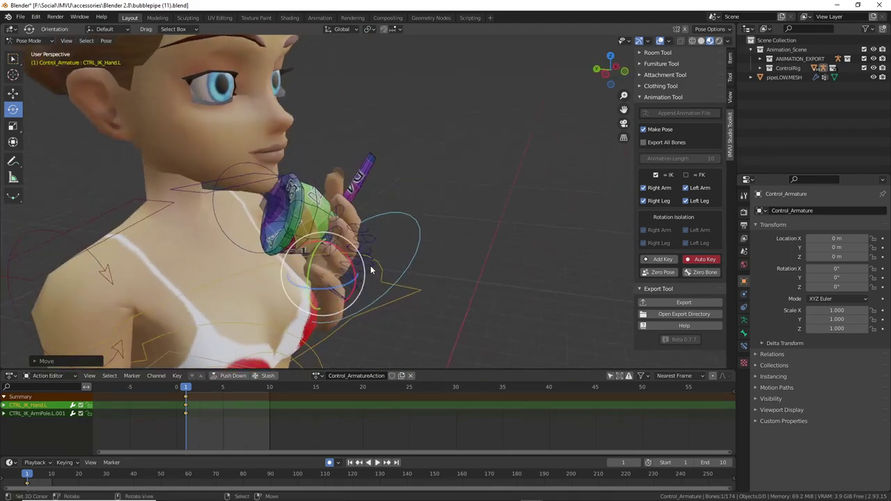
pyautogui.moveTo(370, 271); pyautogui.dragTo(353, 271)
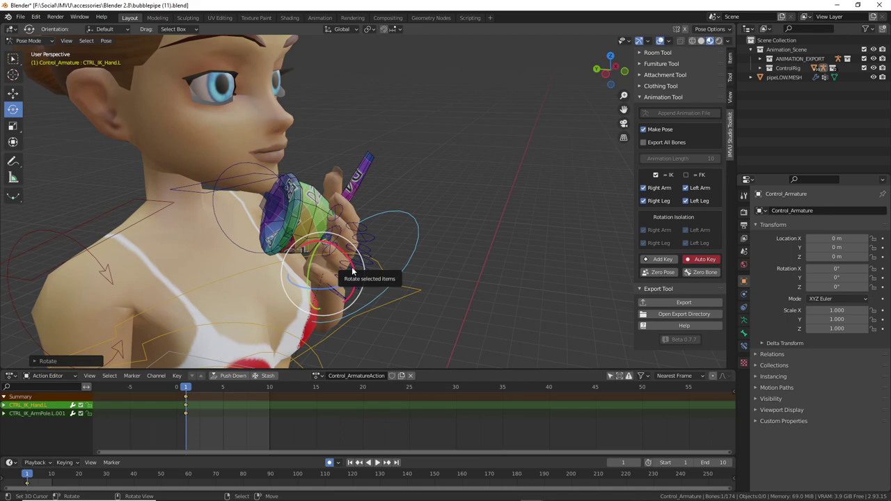
# Deselect the hand control and examine the pipe's orientation in the hand and against the mouth from several angles.
pyautogui.moveTo(315, 265); pyautogui.dragTo(315, 252, button='middle')
pyautogui.moveTo(420, 252); pyautogui.dragTo(436, 269, button='middle')
pyautogui.scroll(3, 436, 269)
pyautogui.click(370, 161)
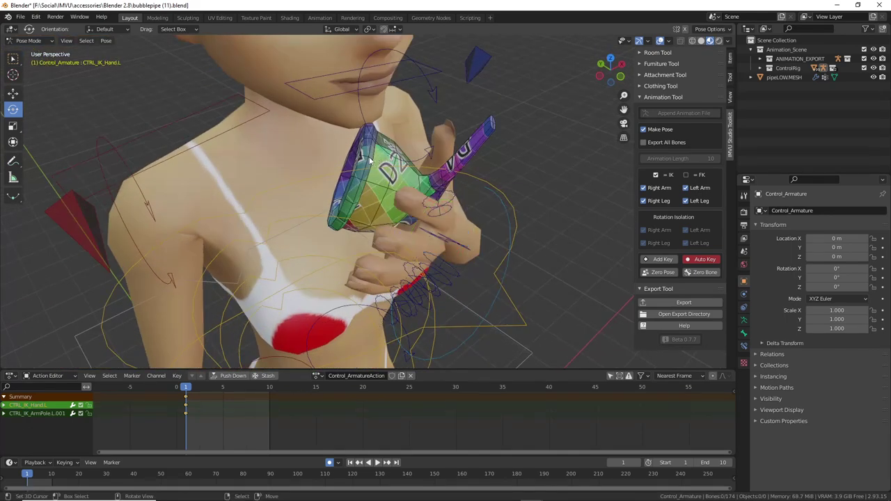
pyautogui.moveTo(401, 195); pyautogui.dragTo(387, 176, button='middle')
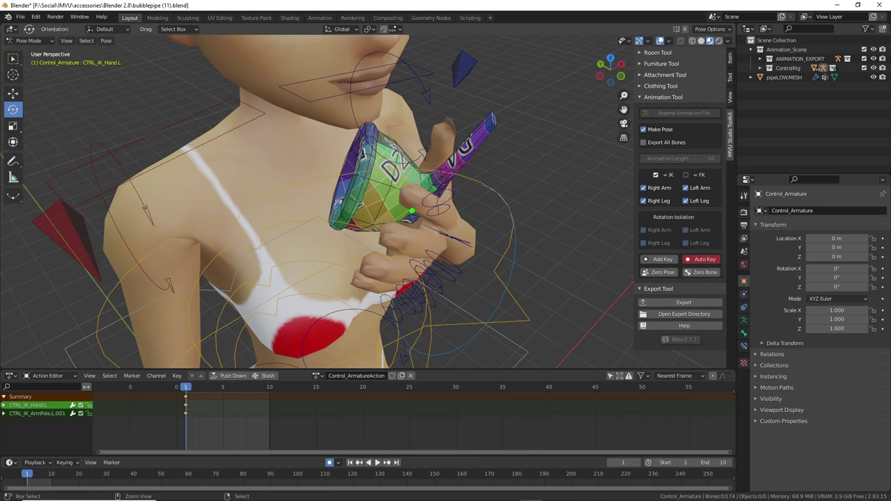
pyautogui.moveTo(453, 247); pyautogui.dragTo(391, 170, button='middle')
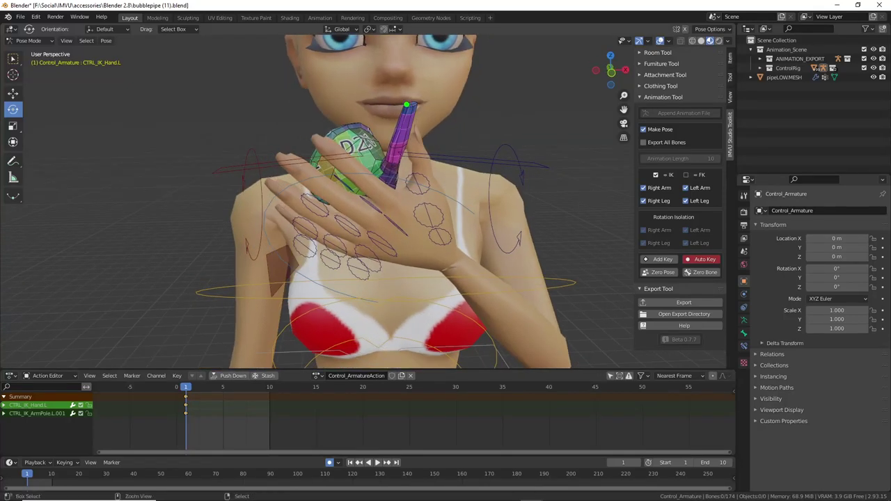
pyautogui.moveTo(407, 105)
pyautogui.mouseDown()
pyautogui.moveTo(408, 216)
pyautogui.moveTo(377, 90)
pyautogui.mouseUp()
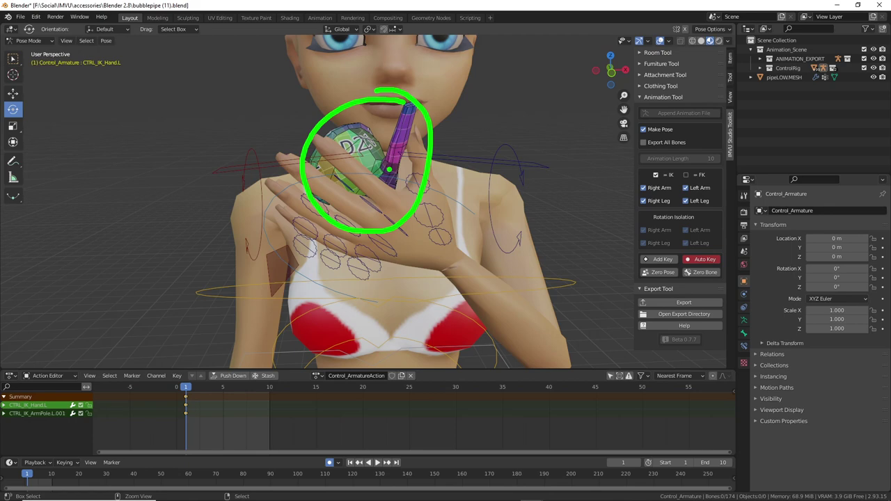
pyautogui.moveTo(409, 197); pyautogui.dragTo(442, 218, button='middle')
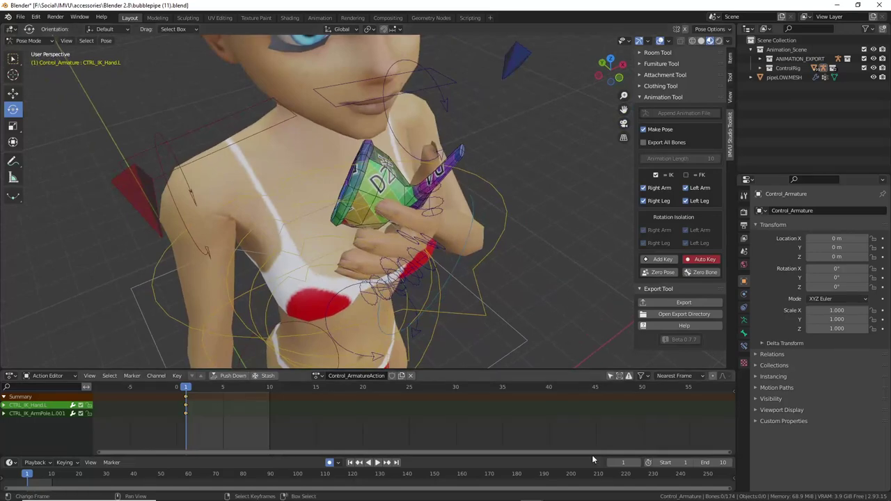
# Switch to the other Blender window with the attachment scene bubblepipe (6).blend.
pyautogui.moveTo(537, 496)
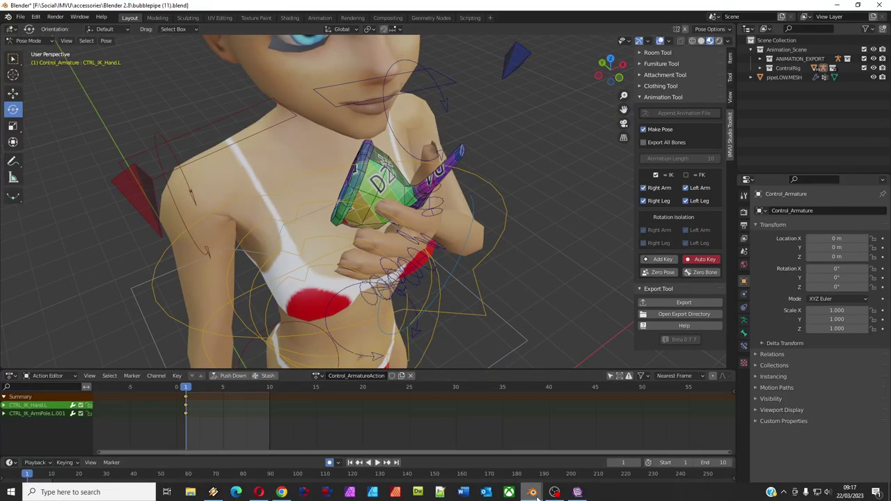
pyautogui.click(571, 456)
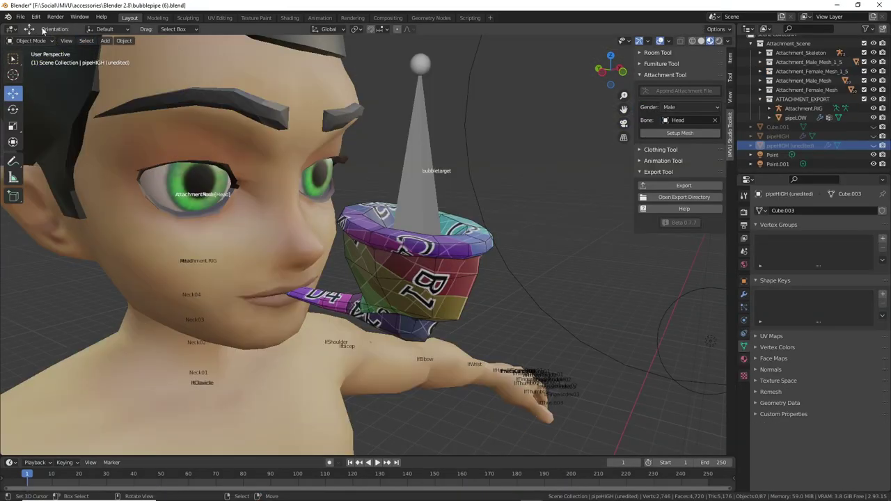
# Open bubblepipe (10).blend from the Blender 2.8 accessories folder, discarding the unsaved changes to bubblepipe (6).blend.
pyautogui.click(19, 17)
pyautogui.moveTo(31, 48)
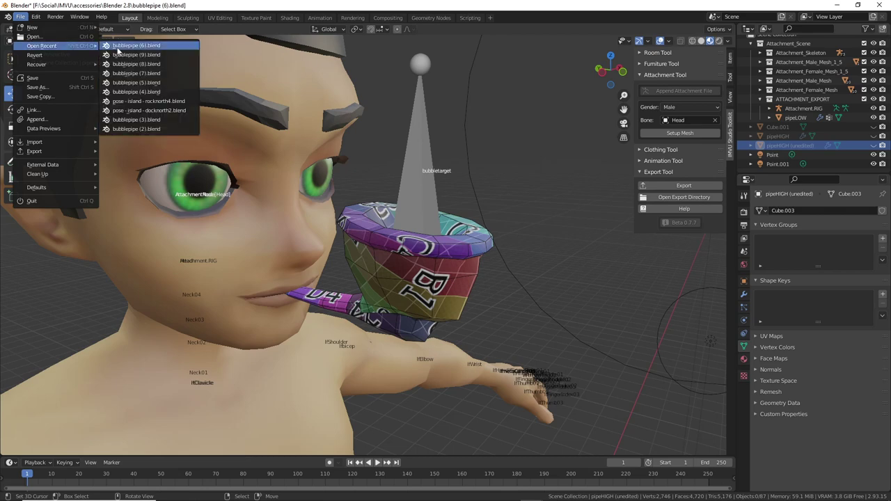
pyautogui.click(40, 39)
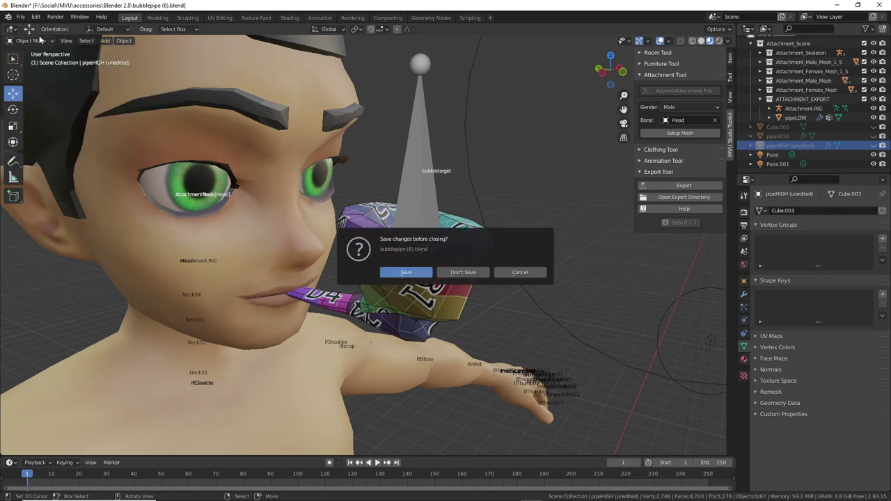
pyautogui.click(463, 273)
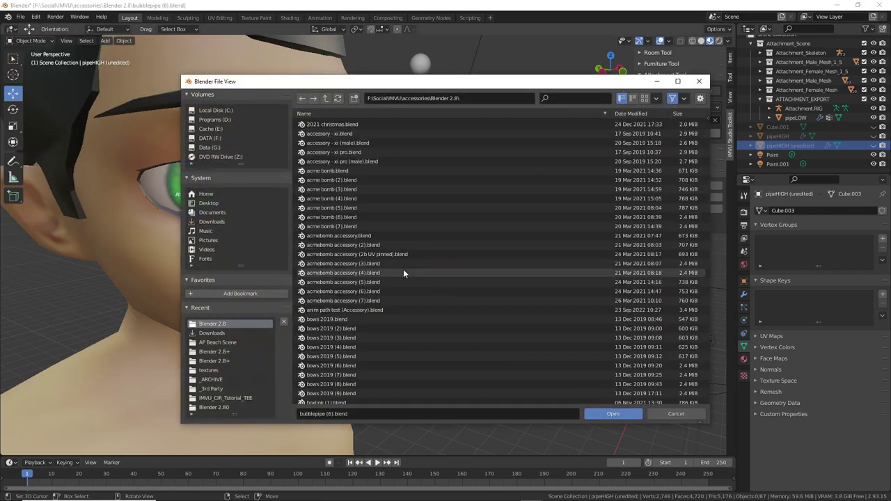
pyautogui.click(645, 99)
pyautogui.scroll(-10, 453, 246)
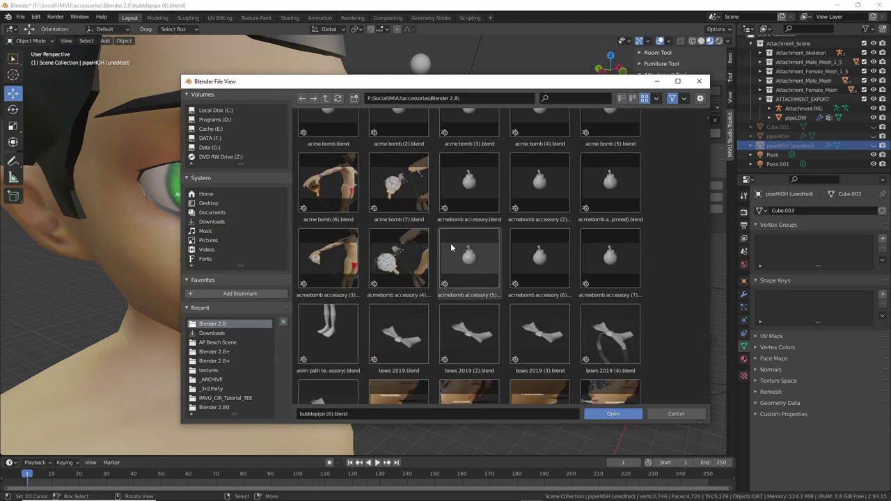
pyautogui.scroll(-8, 453, 245)
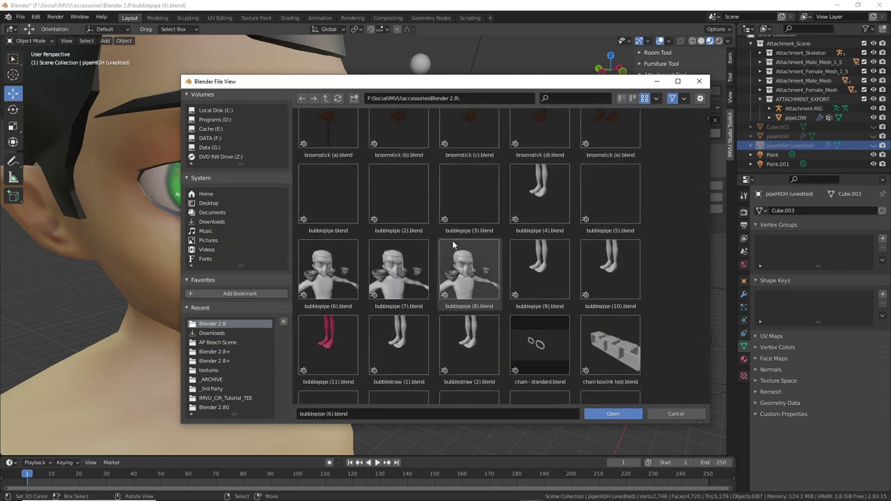
pyautogui.click(616, 262)
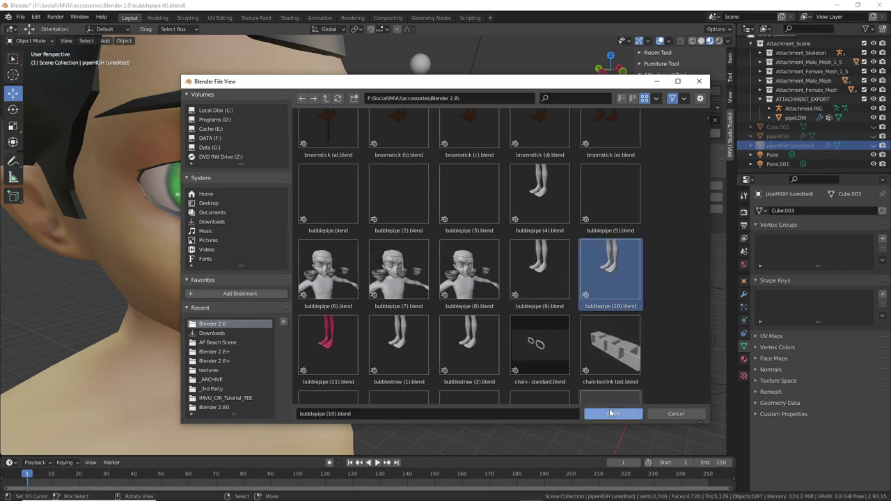
pyautogui.click(611, 413)
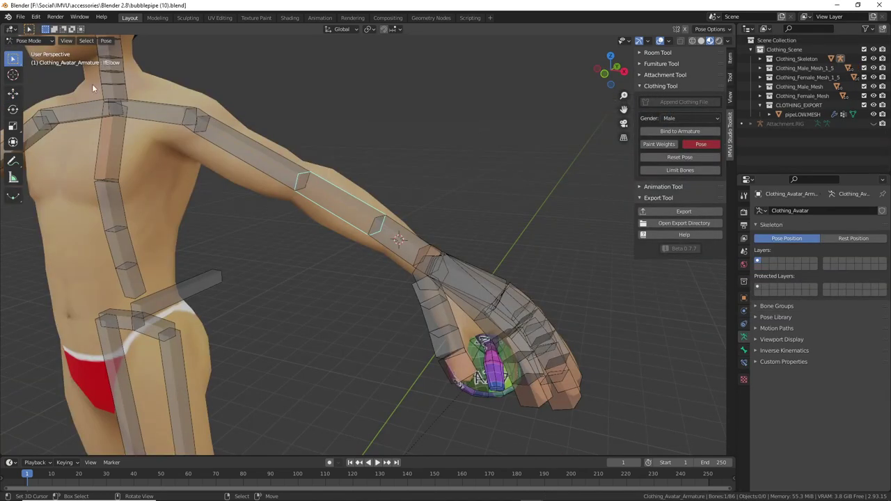
# Switch the clothing armature to Object Mode and select the pipeLOW.MESH pipe in the left hand.
pyautogui.rightClick(502, 378)
pyautogui.moveTo(502, 378); pyautogui.dragTo(460, 348, button='middle')
pyautogui.hotkey('ctrl', 'Tab')
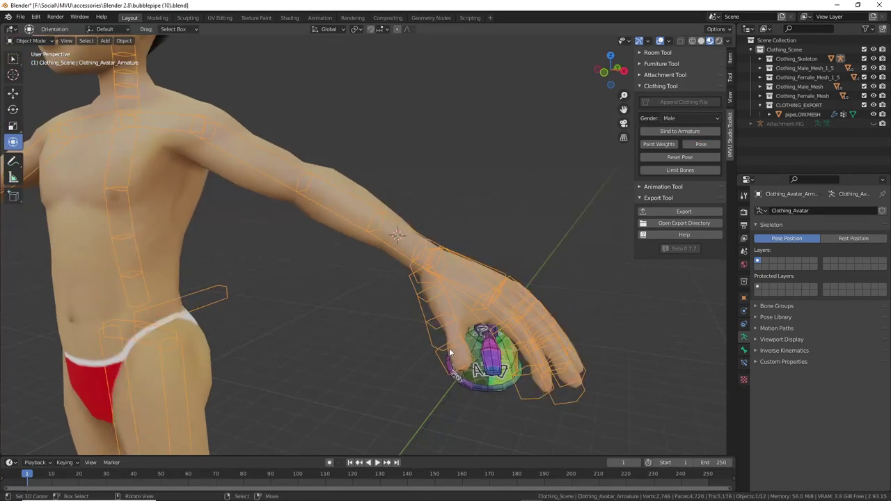
pyautogui.moveTo(455, 379); pyautogui.dragTo(488, 275, button='middle')
pyautogui.click(534, 245)
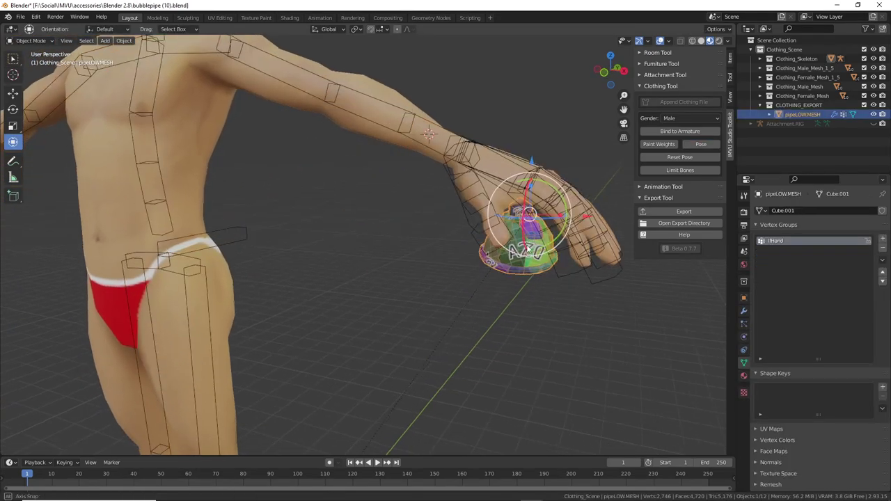
pyautogui.moveTo(534, 245); pyautogui.dragTo(524, 228, button='middle')
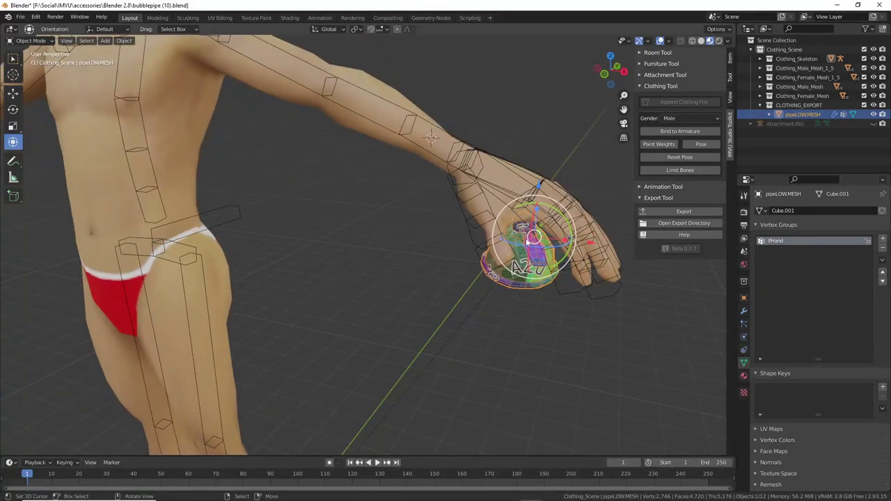
# Switch to the bubblepipe (11).blend window and examine which way the pipe faces in the posed hand.
pyautogui.moveTo(478, 499)
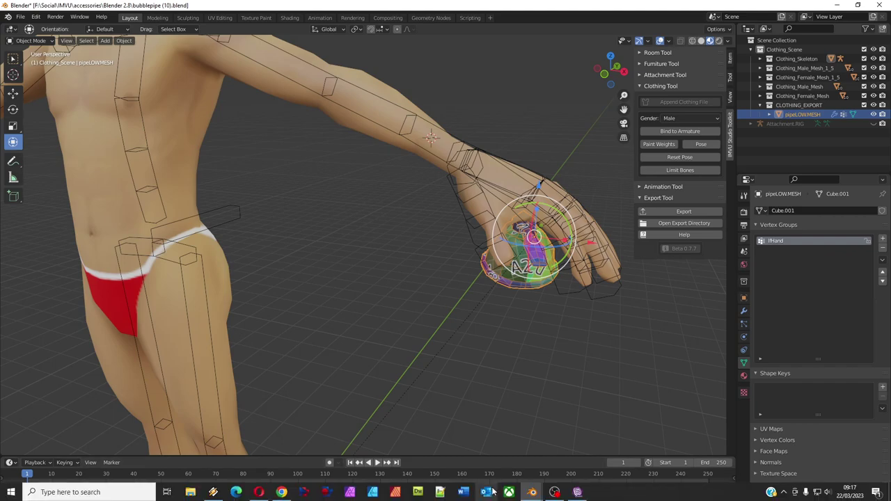
pyautogui.moveTo(532, 492)
pyautogui.click(479, 461)
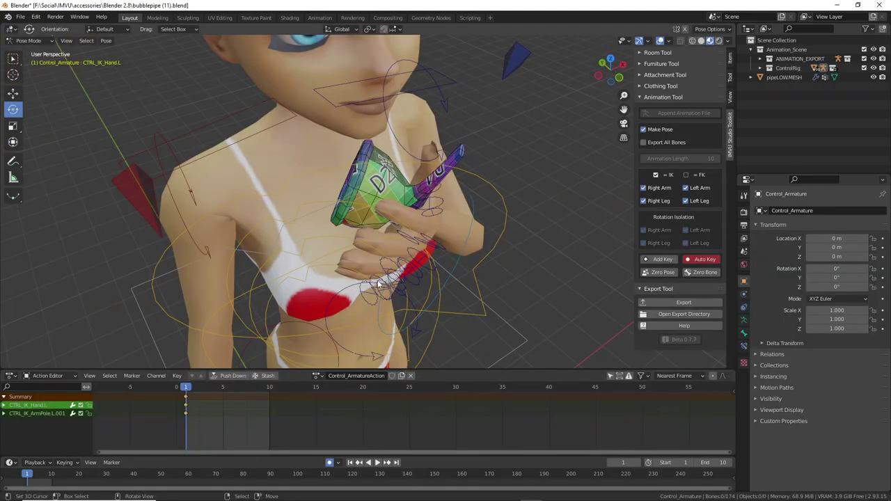
pyautogui.moveTo(382, 270); pyautogui.dragTo(349, 271, button='middle')
pyautogui.moveTo(410, 248); pyautogui.dragTo(380, 209)
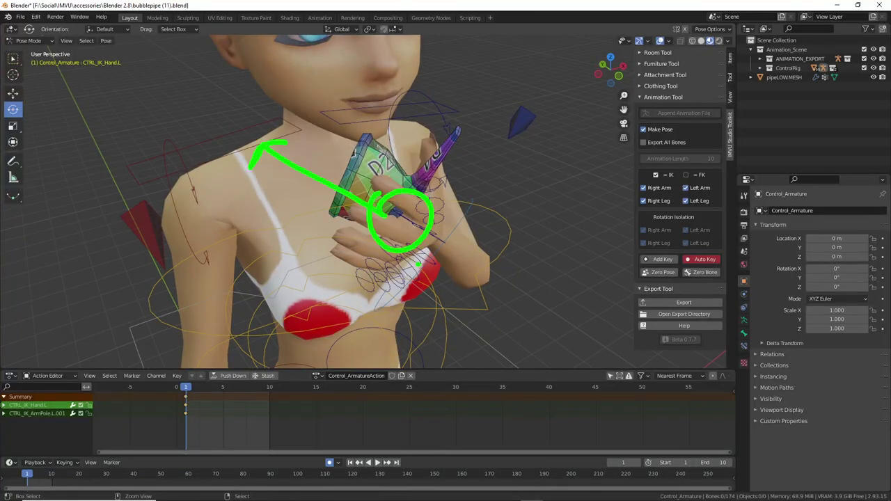
pyautogui.moveTo(426, 232); pyautogui.dragTo(350, 239, button='middle')
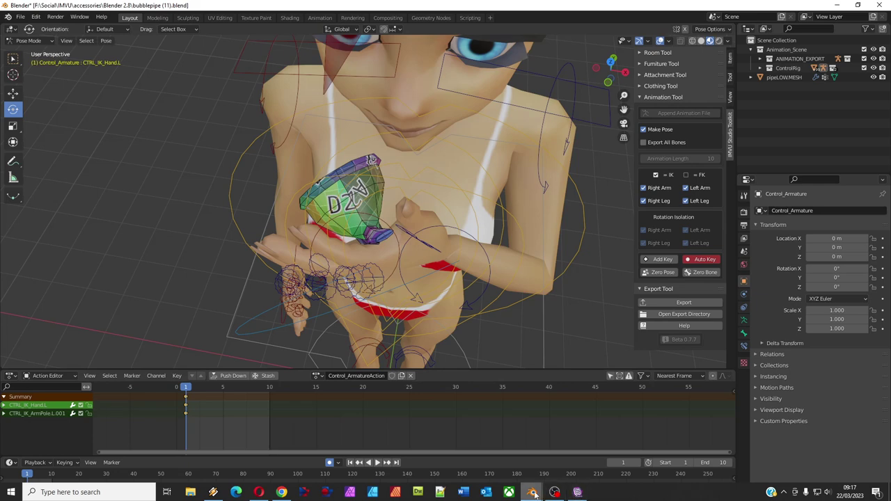
# Back in the bubblepipe (10).blend window, rotate the pipe mesh so its stem points down, then lower it to the hand and shift it along Y.
pyautogui.moveTo(534, 493)
pyautogui.click(565, 443)
pyautogui.moveTo(484, 260); pyautogui.dragTo(369, 146, button='middle')
pyautogui.moveTo(364, 143); pyautogui.dragTo(369, 179)
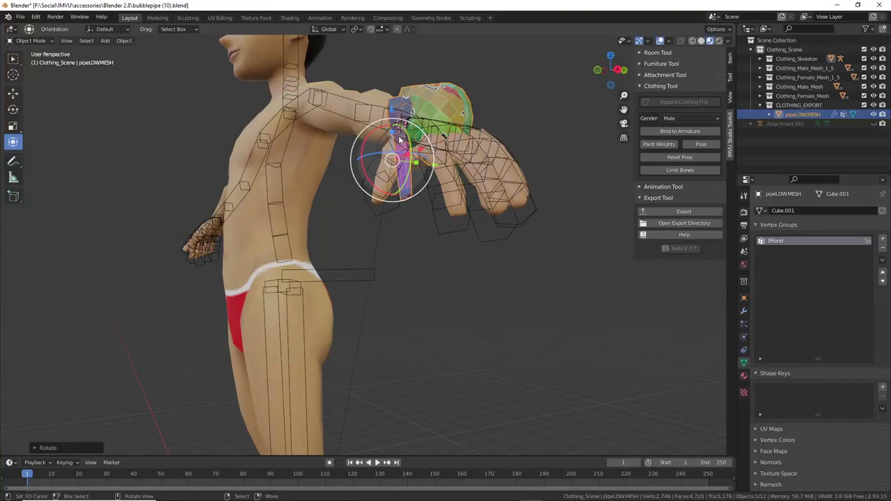
pyautogui.moveTo(393, 113); pyautogui.dragTo(420, 195)
pyautogui.moveTo(434, 212); pyautogui.dragTo(341, 269, button='middle')
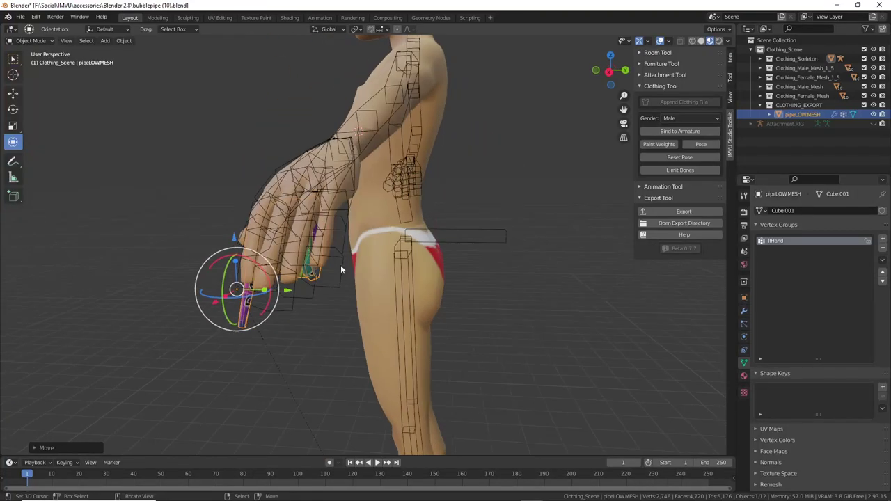
pyautogui.moveTo(286, 292); pyautogui.dragTo(311, 291)
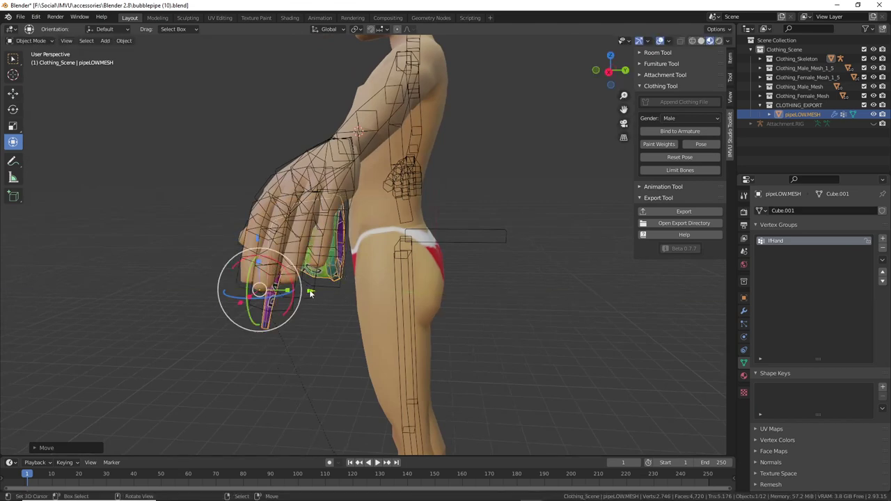
# Rotate the pipe so the bowl opening faces the avatar's front, and move it between the thumb and fingers.
pyautogui.moveTo(310, 292); pyautogui.dragTo(355, 295, button='middle')
pyautogui.scroll(2, 355, 295)
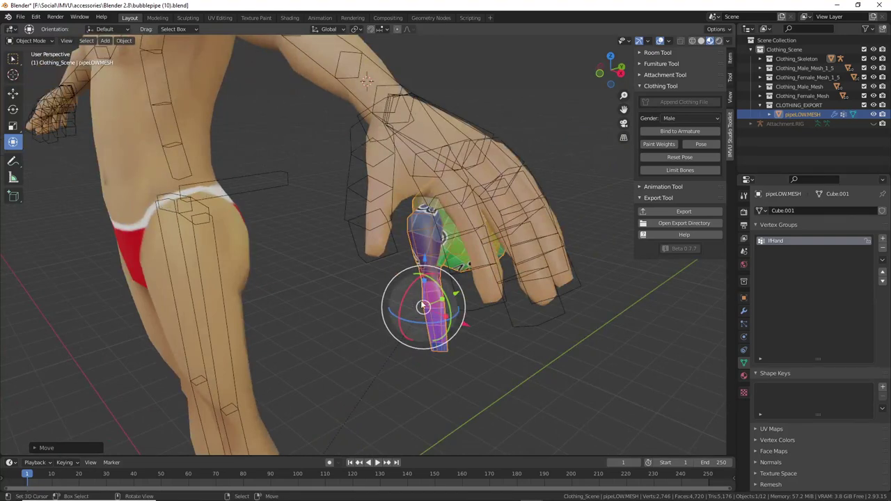
pyautogui.moveTo(441, 329); pyautogui.dragTo(301, 188)
pyautogui.moveTo(387, 241); pyautogui.dragTo(344, 239, button='middle')
pyautogui.moveTo(373, 291); pyautogui.dragTo(493, 279)
pyautogui.moveTo(438, 282); pyautogui.dragTo(497, 274, button='middle')
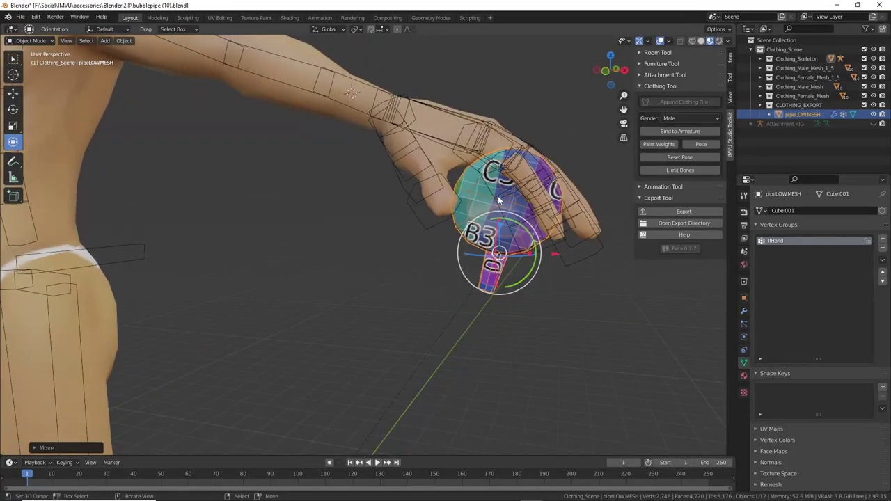
# Fine-tune the pipe's height and its X and Y position so the bowl sits between the thumb and fingers.
pyautogui.moveTo(498, 201); pyautogui.dragTo(498, 228)
pyautogui.moveTo(555, 287); pyautogui.dragTo(537, 289)
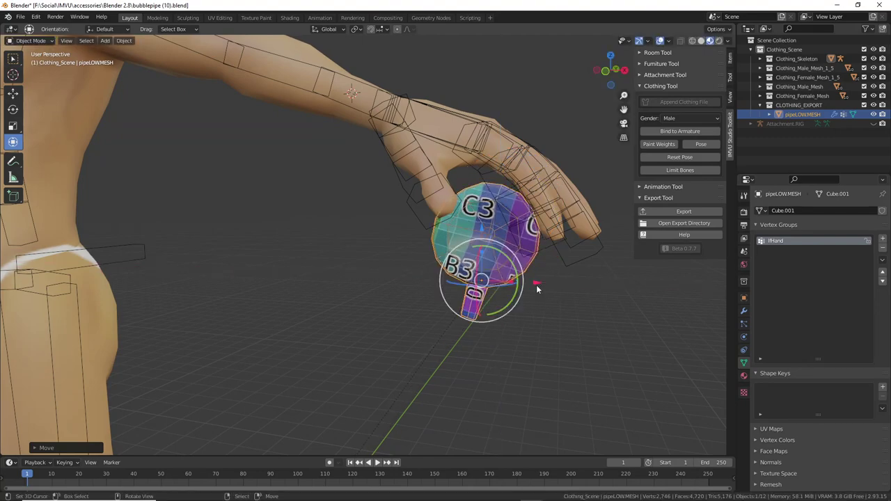
pyautogui.moveTo(537, 288); pyautogui.dragTo(428, 234, button='middle')
pyautogui.press('g')
pyautogui.click(389, 239)
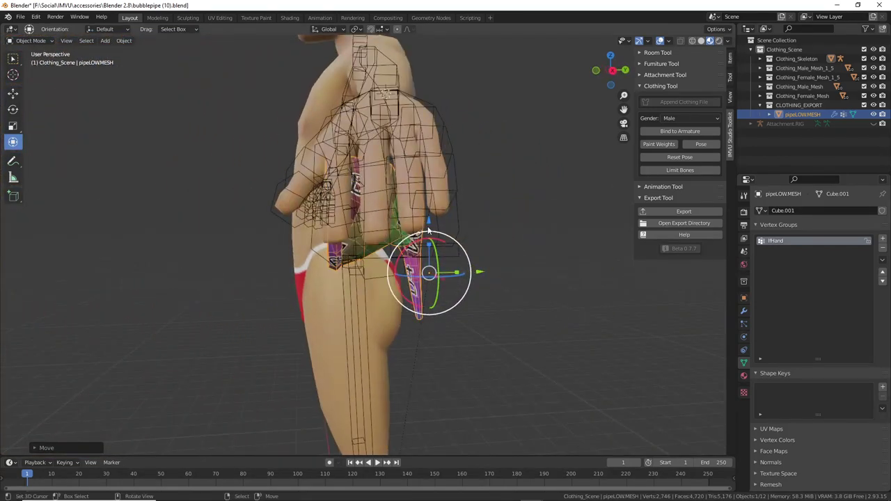
pyautogui.moveTo(428, 231); pyautogui.dragTo(427, 208)
pyautogui.moveTo(427, 209); pyautogui.dragTo(504, 243, button='middle')
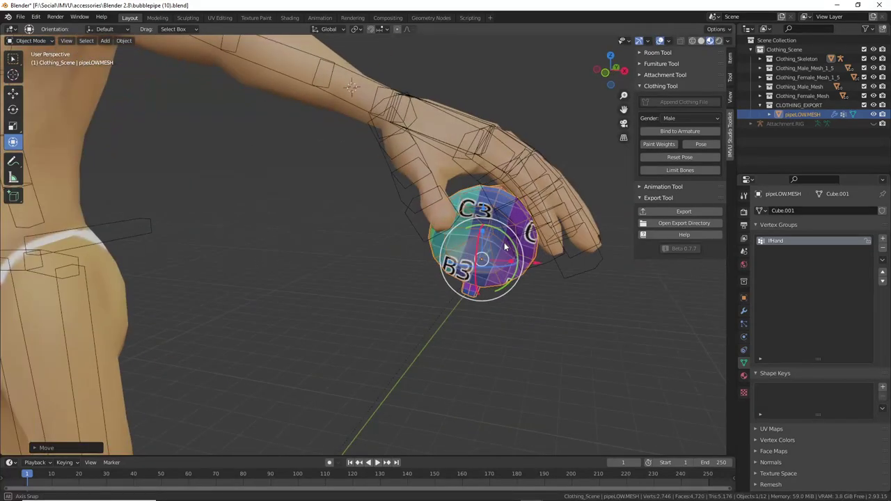
# Save the repositioned pipe scene as bubblepipe (10b).blend.
pyautogui.click(21, 19)
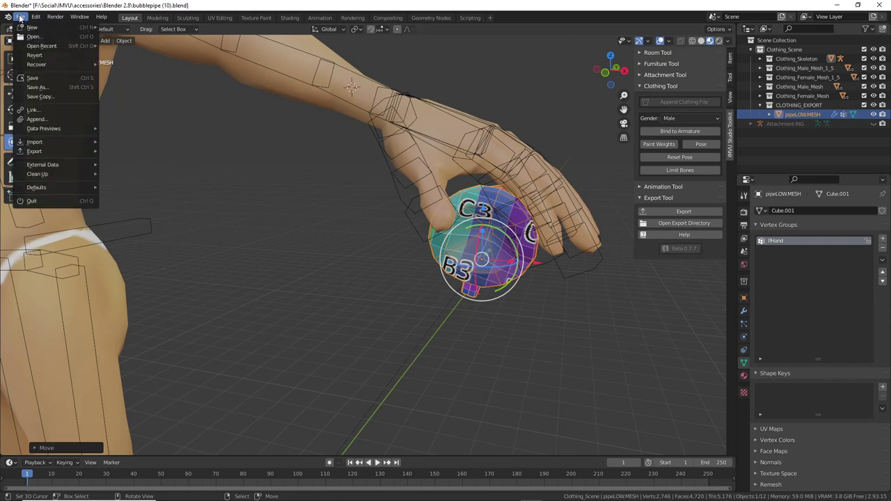
pyautogui.click(34, 89)
pyautogui.click(335, 413)
pyautogui.click(336, 414)
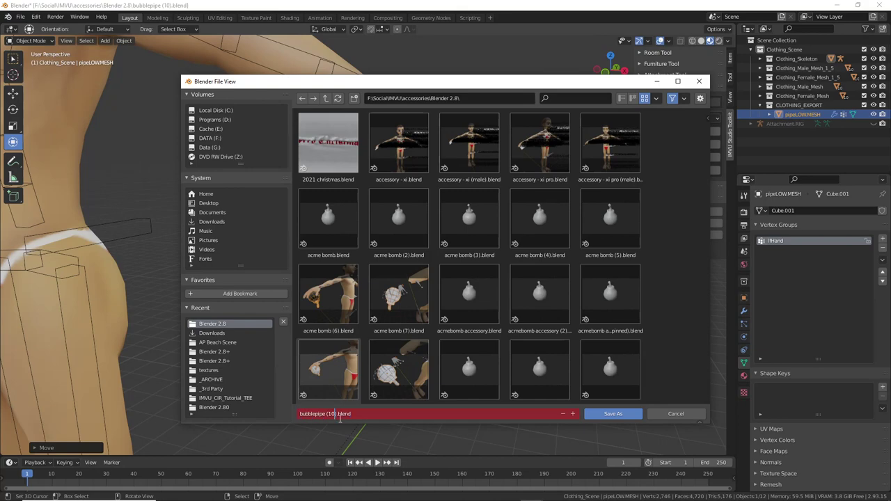
pyautogui.write('b')
pyautogui.press('Return')
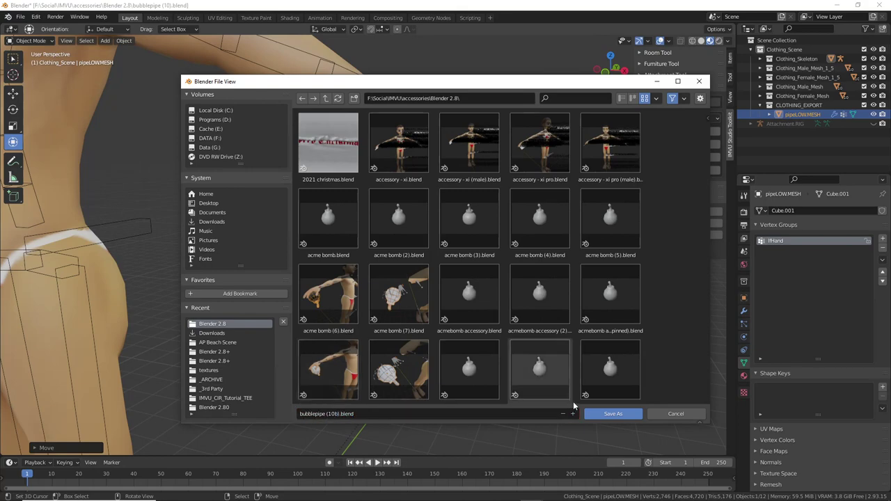
pyautogui.click(617, 417)
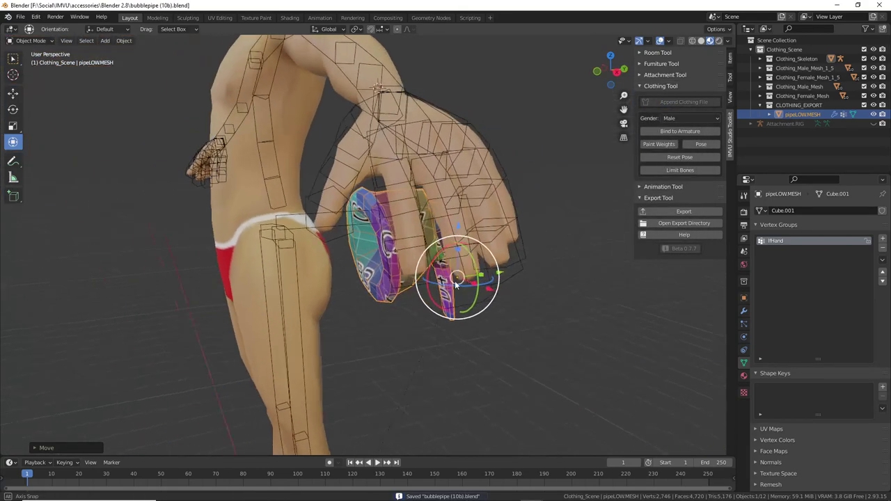
# Inspect the pipe's new placement in the hand, then switch to the bubblepipe (11).blend window and view its hand pose.
pyautogui.moveTo(511, 358); pyautogui.dragTo(462, 301, button='middle')
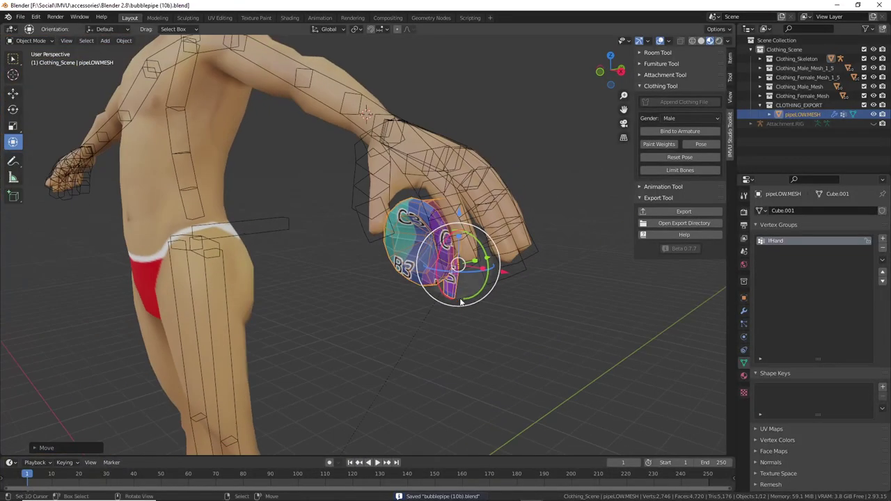
pyautogui.moveTo(578, 500)
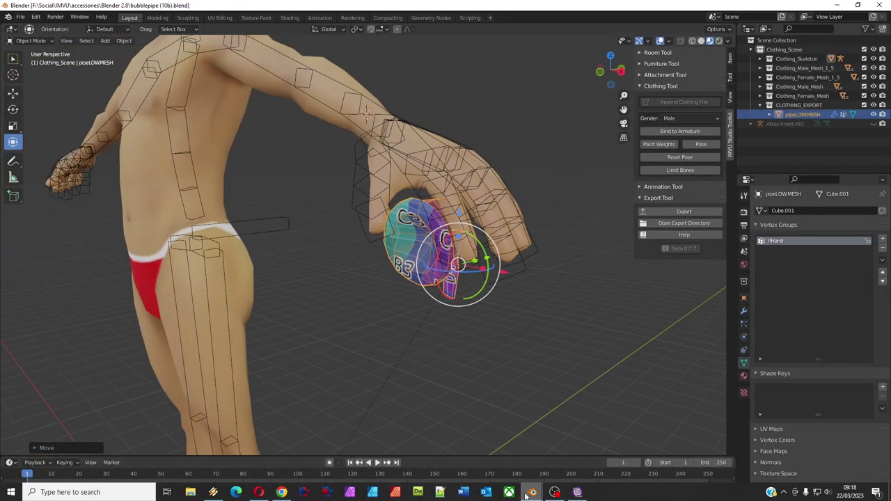
pyautogui.moveTo(530, 494)
pyautogui.click(486, 450)
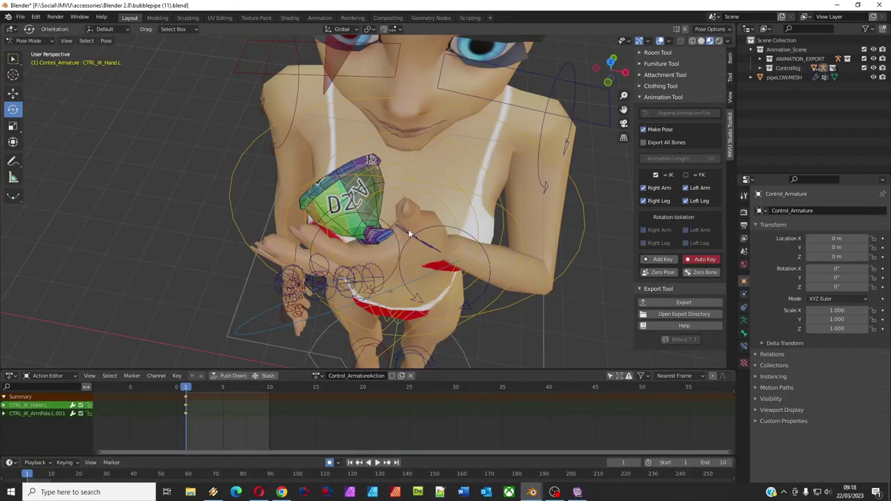
pyautogui.moveTo(410, 235); pyautogui.dragTo(405, 217, button='middle')
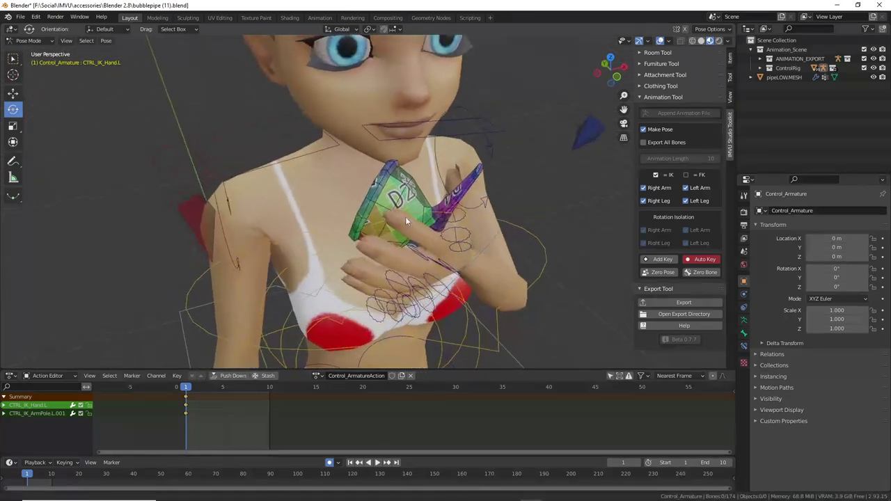
# Save the animation scene as bubblepipe (11b).blend.
pyautogui.click(22, 18)
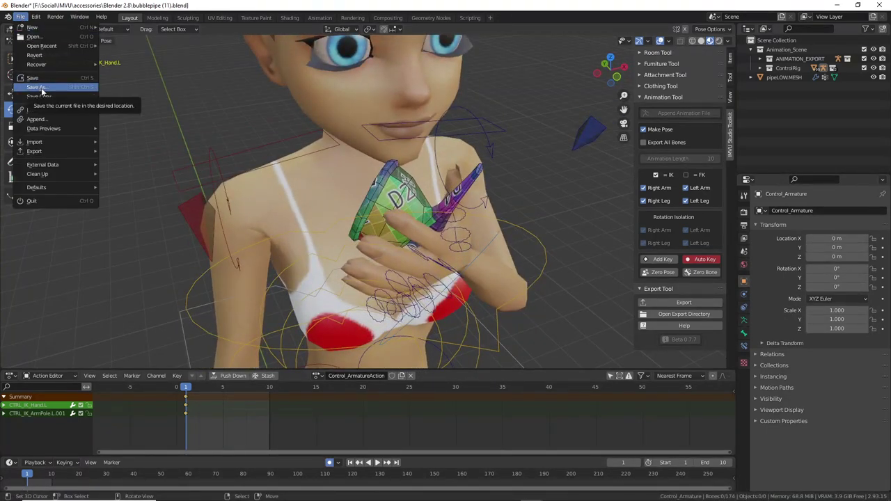
pyautogui.click(36, 87)
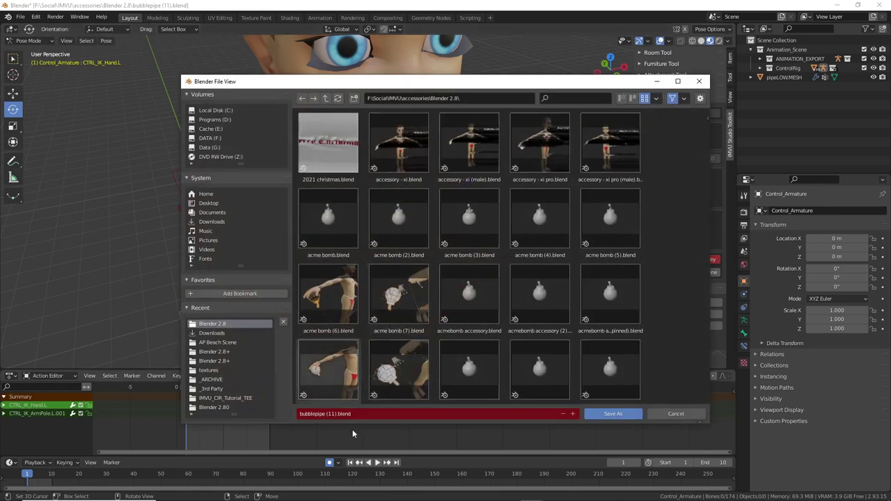
pyautogui.click(334, 414)
pyautogui.click(335, 414)
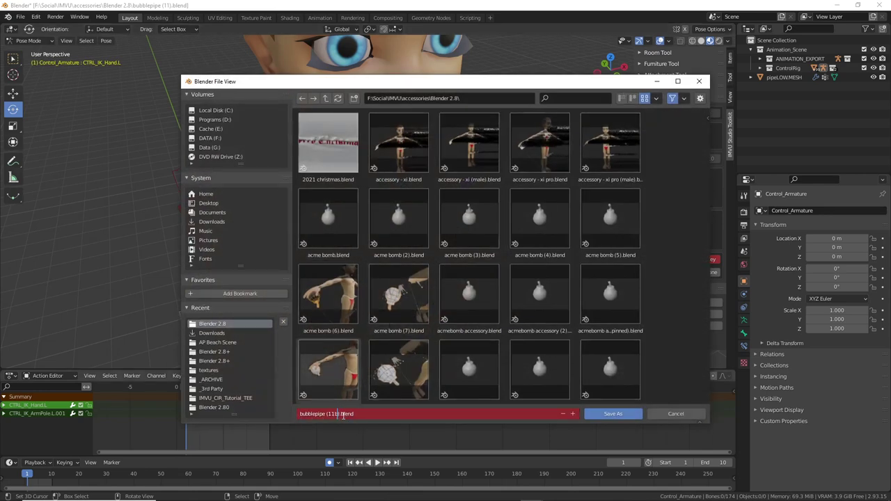
pyautogui.write('b')
pyautogui.press('Return')
pyautogui.click(610, 414)
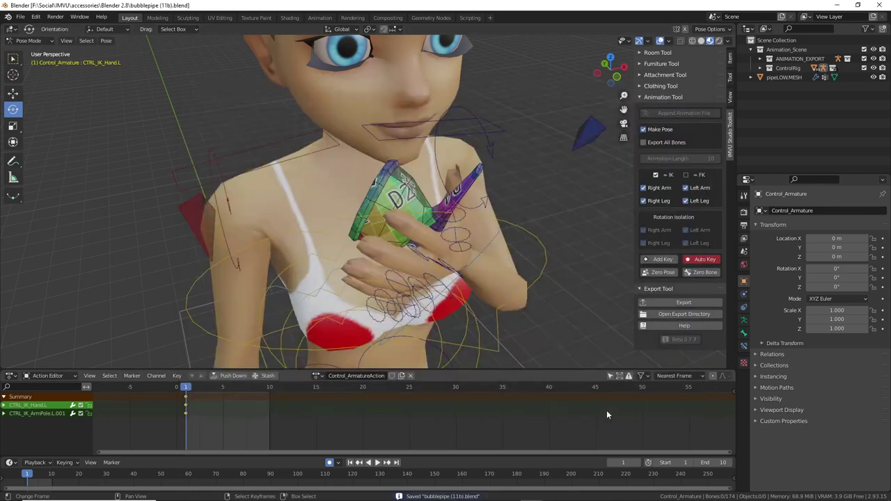
# Open bubblepipe (10b).blend from the Blender 2.8 folder as the source file for appending.
pyautogui.click(20, 16)
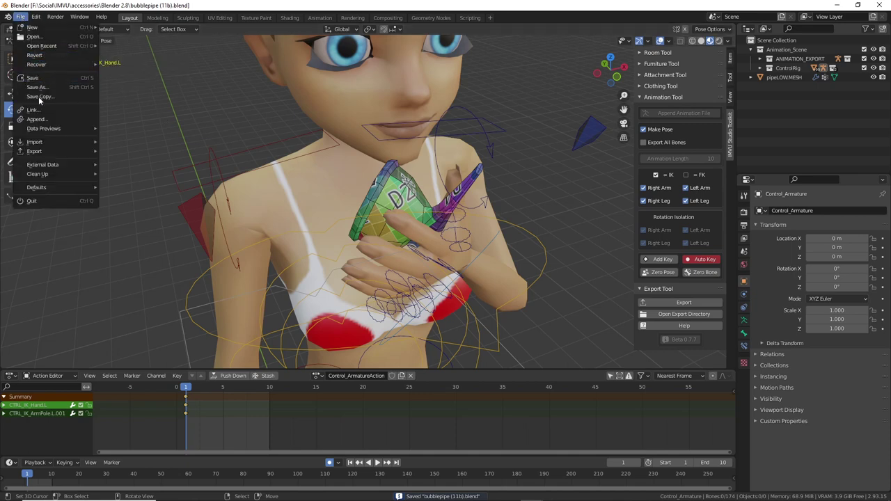
pyautogui.click(36, 120)
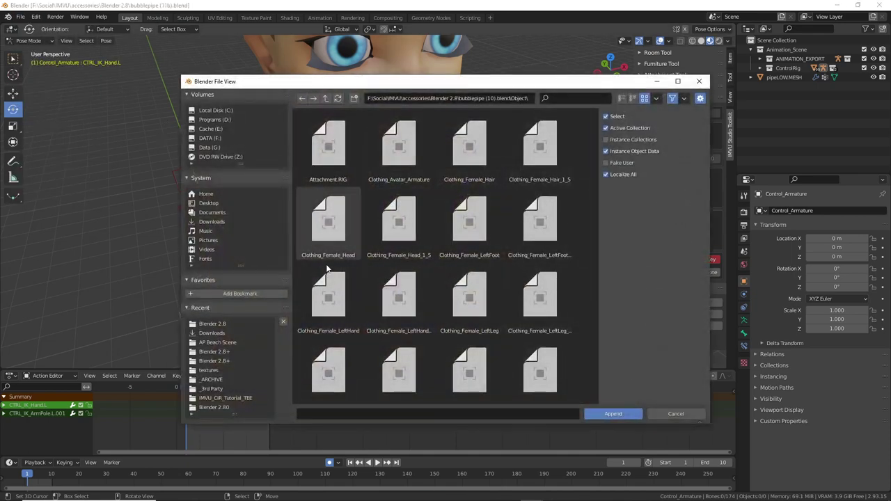
pyautogui.click(217, 322)
pyautogui.scroll(-10, 363, 245)
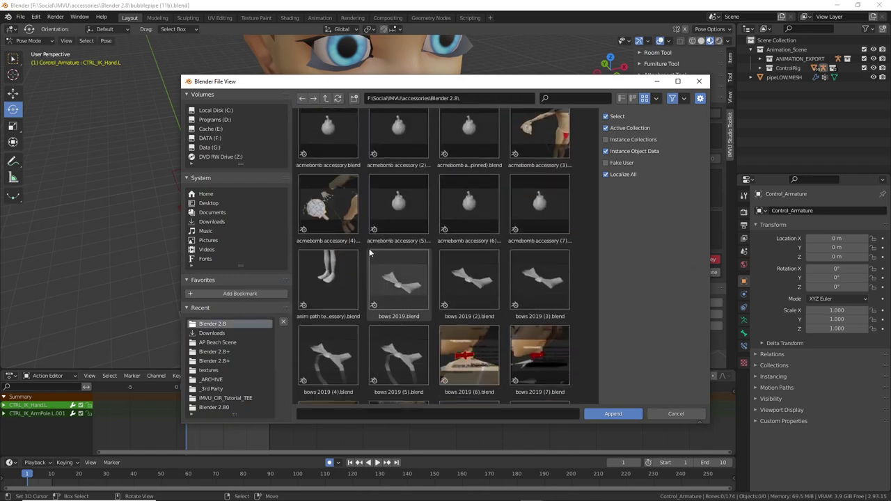
pyautogui.scroll(-4, 376, 255)
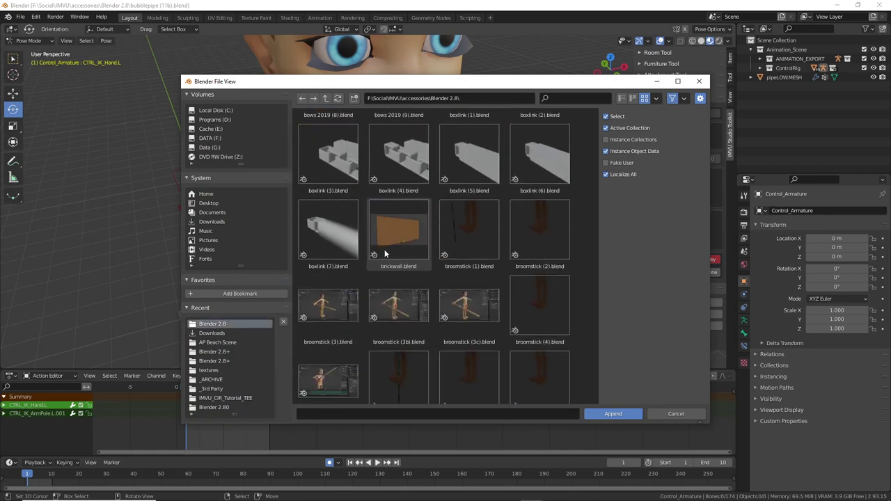
pyautogui.scroll(-10, 385, 254)
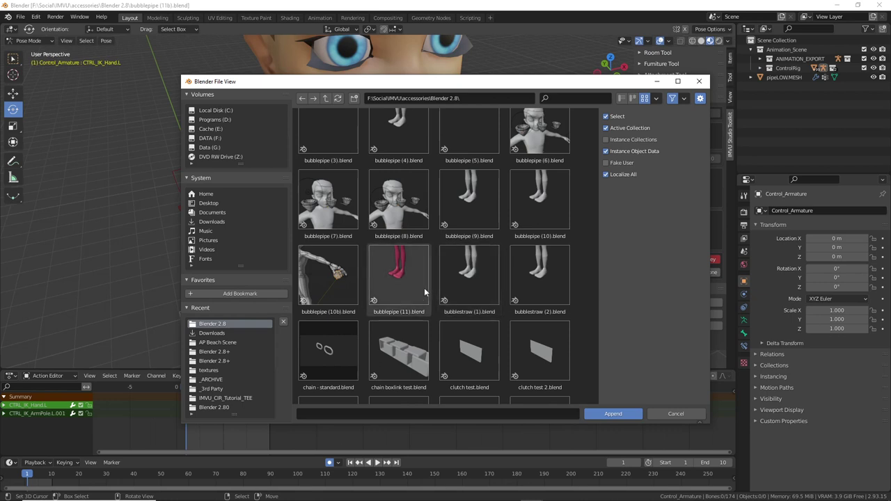
pyautogui.click(331, 279)
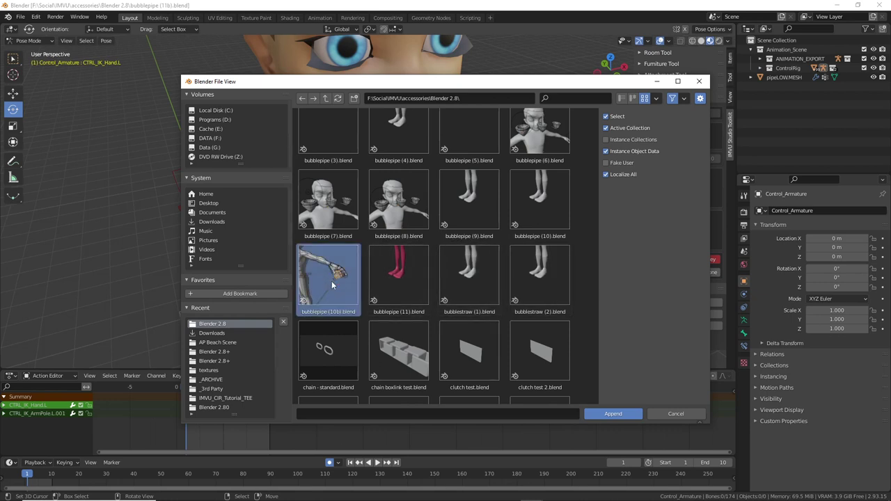
pyautogui.doubleClick(331, 281)
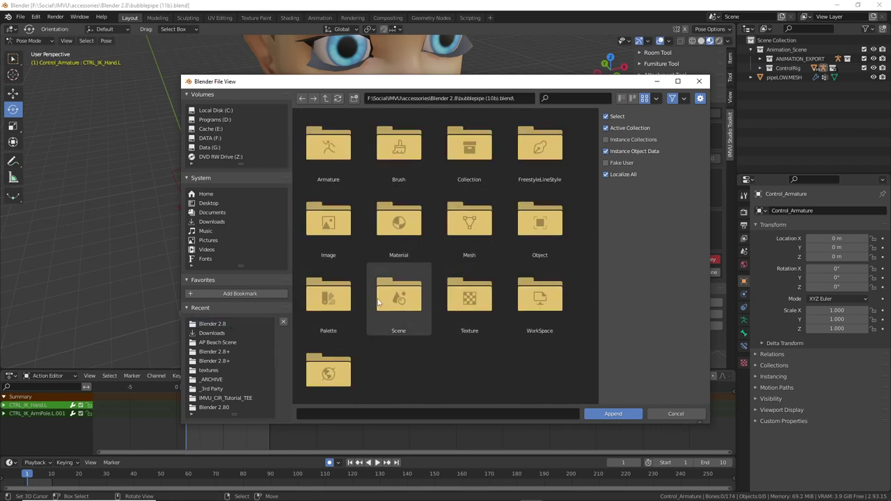
# Append the pipeLOW.MESH object from bubblepipe (10b).blend into the animation scene.
pyautogui.doubleClick(541, 222)
pyautogui.scroll(-2, 496, 241)
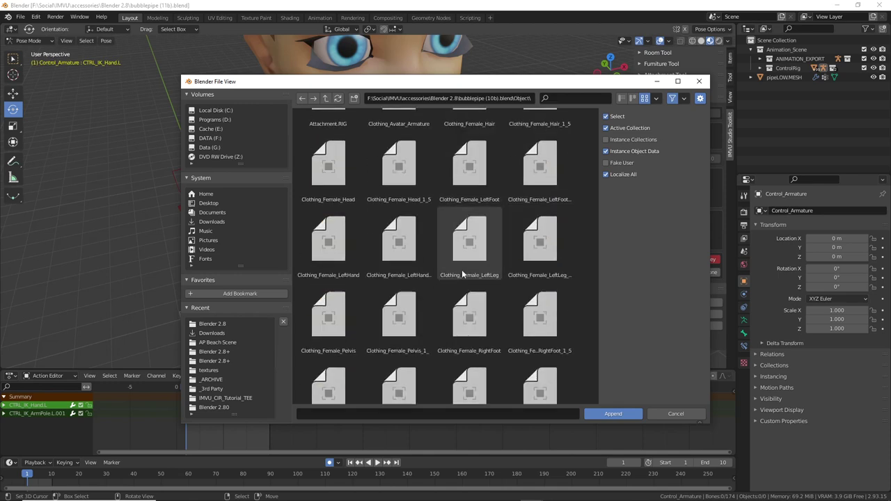
pyautogui.scroll(-10, 463, 273)
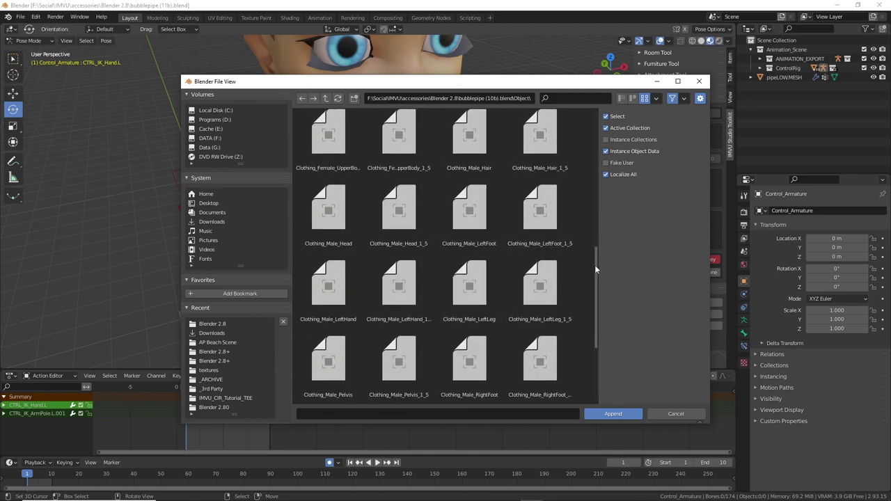
pyautogui.moveTo(595, 265); pyautogui.dragTo(597, 375)
pyautogui.click(470, 358)
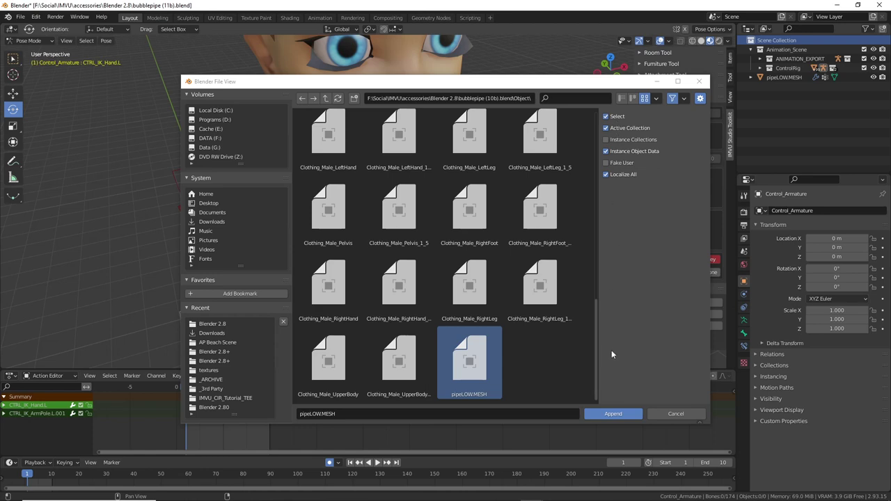
pyautogui.click(613, 414)
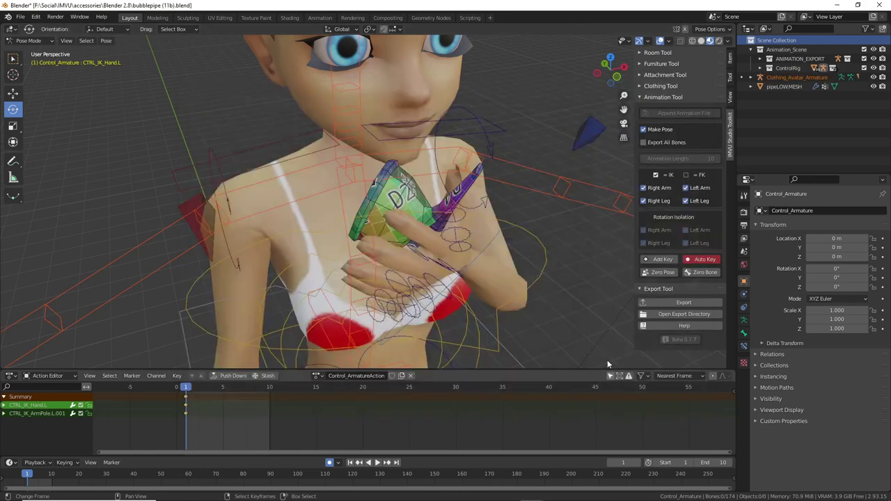
# Switch to Object Mode and delete the Clothing_Avatar_Armature that came in with the appended pipe.
pyautogui.scroll(-2, 548, 219)
pyautogui.moveTo(531, 228); pyautogui.dragTo(518, 221, button='middle')
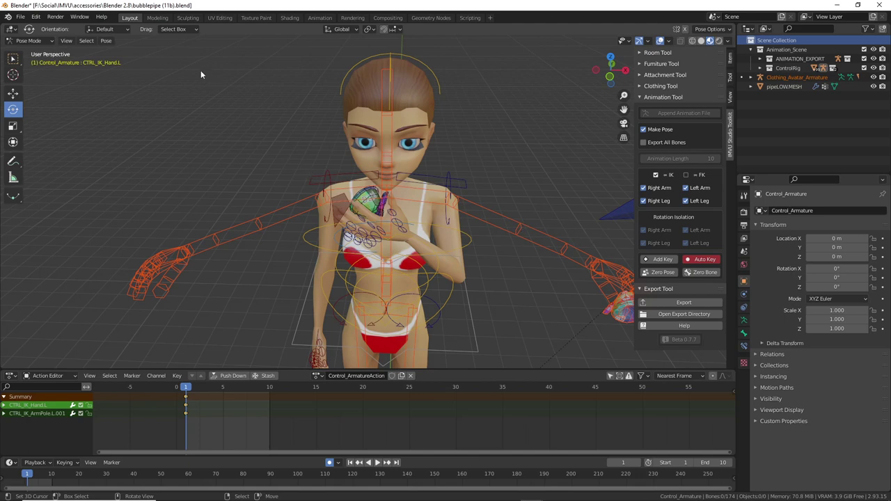
pyautogui.click(26, 41)
pyautogui.click(28, 53)
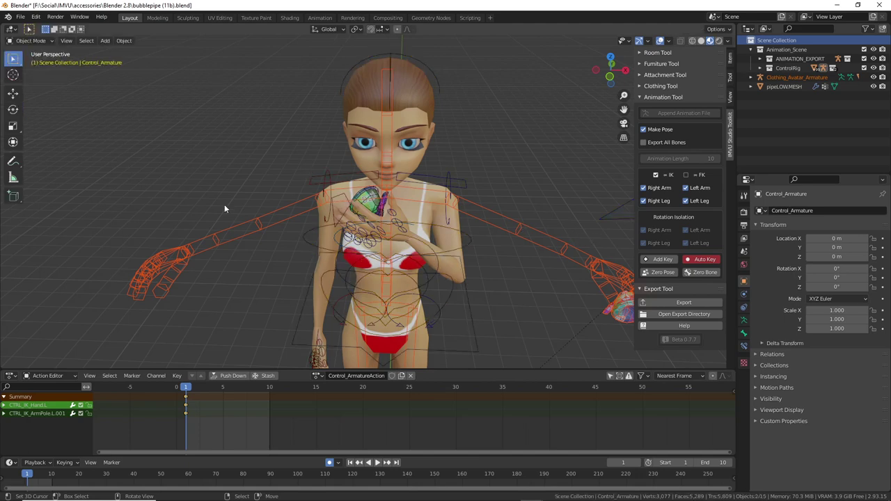
pyautogui.click(257, 227)
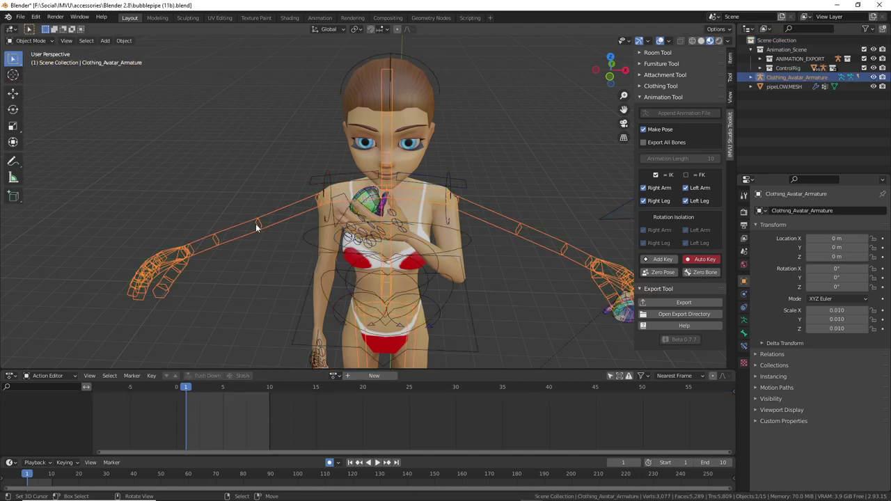
pyautogui.press('Delete')
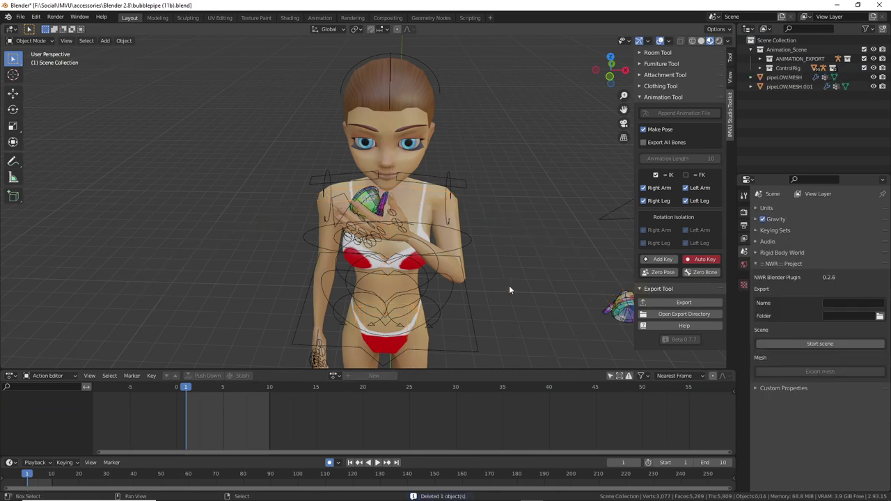
# Set the Armature modifier's target object to Anim on the newly appended pipe mesh.
pyautogui.keyDown('shift'); pyautogui.moveTo(509, 285); pyautogui.dragTo(370, 203, button='middle'); pyautogui.keyUp('shift')
pyautogui.click(514, 234)
pyautogui.moveTo(514, 233); pyautogui.dragTo(500, 234, button='middle')
pyautogui.click(822, 241)
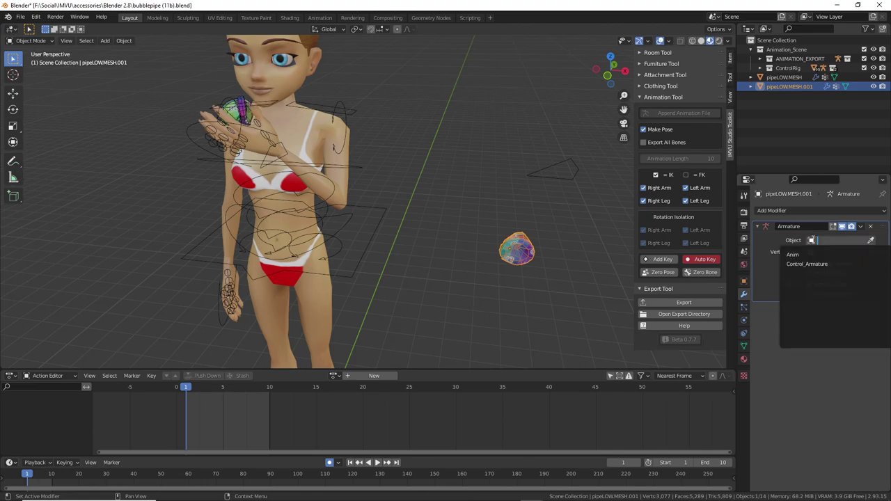
pyautogui.click(795, 256)
# Select the original pipeLOW.MESH in the hand and hide it from the viewport.
pyautogui.scroll(2, 402, 235)
pyautogui.moveTo(401, 235); pyautogui.dragTo(438, 228, button='middle')
pyautogui.scroll(2, 410, 240)
pyautogui.click(416, 167)
pyautogui.scroll(3, 401, 215)
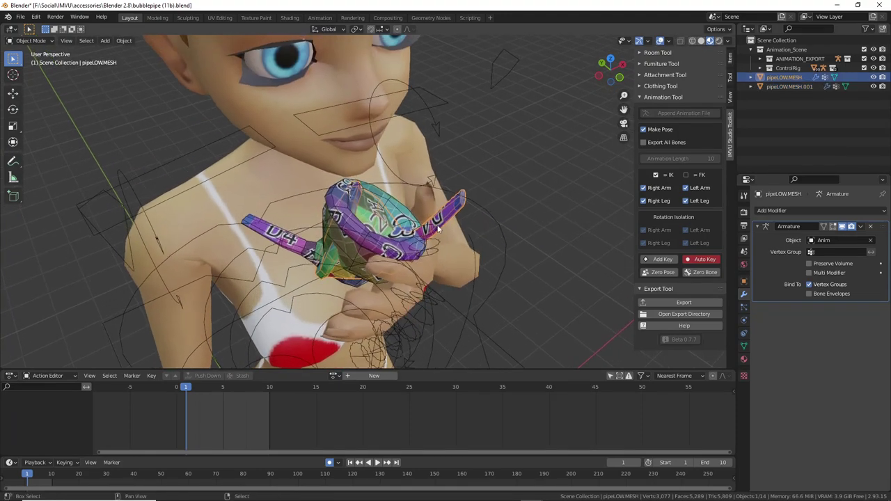
pyautogui.click(874, 77)
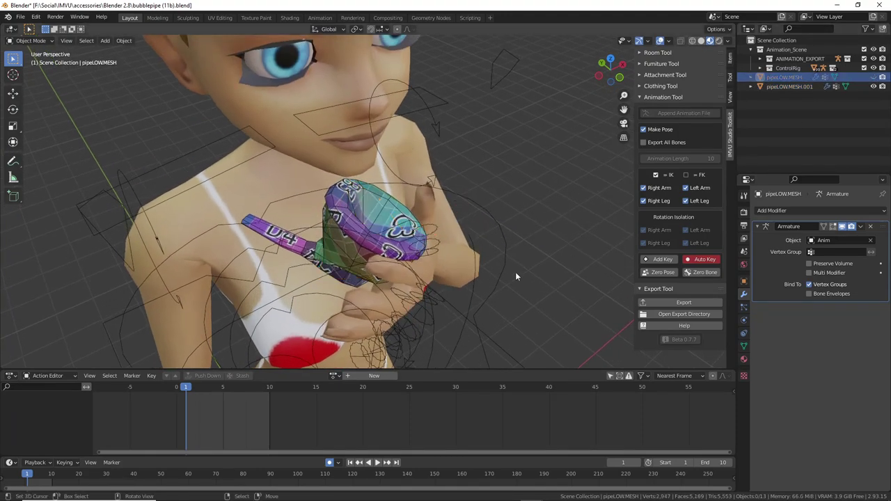
# Select Control_Armature and switch it to Pose Mode.
pyautogui.moveTo(516, 272); pyautogui.dragTo(342, 189, button='middle')
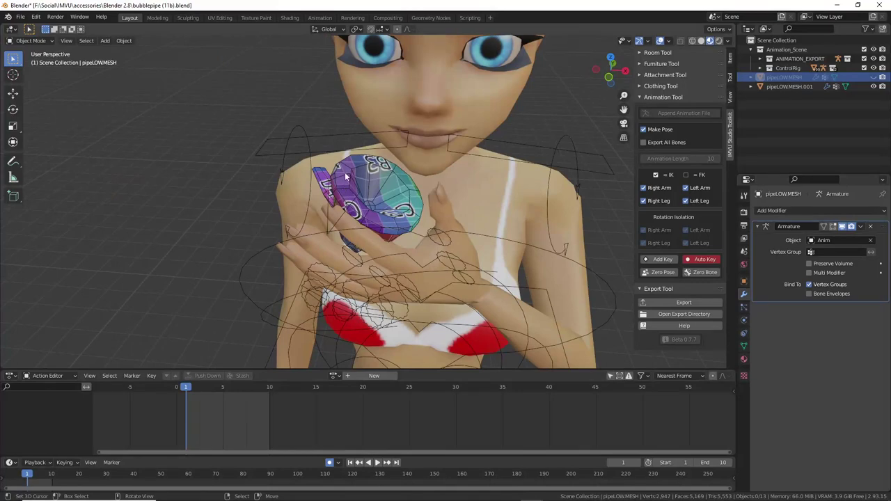
pyautogui.click(345, 176)
pyautogui.moveTo(339, 222); pyautogui.dragTo(369, 227, button='middle')
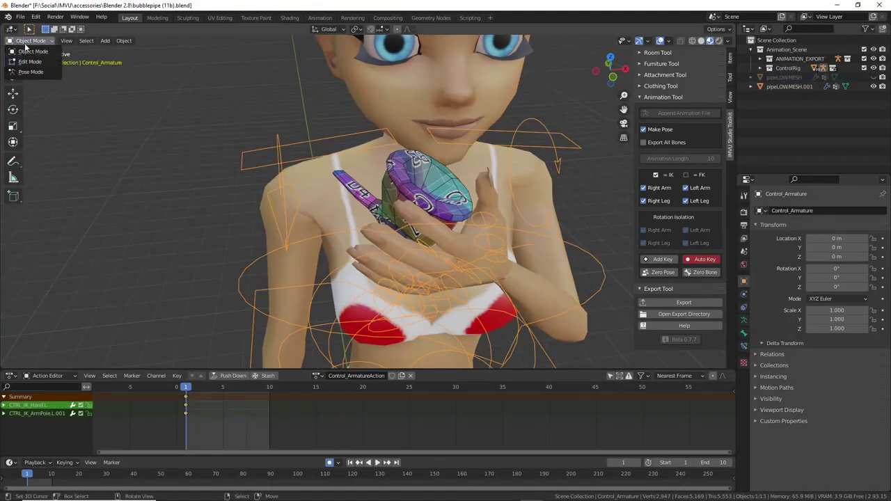
pyautogui.click(30, 72)
# Set the transform orientation to Local and rotate the left pinky's base joint, CTRL_FingerPinky01.L.
pyautogui.moveTo(428, 223); pyautogui.dragTo(381, 243, button='middle')
pyautogui.scroll(2, 381, 242)
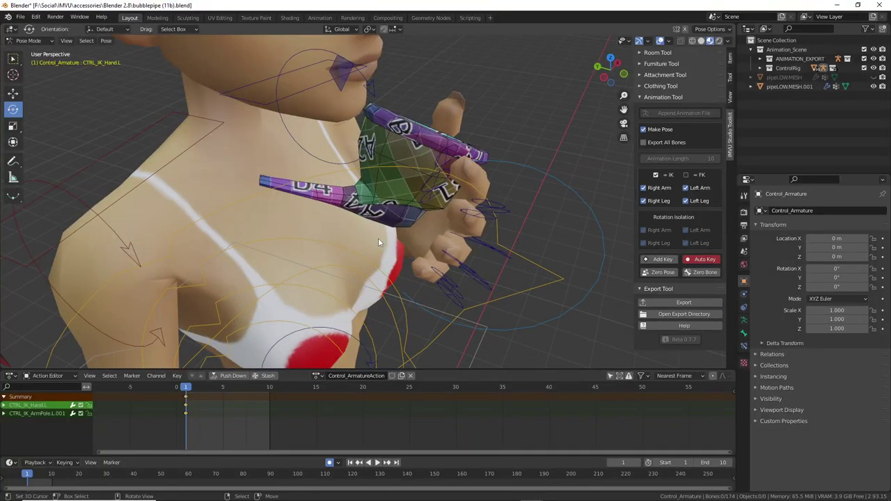
pyautogui.moveTo(378, 239); pyautogui.dragTo(384, 220, button='middle')
pyautogui.click(330, 261)
pyautogui.moveTo(330, 261); pyautogui.dragTo(402, 277, button='middle')
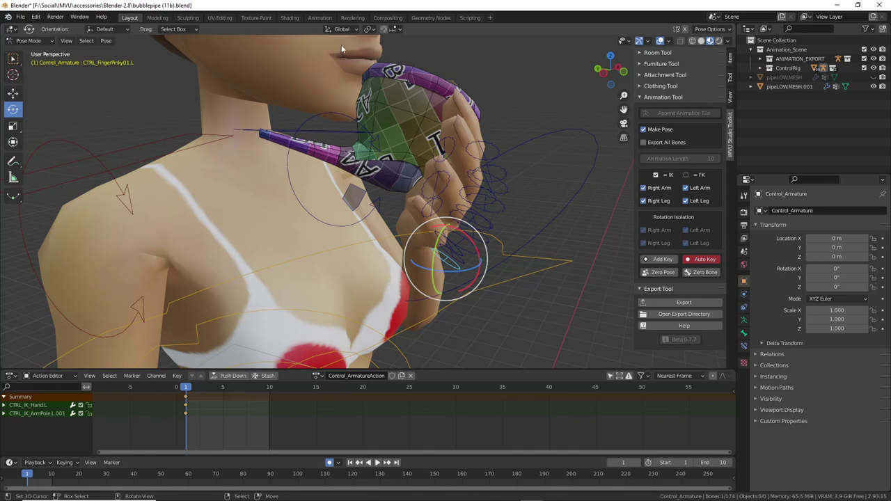
pyautogui.hotkey('ctrl', '2')
pyautogui.moveTo(334, 40); pyautogui.dragTo(349, 39)
pyautogui.click(341, 30)
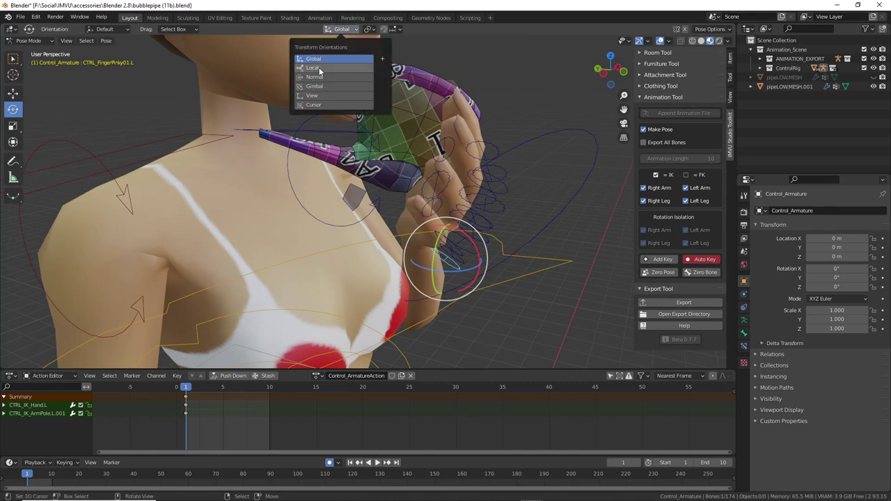
pyautogui.moveTo(461, 270)
pyautogui.mouseDown()
pyautogui.moveTo(465, 264)
pyautogui.moveTo(450, 264)
pyautogui.mouseUp()
# Rotate the base joints of the left ring, middle and index fingers to fit the repositioned pipe.
pyautogui.moveTo(450, 265); pyautogui.dragTo(335, 259, button='middle')
pyautogui.click(340, 261)
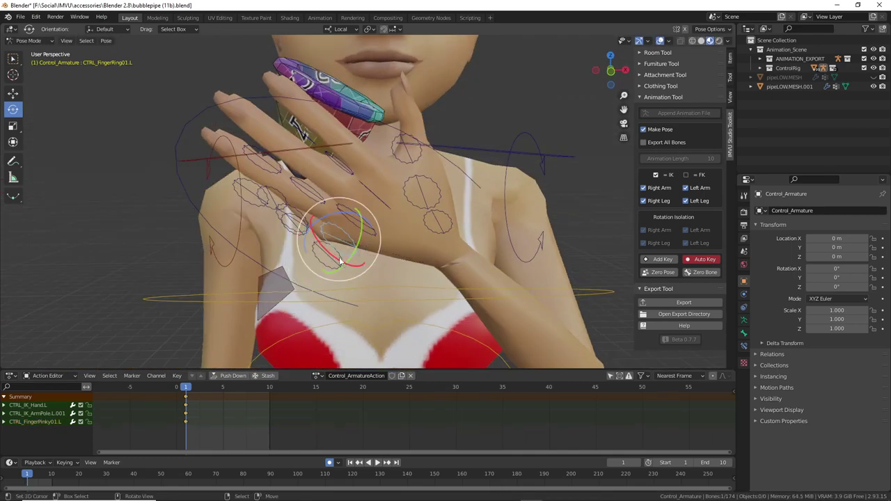
pyautogui.moveTo(335, 257); pyautogui.dragTo(359, 228)
pyautogui.click(369, 232)
pyautogui.moveTo(358, 221); pyautogui.dragTo(300, 232, button='middle')
pyautogui.moveTo(300, 246); pyautogui.dragTo(304, 230)
pyautogui.moveTo(298, 216)
pyautogui.mouseDown(button='middle')
pyautogui.moveTo(324, 223)
pyautogui.moveTo(300, 221)
pyautogui.mouseUp(button='middle')
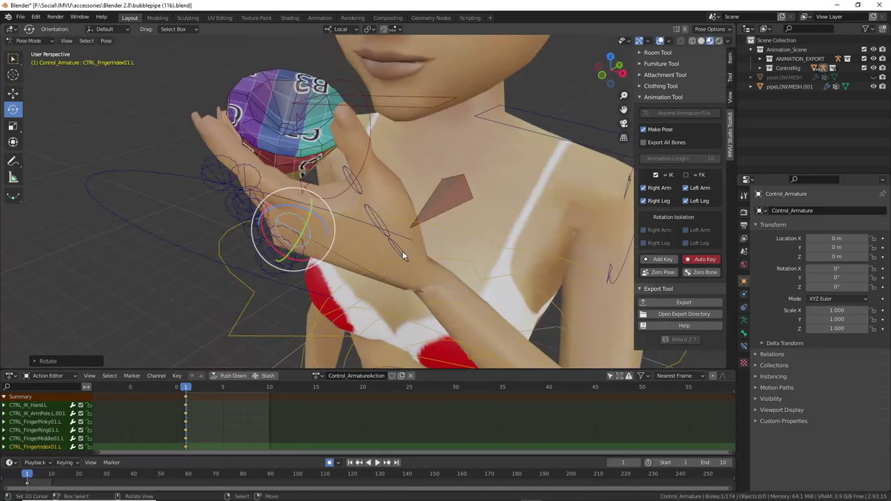
# Rotate the left thumb's joints, including CTRL_Thumb01.L and CTRL_Thumb02.L, to fit against the pipe bowl.
pyautogui.click(402, 252)
pyautogui.moveTo(403, 248); pyautogui.dragTo(422, 232, button='middle')
pyautogui.moveTo(409, 244); pyautogui.dragTo(394, 223)
pyautogui.moveTo(393, 222); pyautogui.dragTo(371, 209, button='middle')
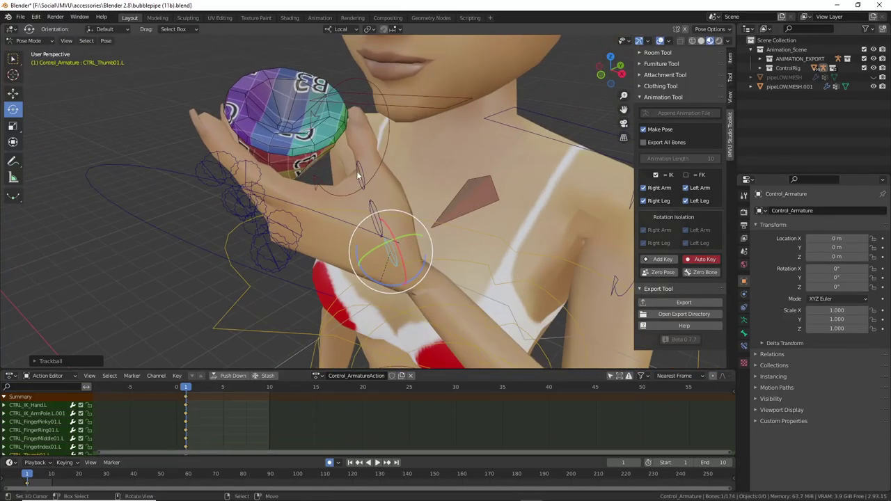
pyautogui.moveTo(363, 161); pyautogui.dragTo(372, 158)
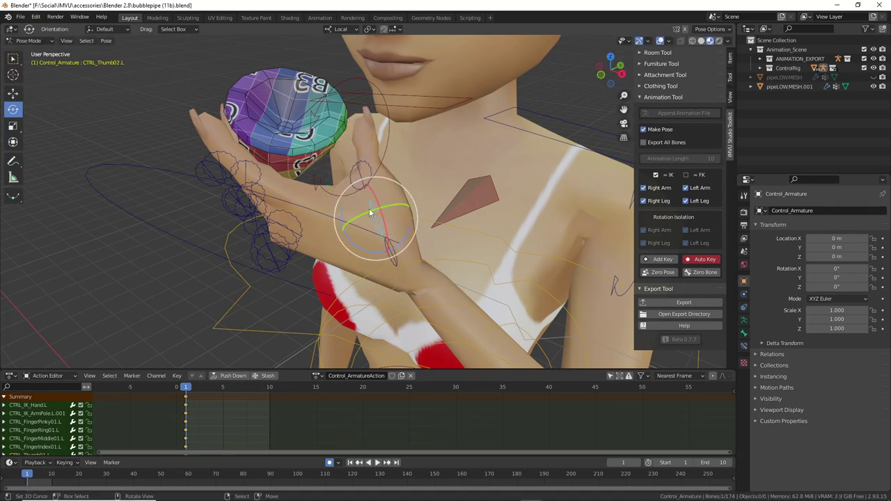
pyautogui.moveTo(370, 213); pyautogui.dragTo(374, 215)
pyautogui.moveTo(370, 248); pyautogui.dragTo(382, 244)
pyautogui.moveTo(381, 244); pyautogui.dragTo(284, 174, button='middle')
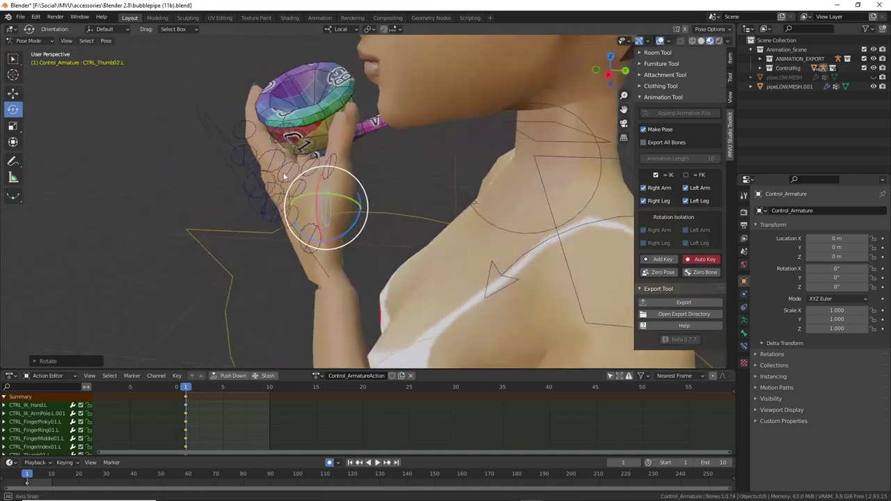
pyautogui.moveTo(358, 165); pyautogui.dragTo(340, 169, button='middle')
pyautogui.moveTo(339, 169); pyautogui.dragTo(336, 151)
# Rotate the left index finger's middle and tip joints to shape its curl around the pipe bowl.
pyautogui.moveTo(336, 151); pyautogui.dragTo(334, 256, button='middle')
pyautogui.moveTo(334, 256); pyautogui.dragTo(326, 256)
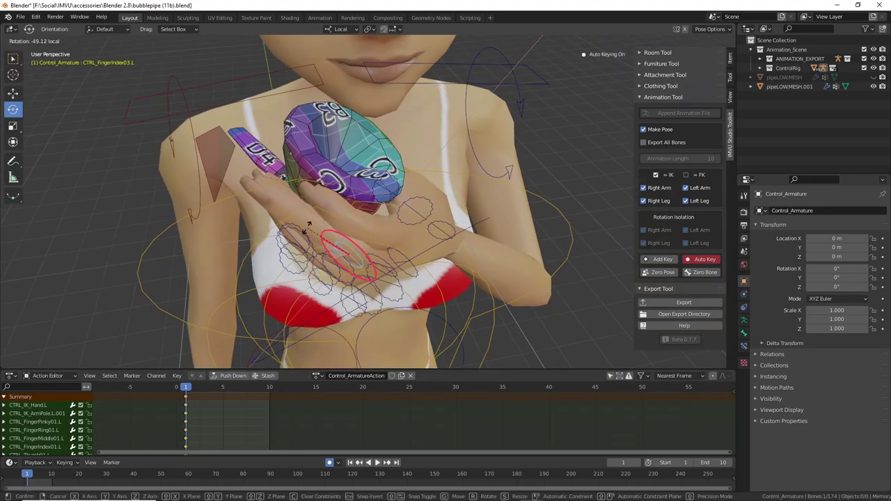
pyautogui.moveTo(307, 225); pyautogui.dragTo(307, 226)
pyautogui.moveTo(308, 226); pyautogui.dragTo(277, 211, button='middle')
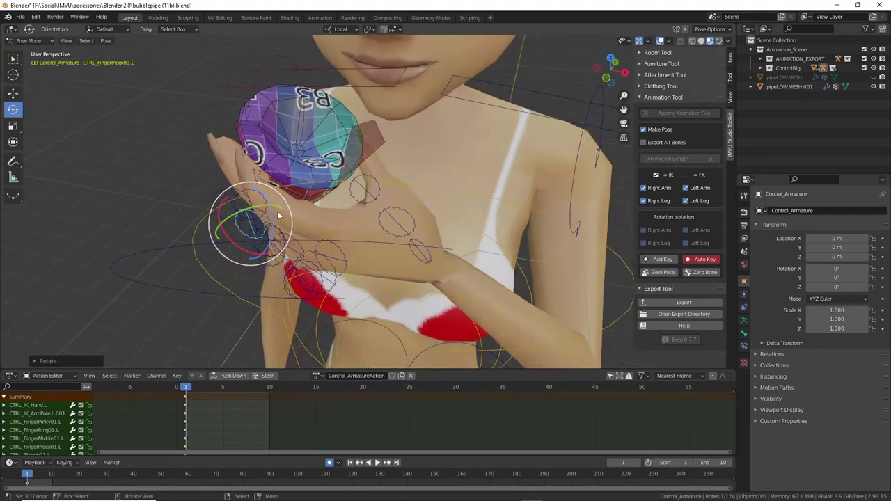
pyautogui.moveTo(280, 251); pyautogui.dragTo(371, 239, button='middle')
pyautogui.click(397, 188)
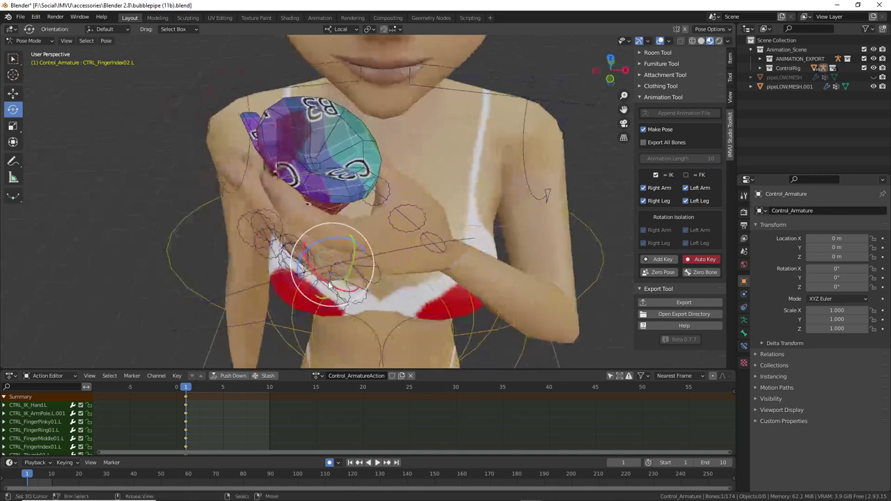
pyautogui.moveTo(329, 284); pyautogui.dragTo(313, 259)
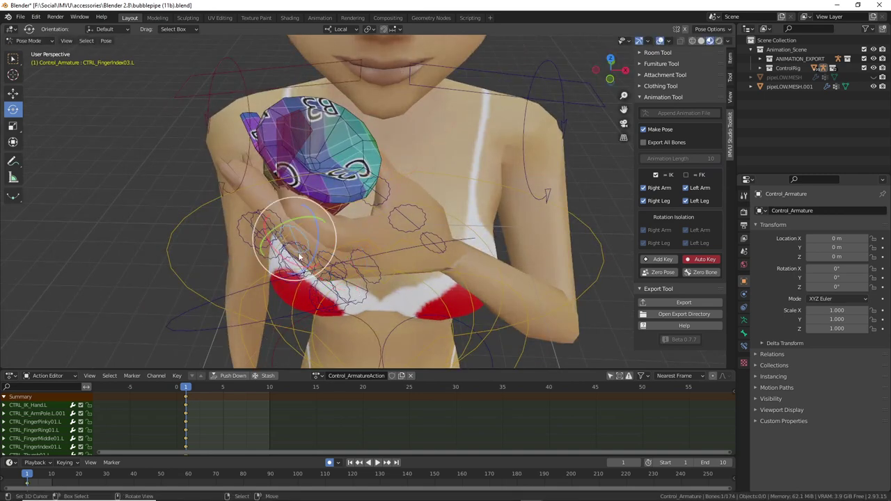
pyautogui.moveTo(310, 270); pyautogui.dragTo(312, 268)
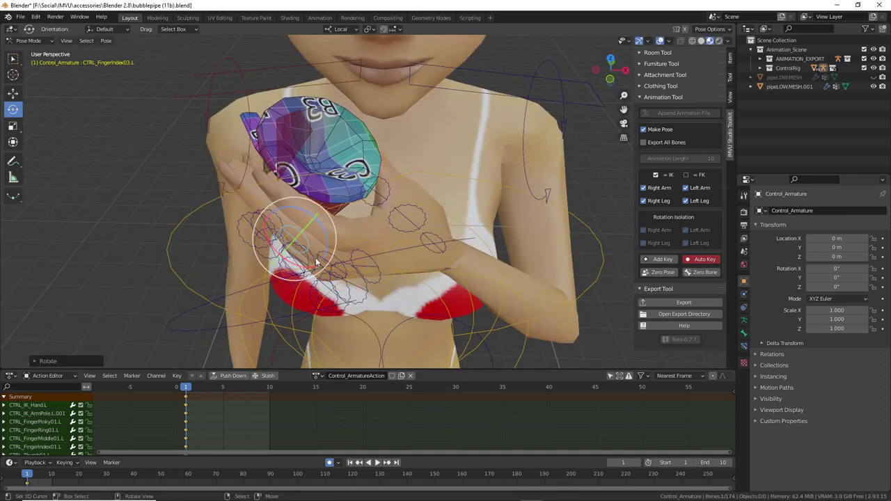
# Rotate the left middle finger's tip joint, CTRL_FingerMiddle03.L, to adjust its grip around the pipe.
pyautogui.moveTo(311, 269); pyautogui.dragTo(373, 192, button='middle')
pyautogui.rightClick(372, 189)
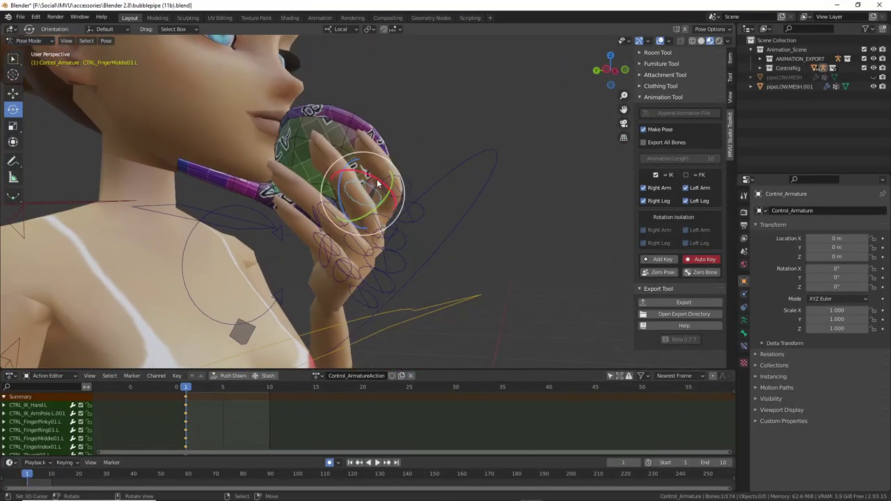
pyautogui.moveTo(378, 183); pyautogui.dragTo(369, 179)
pyautogui.moveTo(370, 180); pyautogui.dragTo(376, 225, button='middle')
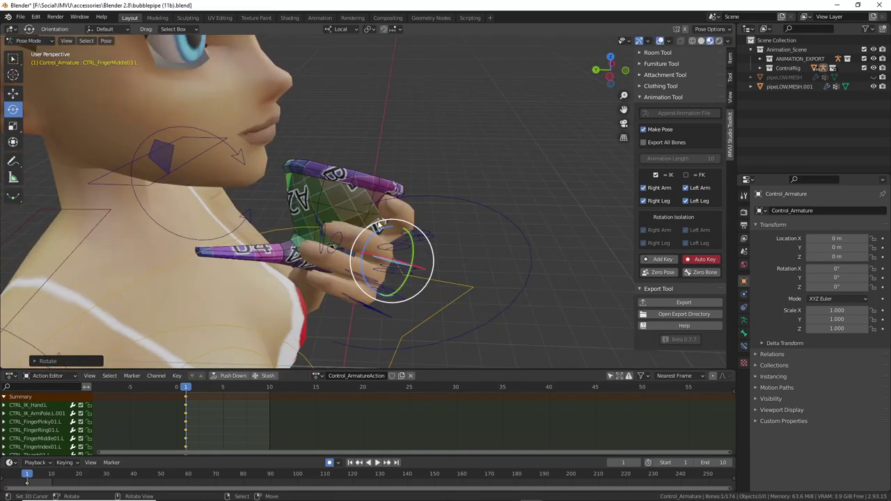
# Rotate the left pinky's tip and middle joints, CTRL_FingerPinky03.L and CTRL_FingerPinky02.L, to curl the finger below the pipe stem.
pyautogui.rightClick(359, 275)
pyautogui.moveTo(359, 275); pyautogui.dragTo(387, 310, button='middle')
pyautogui.moveTo(388, 310); pyautogui.dragTo(381, 301)
pyautogui.moveTo(381, 302); pyautogui.dragTo(394, 199, button='middle')
pyautogui.rightClick(381, 208)
pyautogui.moveTo(394, 199); pyautogui.dragTo(373, 195)
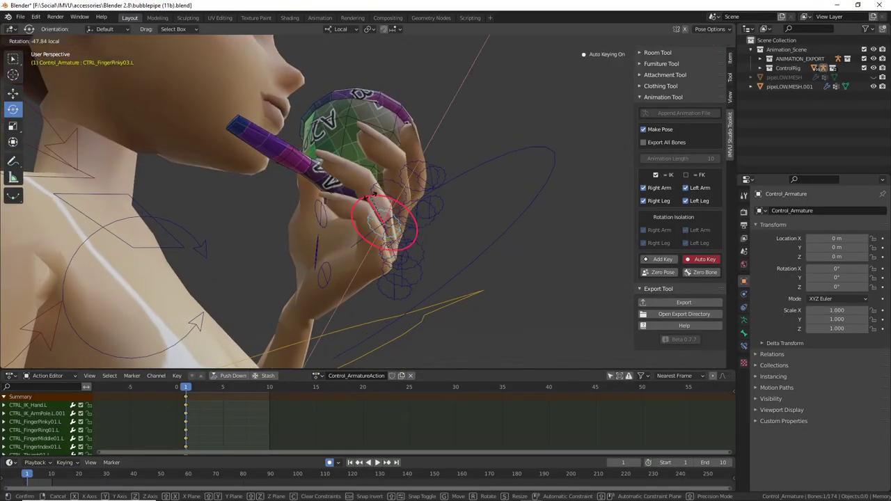
pyautogui.click(369, 193)
pyautogui.moveTo(369, 193); pyautogui.dragTo(358, 229, button='middle')
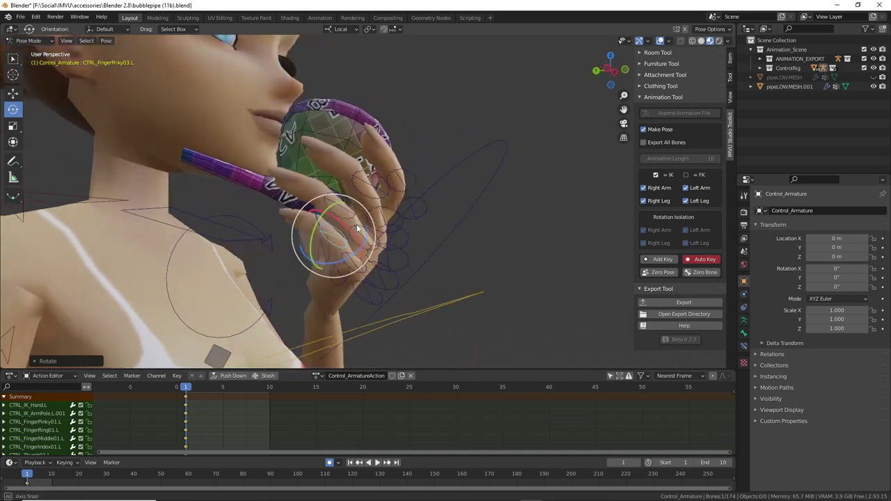
pyautogui.moveTo(363, 257); pyautogui.dragTo(350, 243)
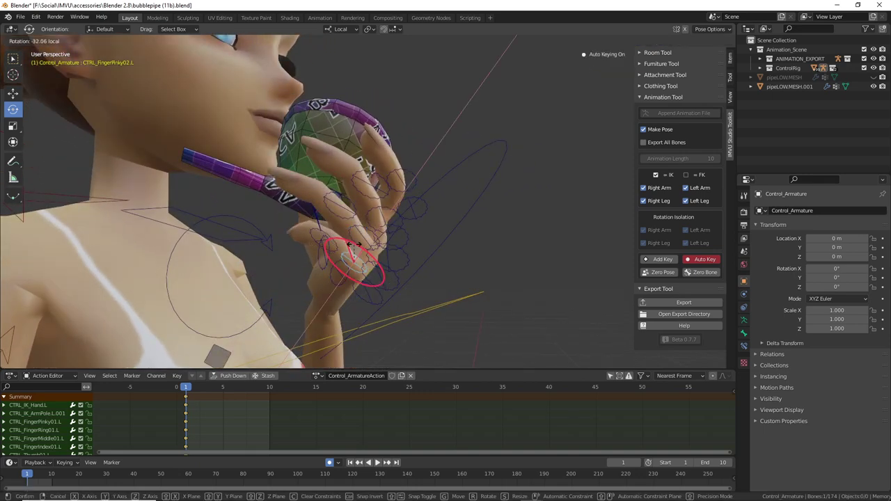
pyautogui.click(353, 244)
# Rotate the left pinky's base joint, CTRL_FingerPinky01.L, to bring the finger in line with the grip.
pyautogui.moveTo(353, 244); pyautogui.dragTo(408, 280, button='middle')
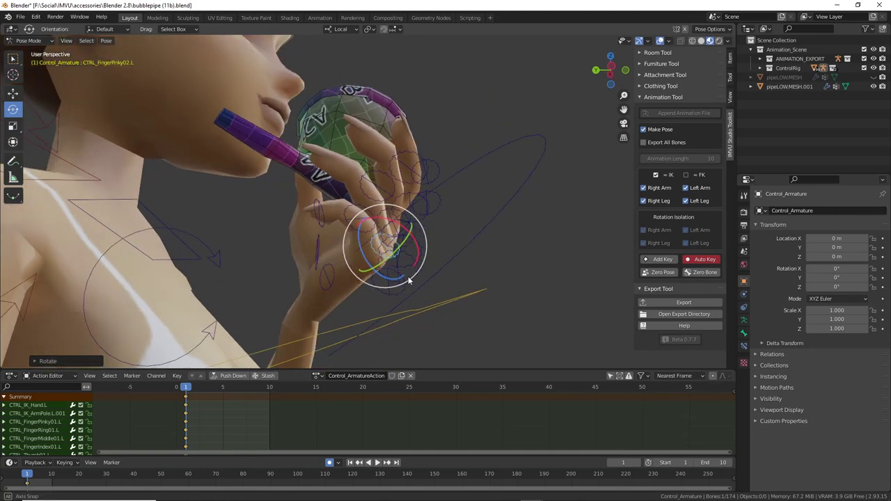
pyautogui.click(407, 282)
pyautogui.press('r')
pyautogui.press('r')
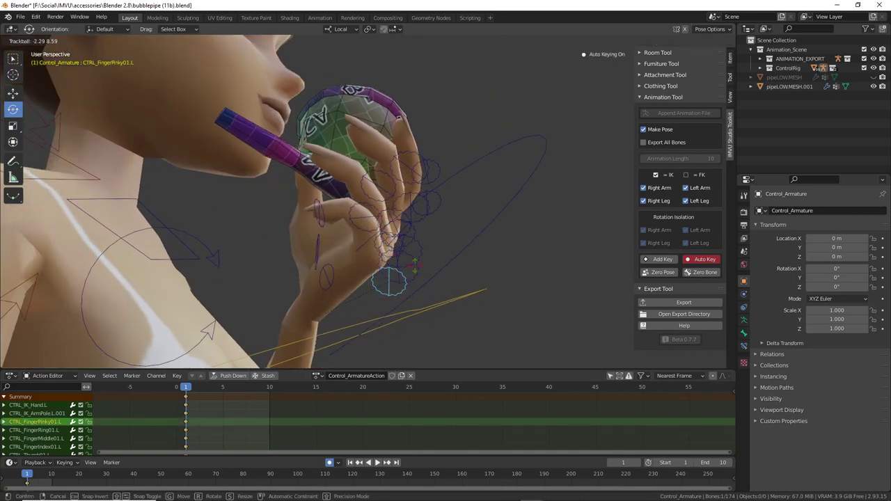
pyautogui.click(415, 274)
pyautogui.moveTo(415, 274); pyautogui.dragTo(323, 266, button='middle')
pyautogui.moveTo(294, 256); pyautogui.dragTo(293, 259)
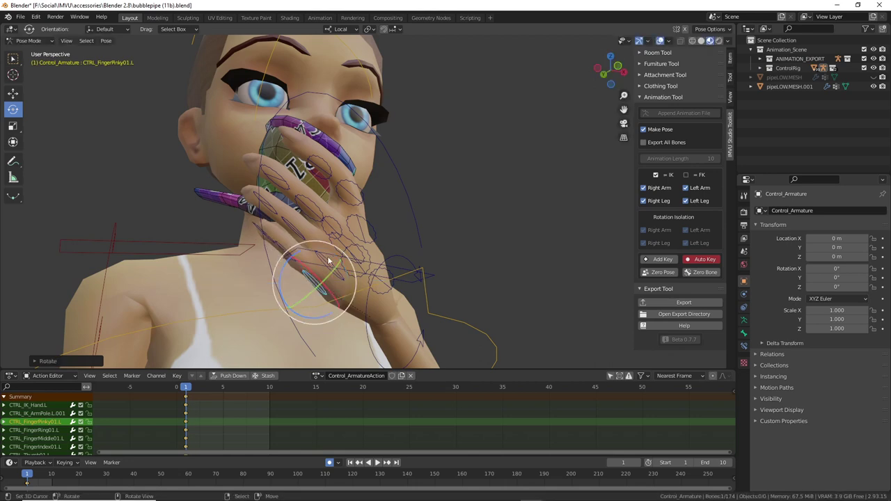
# Rotate the left ring finger's base joint, CTRL_FingerRing01.L, and readjust the pinky's base joint to match it.
pyautogui.click(328, 261)
pyautogui.moveTo(328, 260); pyautogui.dragTo(329, 273, button='middle')
pyautogui.click(315, 262)
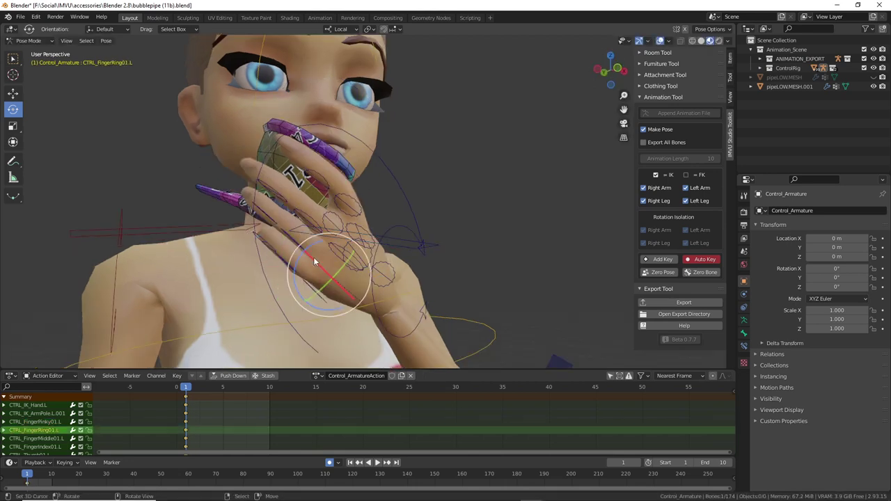
pyautogui.click(312, 246)
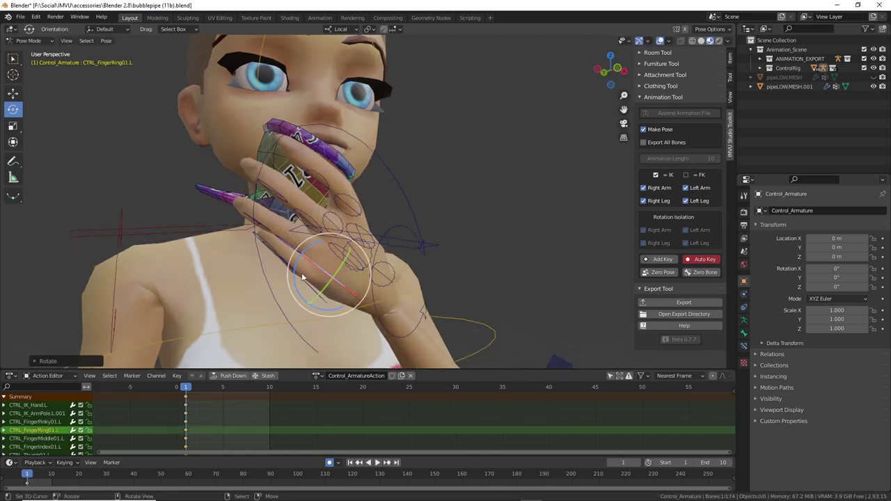
pyautogui.moveTo(304, 280); pyautogui.dragTo(363, 256, button='middle')
pyautogui.click(311, 291)
pyautogui.click(284, 273)
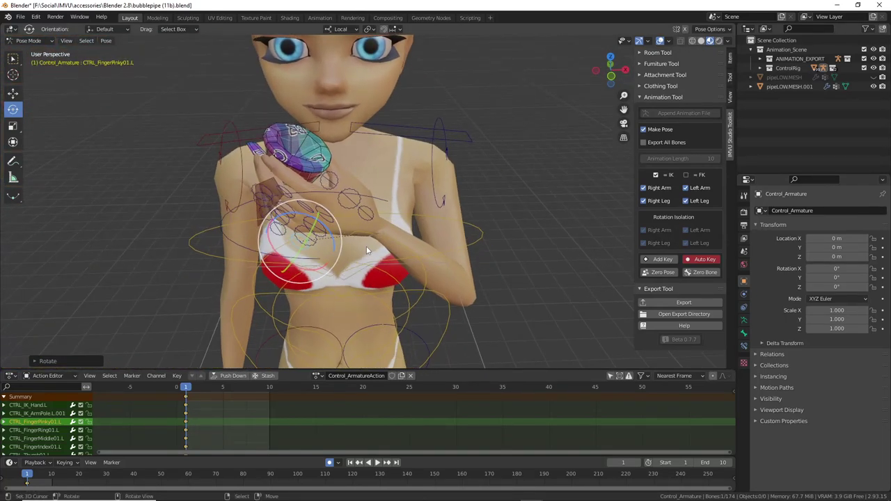
# Move the left hand control, CTRL_IK_Hand.L, up and sideways to bring the pipe toward the avatar's mouth.
pyautogui.moveTo(265, 146); pyautogui.dragTo(285, 214, button='middle')
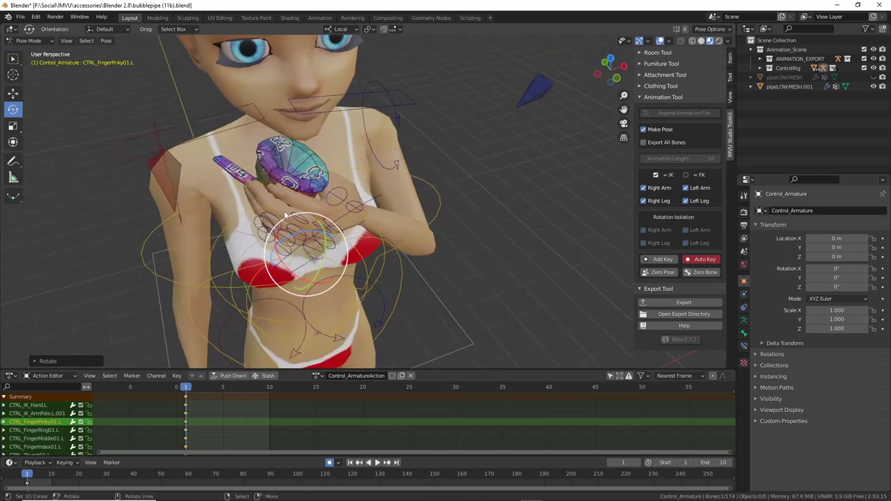
pyautogui.moveTo(262, 250); pyautogui.dragTo(274, 224, button='middle')
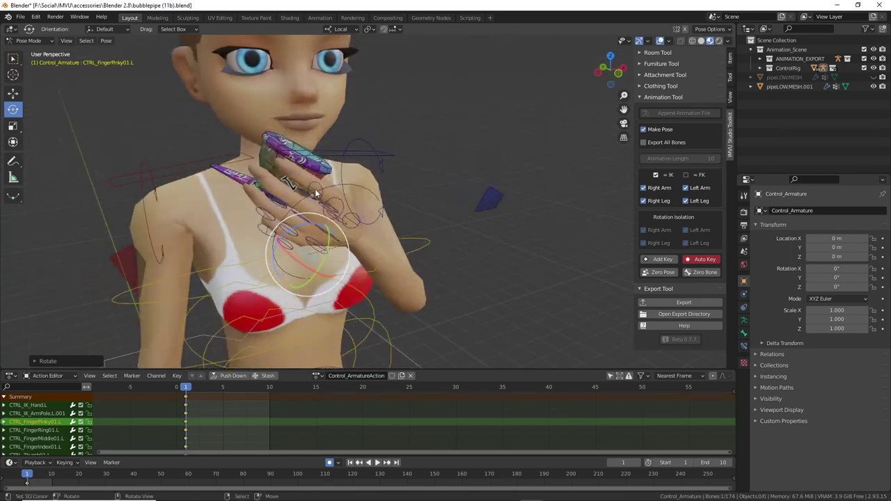
pyautogui.click(316, 193)
pyautogui.moveTo(316, 193); pyautogui.dragTo(288, 199, button='middle')
pyautogui.press('g')
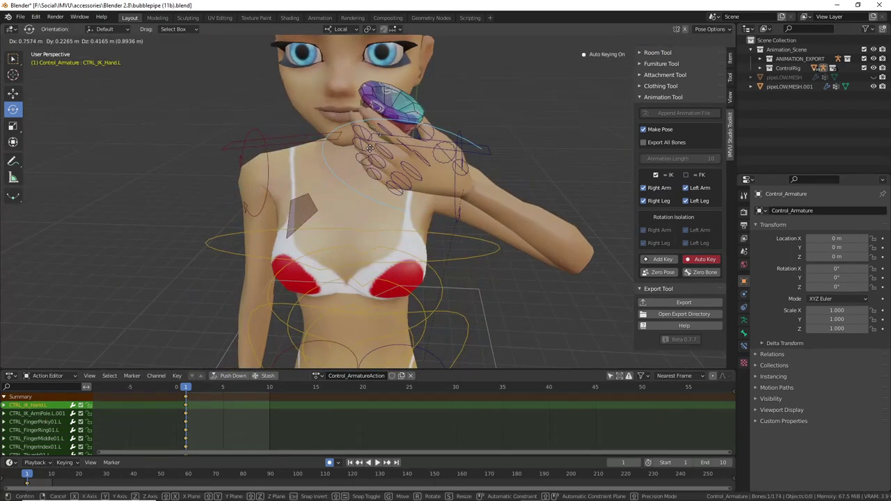
pyautogui.click(371, 148)
pyautogui.moveTo(496, 203); pyautogui.dragTo(503, 178, button='middle')
pyautogui.scroll(-3, 509, 203)
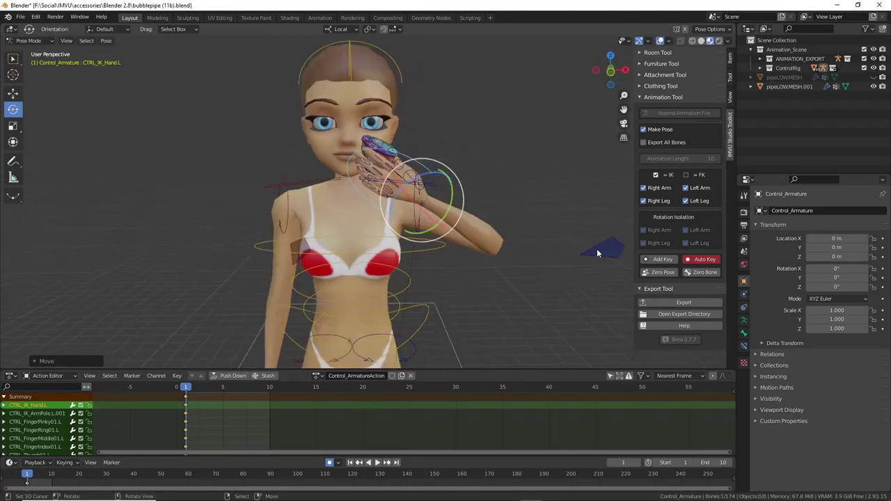
# Move the left arm pole control, CTRL_IK_ArmPole.L.001, to lower the elbow.
pyautogui.moveTo(597, 253); pyautogui.dragTo(526, 300, button='right')
pyautogui.moveTo(462, 179); pyautogui.dragTo(394, 185, button='middle')
pyautogui.press('g')
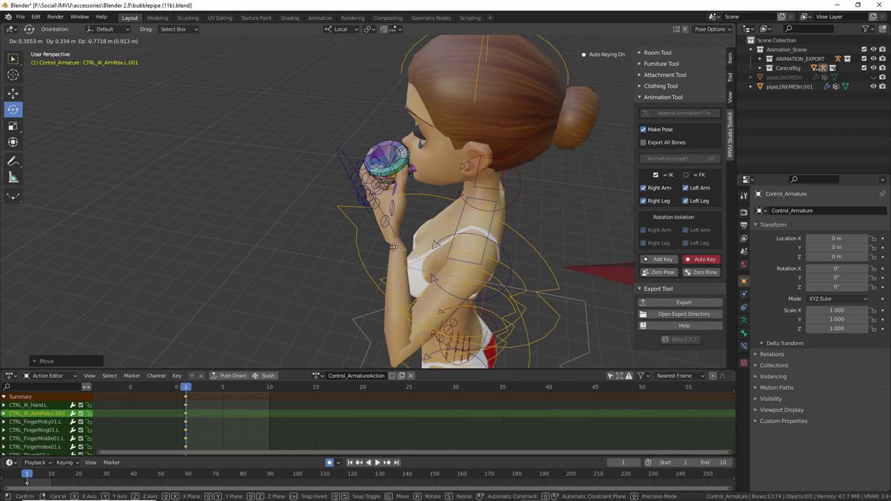
pyautogui.click(381, 201)
# Move the left hand control forward from the face so the pipe's stem tip sits at the lips.
pyautogui.click(342, 166)
pyautogui.press('g')
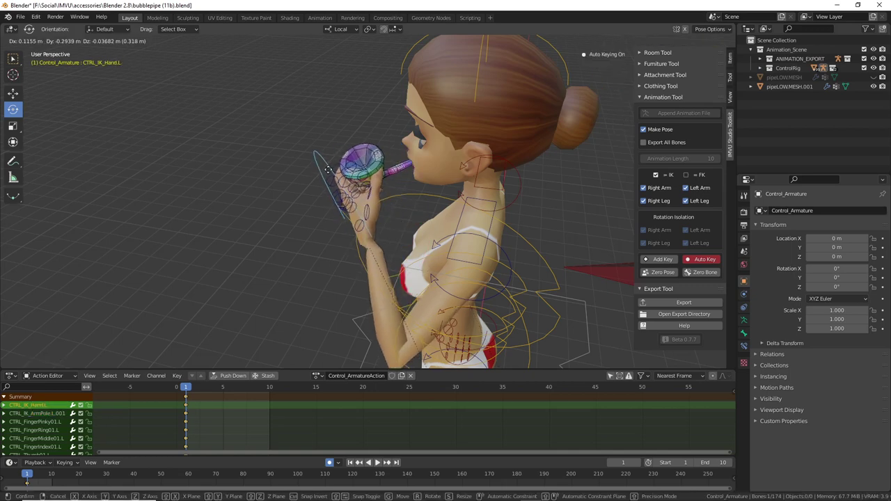
pyautogui.click(332, 172)
pyautogui.moveTo(331, 172); pyautogui.dragTo(495, 198, button='middle')
pyautogui.scroll(4, 442, 182)
pyautogui.moveTo(501, 247); pyautogui.dragTo(383, 200, button='middle')
pyautogui.scroll(-3, 404, 244)
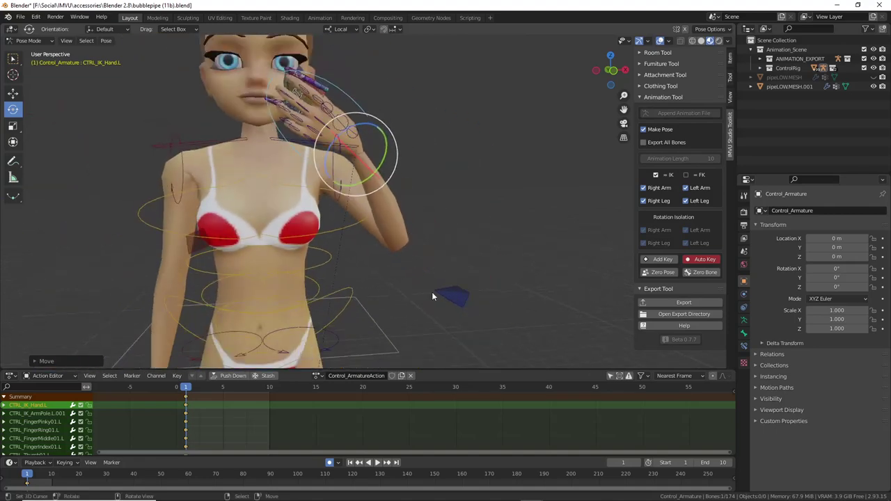
# Reposition the left arm pole control close to the elbow to adjust the raised arm's bend.
pyautogui.click(458, 289)
pyautogui.moveTo(459, 288); pyautogui.dragTo(465, 290, button='middle')
pyautogui.press('g')
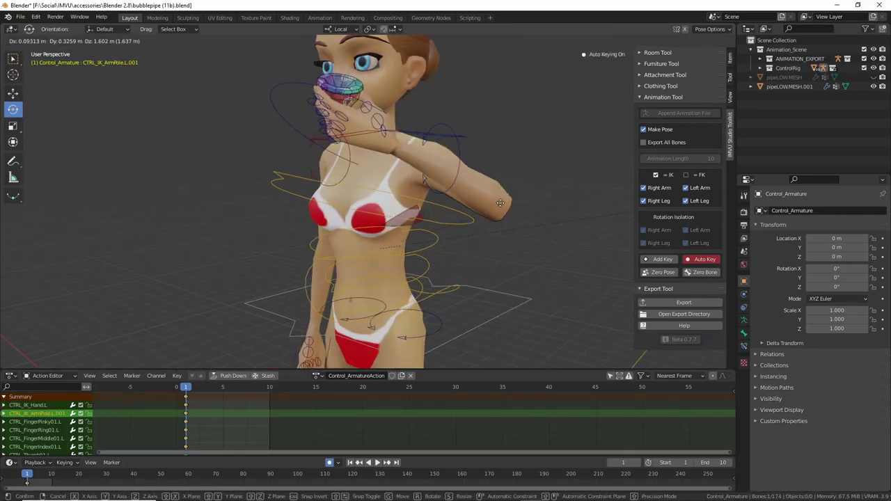
pyautogui.click(465, 263)
pyautogui.moveTo(464, 263); pyautogui.dragTo(533, 201, button='middle')
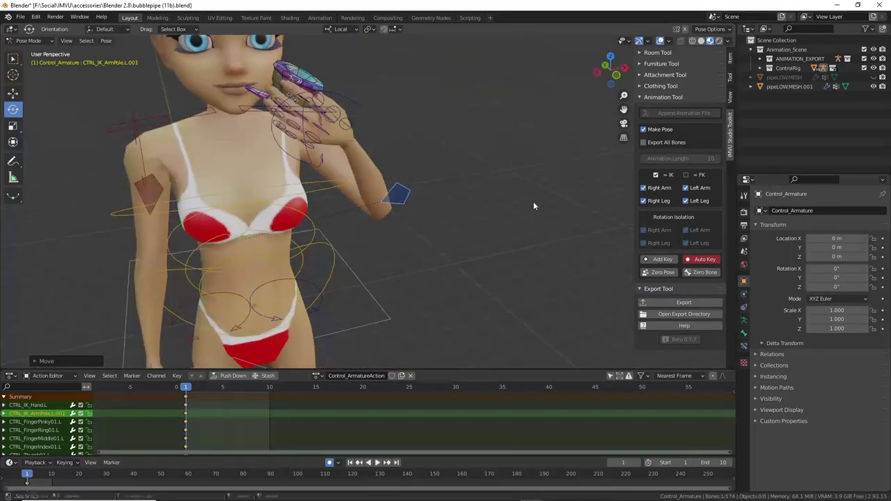
# Move the left hand control forward and down, taking the pipe away from the mouth.
pyautogui.click(279, 144)
pyautogui.moveTo(279, 144); pyautogui.dragTo(355, 170, button='middle')
pyautogui.press('g')
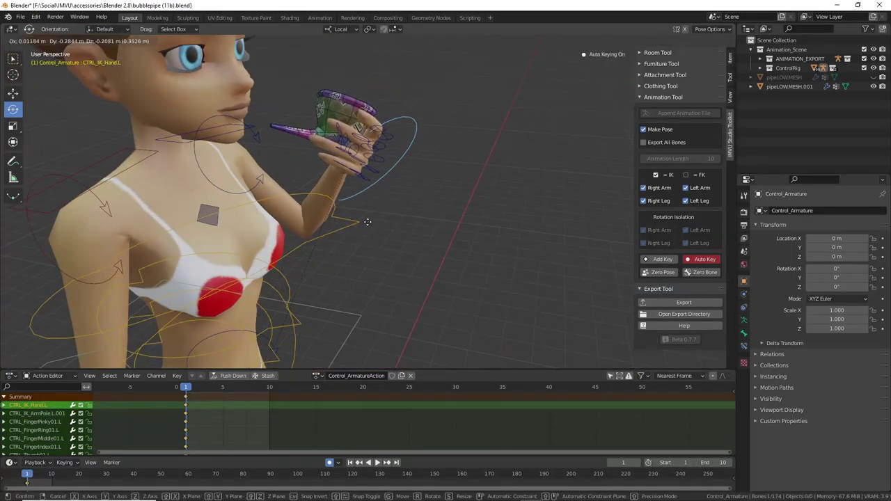
pyautogui.click(414, 206)
pyautogui.moveTo(414, 206); pyautogui.dragTo(303, 89, button='middle')
# Rotate the left hand control at the wrist to change the orientation of the hand holding the pipe.
pyautogui.moveTo(327, 151); pyautogui.dragTo(355, 127)
pyautogui.moveTo(355, 126); pyautogui.dragTo(432, 198, button='middle')
pyautogui.scroll(2, 457, 230)
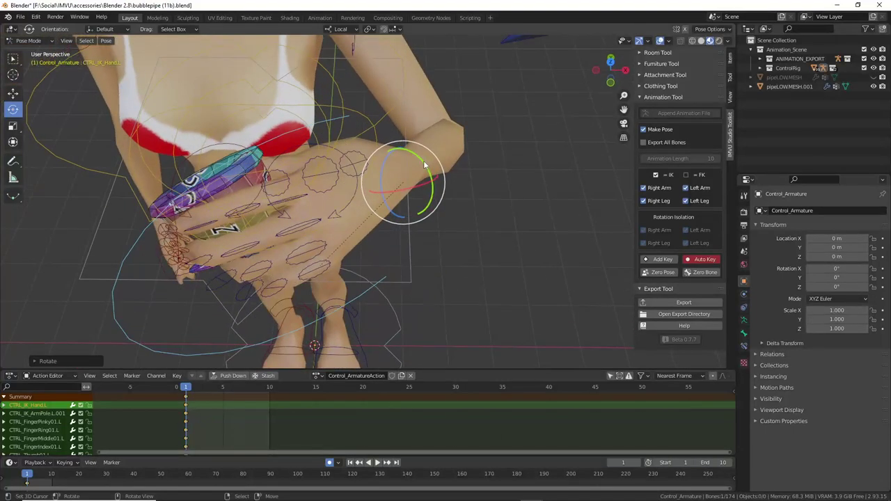
pyautogui.moveTo(426, 165); pyautogui.dragTo(372, 183)
pyautogui.moveTo(372, 182); pyautogui.dragTo(398, 154, button='middle')
# Lower the left hand control to about waist height beside the body and rotate the hand with the pipe.
pyautogui.scroll(-2, 511, 201)
pyautogui.press('g')
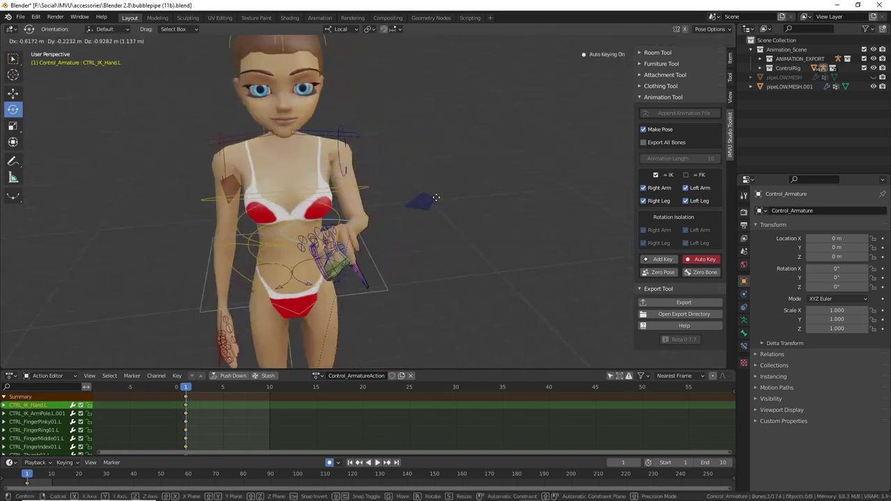
pyautogui.click(434, 225)
pyautogui.moveTo(433, 222); pyautogui.dragTo(390, 206, button='middle')
pyautogui.press('r')
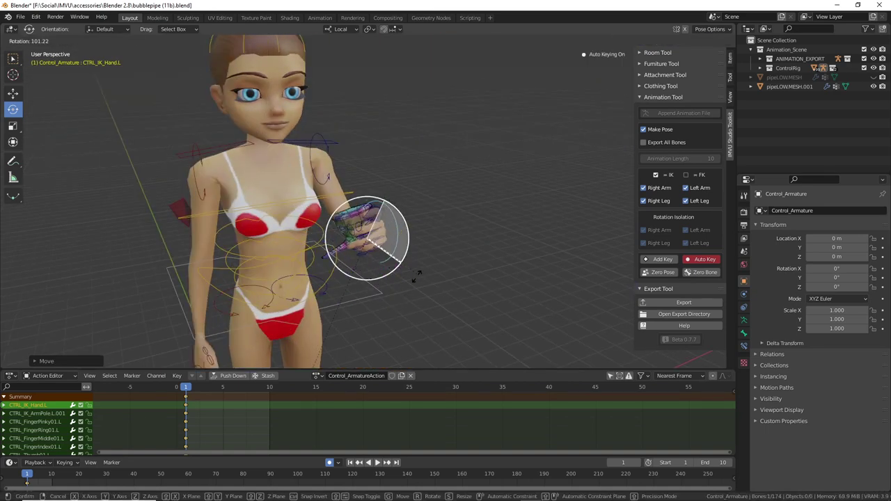
# Rotate the left hand IK control and raise it until the pipe is in front of the avatar's mouth.
pyautogui.click(383, 302)
pyautogui.moveTo(382, 301); pyautogui.dragTo(436, 276, button='middle')
pyautogui.press('g')
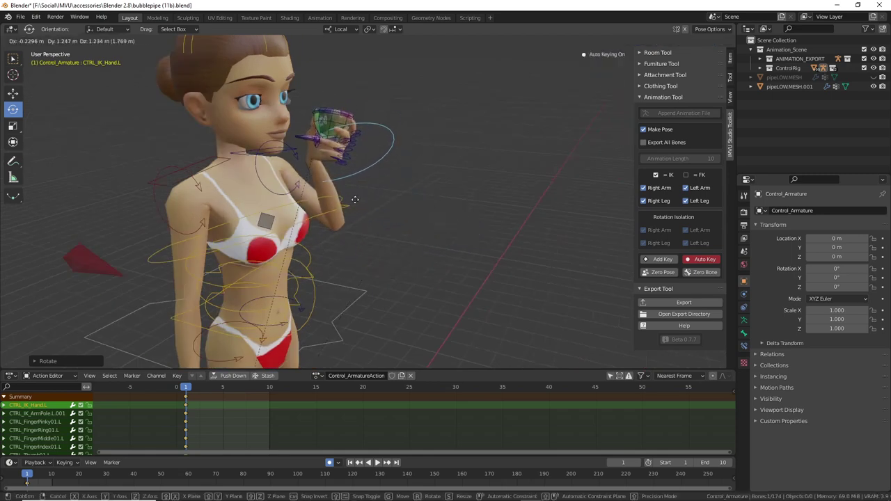
pyautogui.click(355, 198)
# Move the left arm pole control slightly closer to the body to redirect the elbow.
pyautogui.moveTo(355, 198); pyautogui.dragTo(189, 208, button='middle')
pyautogui.scroll(3, 415, 191)
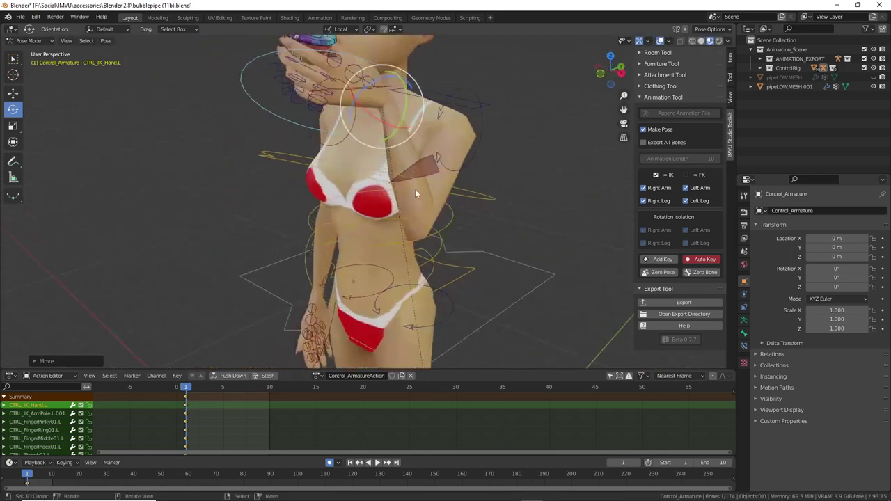
pyautogui.moveTo(416, 191); pyautogui.dragTo(382, 292, button='middle')
pyautogui.scroll(-3, 534, 317)
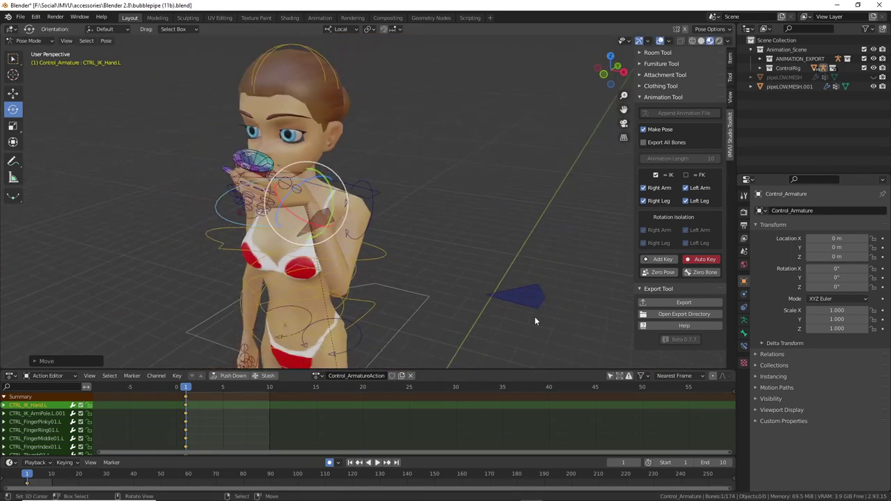
pyautogui.click(533, 315)
pyautogui.press('g')
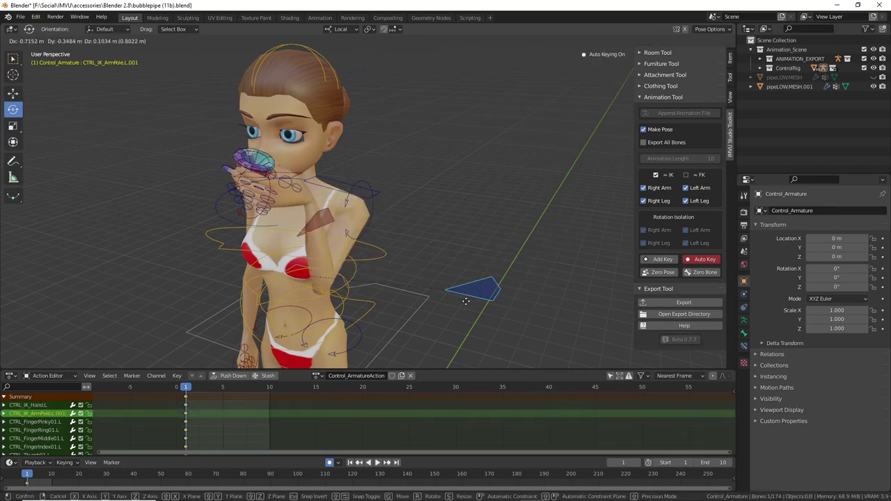
pyautogui.click(499, 293)
# Rotate the left clavicle and left shoulder counter-twist controls to set the shoulder's pose.
pyautogui.moveTo(353, 223); pyautogui.dragTo(390, 237, button='middle')
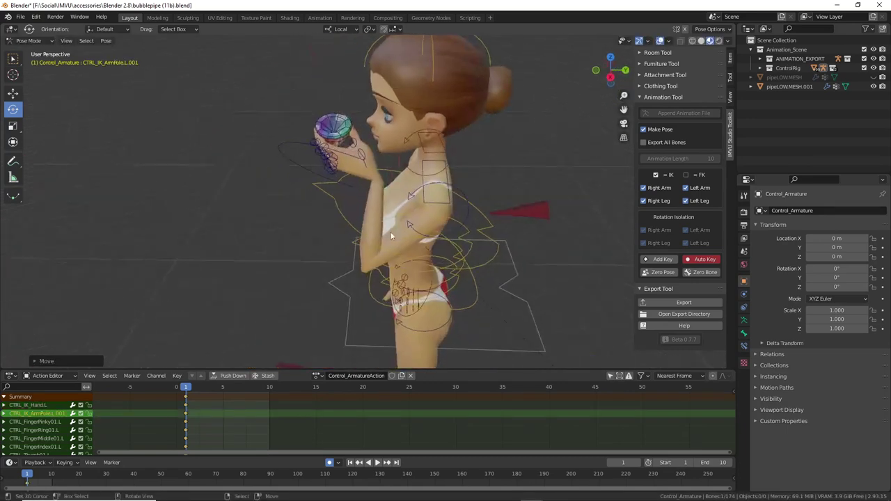
pyautogui.click(451, 201)
pyautogui.press('r')
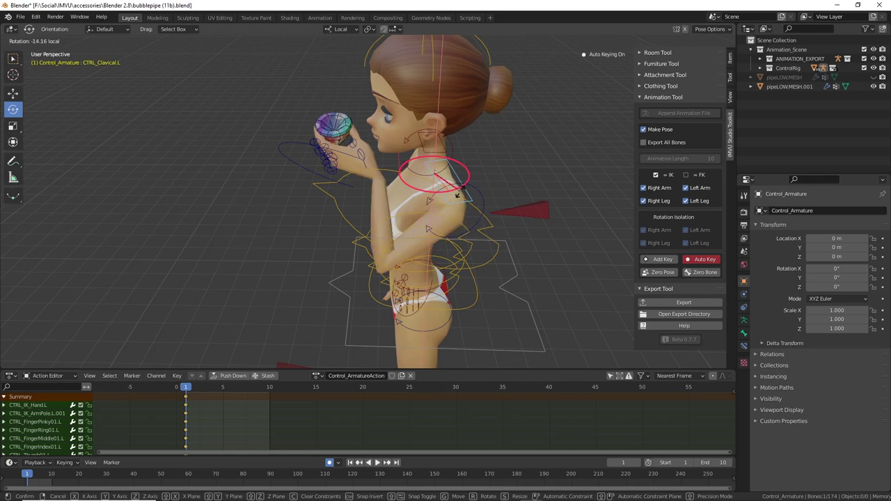
pyautogui.moveTo(464, 191); pyautogui.dragTo(450, 201)
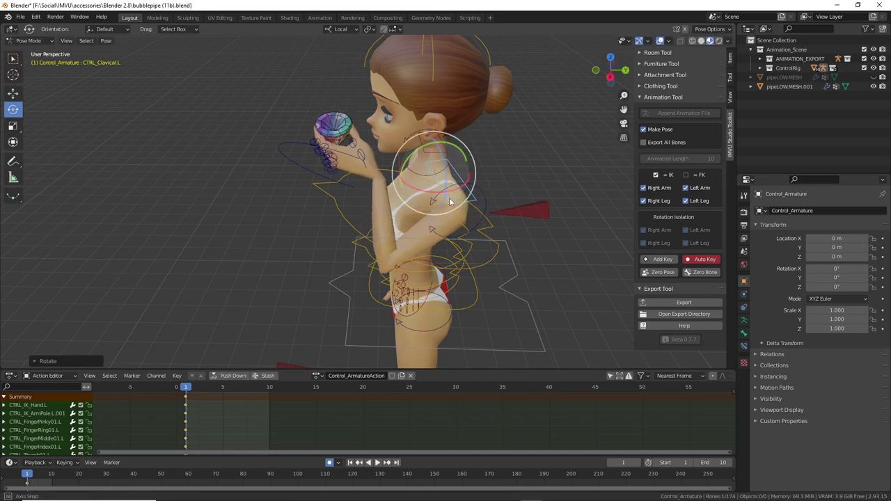
pyautogui.moveTo(451, 201); pyautogui.dragTo(452, 196, button='middle')
pyautogui.click(460, 194)
pyautogui.moveTo(466, 185); pyautogui.dragTo(459, 186)
# Rotate the left hand IK control to turn the pipe toward the face, undoing the surplus rotation.
pyautogui.moveTo(417, 180); pyautogui.dragTo(519, 186, button='middle')
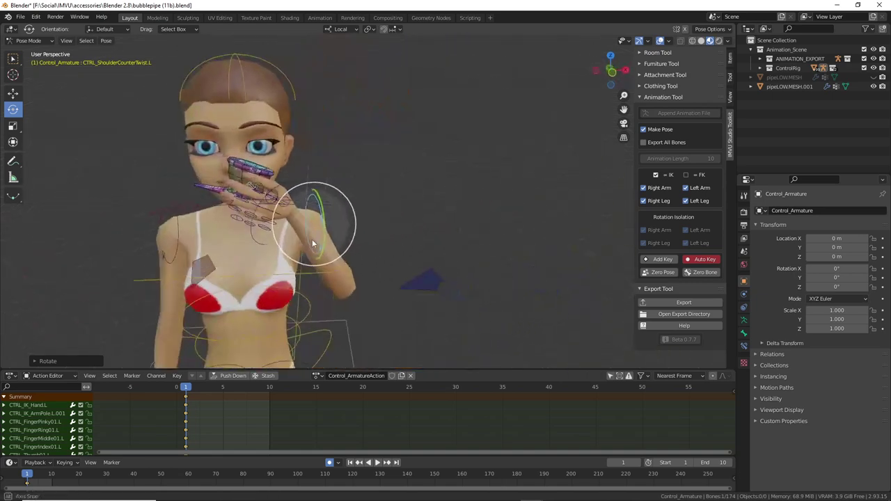
pyautogui.moveTo(312, 239); pyautogui.dragTo(315, 269, button='middle')
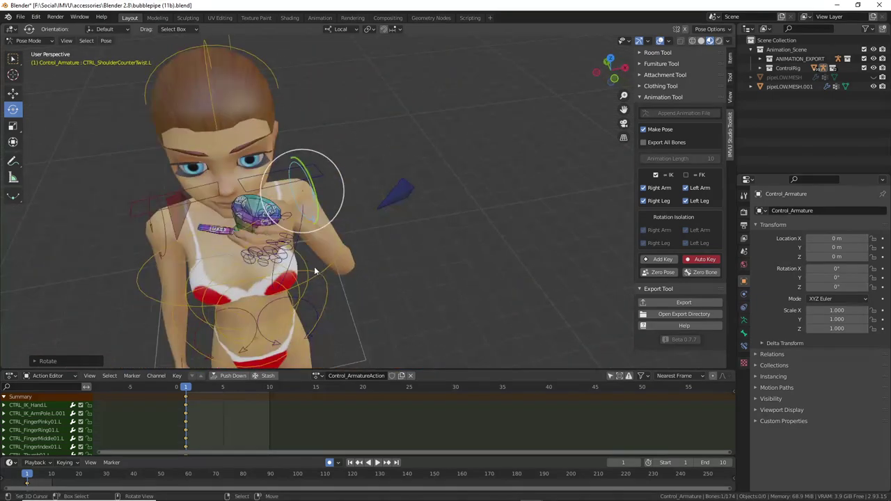
pyautogui.rightClick(322, 223)
pyautogui.moveTo(321, 223); pyautogui.dragTo(332, 287, button='middle')
pyautogui.scroll(3, 300, 288)
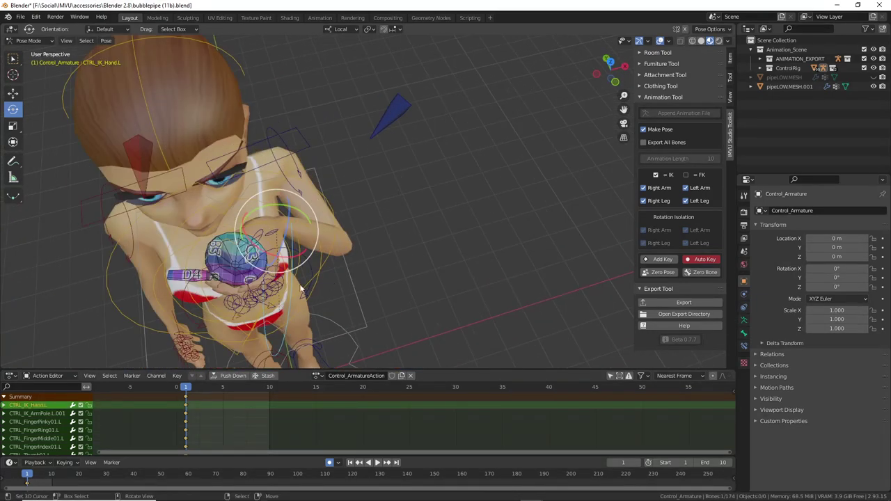
pyautogui.moveTo(295, 275); pyautogui.dragTo(257, 246)
pyautogui.press('r')
pyautogui.hotkey('ctrl', 'z')
# Move the left hand IK control so the pipe's mouthpiece sits just in front of the lips.
pyautogui.moveTo(278, 249); pyautogui.dragTo(320, 252, button='middle')
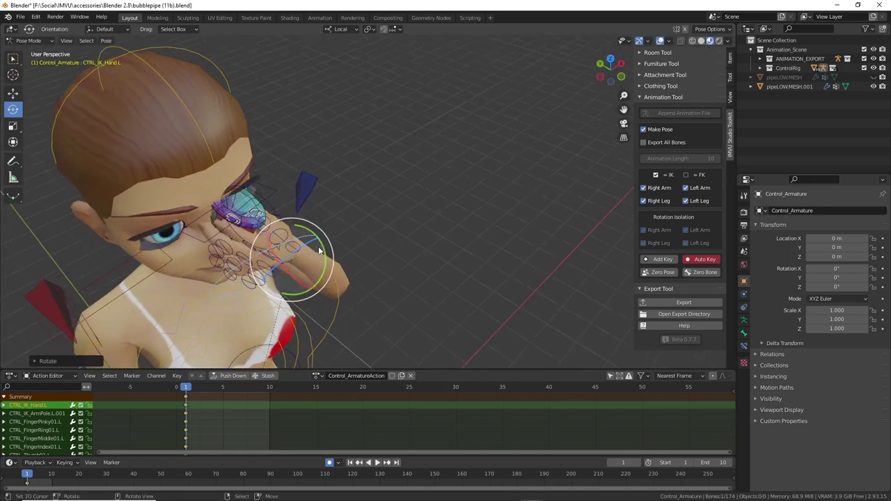
pyautogui.press('g')
pyautogui.click(352, 310)
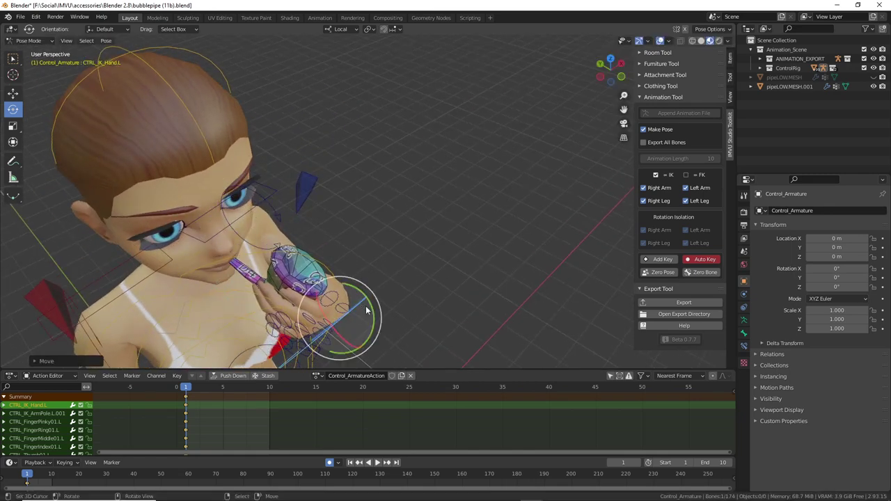
pyautogui.moveTo(351, 310); pyautogui.dragTo(318, 295, button='middle')
pyautogui.press('g')
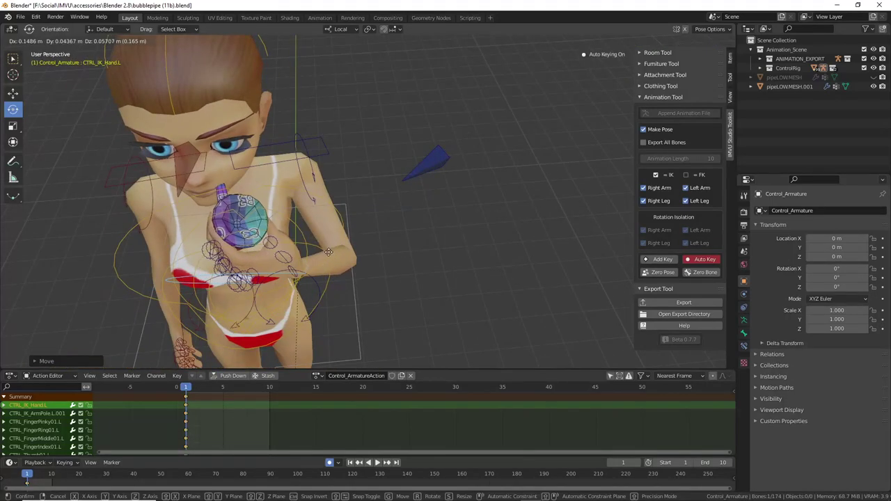
pyautogui.click(325, 257)
# Reposition the left arm pole control to bring the bent elbow into a natural position beside the torso.
pyautogui.moveTo(328, 260); pyautogui.dragTo(419, 282, button='middle')
pyautogui.scroll(3, 342, 241)
pyautogui.scroll(-3, 349, 242)
pyautogui.scroll(-2, 418, 282)
pyautogui.scroll(-1, 388, 325)
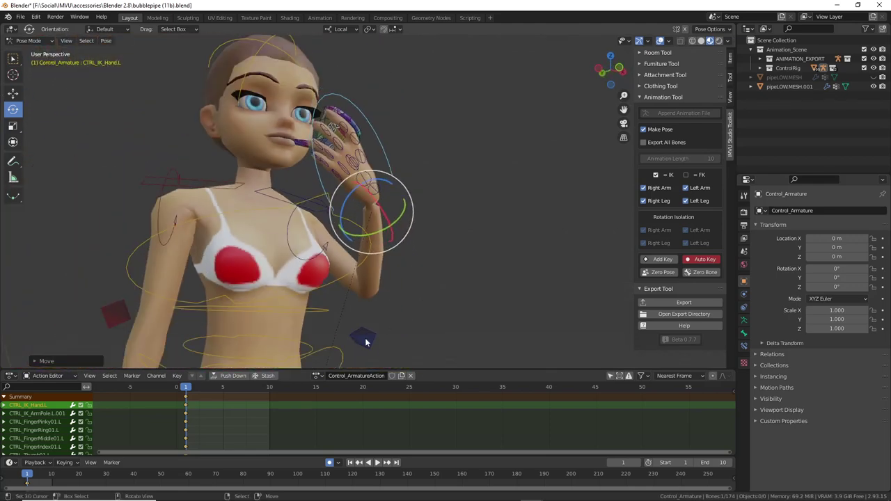
pyautogui.click(365, 338)
pyautogui.press('g')
pyautogui.click(348, 343)
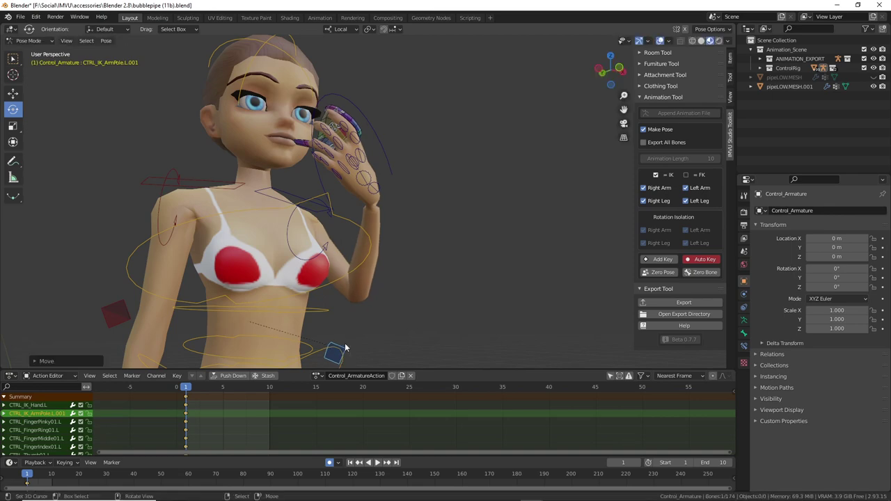
pyautogui.moveTo(347, 343); pyautogui.dragTo(218, 304, button='middle')
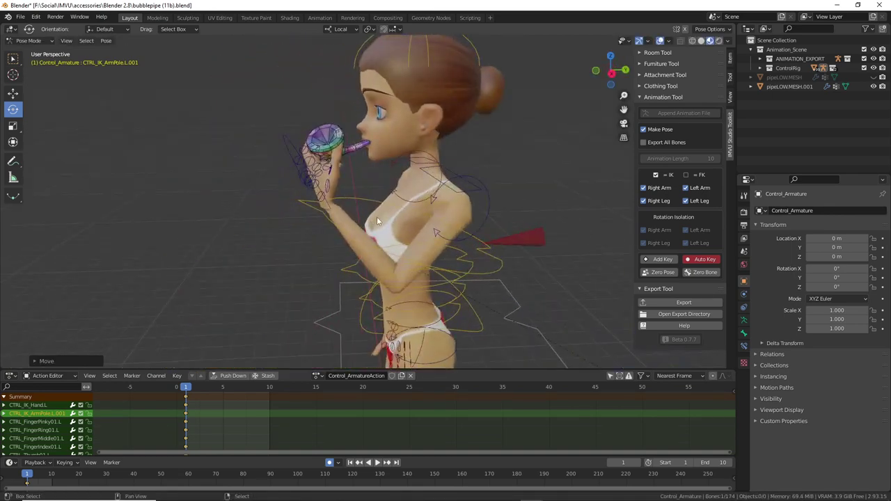
pyautogui.moveTo(377, 217); pyautogui.dragTo(429, 281, button='middle')
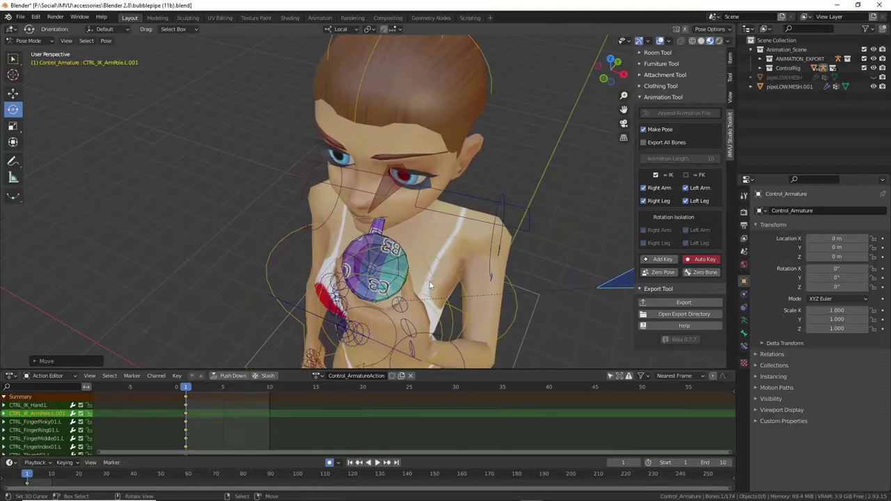
pyautogui.press('g')
pyautogui.click(430, 278)
# Alternately rotate and move the left hand IK control to angle the wrist and keep the pipe near the mouth.
pyautogui.moveTo(393, 329)
pyautogui.mouseDown(button='middle')
pyautogui.moveTo(401, 331)
pyautogui.moveTo(418, 288)
pyautogui.moveTo(381, 288)
pyautogui.moveTo(390, 335)
pyautogui.mouseUp(button='middle')
pyautogui.click(403, 268)
pyautogui.moveTo(405, 346); pyautogui.dragTo(404, 321)
pyautogui.press('g')
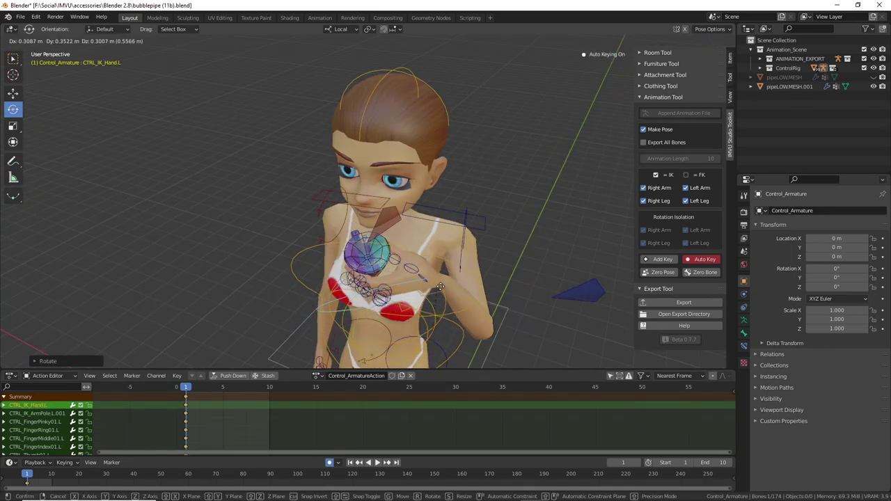
pyautogui.click(458, 268)
pyautogui.moveTo(463, 285); pyautogui.dragTo(449, 264, button='middle')
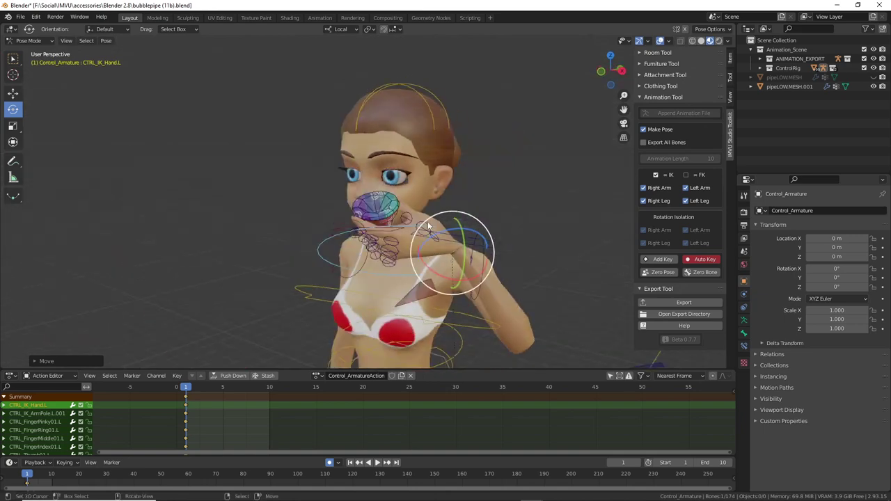
pyautogui.moveTo(432, 215); pyautogui.dragTo(458, 205)
pyautogui.press('g')
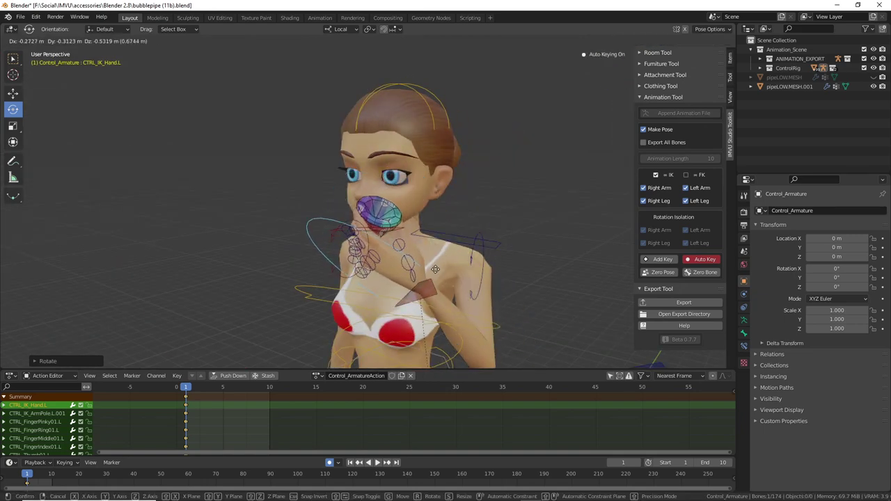
pyautogui.click(424, 252)
# Nudge the left hand IK control in two small moves to line the mouthpiece up with the mouth.
pyautogui.moveTo(424, 252); pyautogui.dragTo(489, 289, button='middle')
pyautogui.scroll(2, 397, 252)
pyautogui.press('g')
pyautogui.click(370, 250)
pyautogui.press('g')
pyautogui.click(368, 250)
# Rotate the left hand IK control until the fingers point upward and move the hand back toward the face.
pyautogui.scroll(-4, 426, 198)
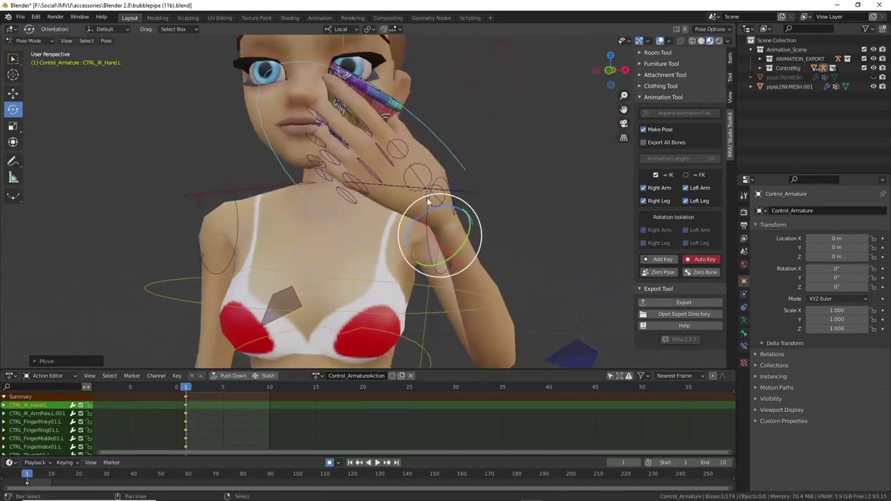
pyautogui.moveTo(427, 206); pyautogui.dragTo(413, 228, button='middle')
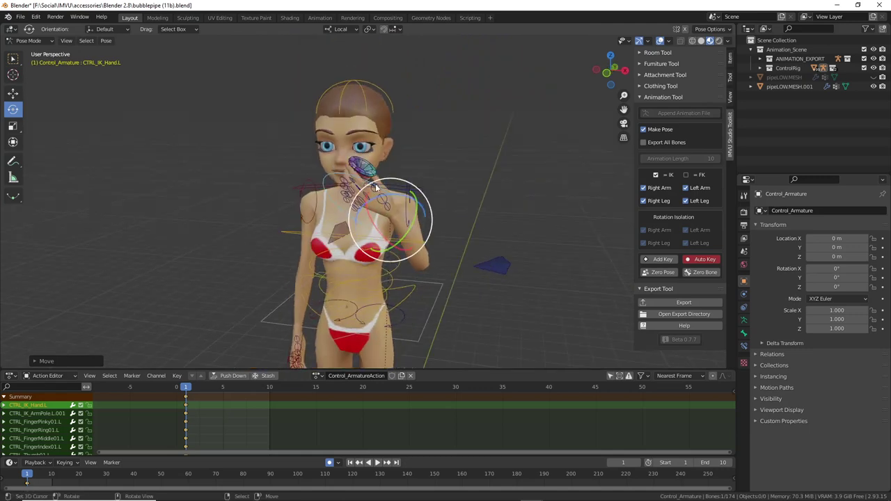
pyautogui.moveTo(382, 199); pyautogui.dragTo(400, 188)
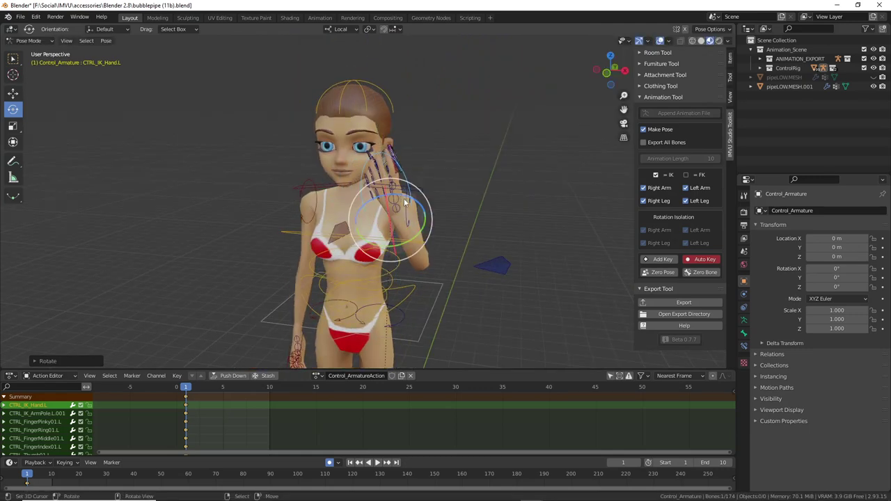
pyautogui.click(397, 188)
pyautogui.press('g')
pyautogui.click(383, 225)
# Turn the left hand sideways across the face and raise it in front of the mouth.
pyautogui.moveTo(383, 225); pyautogui.dragTo(354, 231, button='middle')
pyautogui.scroll(4, 329, 223)
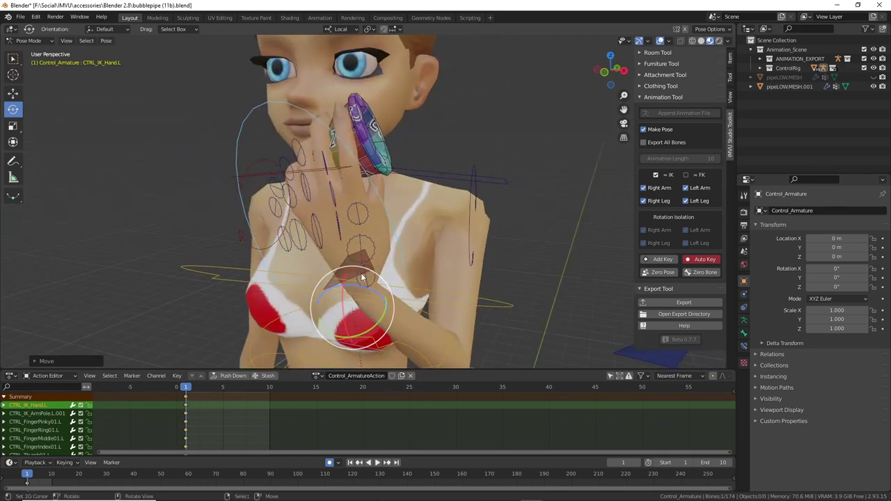
pyautogui.moveTo(362, 277); pyautogui.dragTo(312, 288)
pyautogui.press('g')
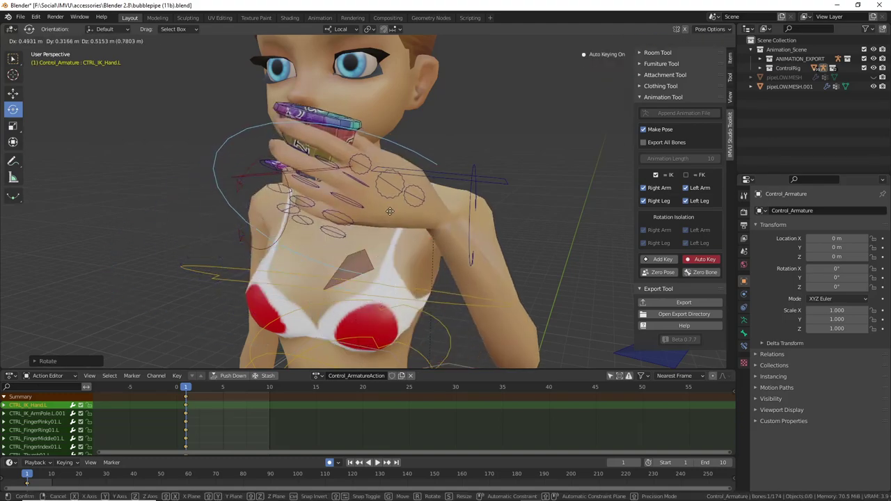
pyautogui.click(390, 211)
# Rotate the left hand IK control on two axes to tilt the pipe's mouthpiece toward the lips.
pyautogui.moveTo(435, 230); pyautogui.dragTo(484, 211, button='middle')
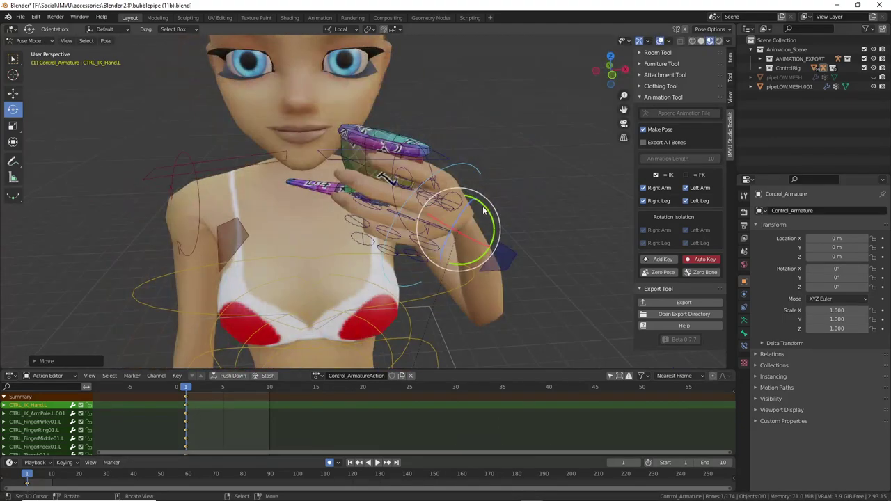
pyautogui.moveTo(484, 211); pyautogui.dragTo(462, 240)
pyautogui.moveTo(463, 240); pyautogui.dragTo(408, 276, button='middle')
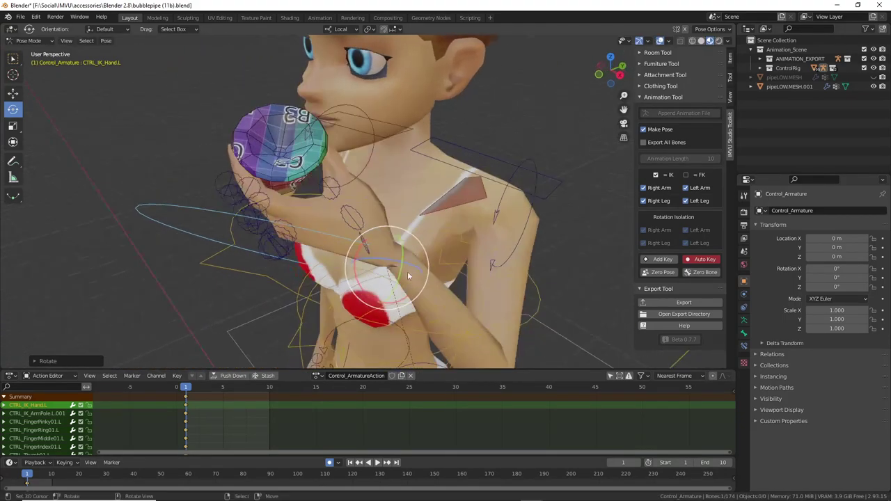
pyautogui.moveTo(383, 304); pyautogui.dragTo(369, 278)
# Move the left hand IK control in two adjustments until the mouthpiece meets the lips.
pyautogui.moveTo(369, 279); pyautogui.dragTo(390, 202, button='middle')
pyautogui.press('g')
pyautogui.click(317, 173)
pyautogui.press('g')
pyautogui.click(411, 181)
# Move the left arm pole control outward to swing the elbow slightly away from the body.
pyautogui.scroll(-5, 389, 179)
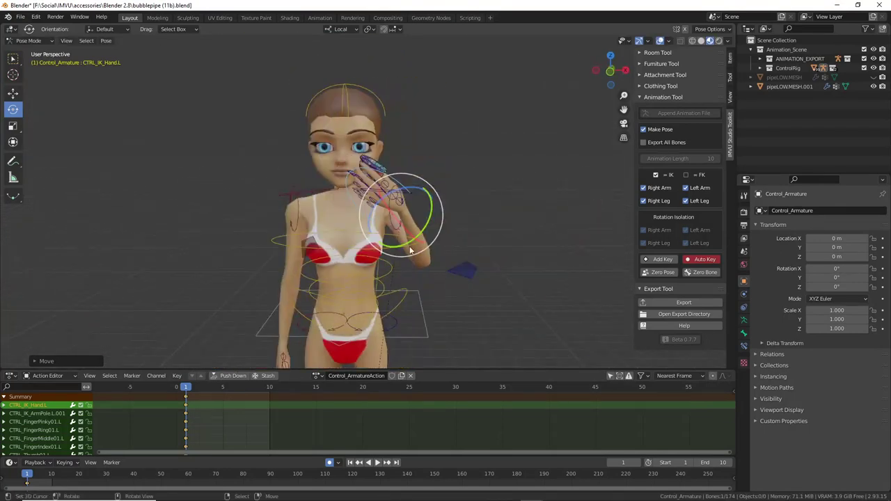
pyautogui.click(454, 276)
pyautogui.press('g')
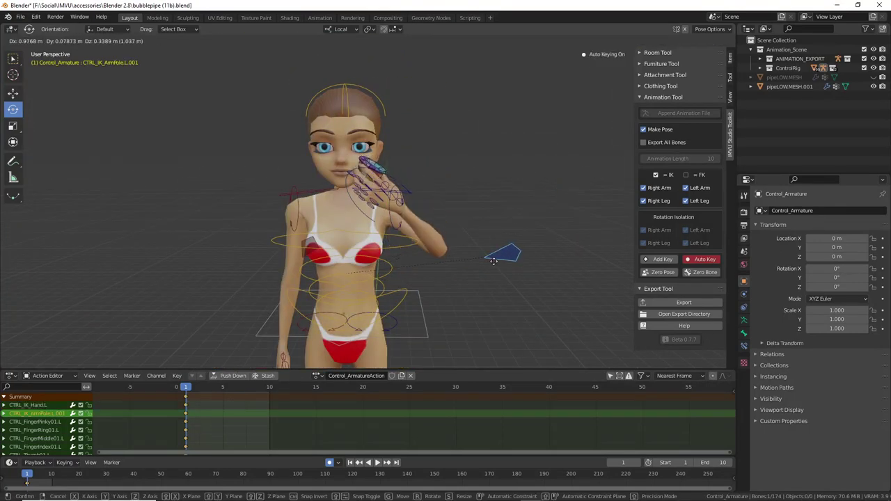
pyautogui.click(478, 269)
# Rotate the left thumb control CTRL_Thumb02.L to refine the thumb's grip on the pipe.
pyautogui.moveTo(479, 269); pyautogui.dragTo(509, 239, button='middle')
pyautogui.scroll(5, 355, 236)
pyautogui.scroll(-6, 508, 239)
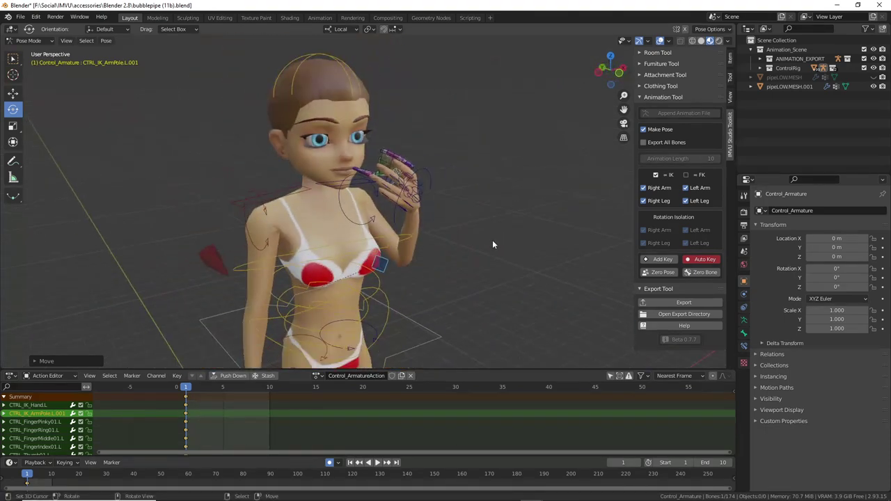
pyautogui.moveTo(411, 279); pyautogui.dragTo(334, 237, button='middle')
pyautogui.scroll(4, 283, 215)
pyautogui.keyDown('shift'); pyautogui.moveTo(283, 216); pyautogui.dragTo(470, 240, button='middle'); pyautogui.keyUp('shift')
pyautogui.rightClick(397, 226)
pyautogui.moveTo(399, 227); pyautogui.dragTo(313, 232, button='middle')
pyautogui.press('r')
pyautogui.click(413, 206)
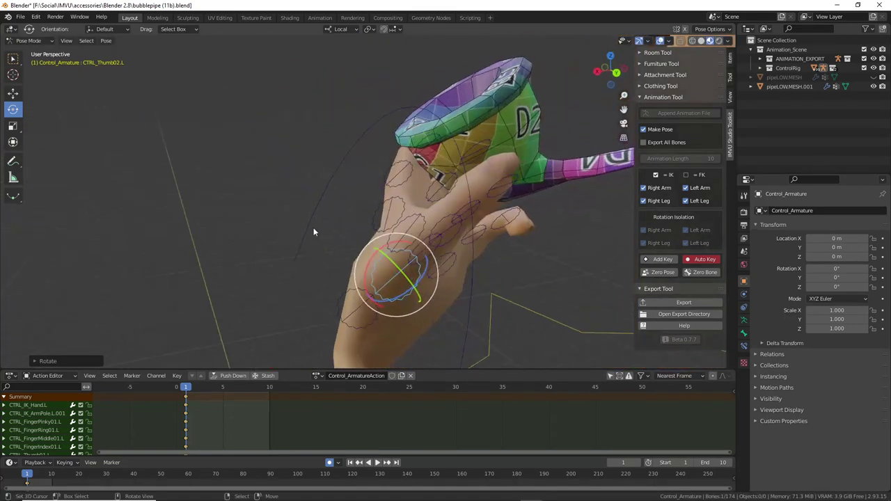
pyautogui.moveTo(378, 264)
pyautogui.mouseDown()
pyautogui.moveTo(374, 256)
pyautogui.moveTo(374, 267)
pyautogui.mouseUp()
# Save the posed scene as a new file named bubblepipe (12).blend in the Blender 2.8 folder.
pyautogui.moveTo(380, 267); pyautogui.dragTo(456, 234, button='middle')
pyautogui.scroll(-4, 467, 262)
pyautogui.scroll(2, 445, 246)
pyautogui.scroll(2, 456, 234)
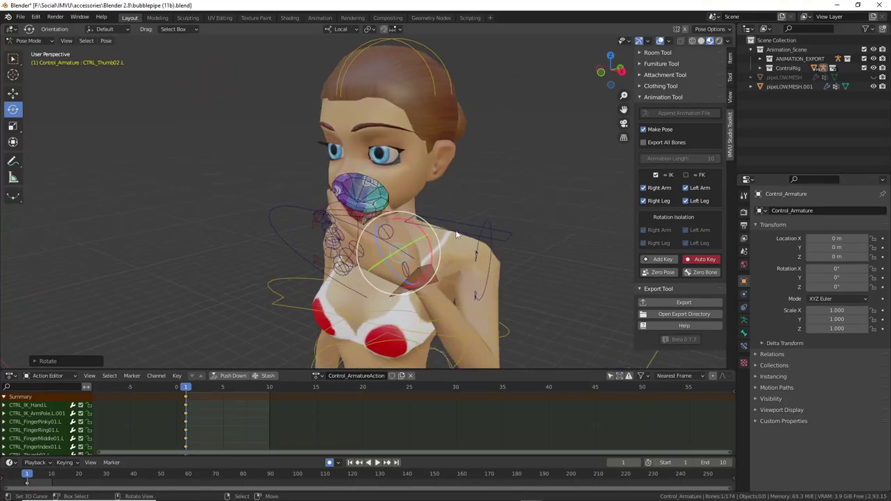
pyautogui.scroll(-1, 456, 234)
pyautogui.click(21, 17)
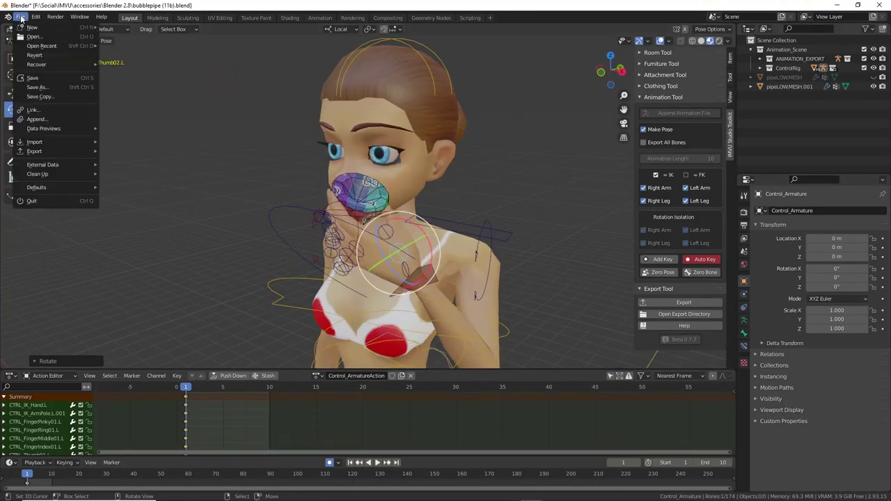
pyautogui.click(37, 87)
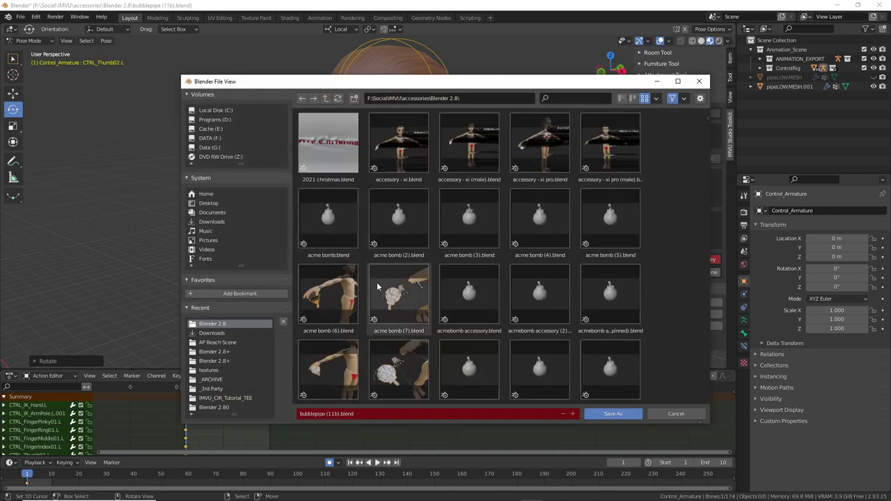
pyautogui.click(334, 414)
pyautogui.click(333, 414)
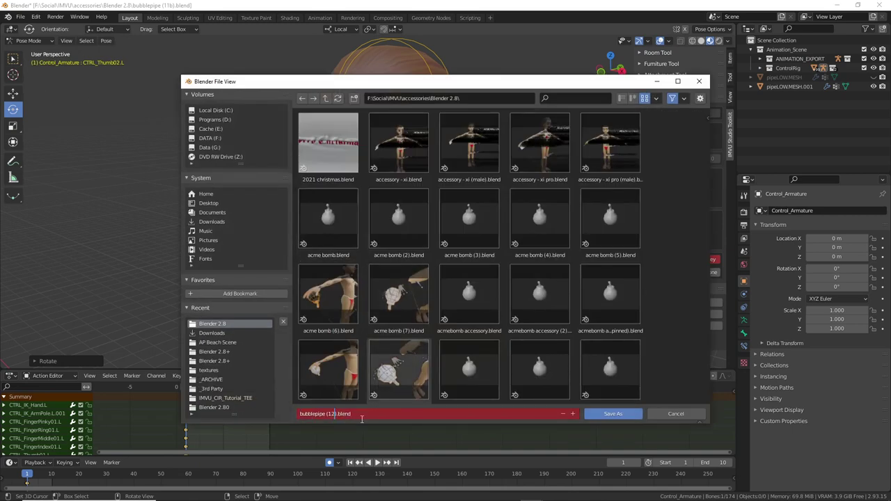
pyautogui.write('2')
pyautogui.click(397, 427)
pyautogui.click(613, 414)
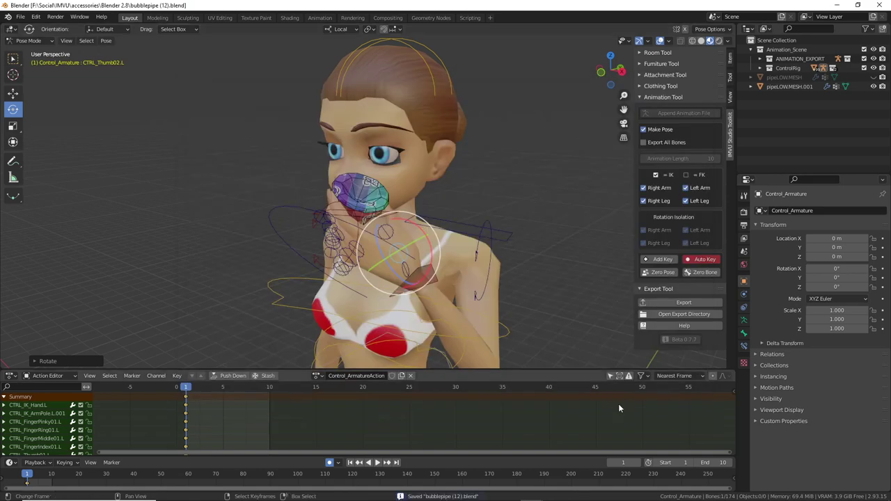
# Export the arm pose with Make Pose enabled and Export All Bones disabled.
pyautogui.moveTo(395, 217); pyautogui.dragTo(387, 249, button='middle')
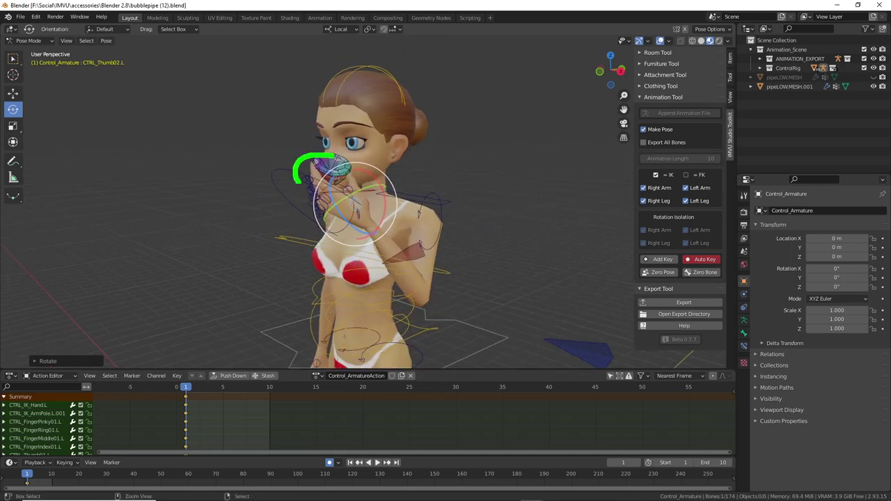
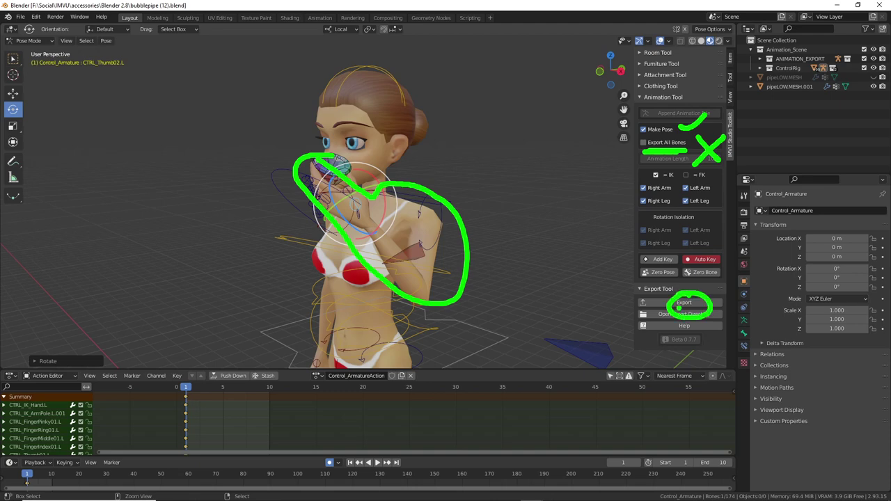
pyautogui.press('Escape')
pyautogui.moveTo(401, 289)
pyautogui.mouseDown(button='middle')
pyautogui.moveTo(544, 299)
pyautogui.moveTo(503, 302)
pyautogui.moveTo(485, 264)
pyautogui.moveTo(613, 305)
pyautogui.mouseUp(button='middle')
pyautogui.scroll(1, 503, 302)
pyautogui.scroll(1, 505, 307)
pyautogui.click(681, 301)
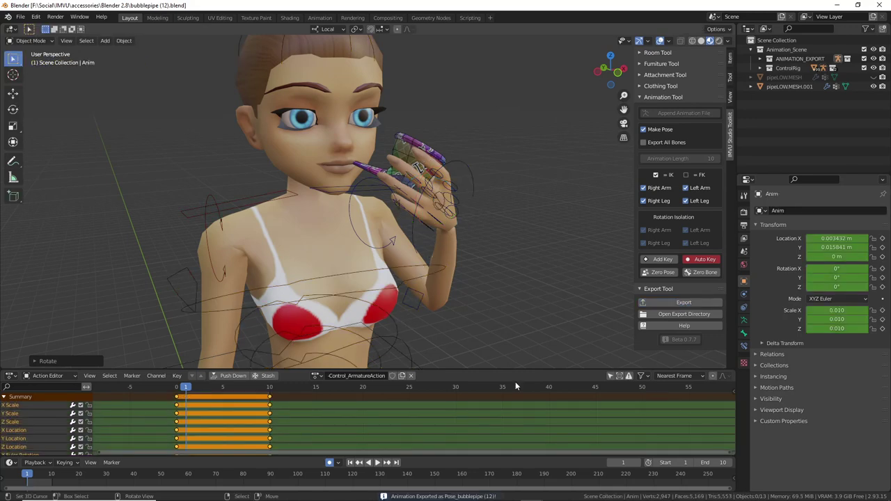
# Switch to the Blender window with bubblepipe (10b).blend and examine the pipe in the male avatar's left hand.
pyautogui.moveTo(529, 499)
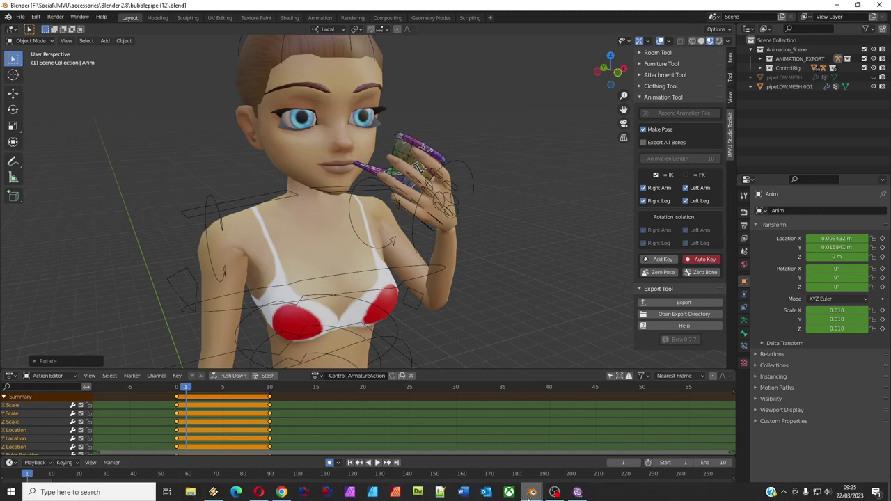
pyautogui.click(565, 459)
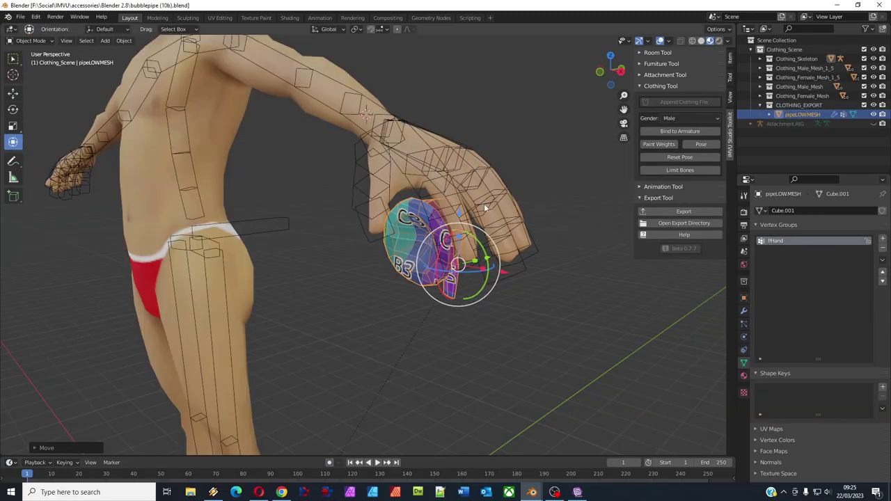
pyautogui.moveTo(484, 204)
pyautogui.mouseDown(button='middle')
pyautogui.moveTo(433, 200)
pyautogui.moveTo(524, 199)
pyautogui.moveTo(493, 205)
pyautogui.mouseUp(button='middle')
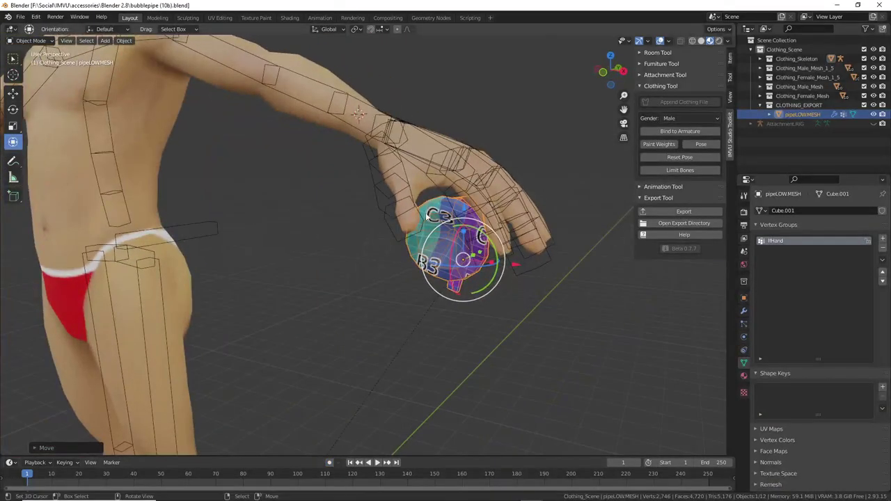
pyautogui.keyDown('shift'); pyautogui.moveTo(427, 216); pyautogui.dragTo(446, 263, button='middle'); pyautogui.keyUp('shift')
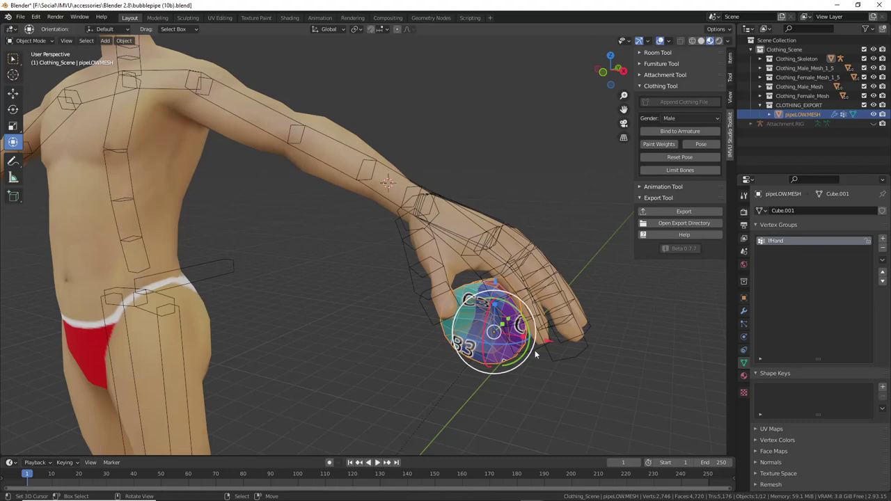
pyautogui.moveTo(536, 356); pyautogui.dragTo(525, 355, button='middle')
pyautogui.moveTo(444, 299); pyautogui.dragTo(496, 312, button='middle')
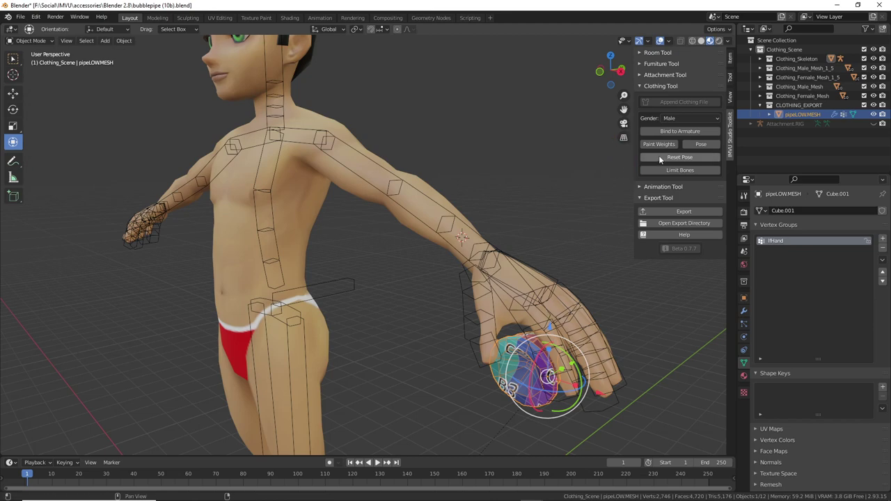
# Try moving the left elbow bone in pose mode to check that the pipe follows the hand, and return to object mode.
pyautogui.click(701, 144)
pyautogui.click(428, 213)
pyautogui.press('g')
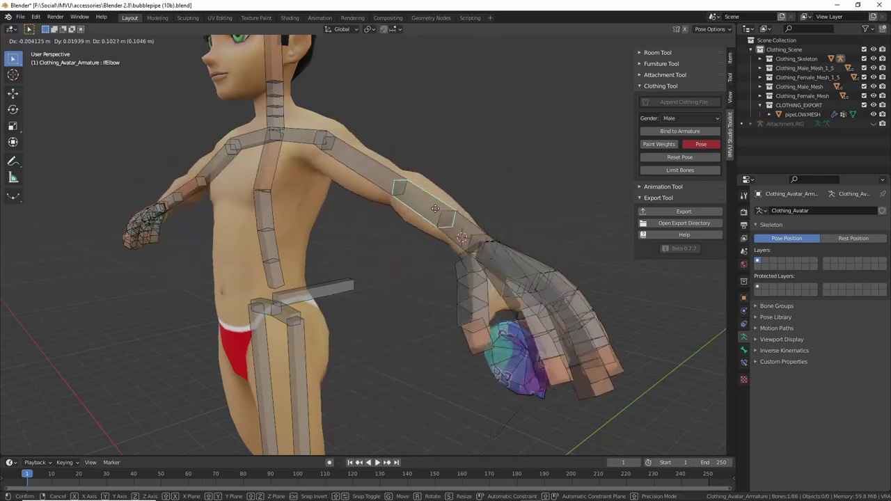
pyautogui.click(459, 215)
pyautogui.moveTo(460, 214); pyautogui.dragTo(449, 219, button='middle')
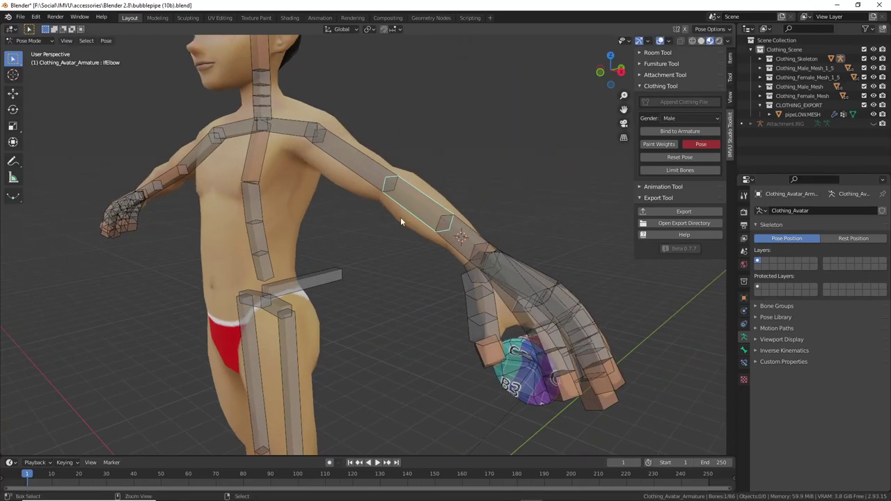
pyautogui.hotkey('ctrl', 'Tab')
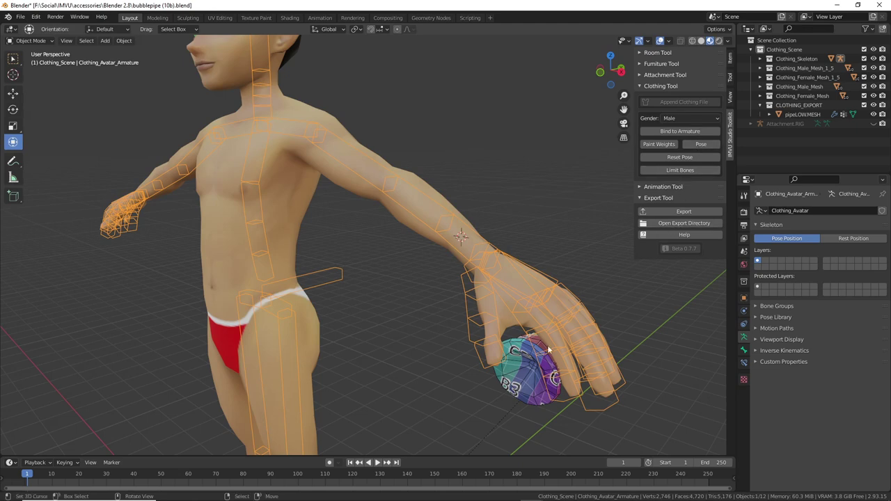
# Export the hand-weighted pipe mesh together with its clothing armature.
pyautogui.click(524, 353)
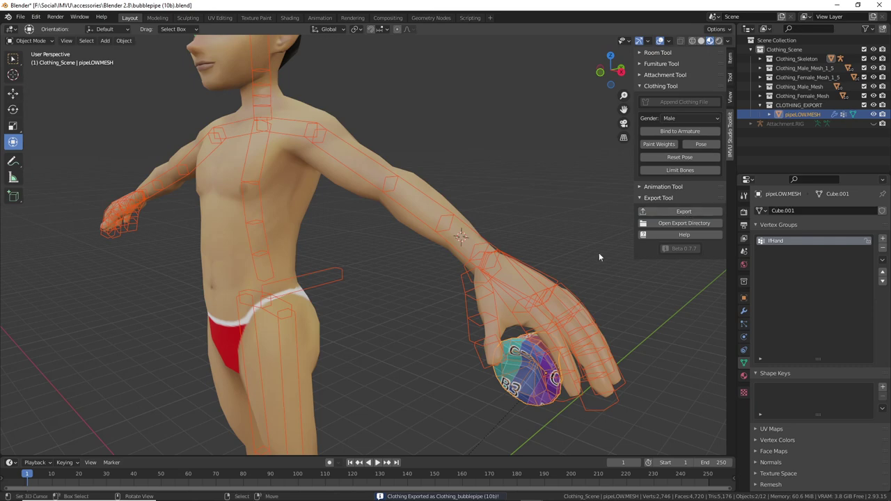
pyautogui.moveTo(565, 262)
pyautogui.mouseDown(button='middle')
pyautogui.moveTo(450, 255)
pyautogui.moveTo(595, 265)
pyautogui.moveTo(577, 266)
pyautogui.mouseUp(button='middle')
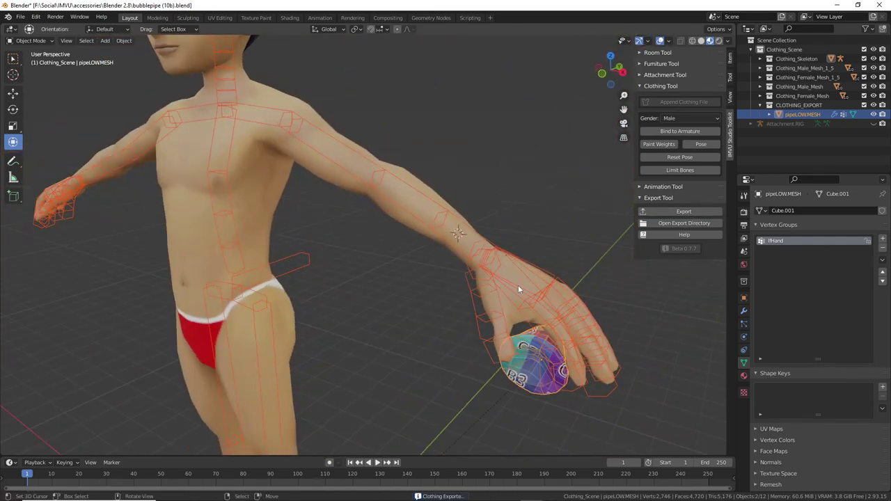
pyautogui.moveTo(252, 246); pyautogui.dragTo(237, 245, button='middle')
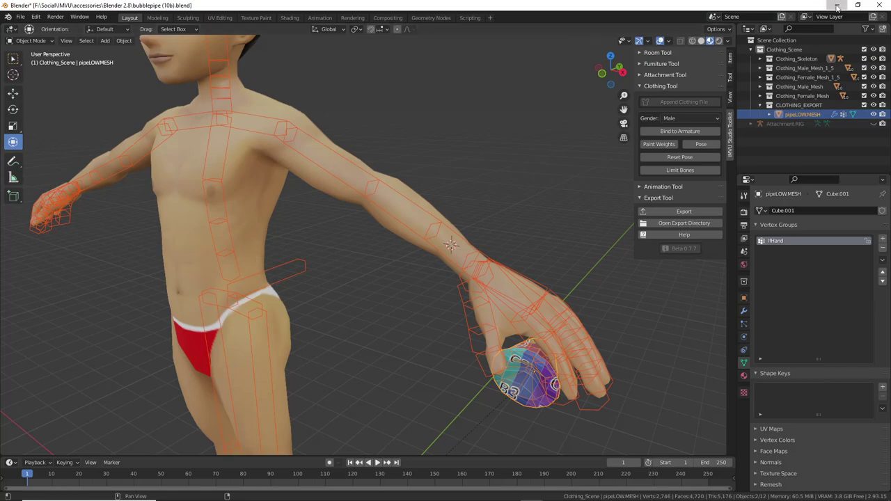
# Minimise the Blender windows, switch to IMVU Studio and start creating a new product.
pyautogui.click(838, 6)
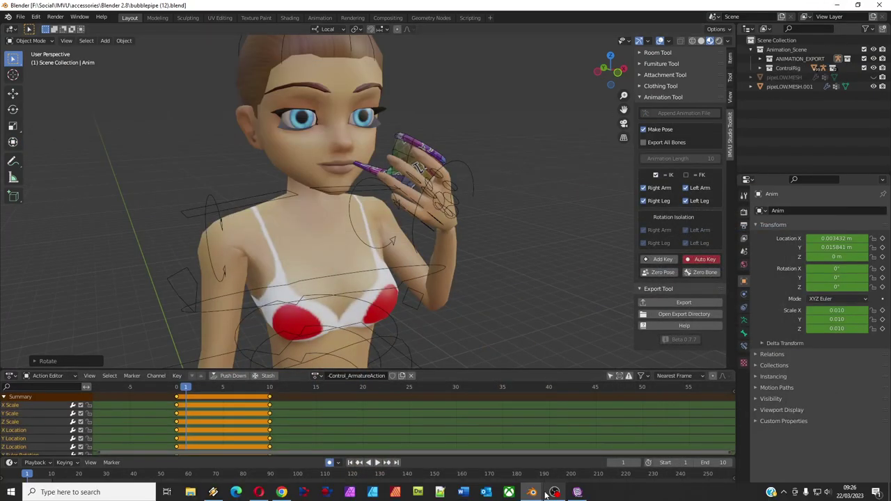
pyautogui.click(555, 493)
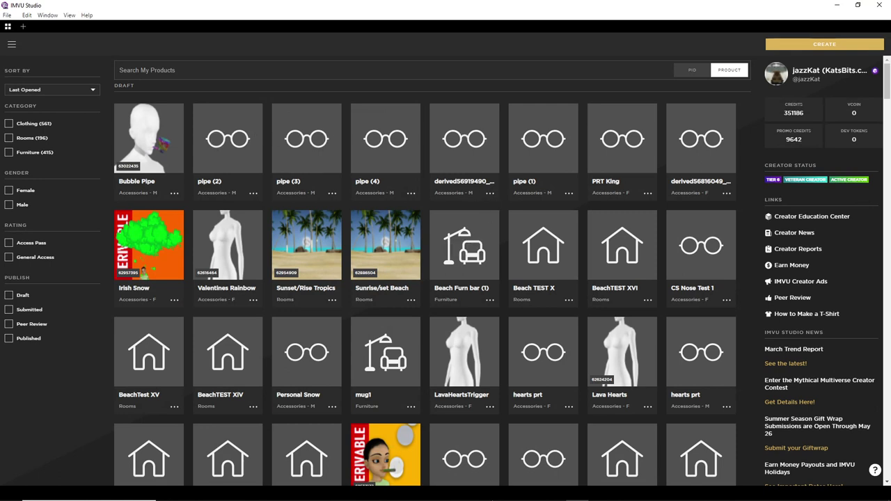
pyautogui.click(825, 44)
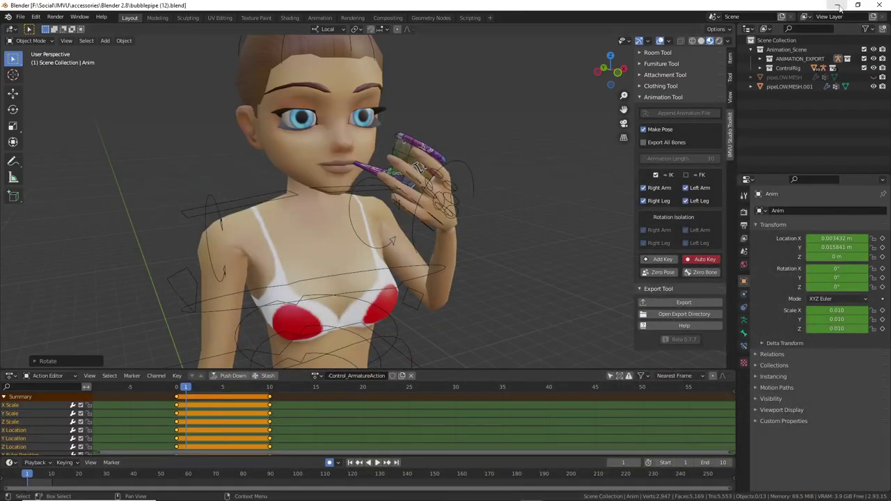
pyautogui.click(838, 6)
pyautogui.click(578, 496)
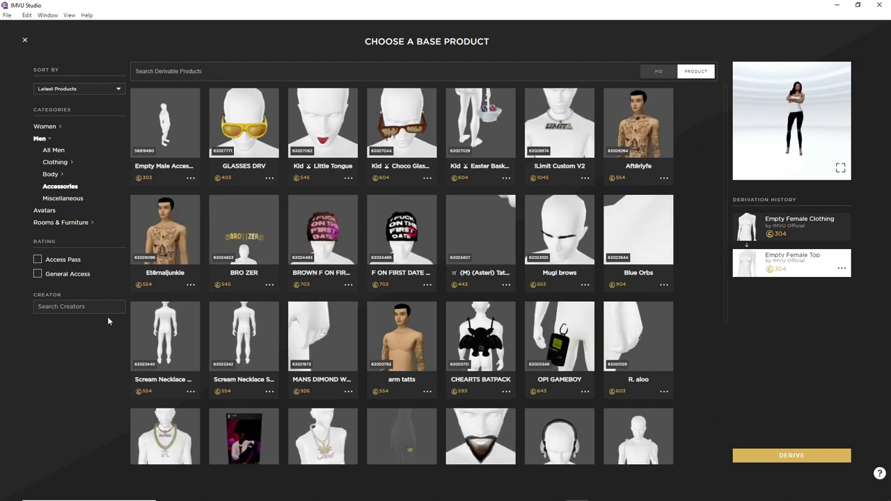
# Derive a new product from Empty Male Top in the men's clothing category.
pyautogui.click(48, 163)
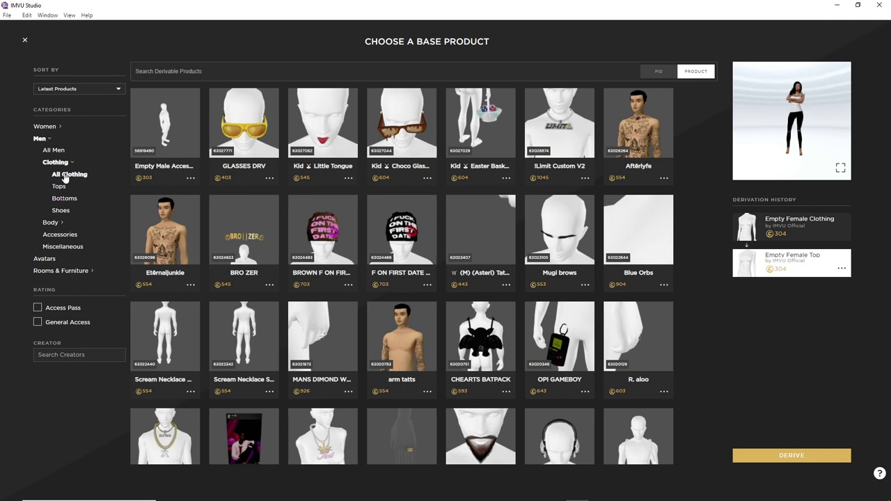
pyautogui.click(65, 175)
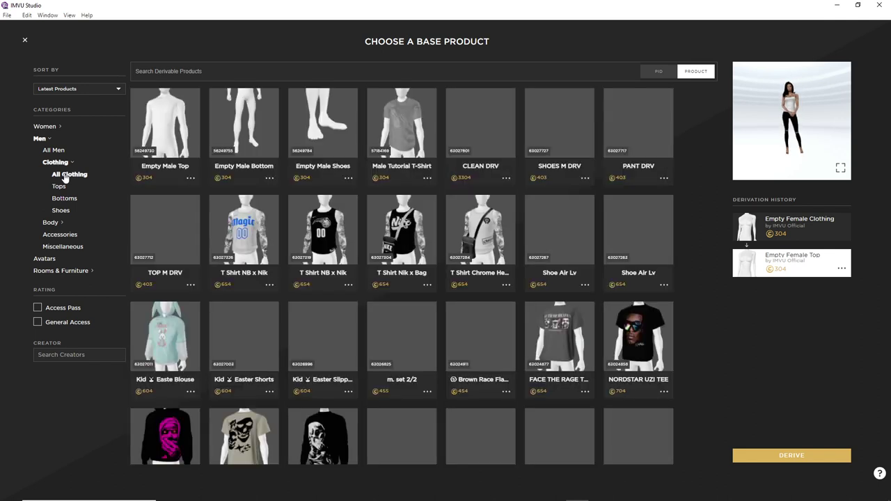
pyautogui.click(168, 122)
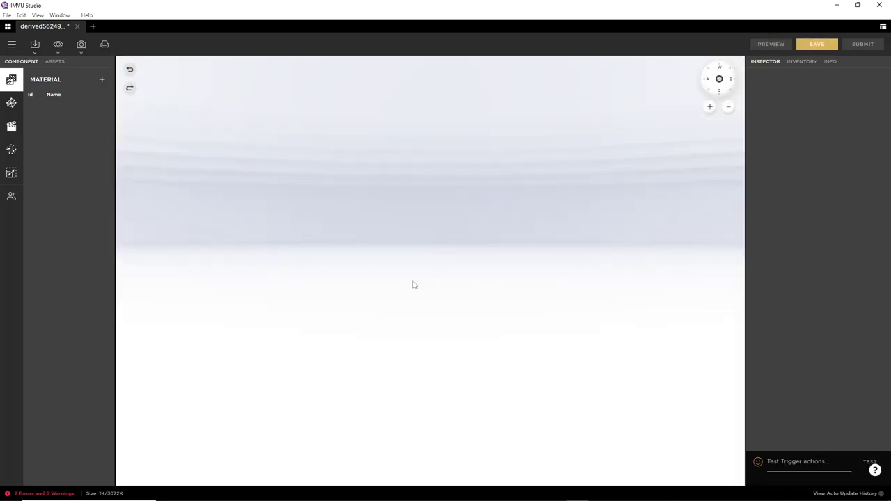
# Choose Clothing_bubblepipe (10b).fbx from the Blender 2.8 folder as the FBX file to import.
pyautogui.scroll(6, 417, 299)
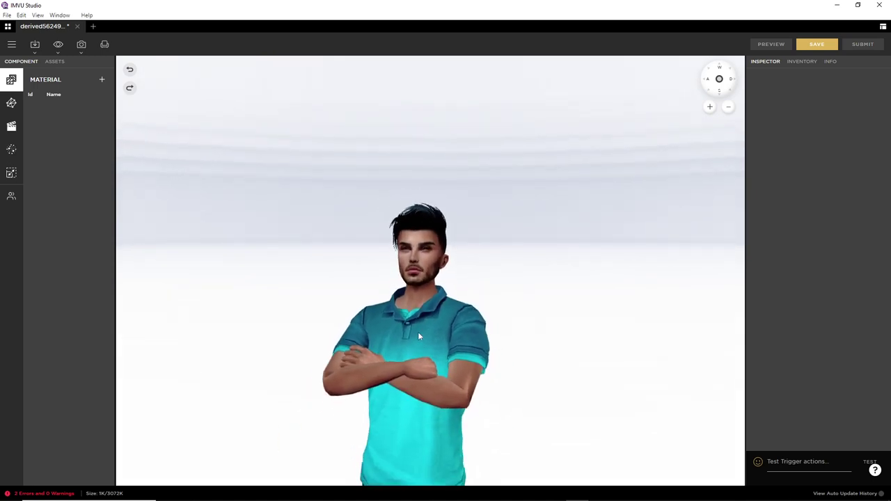
pyautogui.moveTo(417, 332); pyautogui.dragTo(418, 255, button='right')
pyautogui.moveTo(418, 254); pyautogui.dragTo(408, 290)
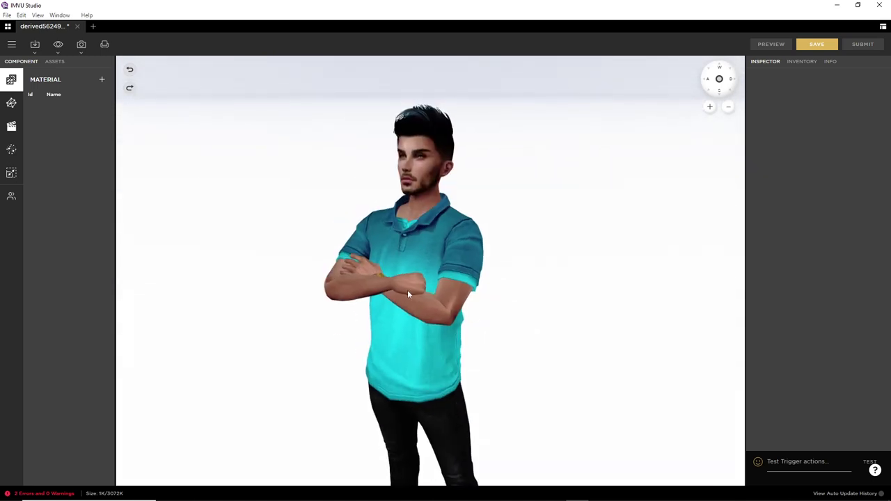
pyautogui.click(35, 46)
pyautogui.click(46, 80)
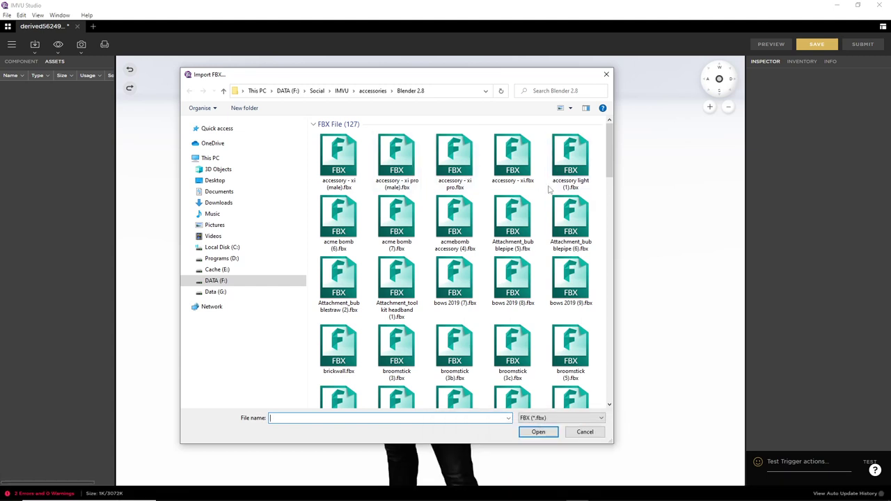
pyautogui.scroll(-3, 574, 277)
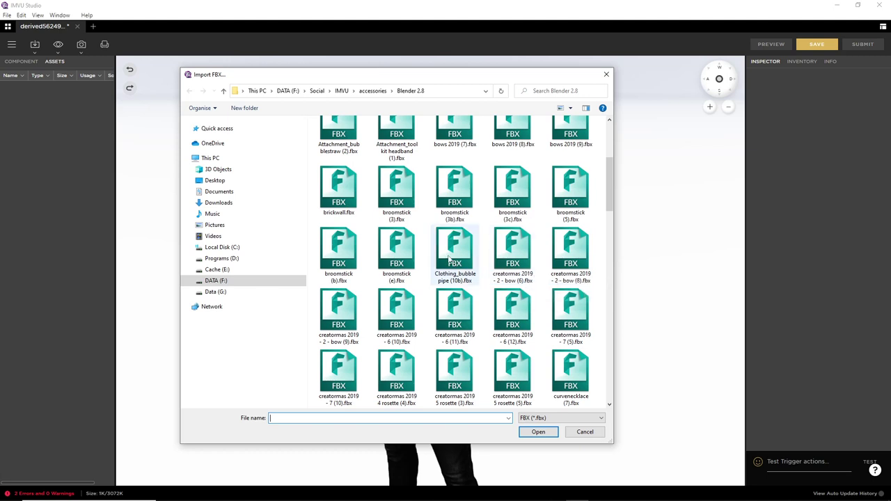
pyautogui.moveTo(449, 260)
pyautogui.mouseDown()
pyautogui.moveTo(493, 247)
pyautogui.moveTo(454, 284)
pyautogui.mouseUp()
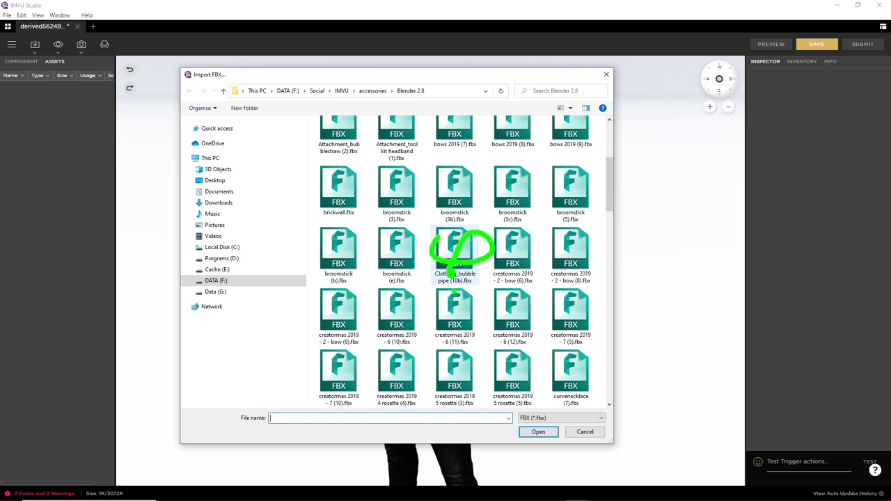
pyautogui.scroll(3, 464, 268)
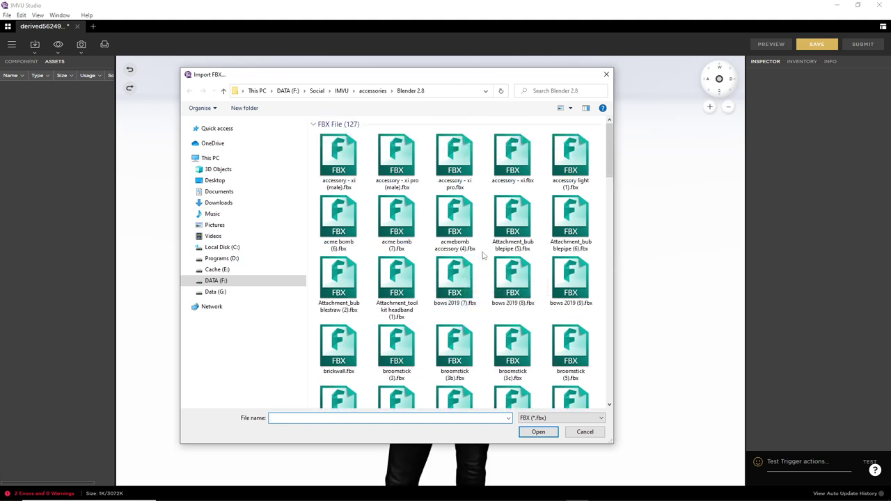
pyautogui.moveTo(504, 230); pyautogui.dragTo(529, 229)
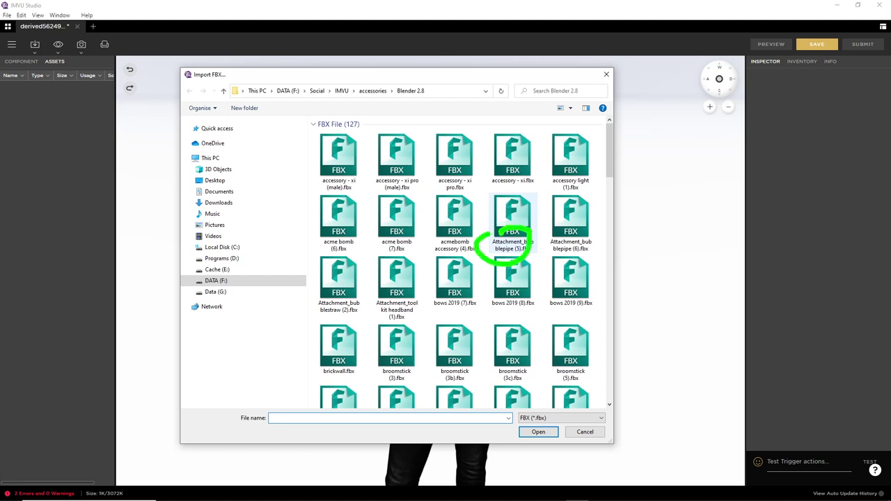
pyautogui.scroll(-5, 494, 277)
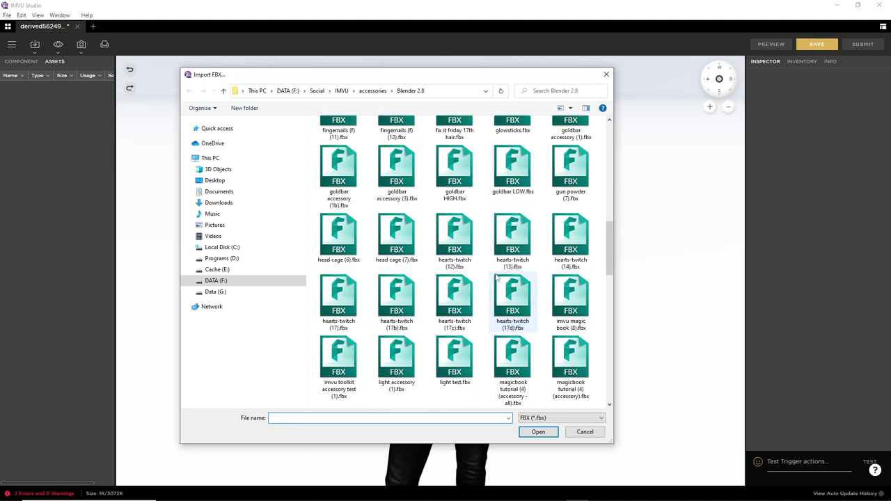
pyautogui.scroll(5, 496, 277)
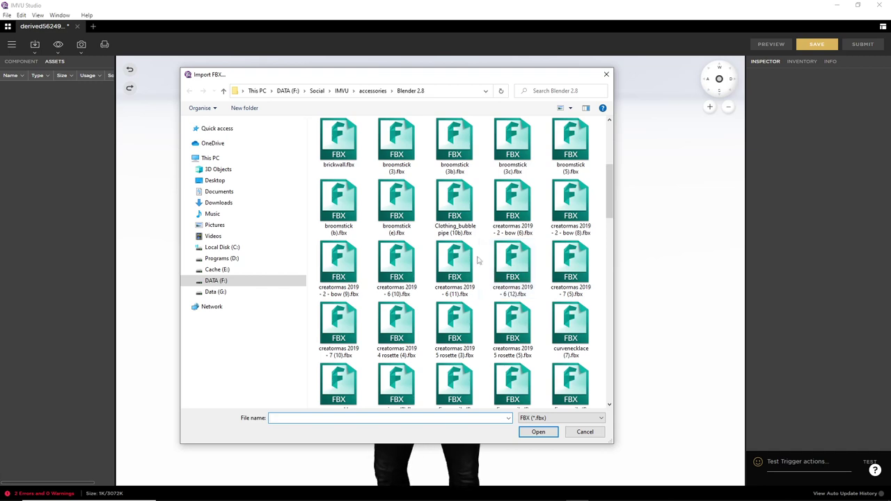
pyautogui.moveTo(449, 206); pyautogui.dragTo(491, 211)
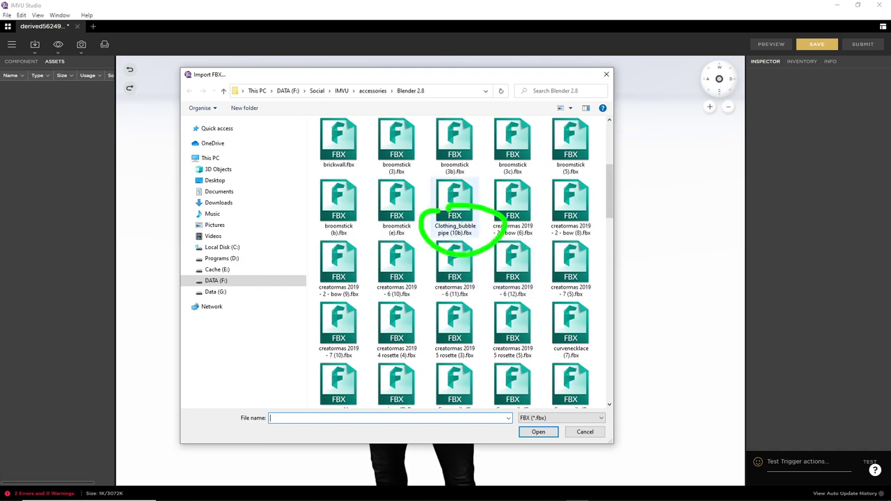
pyautogui.click(456, 209)
pyautogui.click(538, 432)
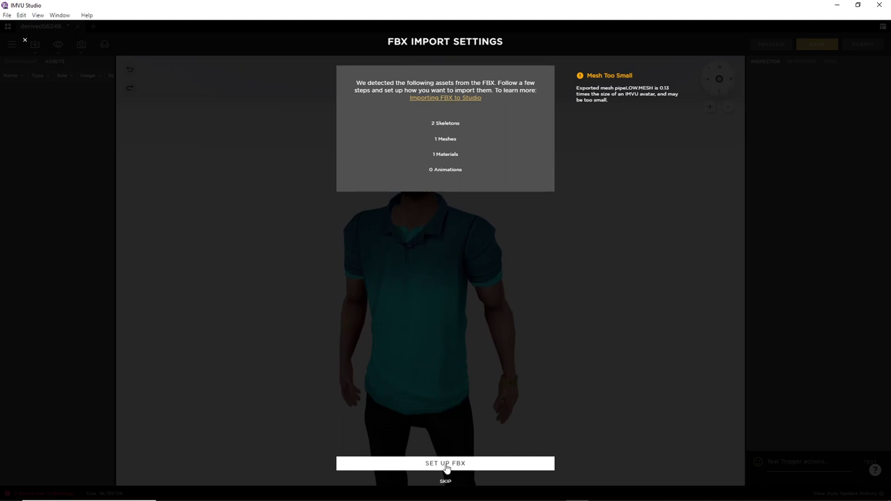
# Set up the FBX import and assign mesh ID 66 to pipeLOW.MESH.
pyautogui.click(438, 464)
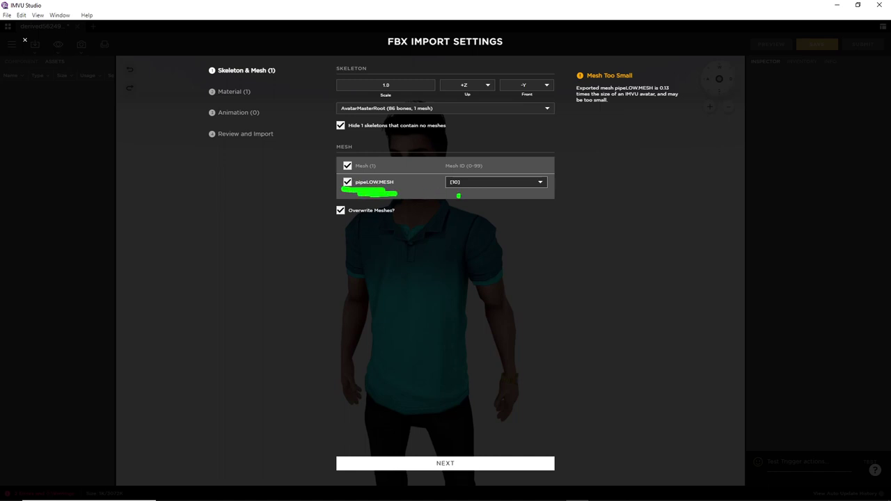
pyautogui.moveTo(449, 193); pyautogui.dragTo(517, 192)
pyautogui.click(475, 183)
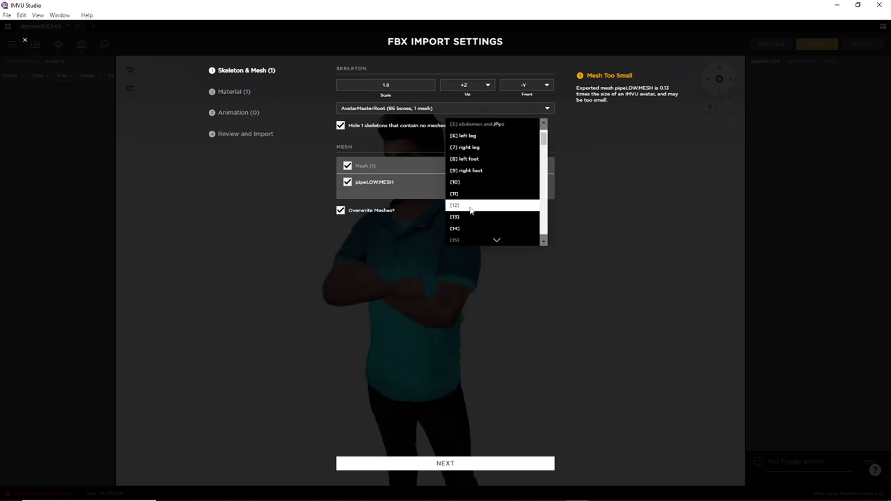
pyautogui.scroll(-10, 469, 202)
pyautogui.click(461, 185)
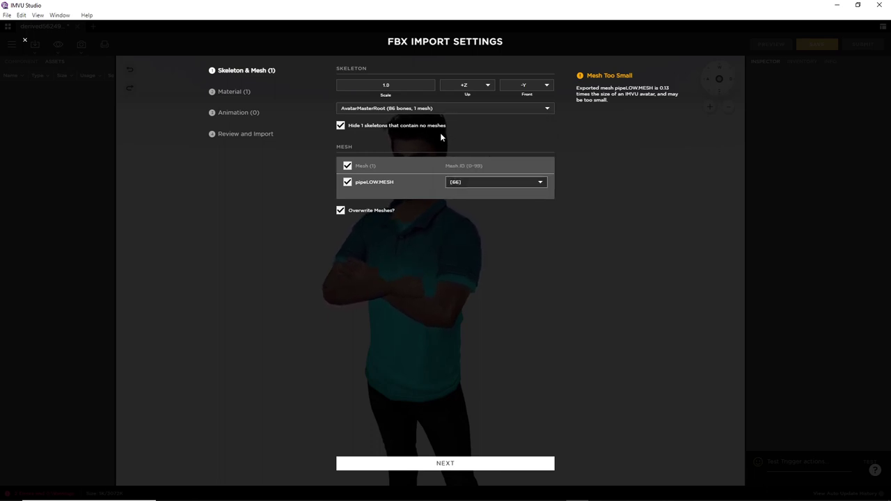
pyautogui.moveTo(404, 85); pyautogui.dragTo(446, 54)
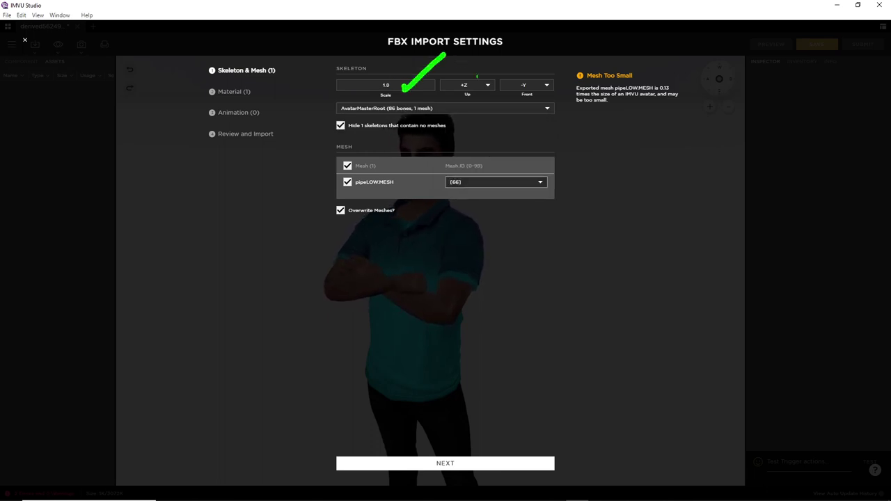
pyautogui.moveTo(521, 79); pyautogui.dragTo(576, 62)
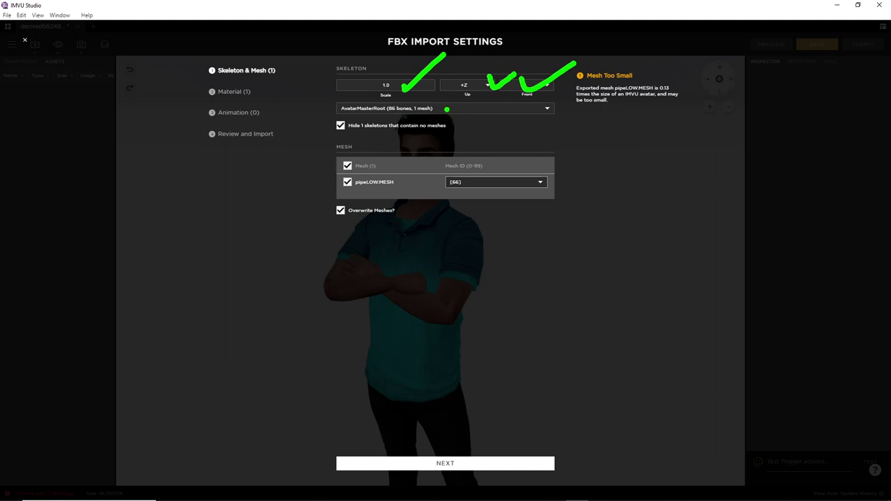
pyautogui.press('Escape')
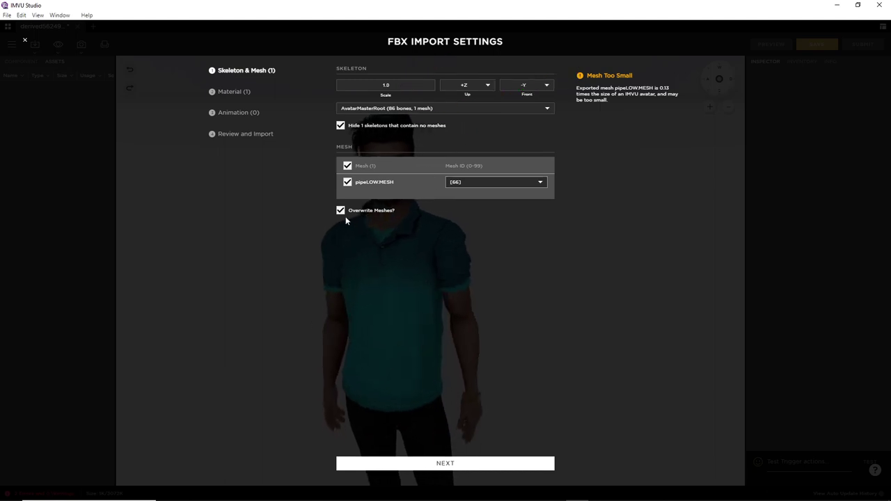
# Accept the pipe_[0] material and animation settings, and import the pipe mesh with its textures.
pyautogui.click(442, 464)
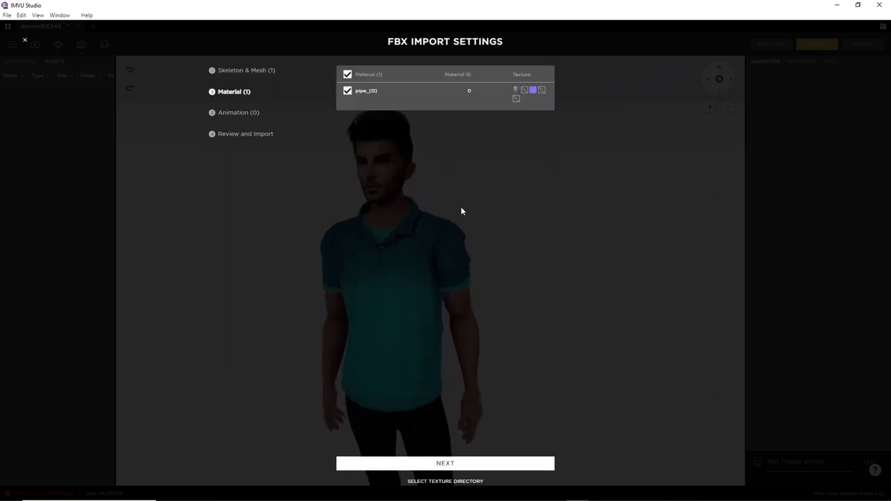
pyautogui.moveTo(533, 91)
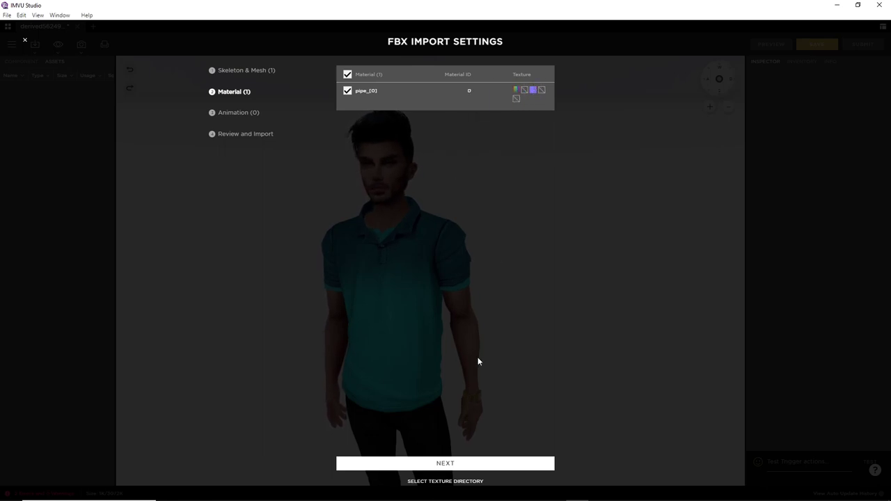
pyautogui.click(445, 464)
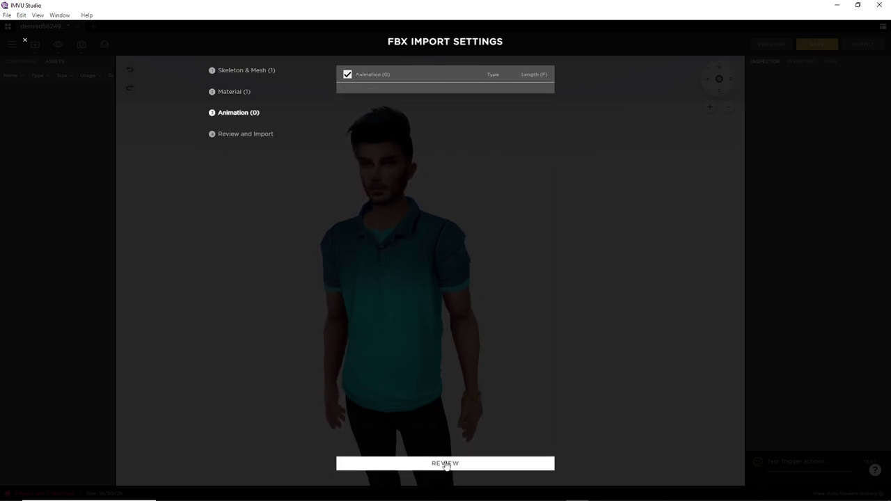
pyautogui.click(446, 464)
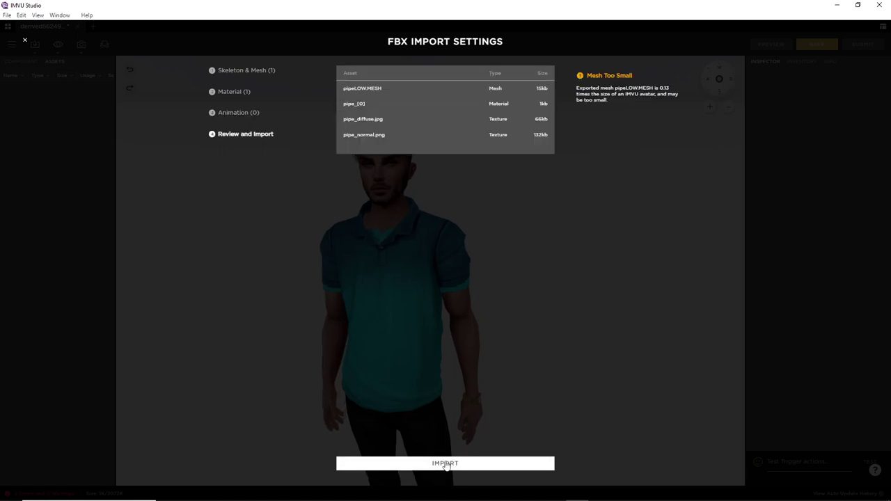
pyautogui.click(446, 464)
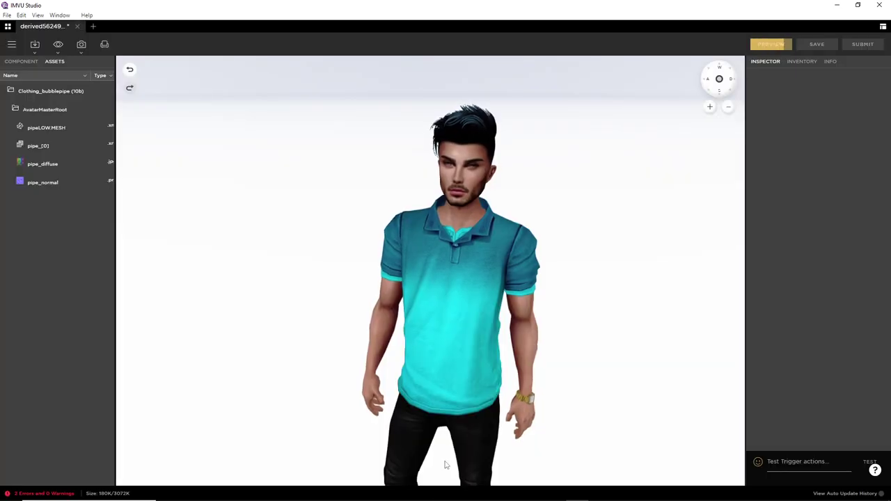
# Examine the pipe in the avatar's hand and the product's material settings.
pyautogui.moveTo(509, 394)
pyautogui.mouseDown()
pyautogui.moveTo(362, 381)
pyautogui.moveTo(427, 378)
pyautogui.moveTo(366, 260)
pyautogui.moveTo(518, 300)
pyautogui.moveTo(488, 351)
pyautogui.moveTo(505, 273)
pyautogui.moveTo(380, 277)
pyautogui.moveTo(560, 275)
pyautogui.moveTo(528, 275)
pyautogui.mouseUp()
pyautogui.scroll(4, 505, 273)
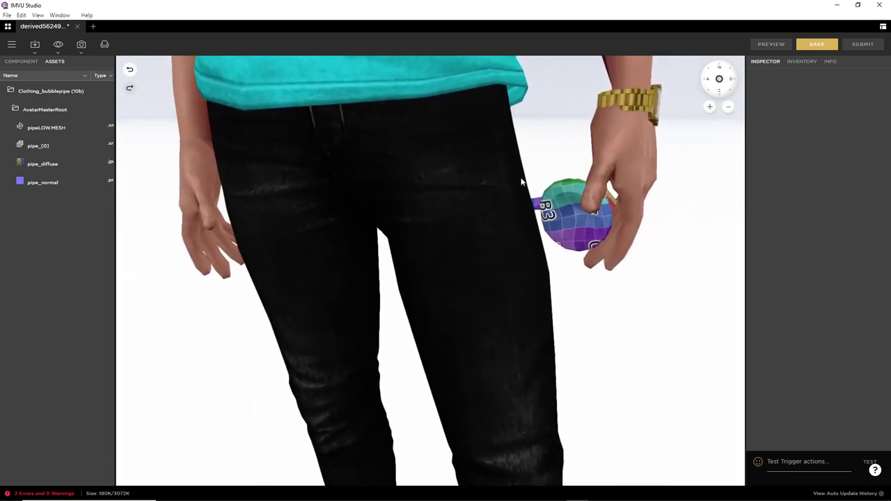
pyautogui.moveTo(522, 181); pyautogui.dragTo(663, 225, button='right')
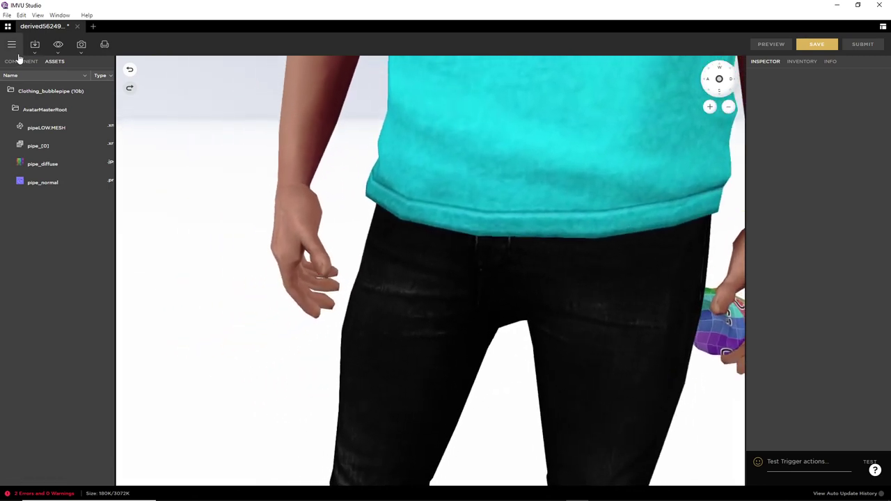
pyautogui.click(21, 62)
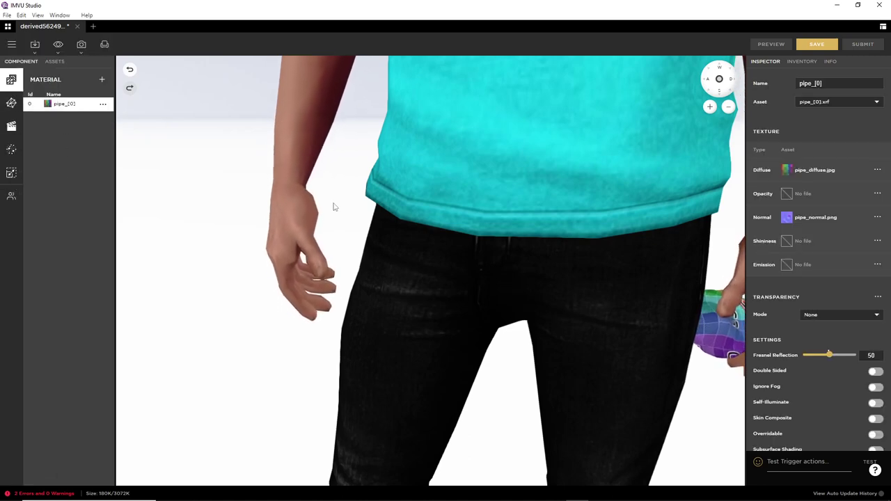
pyautogui.moveTo(424, 215)
pyautogui.mouseDown()
pyautogui.moveTo(407, 212)
pyautogui.moveTo(442, 228)
pyautogui.moveTo(246, 224)
pyautogui.moveTo(412, 223)
pyautogui.moveTo(454, 195)
pyautogui.moveTo(420, 197)
pyautogui.moveTo(418, 221)
pyautogui.mouseUp()
pyautogui.scroll(-4, 407, 213)
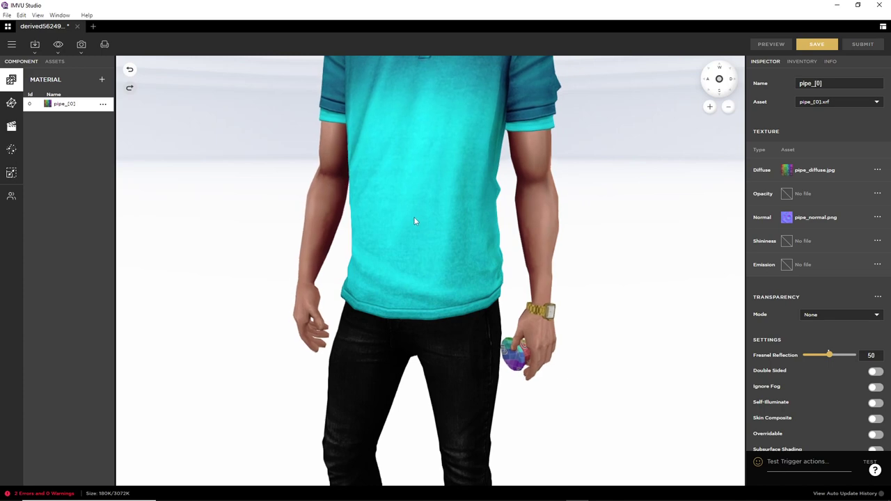
# Save the product as a new one named "pipe (7)".
pyautogui.click(11, 45)
pyautogui.moveTo(18, 64)
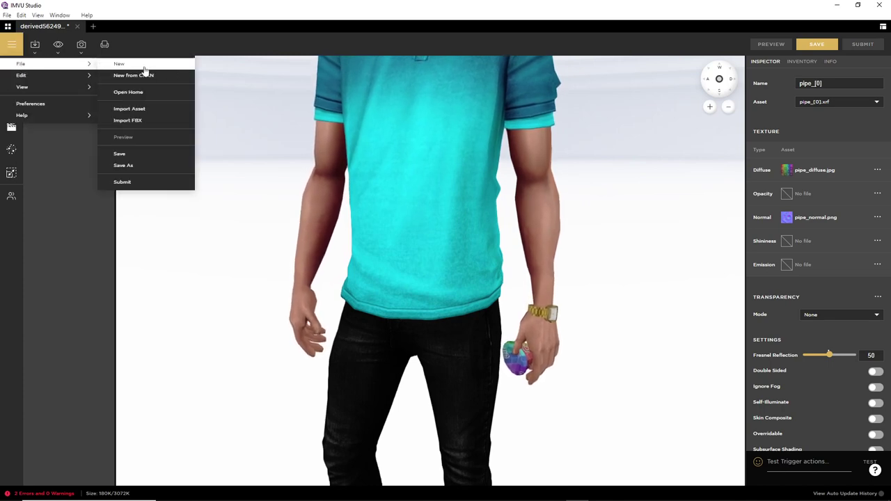
pyautogui.click(149, 167)
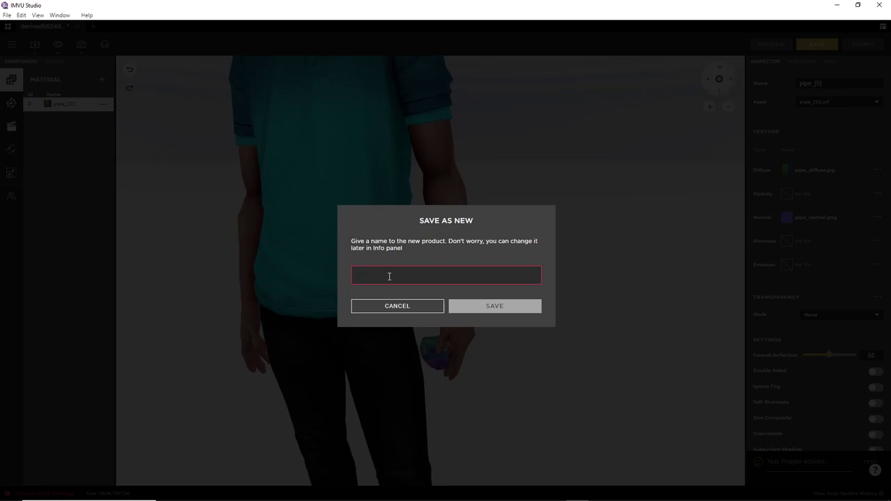
pyautogui.write('PIPE')
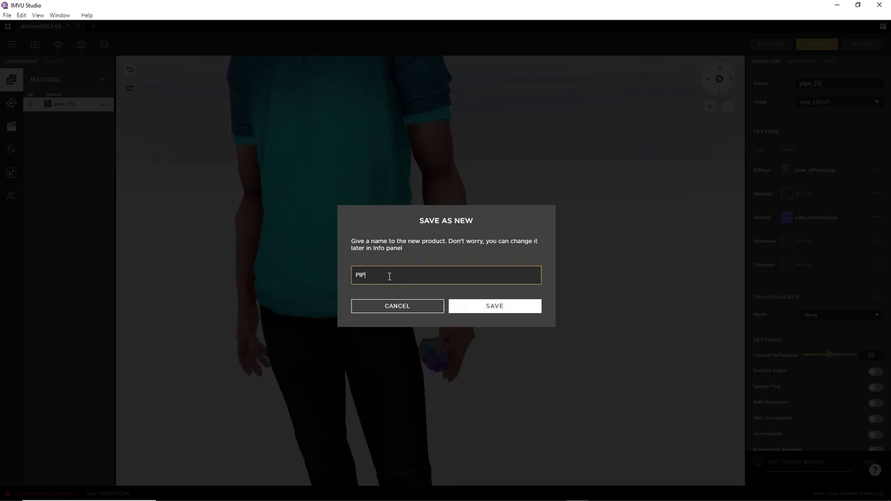
pyautogui.press('BackSpace')
pyautogui.press('BackSpace')
pyautogui.press('BackSpace')
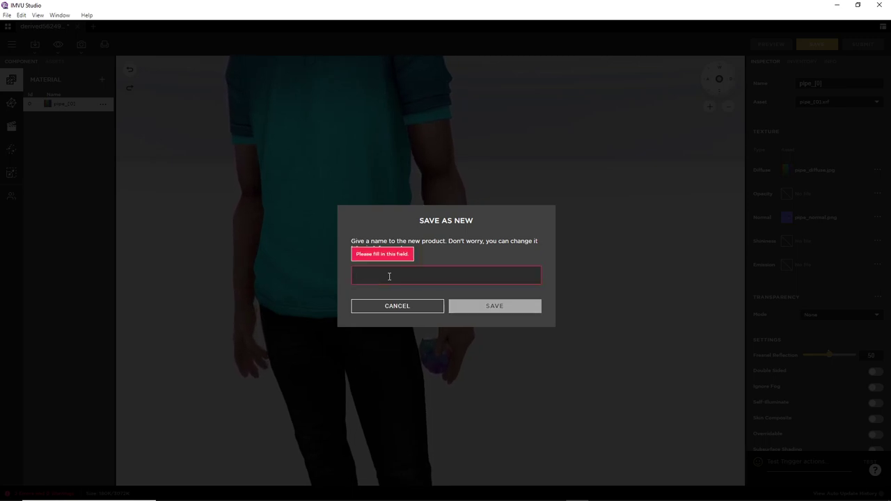
pyautogui.write('ipe')
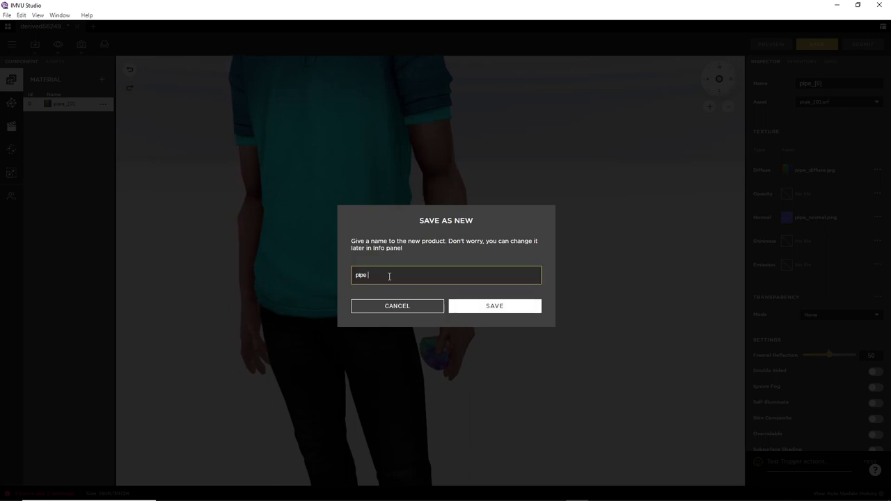
pyautogui.write(' (7)')
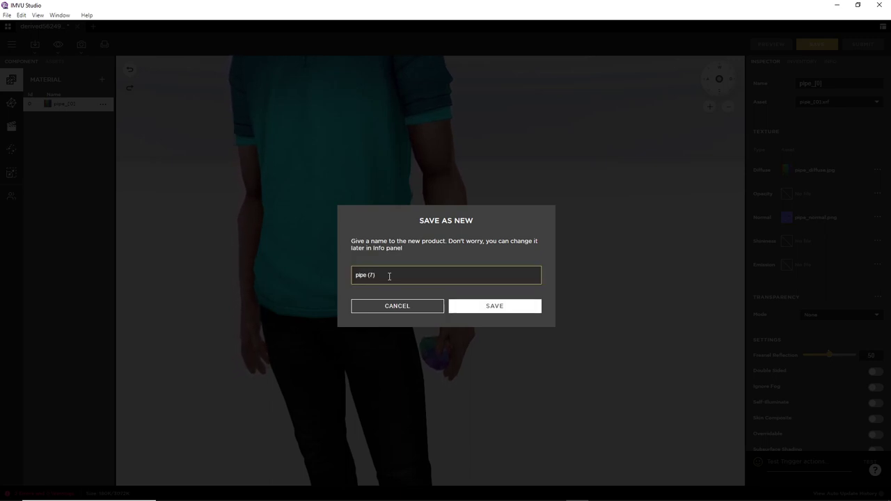
pyautogui.click(490, 306)
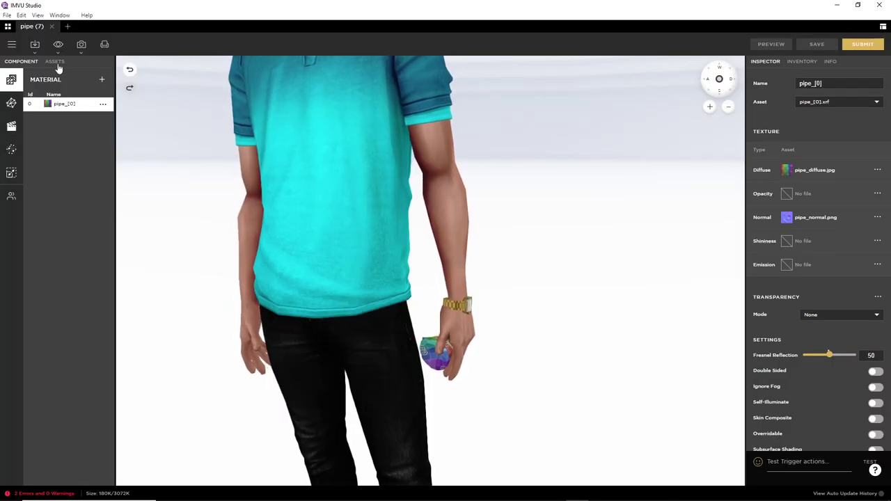
# Start an FBX import from the Blender 2.8 folder and check the pose scene in Blender.
pyautogui.click(34, 44)
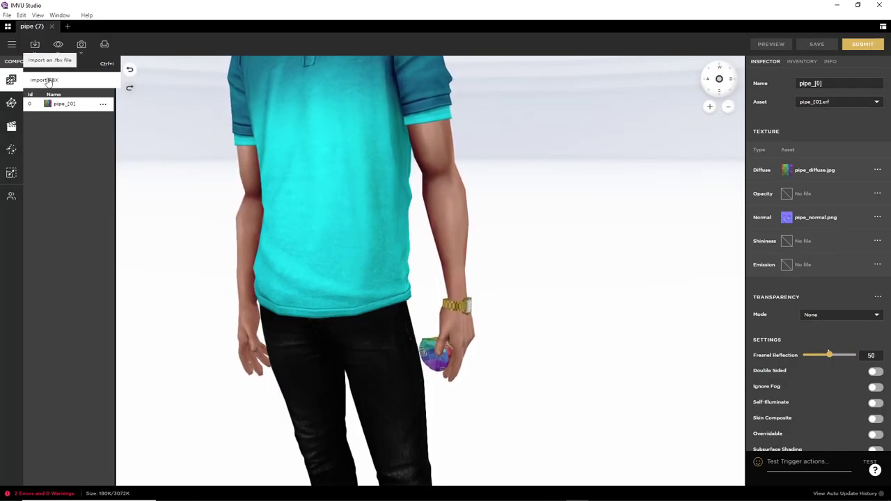
pyautogui.click(49, 80)
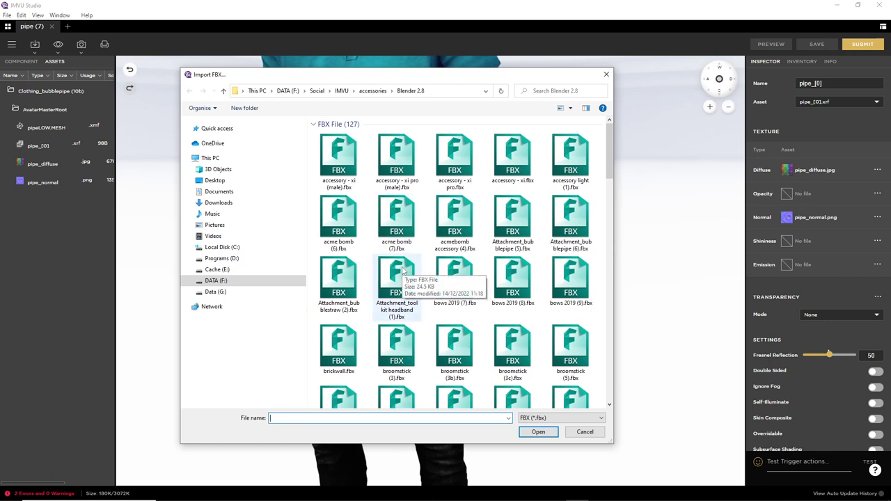
pyautogui.moveTo(557, 495)
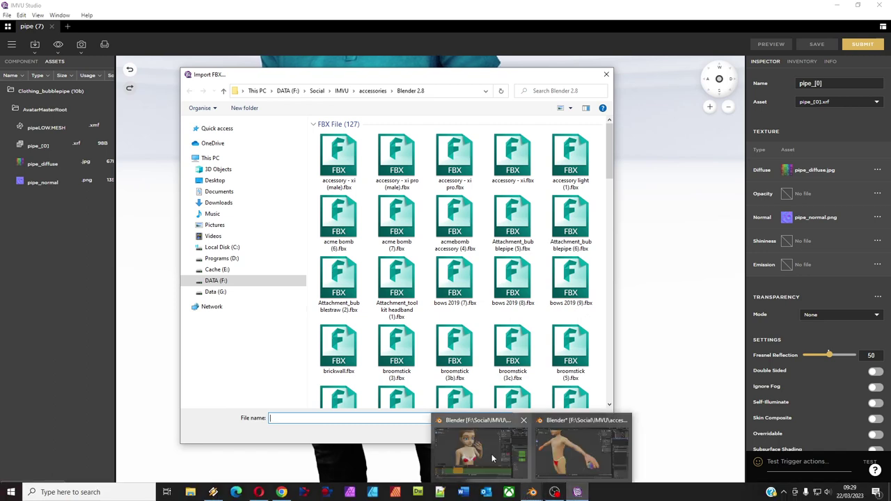
pyautogui.click(491, 453)
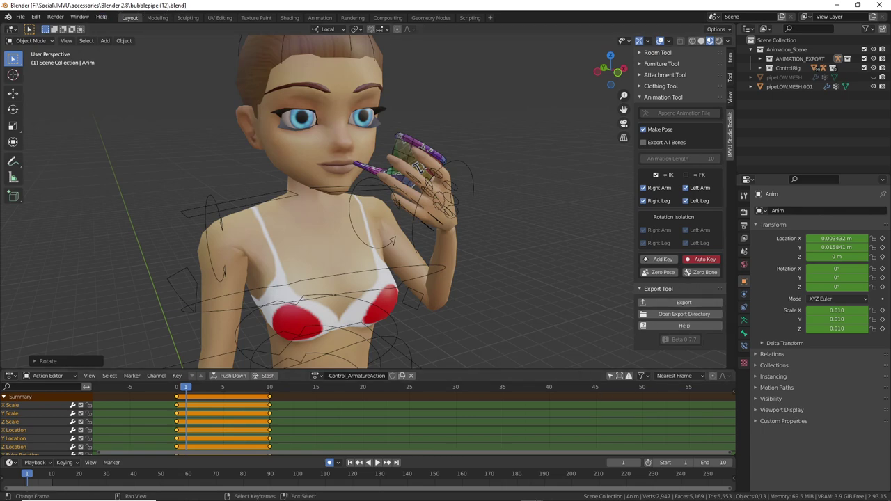
pyautogui.moveTo(587, 494)
pyautogui.click(558, 492)
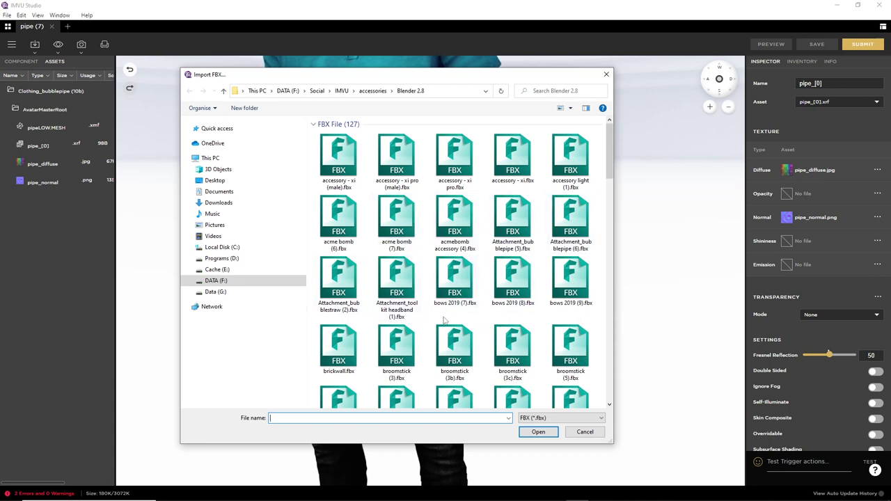
# Look through the Blender 2.8 folder for the bubble pipe's pose FBX file.
pyautogui.scroll(-2, 443, 320)
pyautogui.scroll(-3, 443, 319)
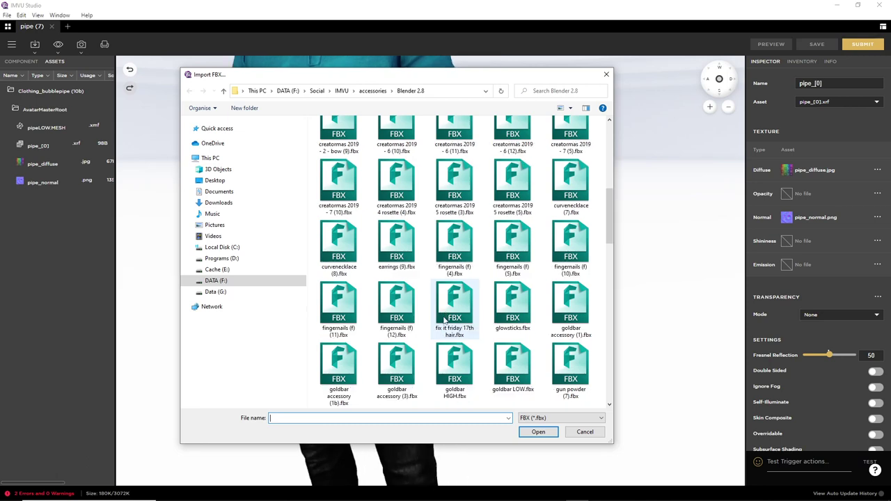
pyautogui.scroll(-8, 443, 319)
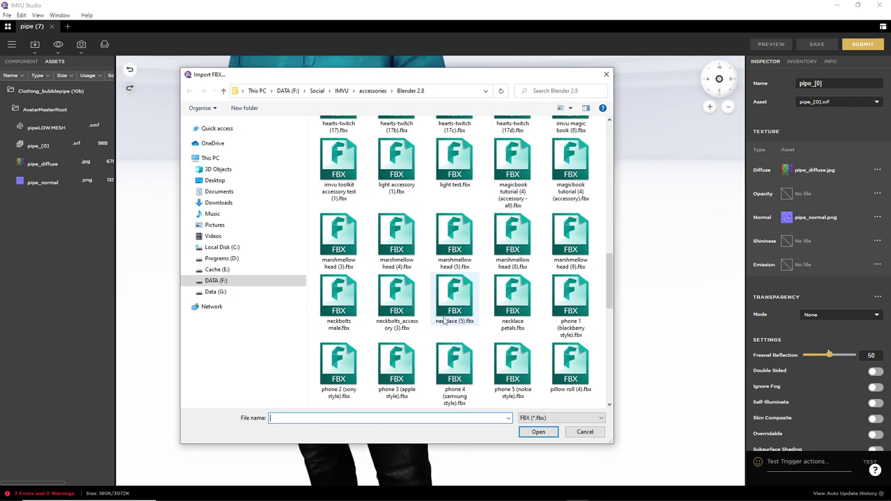
pyautogui.scroll(-3, 443, 320)
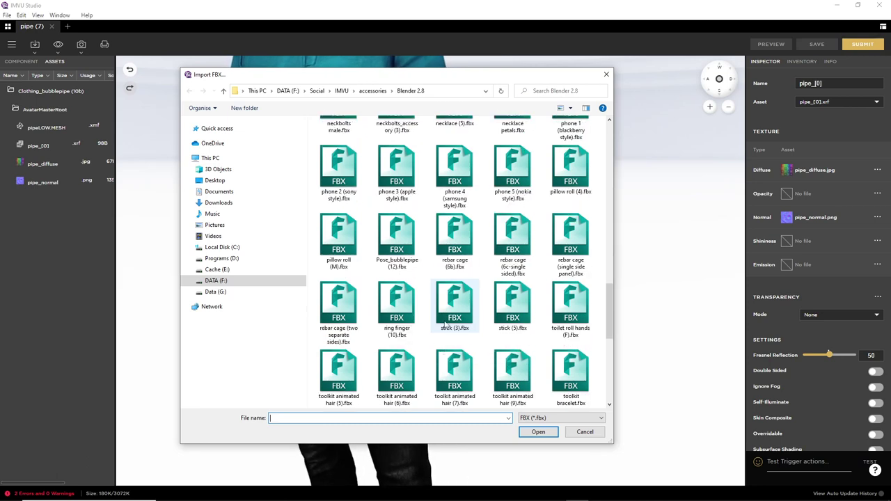
pyautogui.scroll(-3, 446, 324)
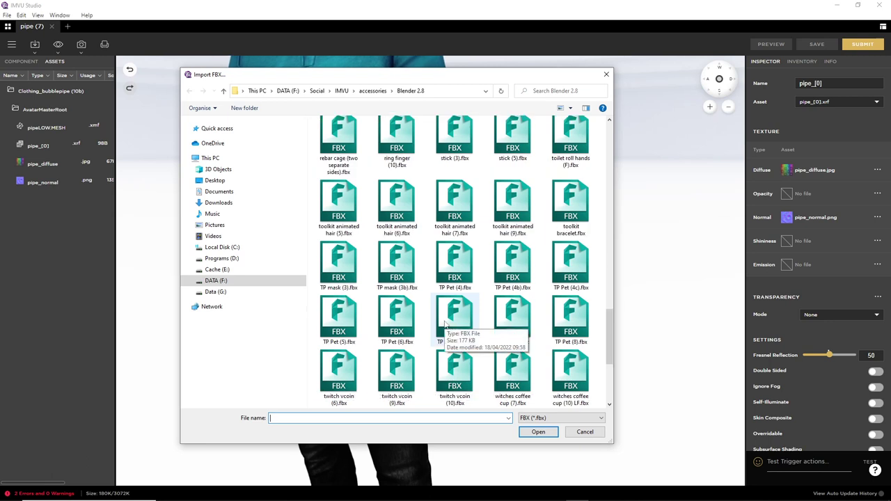
pyautogui.scroll(-5, 437, 327)
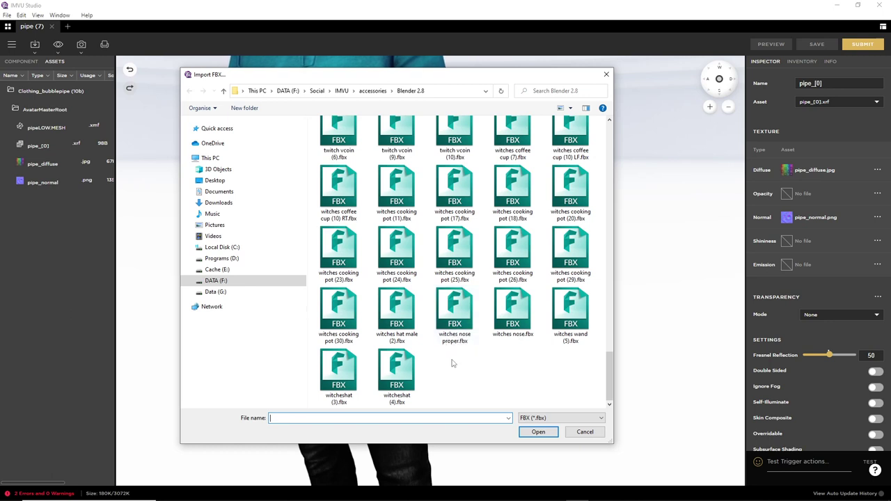
pyautogui.scroll(2, 452, 363)
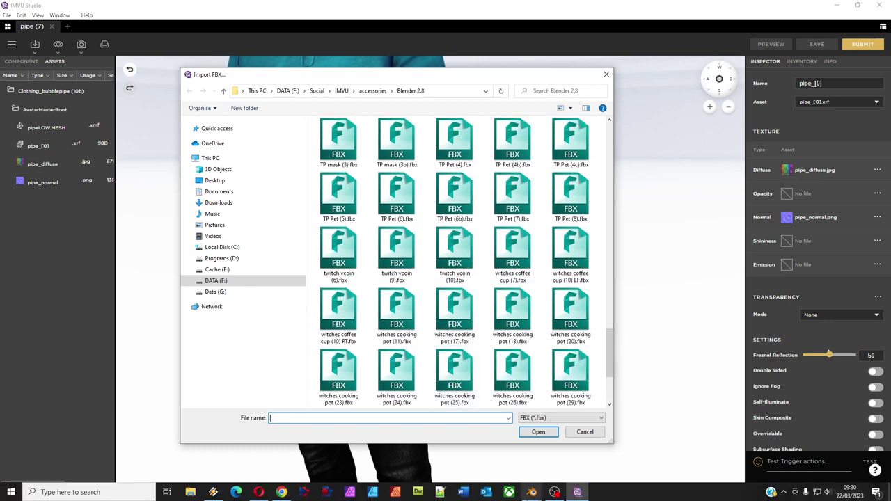
# Switch to the posed avatar in Blender and rename the control armature's action to pipe.POSE in Pose Mode.
pyautogui.moveTo(533, 494)
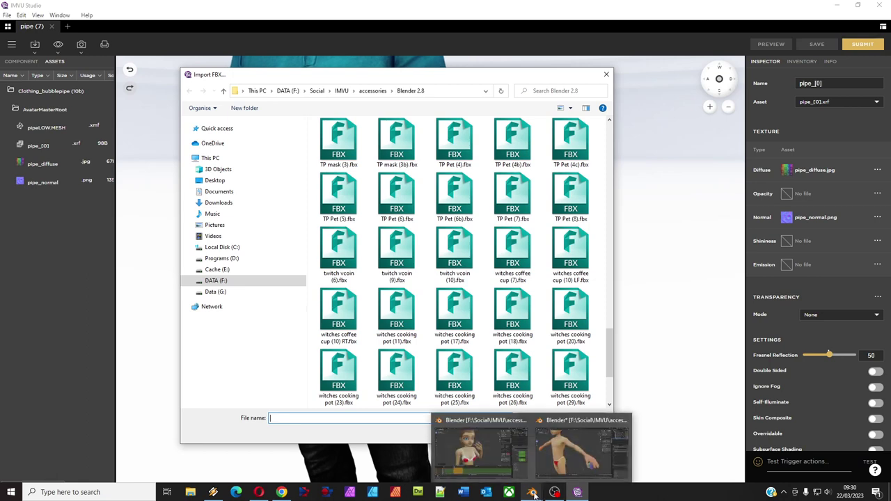
pyautogui.click(566, 449)
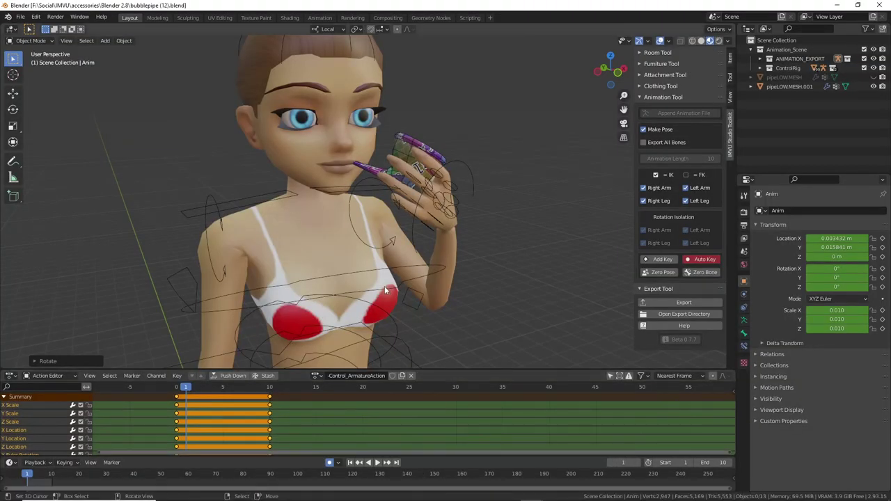
pyautogui.moveTo(385, 287); pyautogui.dragTo(382, 217, button='middle')
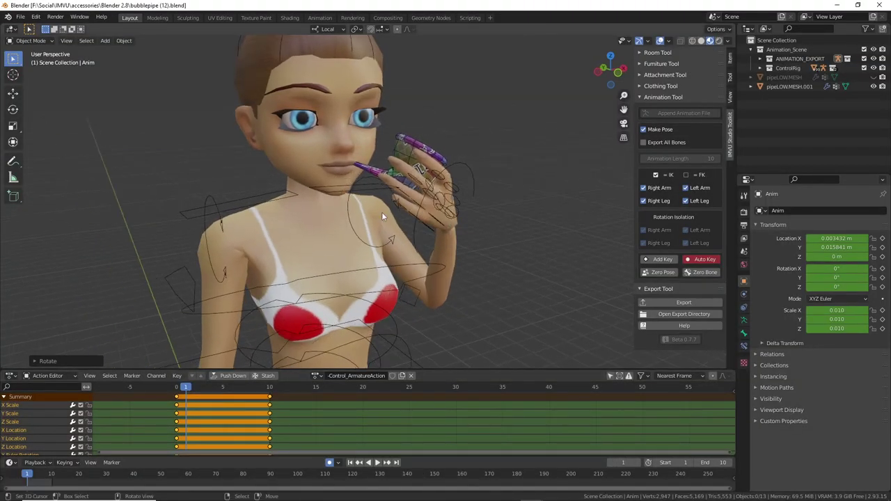
pyautogui.click(430, 152)
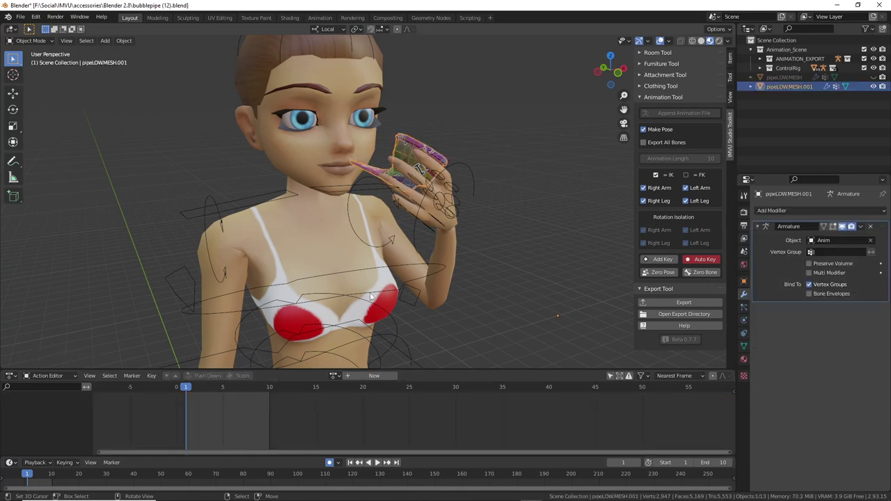
pyautogui.click(418, 234)
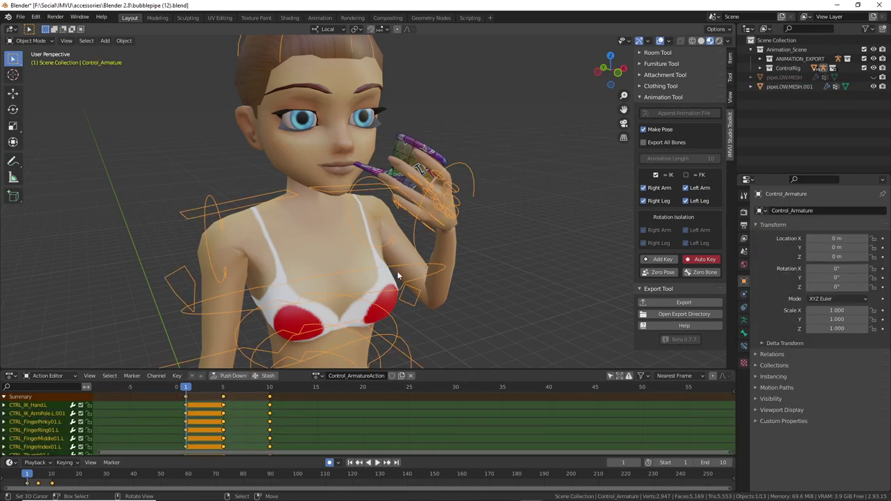
pyautogui.hotkey('ctrl', 'Tab')
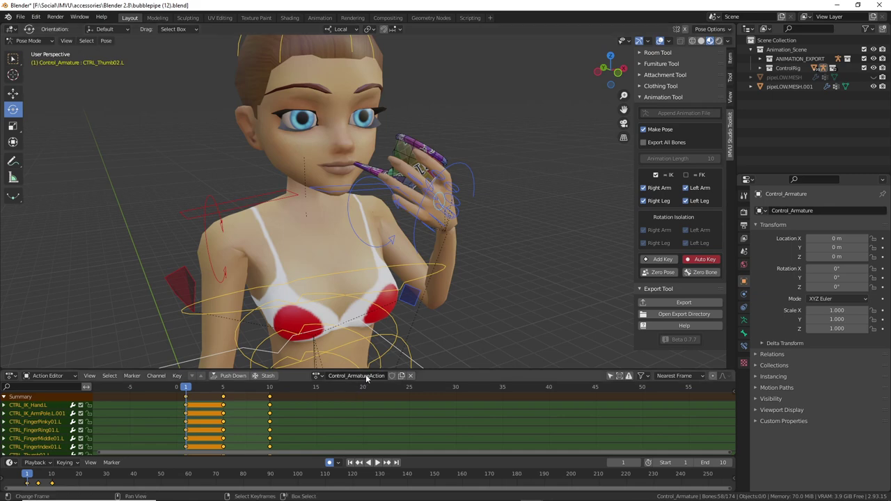
pyautogui.moveTo(318, 365); pyautogui.dragTo(301, 358)
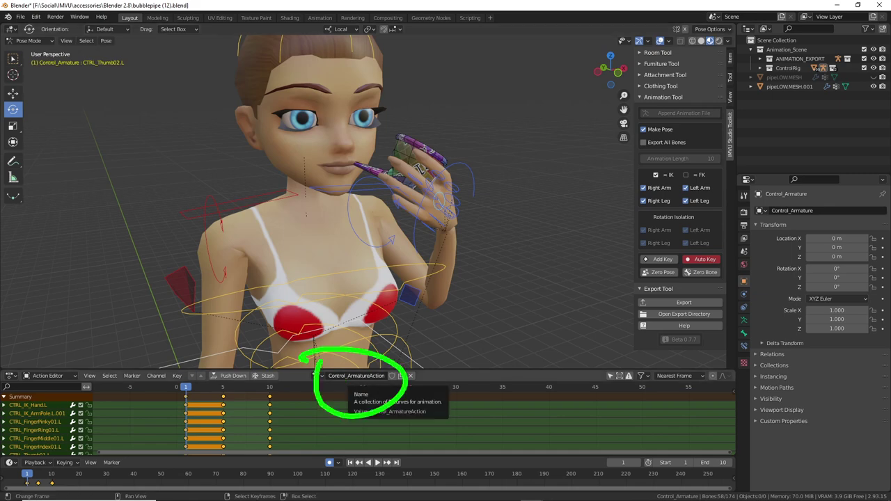
pyautogui.press('Escape')
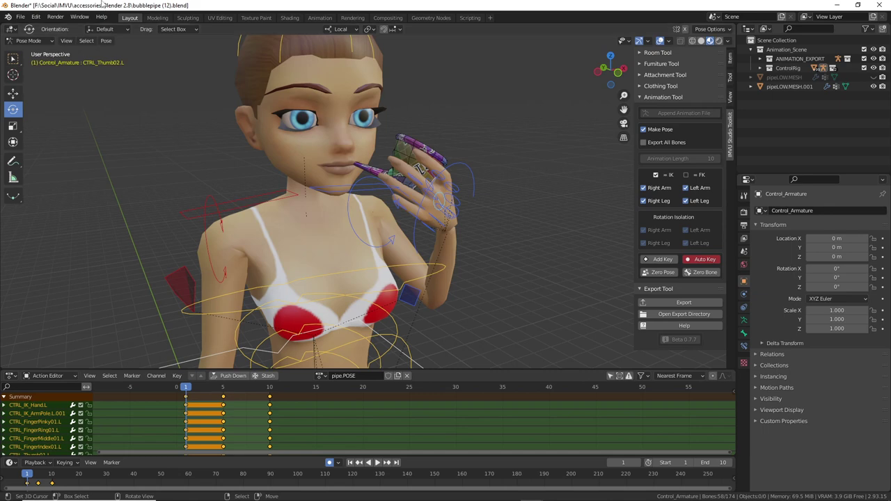
# Save the Blender scene and export the renamed pose as FBX with the IMVU toolkit.
pyautogui.click(20, 18)
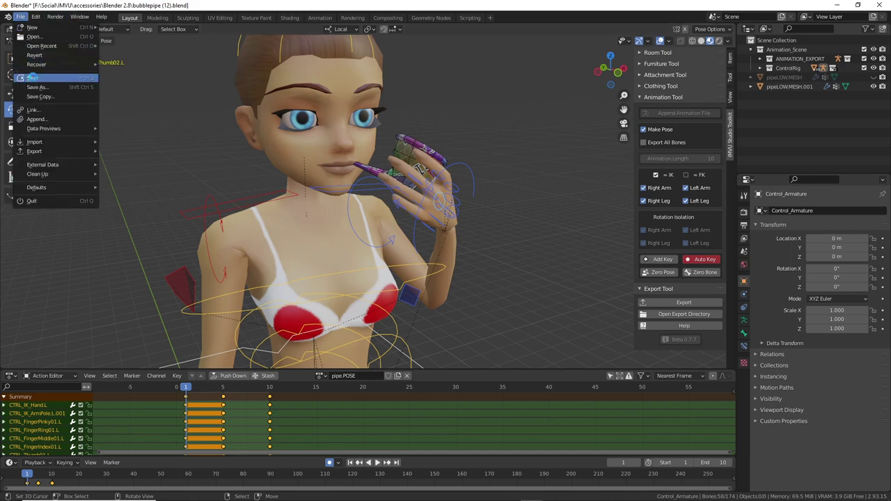
pyautogui.click(33, 78)
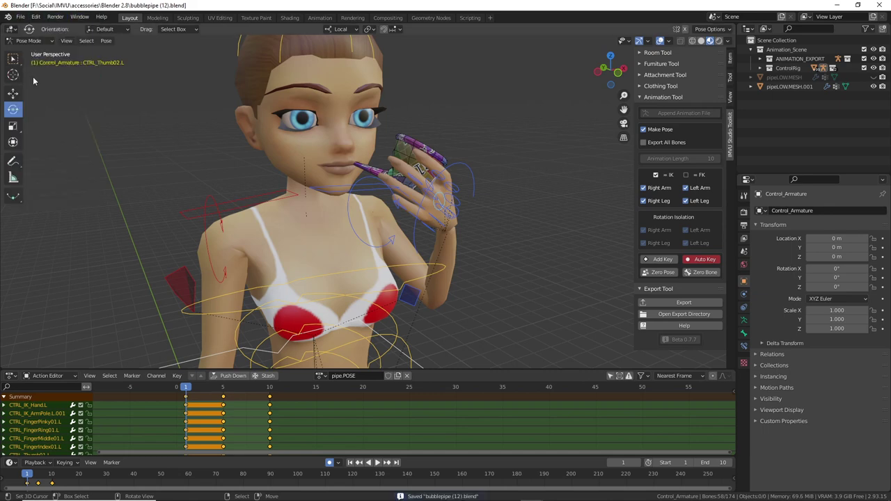
pyautogui.click(686, 302)
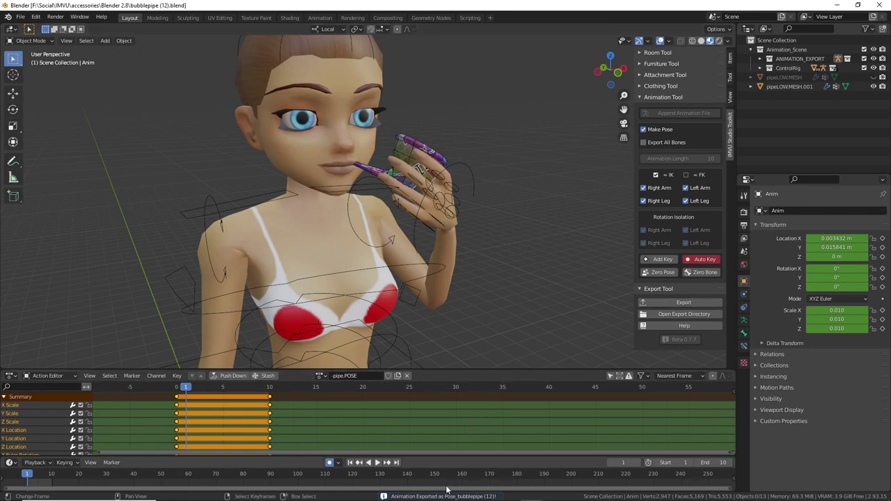
pyautogui.hotkey('ctrl', '2')
pyautogui.moveTo(458, 440); pyautogui.dragTo(456, 482)
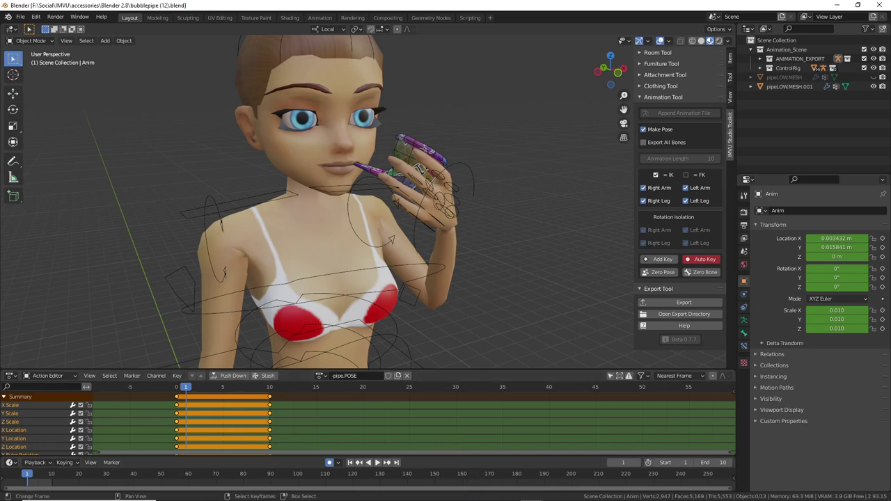
# Return to IMVU Studio's FBX import and refresh the file list by reopening accessories and its Blender 2.8 folder.
pyautogui.moveTo(514, 494)
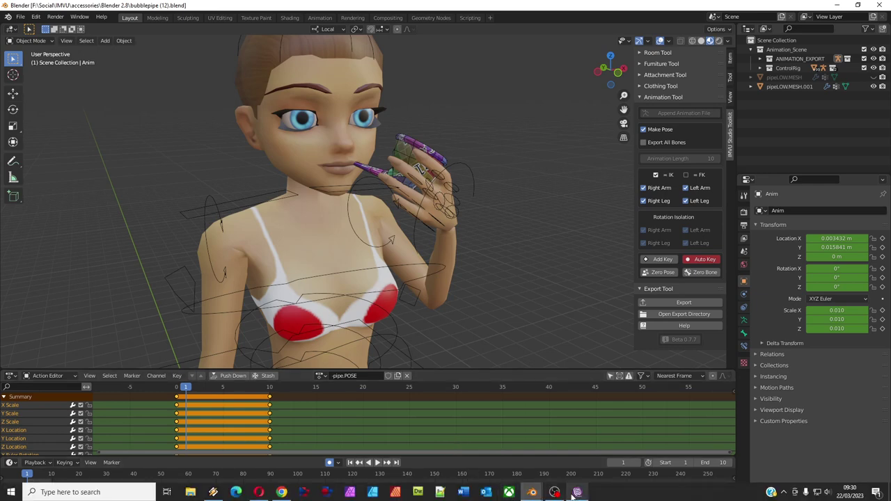
pyautogui.click(532, 492)
pyautogui.scroll(-5, 487, 334)
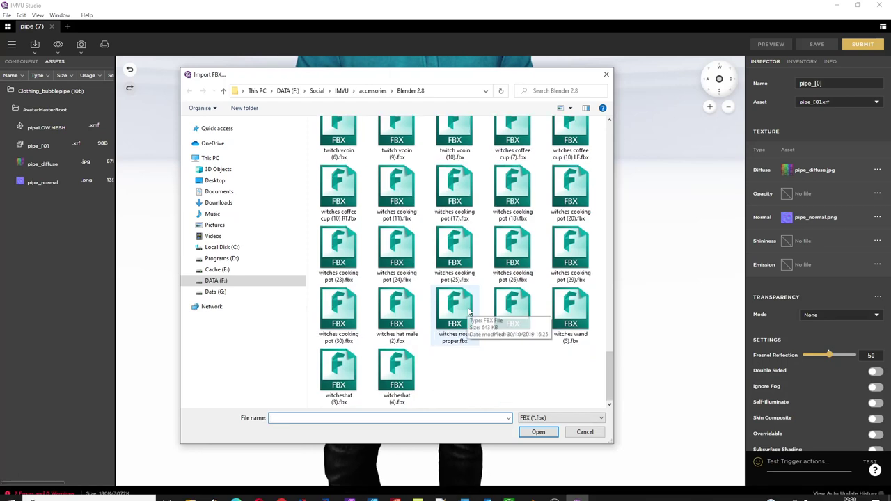
pyautogui.scroll(10, 466, 292)
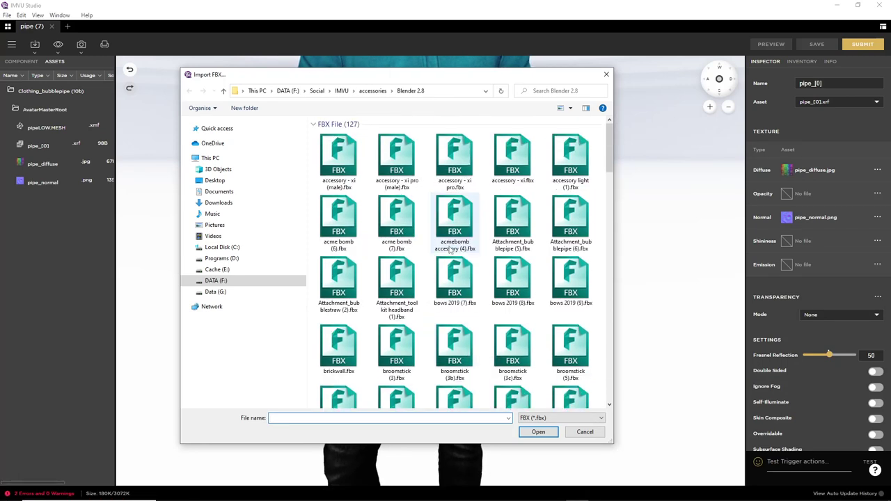
pyautogui.click(374, 91)
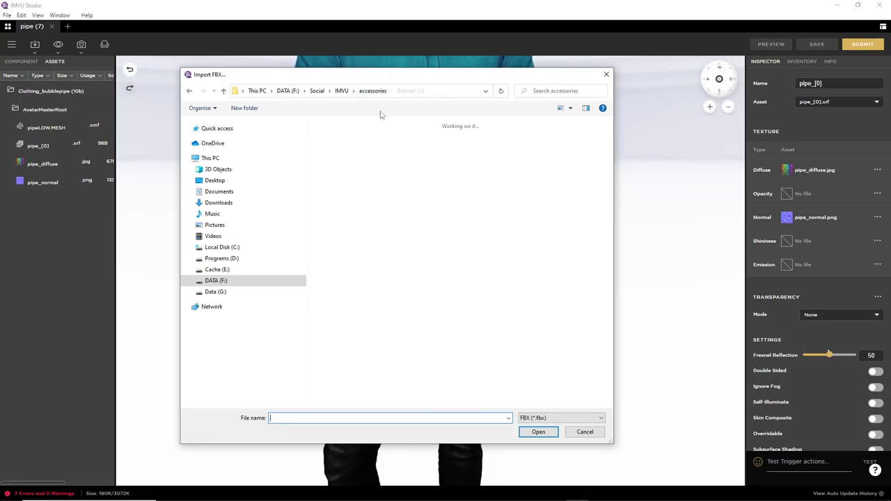
pyautogui.click(393, 91)
pyautogui.click(411, 105)
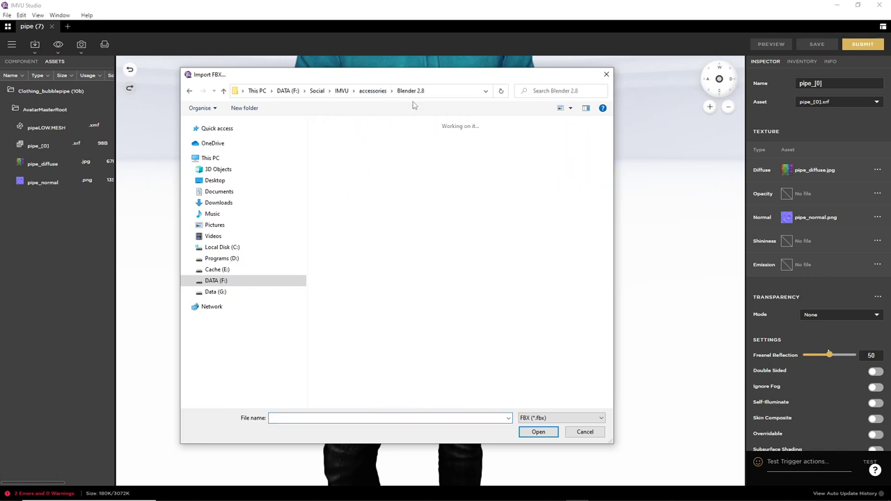
# Open Pose_bubblepipe (12).fbx from the Blender 2.8 folder for import.
pyautogui.scroll(-10, 453, 335)
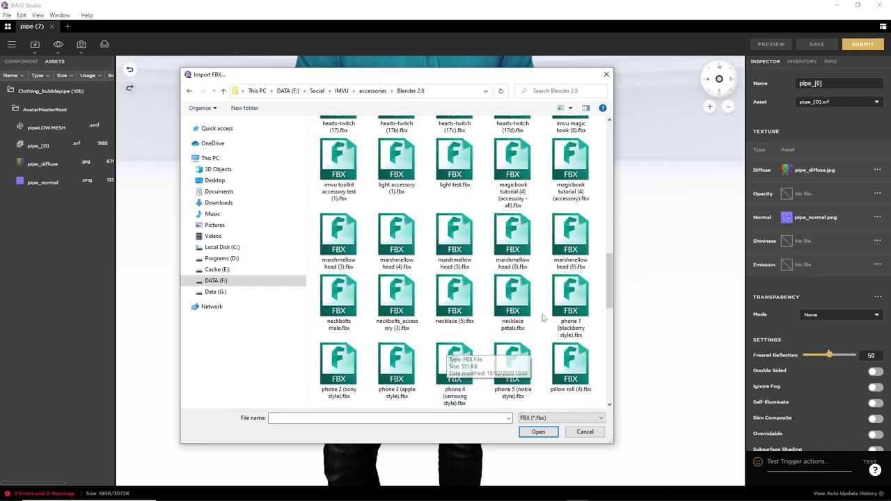
pyautogui.scroll(-3, 565, 384)
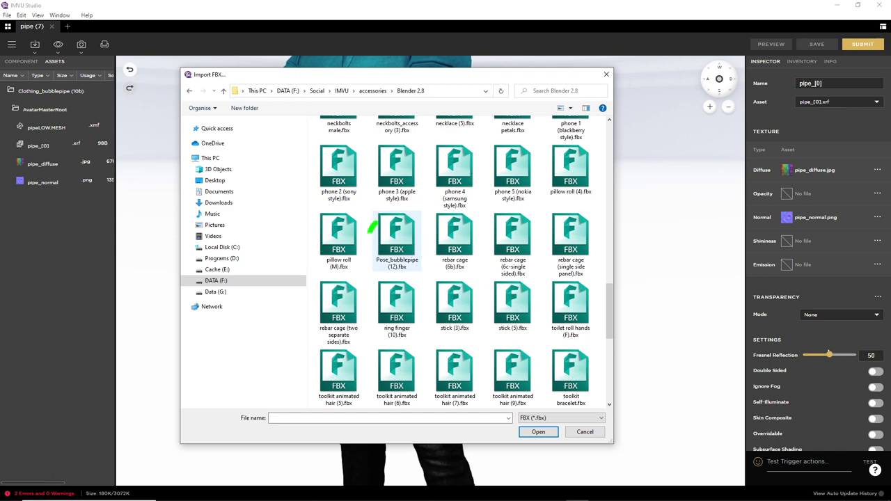
pyautogui.click(397, 241)
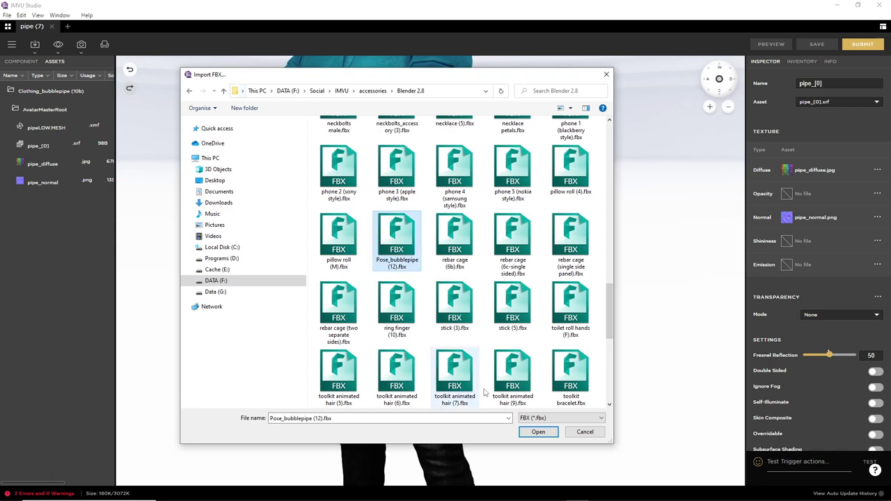
pyautogui.click(538, 432)
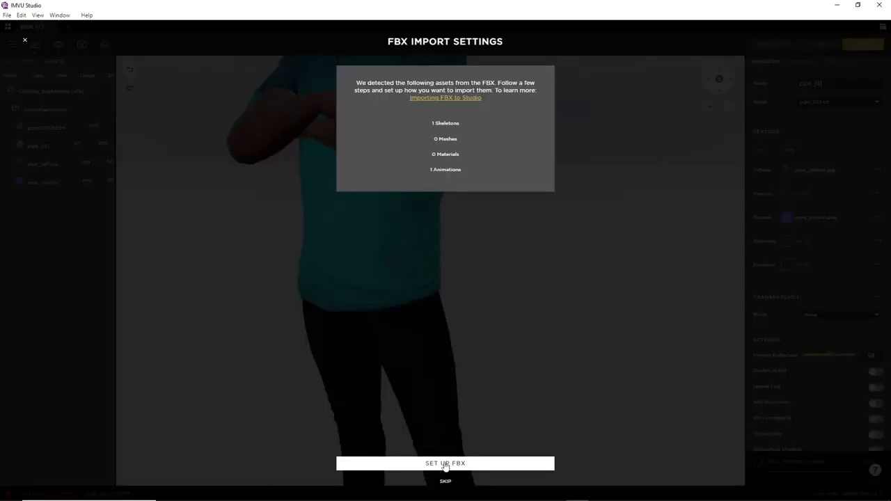
# Set up the pose FBX import and accept the AvatarMasterRoot skeleton and mesh settings.
pyautogui.click(446, 465)
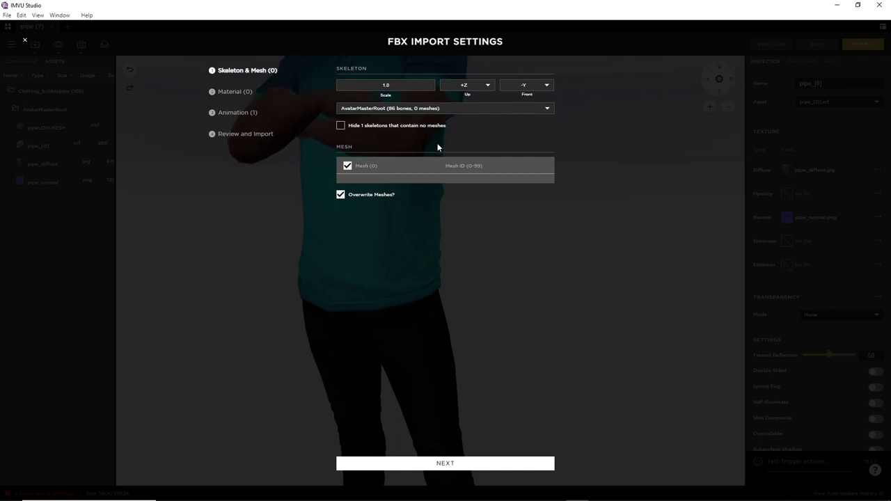
pyautogui.moveTo(394, 127); pyautogui.dragTo(431, 162)
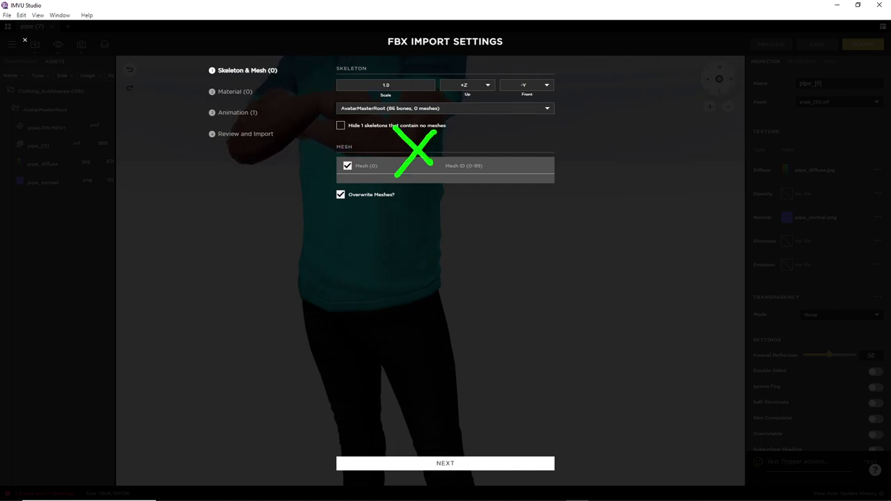
pyautogui.click(450, 465)
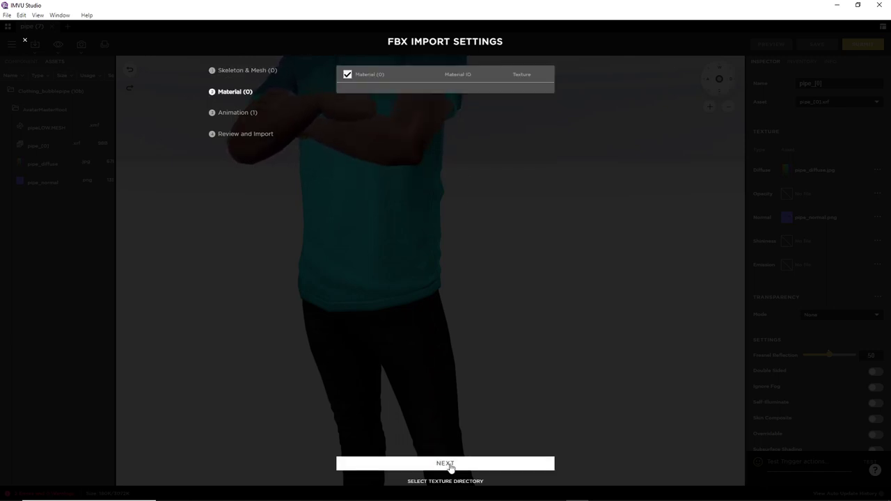
# Accept the material and animation settings and import Anim--pipe.POSE into the product.
pyautogui.click(447, 465)
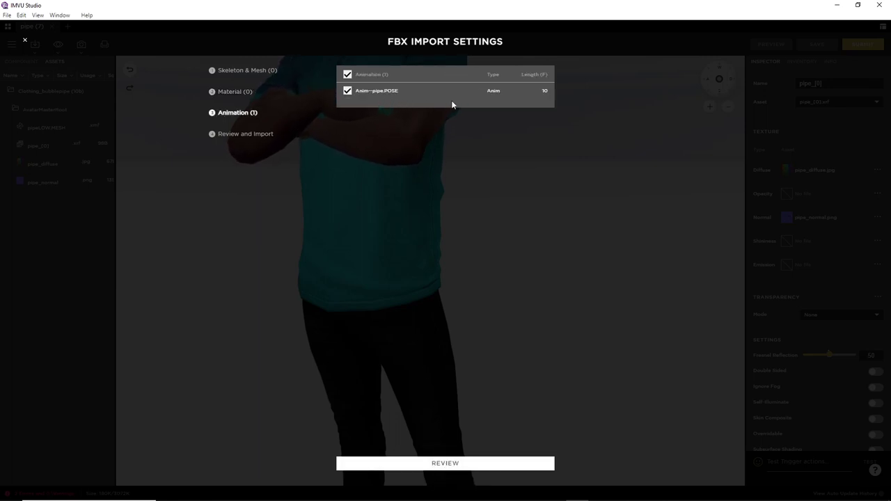
pyautogui.click(434, 465)
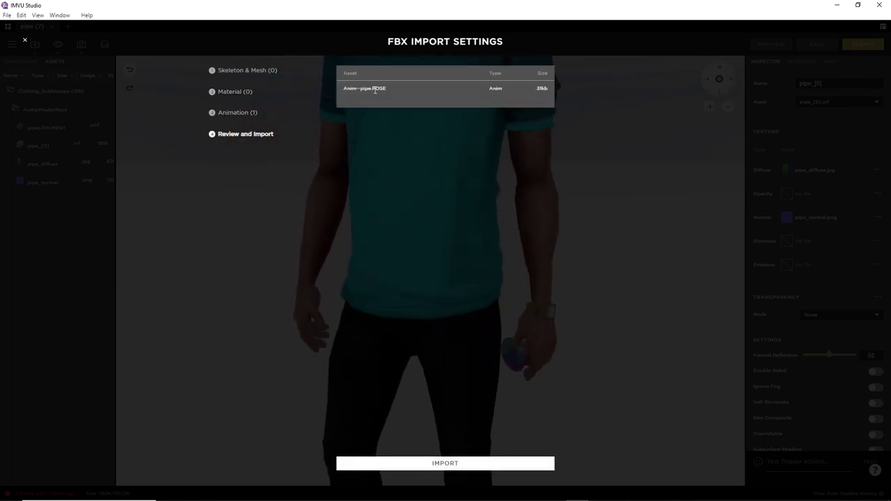
pyautogui.click(450, 465)
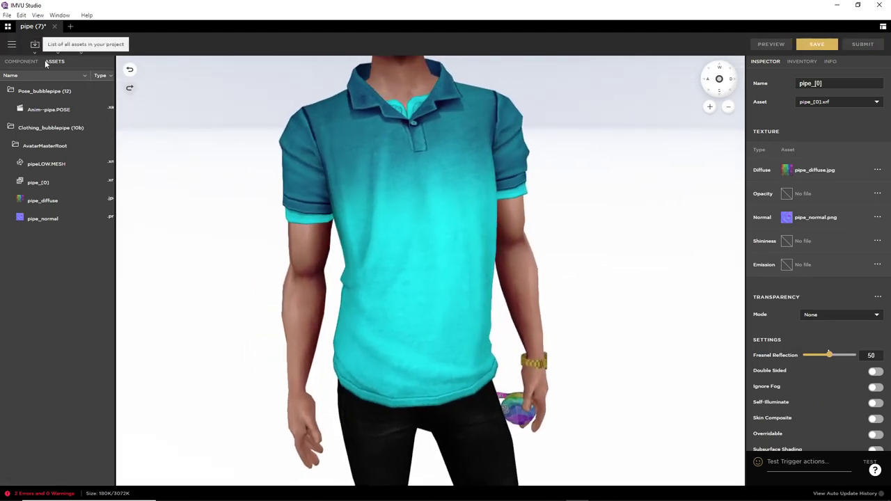
# Create a new action in the pipe (7) product and name its trigger stance.Idle.
pyautogui.click(21, 62)
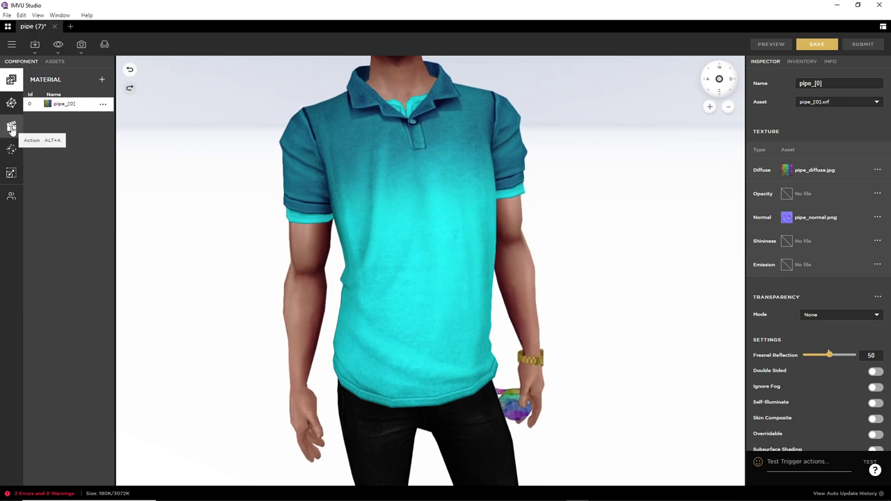
pyautogui.click(11, 128)
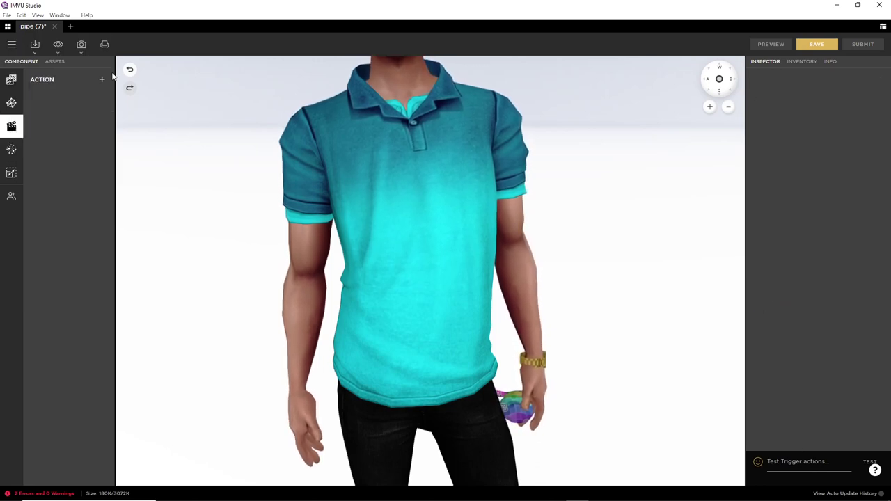
pyautogui.click(102, 80)
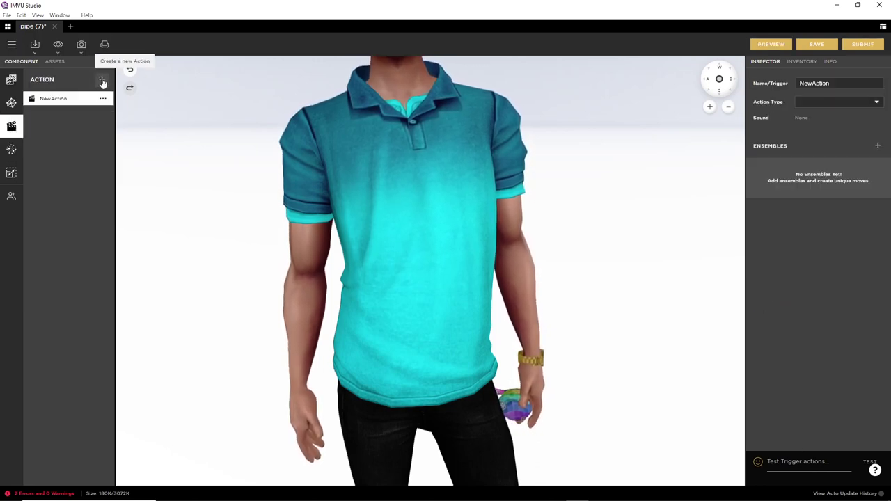
pyautogui.doubleClick(814, 82)
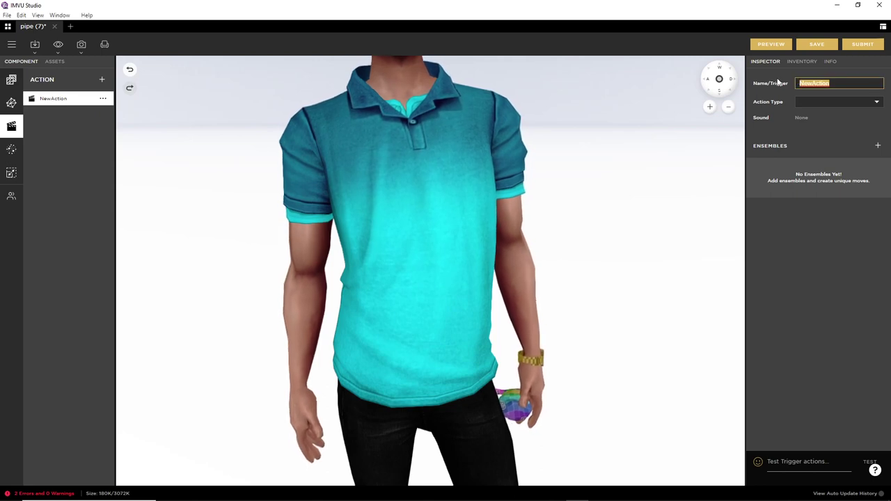
pyautogui.write('stanc')
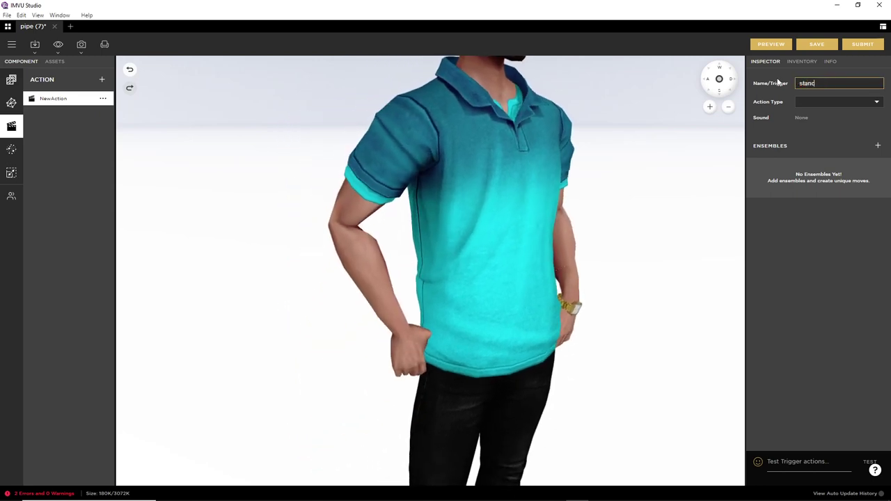
pyautogui.write('e.Idle')
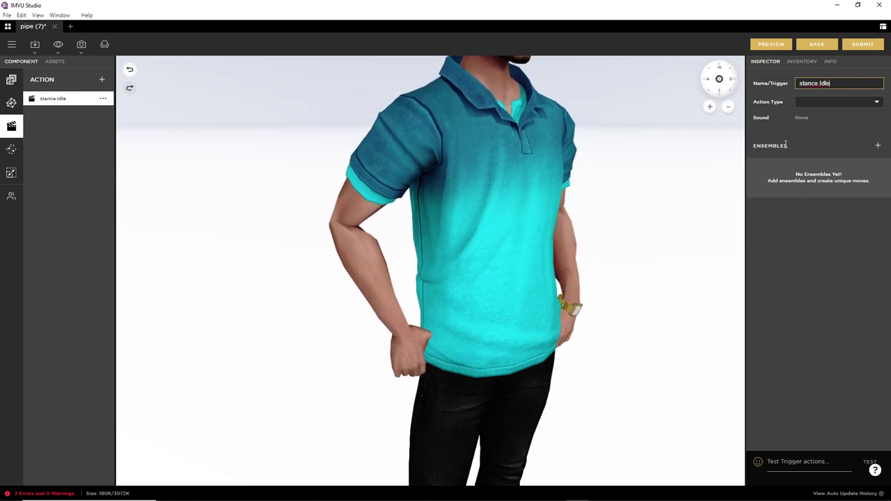
# Start a new ensemble for the stance.Idle action and assign Anim--pipe.POSE.xaf as its skeletal animation.
pyautogui.click(877, 148)
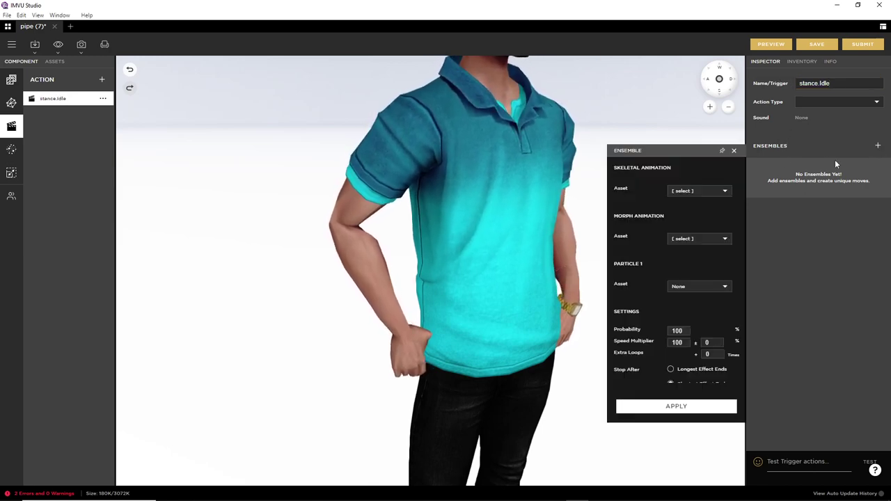
pyautogui.hotkey('ctrl', '2')
pyautogui.moveTo(610, 196); pyautogui.dragTo(626, 197)
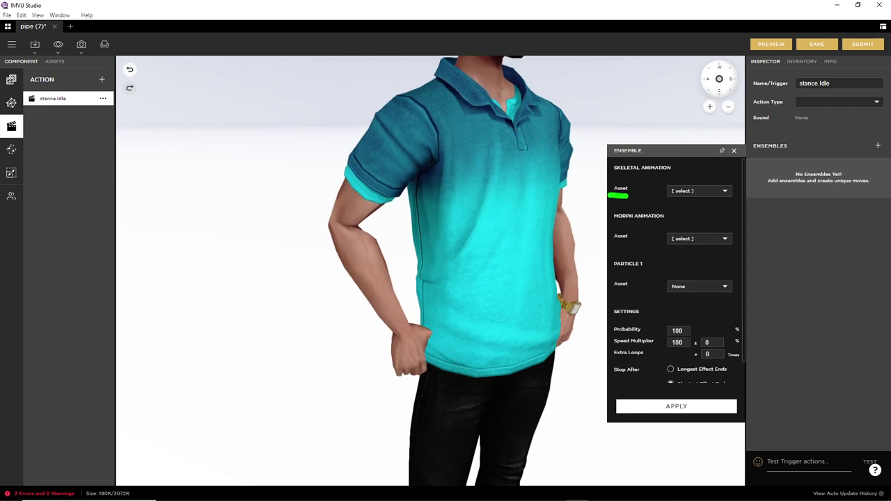
pyautogui.click(701, 192)
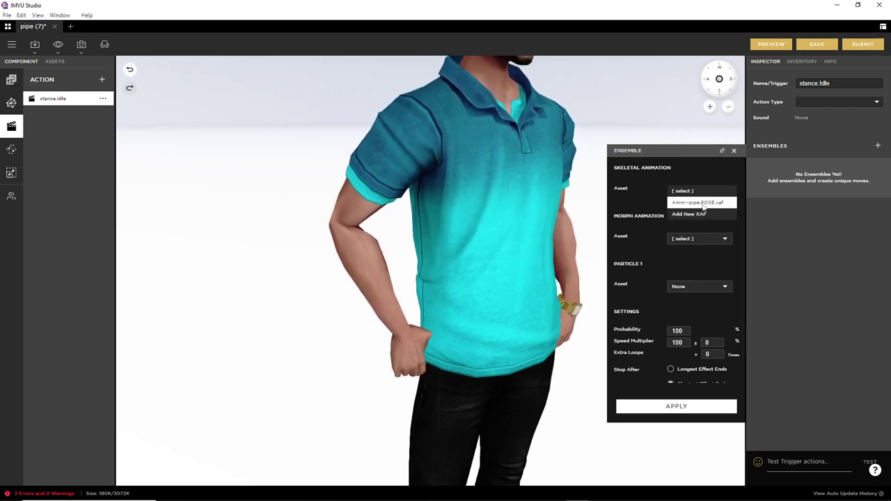
pyautogui.click(693, 203)
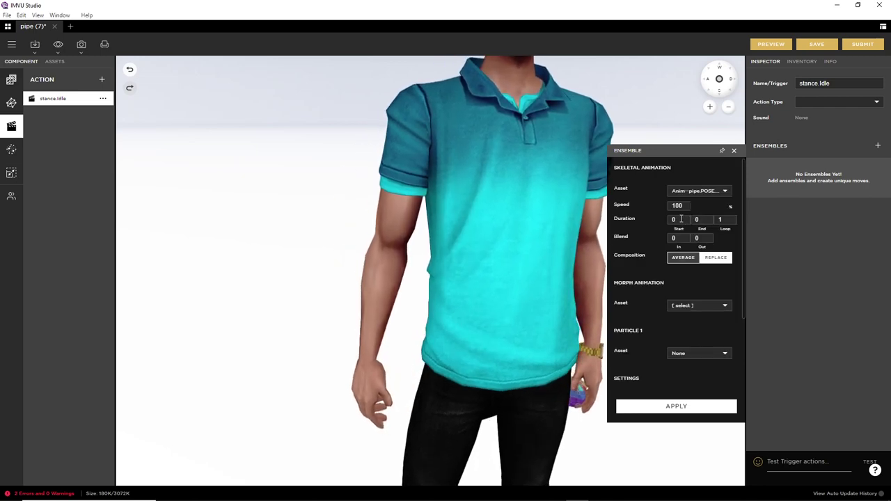
# Set the skeletal animation's duration to start 1, end 2 and loop 0, and apply the ensemble.
pyautogui.moveTo(681, 220); pyautogui.dragTo(659, 217)
pyautogui.write('1')
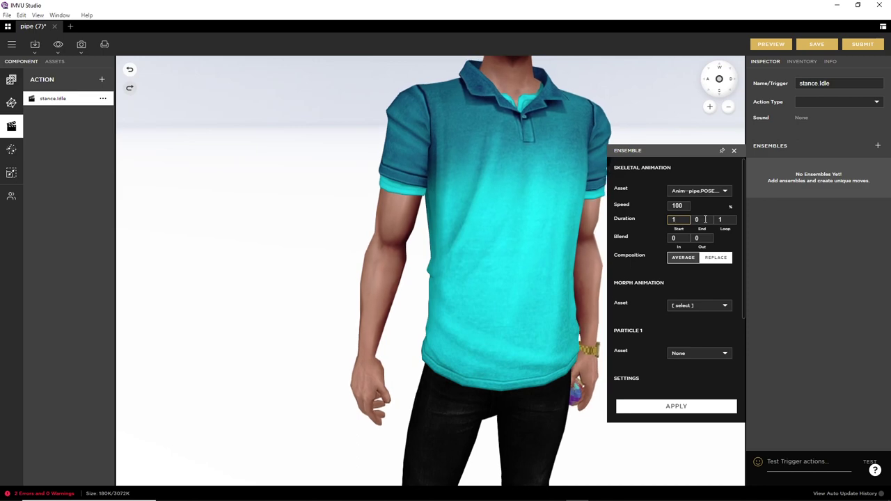
pyautogui.moveTo(706, 220)
pyautogui.mouseDown()
pyautogui.moveTo(693, 219)
pyautogui.moveTo(716, 219)
pyautogui.mouseUp()
pyautogui.write('2')
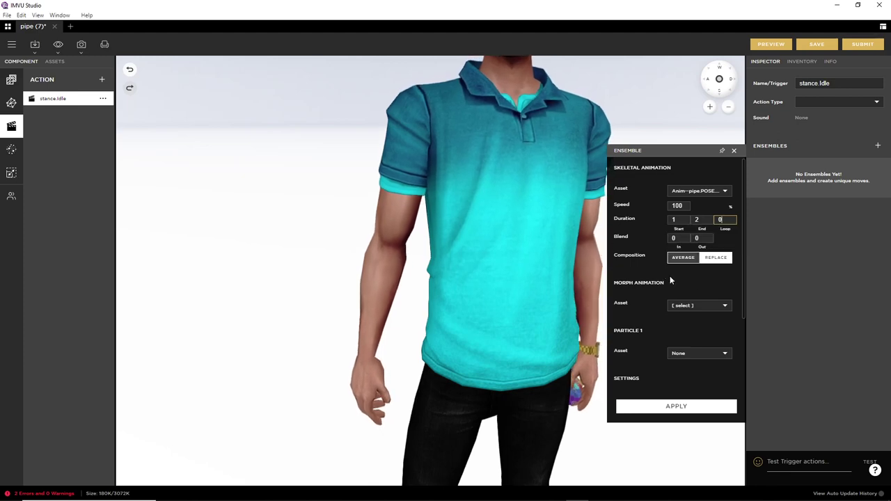
pyautogui.scroll(-3, 658, 301)
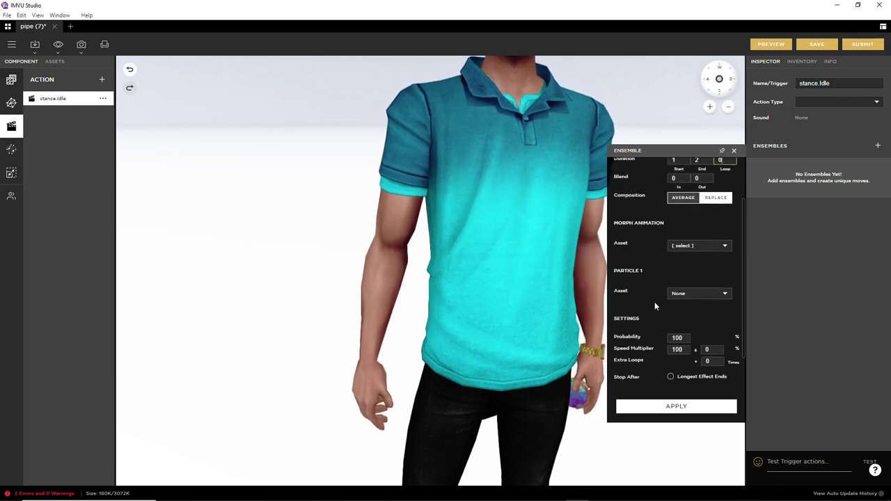
pyautogui.click(663, 408)
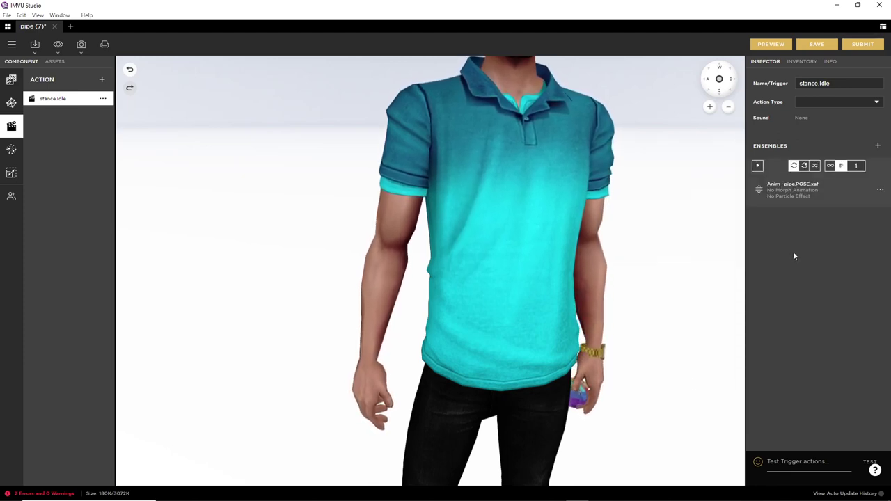
# Preview the product changes and examine the avatar's pose and the hand-held pipe from the side.
pyautogui.click(771, 46)
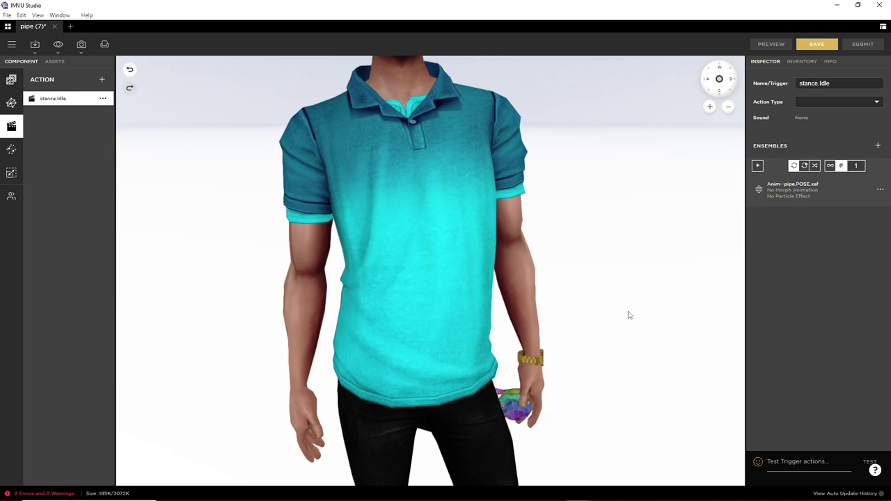
pyautogui.moveTo(629, 314); pyautogui.dragTo(563, 310)
pyautogui.moveTo(499, 233); pyautogui.dragTo(563, 316, button='right')
pyautogui.scroll(-3, 562, 313)
pyautogui.moveTo(517, 346); pyautogui.dragTo(534, 334)
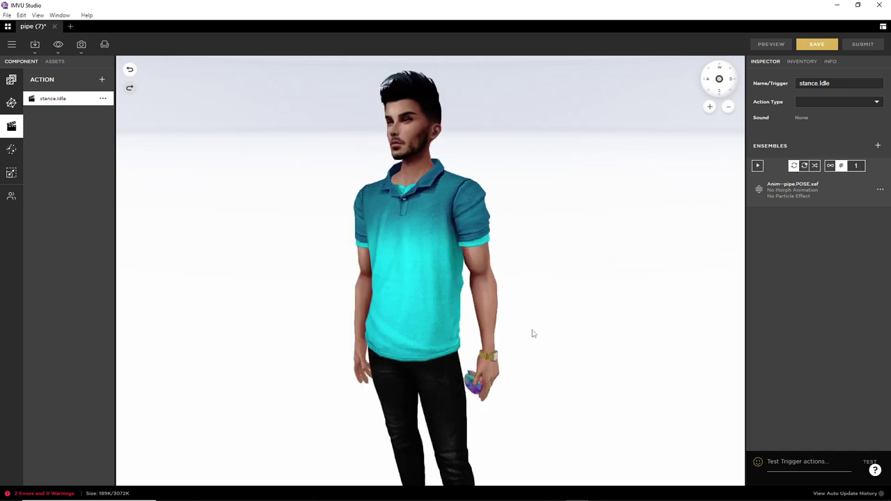
# Reopen the Anim--pipe.POSE.xaf ensemble for editing and turn on Disable Gaze.
pyautogui.click(881, 193)
pyautogui.click(841, 201)
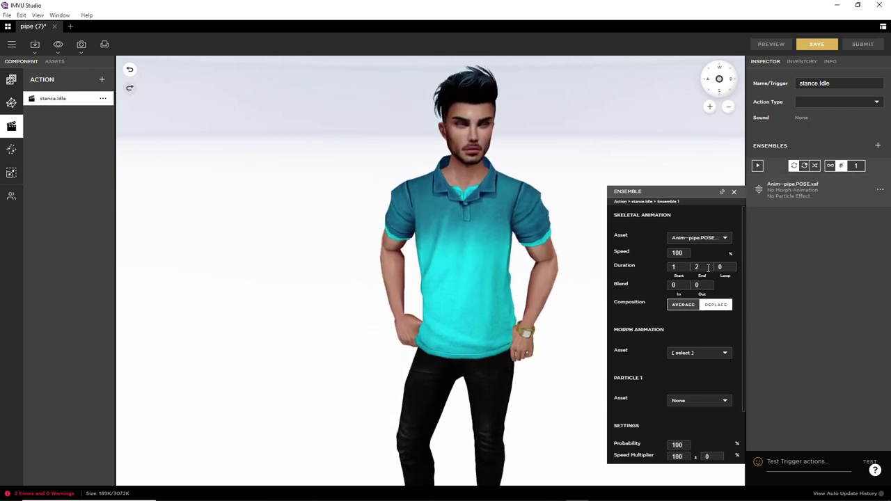
pyautogui.scroll(-1, 697, 357)
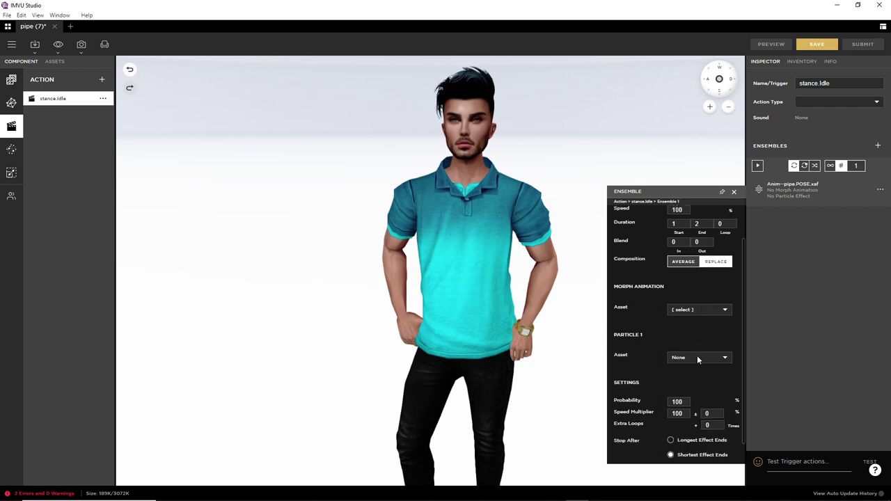
pyautogui.scroll(-1, 697, 356)
pyautogui.click(658, 456)
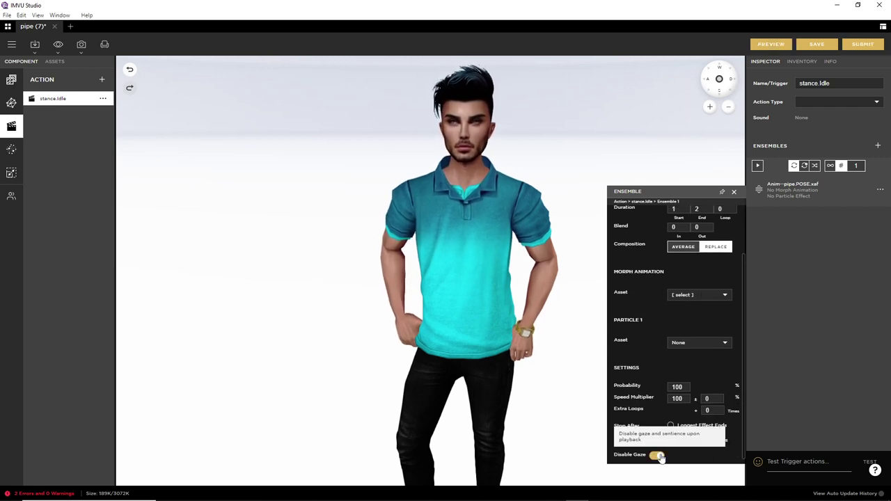
# Preview the ensemble change and set the stance.Idle action's type to Avatar.
pyautogui.click(771, 44)
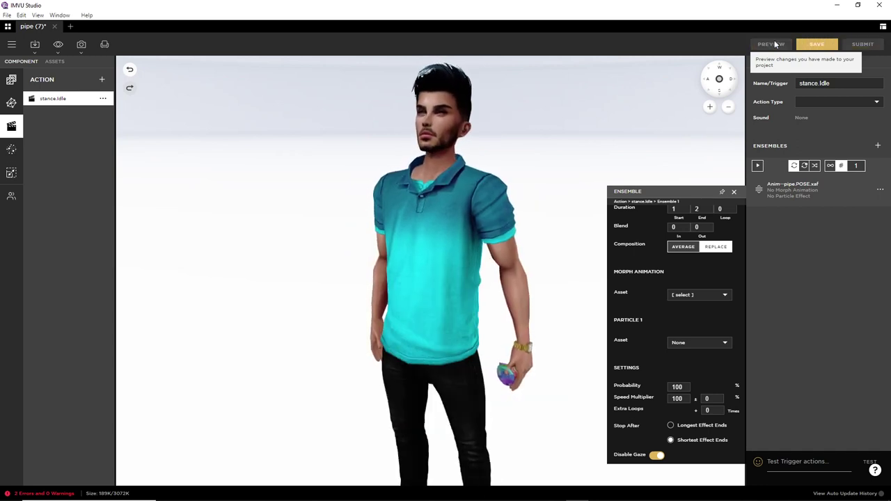
pyautogui.click(831, 103)
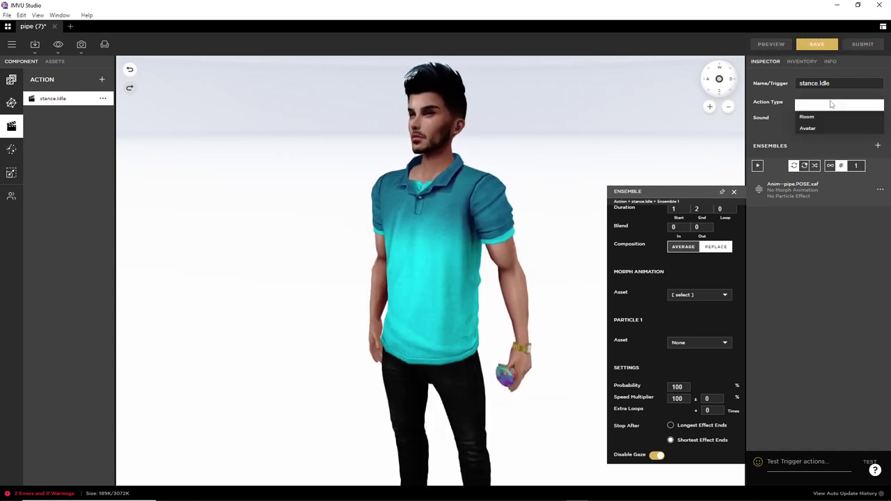
pyautogui.click(808, 128)
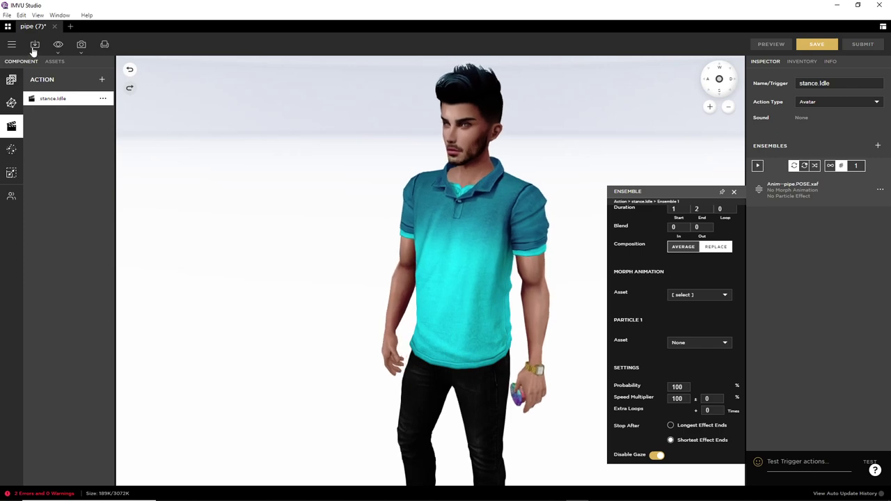
# Derive a new product from the base product with PID 10945930 and frame its full avatar.
pyautogui.click(59, 44)
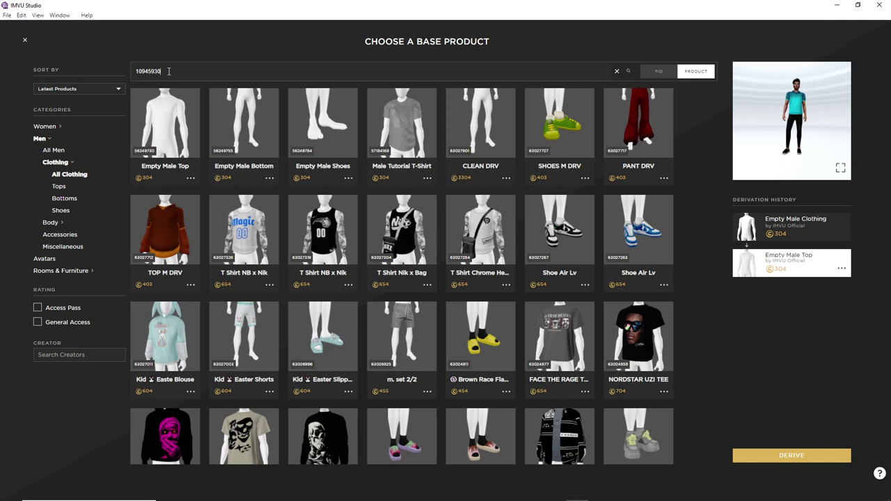
pyautogui.click(658, 72)
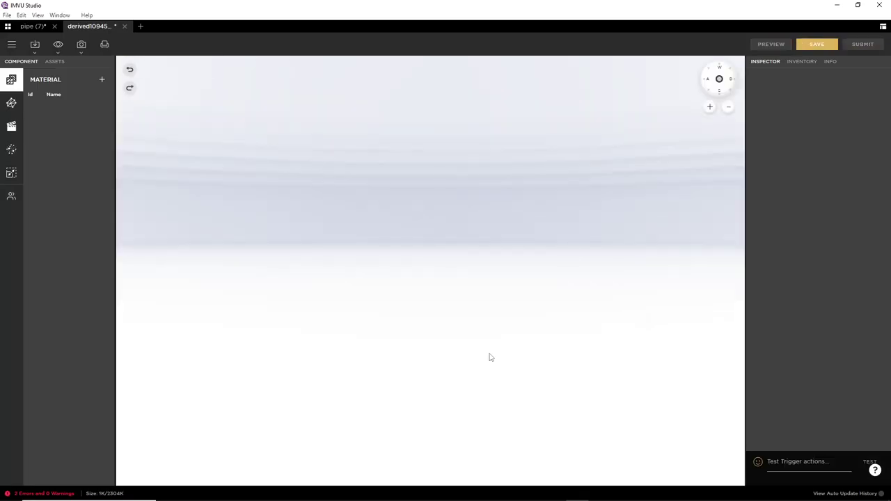
pyautogui.scroll(5, 380, 342)
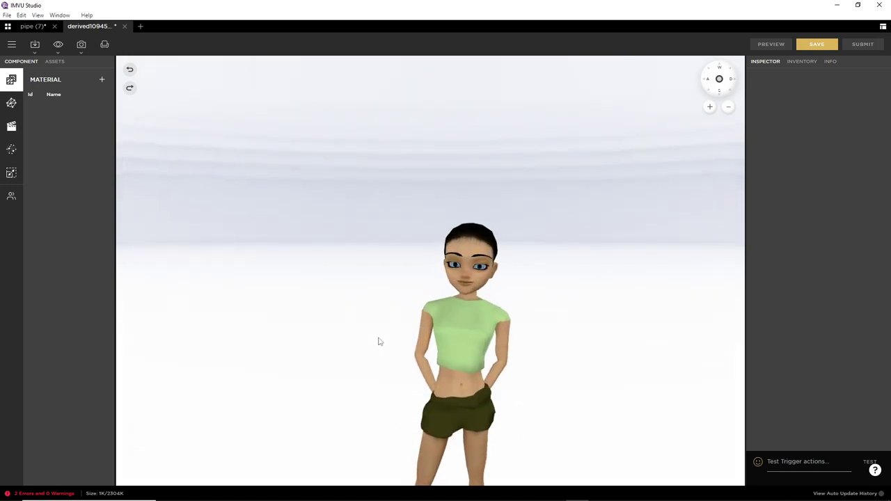
pyautogui.scroll(-2, 380, 342)
pyautogui.moveTo(392, 349); pyautogui.dragTo(362, 287, button='middle')
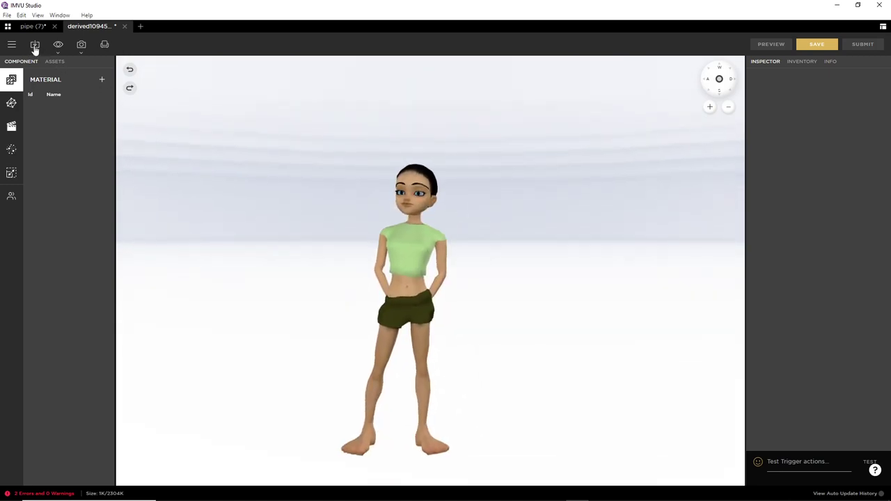
# Open Clothing_bubblepipe (10b).fbx from the Blender 2.8 folder for import into the new derived product.
pyautogui.click(35, 45)
pyautogui.click(48, 84)
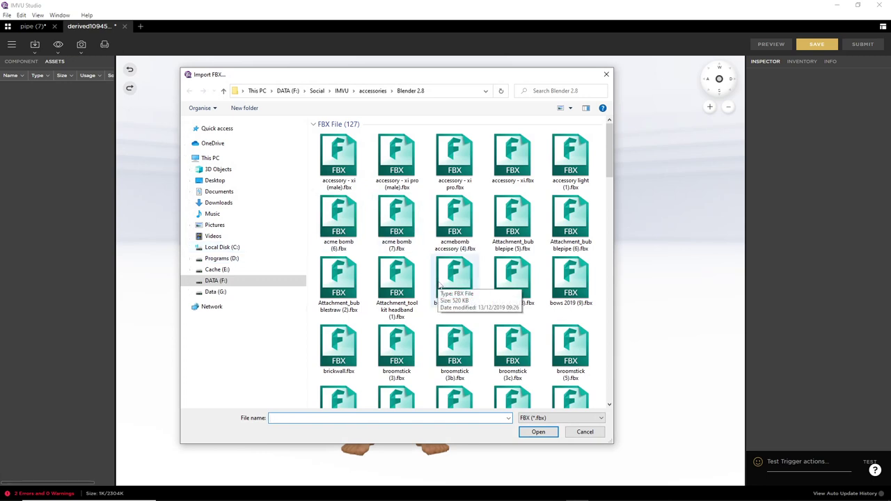
pyautogui.scroll(-3, 448, 325)
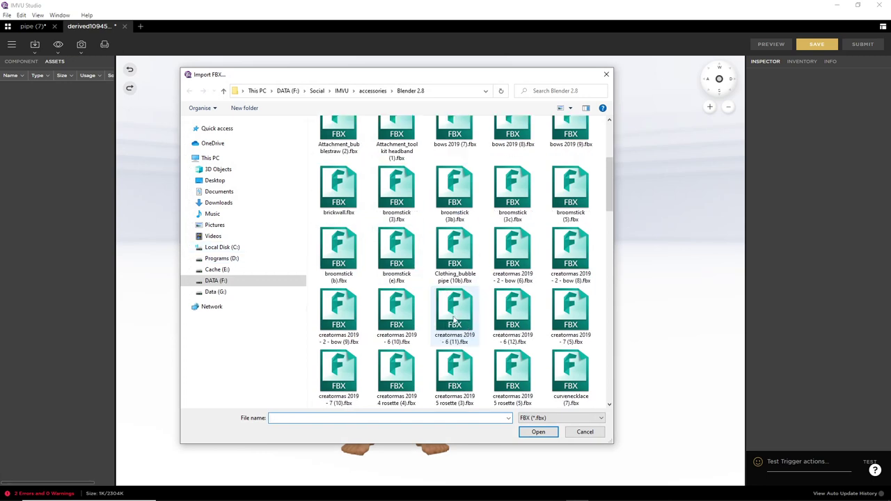
pyautogui.moveTo(437, 241)
pyautogui.mouseDown()
pyautogui.moveTo(433, 258)
pyautogui.moveTo(459, 243)
pyautogui.mouseUp()
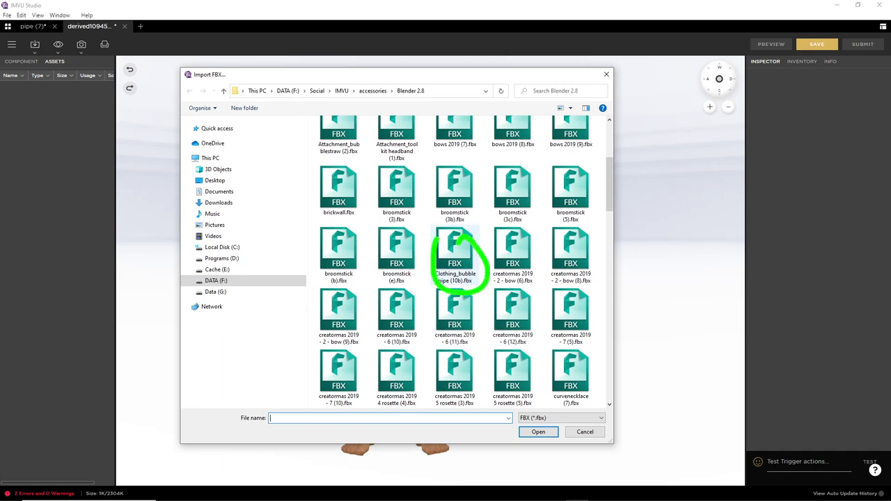
pyautogui.click(455, 252)
pyautogui.click(539, 432)
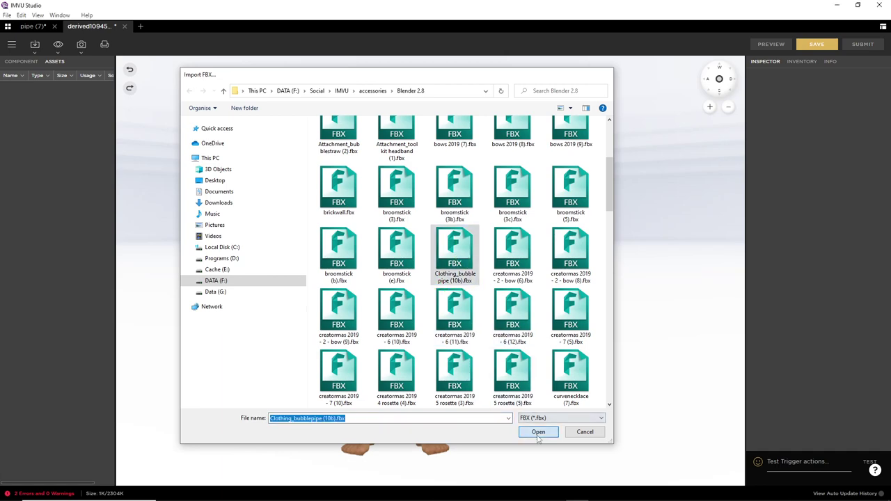
# Import the pipeLOW.MESH with mesh ID 51 and its pipe_[0] material, keeping the other FBX import settings.
pyautogui.click(447, 463)
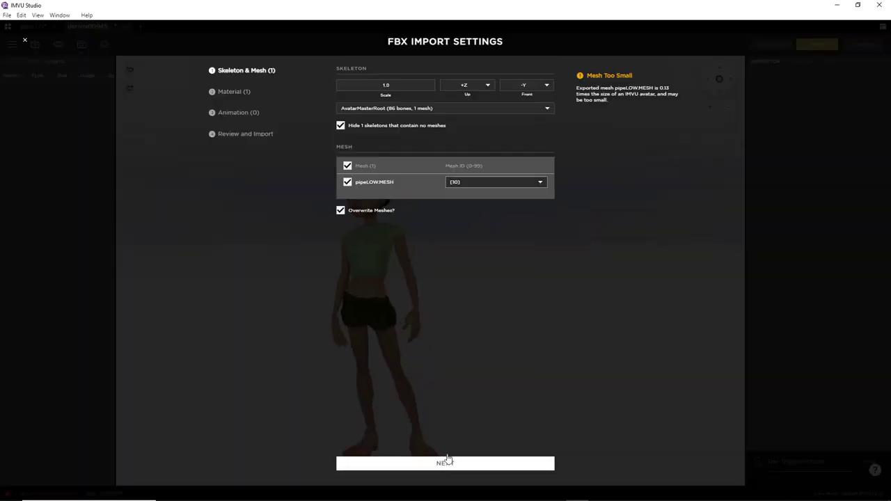
pyautogui.click(461, 181)
pyautogui.scroll(-10, 471, 221)
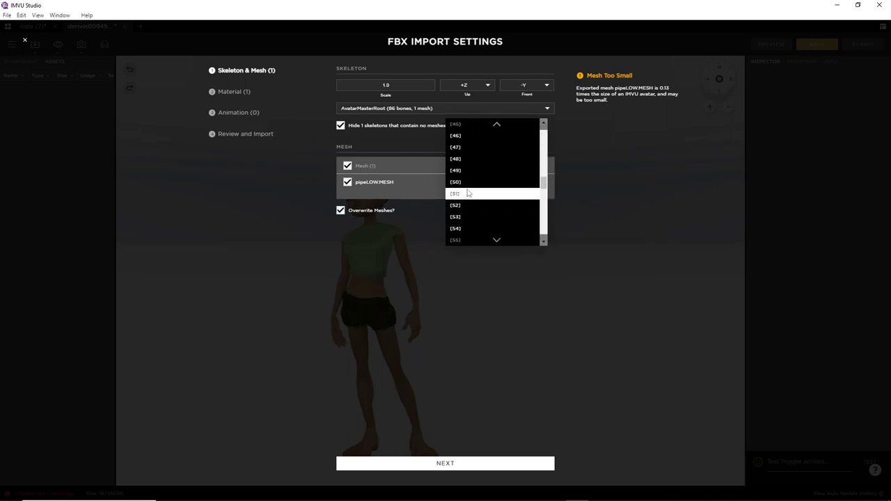
pyautogui.click(467, 190)
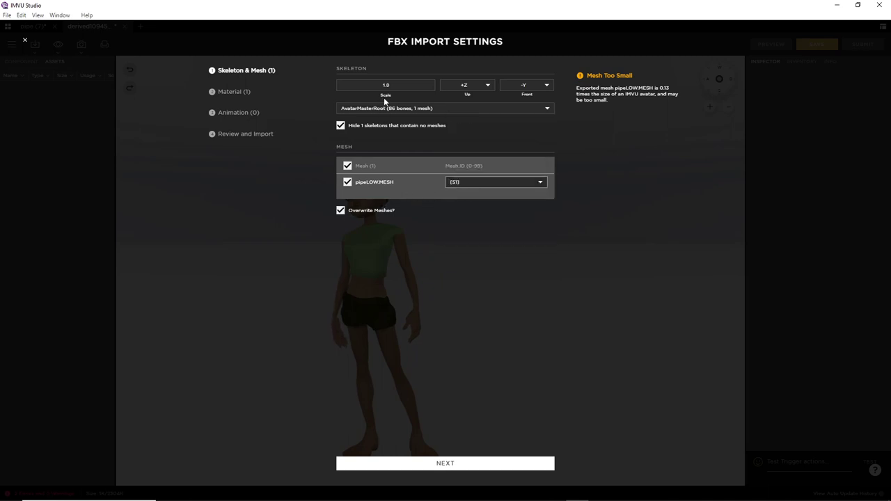
pyautogui.click(452, 466)
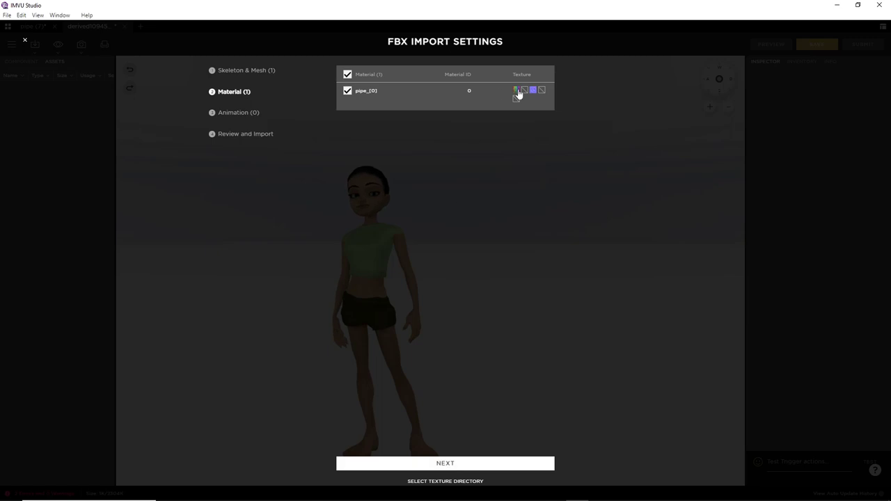
pyautogui.click(447, 464)
pyautogui.click(456, 464)
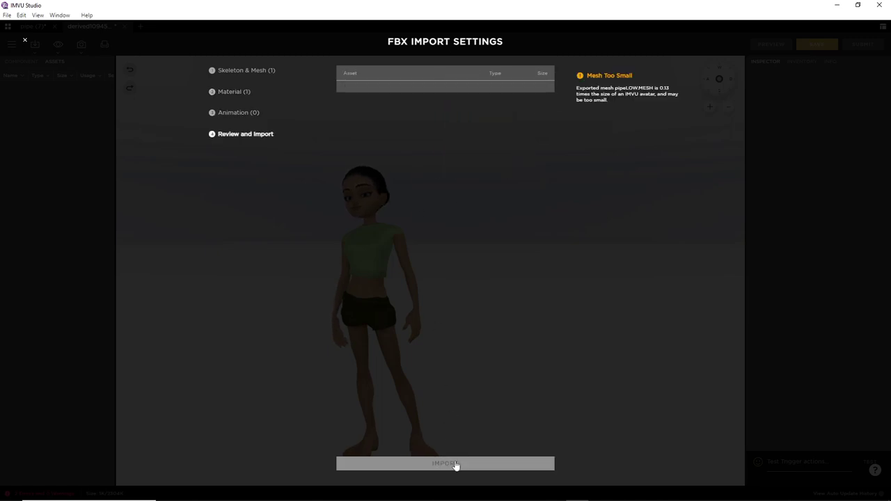
pyautogui.click(446, 465)
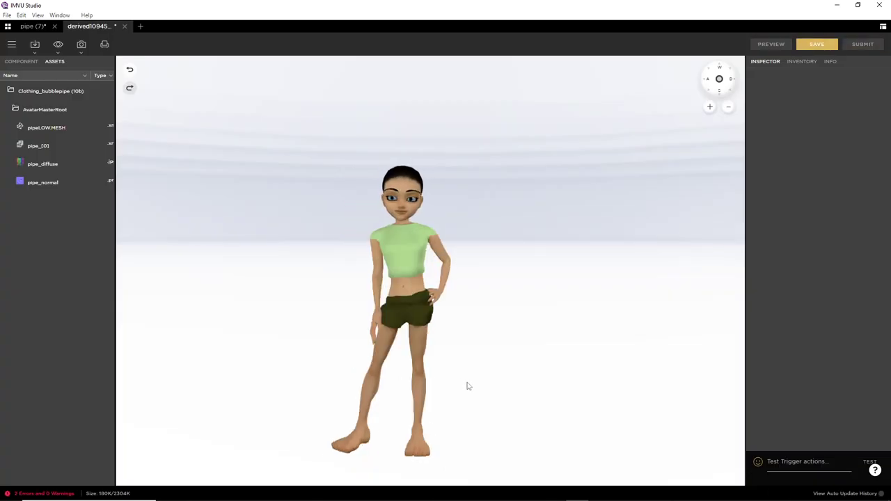
# Inspect the imported pipe in the avatar's hand from the front, back, side and below.
pyautogui.moveTo(475, 383); pyautogui.dragTo(327, 388)
pyautogui.scroll(6, 388, 369)
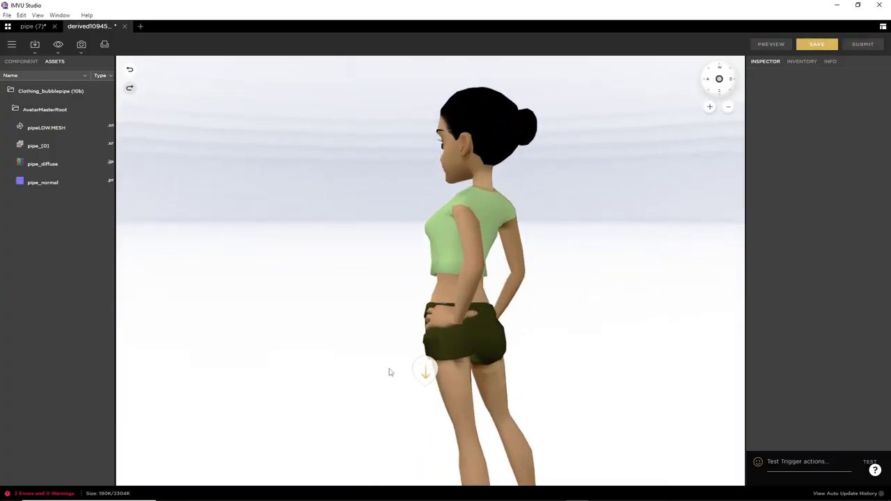
pyautogui.moveTo(486, 387); pyautogui.dragTo(446, 390)
pyautogui.scroll(3, 446, 390)
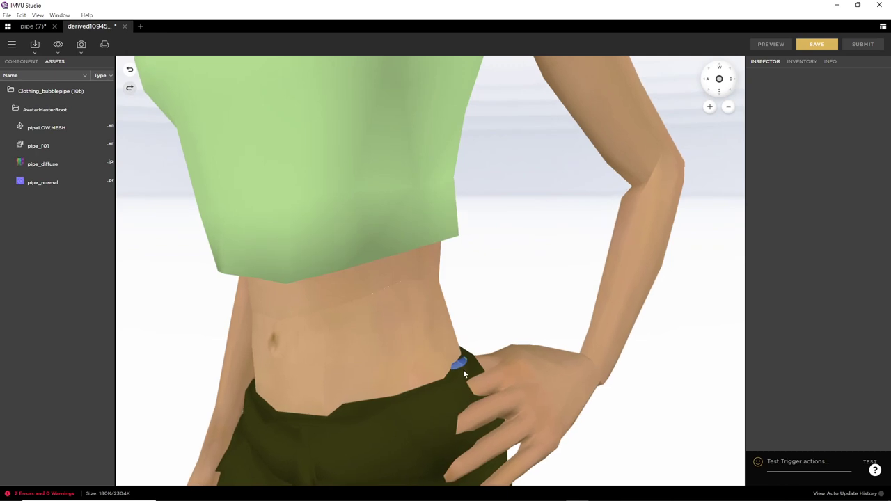
pyautogui.scroll(-5, 396, 360)
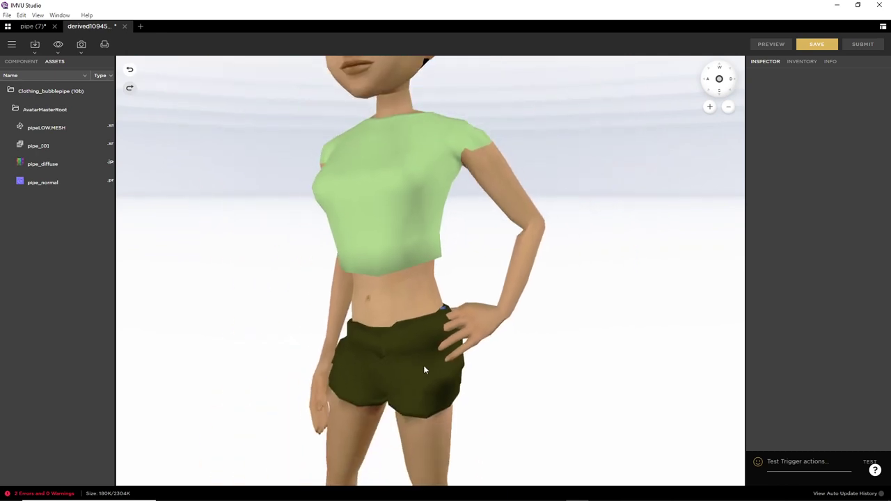
pyautogui.moveTo(423, 365); pyautogui.dragTo(509, 283)
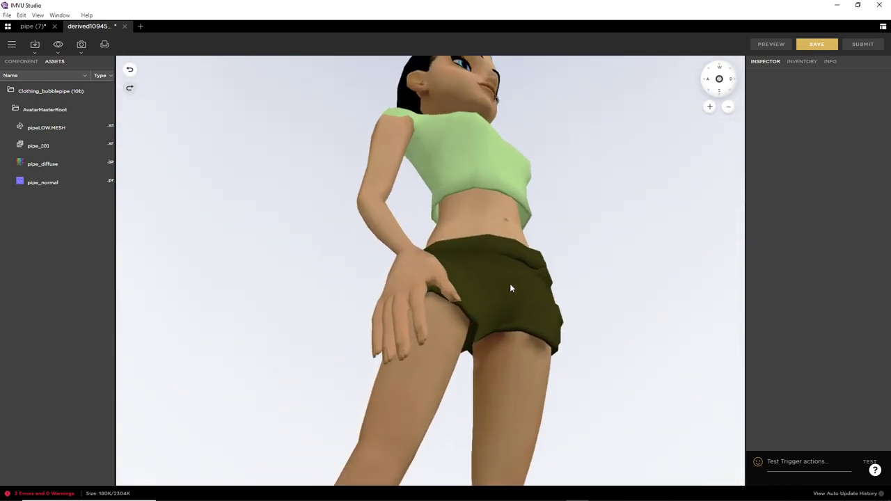
pyautogui.scroll(5, 529, 300)
pyautogui.moveTo(553, 324); pyautogui.dragTo(296, 189)
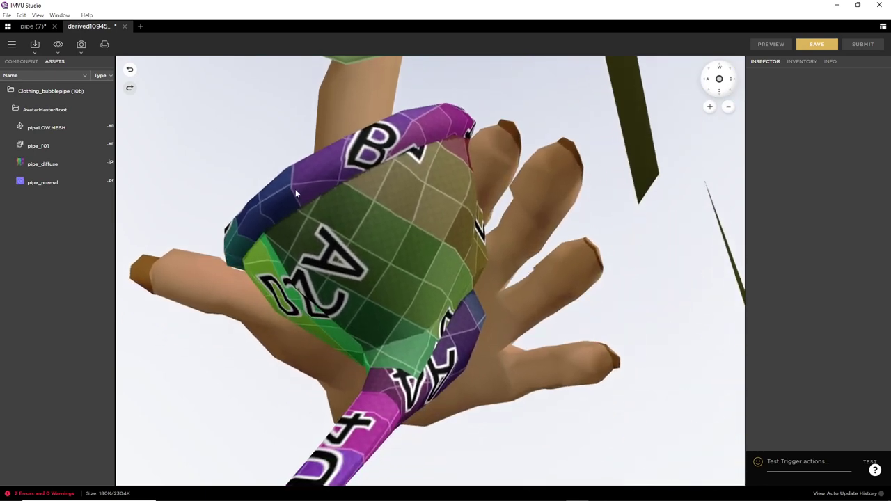
pyautogui.scroll(-5, 309, 196)
pyautogui.scroll(-3, 314, 209)
pyautogui.moveTo(376, 230); pyautogui.dragTo(291, 360)
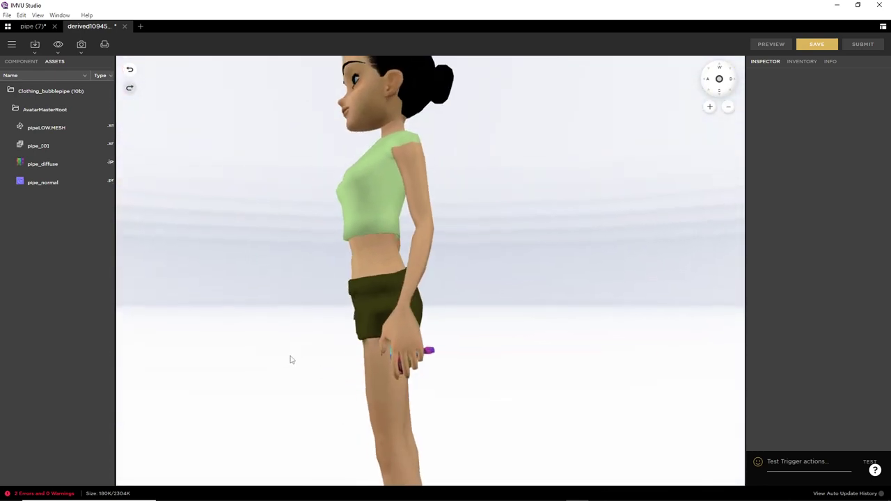
pyautogui.moveTo(290, 359); pyautogui.dragTo(393, 346, button='right')
pyautogui.moveTo(392, 346); pyautogui.dragTo(292, 209)
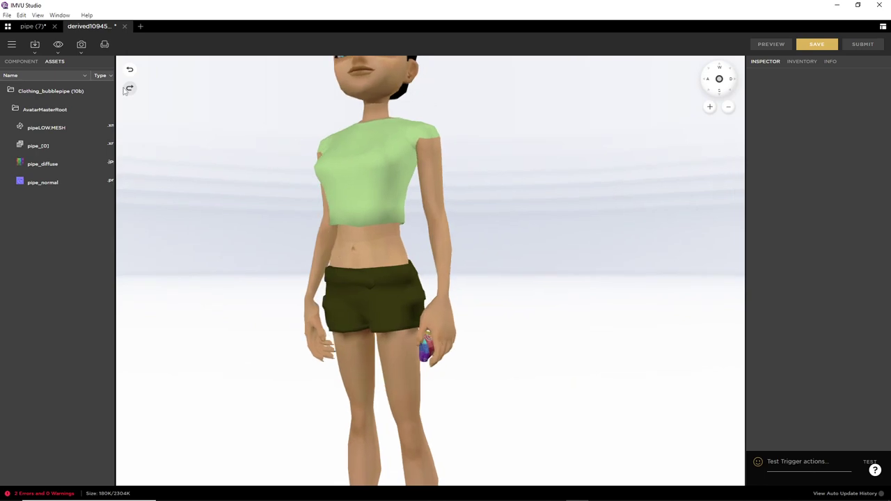
# Open Pose_bubblepipe (12).fbx from the Blender 2.8 folder for FBX import.
pyautogui.click(35, 46)
pyautogui.click(53, 78)
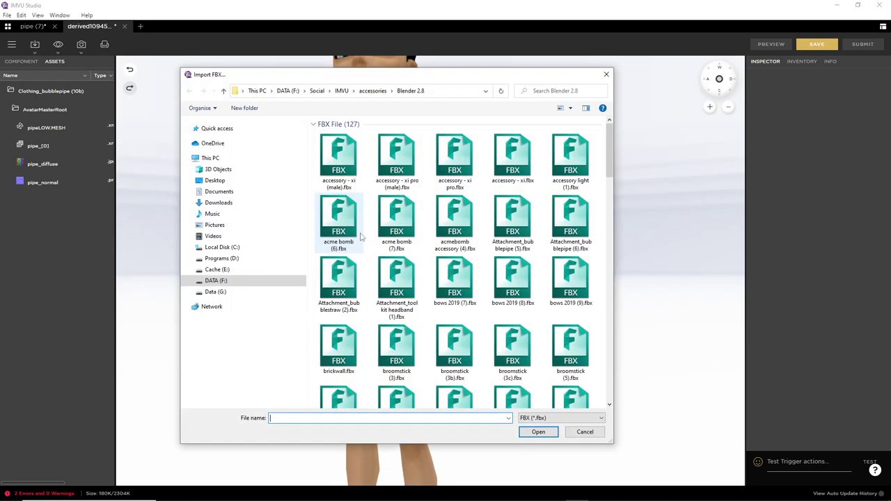
pyautogui.scroll(-10, 408, 293)
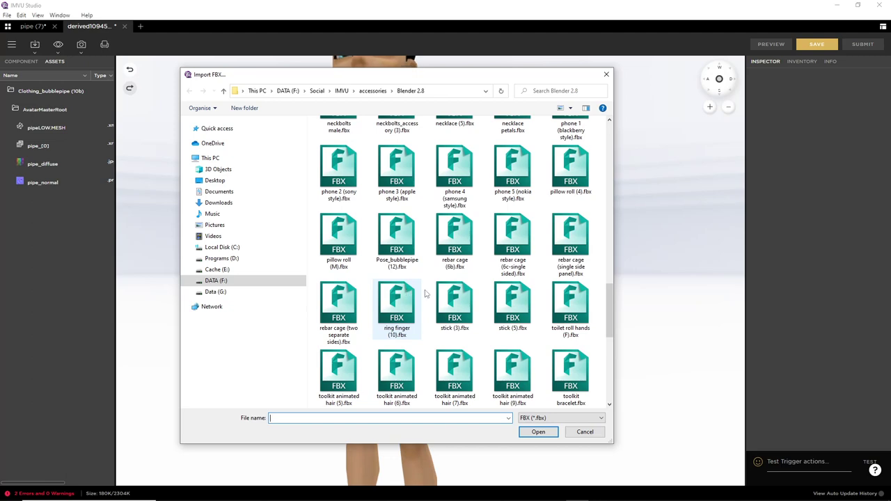
pyautogui.click(395, 242)
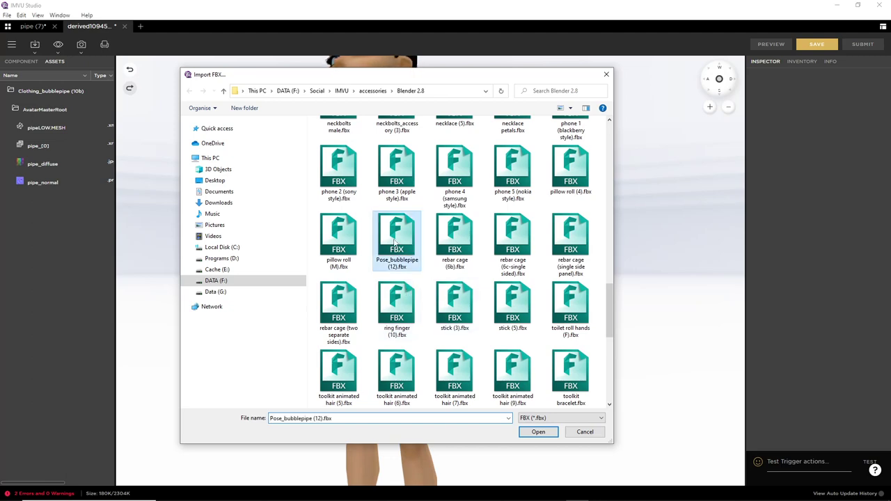
pyautogui.click(540, 431)
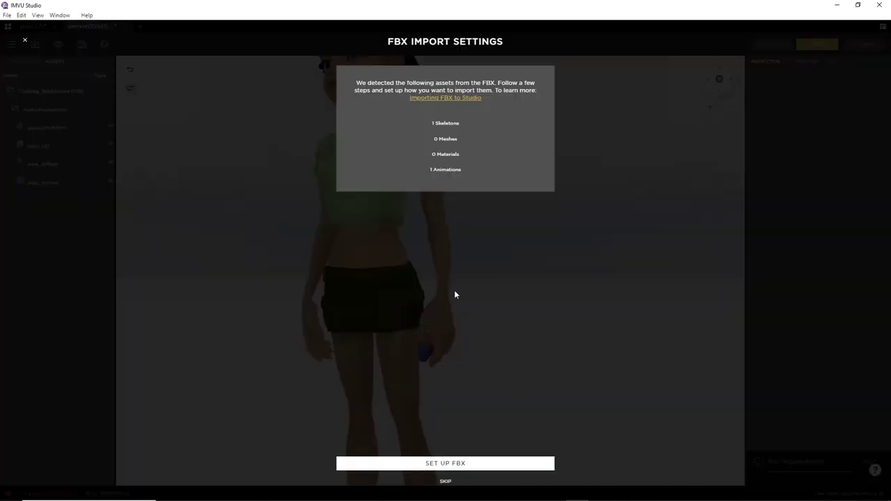
# Import the pose animation with the default FBX import settings.
pyautogui.click(452, 465)
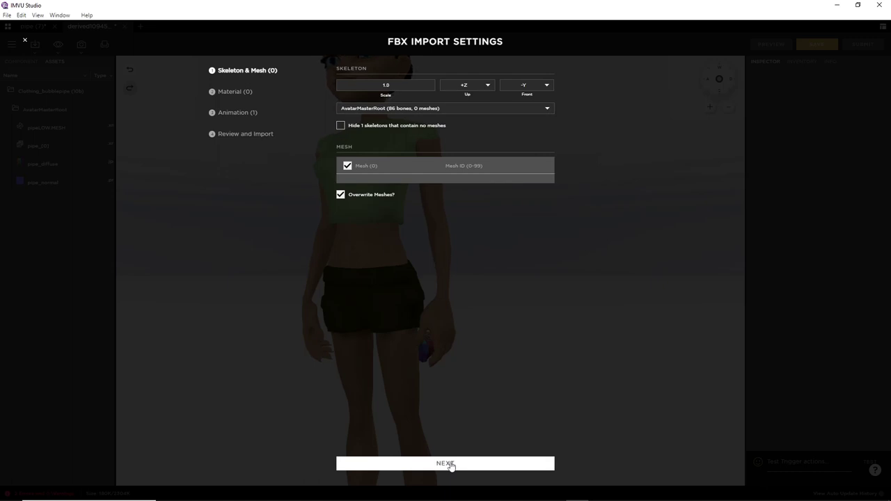
pyautogui.click(446, 464)
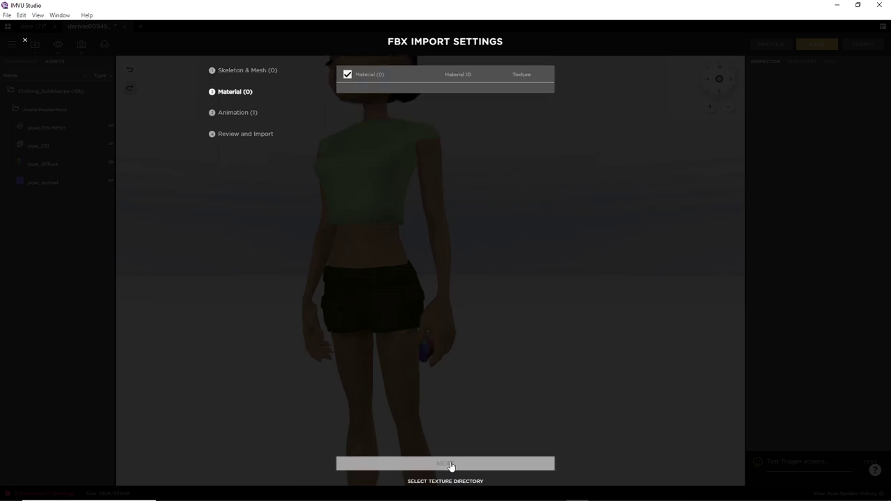
pyautogui.click(445, 463)
pyautogui.click(450, 466)
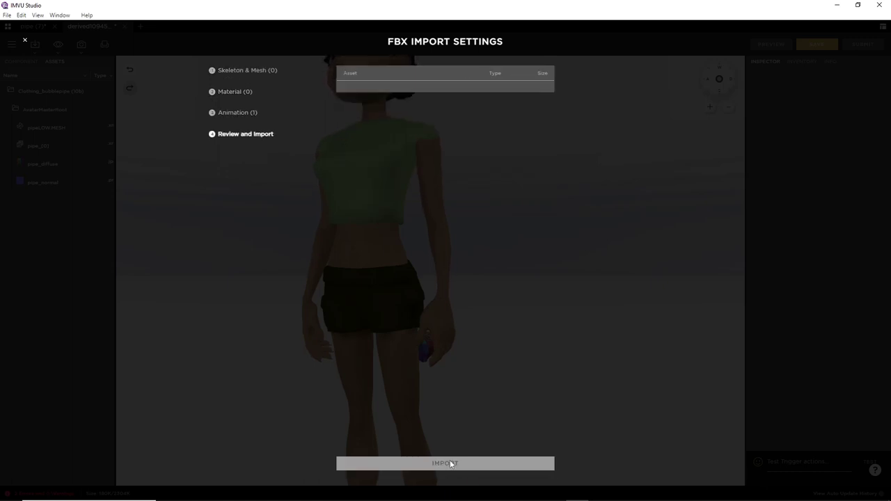
pyautogui.click(447, 472)
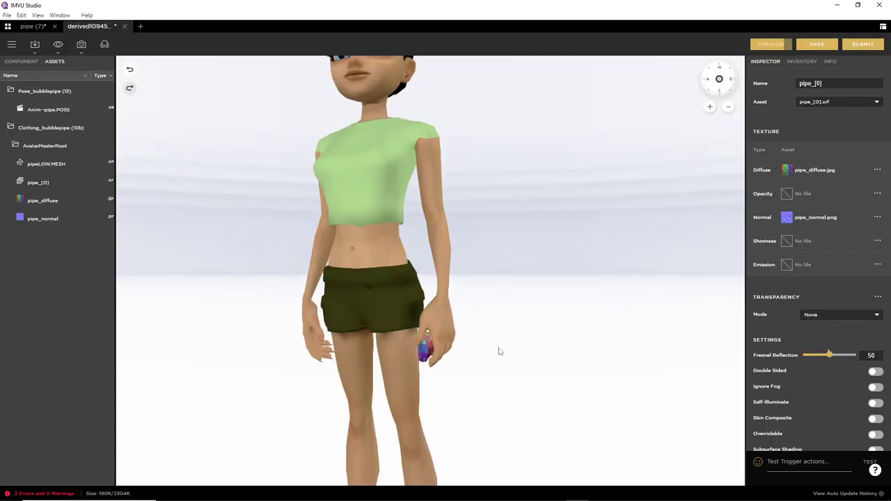
# Create a new action and name its trigger stance.Idle.
pyautogui.click(20, 61)
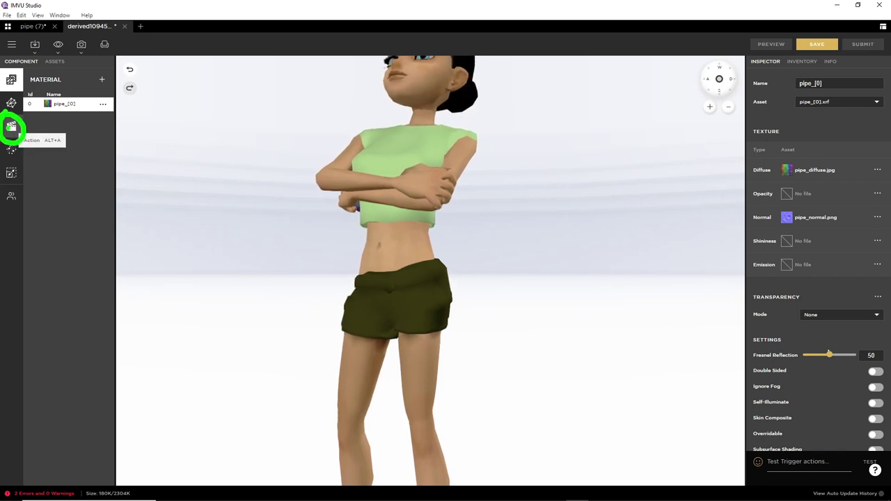
pyautogui.click(11, 127)
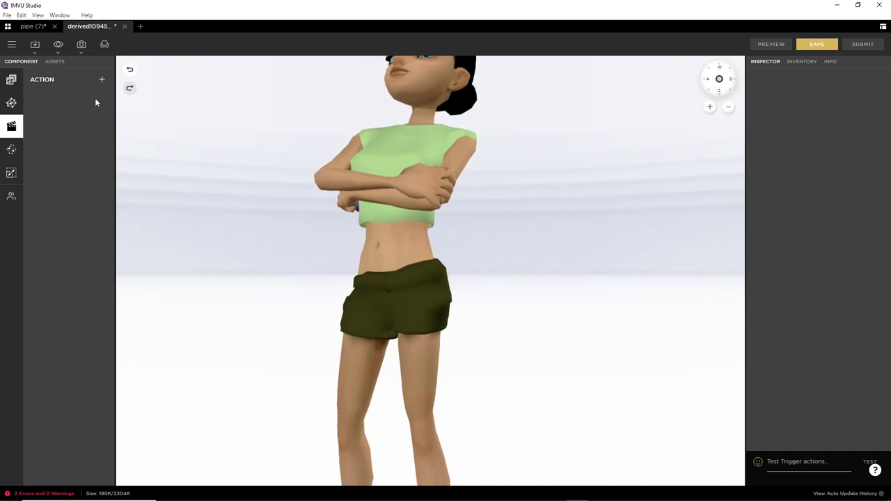
pyautogui.click(102, 81)
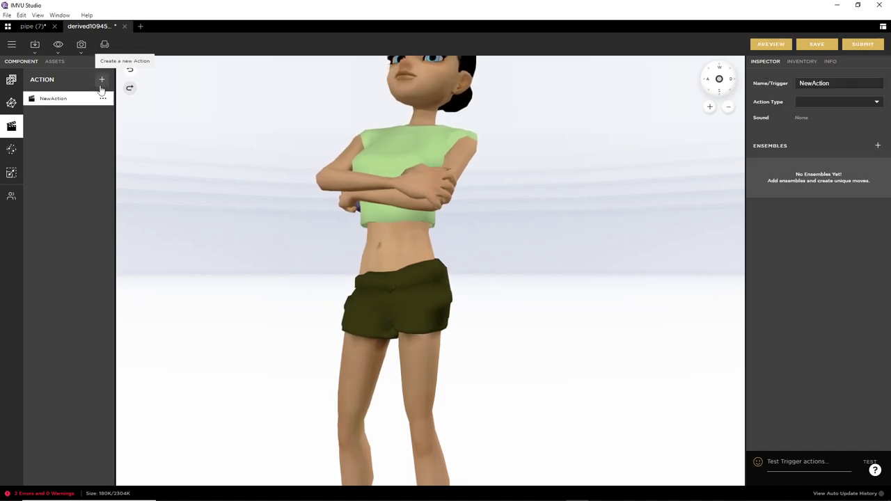
pyautogui.doubleClick(811, 83)
pyautogui.write('sta')
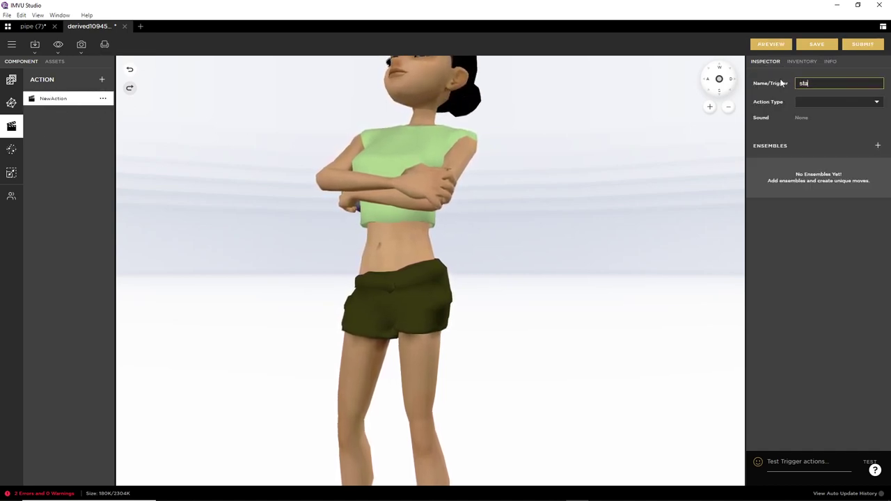
pyautogui.write('nce.Idle')
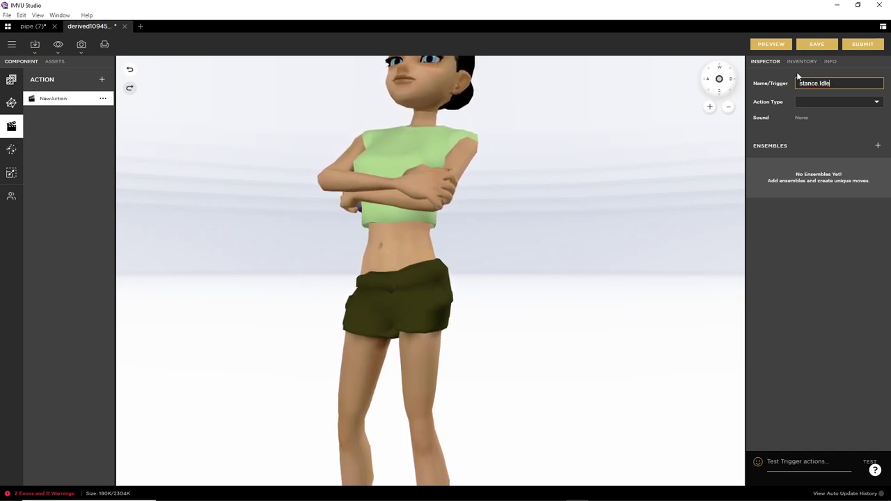
# Add an ensemble using Anim--pipe.POSE.xaf with duration start 1, end 2 and loop 0, and apply it.
pyautogui.click(879, 147)
pyautogui.click(688, 191)
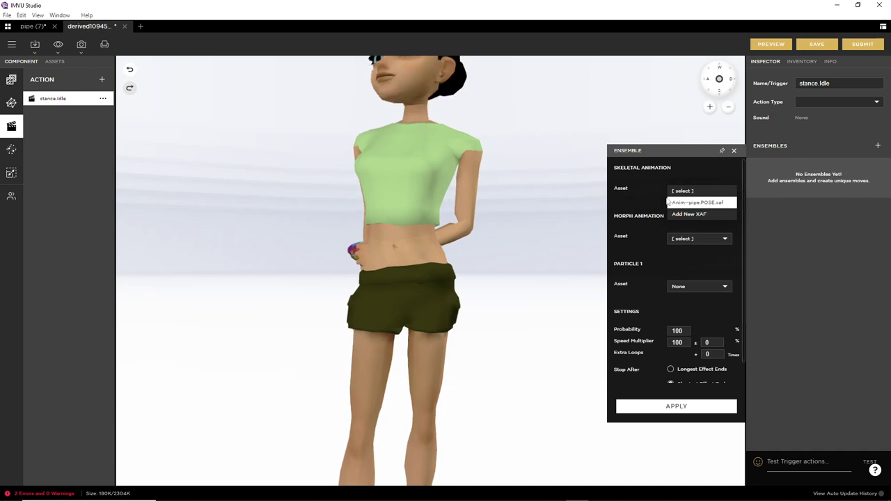
pyautogui.click(701, 202)
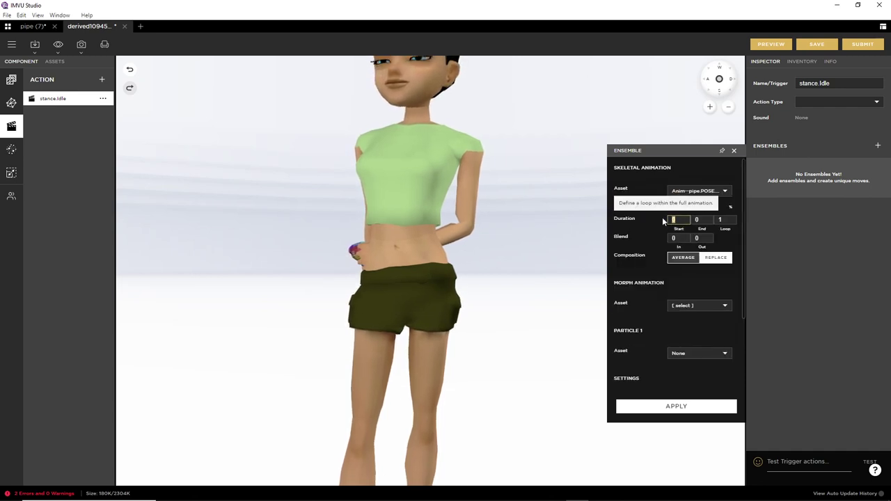
pyautogui.doubleClick(676, 220)
pyautogui.write('1')
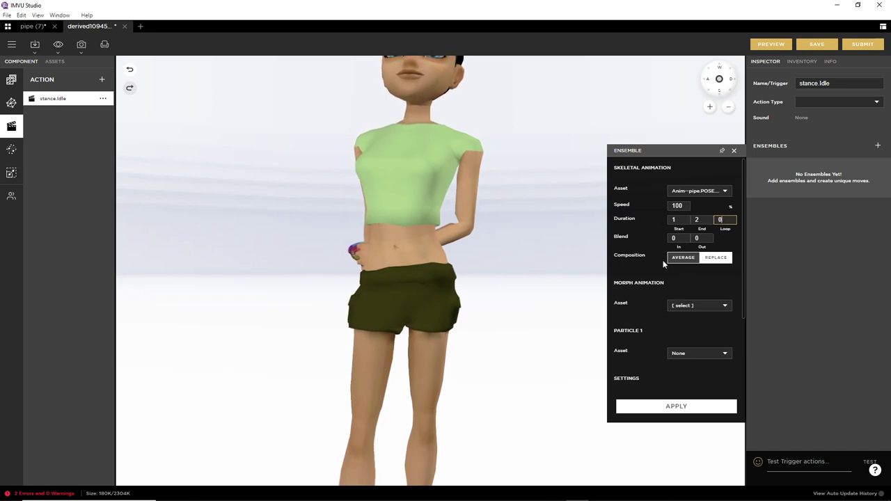
pyautogui.click(665, 407)
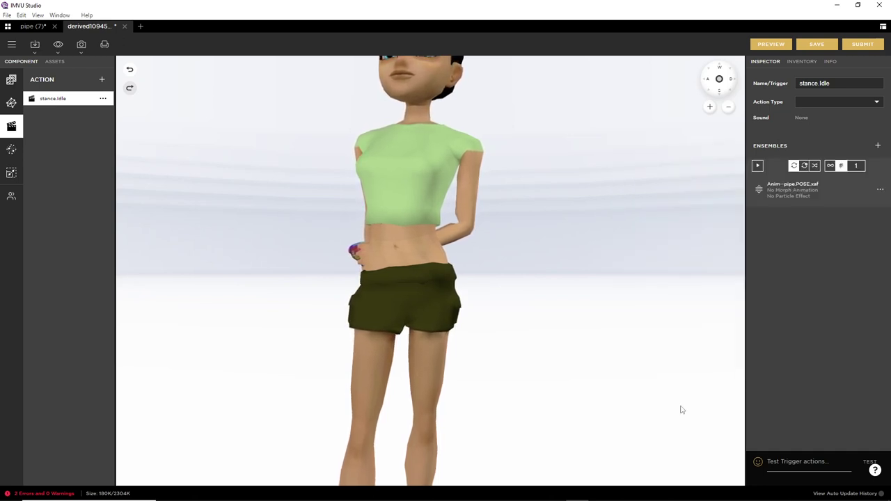
# Set the stance.Idle action's type to Avatar and preview the product before and after the change.
pyautogui.click(771, 44)
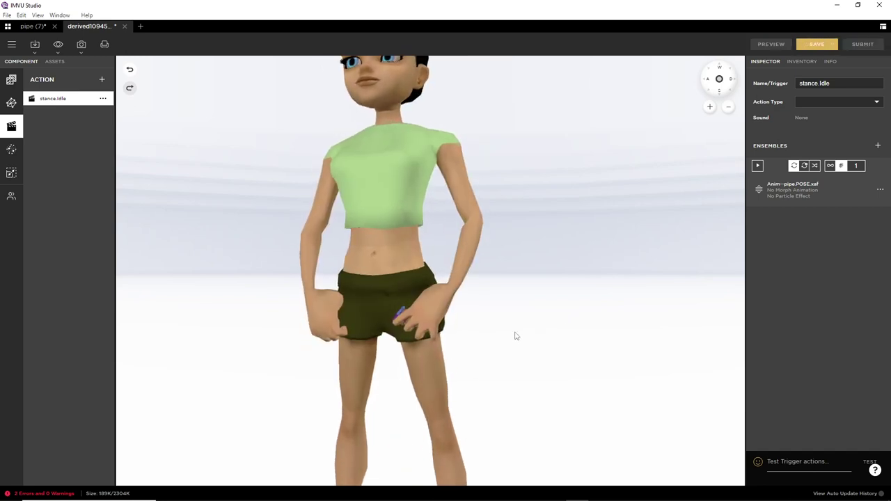
pyautogui.click(837, 100)
pyautogui.click(809, 129)
pyautogui.click(771, 43)
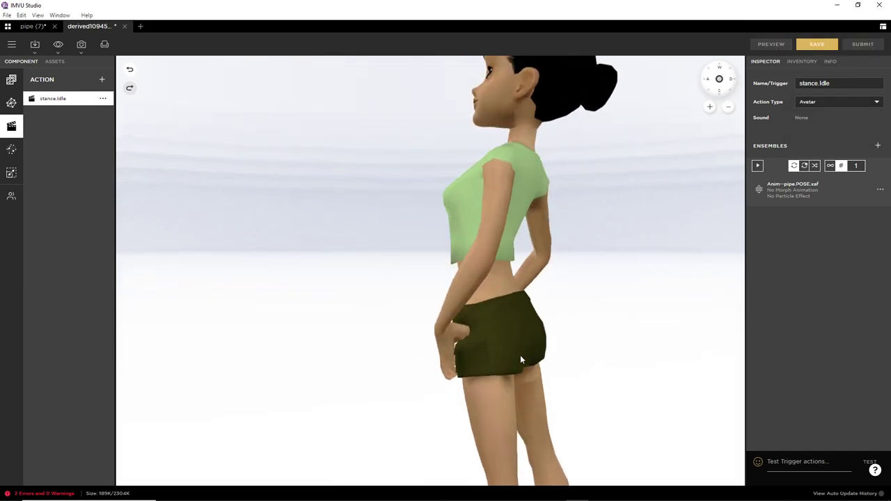
# Rename the action's trigger to stance.Standing.
pyautogui.click(845, 81)
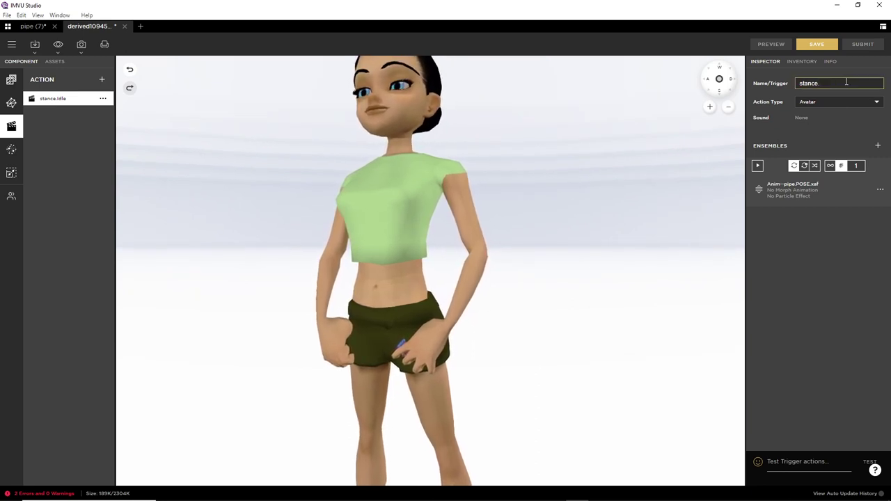
pyautogui.write('Standing')
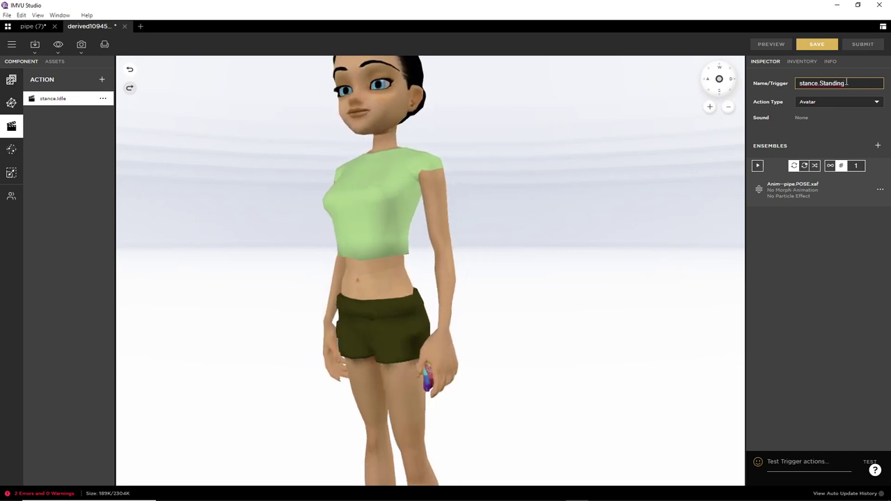
pyautogui.press('Return')
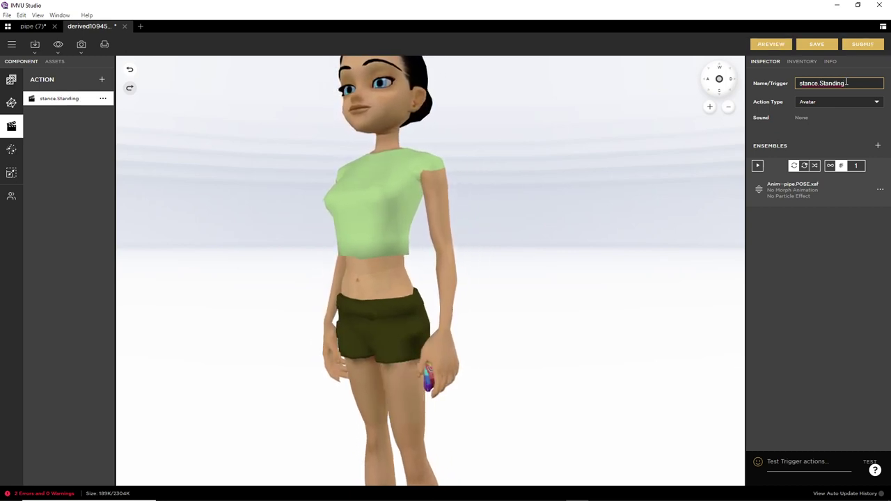
# Preview the product with the stance.Standing action and examine the avatar's pipe-holding pose from the front, side and full-body distance.
pyautogui.click(774, 46)
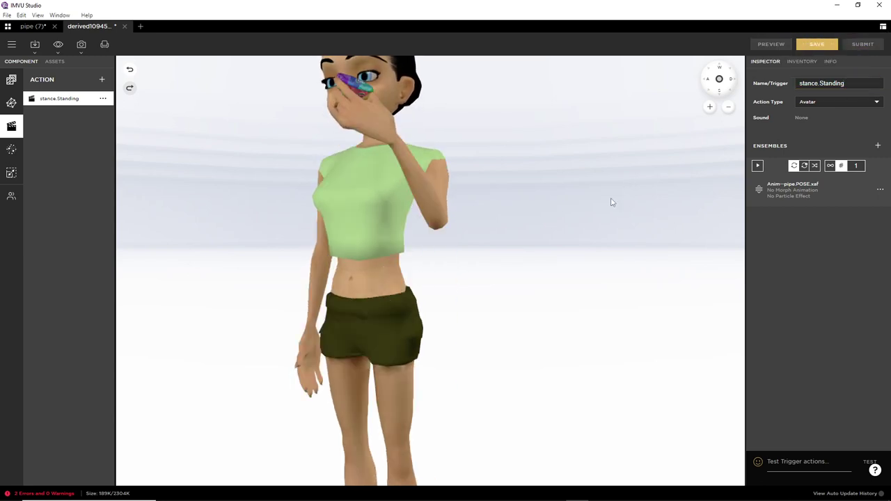
pyautogui.moveTo(611, 202); pyautogui.dragTo(527, 354)
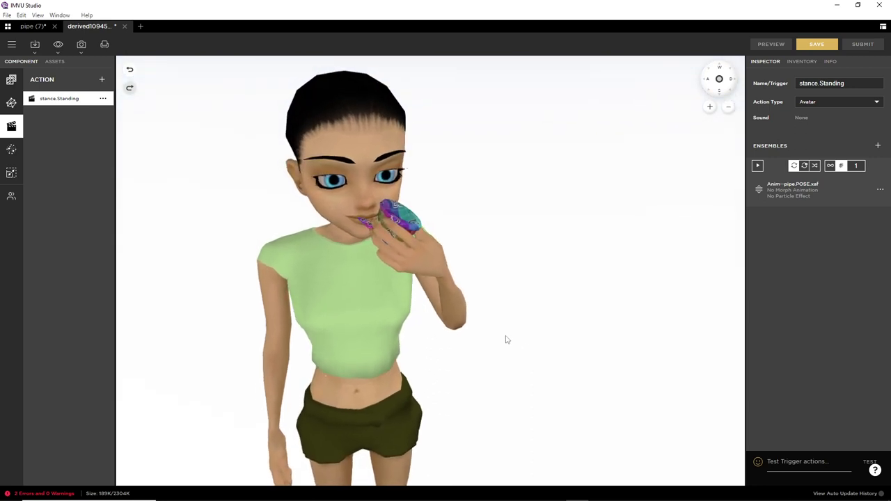
pyautogui.moveTo(533, 338); pyautogui.dragTo(452, 313)
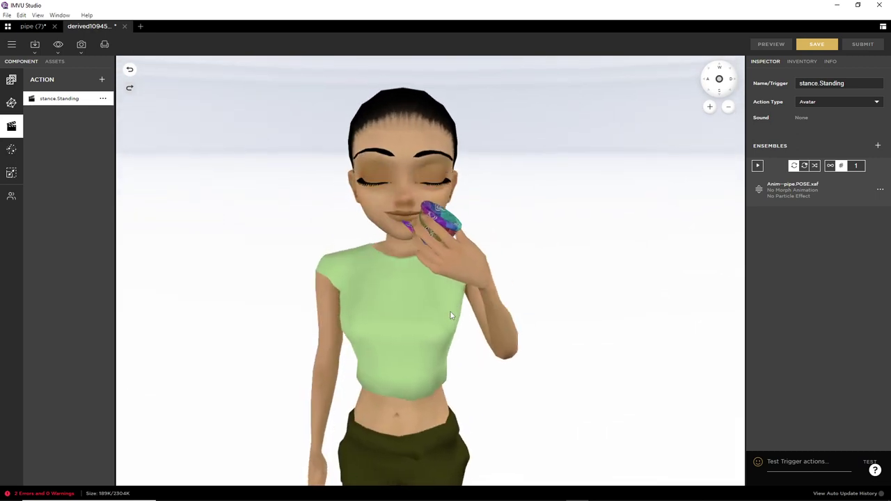
pyautogui.scroll(-3, 452, 313)
pyautogui.moveTo(436, 346); pyautogui.dragTo(450, 260)
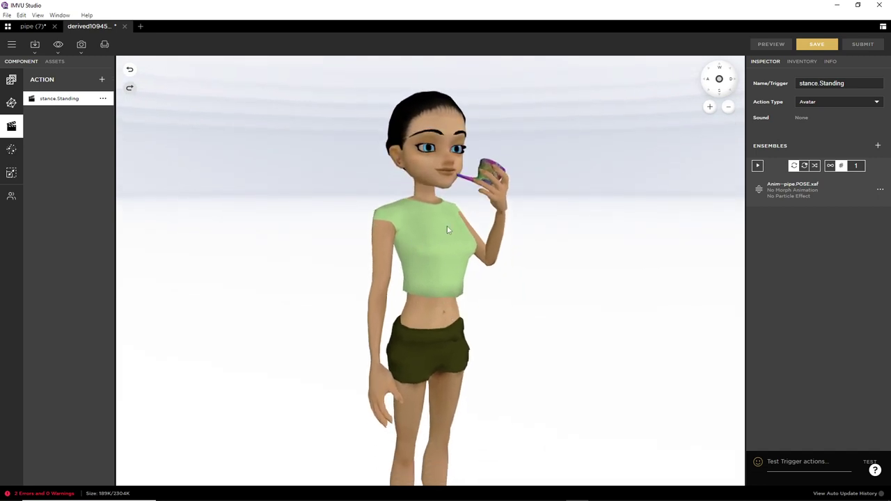
pyautogui.moveTo(479, 240); pyautogui.dragTo(437, 193)
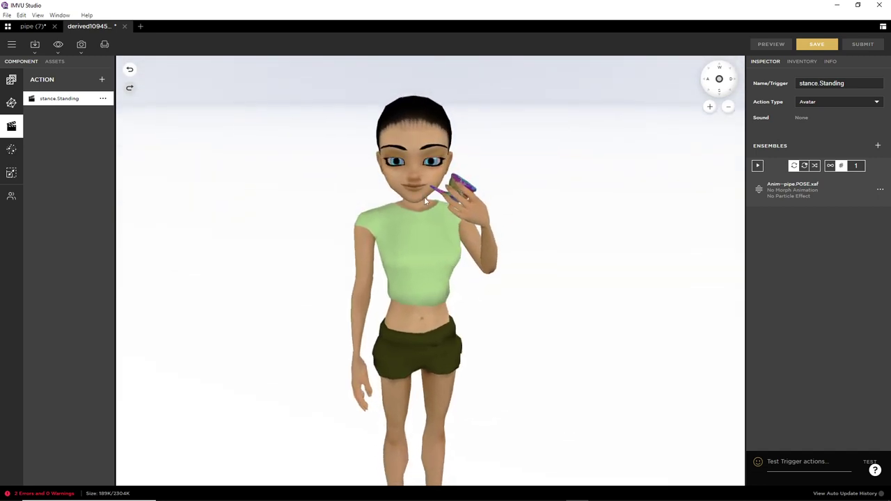
pyautogui.moveTo(434, 375); pyautogui.dragTo(451, 346)
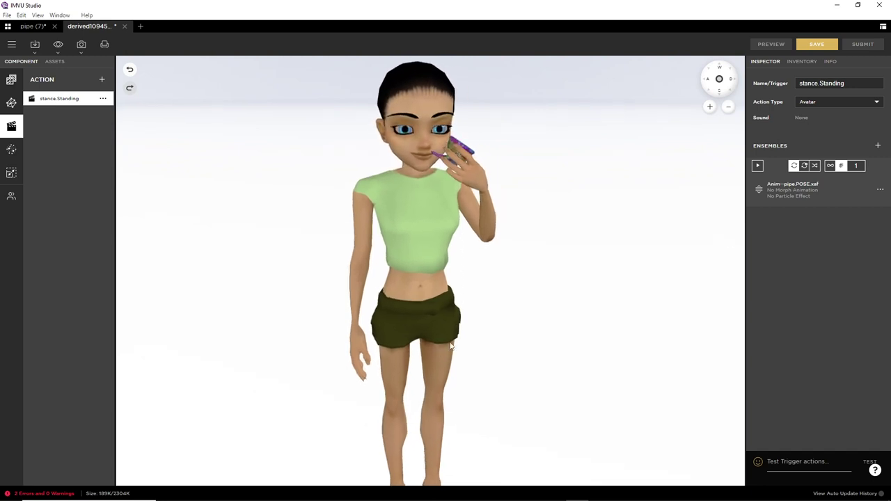
pyautogui.scroll(-3, 478, 297)
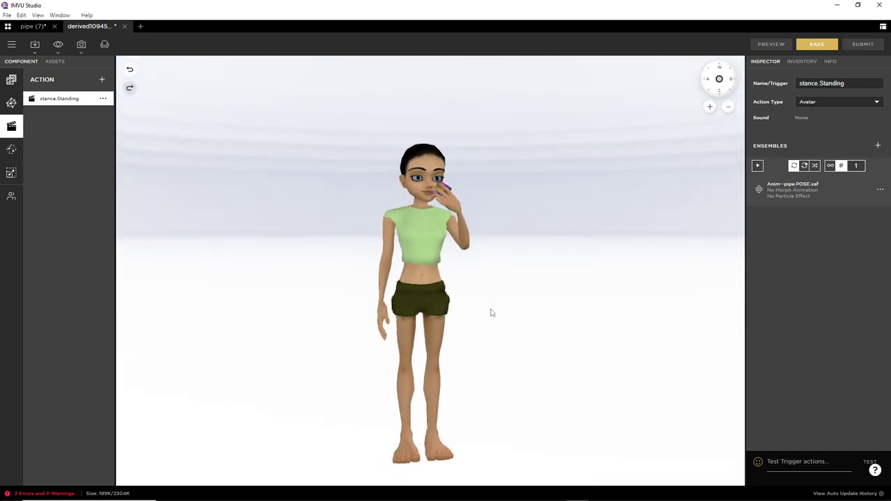
pyautogui.moveTo(464, 338); pyautogui.dragTo(442, 305)
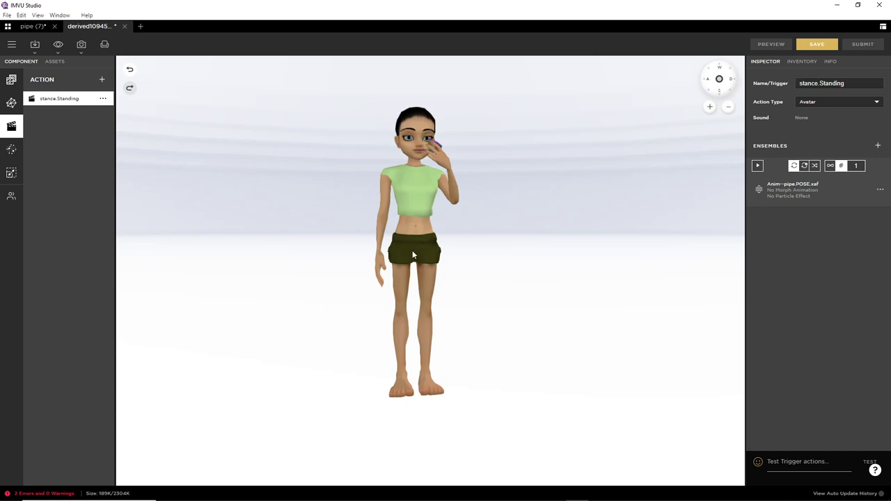
pyautogui.moveTo(413, 250); pyautogui.dragTo(437, 208)
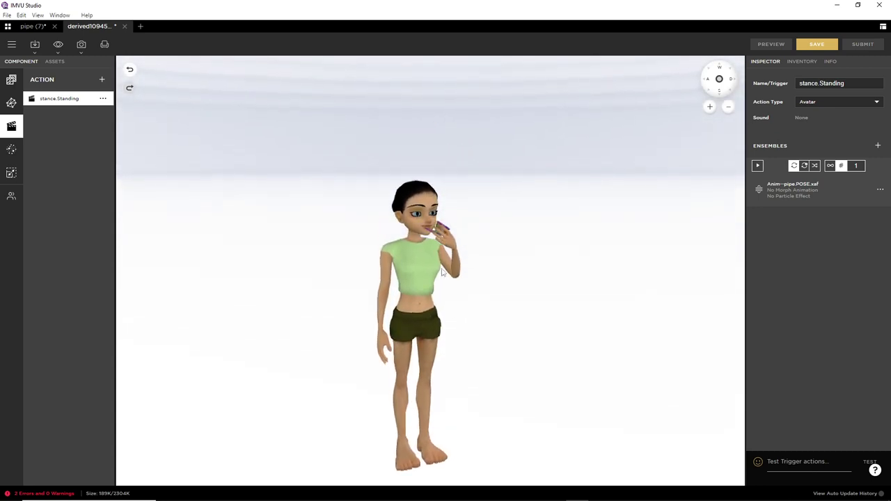
pyautogui.scroll(5, 585, 322)
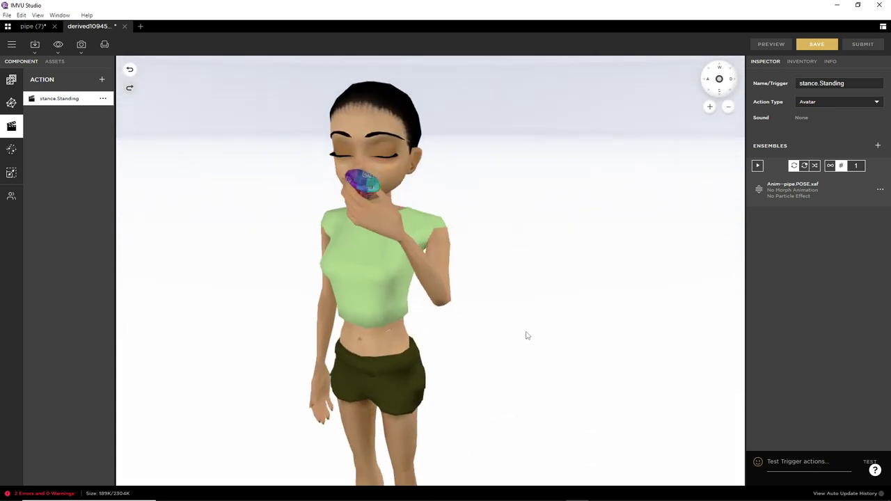
pyautogui.moveTo(526, 336); pyautogui.dragTo(655, 272)
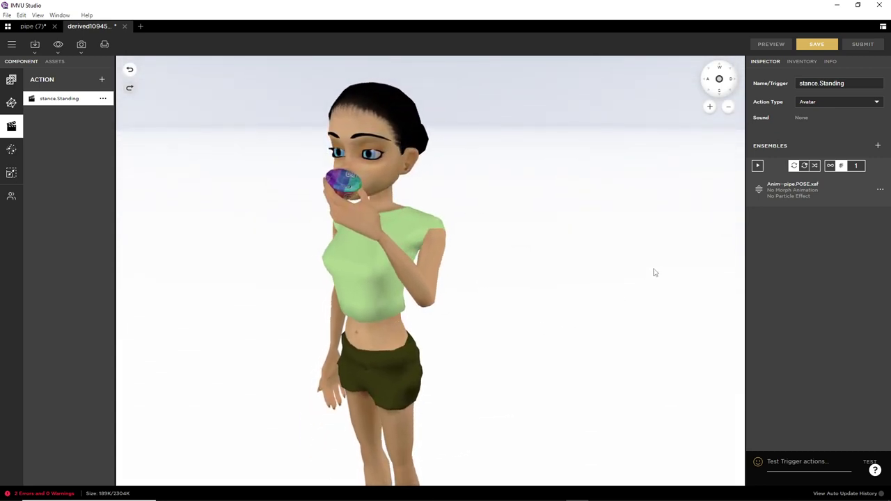
# Switch to Blender and examine the posed arm, hand and bubble pipe from the front and the side.
pyautogui.moveTo(532, 498)
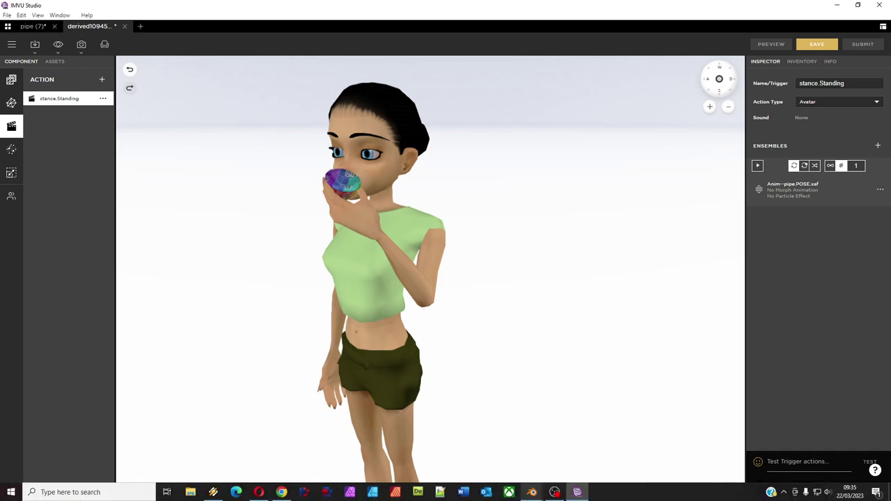
pyautogui.click(477, 447)
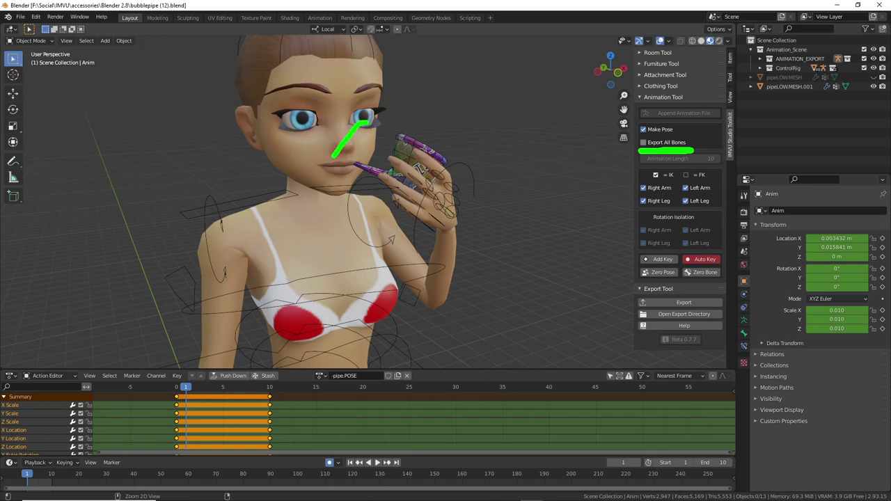
pyautogui.moveTo(333, 157)
pyautogui.mouseDown()
pyautogui.moveTo(401, 313)
pyautogui.moveTo(449, 109)
pyautogui.moveTo(361, 114)
pyautogui.mouseUp()
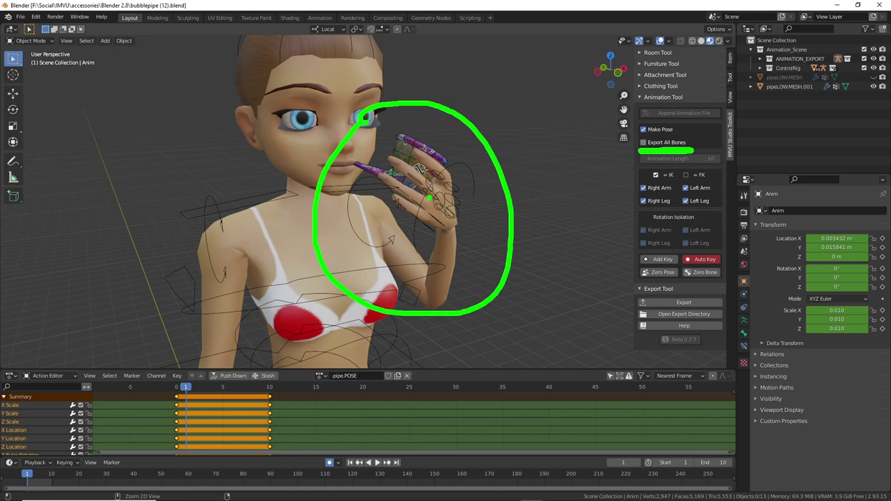
pyautogui.moveTo(543, 236); pyautogui.dragTo(458, 236, button='middle')
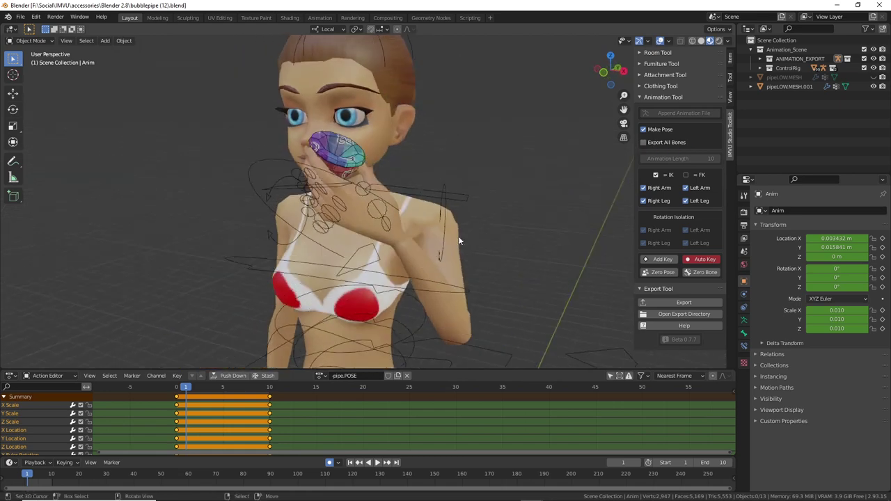
# Display the pipe.POSE action in the Action Editor and examine its control-bone keyframes against the posed avatar.
pyautogui.moveTo(293, 418); pyautogui.dragTo(315, 409, button='middle')
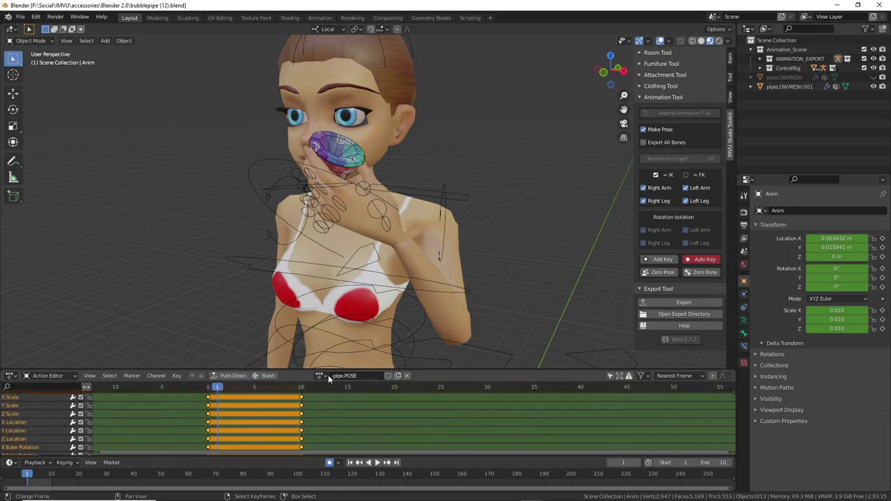
pyautogui.click(211, 388)
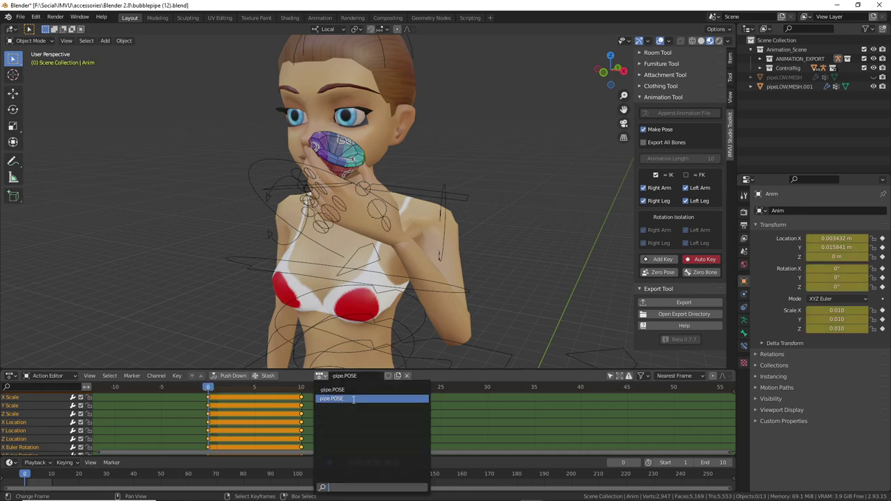
pyautogui.click(332, 398)
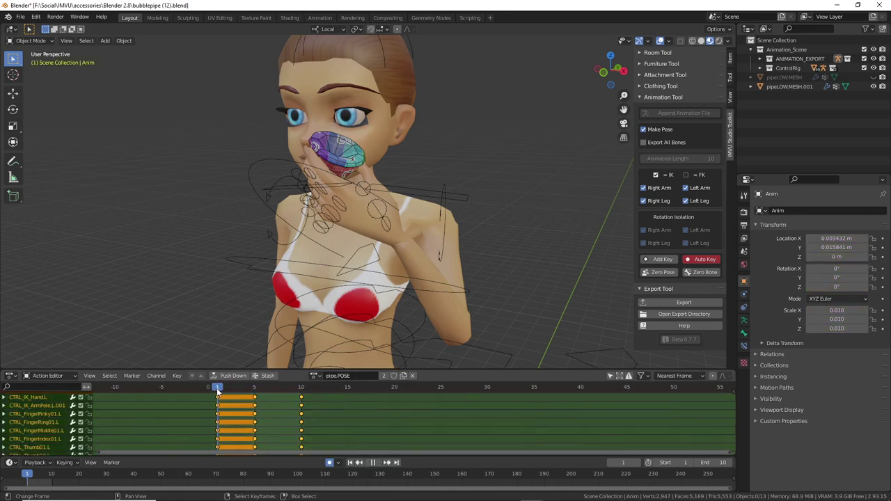
pyautogui.scroll(-6, 274, 416)
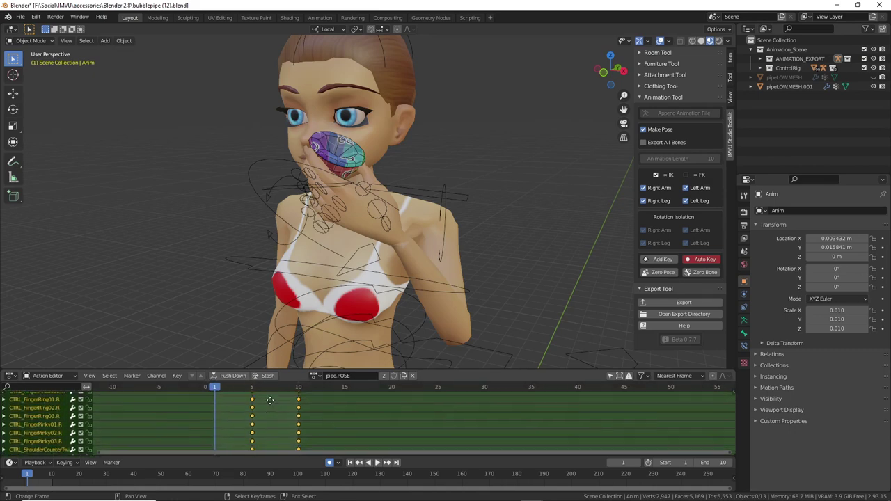
pyautogui.scroll(-5, 258, 418)
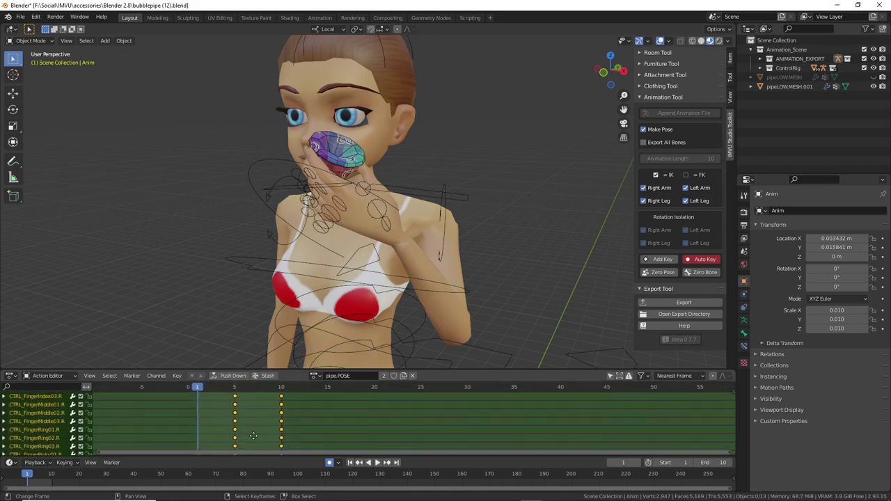
pyautogui.scroll(-6, 257, 432)
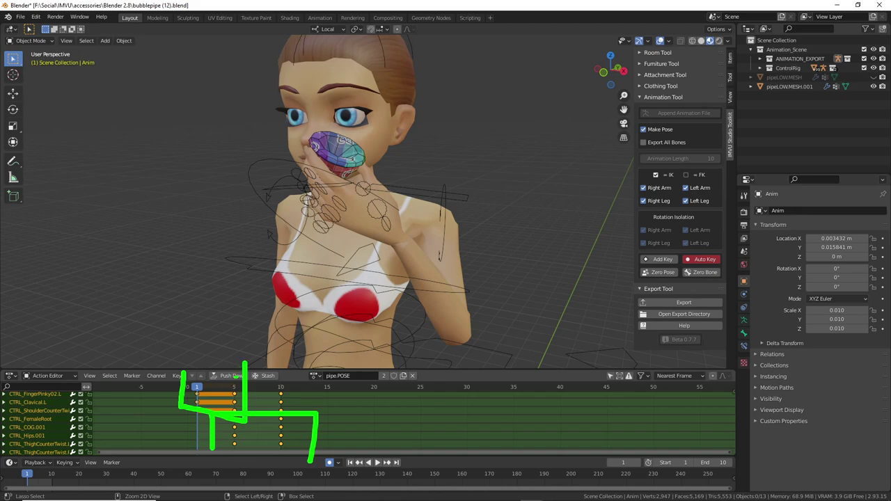
pyautogui.press('Escape')
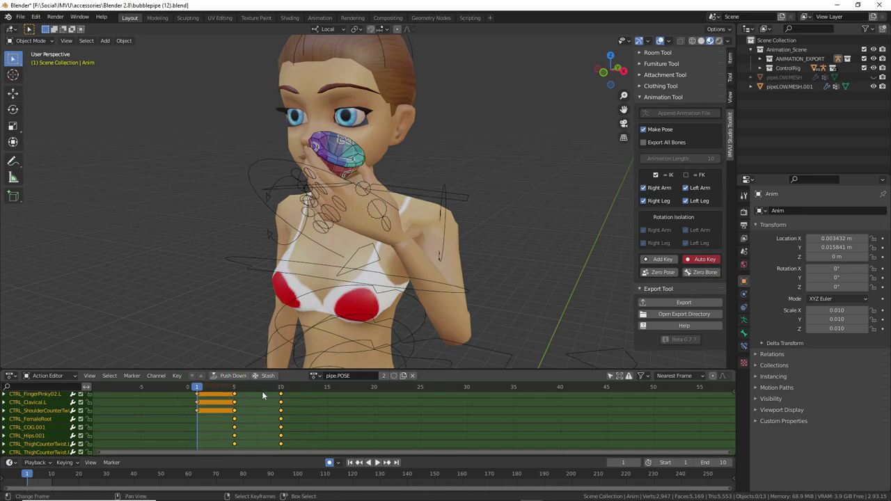
pyautogui.moveTo(382, 228); pyautogui.dragTo(438, 219, button='middle')
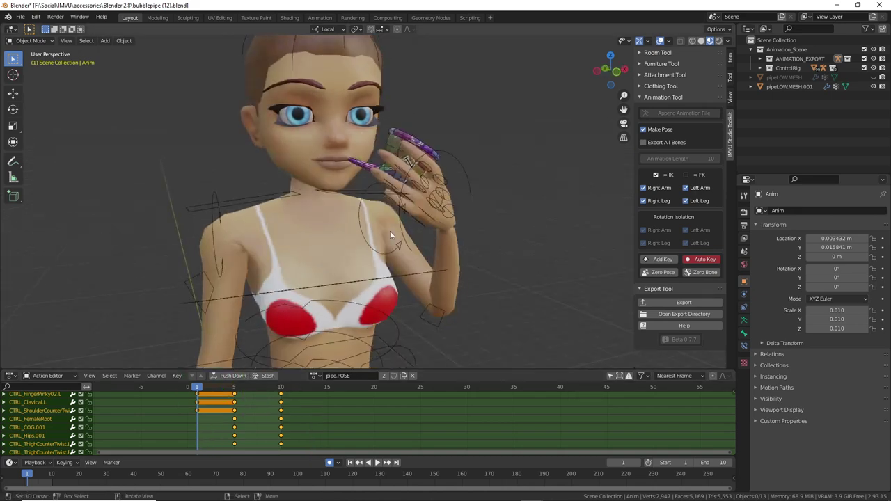
pyautogui.moveTo(390, 236); pyautogui.dragTo(354, 239, button='middle')
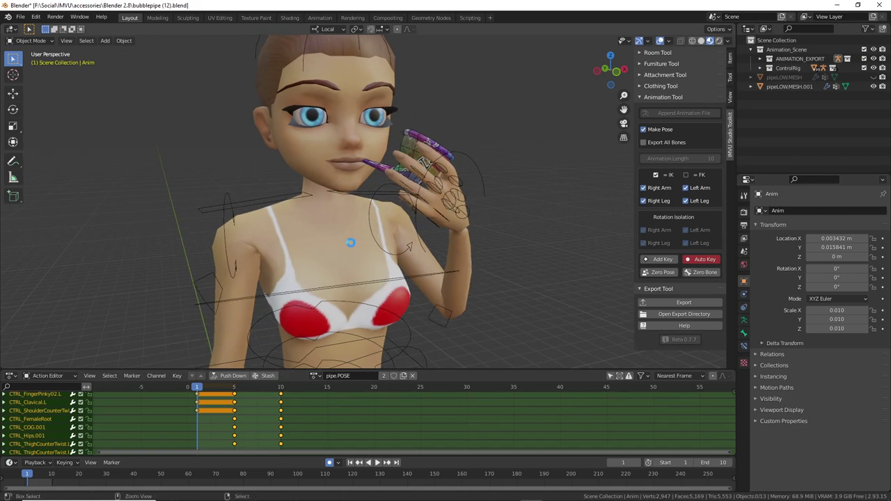
# Switch back to IMVU Studio and derive a new male product from product ID 191.
pyautogui.moveTo(530, 495)
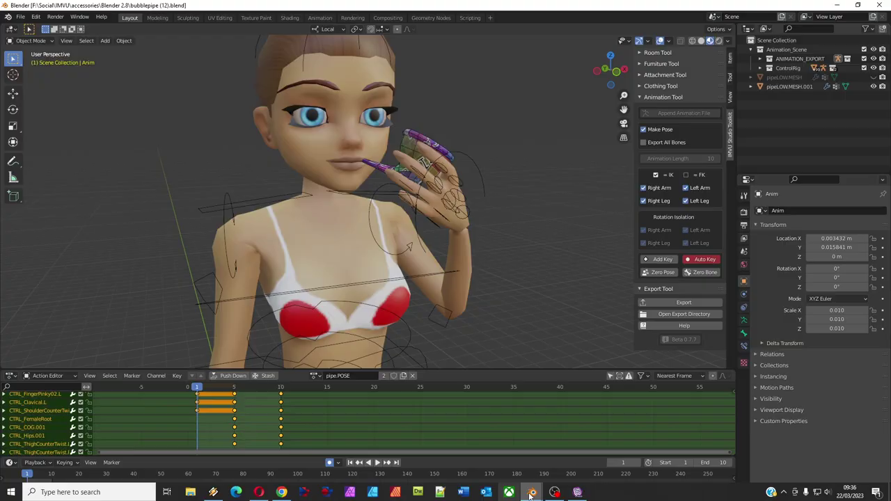
pyautogui.click(578, 493)
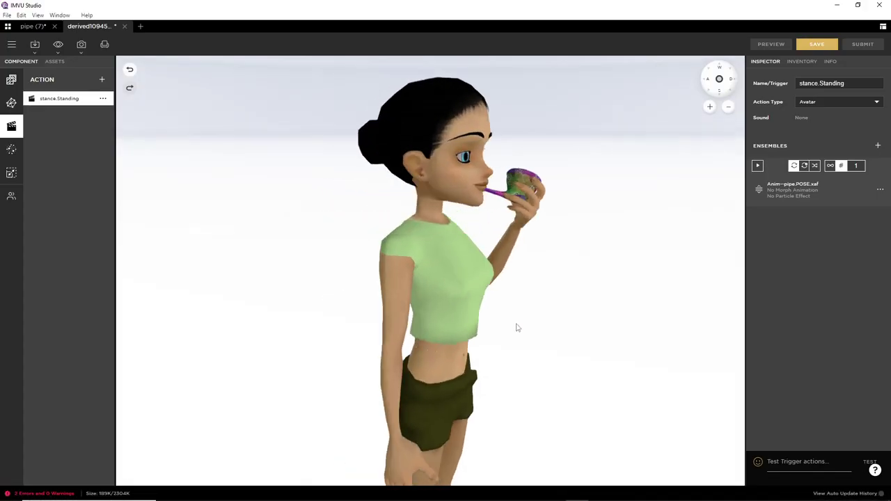
pyautogui.moveTo(517, 328); pyautogui.dragTo(465, 321)
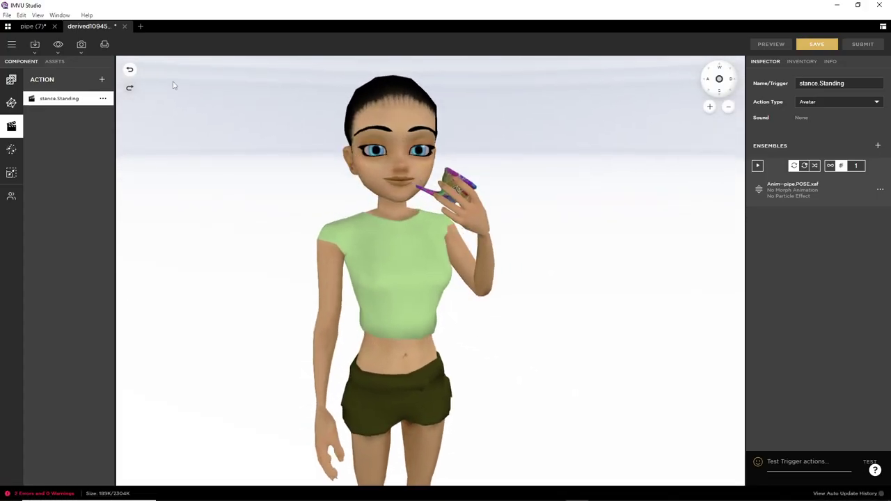
pyautogui.click(141, 27)
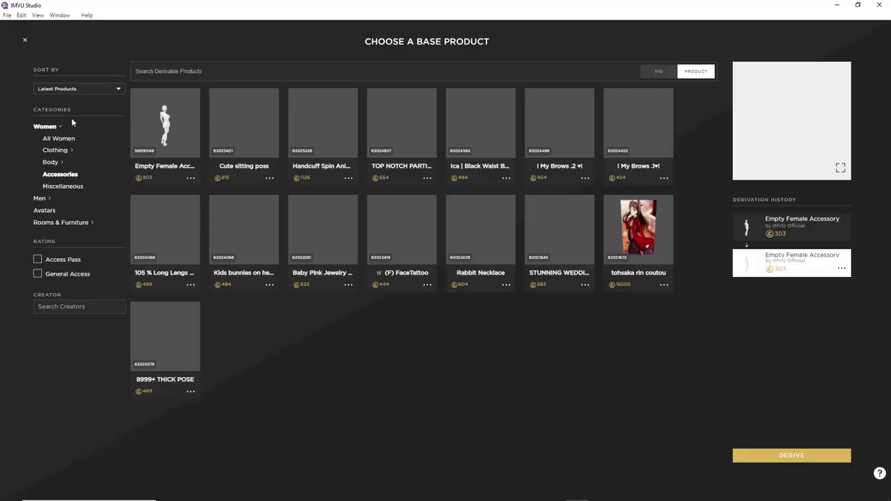
pyautogui.click(659, 71)
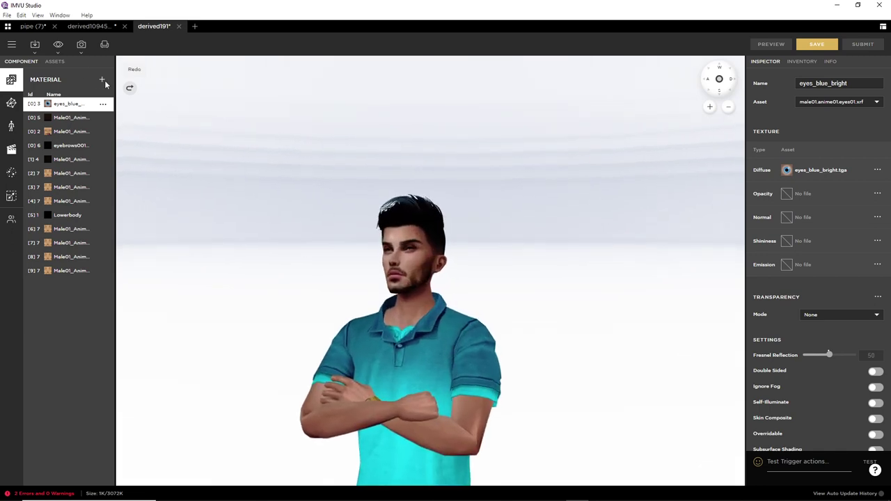
# Choose Clothing_bubblepipe (10b).fbx from the Blender 2.8 folder as the FBX to import into the derived191 product.
pyautogui.click(35, 44)
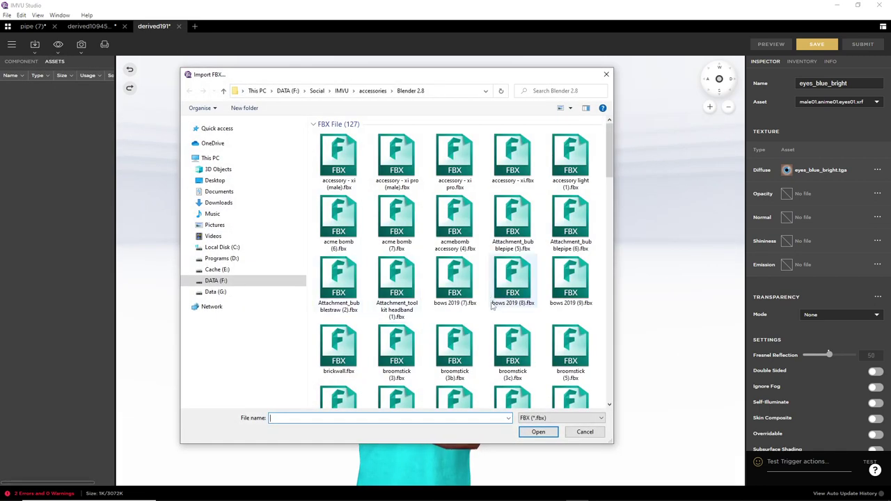
pyautogui.scroll(-3, 482, 332)
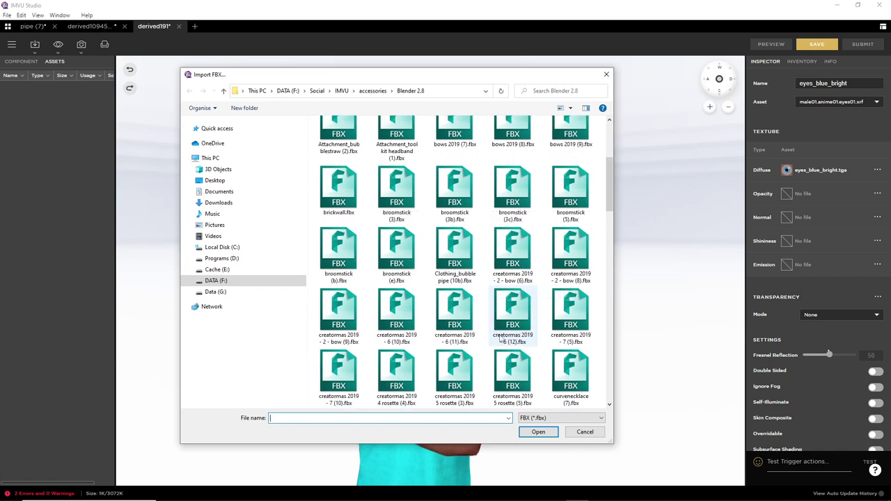
pyautogui.click(456, 252)
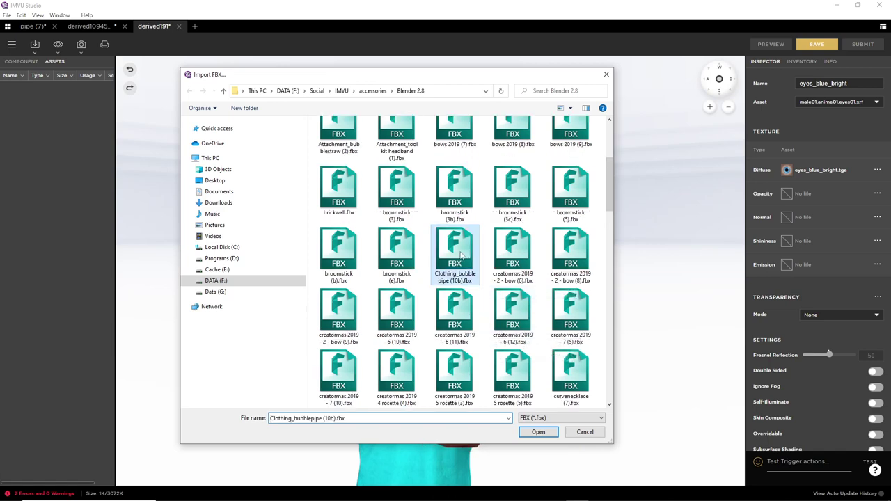
pyautogui.click(539, 433)
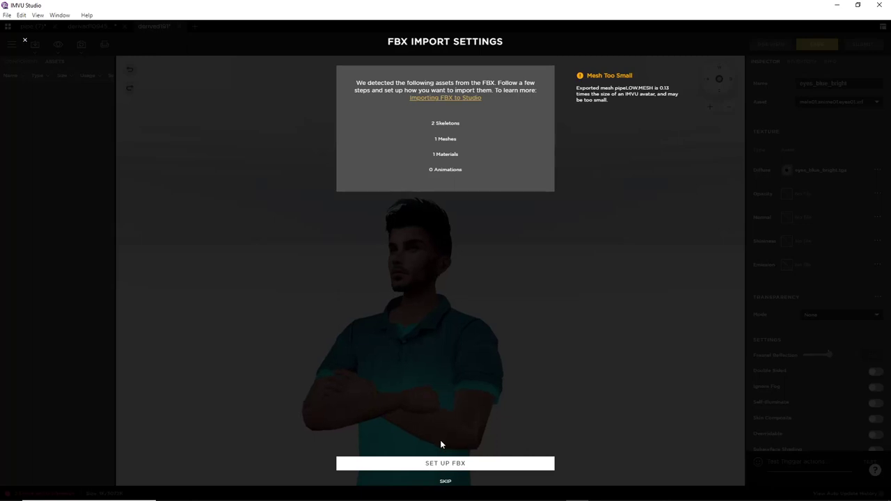
# Set up the FBX import and assign mesh ID 48 to pipeLOW.MESH.
pyautogui.click(444, 465)
pyautogui.click(487, 181)
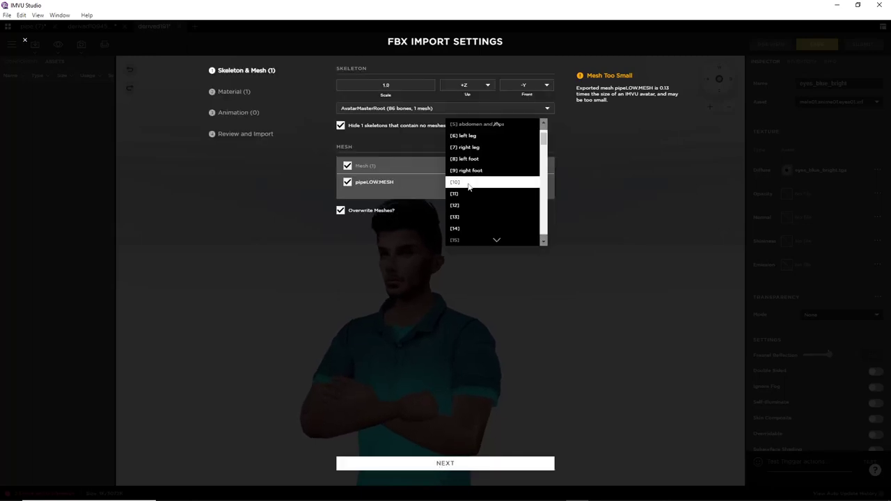
pyautogui.scroll(-5, 468, 206)
pyautogui.click(467, 204)
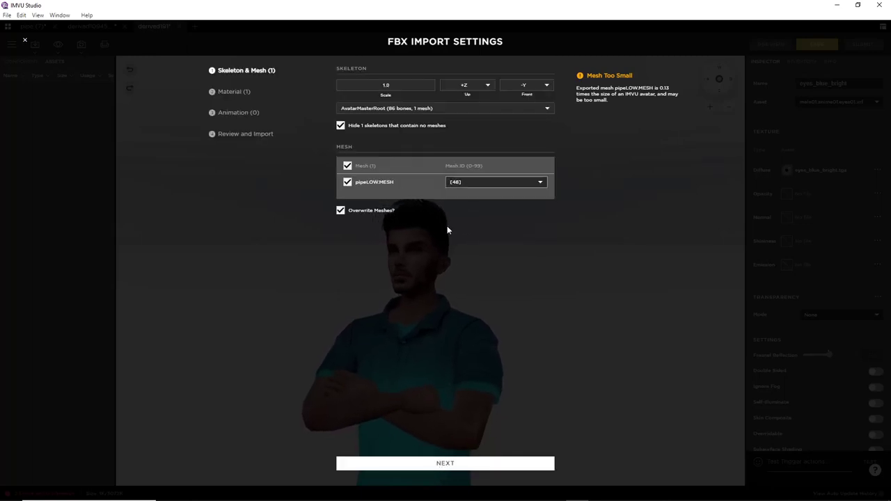
# Import pipeLOW.MESH on mesh ID 48 together with its pipe_[0] material, diffuse and normal textures, and skeleton.
pyautogui.click(444, 462)
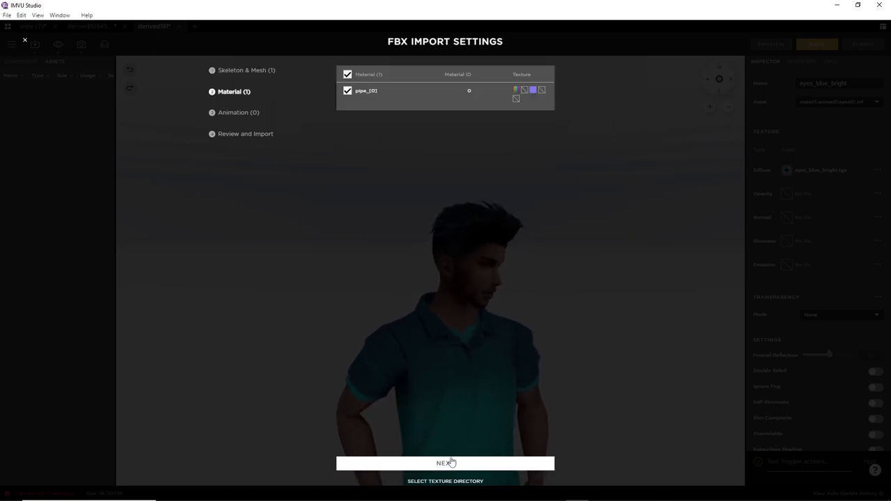
pyautogui.click(451, 463)
pyautogui.click(450, 464)
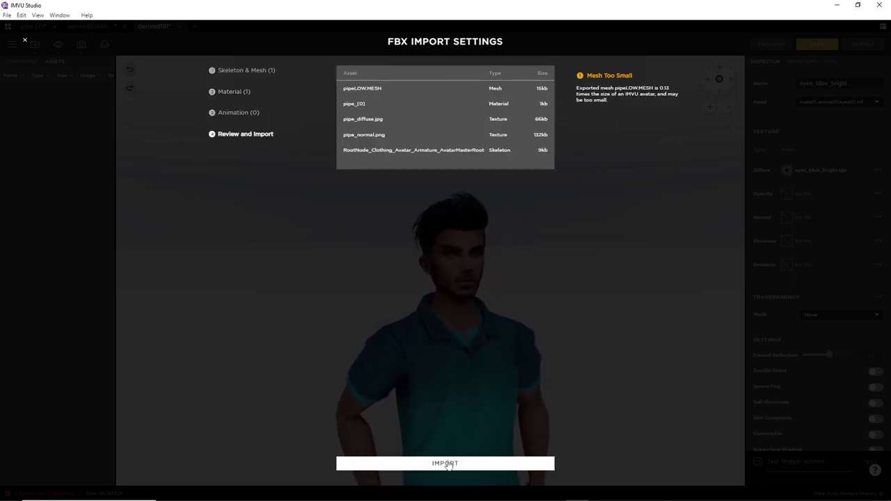
pyautogui.click(446, 464)
# Replace the imported clothing skeleton with the Female04_Anime01 skeleton, refresh the preview and check the pipe against the avatar's hand.
pyautogui.scroll(3, 526, 250)
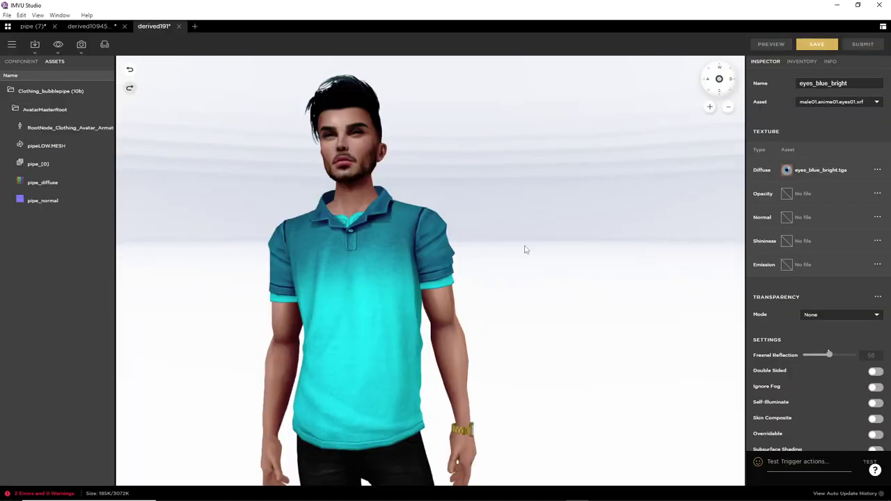
pyautogui.moveTo(525, 249); pyautogui.dragTo(522, 170, button='middle')
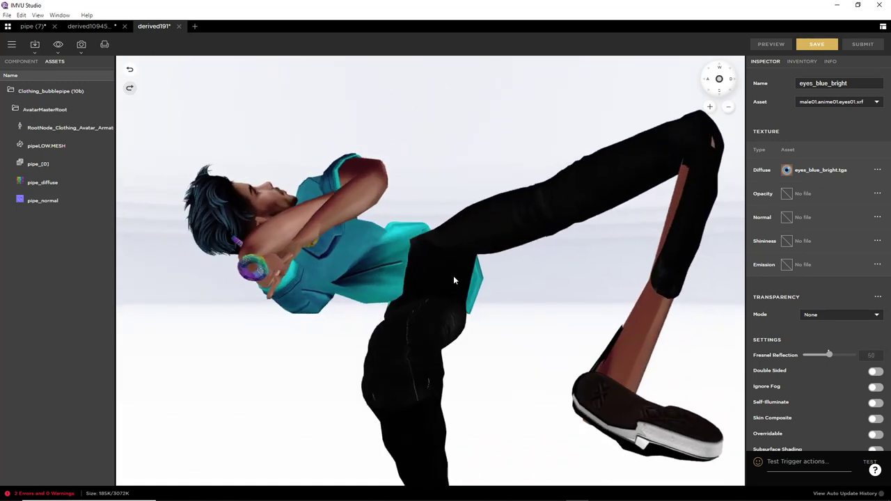
pyautogui.click(20, 62)
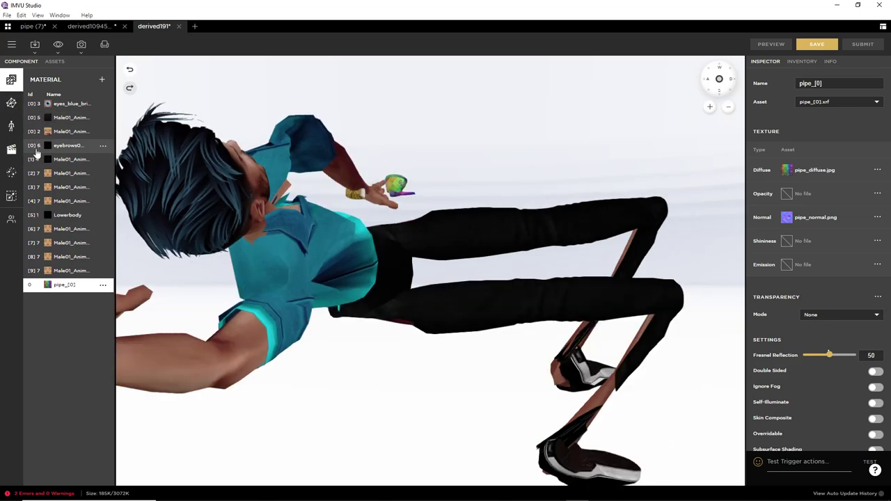
pyautogui.click(12, 126)
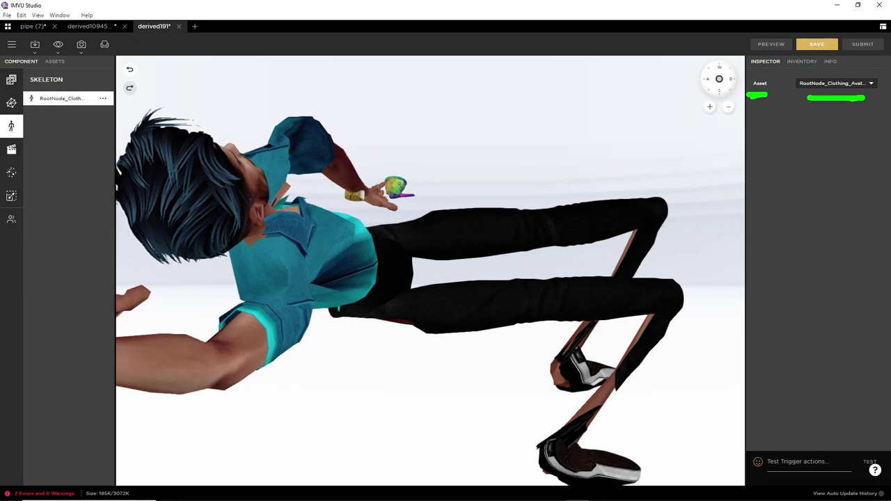
pyautogui.click(839, 82)
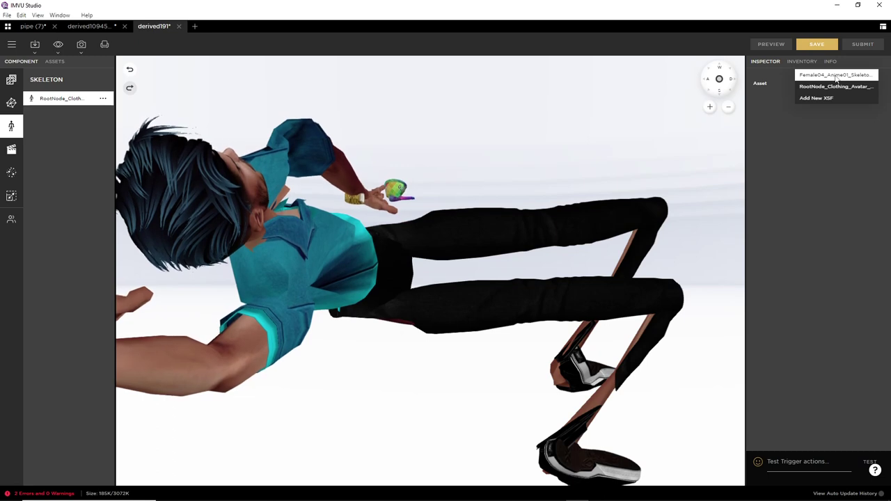
pyautogui.click(835, 76)
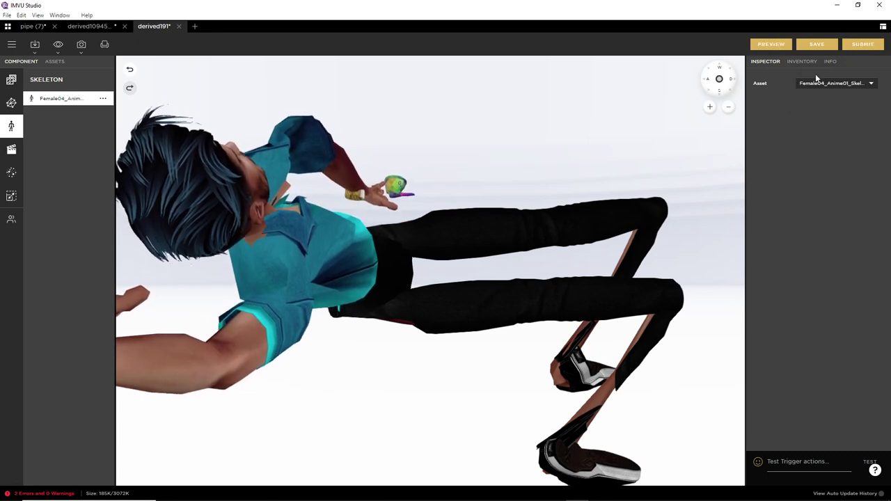
pyautogui.click(772, 44)
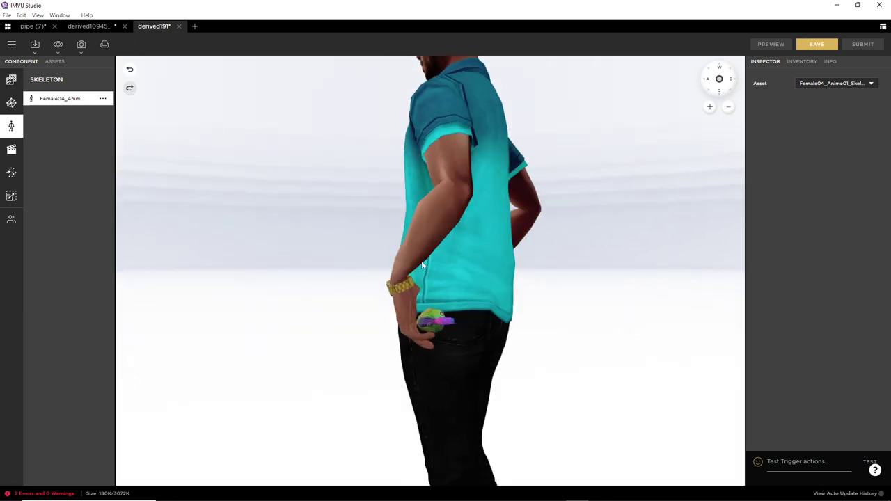
pyautogui.scroll(3, 396, 322)
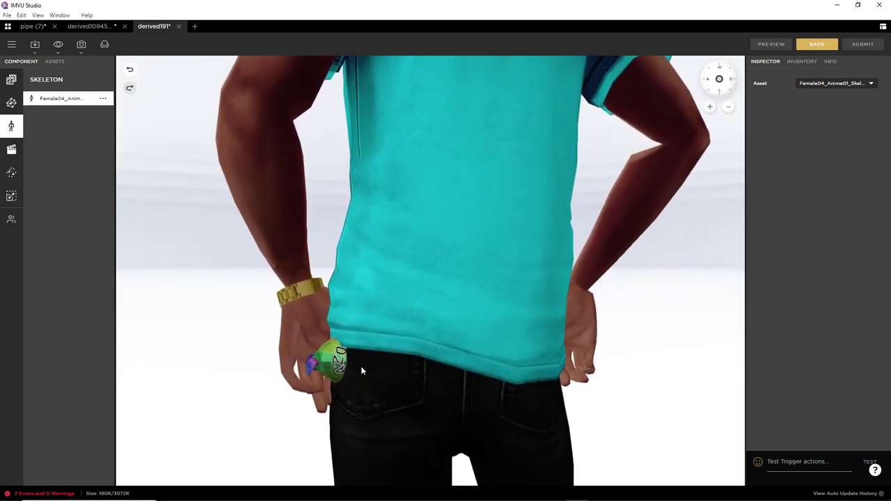
# Choose Pose_bubblepipe (12).fbx from the Blender 2.8 folder as the next FBX to import into the derived191 product.
pyautogui.click(35, 44)
pyautogui.click(43, 78)
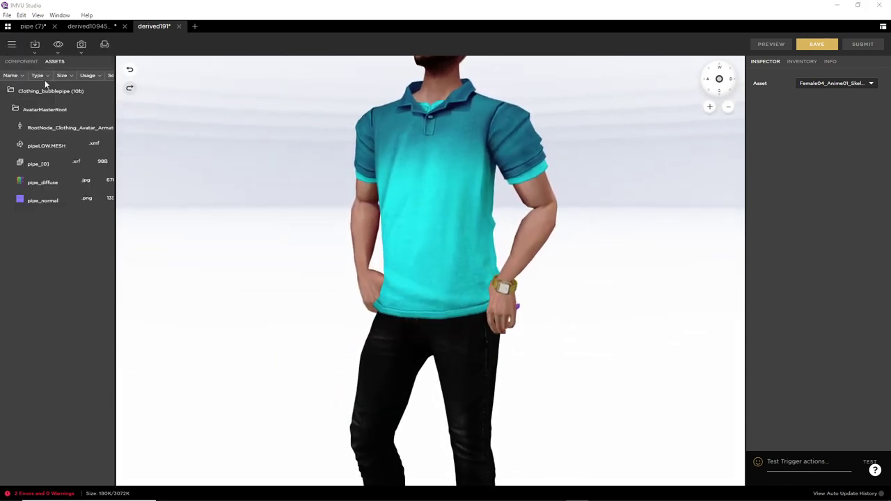
pyautogui.scroll(-10, 397, 300)
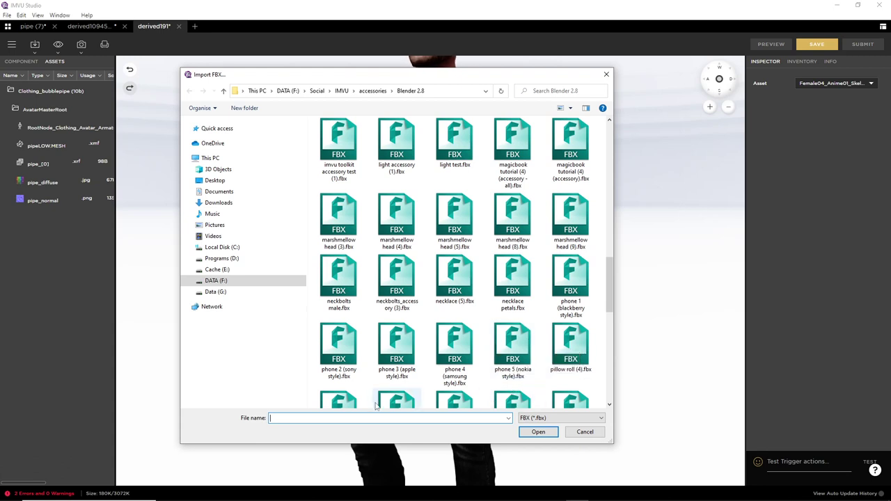
pyautogui.scroll(-3, 530, 370)
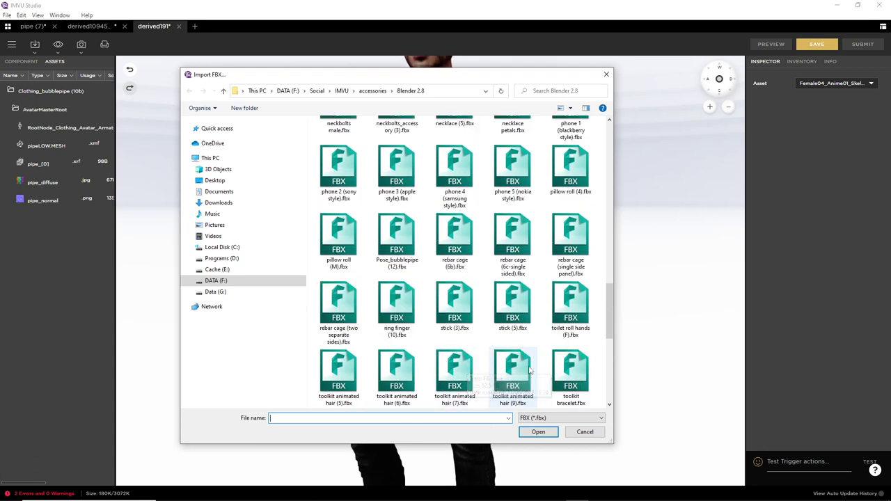
pyautogui.click(397, 240)
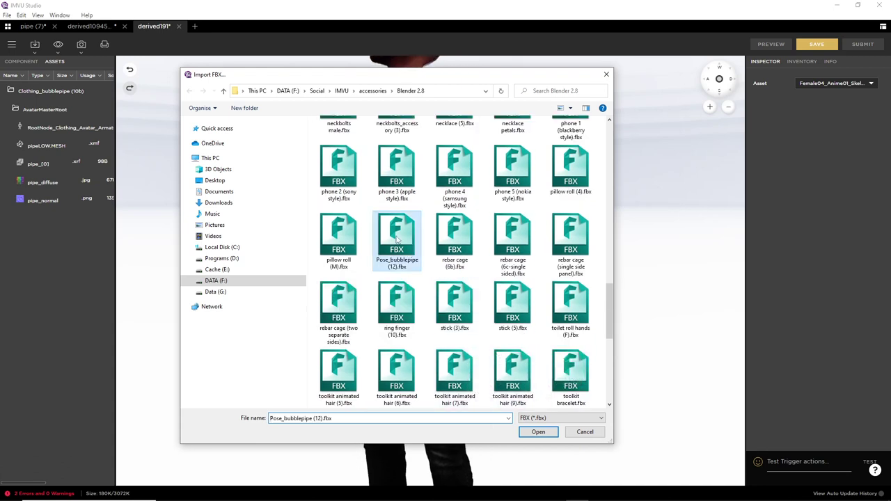
pyautogui.click(539, 433)
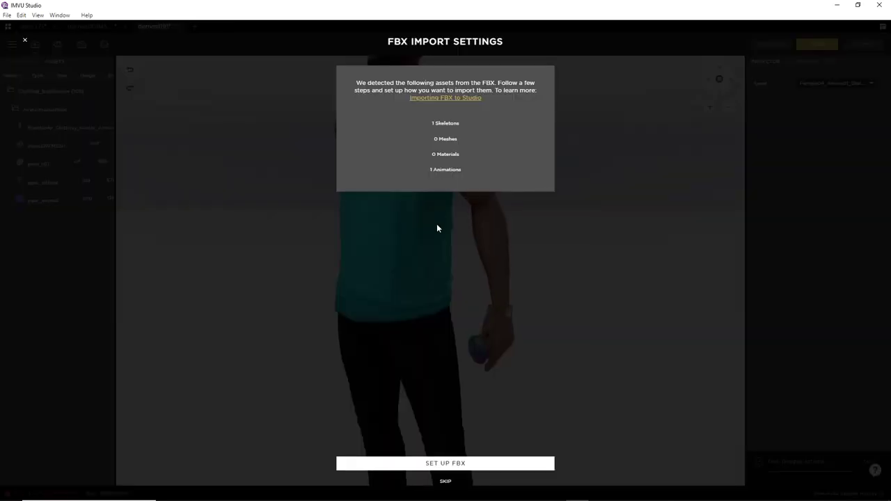
# Set up the pose FBX with its default settings and import the Anim--pipe.POSE animation.
pyautogui.click(448, 464)
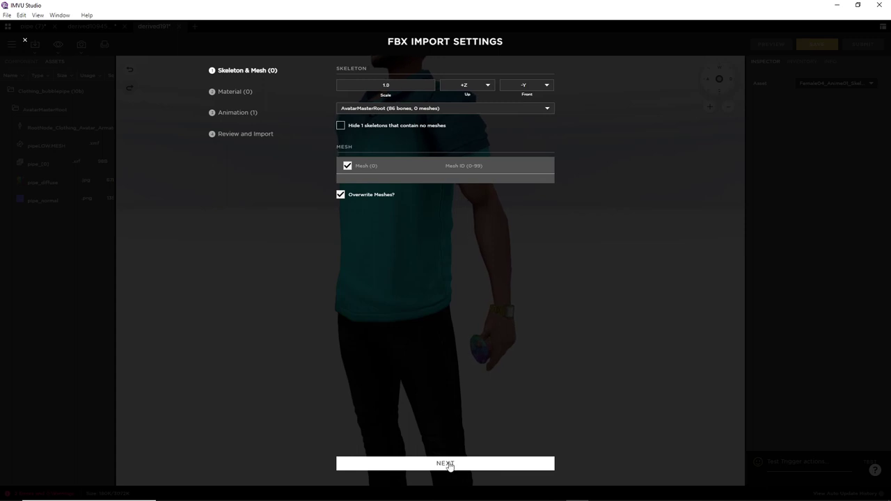
pyautogui.click(449, 465)
pyautogui.click(448, 463)
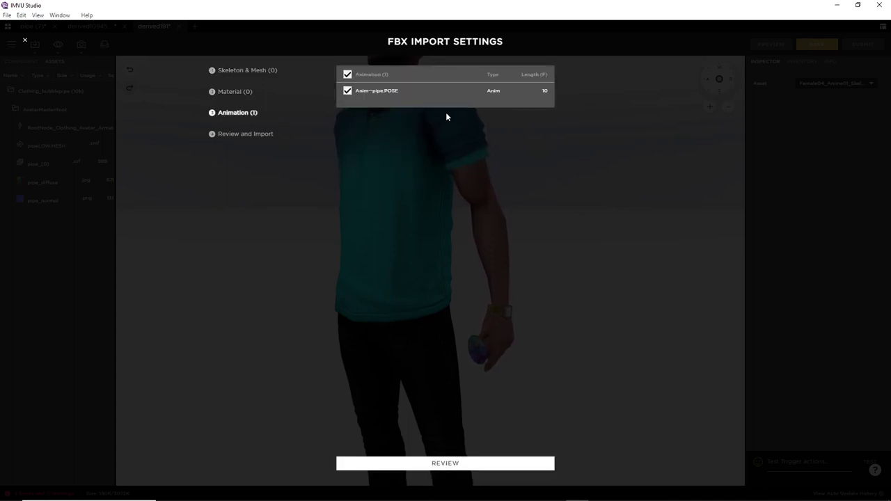
pyautogui.click(447, 462)
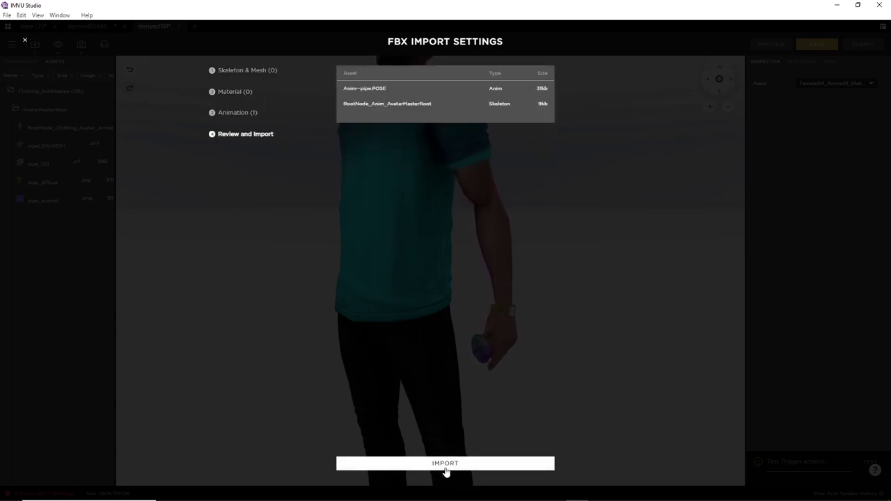
pyautogui.click(446, 463)
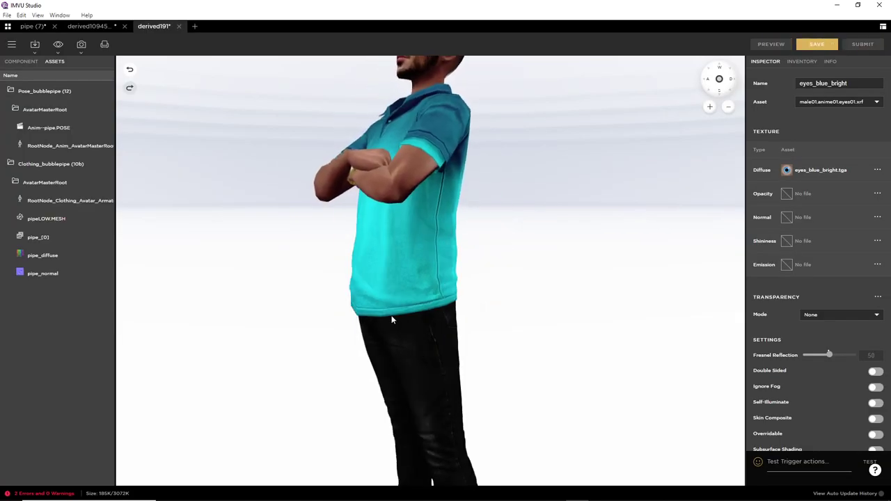
# Examine the deformed avatar and switch the product's skeleton from the imported animation skeleton to the Female04_Anime01 skeleton.
pyautogui.moveTo(392, 318); pyautogui.dragTo(357, 338)
pyautogui.hotkey('ctrl', '2')
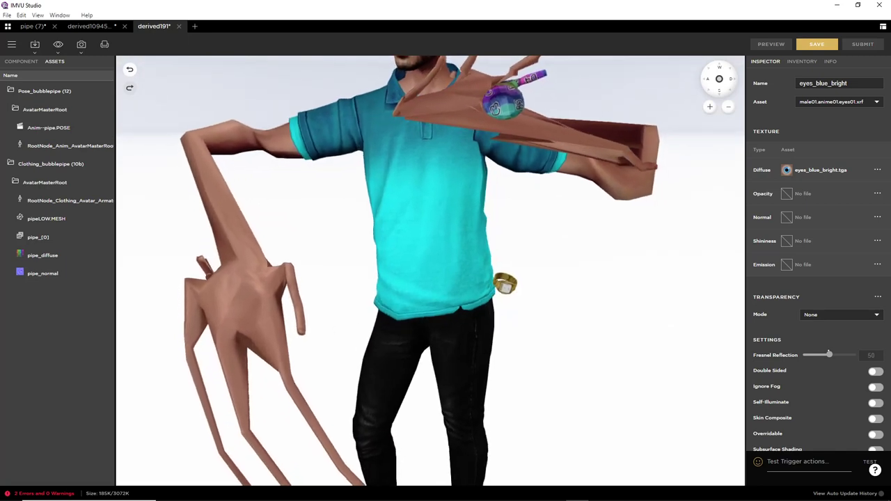
pyautogui.moveTo(401, 124); pyautogui.dragTo(516, 242)
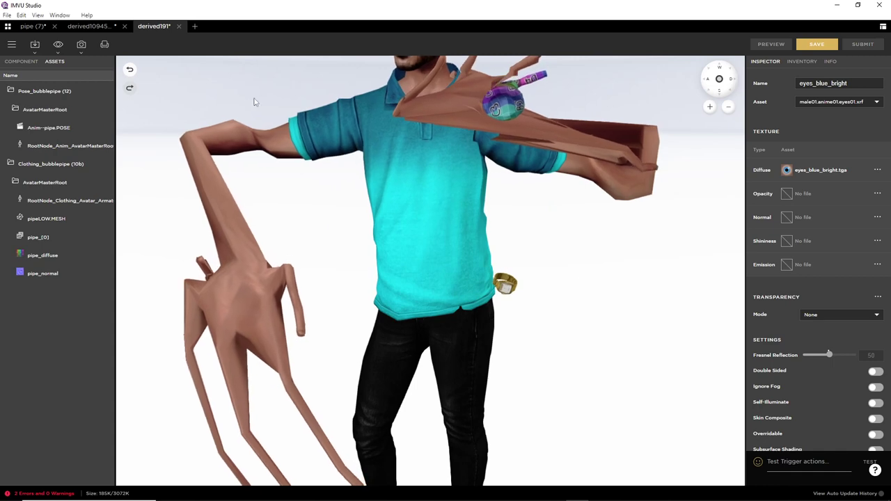
pyautogui.click(21, 62)
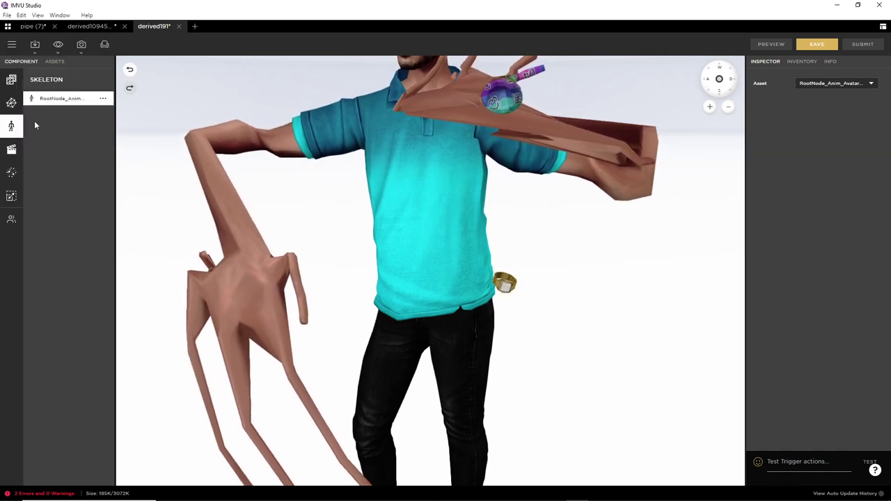
pyautogui.moveTo(34, 107); pyautogui.dragTo(69, 108)
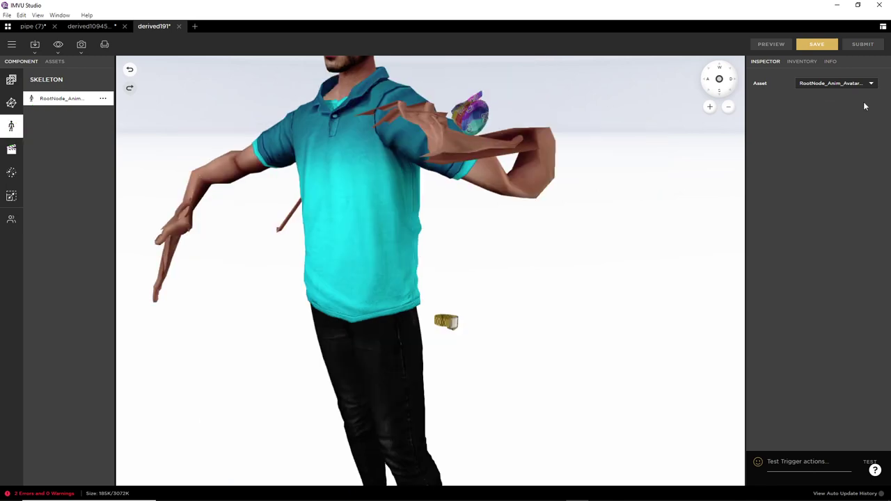
pyautogui.click(850, 83)
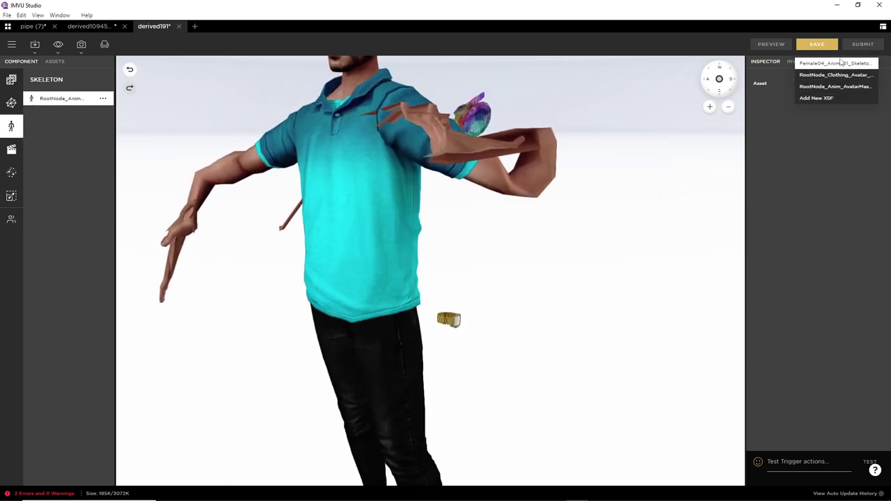
pyautogui.click(839, 64)
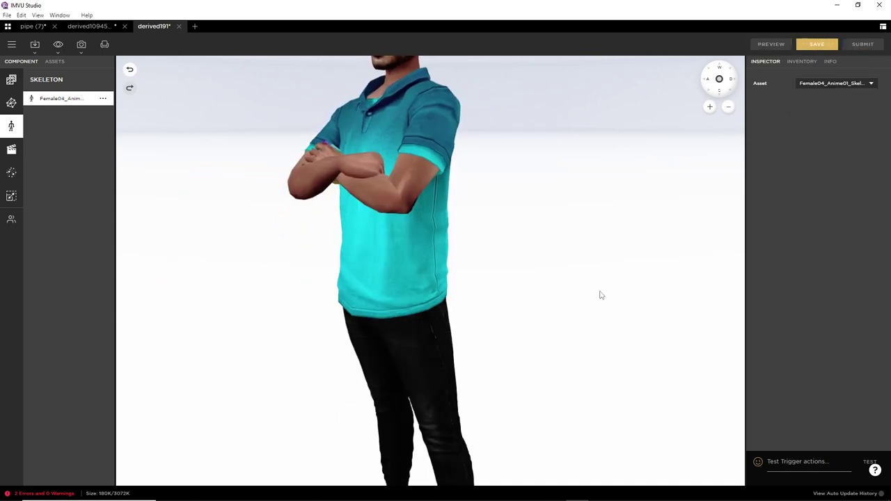
pyautogui.moveTo(410, 325); pyautogui.dragTo(430, 320)
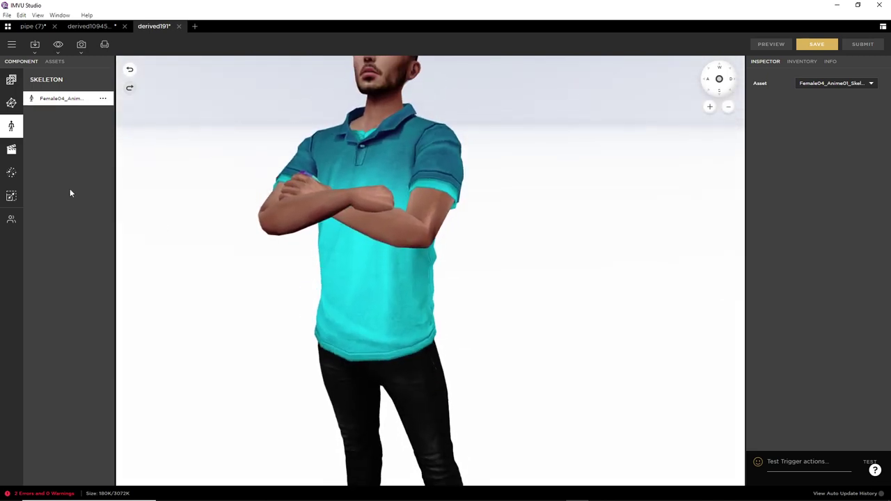
# Review the existing stance actions, add a new action and name its trigger stance.Standing.
pyautogui.click(11, 149)
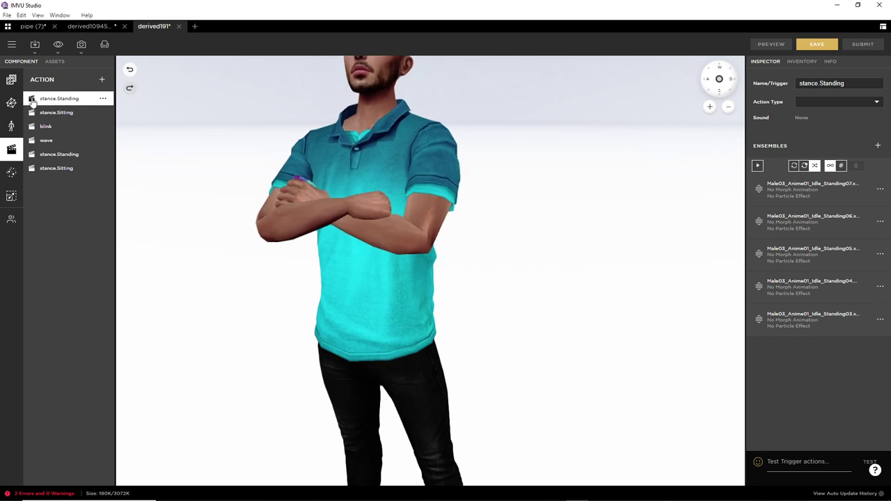
pyautogui.click(68, 115)
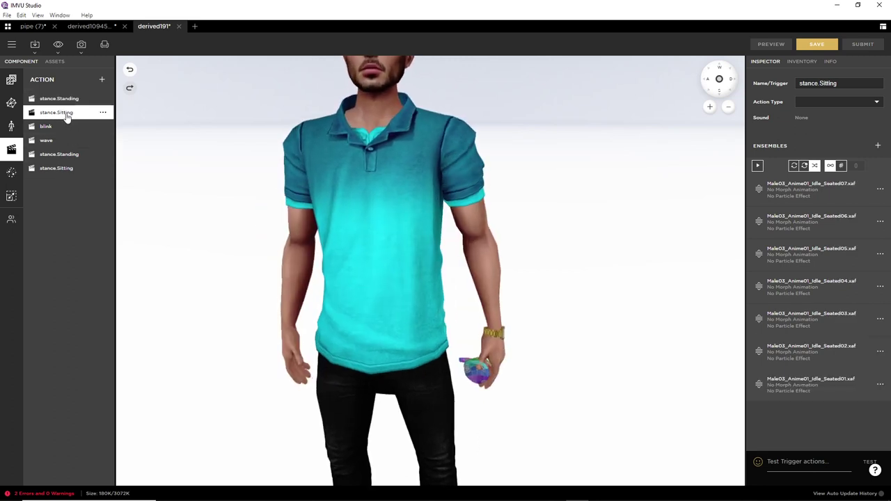
pyautogui.click(62, 154)
pyautogui.click(62, 170)
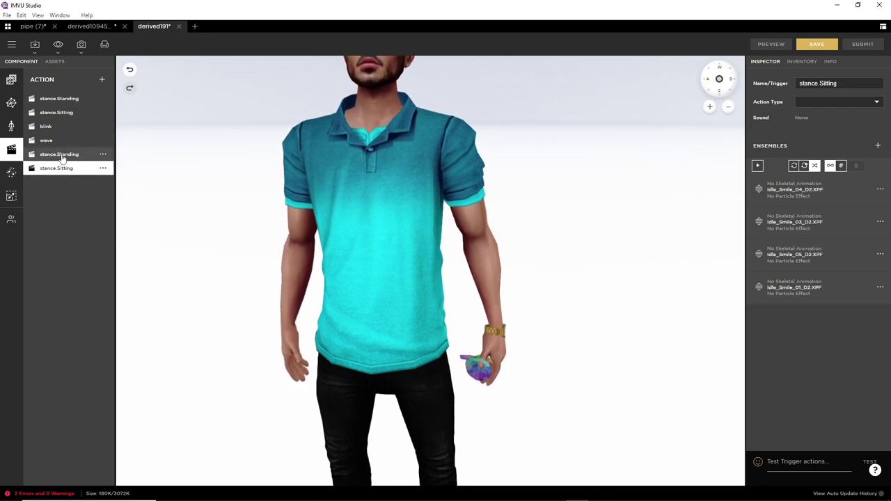
pyautogui.click(59, 99)
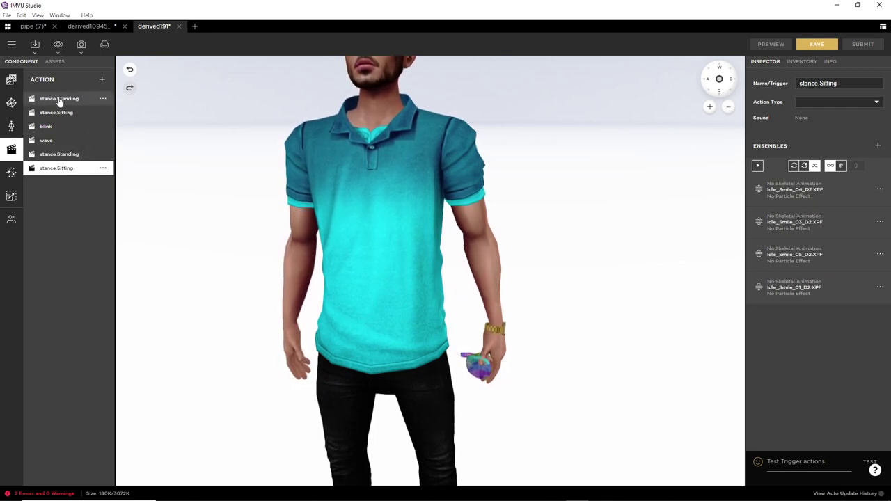
pyautogui.click(102, 81)
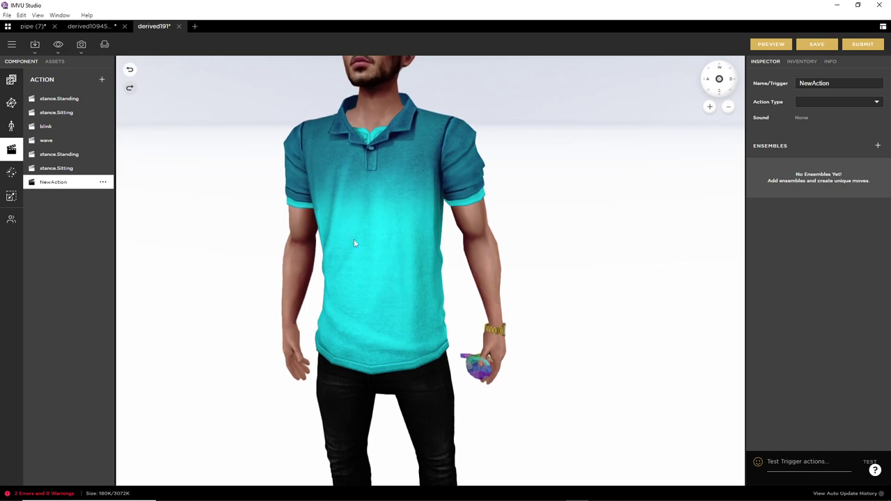
pyautogui.doubleClick(839, 83)
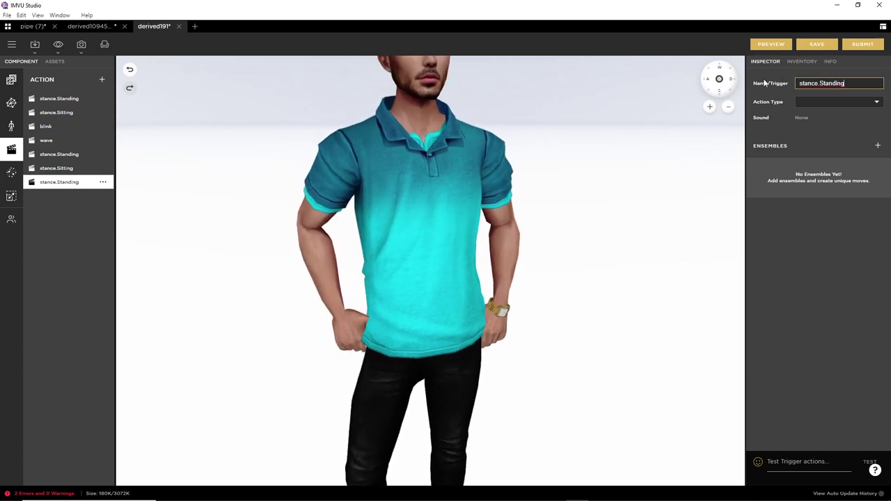
# Add an ensemble to the new stance.Standing action using the Anim--pipe.POSE.xaf skeletal animation with loop set to 0.
pyautogui.click(878, 147)
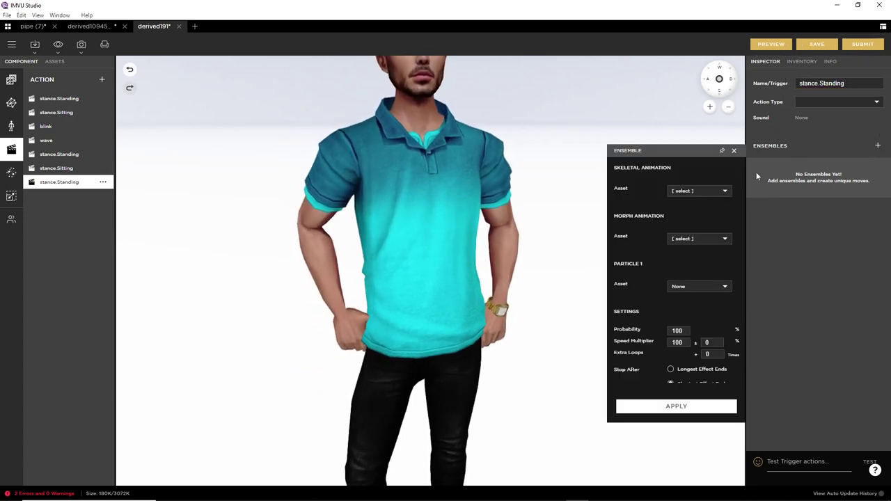
pyautogui.click(690, 191)
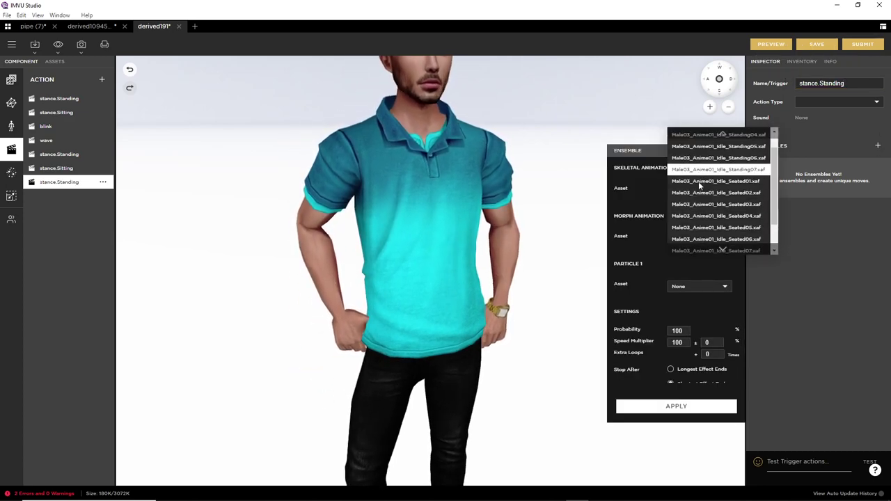
pyautogui.scroll(-2, 700, 185)
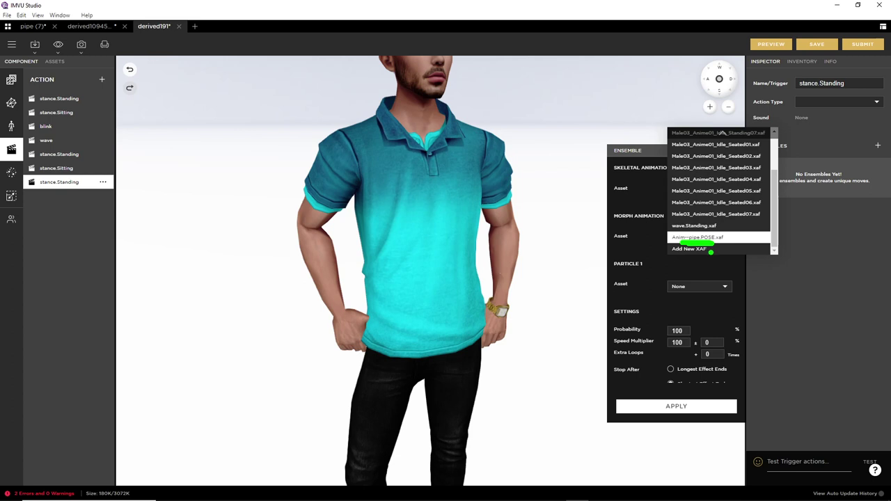
pyautogui.click(704, 238)
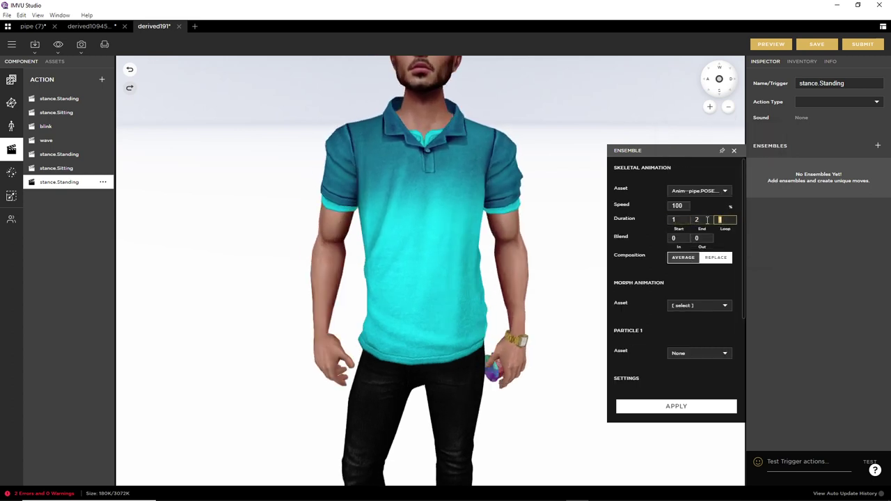
pyautogui.press('Tab')
pyautogui.write('0')
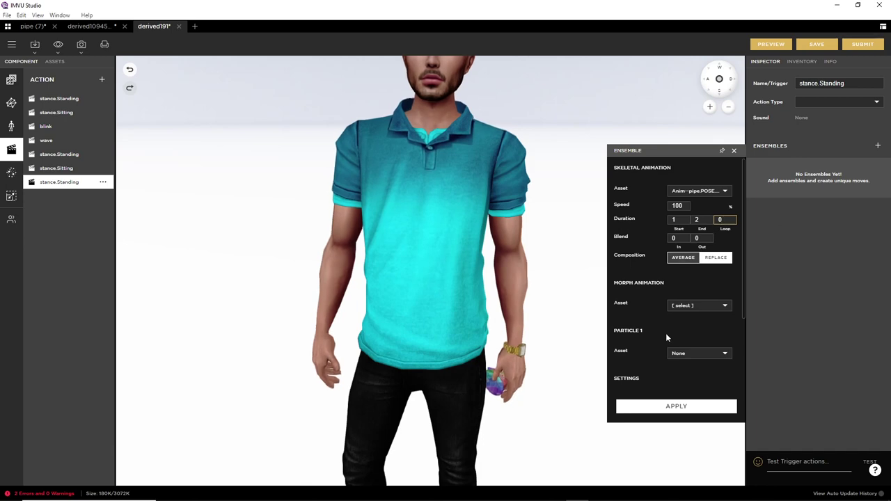
pyautogui.click(680, 407)
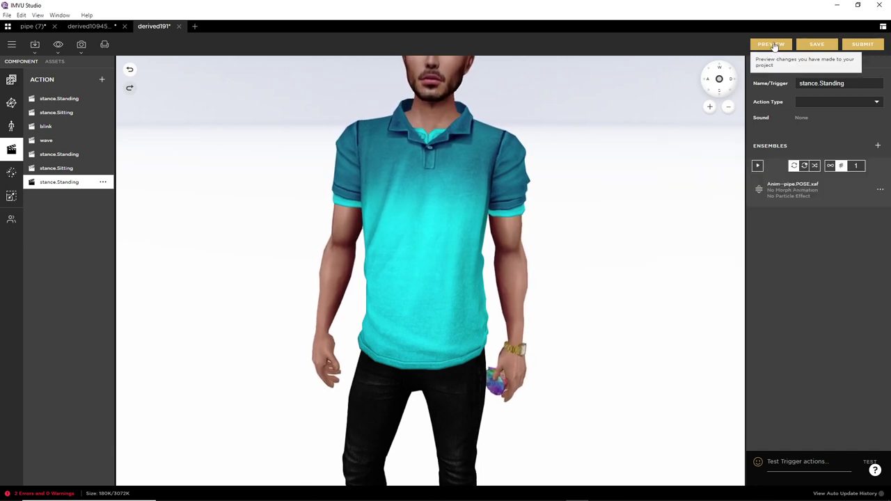
# Preview the project changes and examine the male avatar's full-body pipe pose.
pyautogui.click(774, 44)
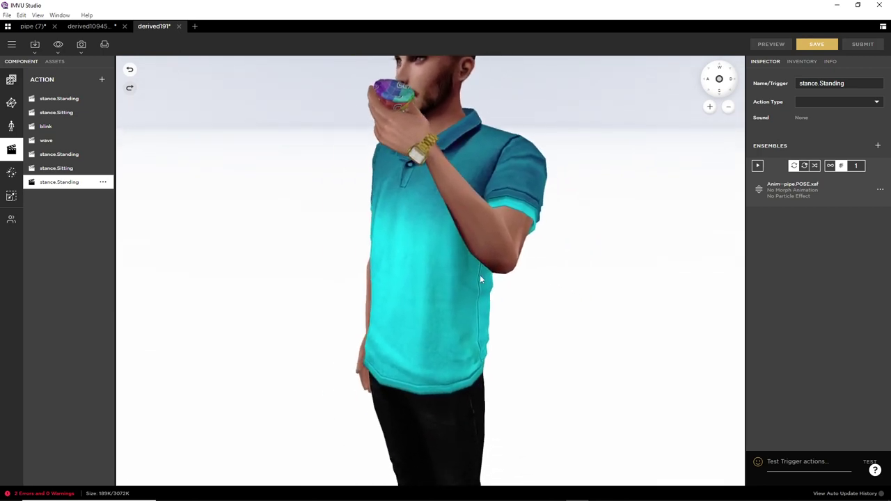
pyautogui.scroll(-3, 477, 338)
pyautogui.moveTo(429, 288); pyautogui.dragTo(486, 288)
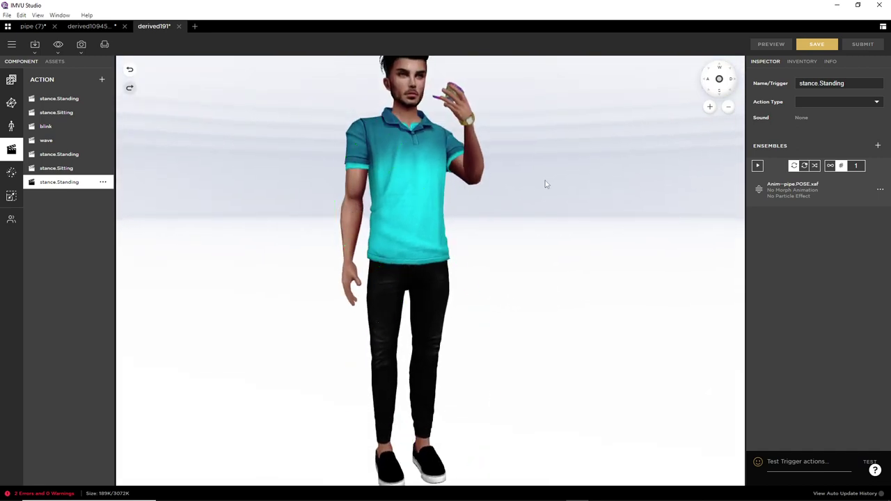
# Open the Anim--pipe.POSE ensemble's configuration and review its animation, duration and stop settings.
pyautogui.click(881, 189)
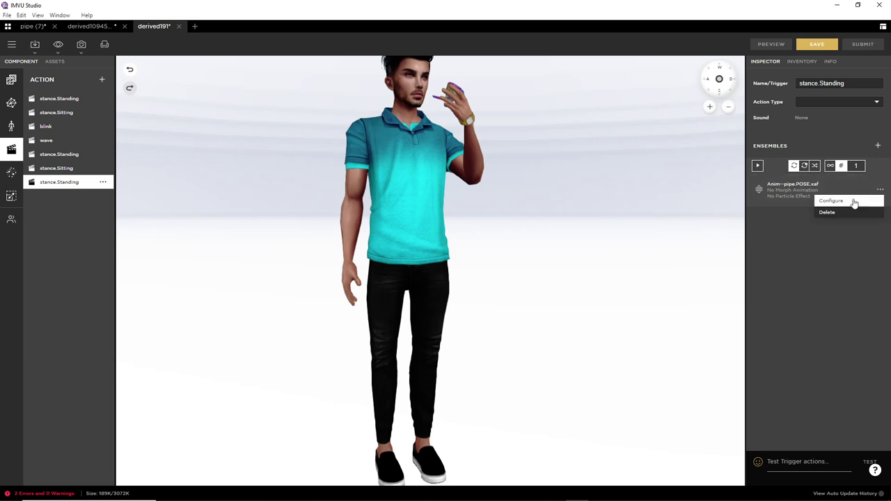
pyautogui.click(855, 200)
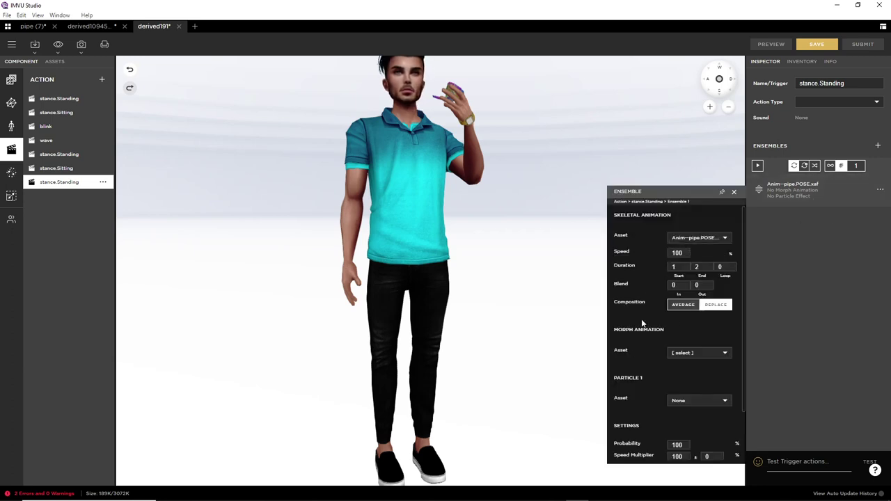
pyautogui.scroll(-2, 642, 320)
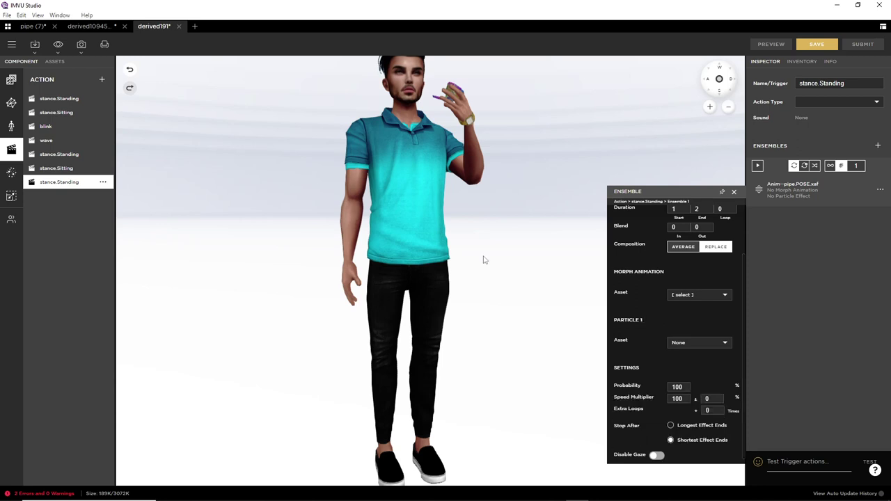
# Examine the pipe, left arm and face alignment on the male avatar from several angles, and close the ensemble configuration.
pyautogui.scroll(5, 486, 276)
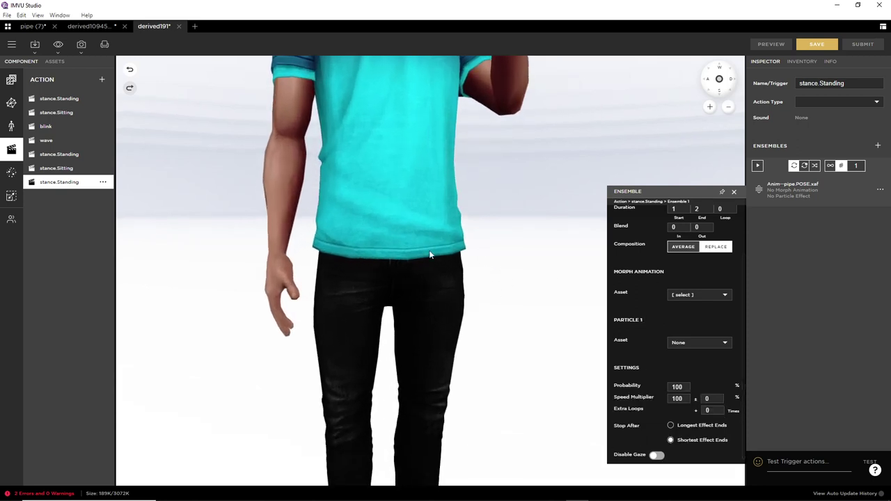
pyautogui.scroll(3, 401, 284)
pyautogui.scroll(-1, 400, 284)
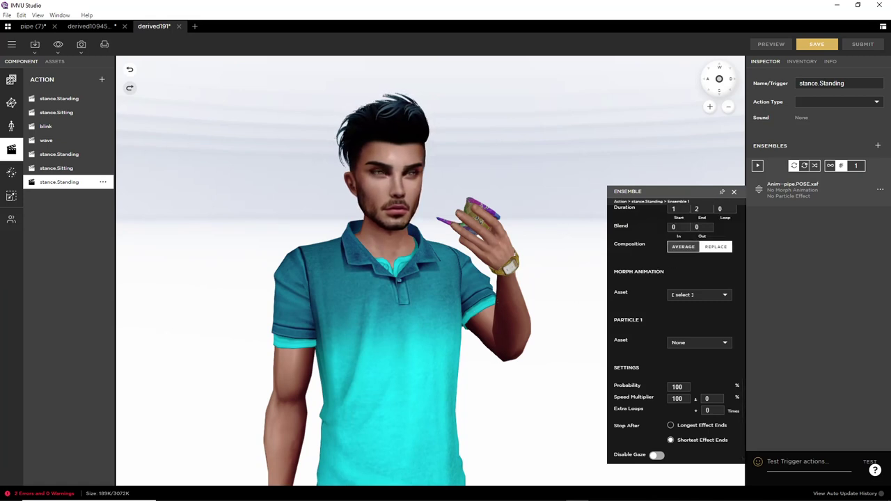
pyautogui.moveTo(460, 196)
pyautogui.mouseDown()
pyautogui.moveTo(466, 390)
pyautogui.moveTo(439, 193)
pyautogui.mouseUp()
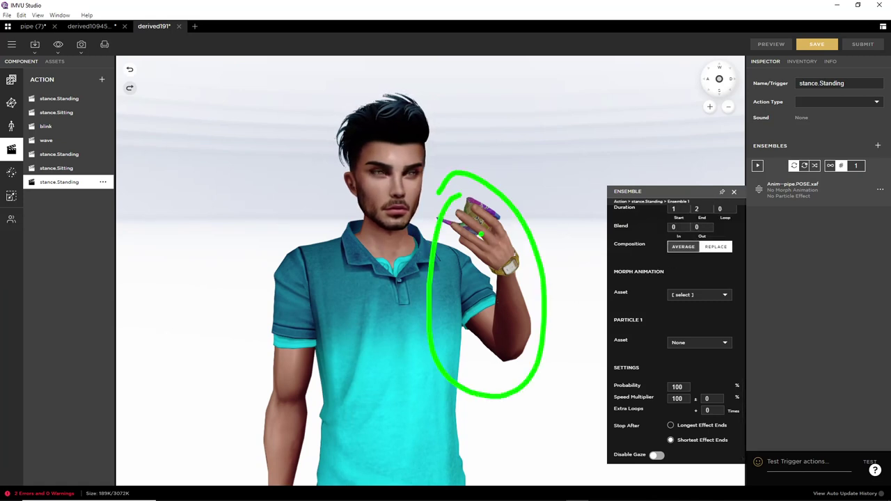
pyautogui.moveTo(333, 244)
pyautogui.mouseDown()
pyautogui.moveTo(276, 305)
pyautogui.moveTo(322, 451)
pyautogui.mouseUp()
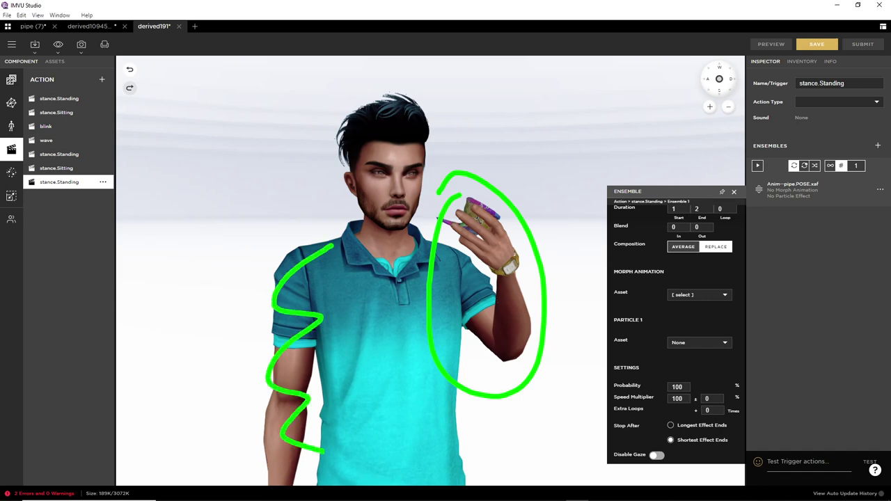
pyautogui.press('Escape')
pyautogui.moveTo(400, 398)
pyautogui.mouseDown()
pyautogui.moveTo(305, 413)
pyautogui.moveTo(309, 394)
pyautogui.mouseUp()
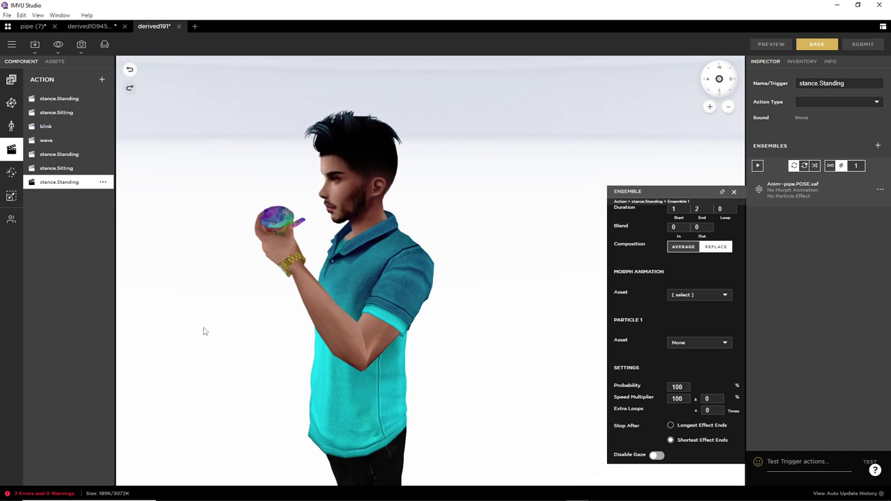
pyautogui.moveTo(288, 313)
pyautogui.mouseDown()
pyautogui.moveTo(494, 351)
pyautogui.moveTo(337, 342)
pyautogui.moveTo(326, 331)
pyautogui.moveTo(356, 334)
pyautogui.moveTo(289, 338)
pyautogui.moveTo(303, 322)
pyautogui.mouseUp()
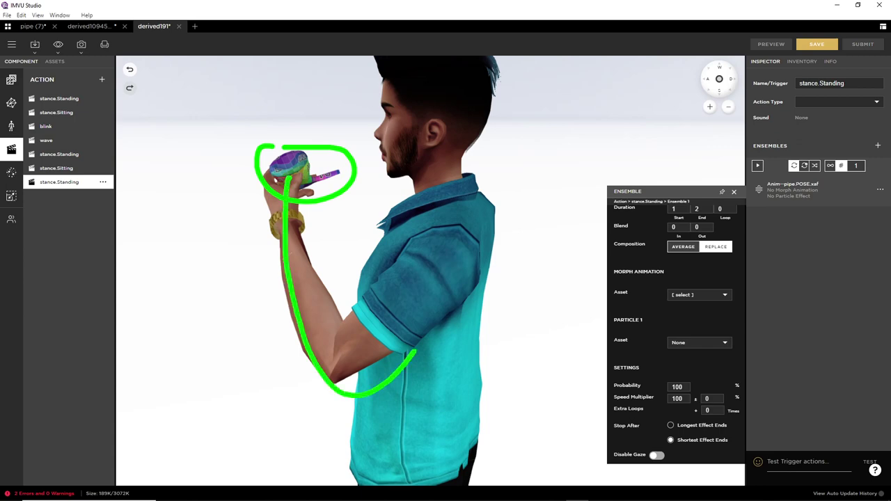
pyautogui.moveTo(302, 322); pyautogui.dragTo(461, 381)
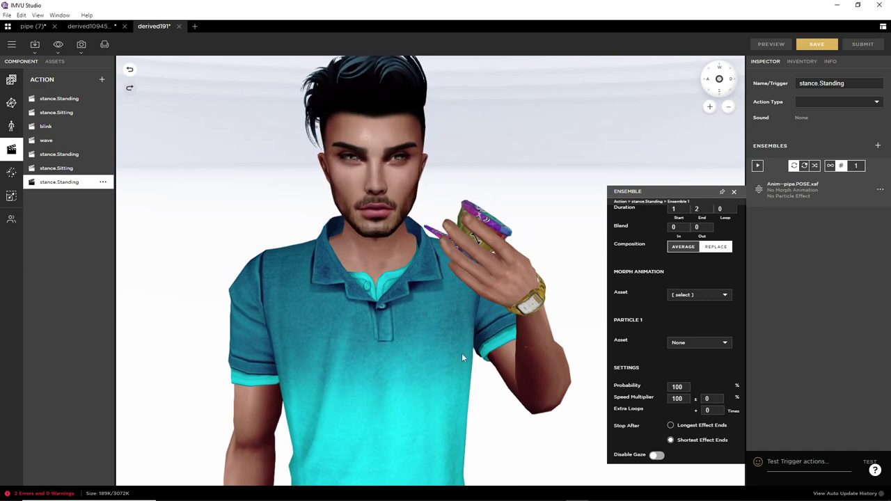
pyautogui.moveTo(462, 354); pyautogui.dragTo(486, 359)
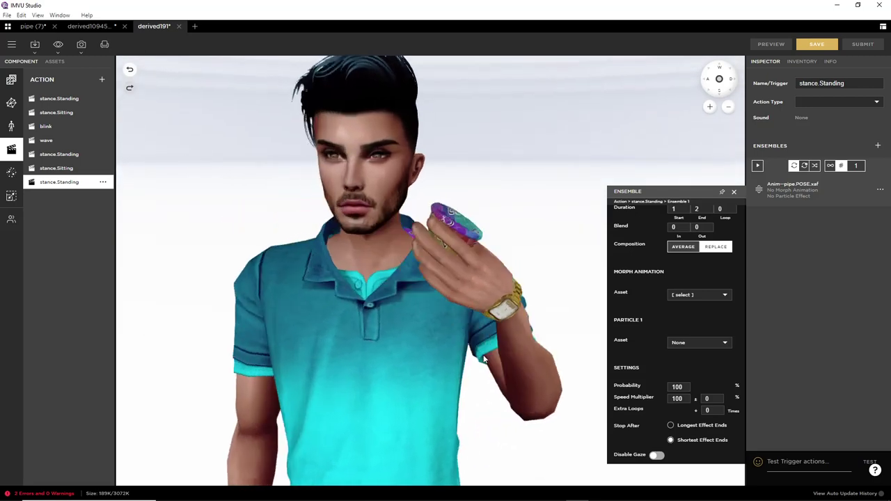
pyautogui.click(734, 191)
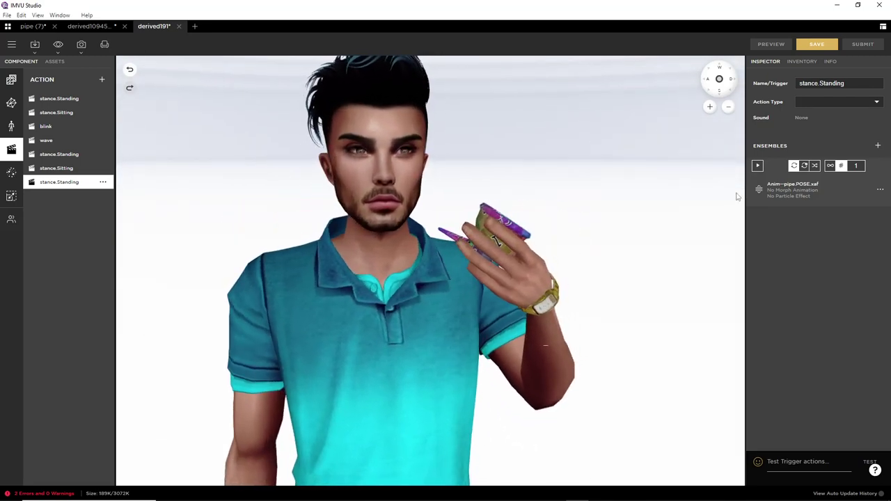
# Save the derived product as a new product named pipe (8).
pyautogui.click(10, 45)
pyautogui.moveTo(21, 66)
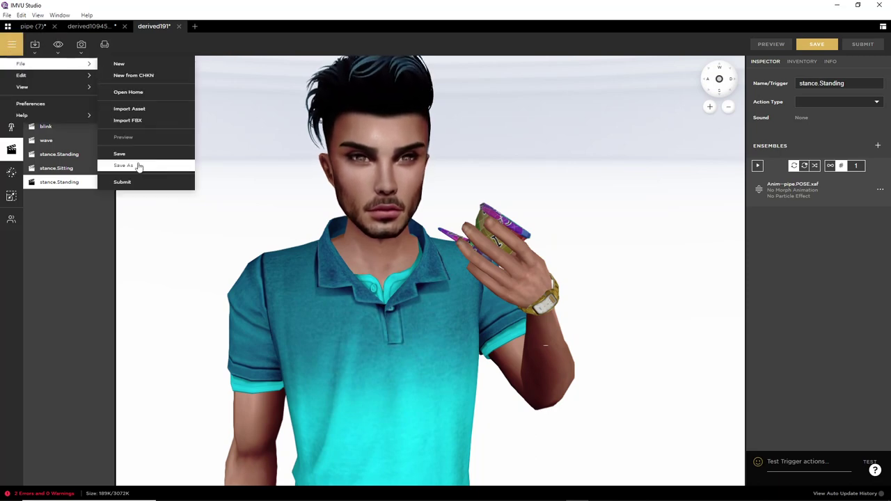
pyautogui.click(135, 167)
pyautogui.write('pipe (')
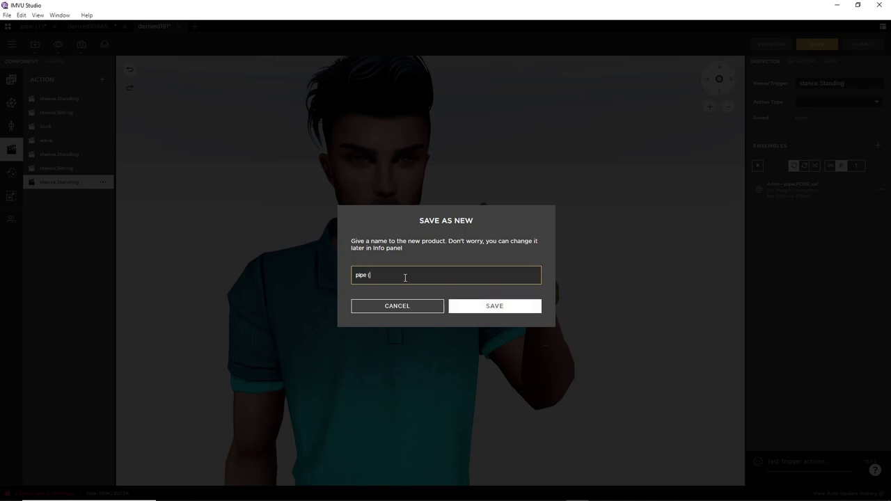
pyautogui.write('8)')
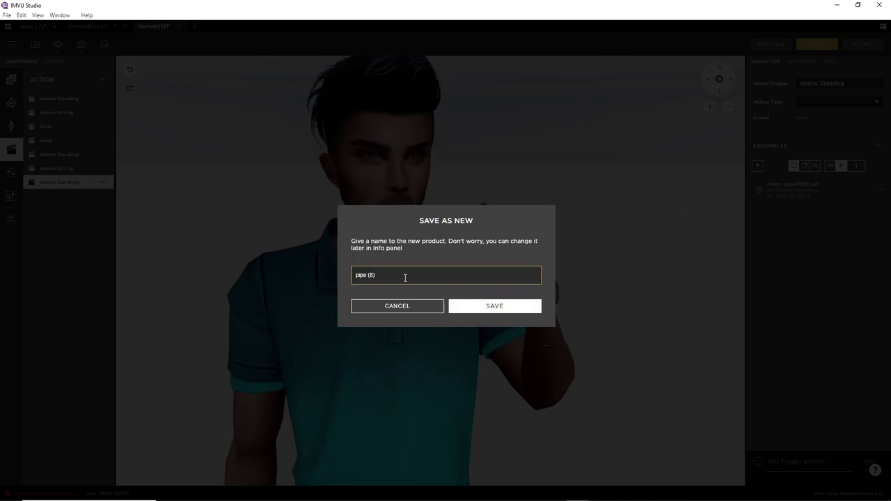
pyautogui.click(499, 312)
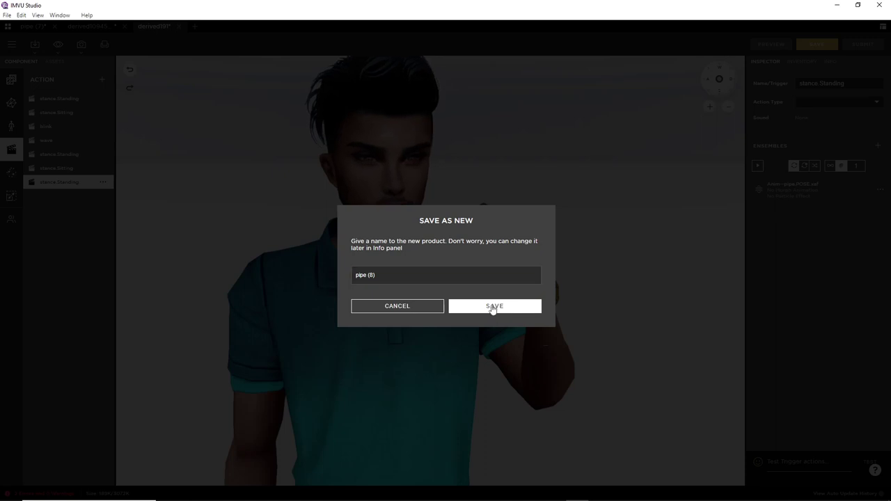
pyautogui.click(493, 310)
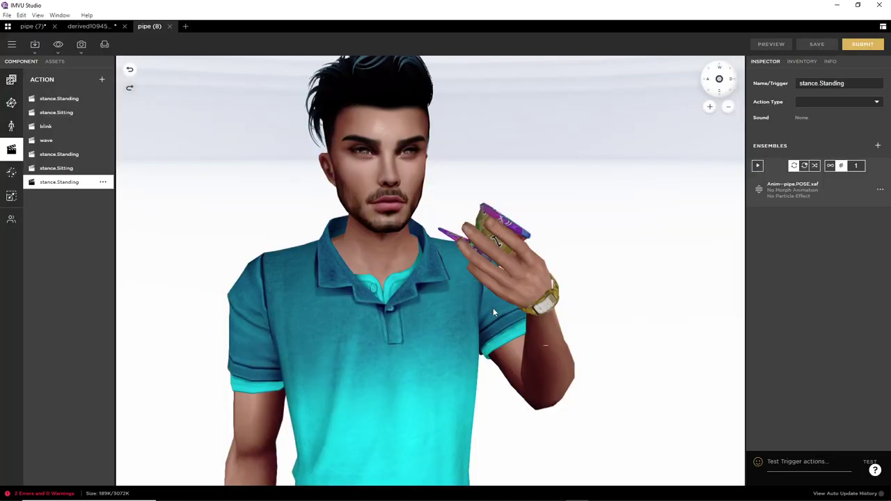
# Switch to bubblepipe (10b).blend in Blender and examine how the pipe sits in the male avatar's hand.
pyautogui.moveTo(494, 308); pyautogui.dragTo(574, 334)
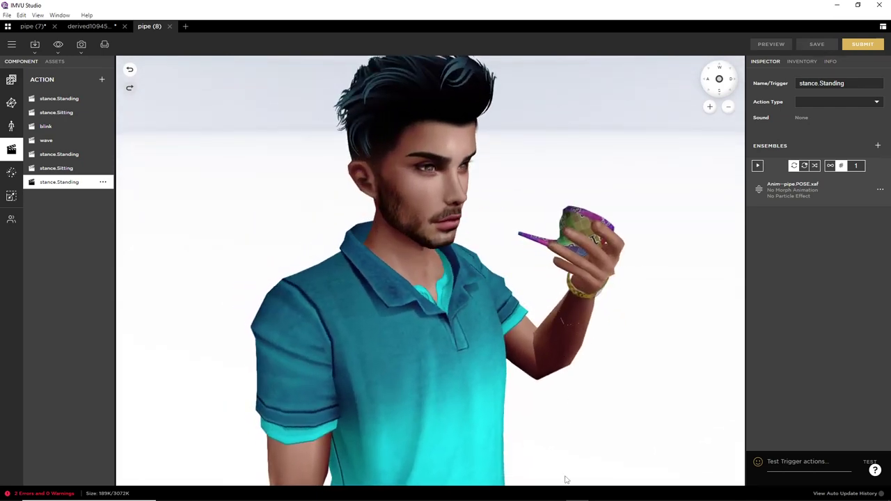
pyautogui.moveTo(543, 497)
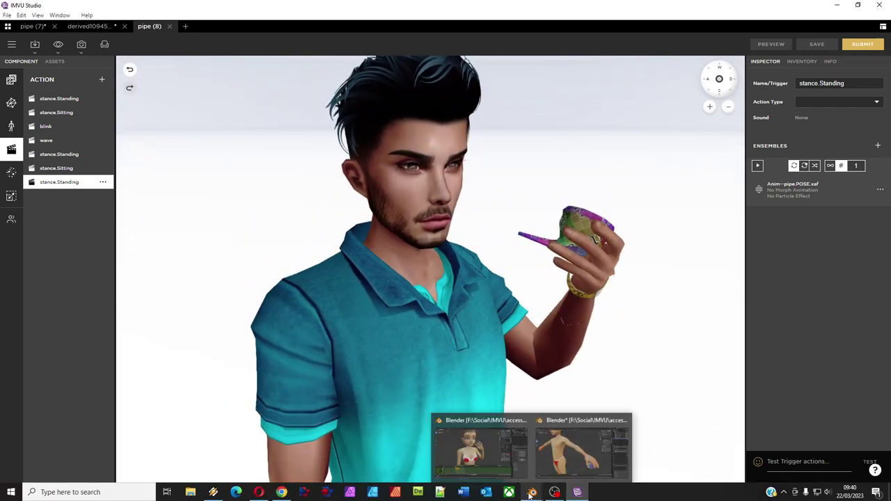
pyautogui.click(573, 452)
pyautogui.moveTo(457, 318); pyautogui.dragTo(508, 303, button='middle')
pyautogui.scroll(-3, 447, 306)
pyautogui.click(427, 234)
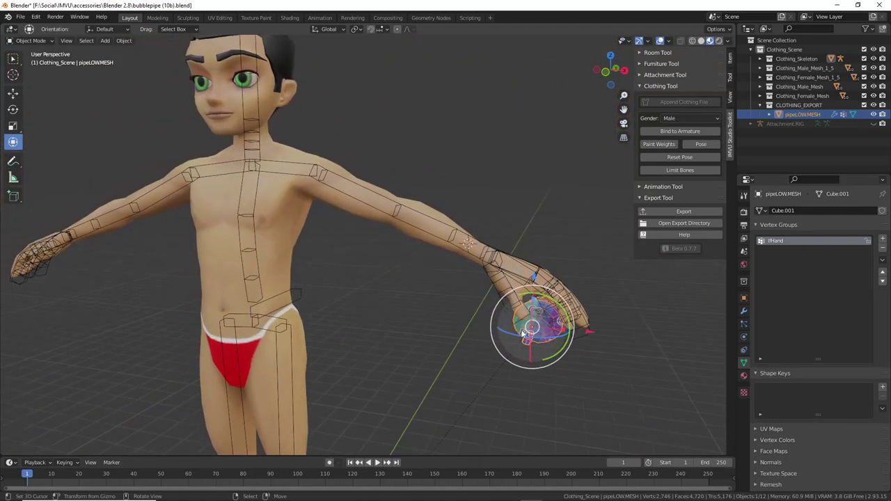
pyautogui.moveTo(522, 331); pyautogui.dragTo(432, 277, button='middle')
pyautogui.scroll(2, 443, 278)
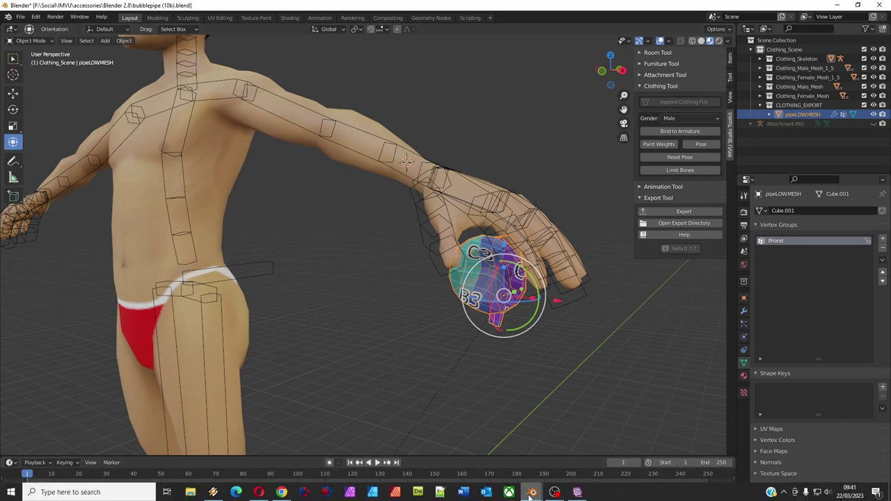
# Switch to bubblepipe (12).blend and examine the female avatar's pipe pose near the mouth.
pyautogui.moveTo(532, 492)
pyautogui.click(479, 453)
pyautogui.scroll(2, 435, 228)
pyautogui.moveTo(435, 227); pyautogui.dragTo(463, 243, button='middle')
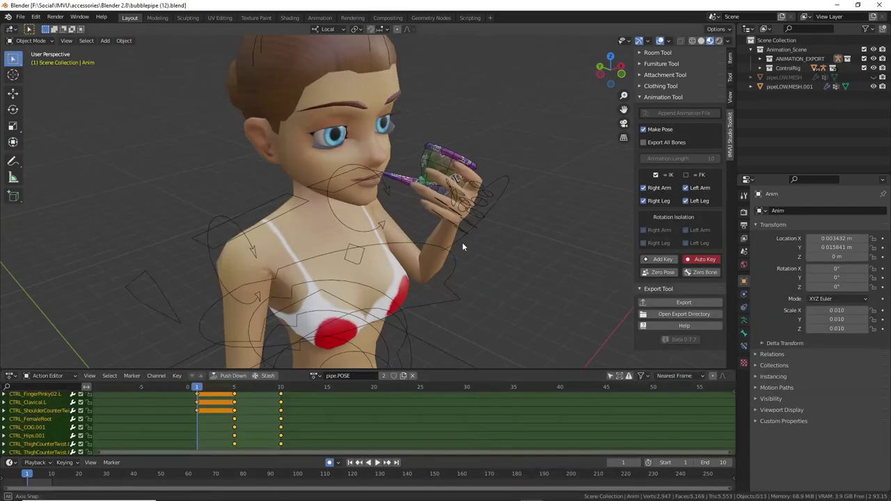
pyautogui.scroll(2, 462, 242)
pyautogui.moveTo(518, 176); pyautogui.dragTo(446, 233, button='middle')
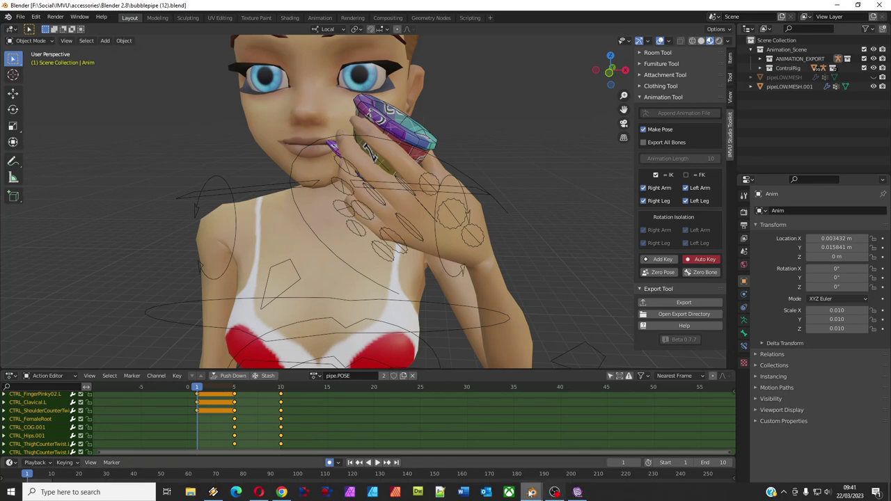
# Return to bubblepipe (10b).blend and examine the male avatar's arm, hand and pipe for comparison with the female pose.
pyautogui.moveTo(533, 492)
pyautogui.click(480, 451)
pyautogui.moveTo(532, 492)
pyautogui.click(583, 456)
pyautogui.moveTo(523, 268); pyautogui.dragTo(507, 284, button='middle')
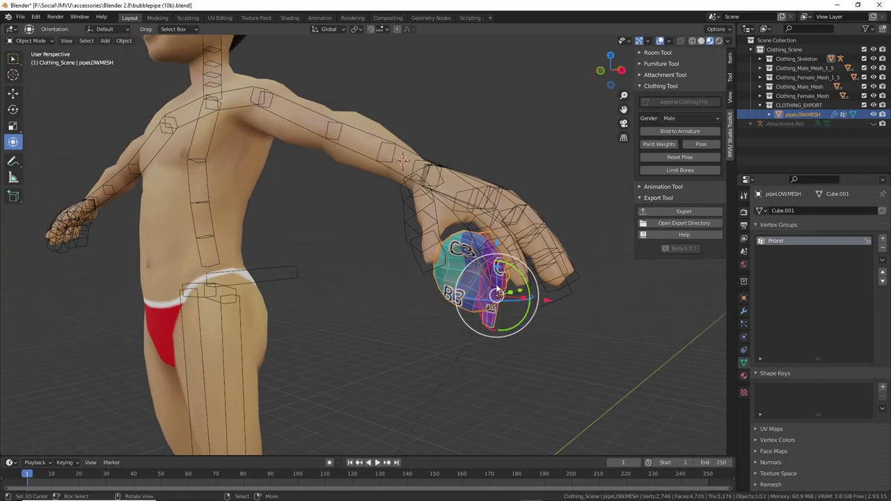
pyautogui.hotkey('ctrl', '2')
pyautogui.moveTo(458, 211); pyautogui.dragTo(473, 250)
pyautogui.moveTo(493, 304)
pyautogui.mouseDown()
pyautogui.moveTo(474, 390)
pyautogui.moveTo(506, 370)
pyautogui.mouseUp()
pyautogui.moveTo(553, 306)
pyautogui.mouseDown(button='middle')
pyautogui.moveTo(423, 302)
pyautogui.moveTo(558, 309)
pyautogui.moveTo(495, 294)
pyautogui.mouseUp(button='middle')
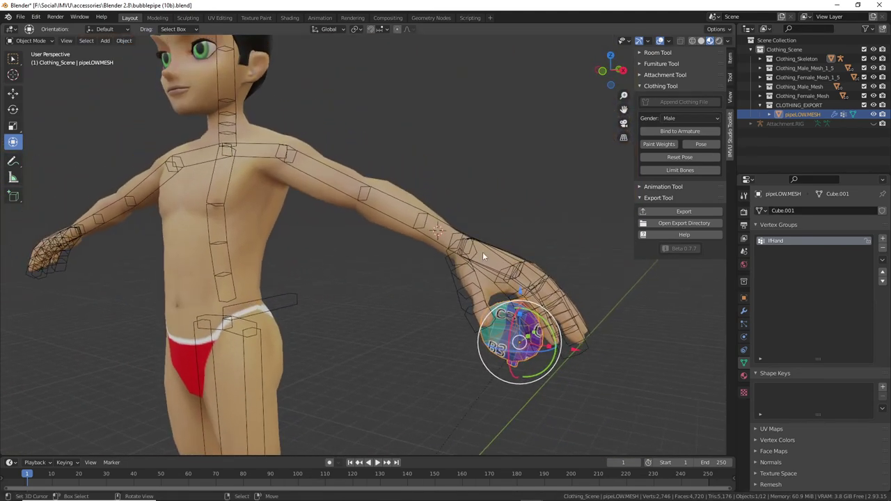
pyautogui.moveTo(482, 252)
pyautogui.mouseDown(button='middle')
pyautogui.moveTo(476, 255)
pyautogui.moveTo(484, 243)
pyautogui.moveTo(471, 252)
pyautogui.moveTo(483, 252)
pyautogui.mouseUp(button='middle')
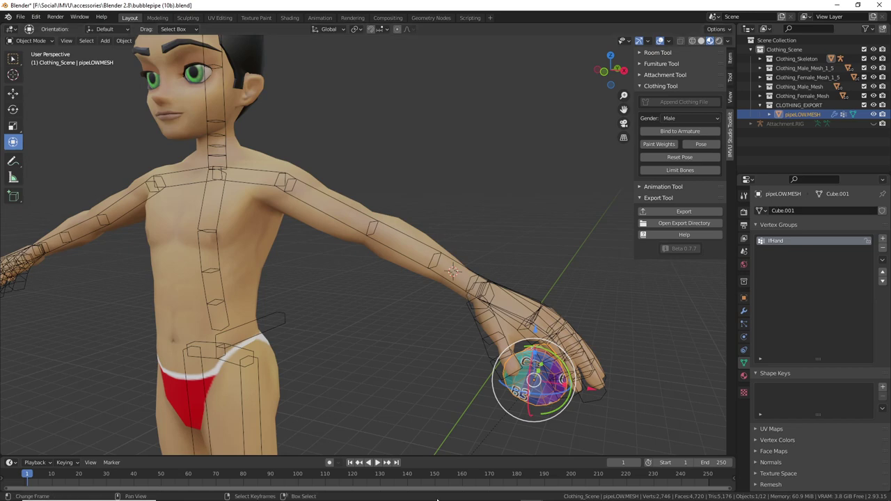
# Recheck the female pose in bubblepipe (12).blend, and switch back to IMVU Studio to compare it with the male avatar's pose.
pyautogui.moveTo(486, 498)
pyautogui.moveTo(531, 493)
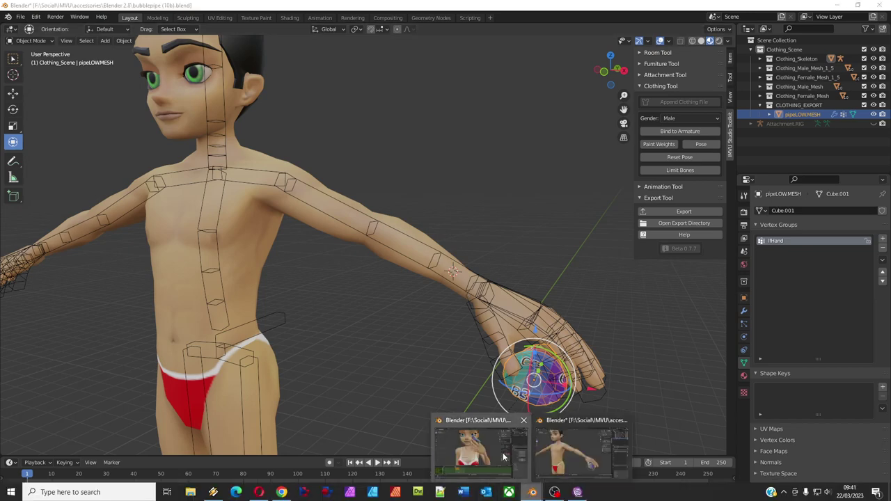
pyautogui.click(585, 445)
pyautogui.moveTo(501, 279); pyautogui.dragTo(477, 280, button='middle')
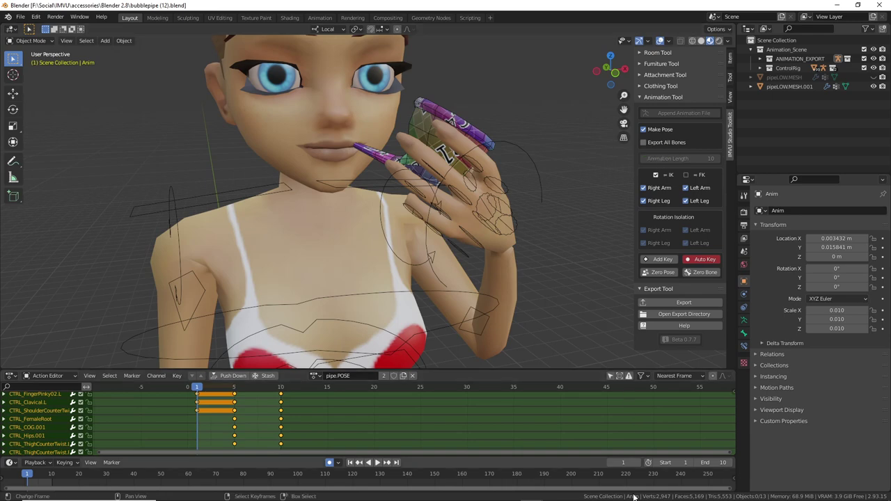
pyautogui.click(578, 492)
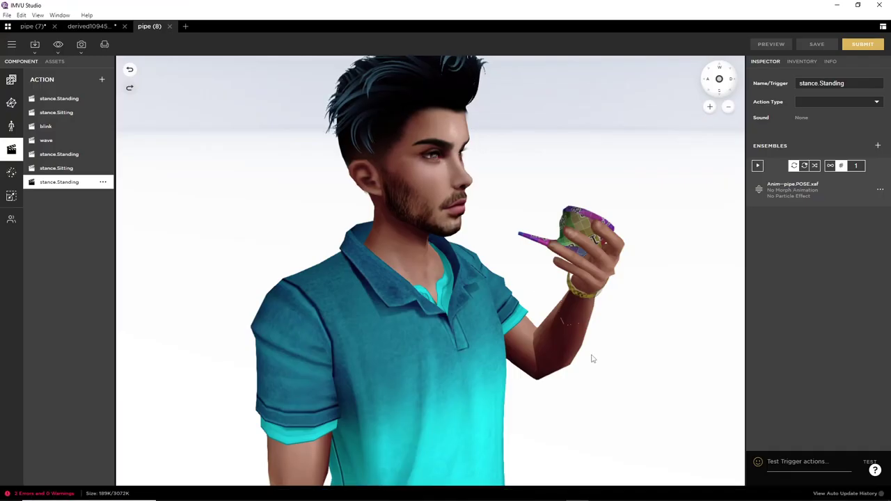
pyautogui.moveTo(592, 358); pyautogui.dragTo(492, 277)
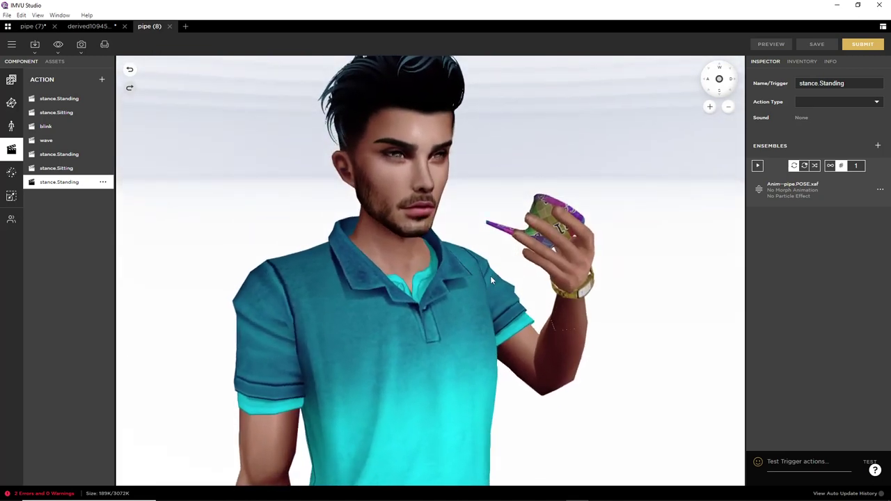